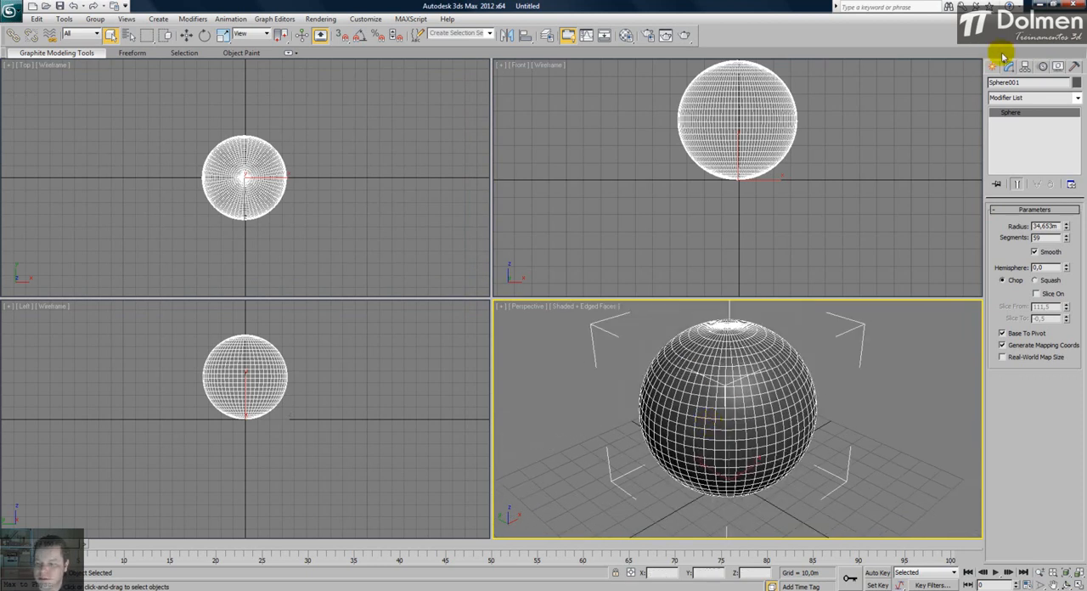
- Maximize the Perspective view and turn off Base To Pivot so the sphere is centred on its pivot
left_click(1077, 584)
middle_click_drag(593, 257, 594, 311)
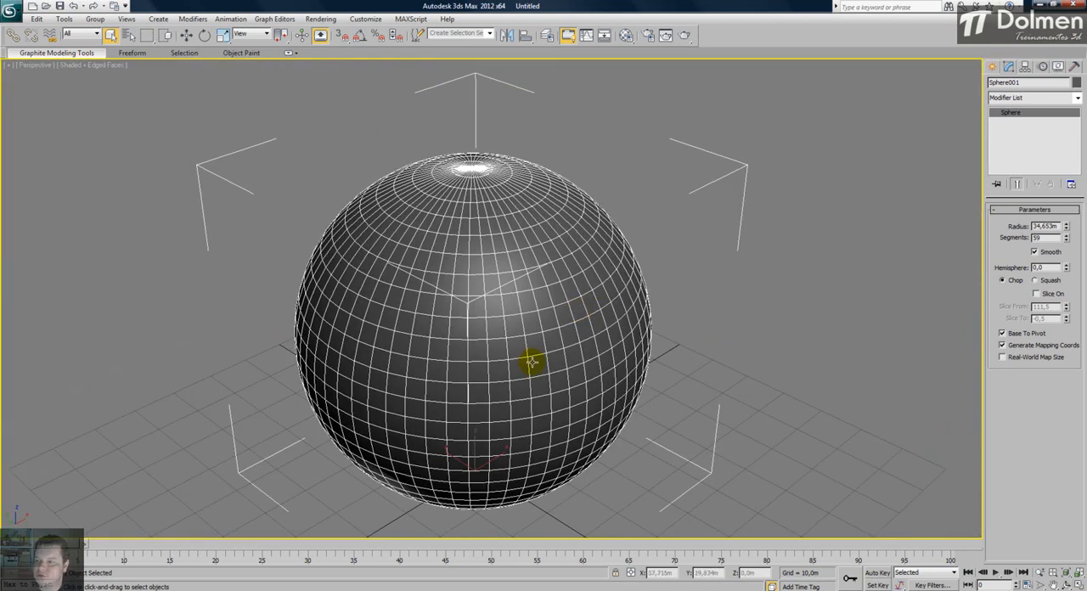
left_click(1007, 334)
middle_click_drag(529, 393, 537, 307)
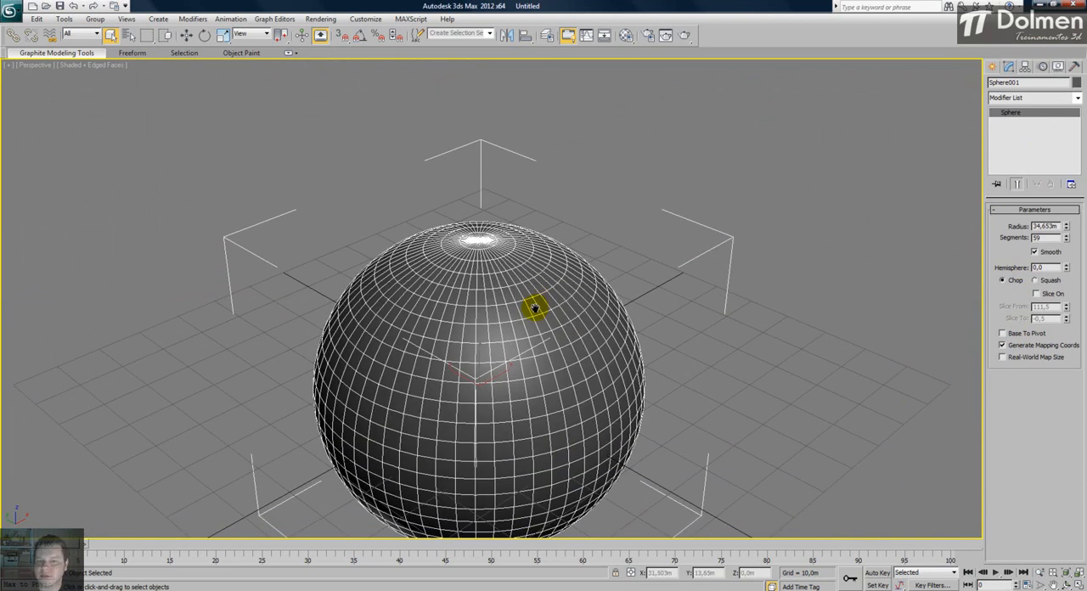
middle_click_drag(667, 283, 685, 228)
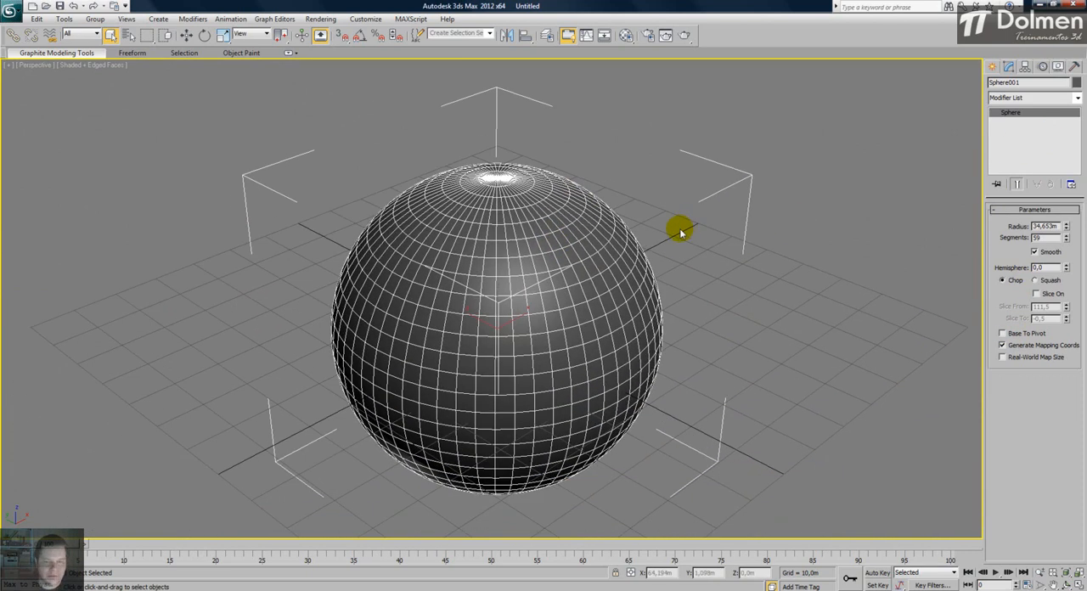
- Toggle the Edged Faces display of the Perspective view off and on again
key("F4")
left_click(74, 65)
left_click(106, 115)
left_click(356, 111)
left_click(499, 263)
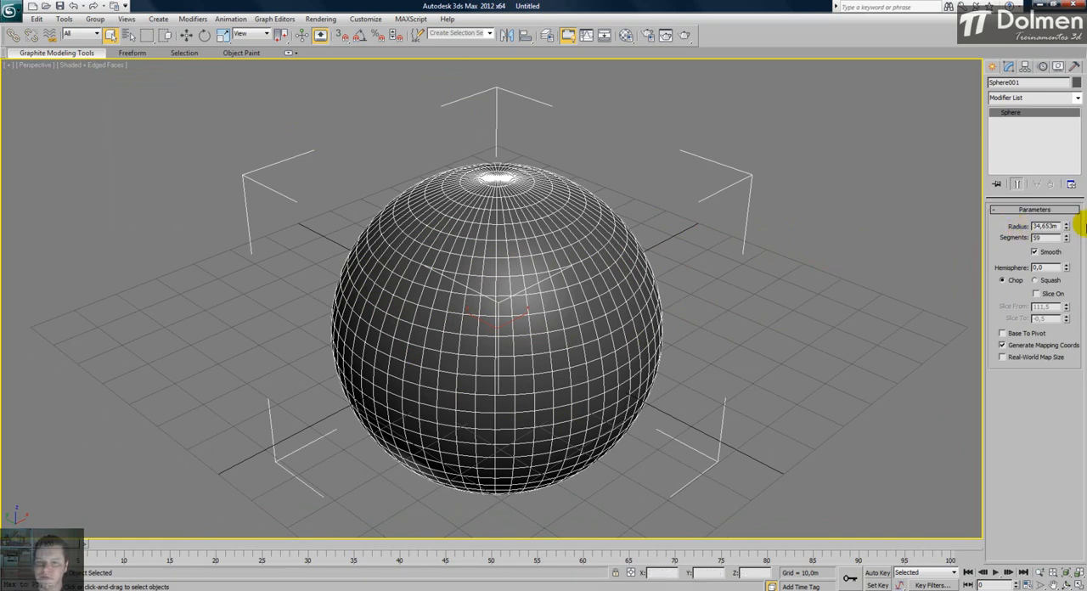
- Set the sphere's radius to 33,613m and segments to 56, and show it without edged faces or smoothing
left_click_drag(1067, 228, 1050, 260)
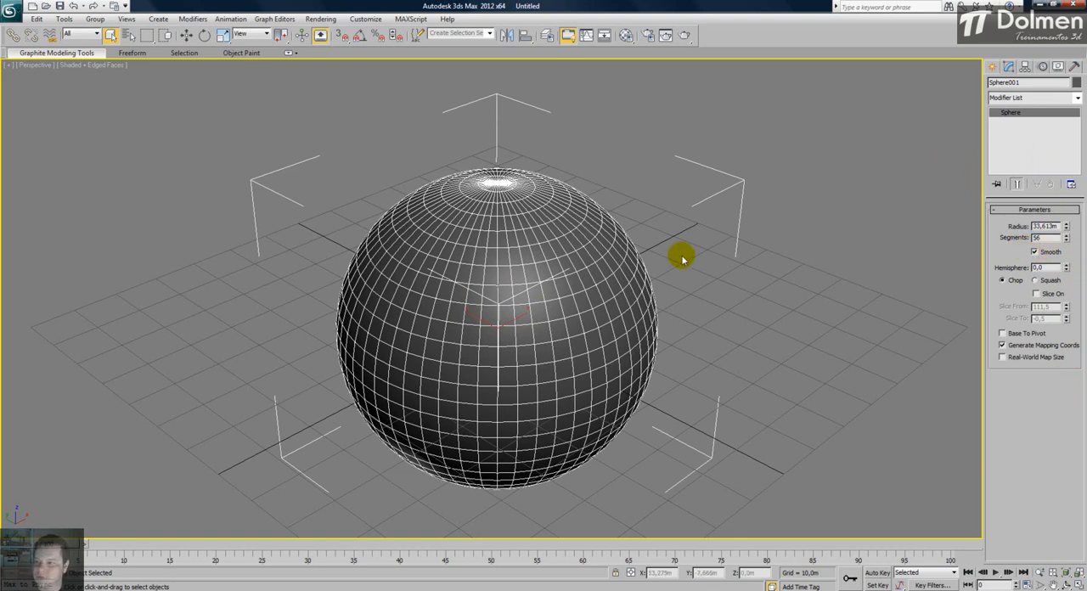
key("F4")
scroll(451, 281, "up", 5)
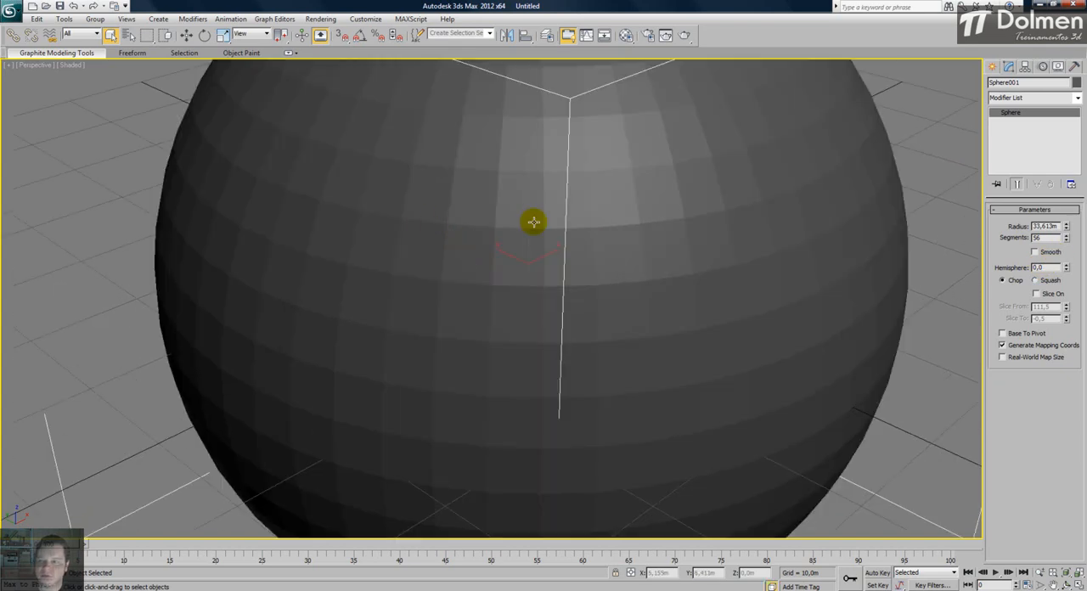
middle_click_drag(423, 221, 410, 263)
- Reduce the sphere to 45 segments and inspect its faceted surface
left_click_drag(1065, 238, 1062, 298)
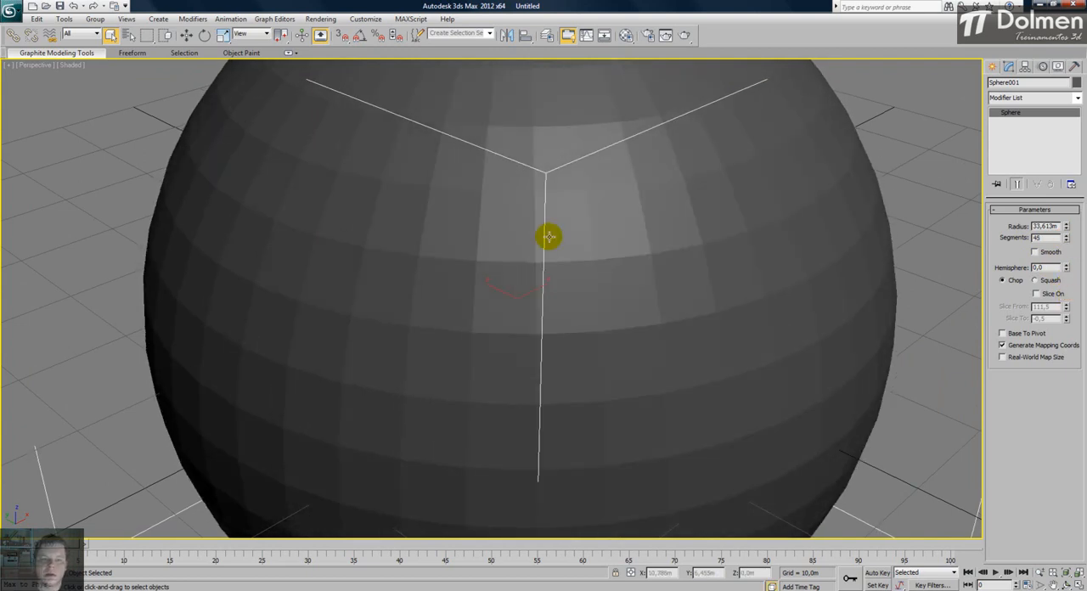
scroll(510, 280, "down", 5)
mouse_move(501, 271)
middle_mouse_down("alt")
mouse_move(515, 278)
mouse_move(558, 255)
mouse_move(516, 279)
middle_mouse_up("alt")
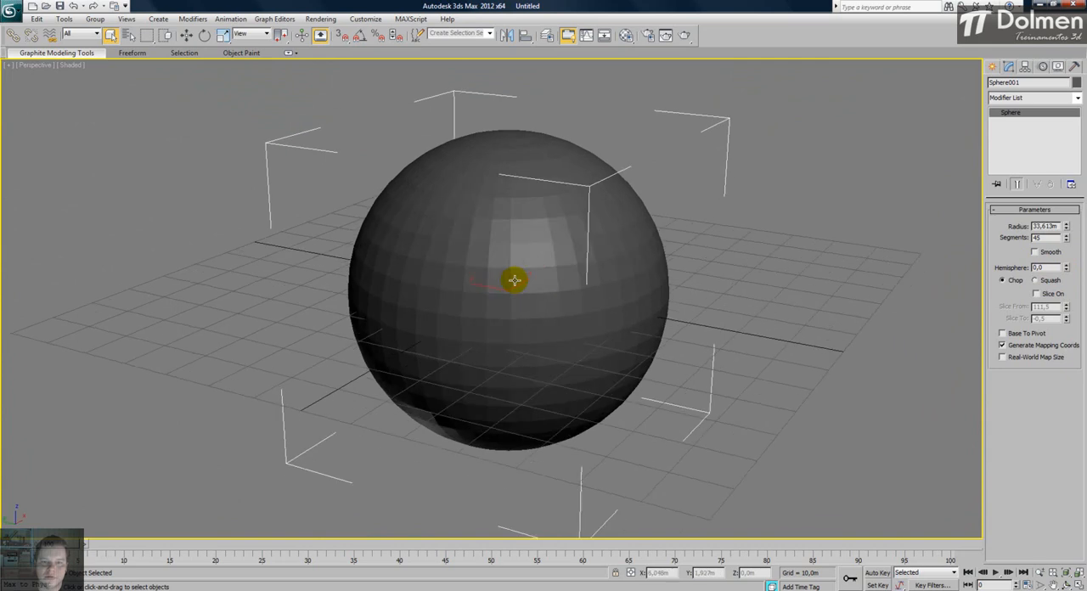
scroll(515, 255, "up", 3)
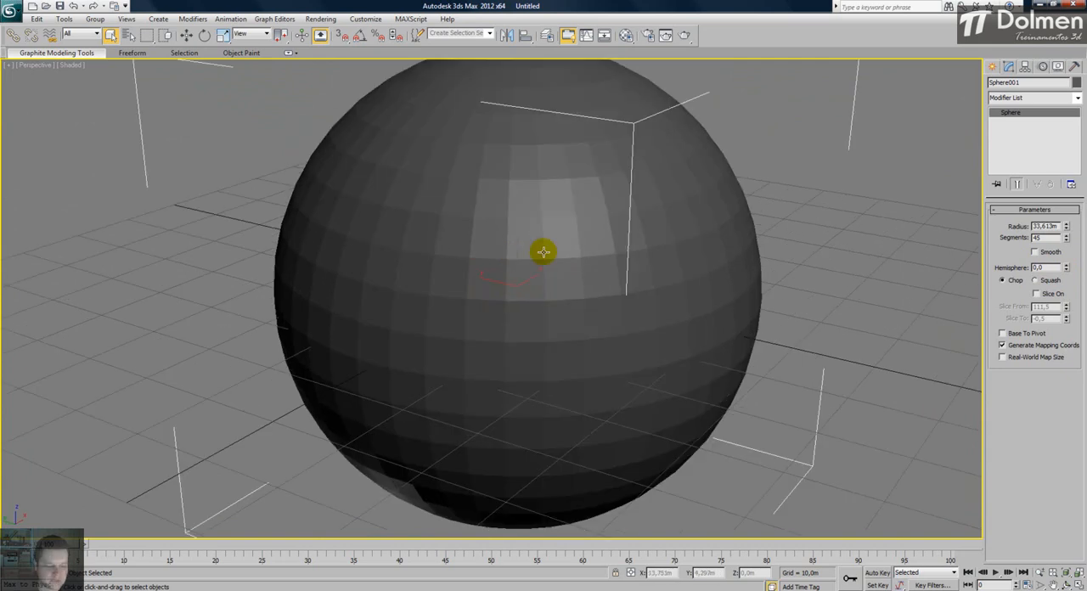
middle_click_drag(510, 246, 487, 266, "alt")
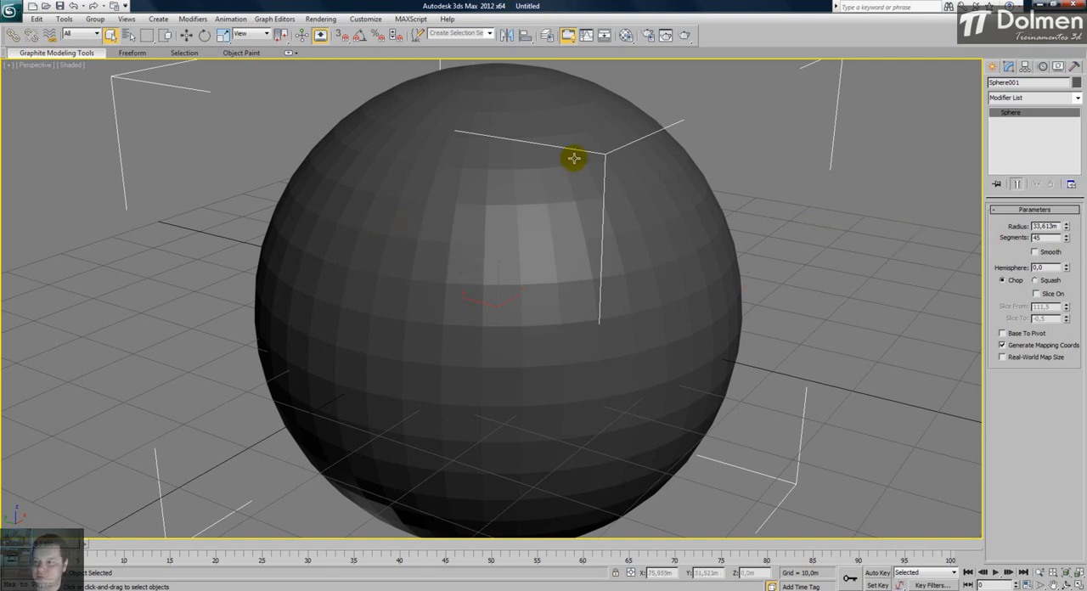
- Compare the sphere with Smooth on and off, reduce its segments to 35 and leave Smooth enabled
left_click(1033, 252)
left_click(1034, 251)
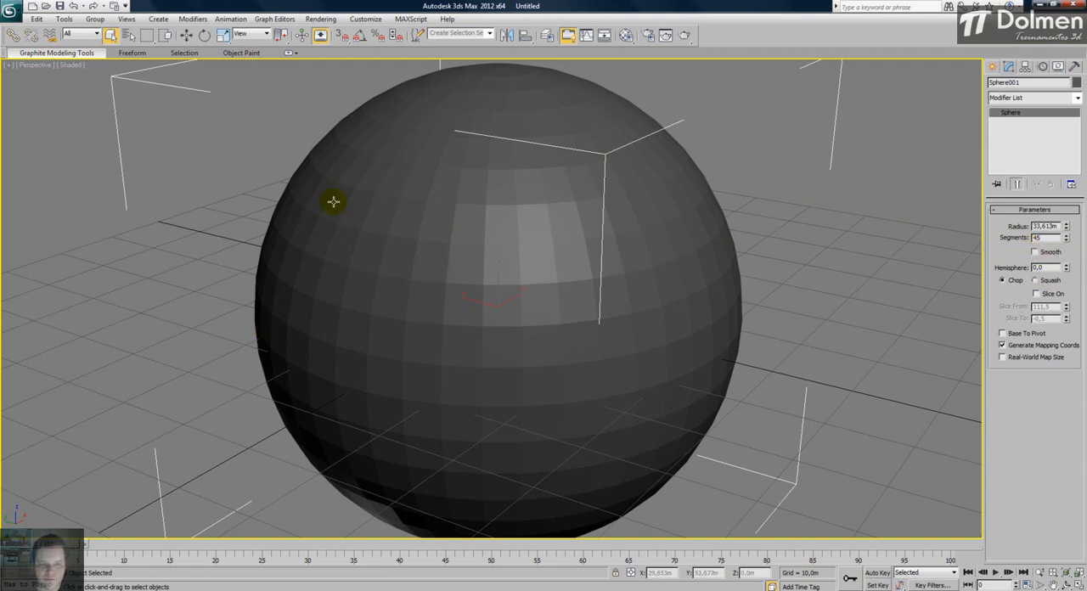
left_click_drag(1068, 239, 995, 267)
scroll(483, 288, "down", 3)
mouse_move(482, 288)
middle_mouse_down("alt")
mouse_move(553, 266)
mouse_move(539, 291)
mouse_move(429, 318)
mouse_move(500, 299)
middle_mouse_up("alt")
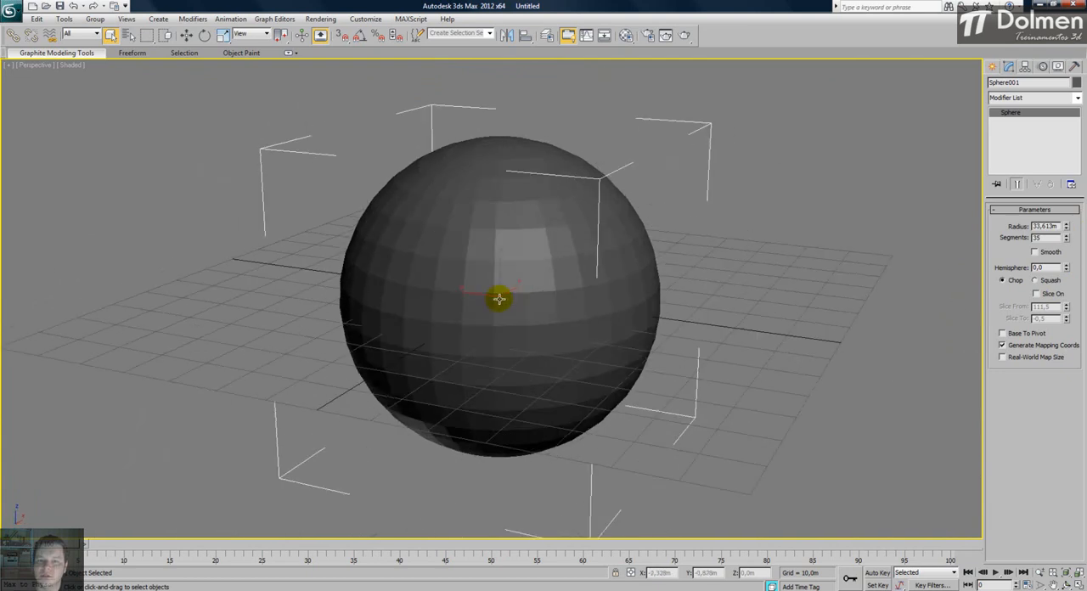
left_click(1050, 253)
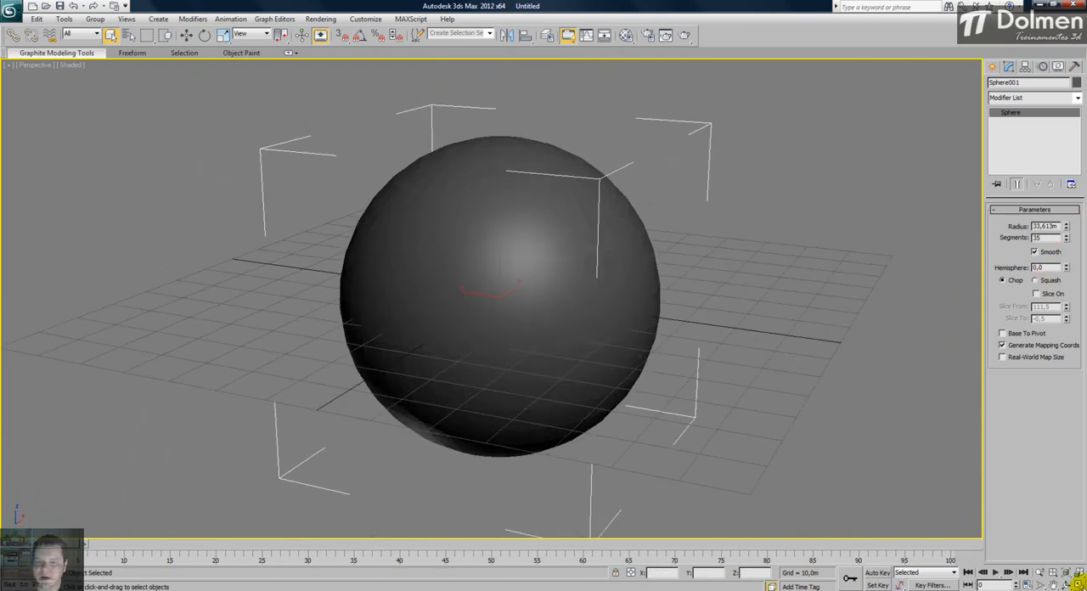
- Restore the four-viewport layout and try out the sphere's Hemisphere parameter in the Front view
key("alt+w")
right_click(846, 199)
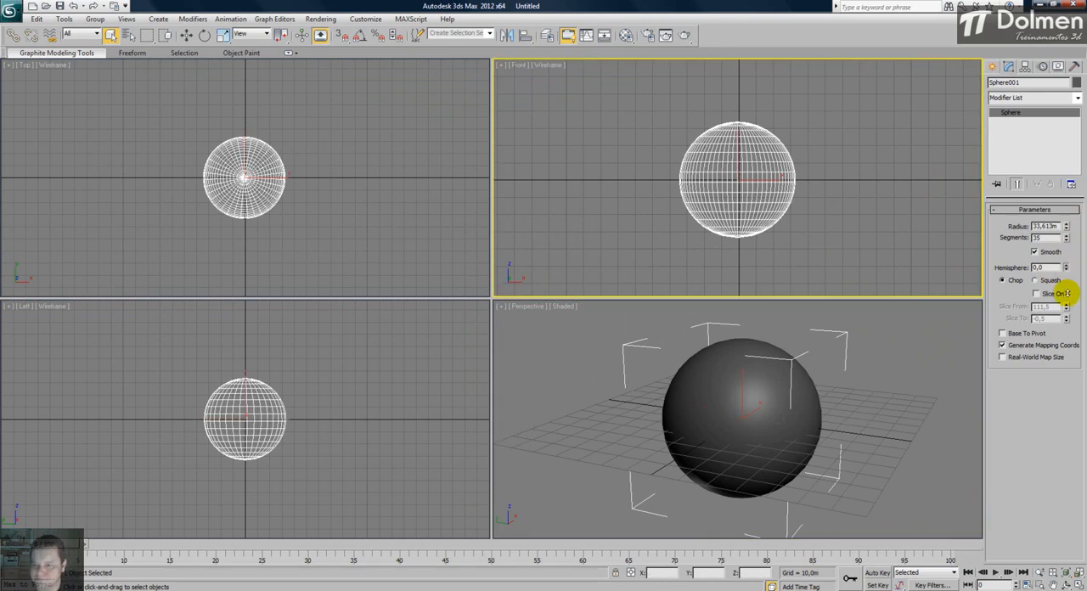
left_click_drag(1066, 268, 1044, 299)
- Try slicing the sphere from 200,5 to -34,5, inspect the opening and turn the slice back off
left_click(1035, 294)
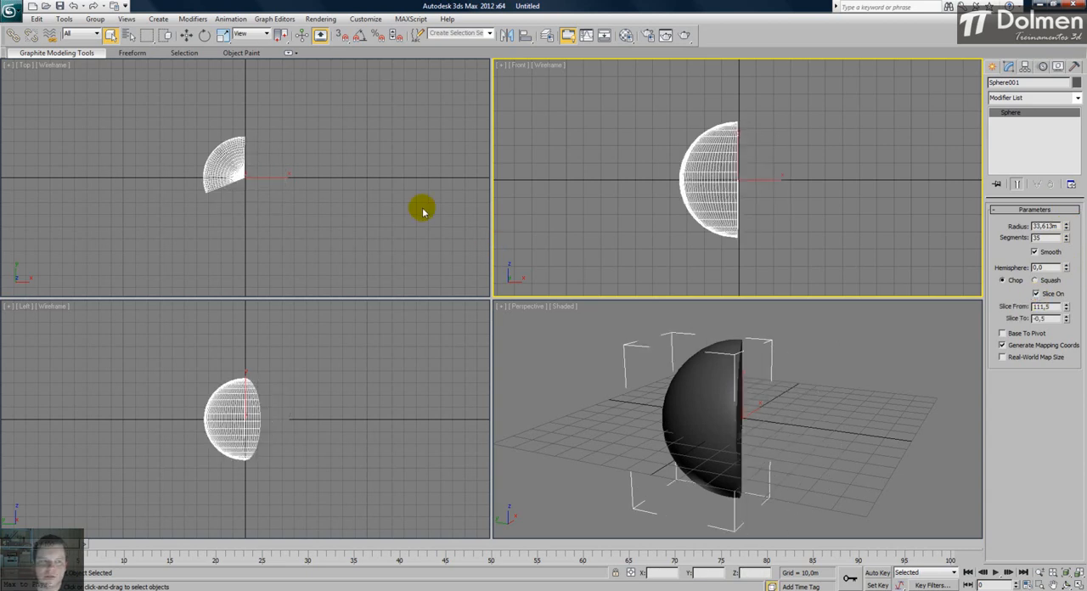
right_click(381, 184)
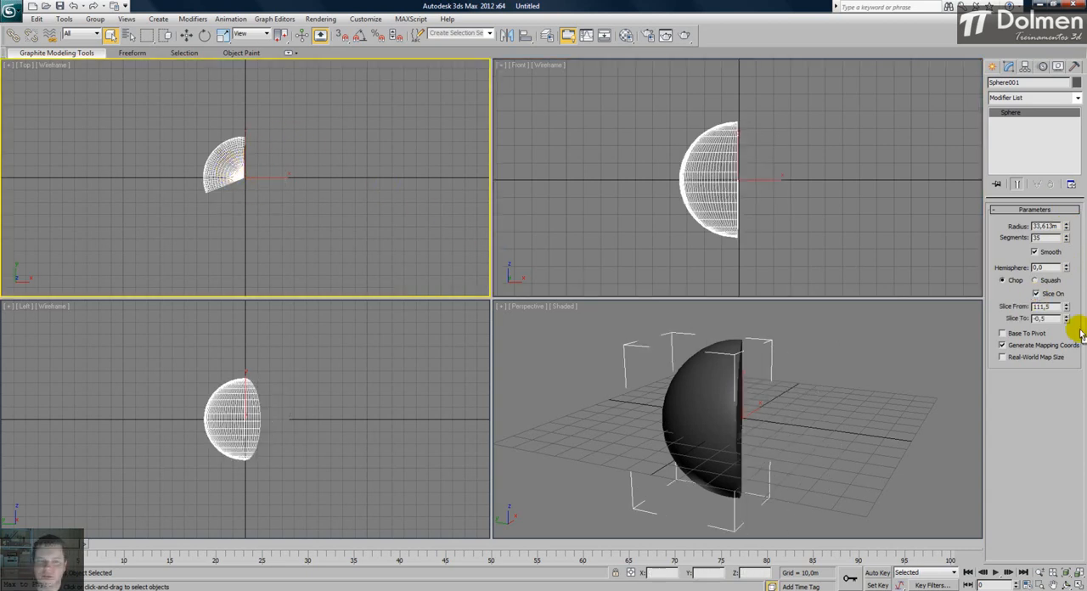
left_click_drag(1067, 306, 1072, 200)
left_click_drag(1068, 321, 1072, 357)
middle_click_drag(820, 456, 716, 471, "alt")
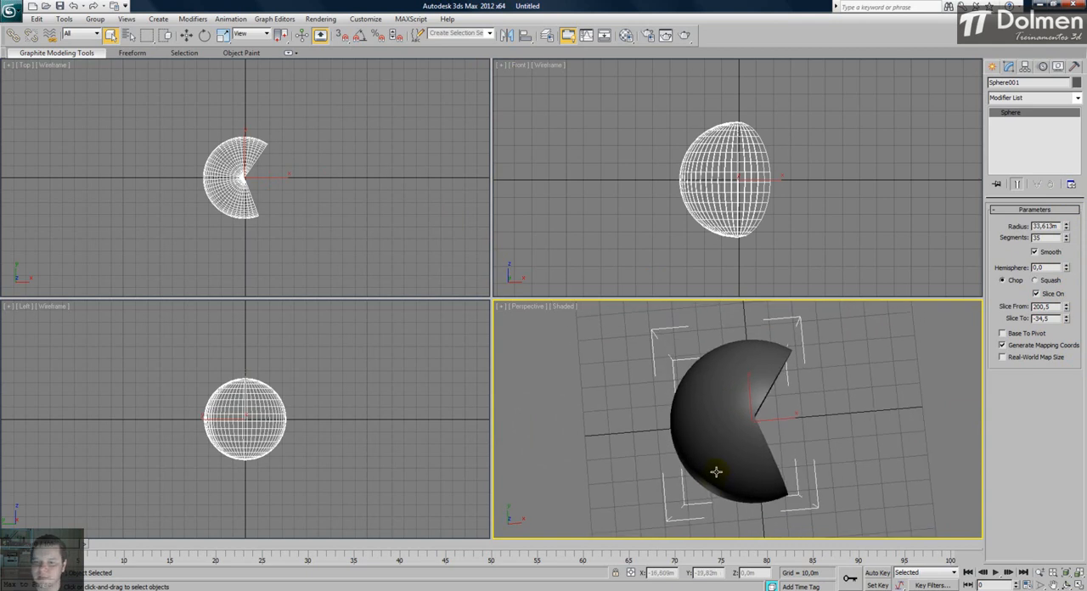
middle_click_drag(716, 471, 732, 424, "alt")
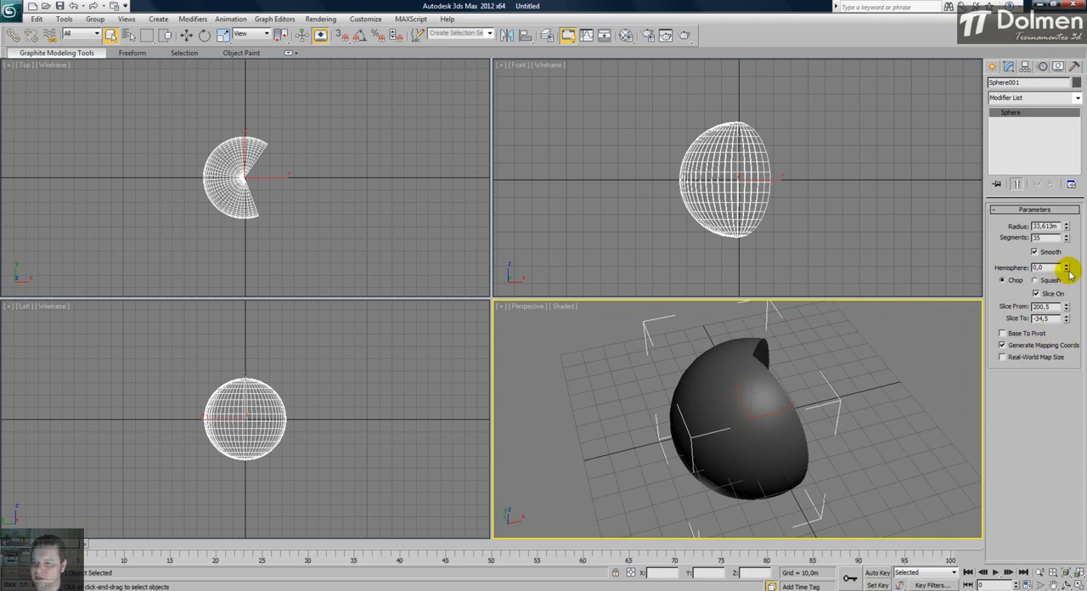
left_click(1059, 294)
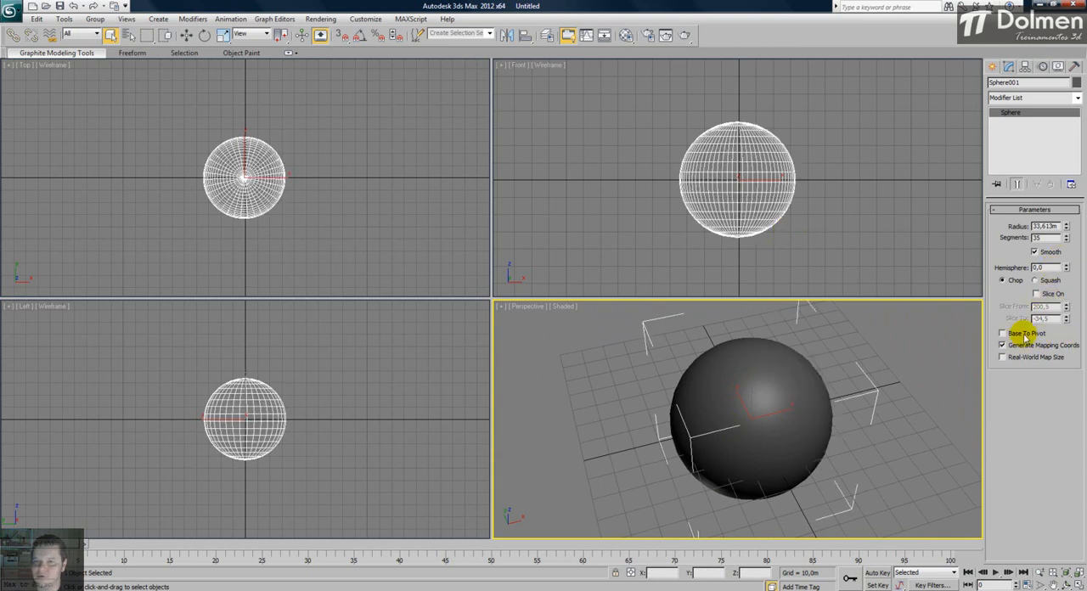
- Enable Base To Pivot for the sphere and turn edged faces back on in the Perspective view
scroll(716, 172, "up", 5)
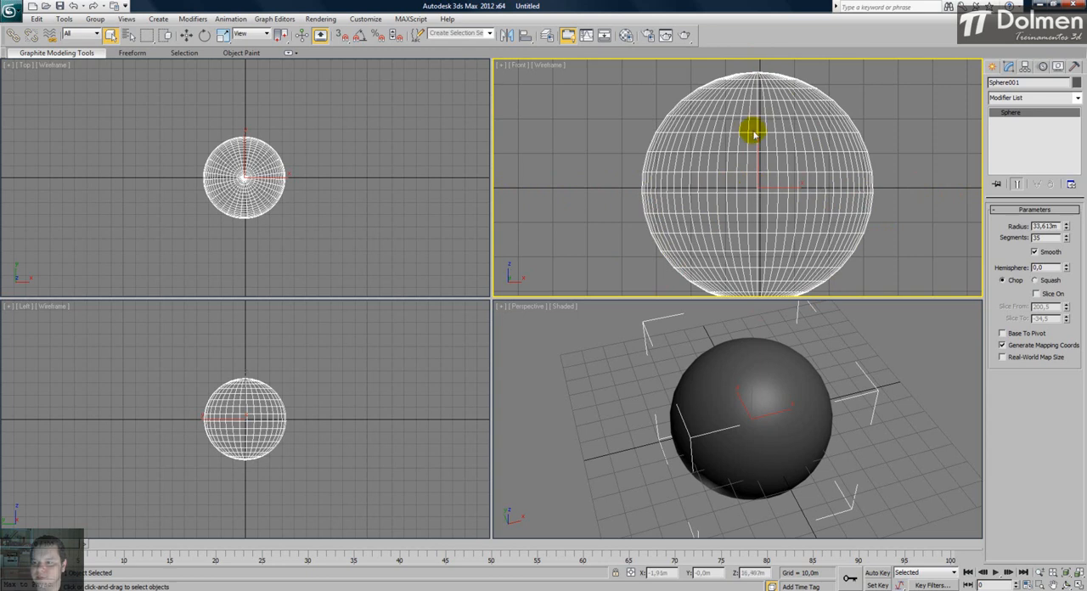
left_click(1015, 337)
scroll(728, 191, "down", 3)
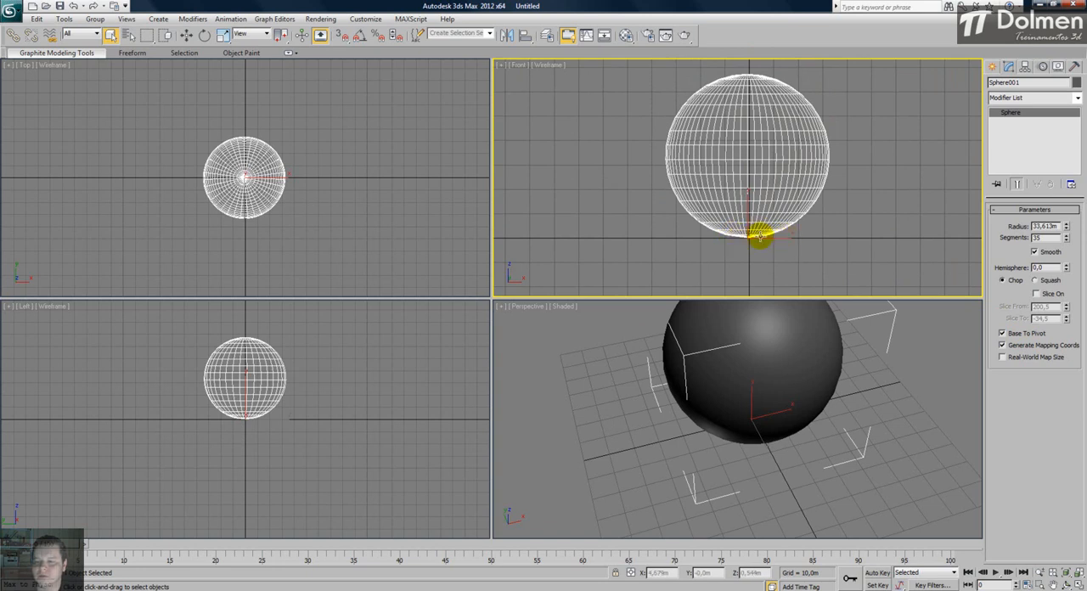
middle_click_drag(831, 200, 829, 202)
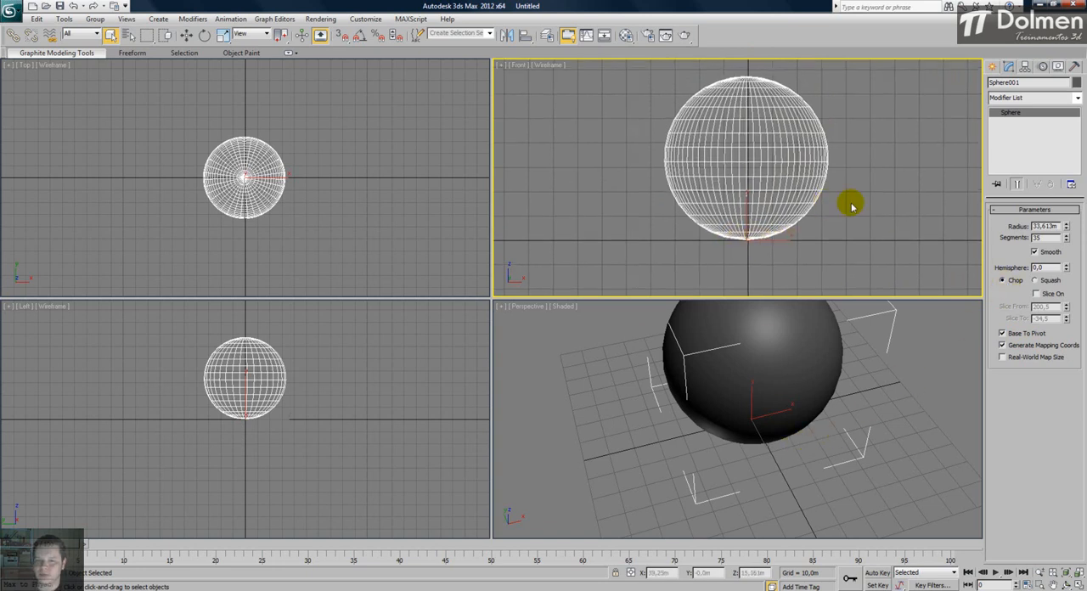
scroll(756, 386, "down", 3)
middle_click_drag(755, 395, 768, 383, "alt")
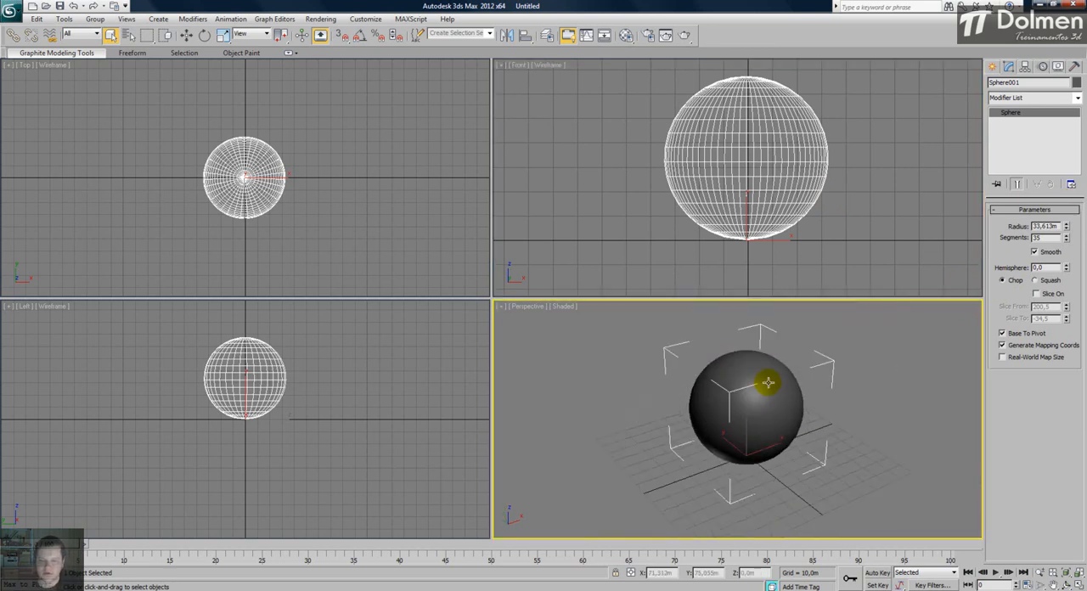
key("F4")
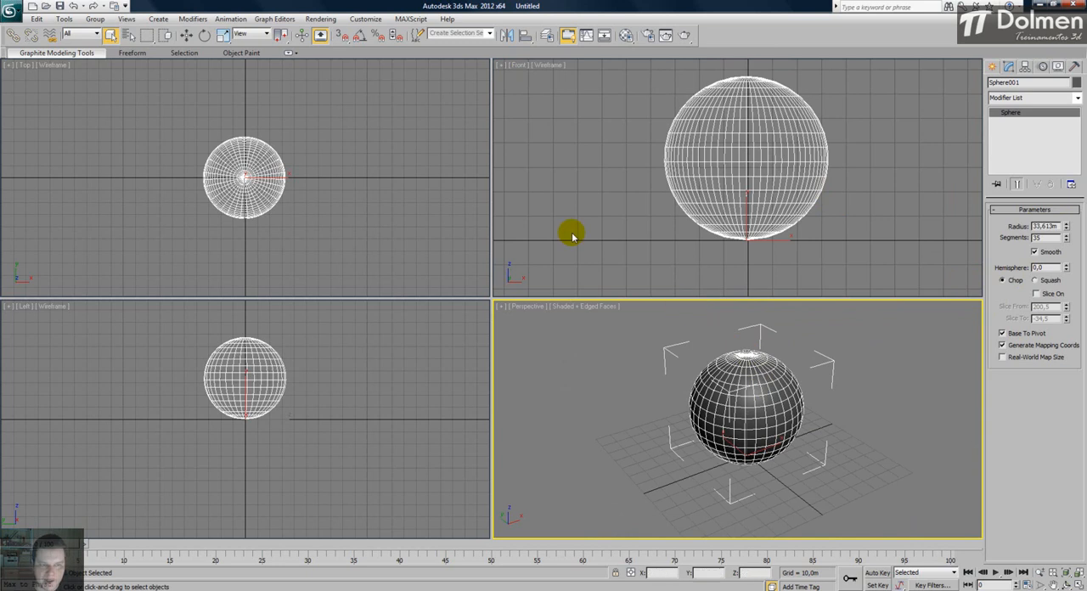
- Delete the sphere and create a cylinder at the origin of the Top view, about 25,3m in radius and 56,1m high
key("Delete")
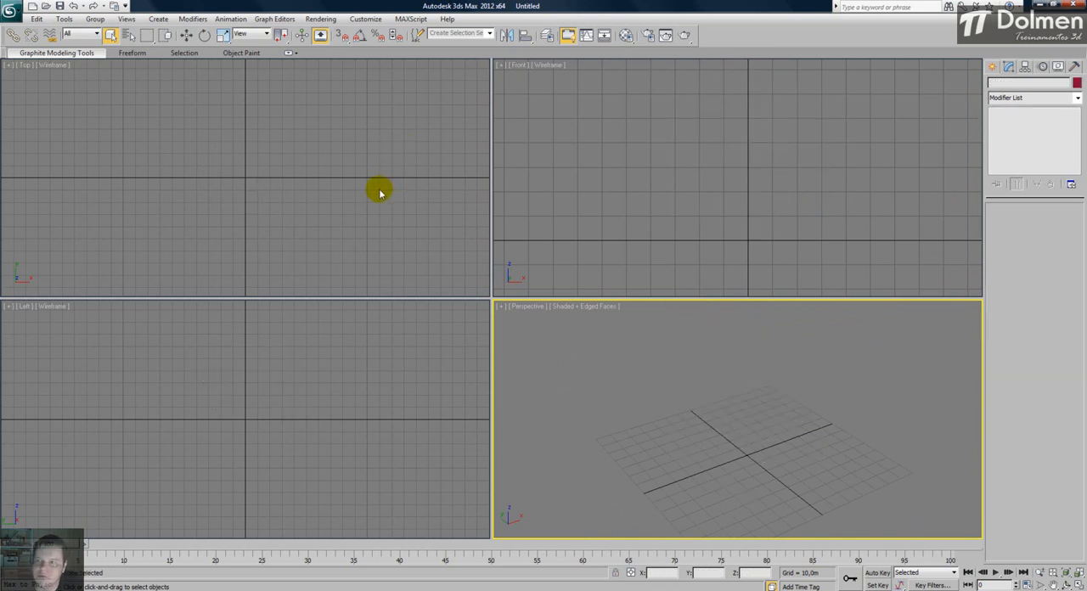
left_click(992, 68)
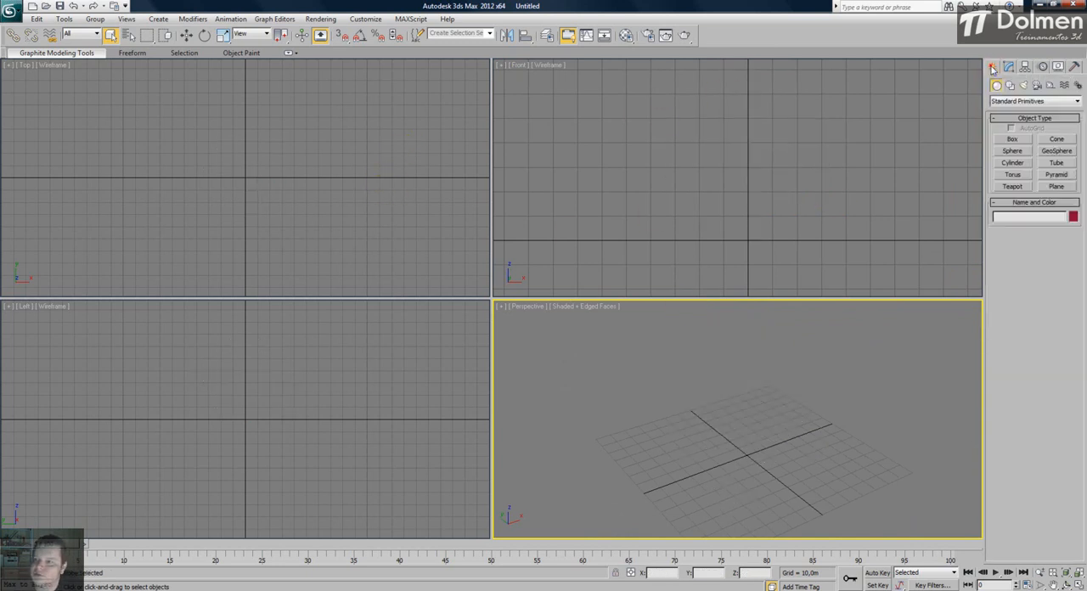
left_click(1012, 163)
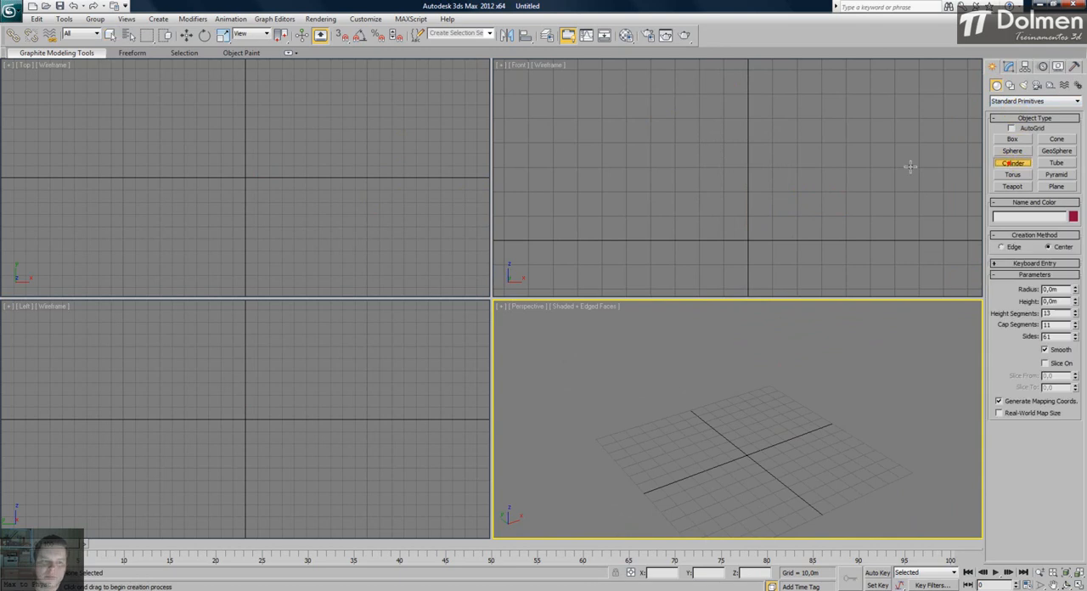
left_click(245, 177)
left_click_drag(245, 177, 255, 149)
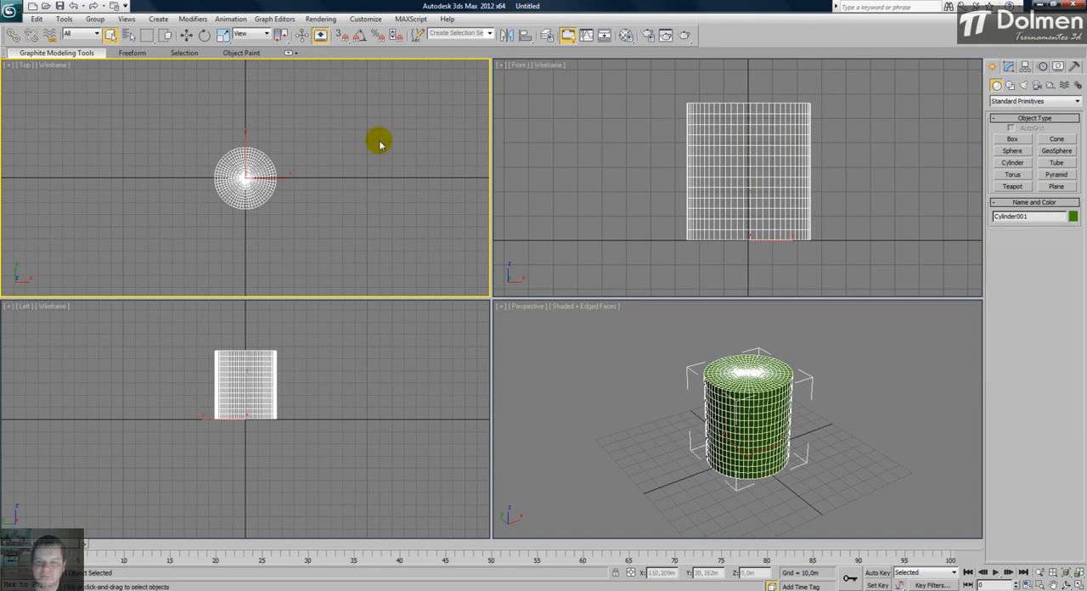
- Maximize the Perspective view and set the cylinder's radius to 28,538m and height to 55,587m
right_click(640, 358)
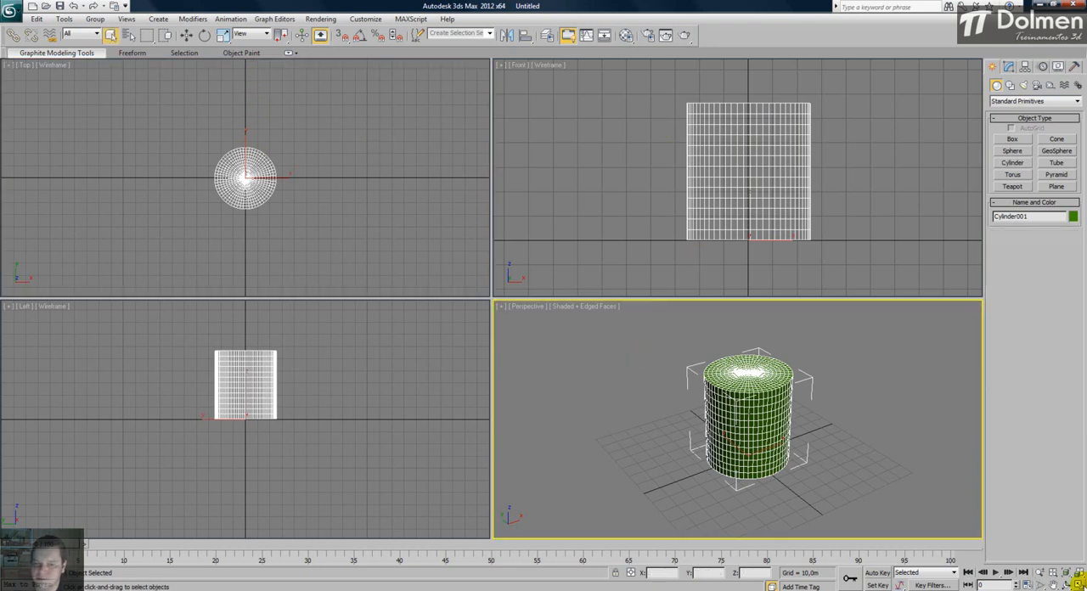
left_click(1077, 586)
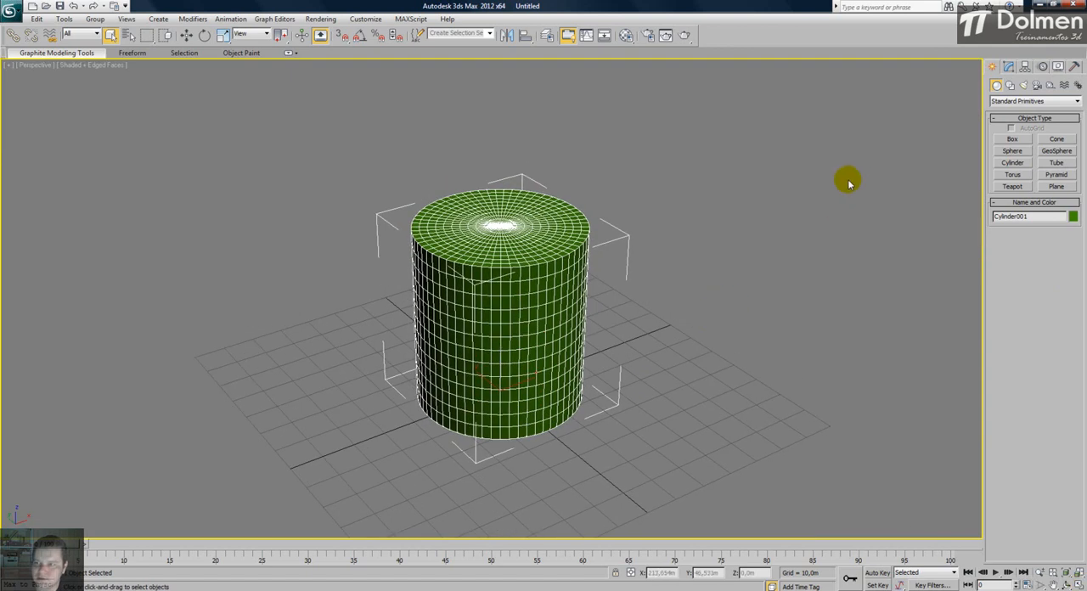
left_click(1009, 67)
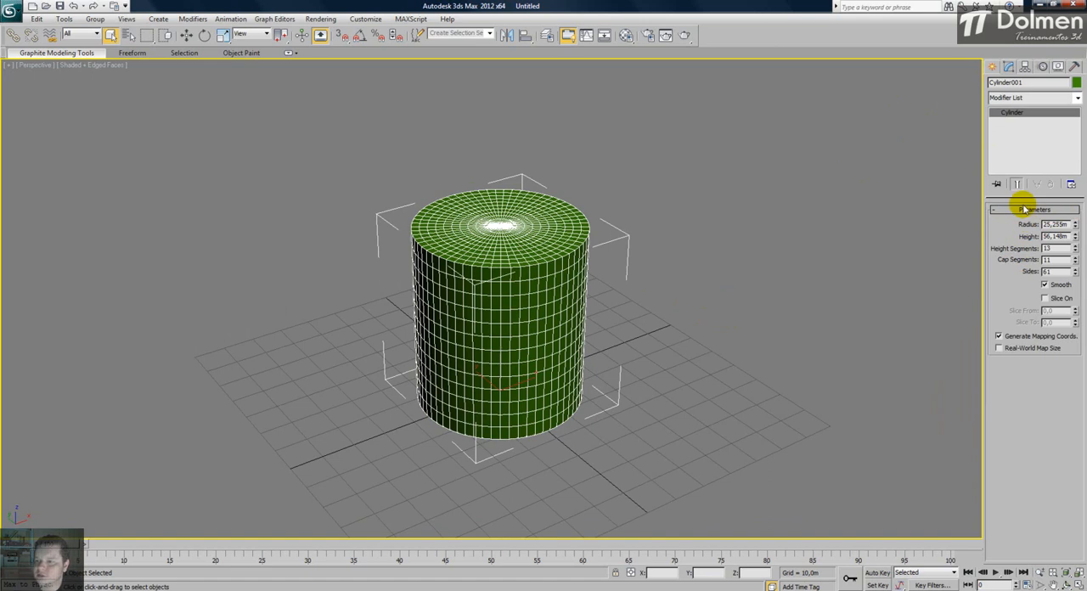
left_click(1077, 226)
mouse_move(1076, 225)
left_mouse_down()
mouse_move(1080, 259)
mouse_move(1078, 195)
mouse_move(1080, 236)
left_mouse_up()
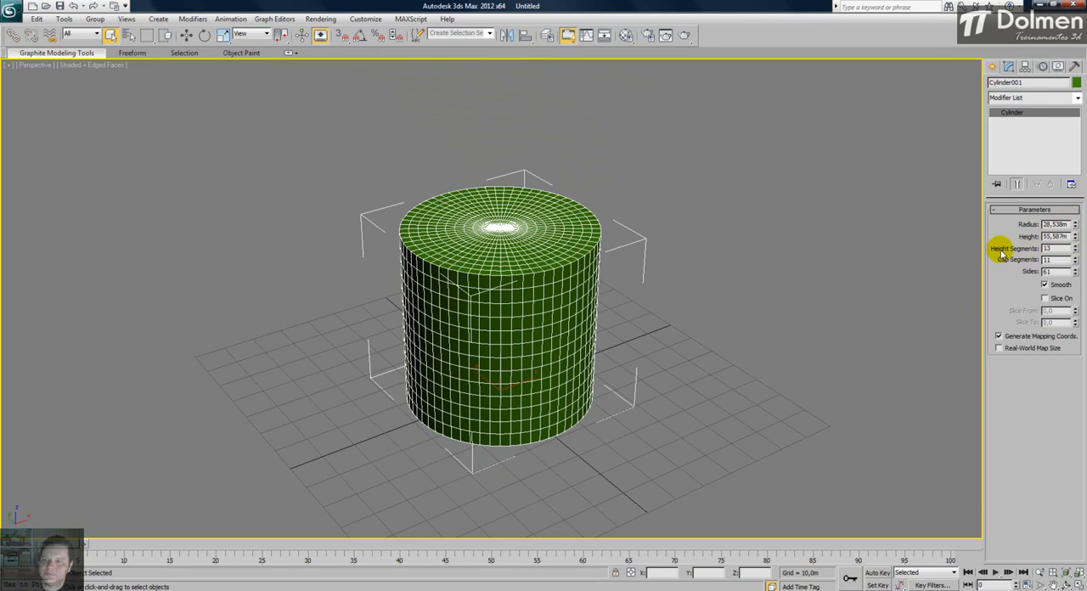
- Set the cylinder's height segments to 11 and cap segments to 7
right_click(1076, 260)
mouse_move(1076, 252)
left_mouse_down()
mouse_move(1070, 292)
mouse_move(1075, 231)
mouse_move(1079, 293)
mouse_move(1077, 259)
left_mouse_up()
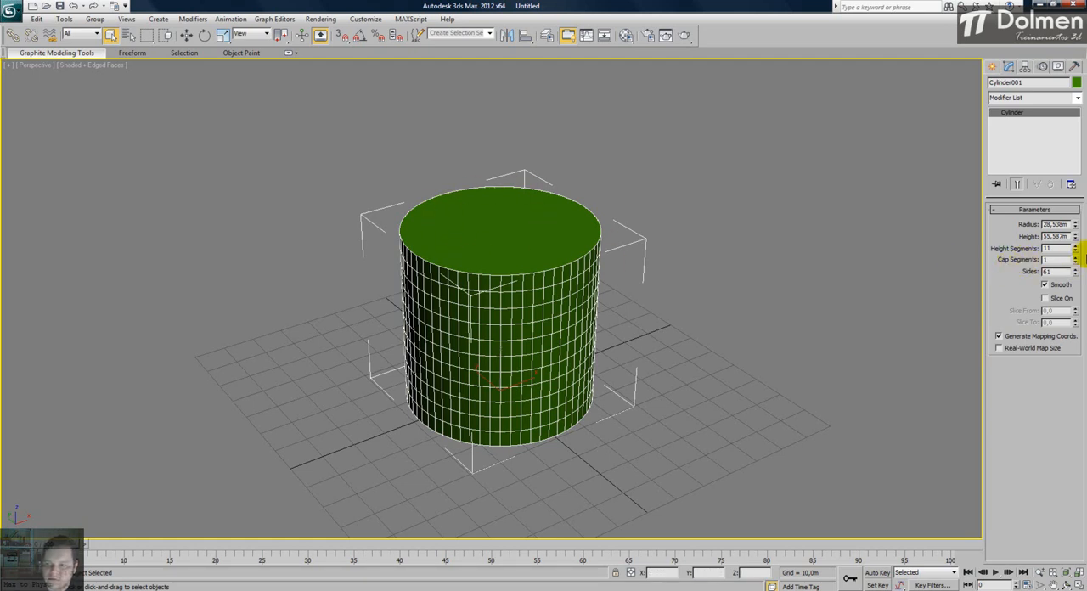
left_click_drag(1075, 258, 1075, 294)
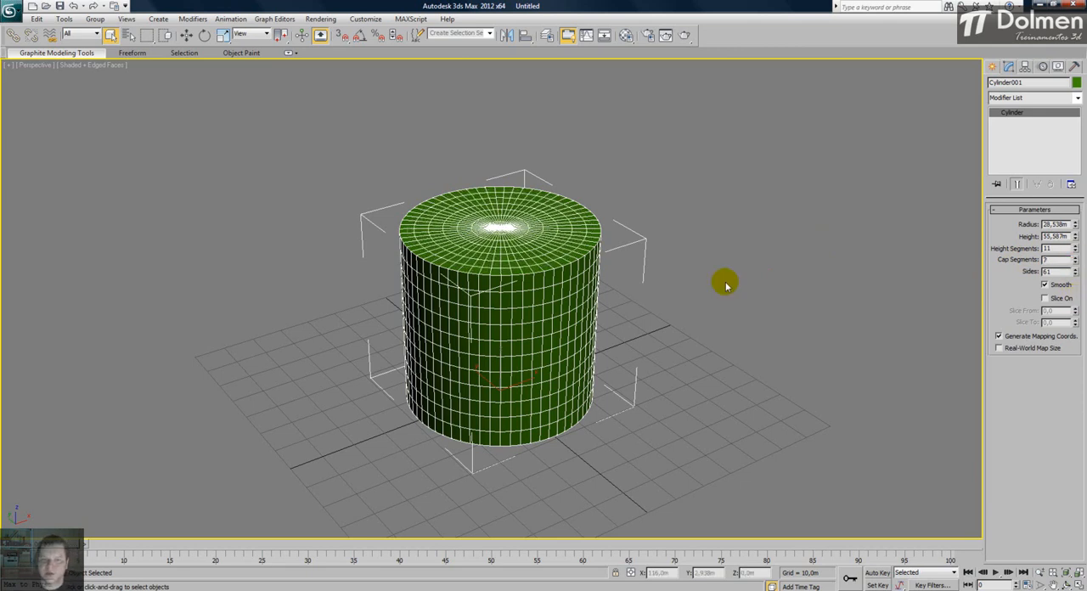
- Reduce the cylinder's height segments to 10 and cap segments to 4, checking the cap mesh from above
middle_click_drag(500, 332, 511, 212, "alt")
left_click(1075, 251)
left_click(1075, 263)
left_click(1075, 263)
left_click(1075, 262)
middle_click_drag(501, 306, 494, 374, "alt")
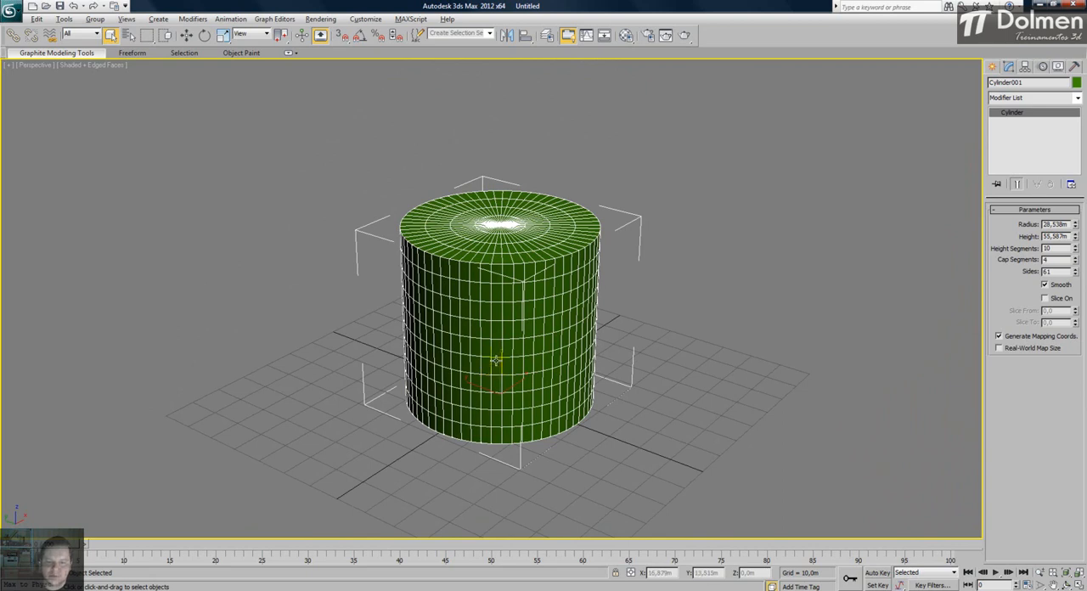
- Turn off the cylinder's smoothing and hide its mesh edges to examine the facets along its side
mouse_move(496, 361)
middle_mouse_down("alt")
mouse_move(499, 299)
mouse_move(499, 339)
mouse_move(475, 365)
mouse_move(347, 381)
mouse_move(497, 359)
middle_mouse_up("alt")
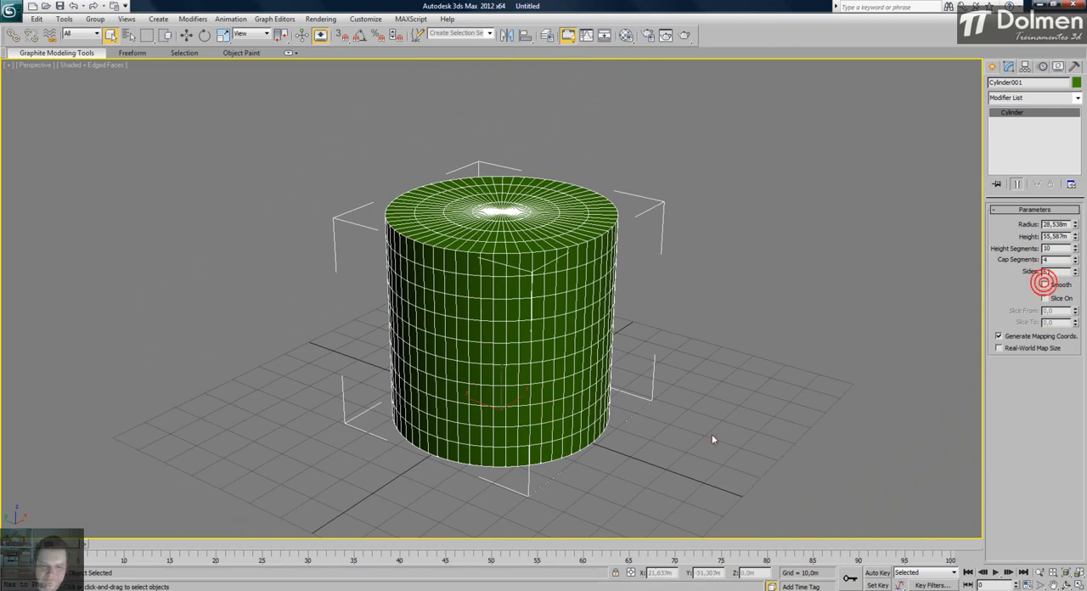
key("F4")
scroll(444, 418, "up", 3)
middle_click_drag(491, 434, 503, 408, "alt")
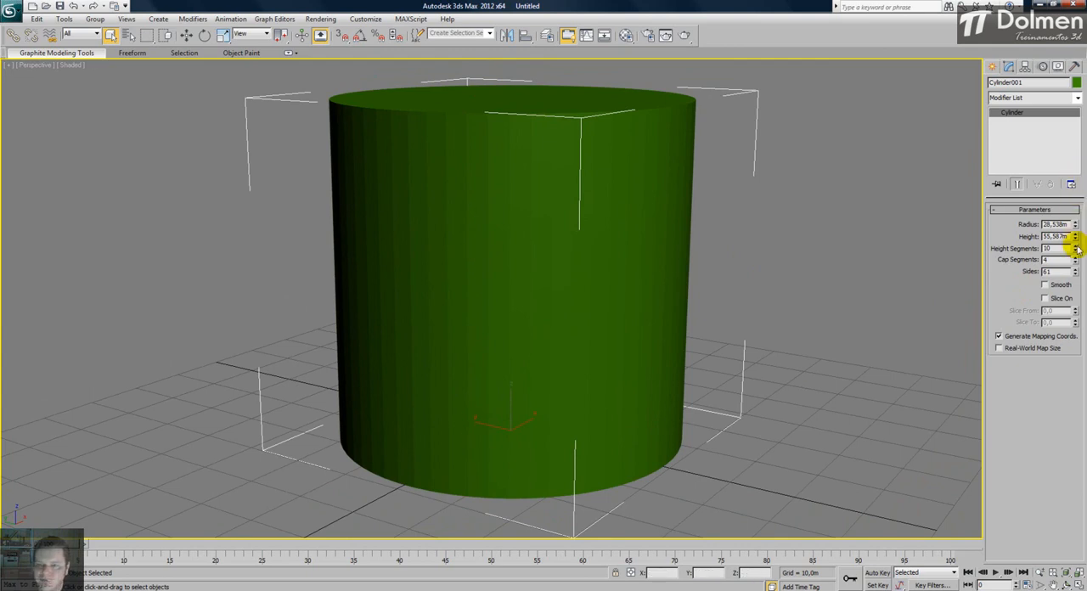
- Set the cylinder's sides to 62 and turn its smoothing back on
left_click_drag(1077, 231, 1077, 272)
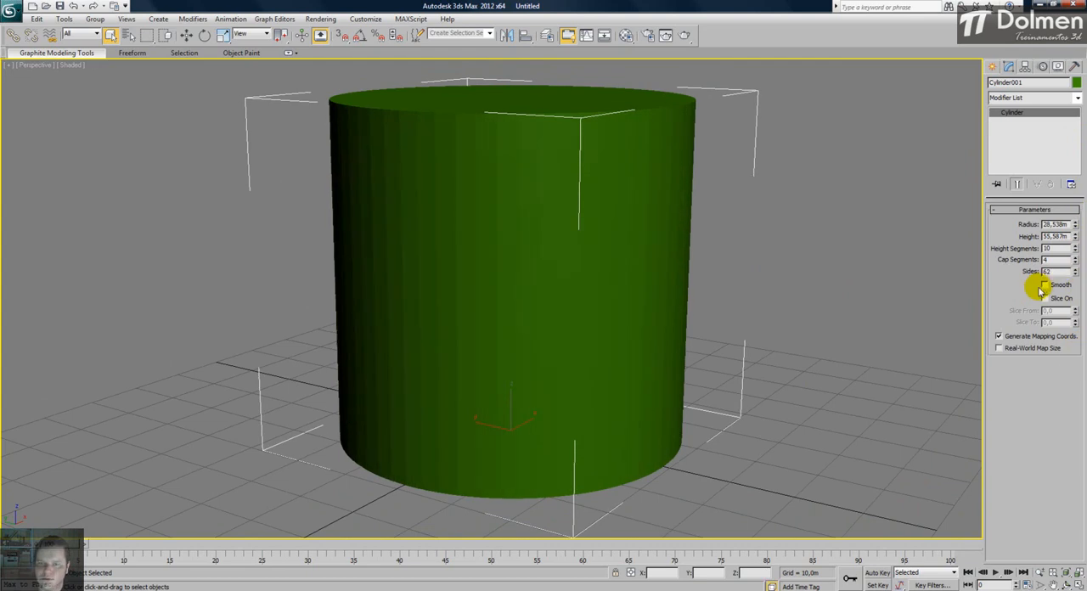
left_click(1045, 286)
scroll(641, 258, "down", 3)
middle_click_drag(640, 257, 598, 303, "alt")
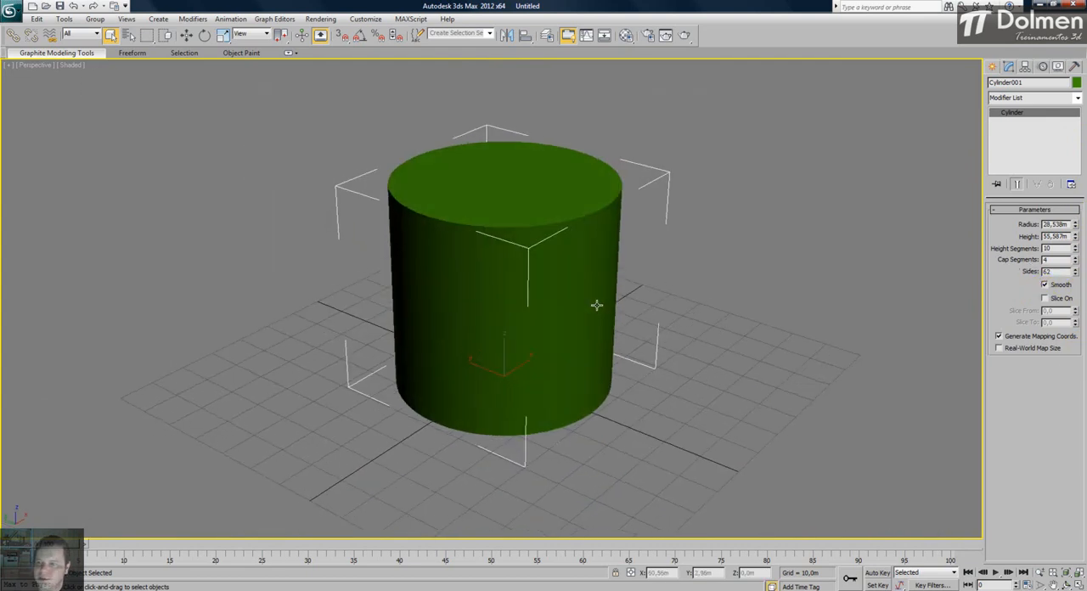
- Try slicing the cylinder from 74,0 to -13,5 and switch the slice off again
left_click_drag(1075, 315, 1061, 208)
mouse_move(1077, 327)
left_mouse_down()
mouse_move(1072, 316)
mouse_move(1070, 468)
mouse_move(1083, 335)
left_mouse_up()
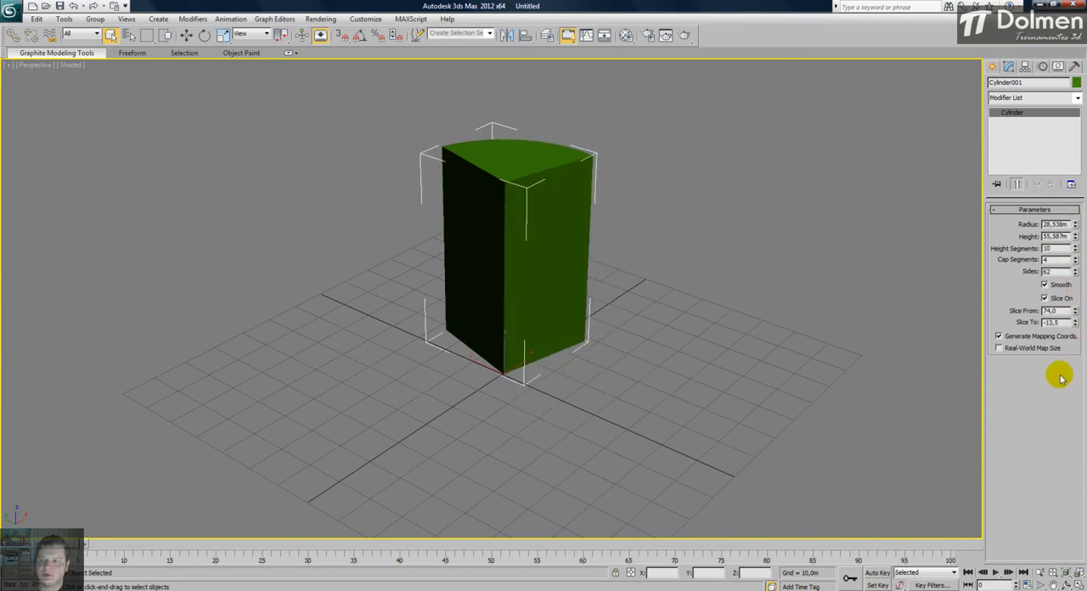
left_click(1050, 298)
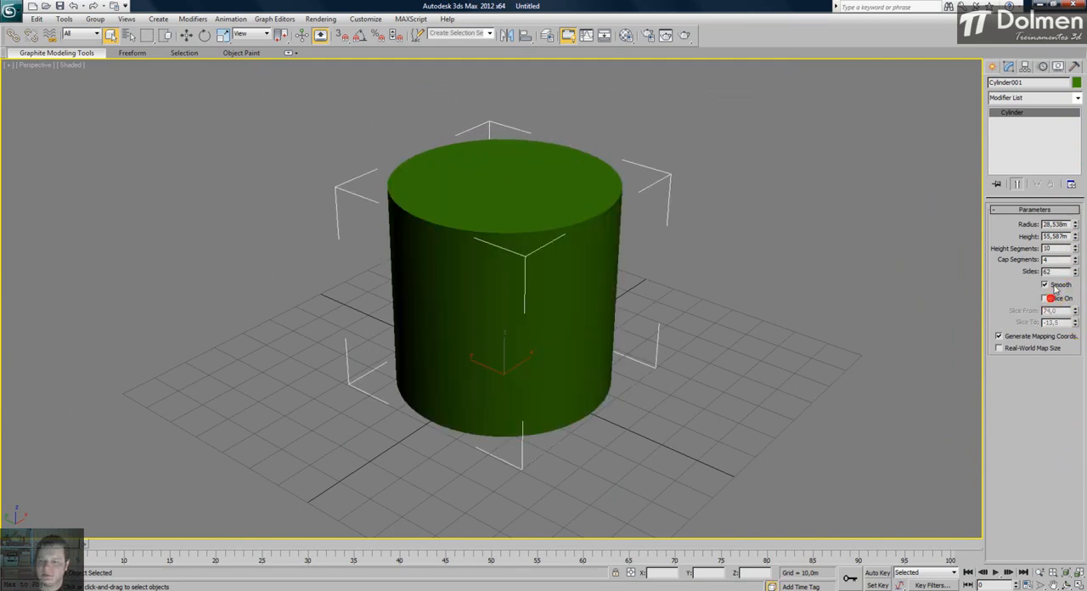
- Delete the cylinder and create a torus near the origin of the Top view, Radius 1 about 54,9m and Radius 2 about 12,9m
left_click(1079, 585)
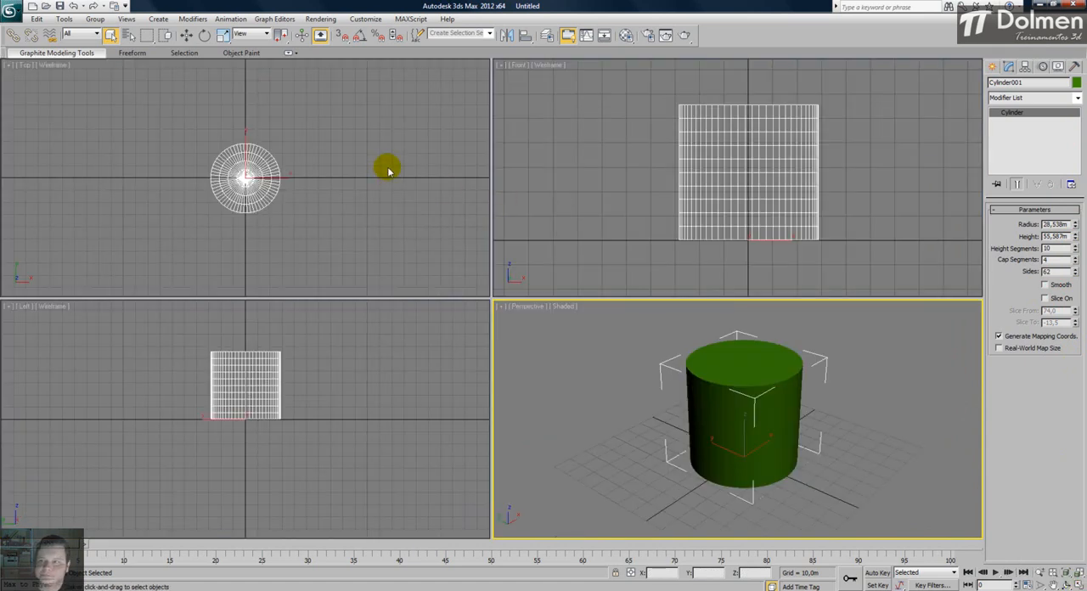
key("Delete")
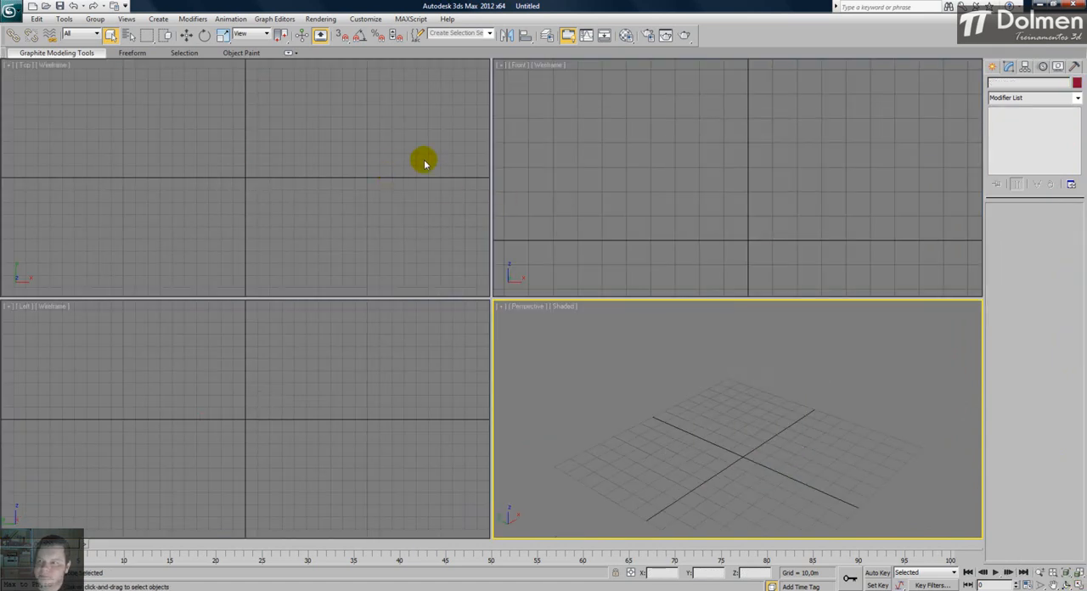
left_click(992, 68)
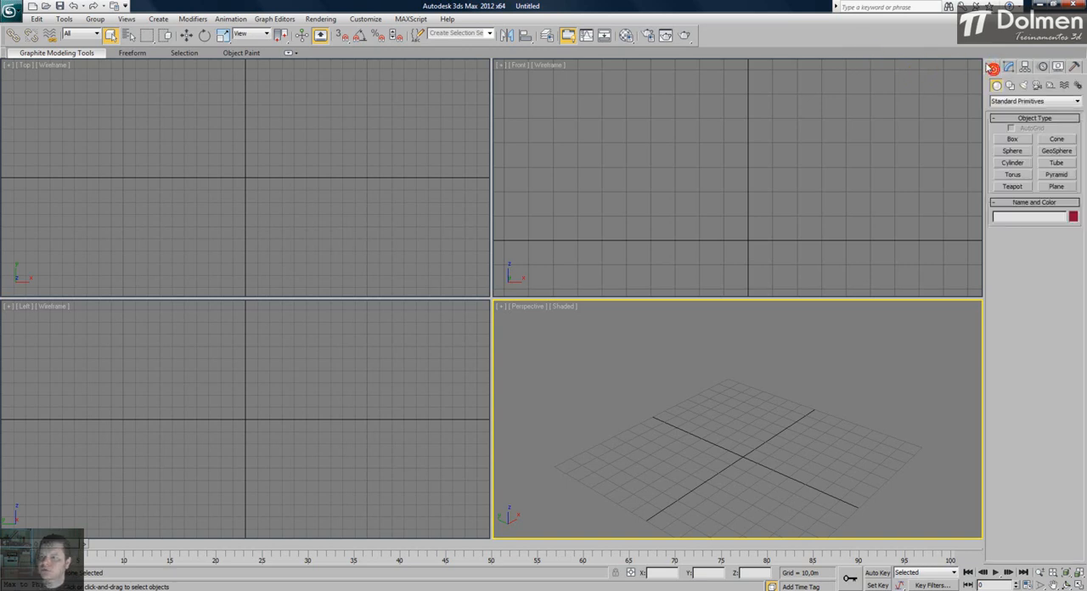
left_click(1011, 175)
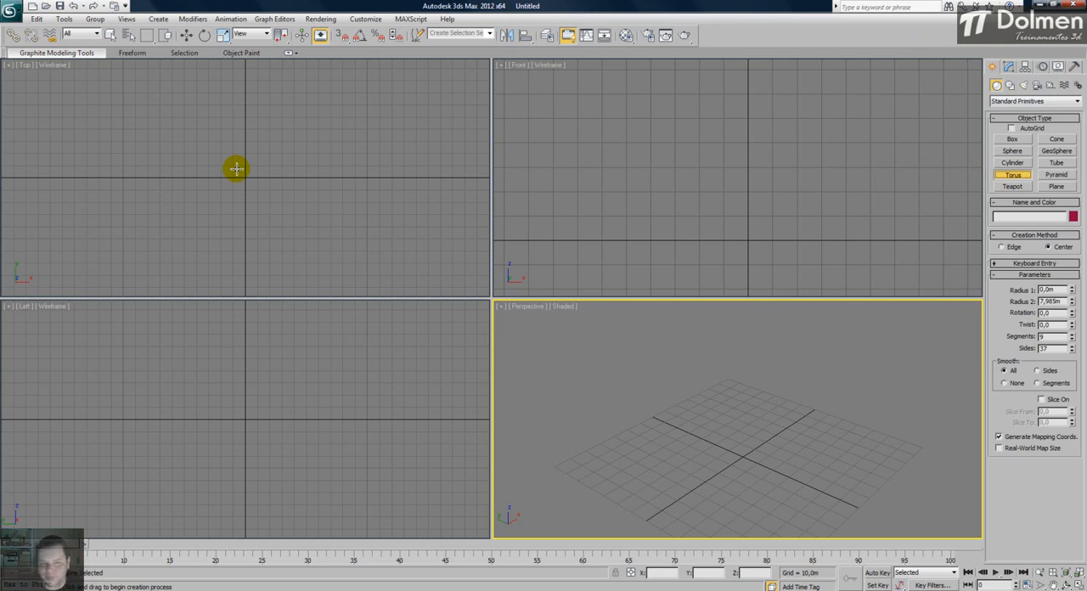
left_click_drag(244, 176, 257, 101)
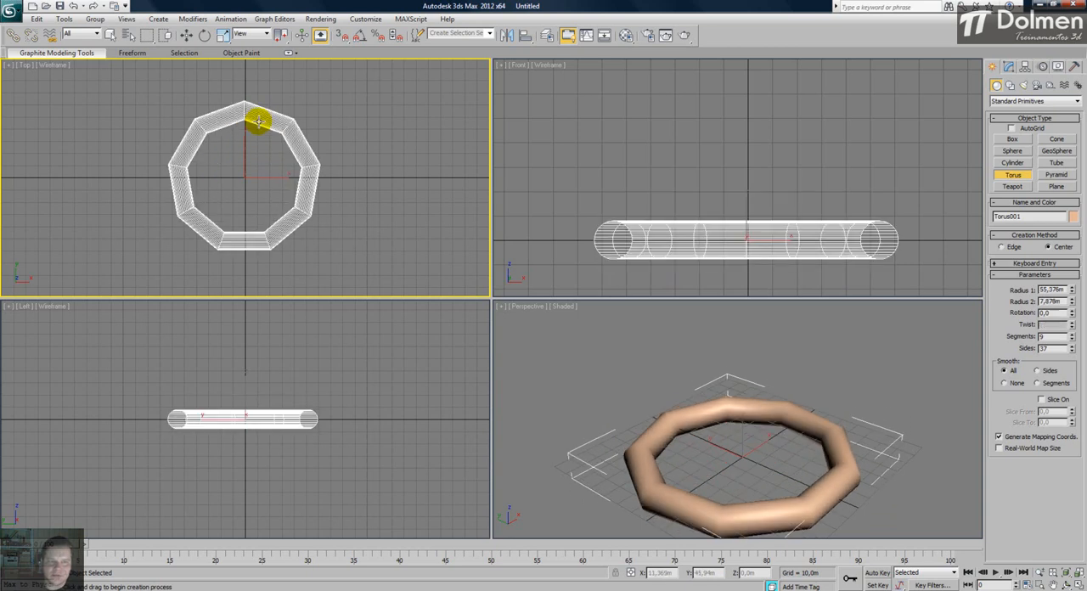
right_click(258, 119)
left_click_drag(245, 175, 266, 96)
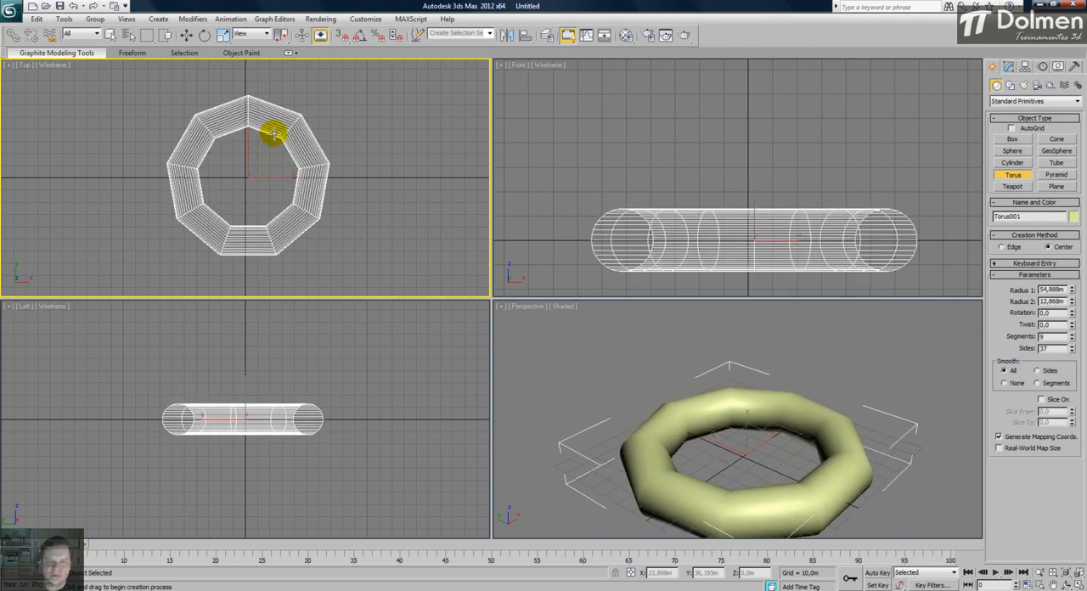
left_click(273, 134)
- Maximize the Perspective view and set the torus to 15 segments, Radius 1 48,301m and Radius 2 10,021m
right_click(790, 405)
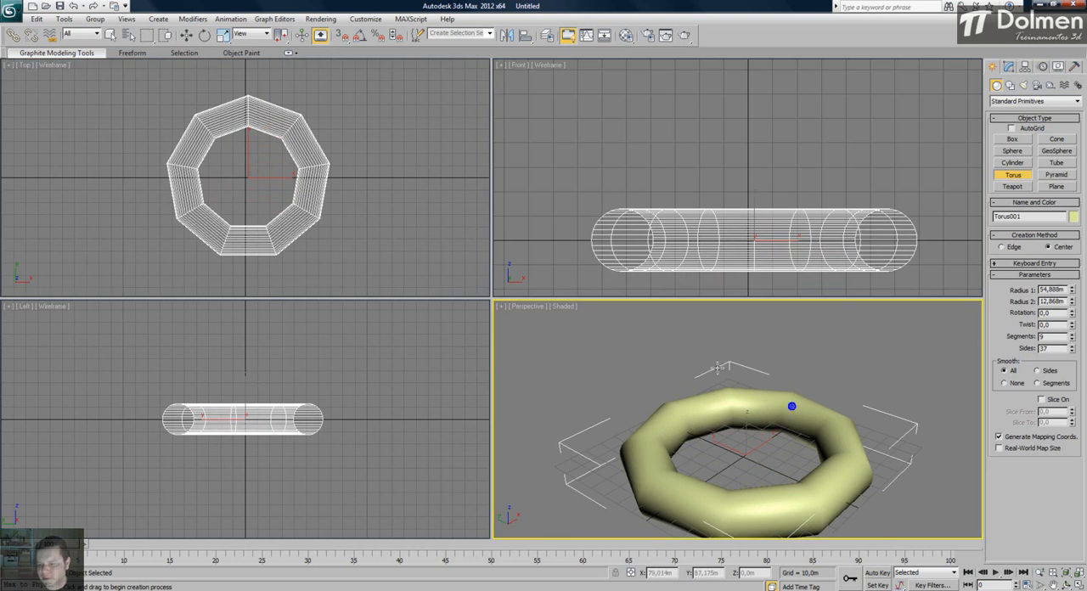
left_click(1079, 585)
middle_click_drag(494, 300, 498, 329)
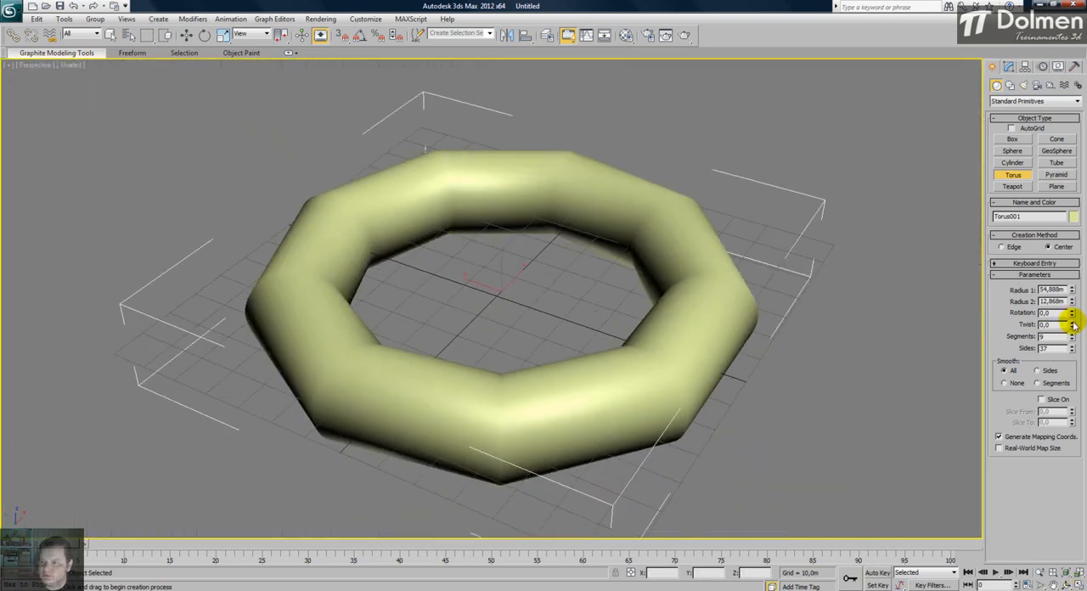
left_click_drag(1072, 338, 1070, 336)
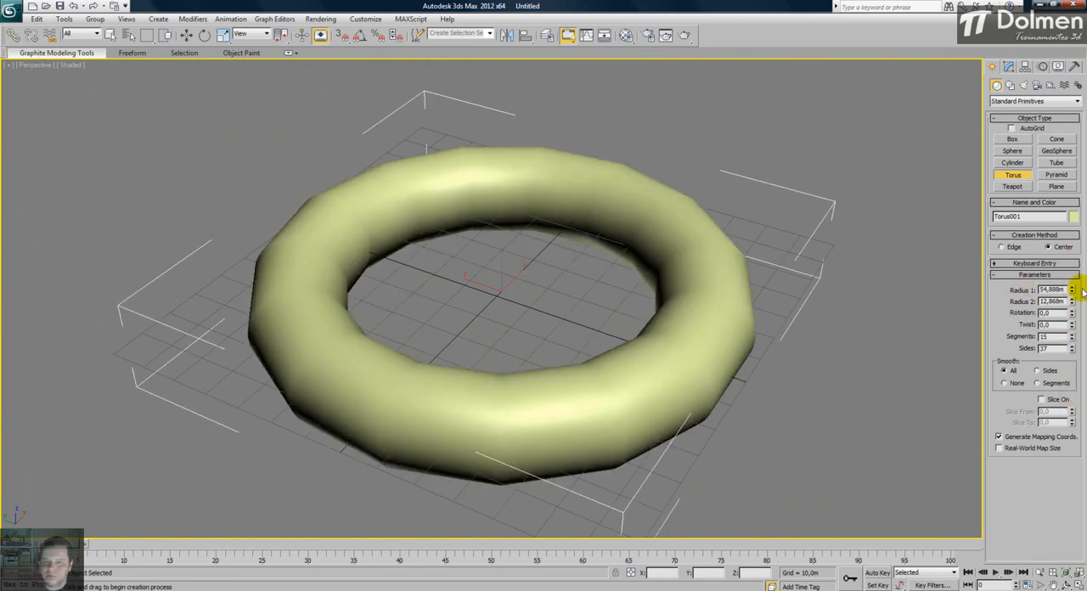
left_click_drag(1072, 290, 1077, 321)
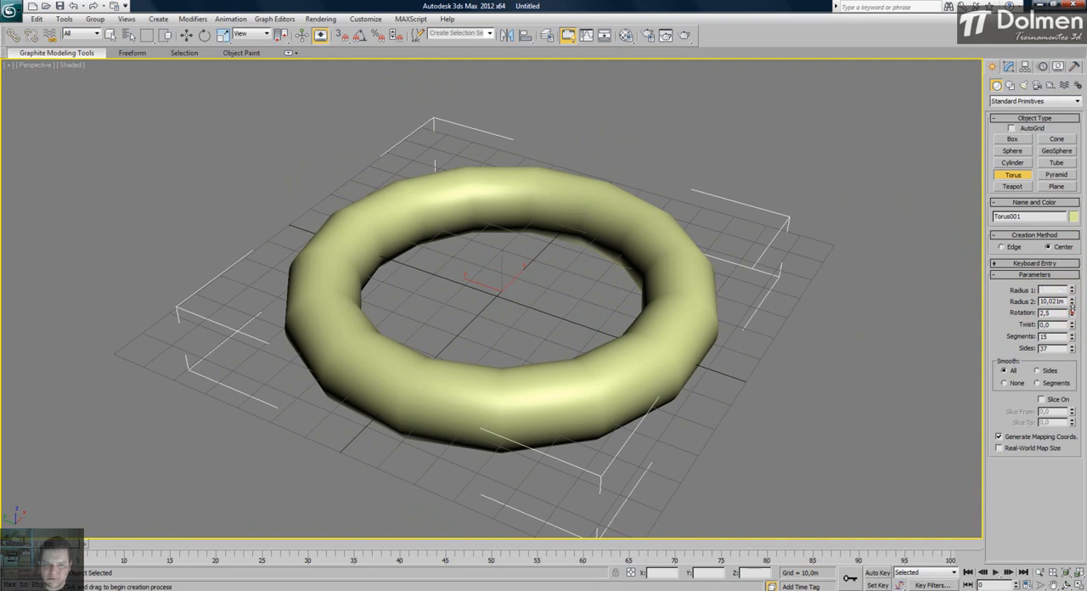
- Show the torus's mesh edges, try Rotation values of -2,0 and 1,5, and reset the rotation to 0,0
left_click_drag(1066, 312, 1067, 316)
key("F4")
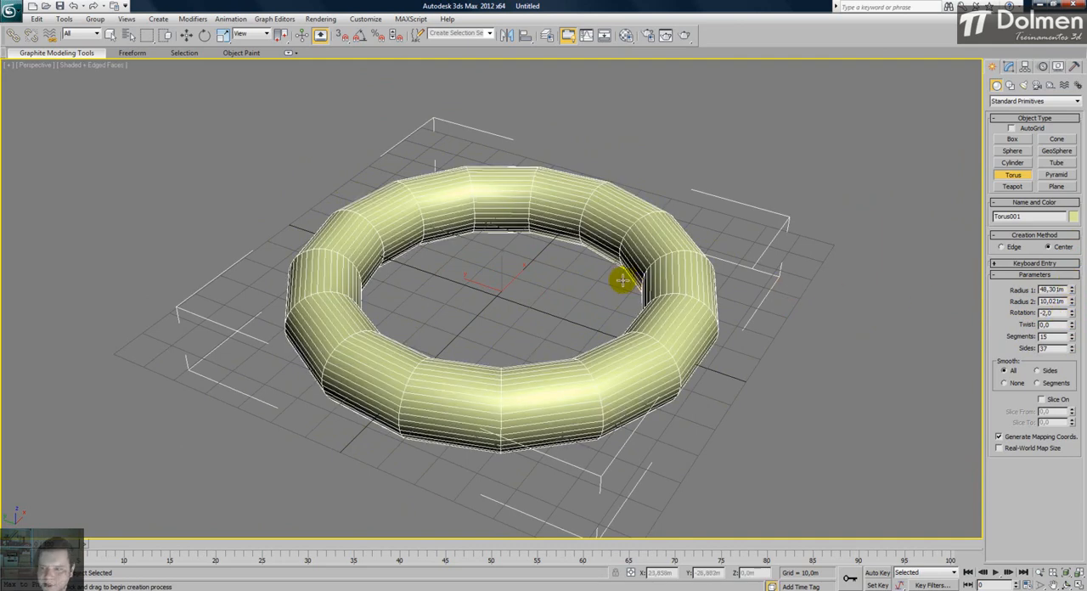
middle_click_drag(629, 282, 614, 295, "alt")
mouse_move(1072, 316)
left_mouse_down()
mouse_move(1061, 170)
mouse_move(1069, 307)
left_mouse_up()
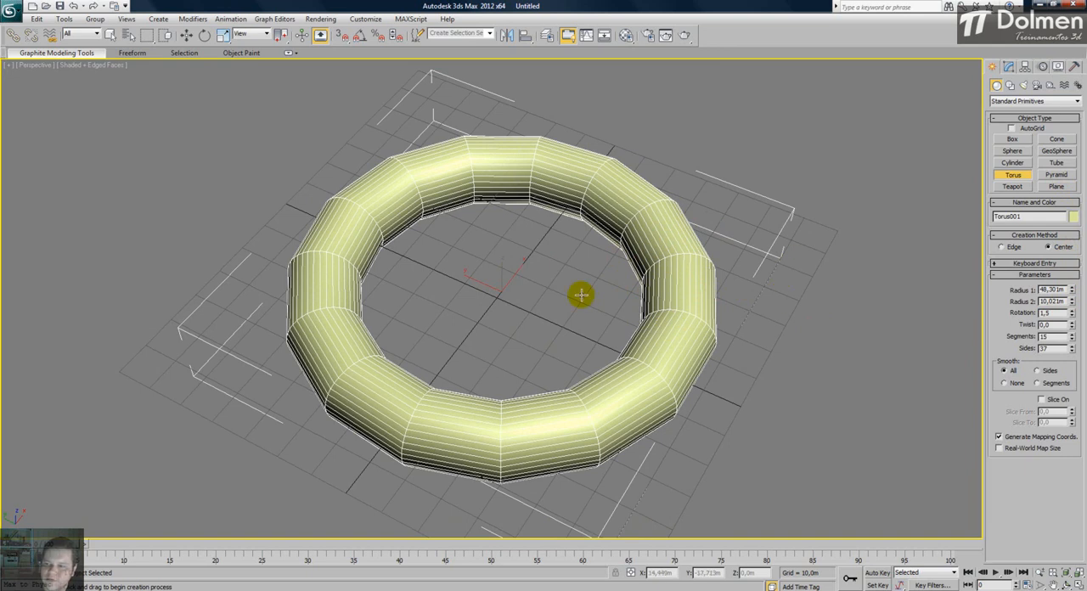
left_click_drag(1075, 255, 1074, 296)
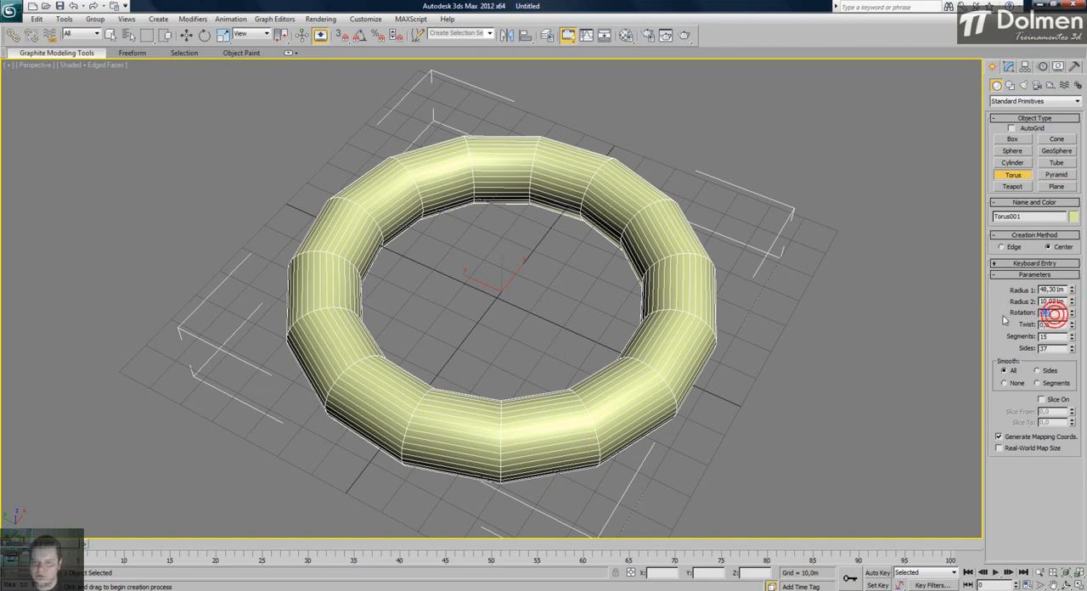
key("Return")
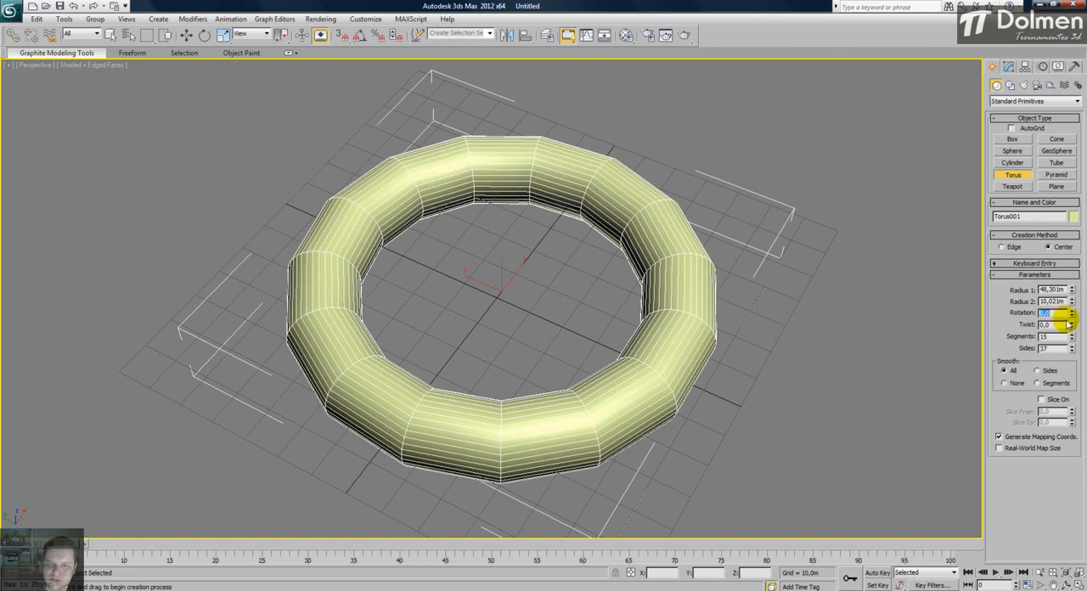
- Try twisting the torus to 524,0 and 517,5, and reset the twist to 0,0
left_click_drag(1073, 296, 1075, 20)
left_click_drag(1072, 324, 1048, 335)
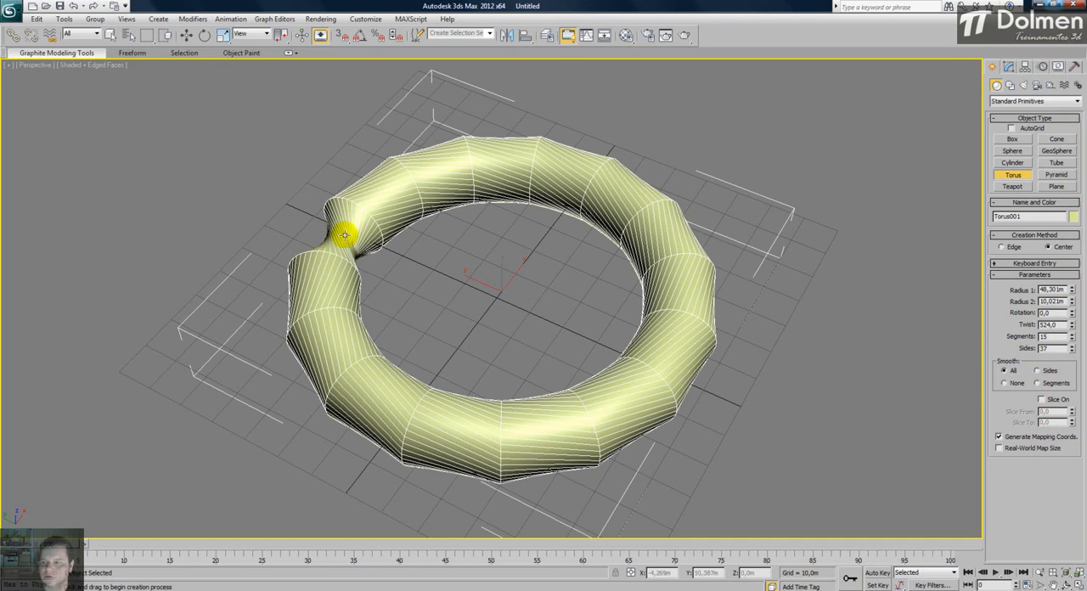
left_click_drag(1073, 326, 1073, 327)
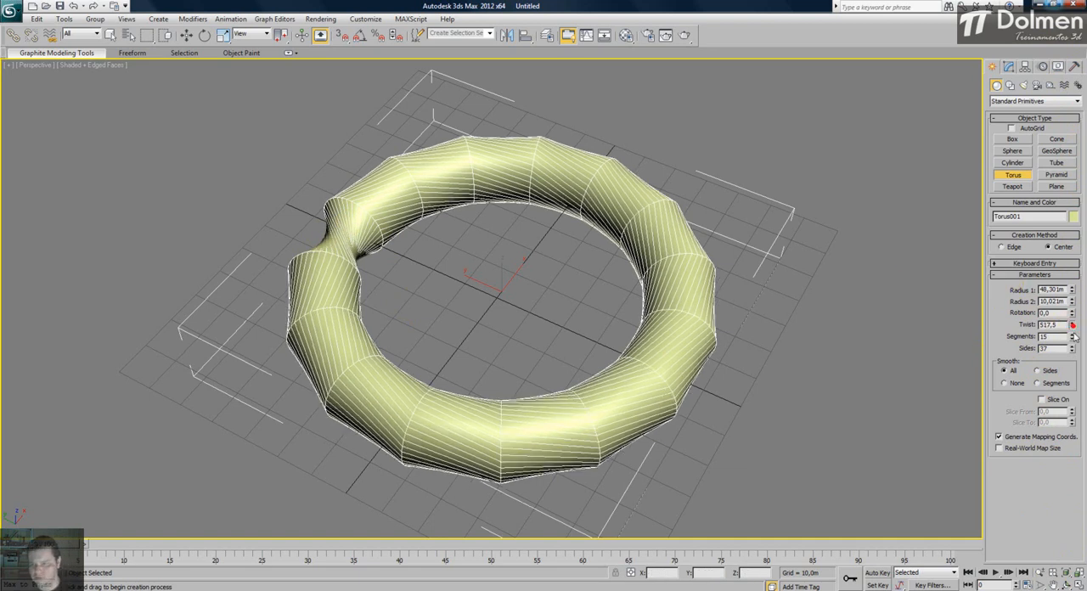
double_click(1063, 325)
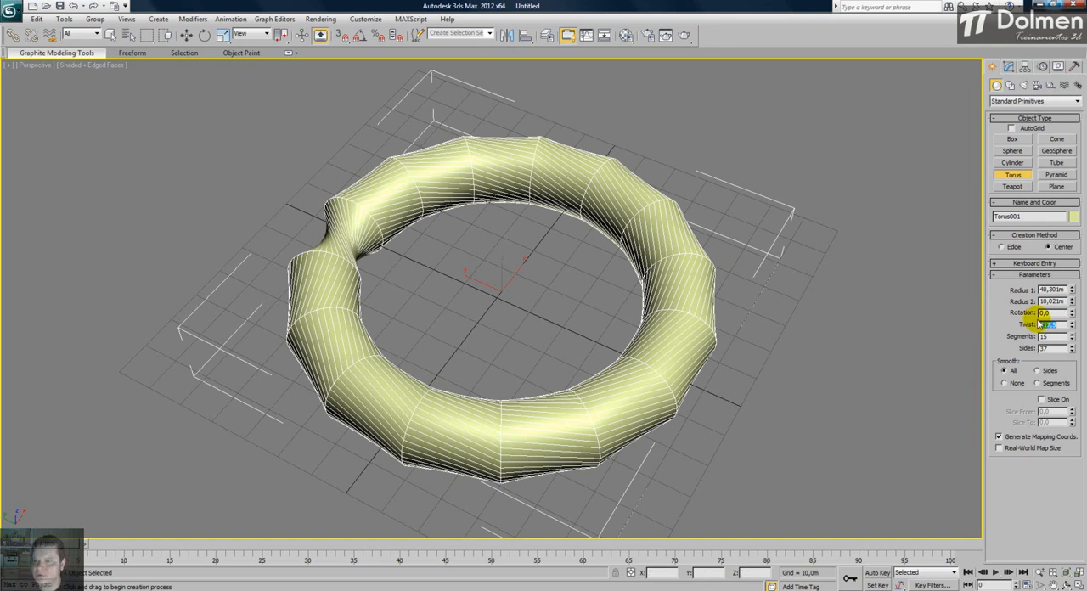
right_click(1073, 326)
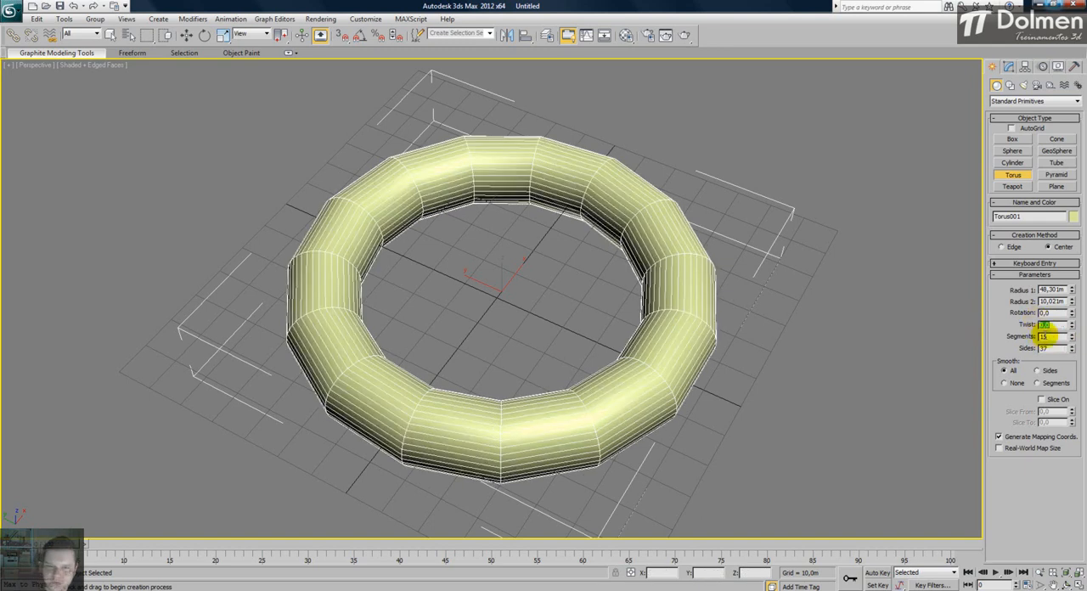
- Increase the torus's segments to 92 and its sides to 74
left_click_drag(1073, 338, 1071, 283)
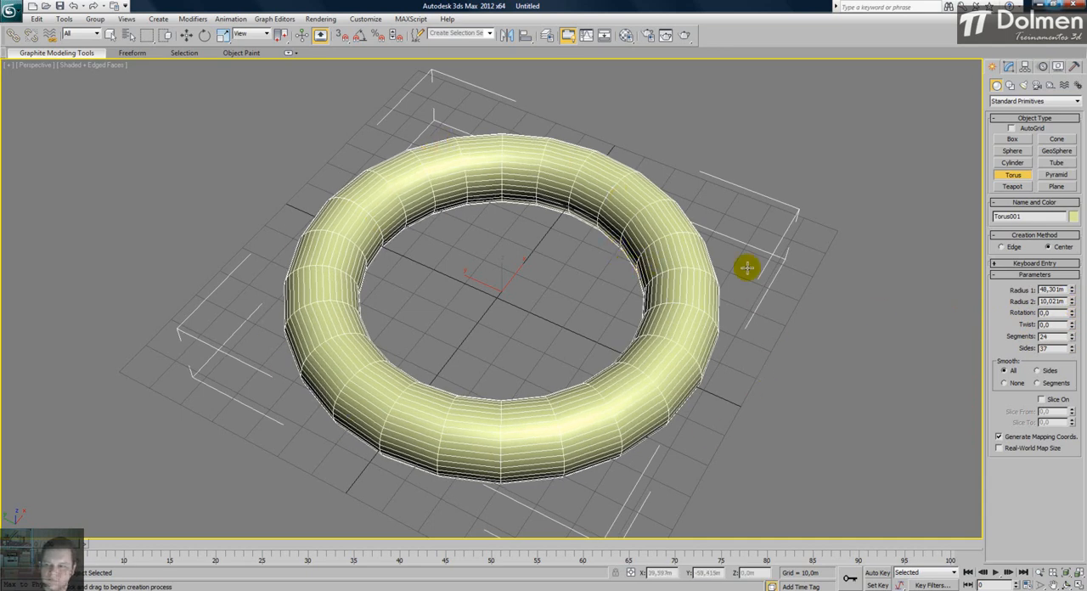
left_click_drag(1073, 338, 1043, 554)
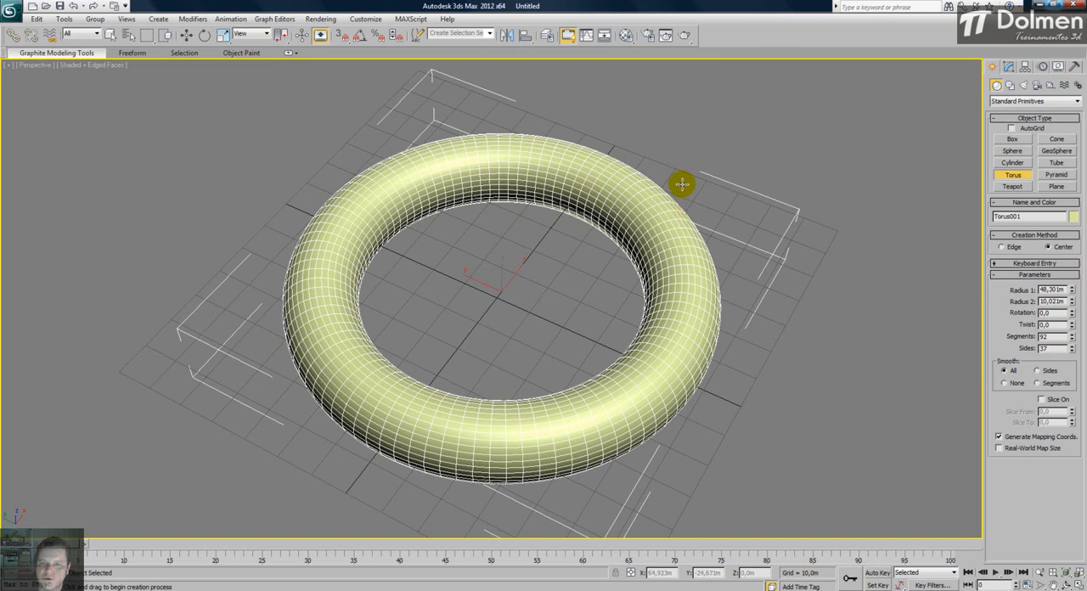
left_click_drag(1072, 352, 1073, 141)
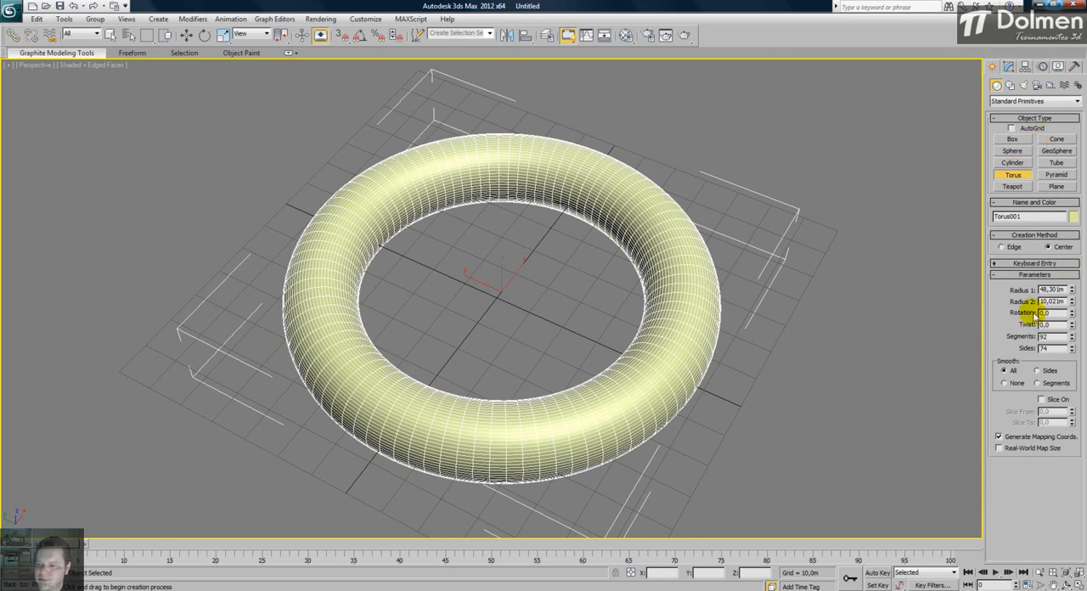
- Raise the torus's twist to 4523,0 and inspect the twisted surface up close
left_click_drag(1073, 330, 1070, 274)
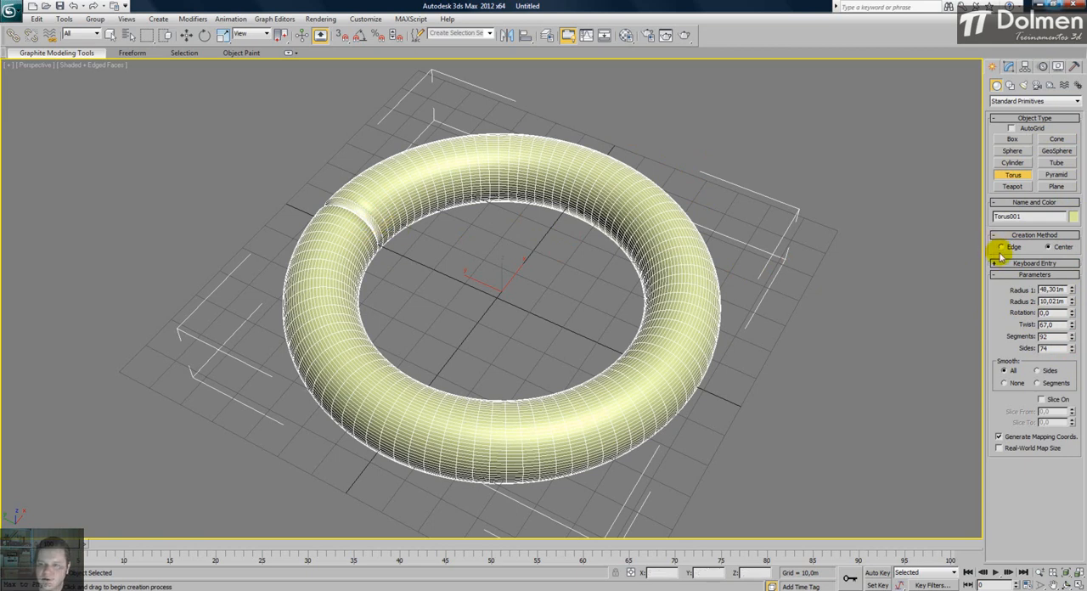
left_click_drag(1066, 202, 1029, 55)
left_click_drag(1027, 536, 1079, 85)
left_click_drag(1084, 367, 1079, 143)
left_click_drag(1084, 463, 1084, 368)
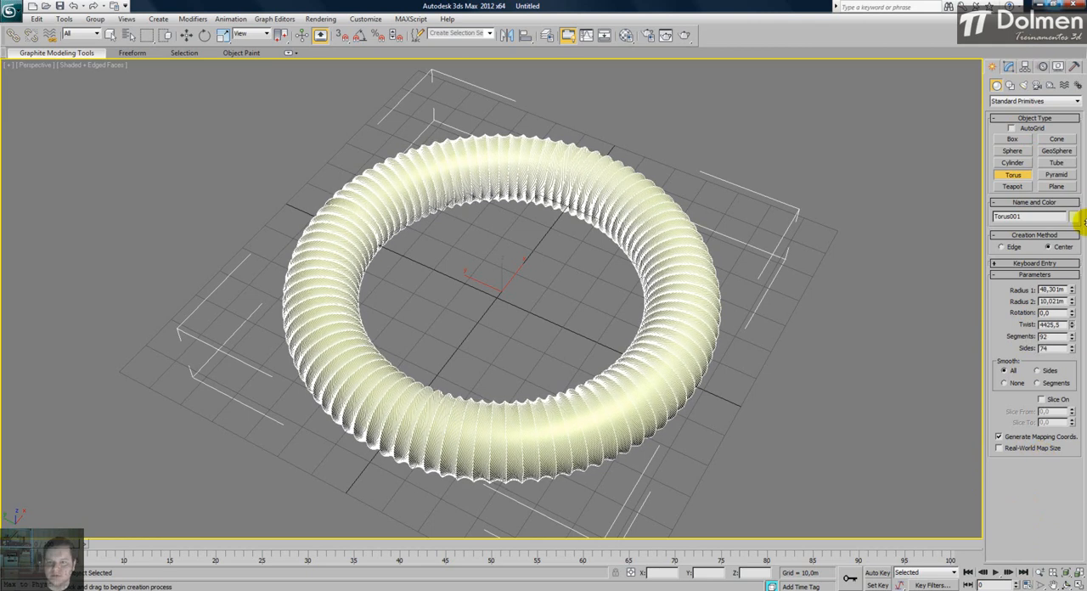
middle_click_drag(549, 284, 606, 283, "alt")
scroll(659, 292, "up", 5)
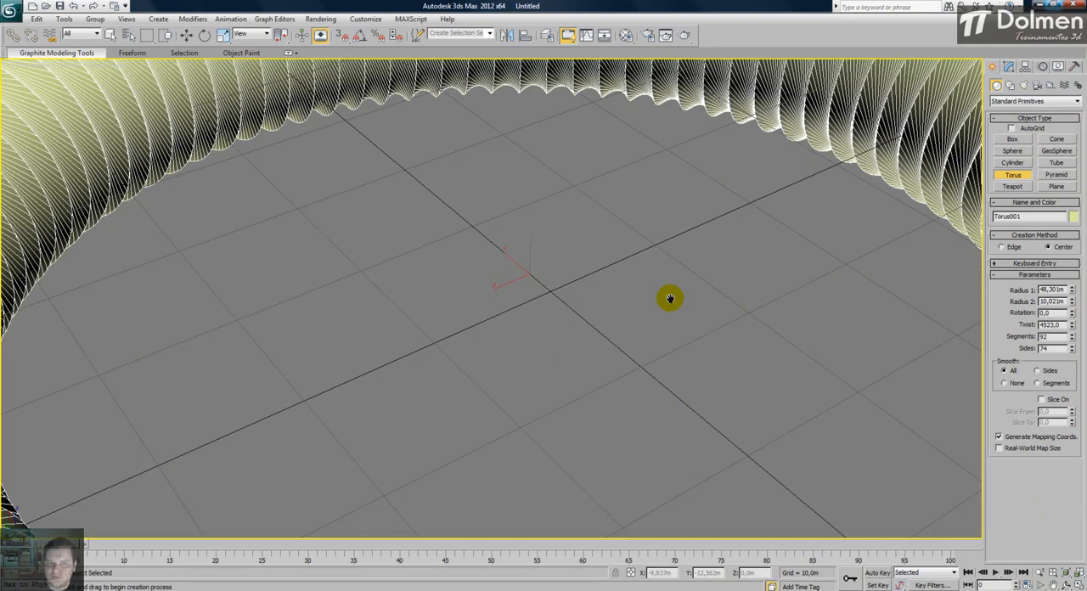
scroll(667, 298, "down", 2)
middle_click_drag(670, 298, 674, 320)
scroll(604, 337, "down", 4)
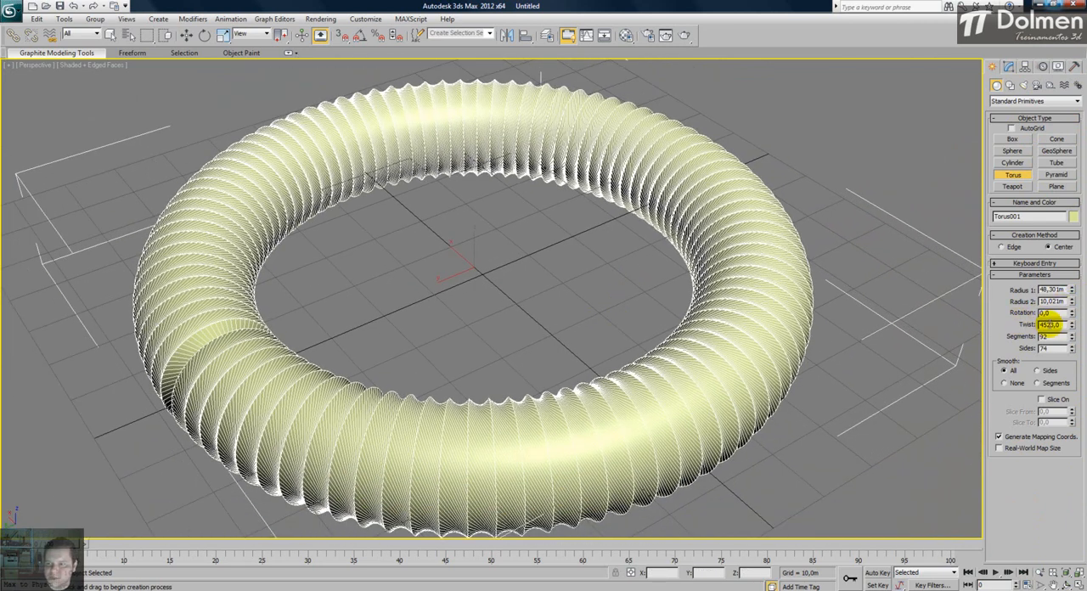
- Lower the torus's twist to 2033,5 and reset it to 0,0
left_click_drag(1074, 328, 959, 125)
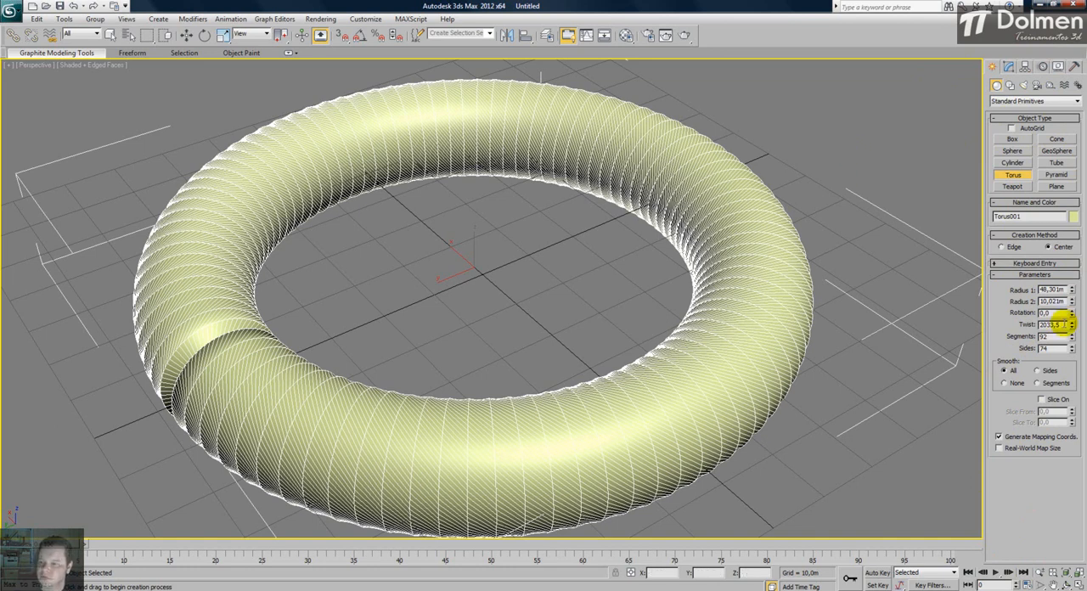
type("0")
key("Return")
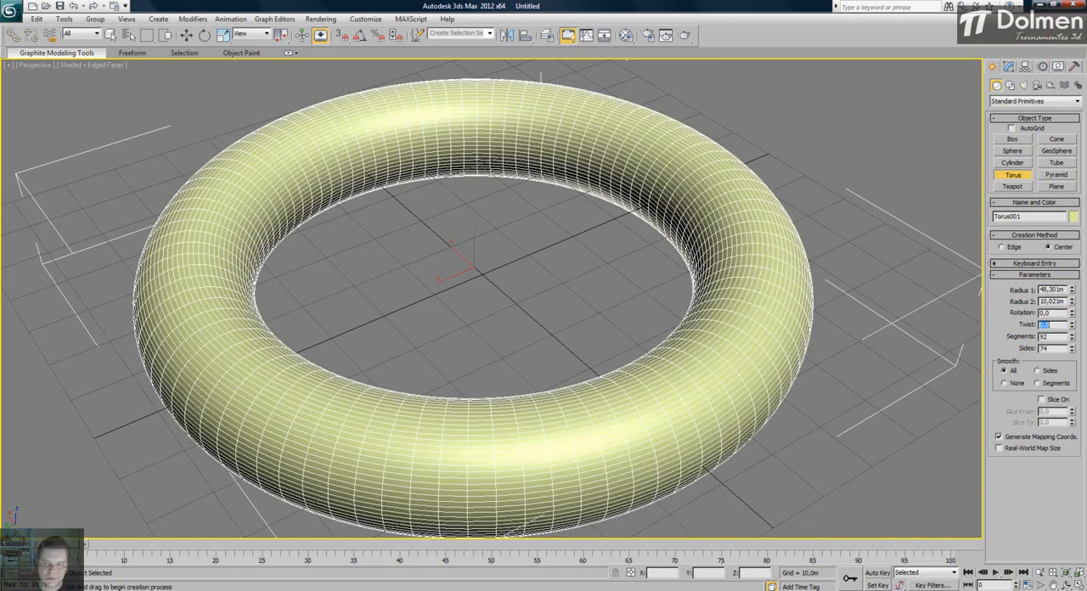
- Finish creating the torus, open its parameters for modification and hide its mesh edges
right_click(905, 273)
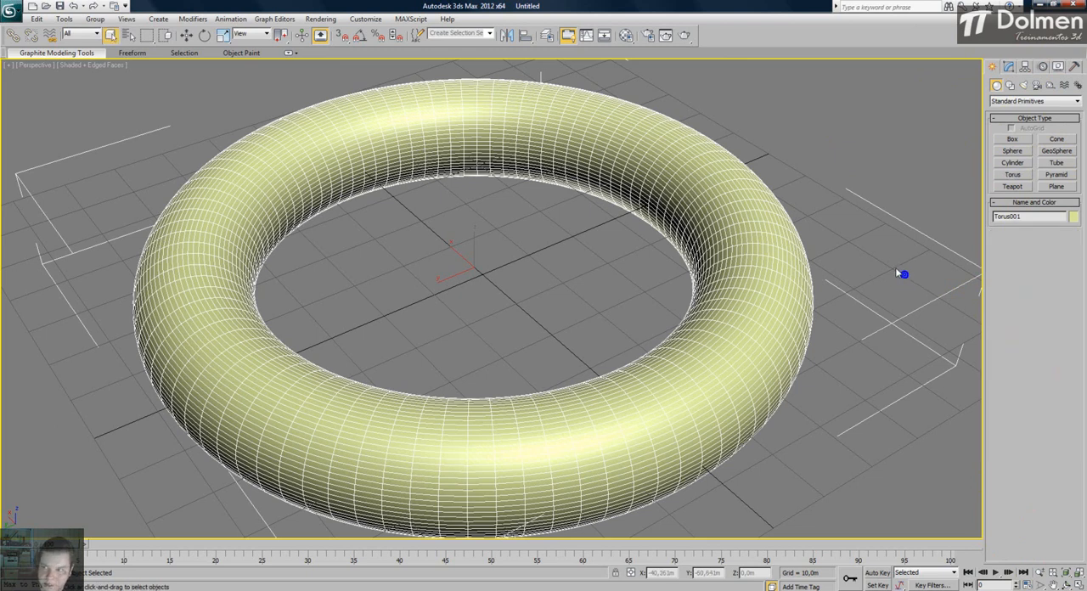
left_click(1008, 68)
key("F4")
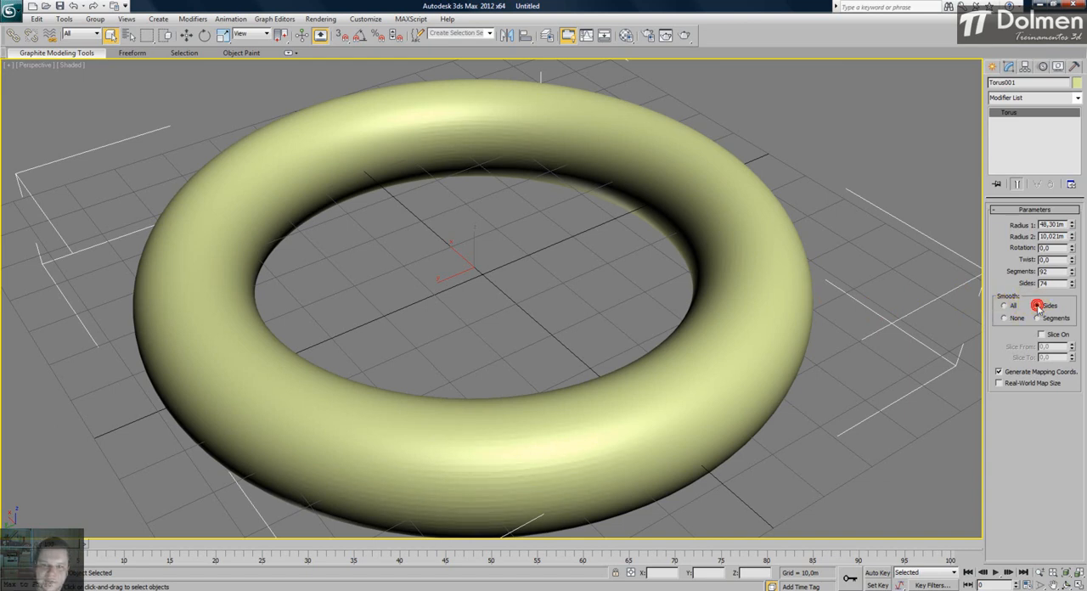
- Smooth the torus by Sides only, switch its smoothing to None and inspect the faceted surface up close
left_click(1036, 306)
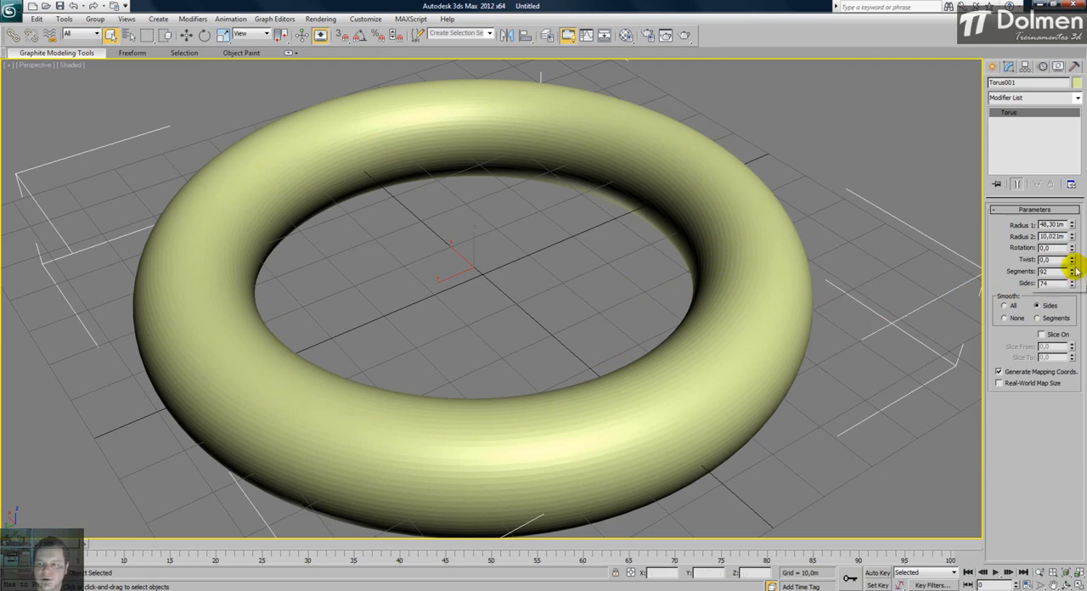
left_click(1005, 317)
scroll(403, 193, "up", 6)
scroll(621, 296, "down", 6)
left_click(568, 184)
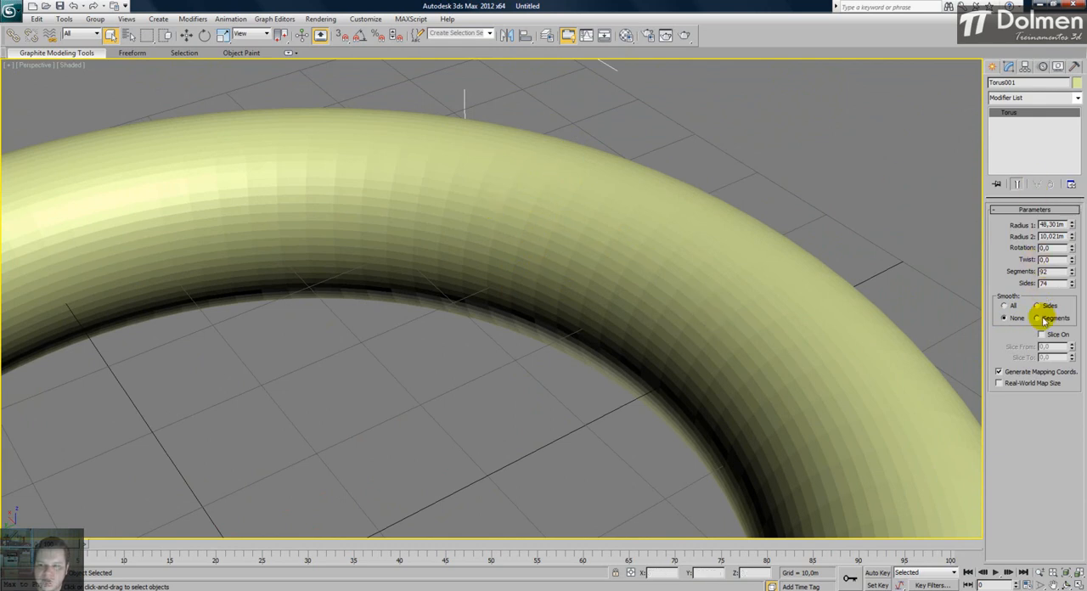
- Smooth the torus by Segments, reduce its segments to 77 and set its smoothing back to All
left_click(1037, 317)
left_click_drag(1072, 272, 1077, 378)
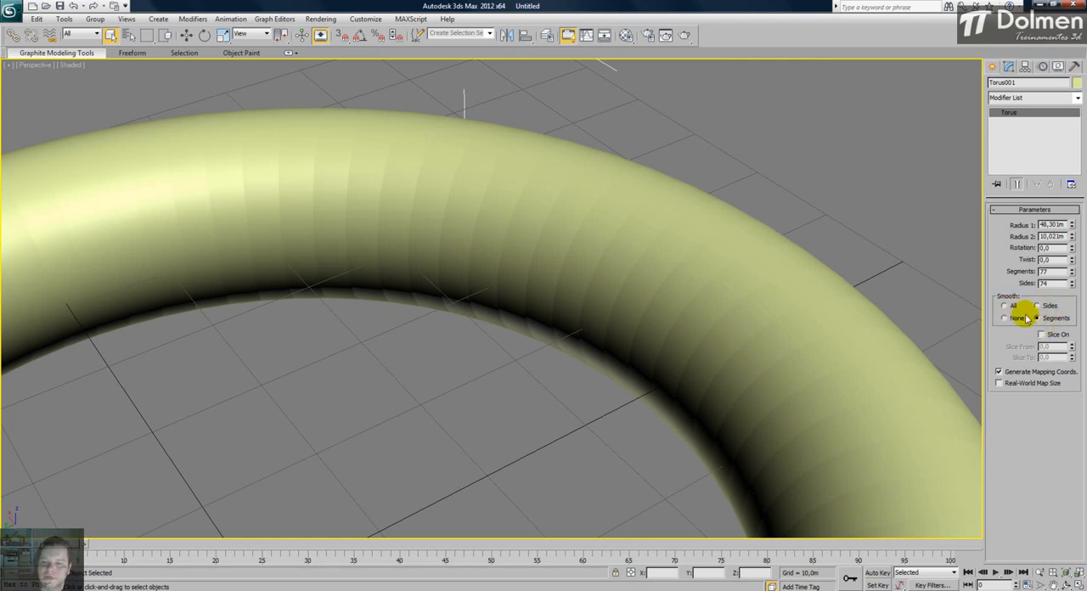
left_click(1005, 305)
scroll(682, 243, "down", 5)
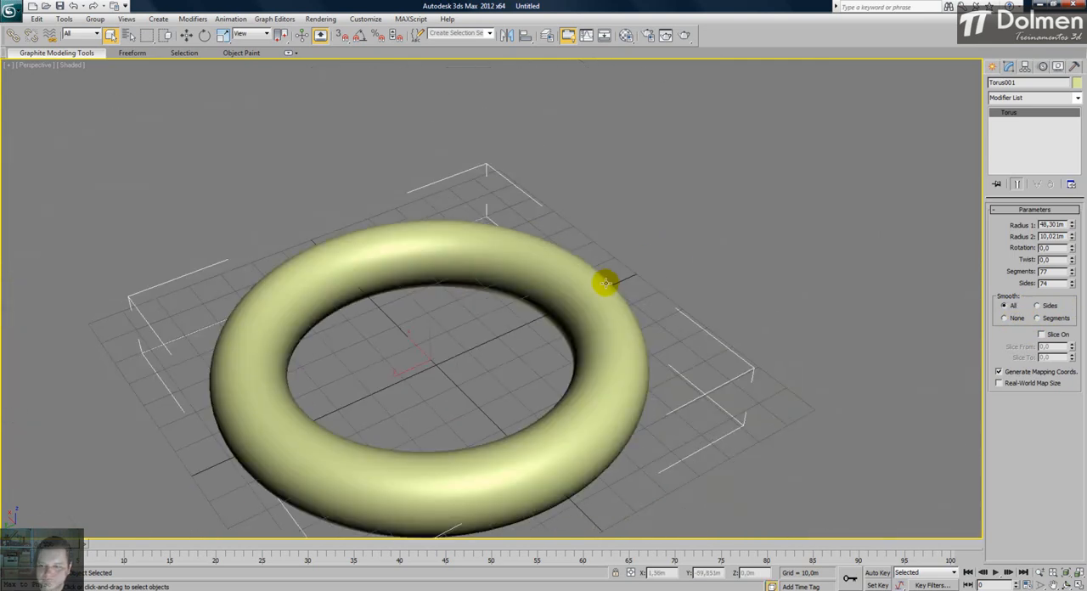
middle_click_drag(609, 287, 625, 255)
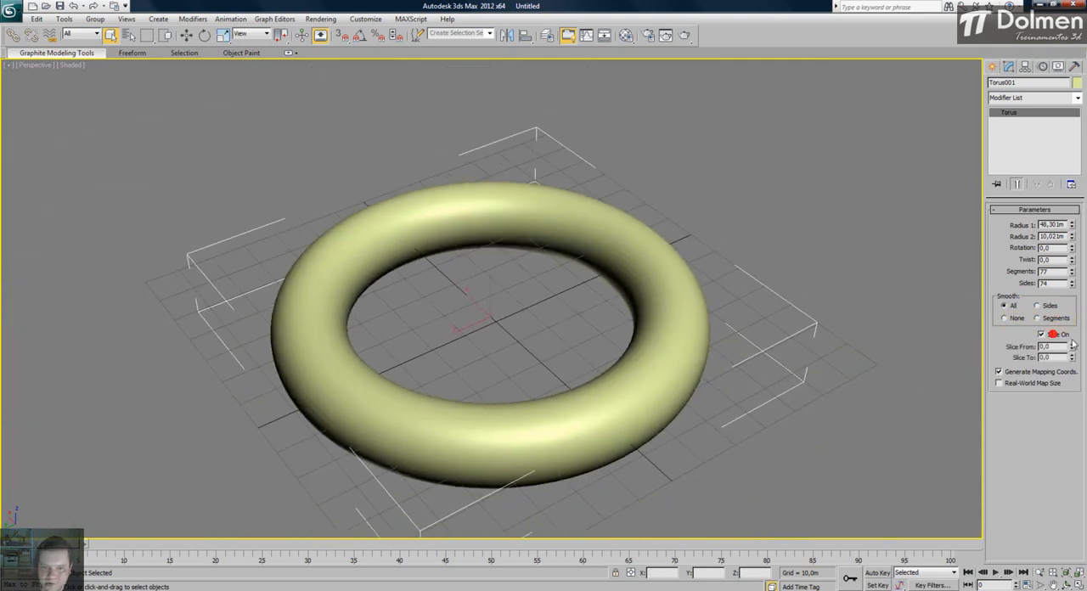
- Slice the torus from 213,5 to -56,5 and turn the slicing off again
left_click_drag(1072, 346, 1083, 103)
left_click_drag(1073, 357, 1053, 331)
left_click(1042, 335)
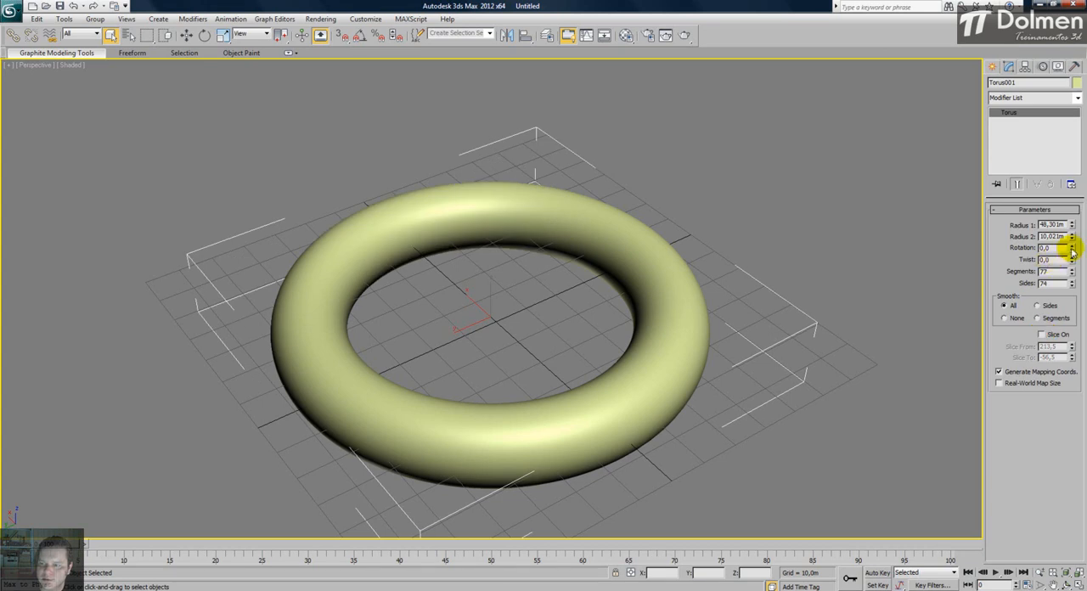
- Lower the torus's segments to 3, raise them one by one past 10 and bring them back down to 3
left_click_drag(1077, 336, 1064, 94)
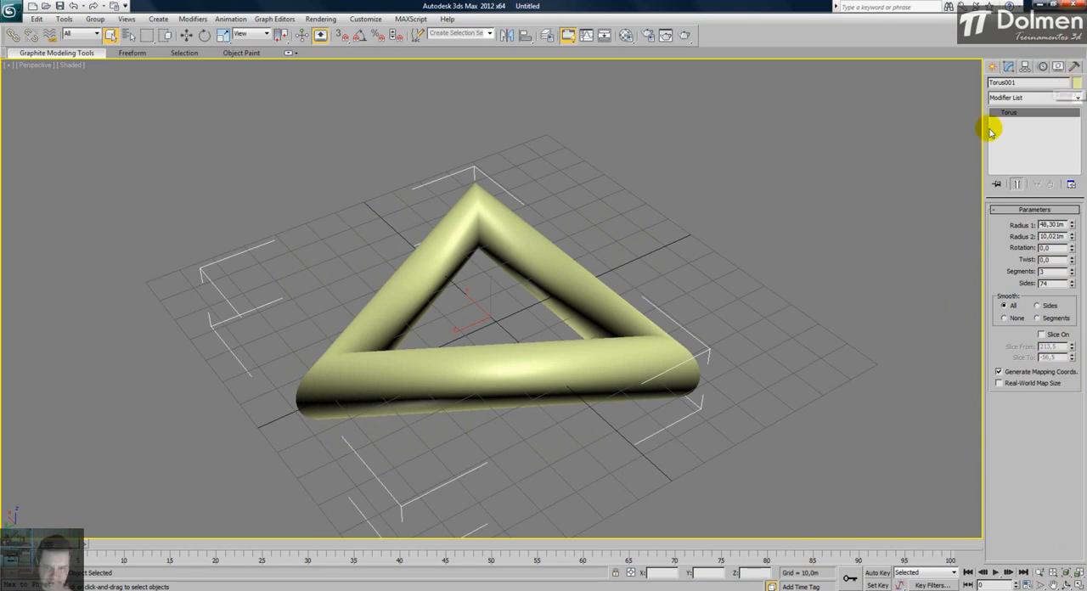
double_click(1041, 271)
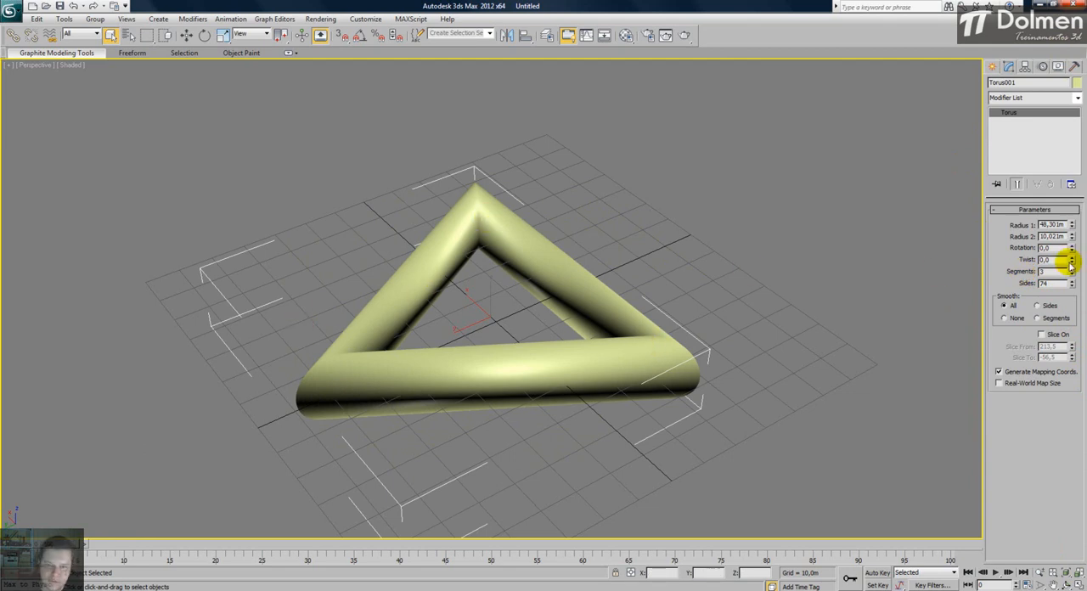
left_click(1072, 268)
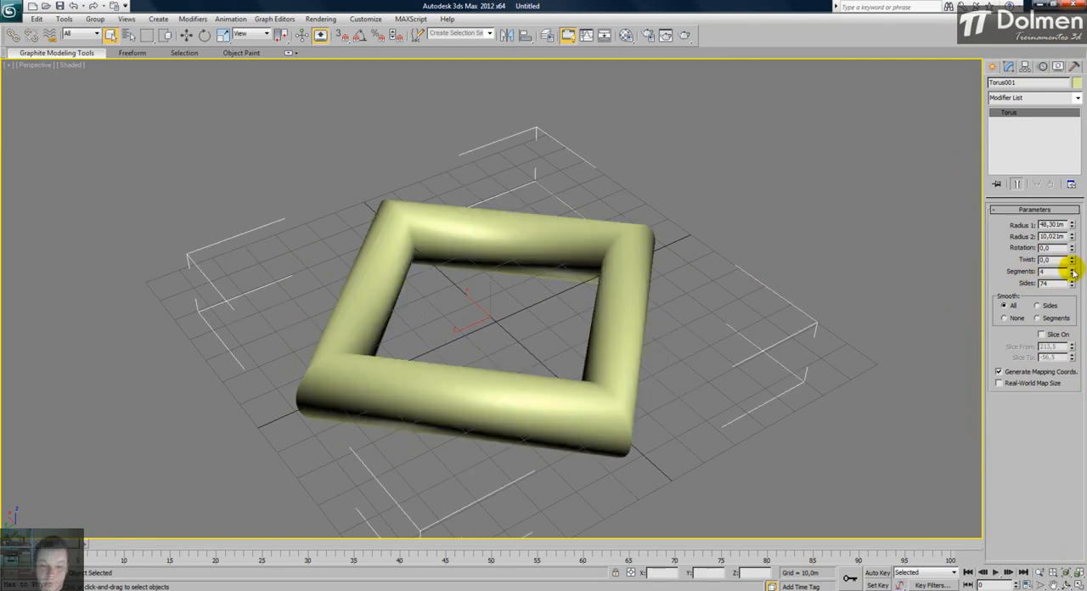
left_click(1072, 268)
left_click(1072, 269)
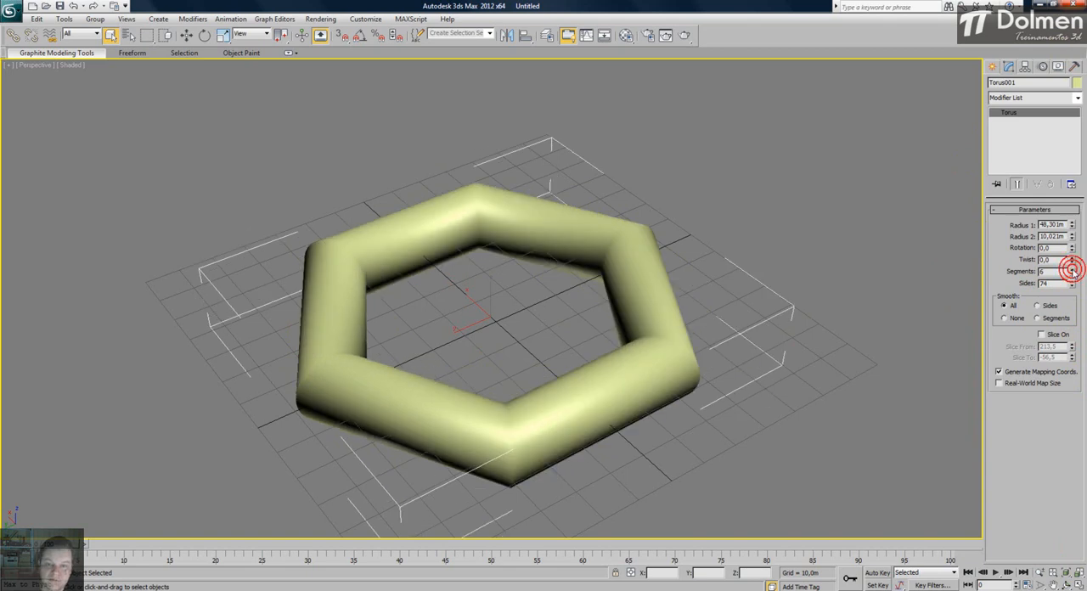
left_click(1072, 268)
left_click(1072, 269)
left_click(1072, 268)
left_click(1072, 269)
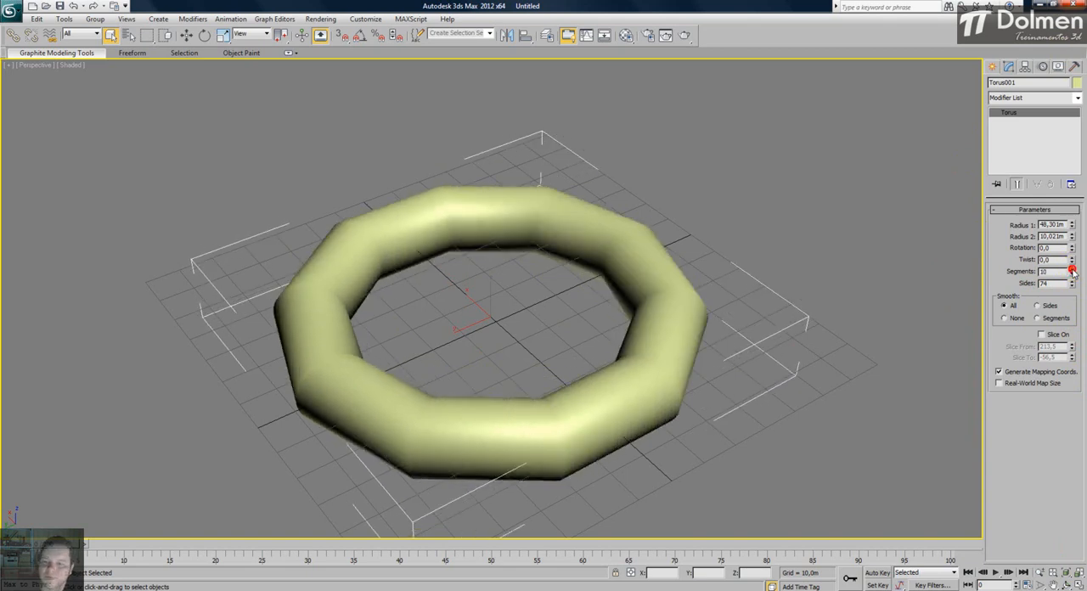
left_click(1072, 269)
left_click(1072, 268)
left_click(1072, 269)
left_click(1072, 268)
left_click(1072, 268)
left_click(1072, 269)
left_click_drag(1072, 269, 1061, 182)
left_click_drag(1067, 109, 1057, 371)
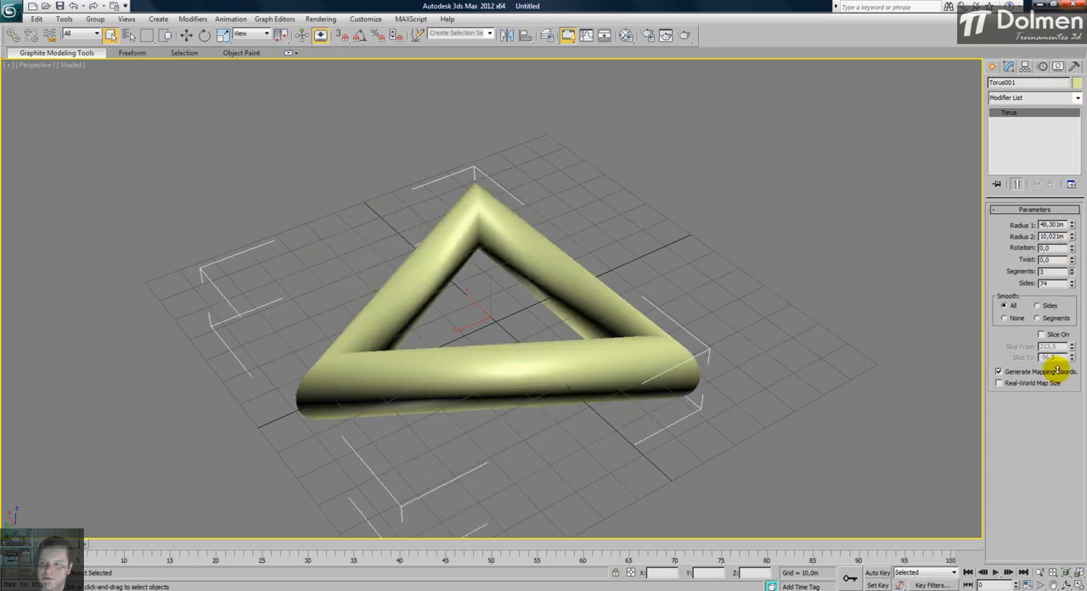
- Raise the torus's segments to 8, look at the octagonal ring and increase them to 44
left_click(1071, 268)
left_click(1071, 268)
left_click(1072, 269)
left_click(1072, 268)
left_click(1072, 268)
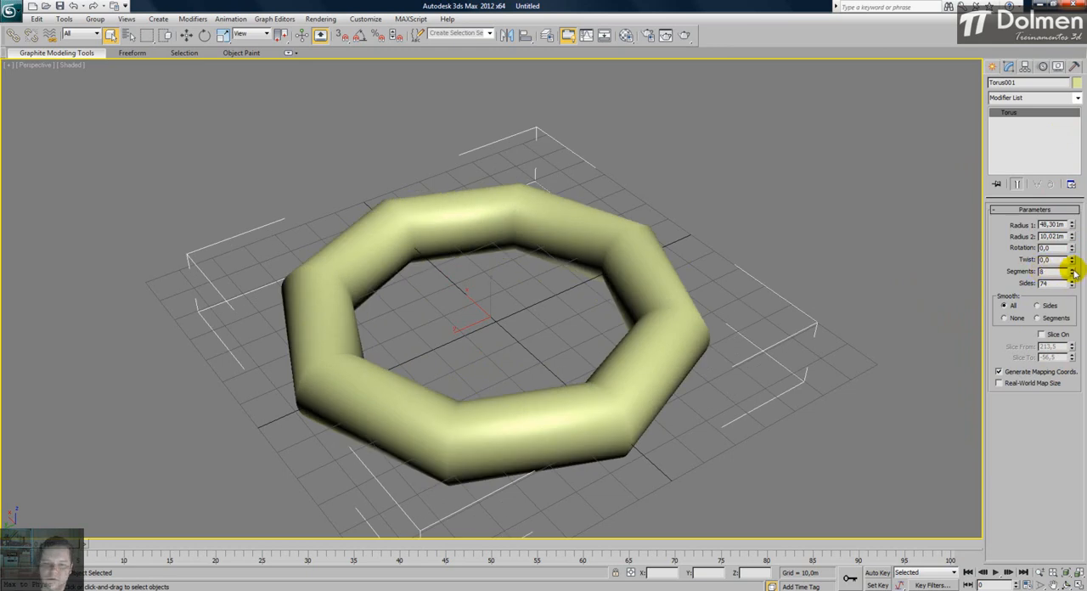
middle_click_drag(562, 276, 594, 275, "alt")
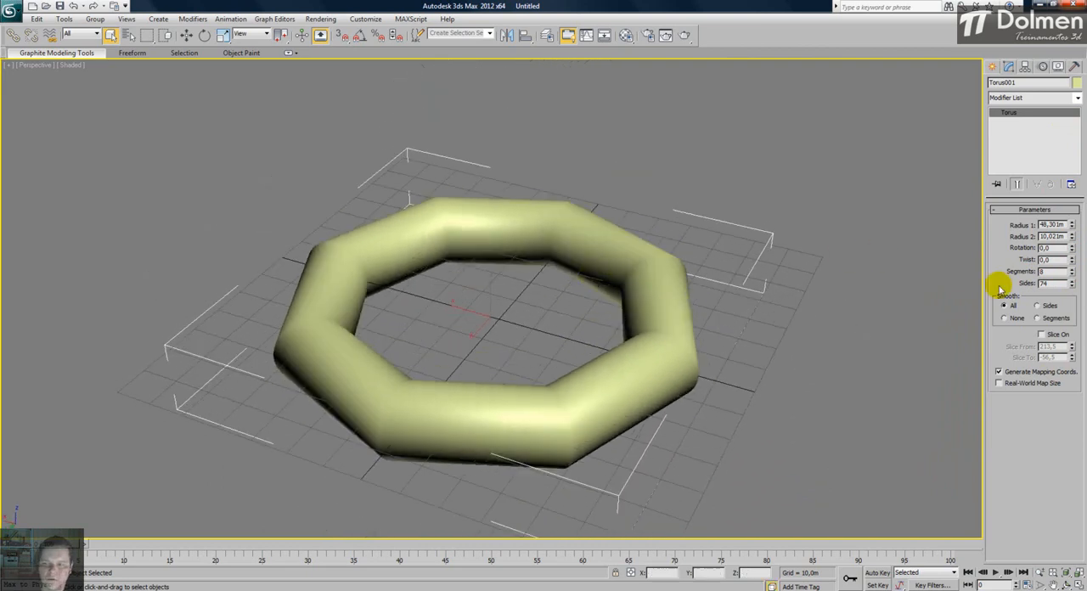
left_click_drag(1072, 272, 1053, 85)
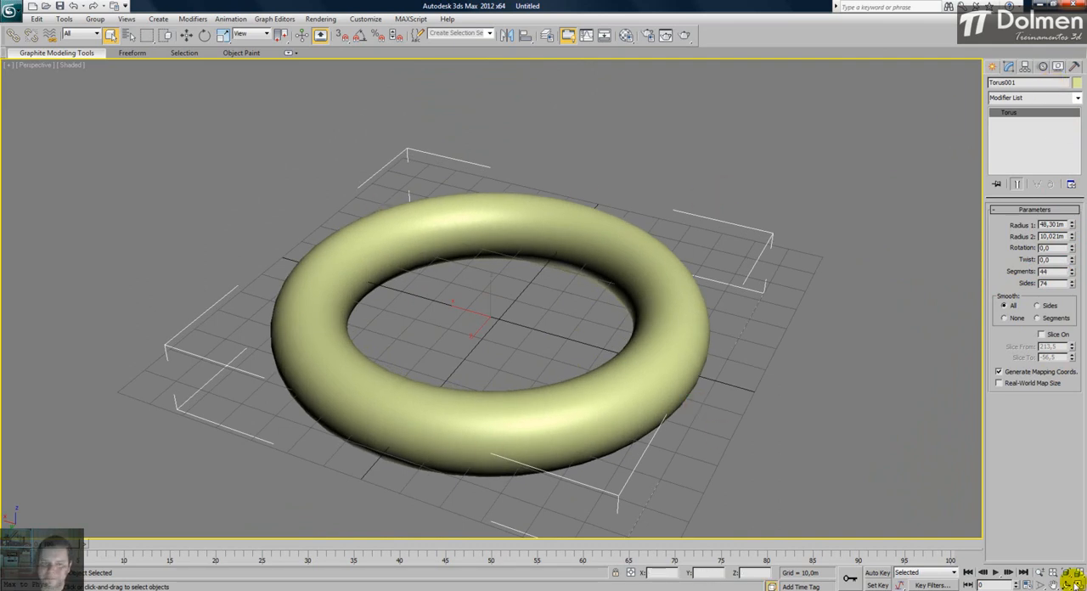
- Return to the four-viewport layout and delete the torus
left_click(1075, 583)
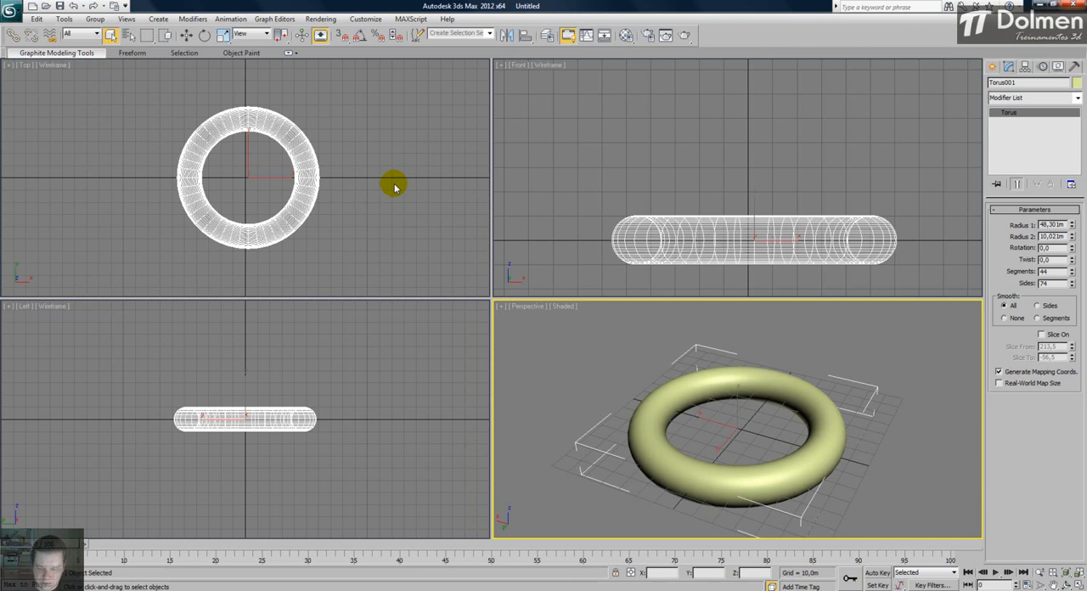
key("Delete")
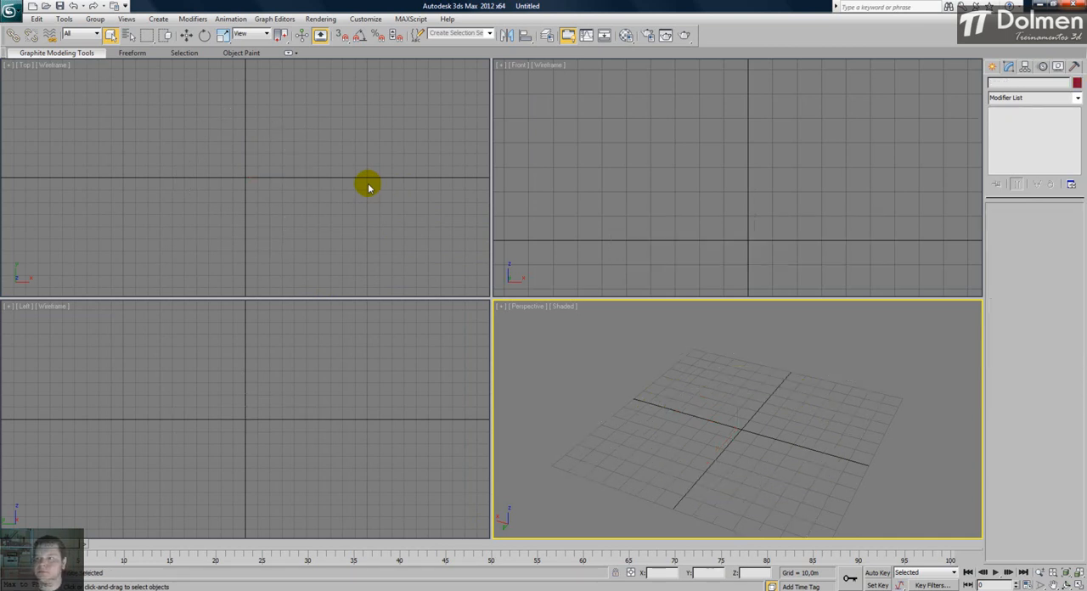
- Create a teapot with 5 segments and a radius of about 46,4 m, centred on the origin in the Top view
left_click(996, 67)
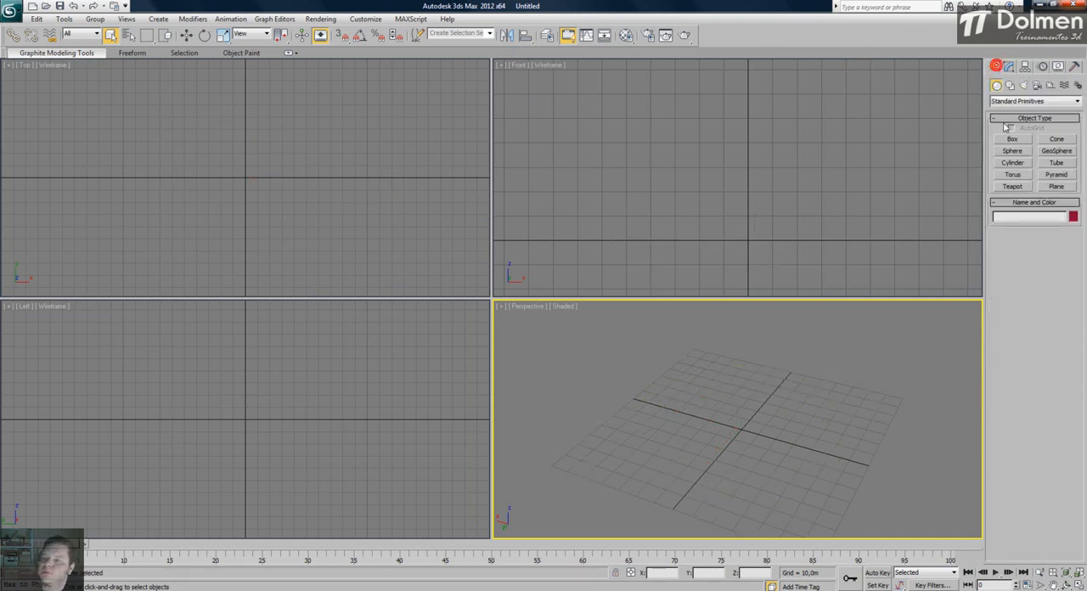
left_click(1012, 187)
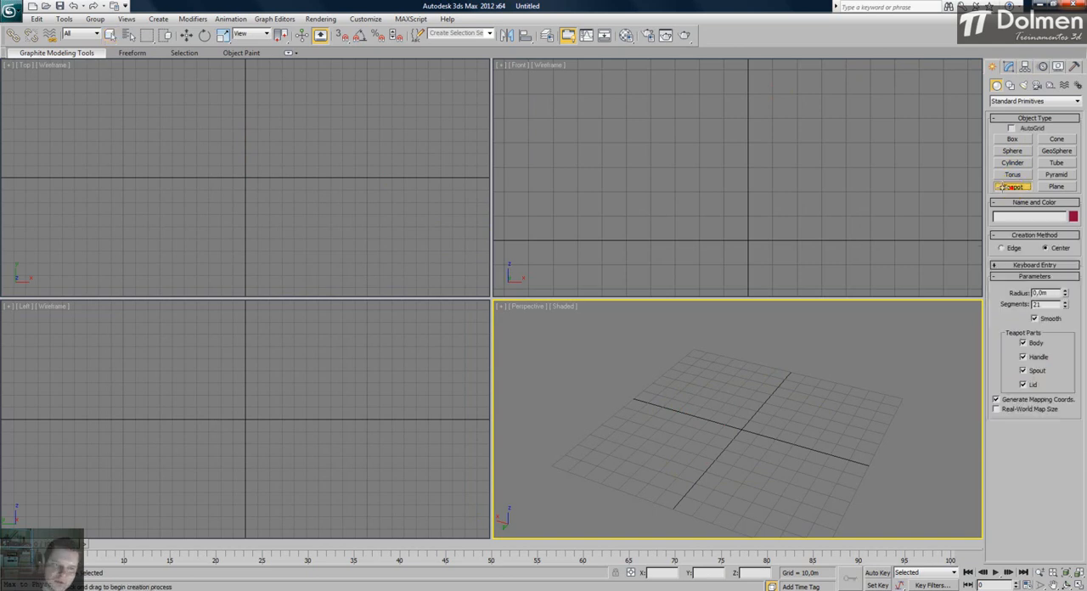
left_click(244, 176)
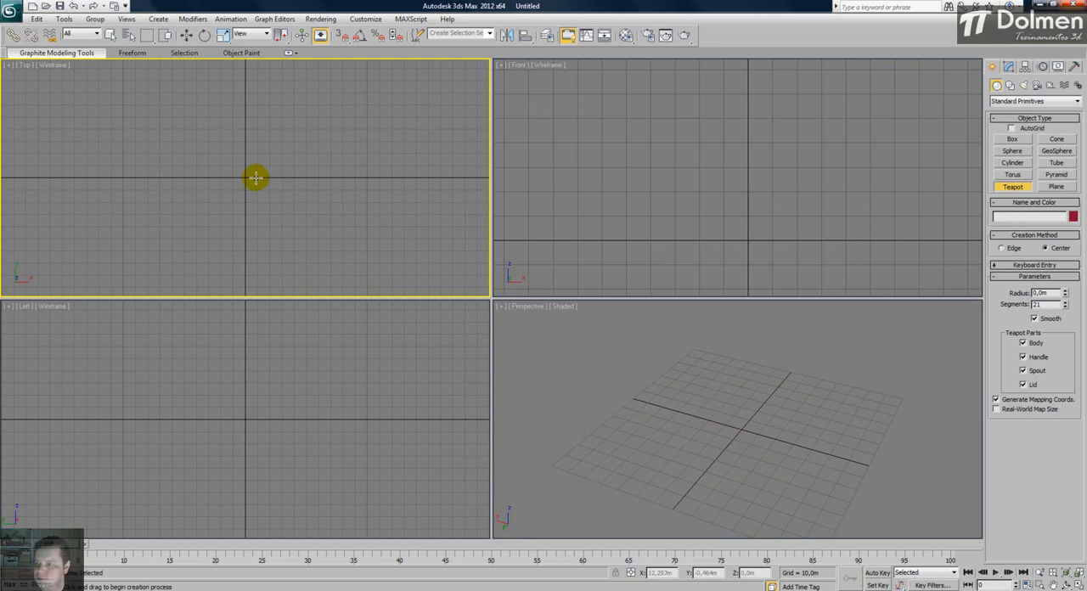
left_click(1066, 308)
left_click_drag(1066, 307, 1068, 397)
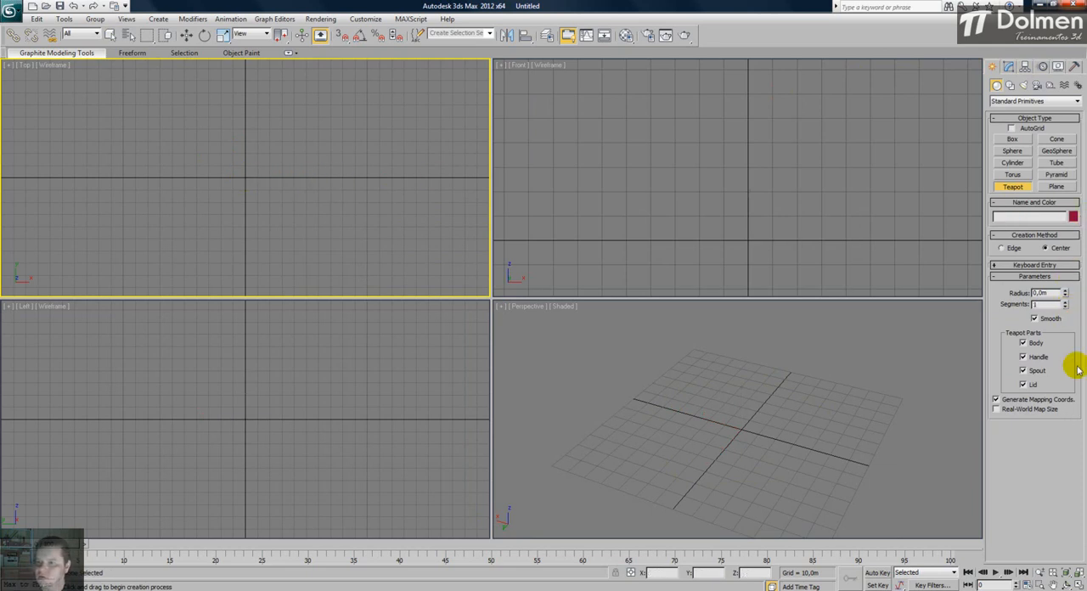
left_click(1066, 302)
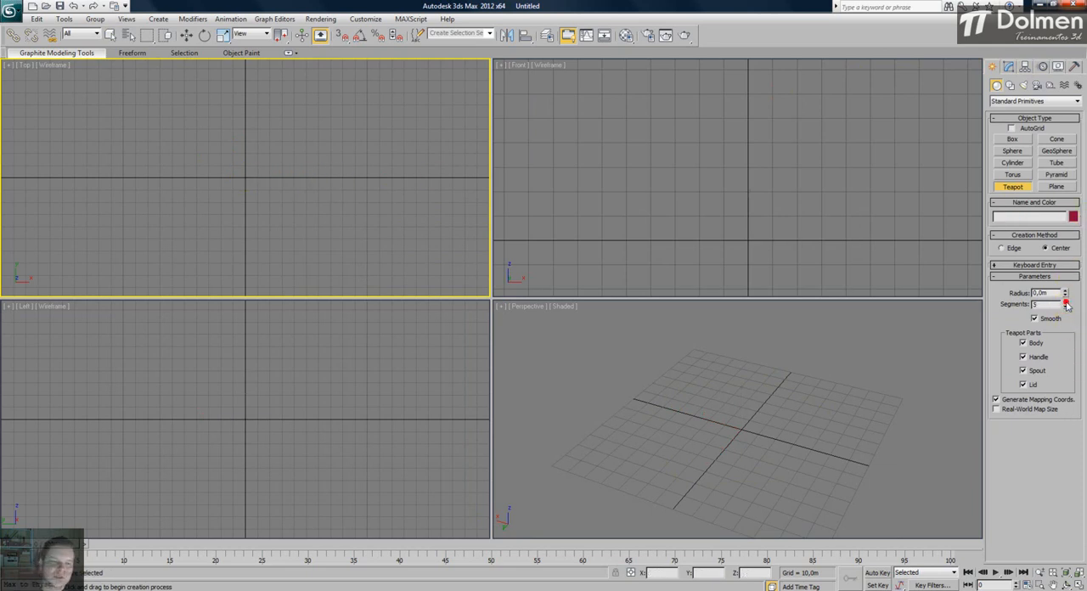
left_click(243, 176)
left_click_drag(243, 174, 244, 119)
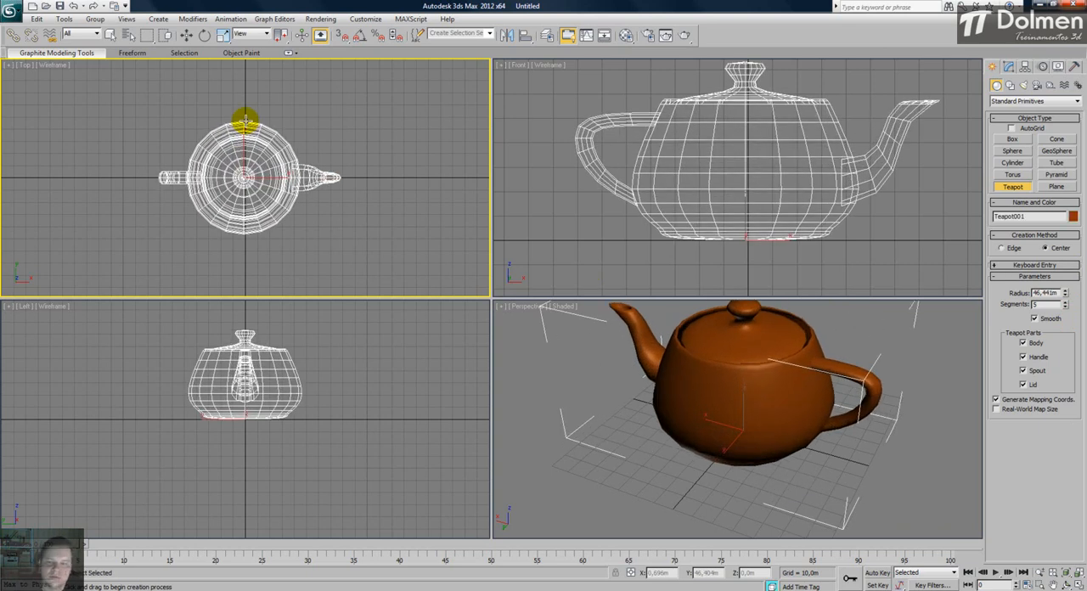
- Maximize the Perspective viewport, view the teapot from several angles and finish the Teapot command
middle_click_drag(761, 379, 753, 413)
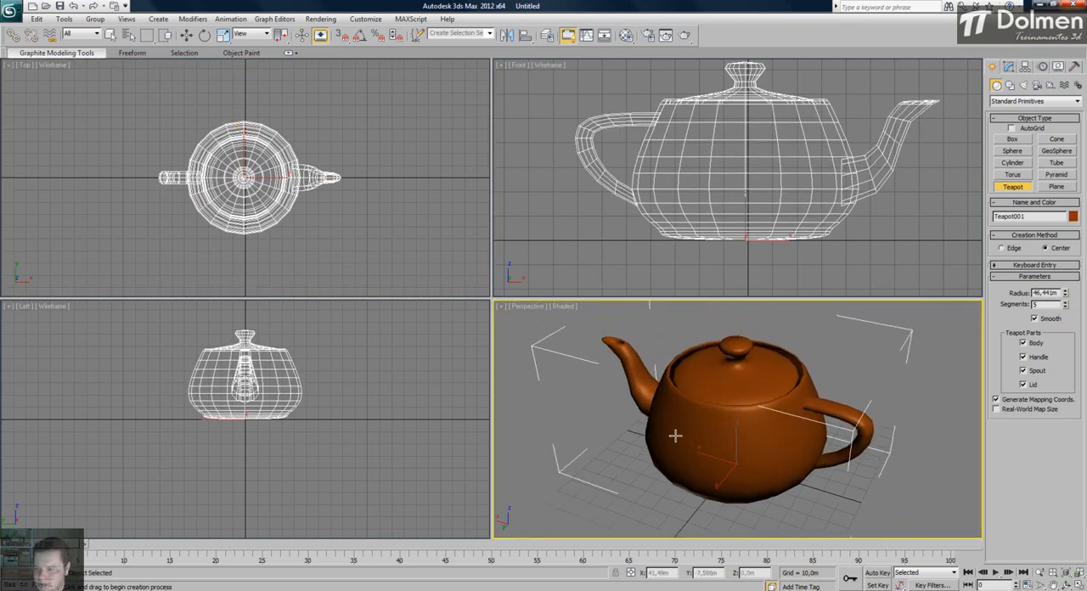
left_click(1077, 585)
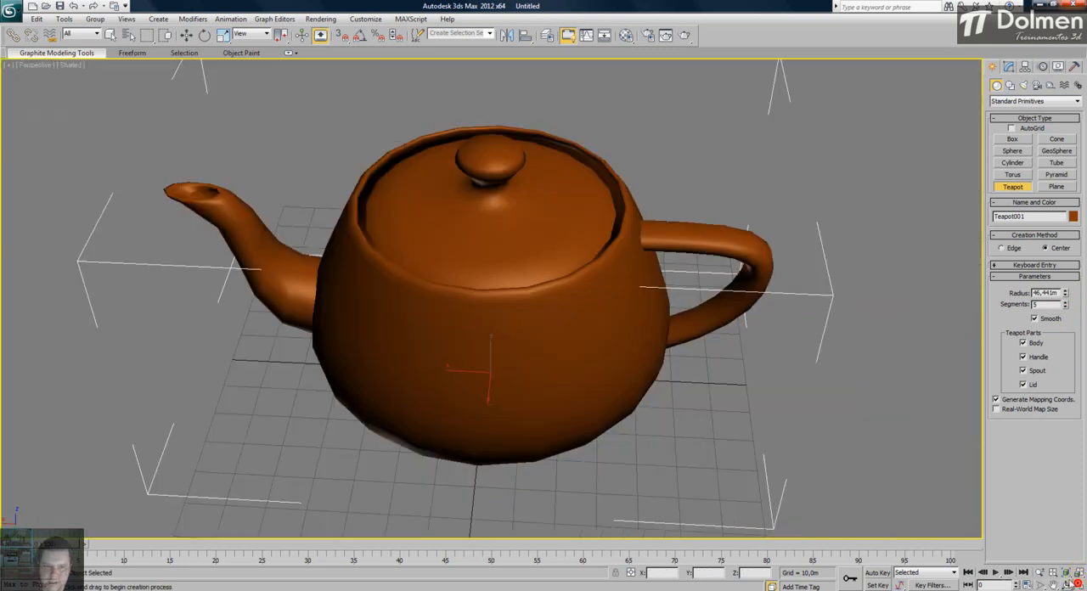
scroll(412, 297, "down", 4)
middle_click_drag(413, 308, 469, 294, "alt")
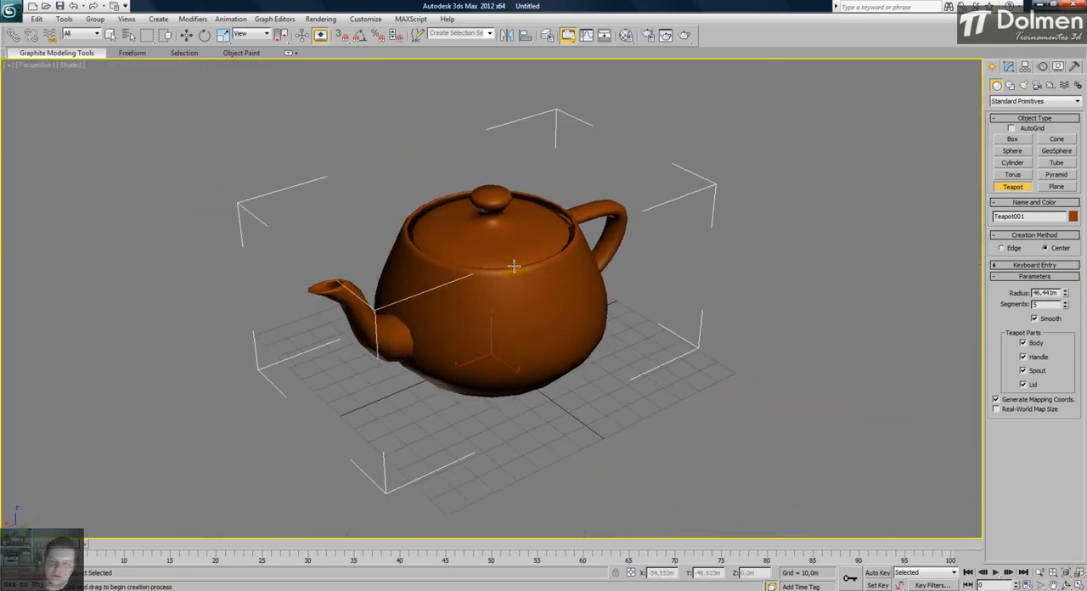
right_click(488, 228)
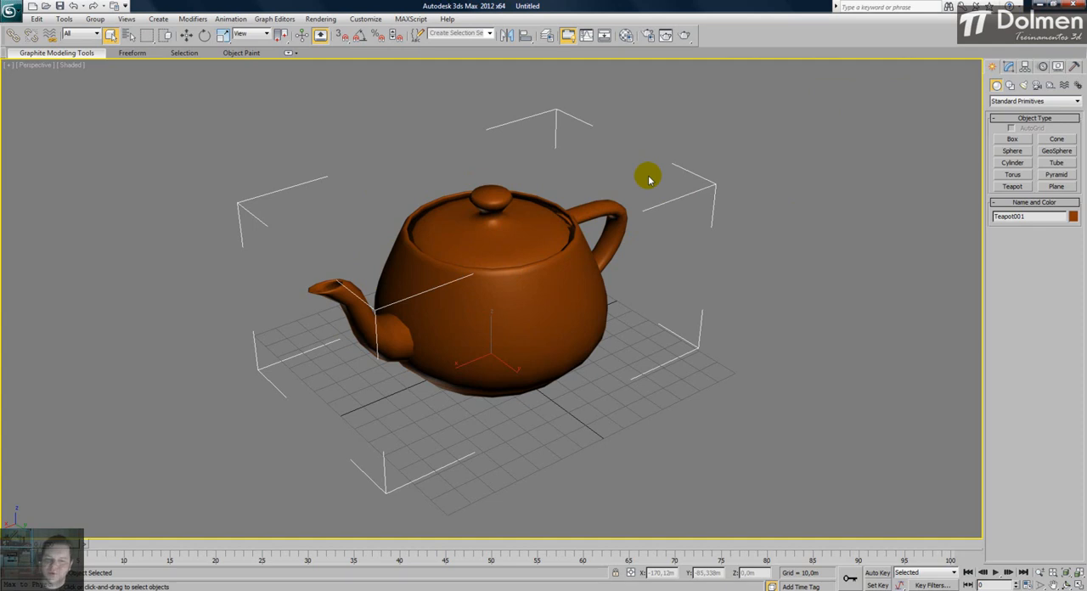
middle_click_drag(626, 177, 543, 265, "alt")
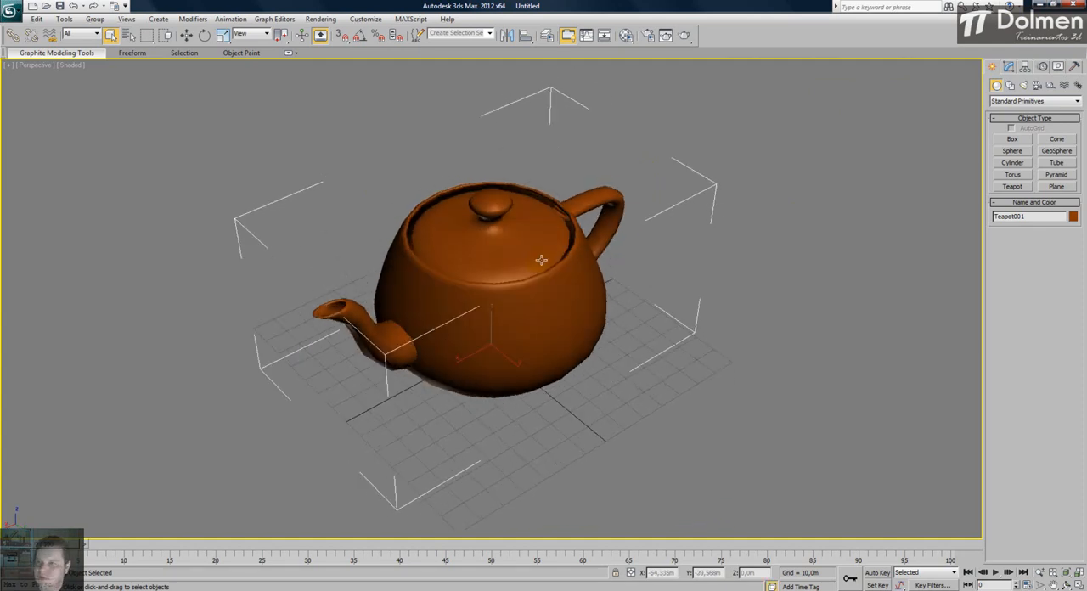
- Open the teapot's parameters for modification and set its radius to 44,119m and its segments to 14
left_click(1009, 68)
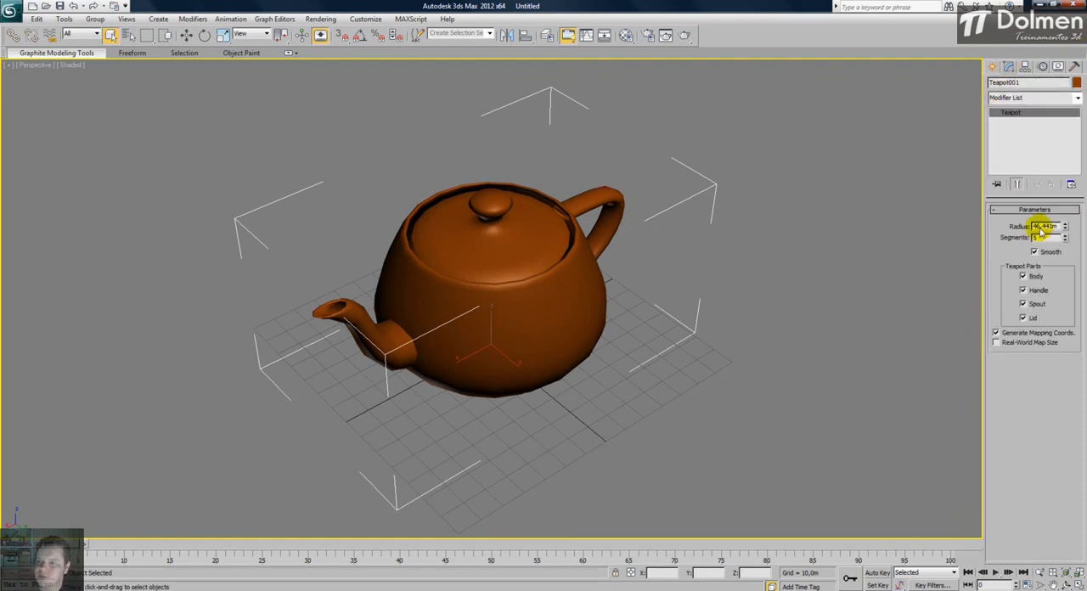
mouse_move(1065, 228)
left_mouse_down()
mouse_move(1063, 257)
mouse_move(1067, 202)
mouse_move(1065, 231)
left_mouse_up()
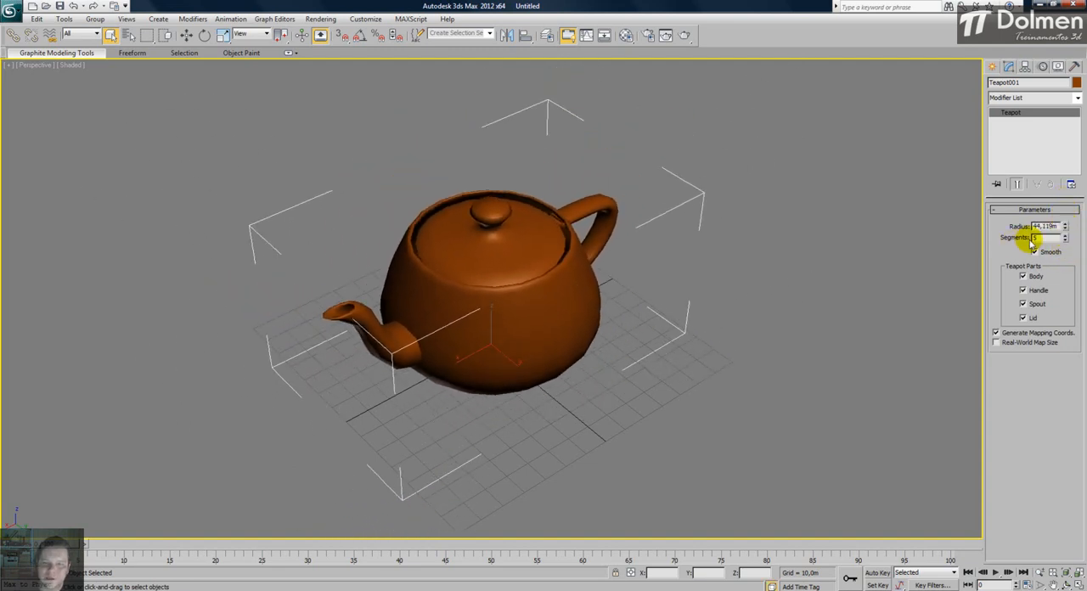
key("F4")
key("F4")
left_click_drag(1066, 238, 1066, 182)
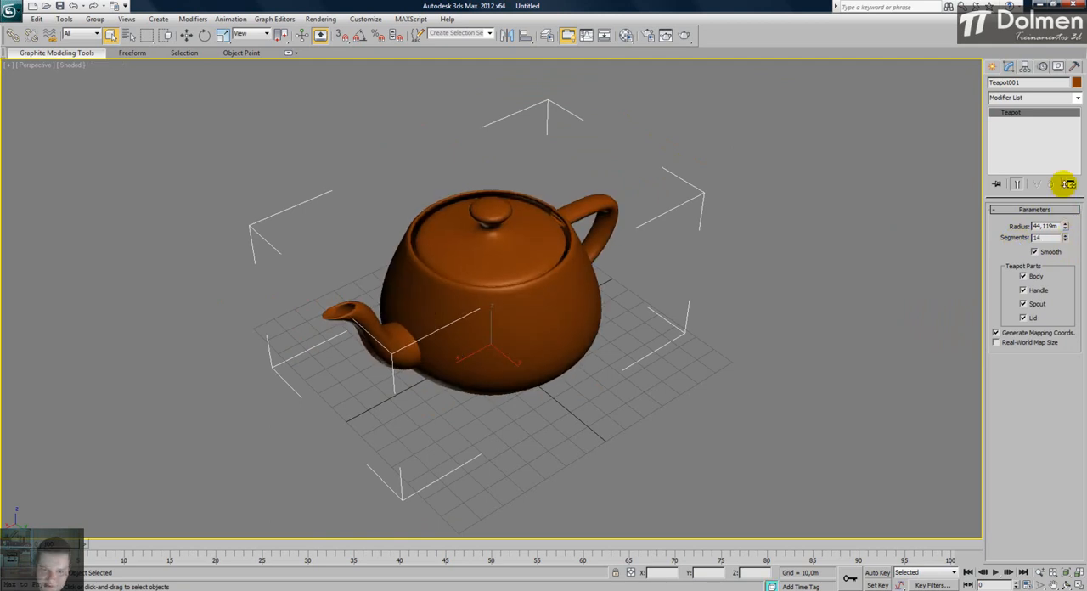
- Turn off the teapot's body and inspect the remaining handle, spout and lid
scroll(515, 260, "up", 5)
middle_click_drag(558, 267, 603, 284, "alt")
scroll(670, 267, "down", 3)
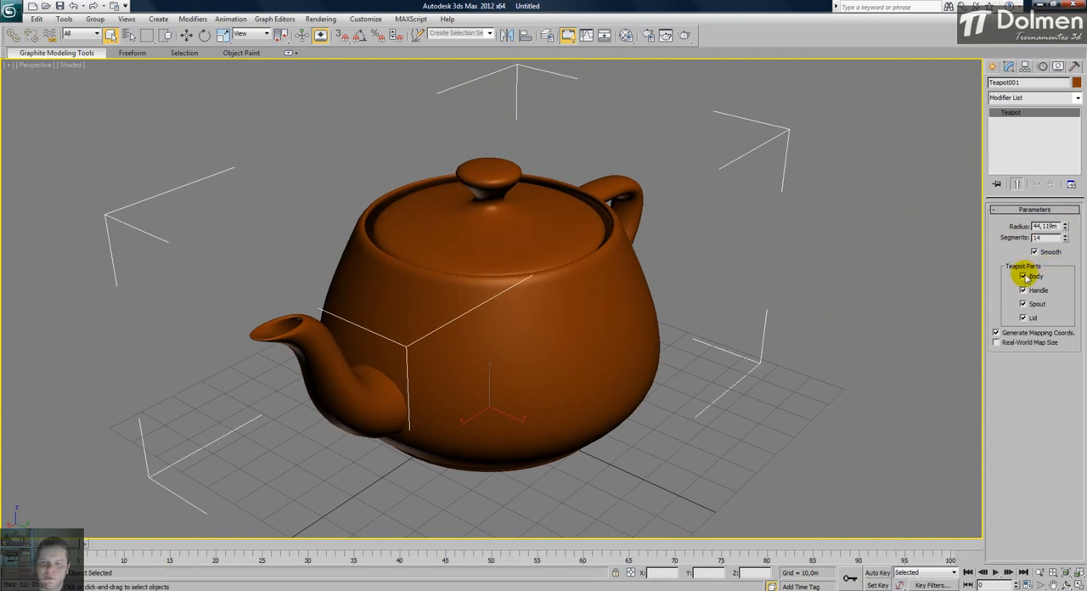
left_click(1023, 276)
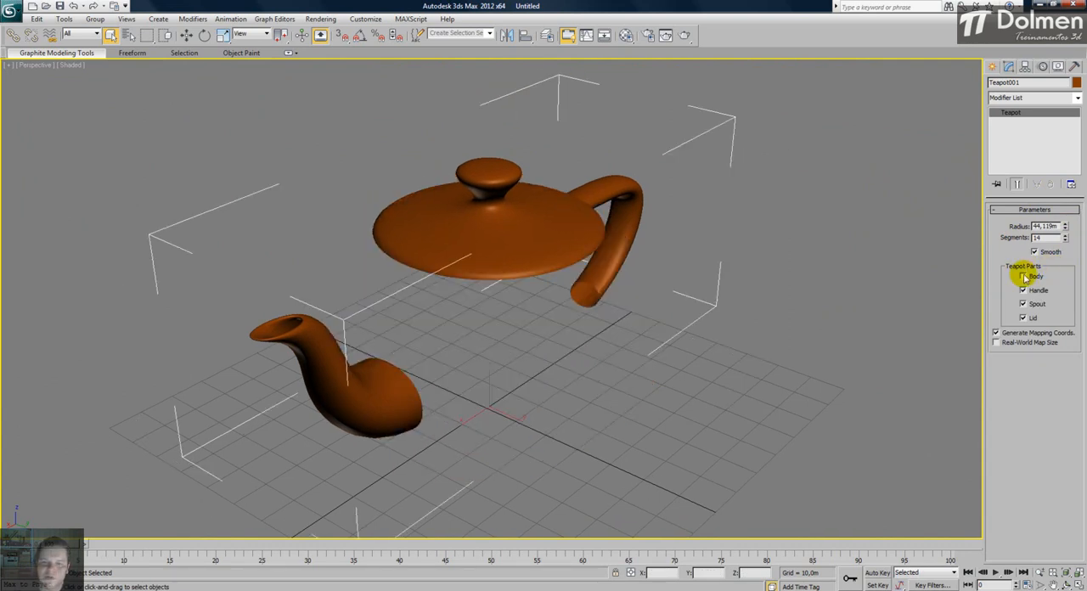
mouse_move(563, 290)
middle_mouse_down("alt")
mouse_move(504, 271)
mouse_move(421, 267)
mouse_move(413, 247)
mouse_move(422, 235)
mouse_move(513, 287)
mouse_move(699, 280)
mouse_move(553, 297)
middle_mouse_up("alt")
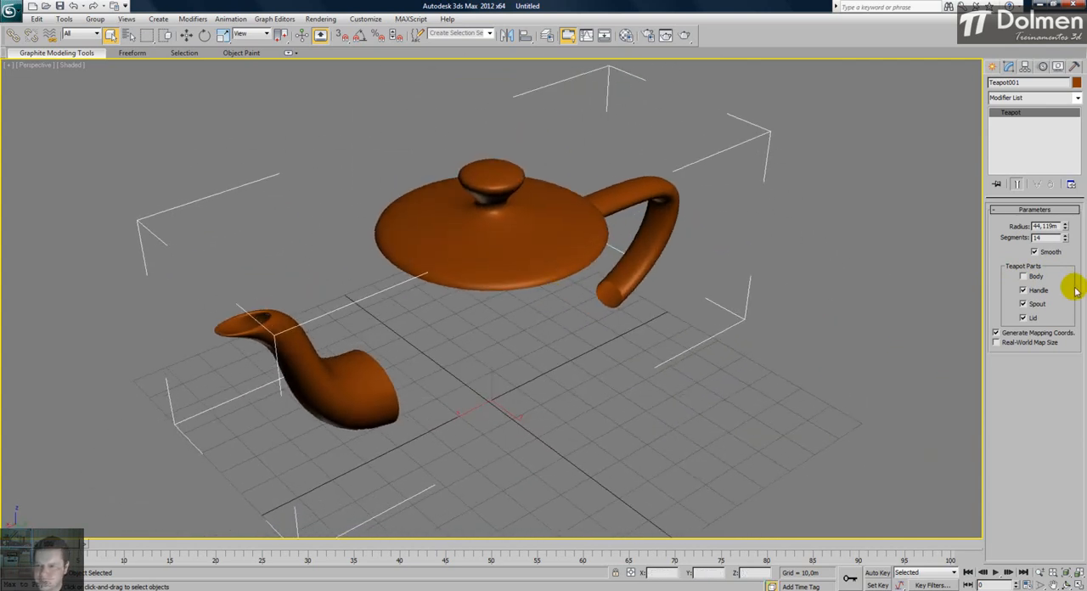
- Turn the teapot's body back on and turn off its handle
left_click(1039, 277)
left_click(1036, 290)
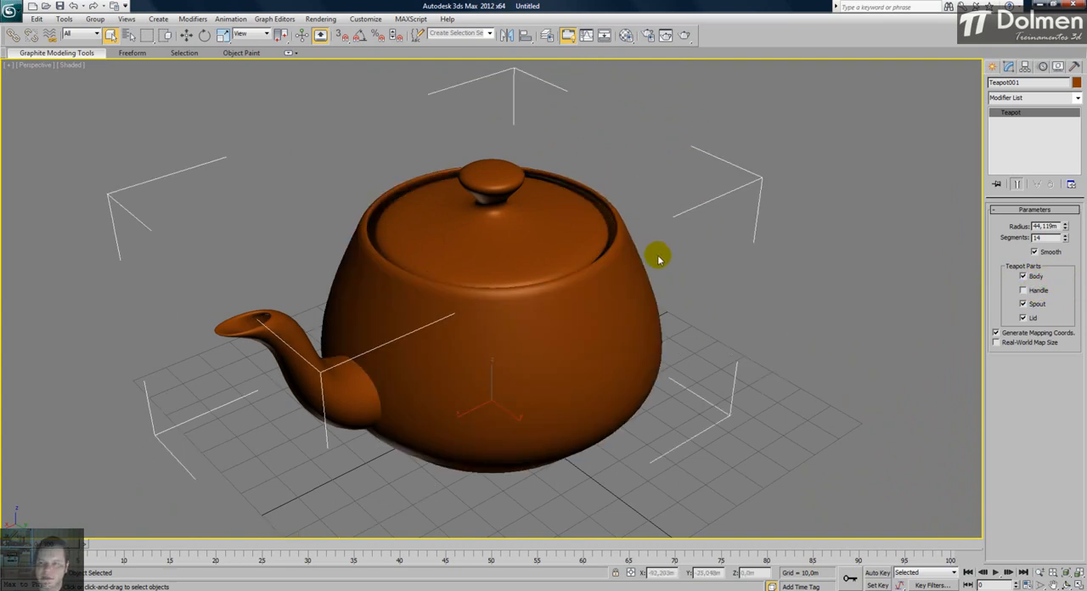
- Turn the teapot's handle back on while viewing the teapot from the handle side
middle_click_drag(645, 302, 553, 304, "alt")
left_click(1036, 291)
left_click(1036, 290)
left_click(1036, 291)
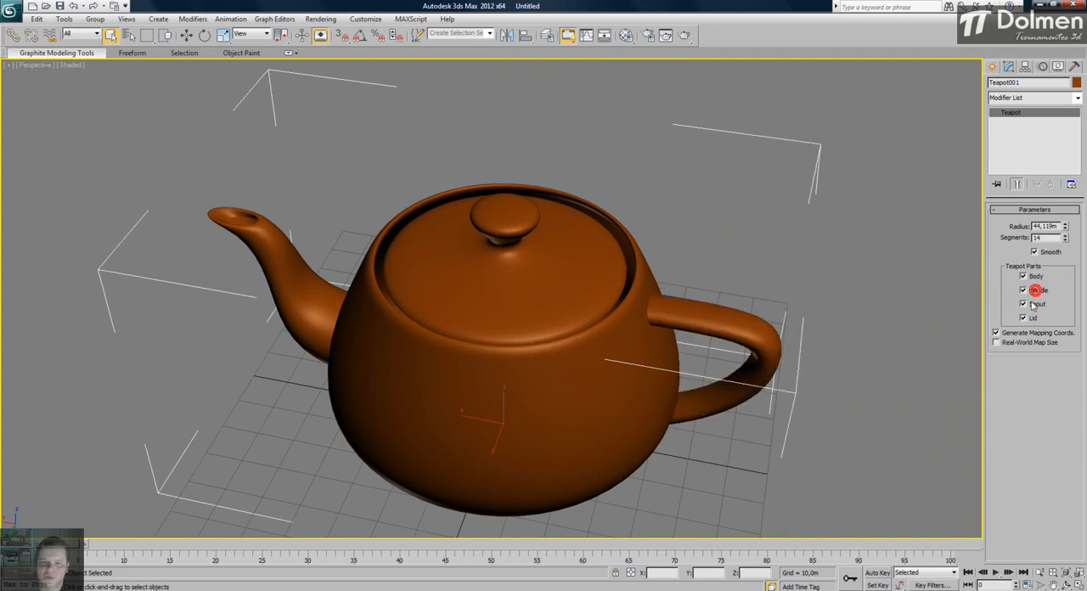
- Turn the teapot's spout off and back on, and do the same with its lid
left_click(1038, 305)
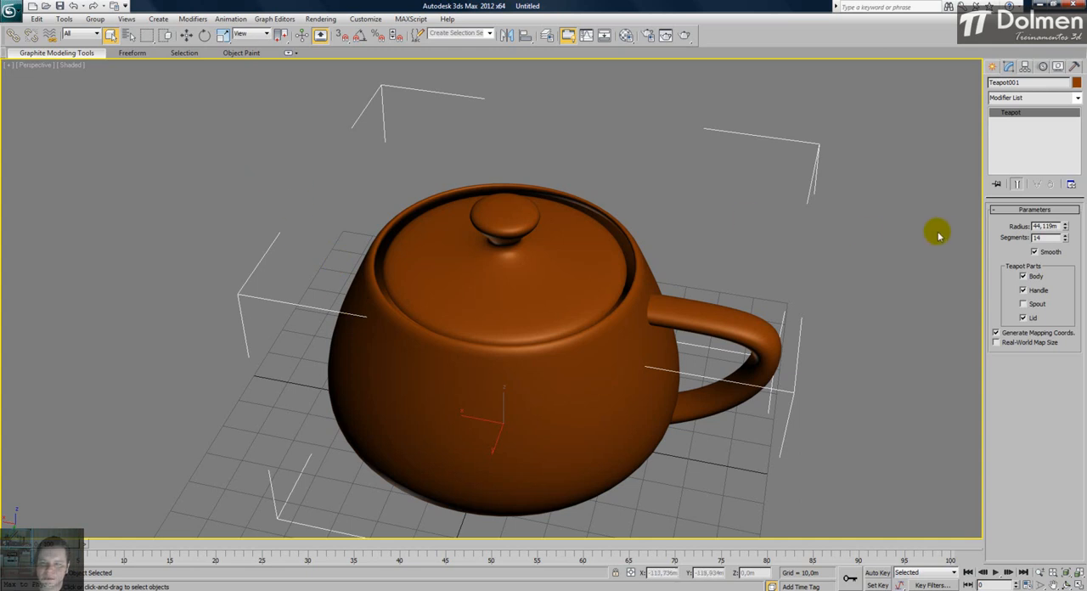
left_click(1033, 304)
middle_click_drag(594, 270, 690, 271, "alt")
left_click(1024, 318)
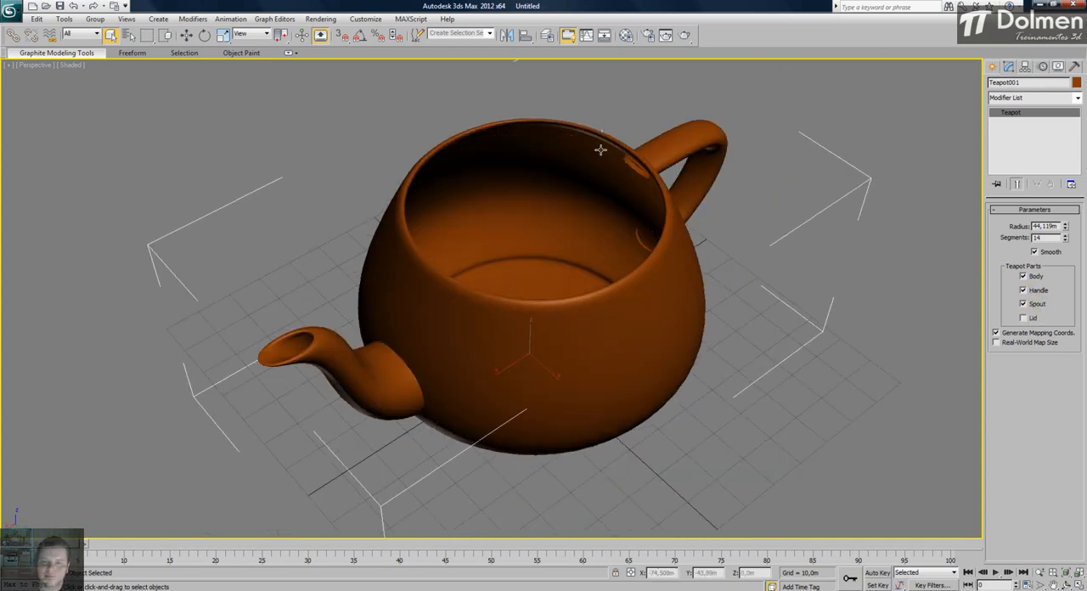
left_click(1024, 319)
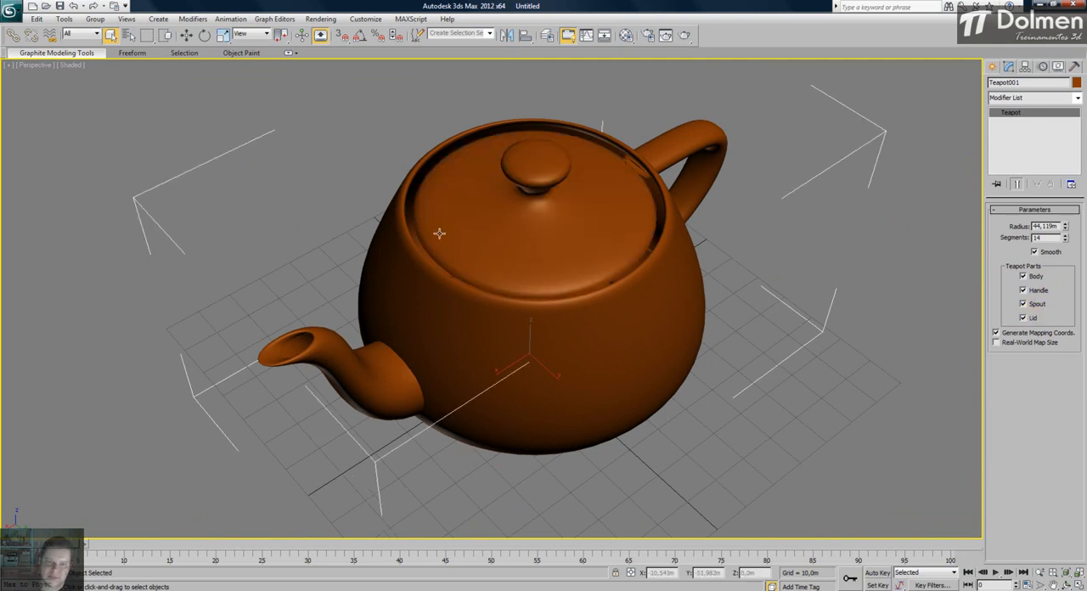
- Examine the complete teapot from above and from the side, at close and wider range
middle_click_drag(489, 228, 468, 254)
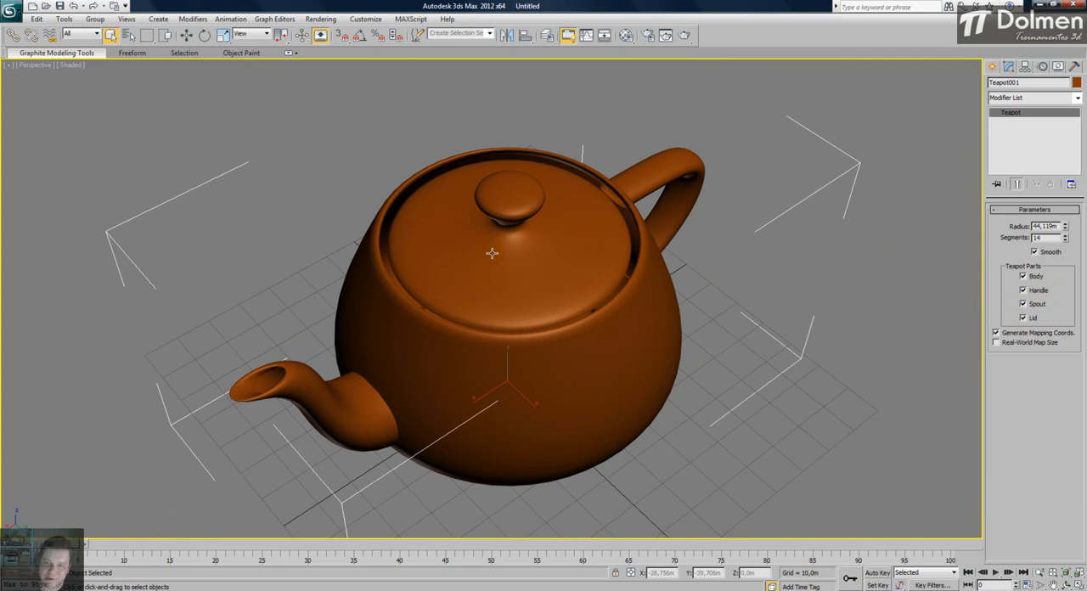
middle_click_drag(583, 230, 477, 282, "alt")
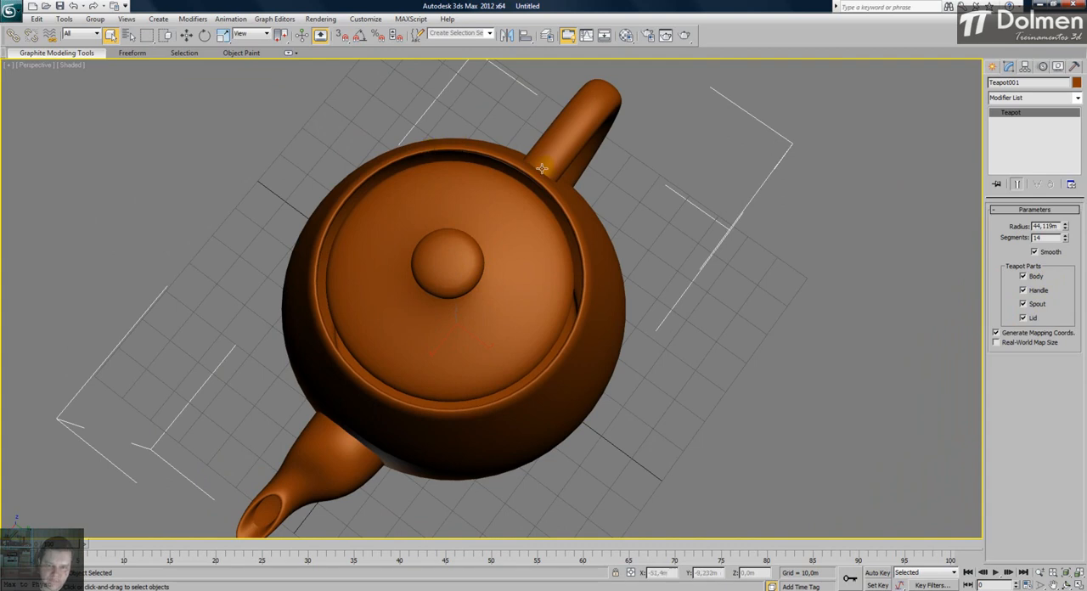
middle_click_drag(492, 355, 500, 317, "alt")
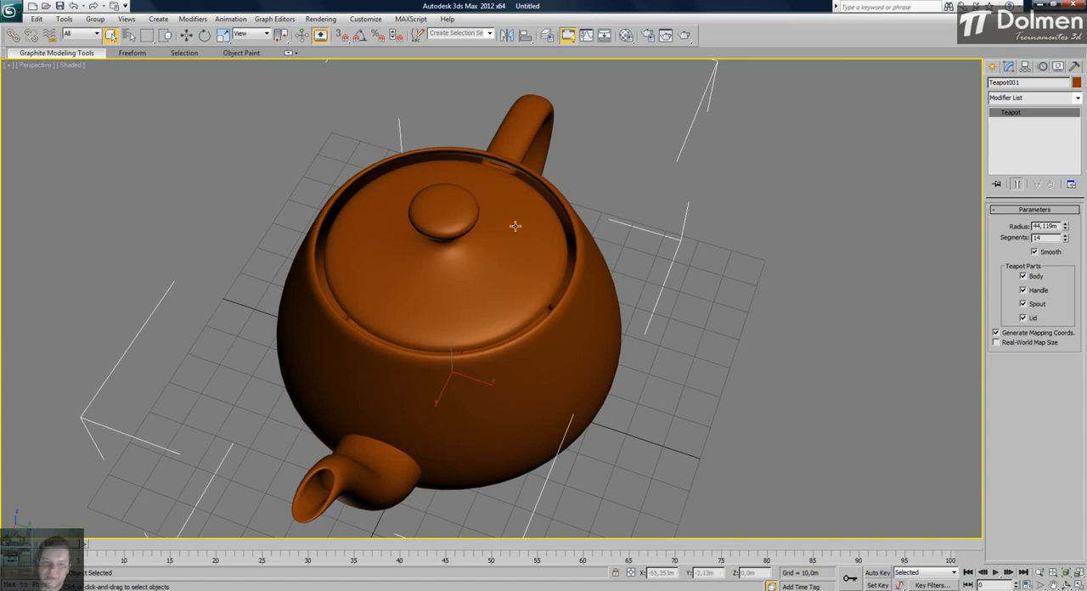
scroll(515, 226, "down", 3)
middle_click_drag(525, 260, 481, 251, "alt")
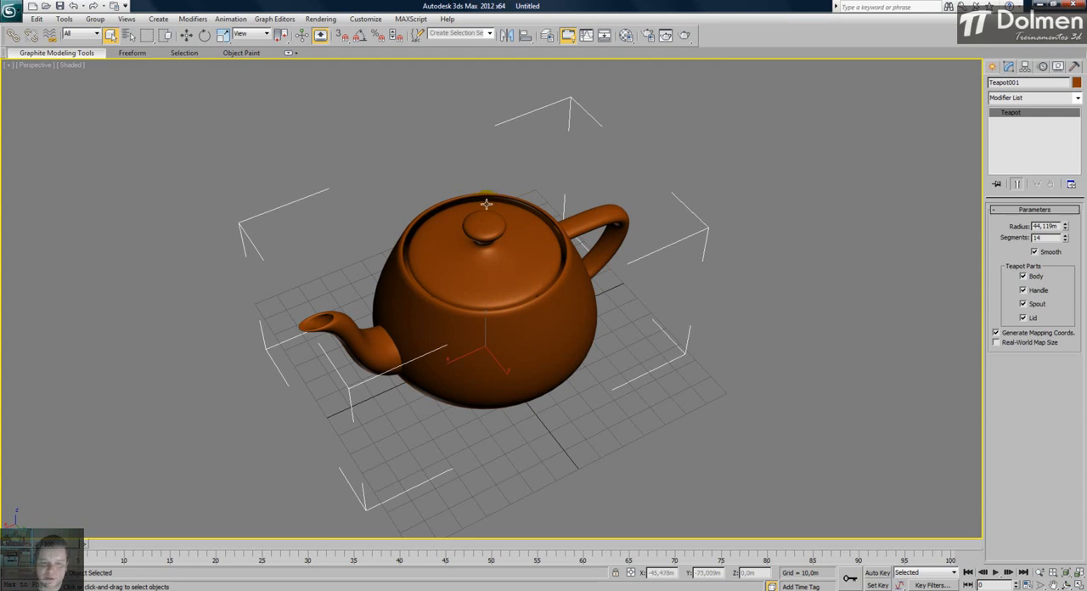
middle_click_drag(486, 241, 496, 255, "alt")
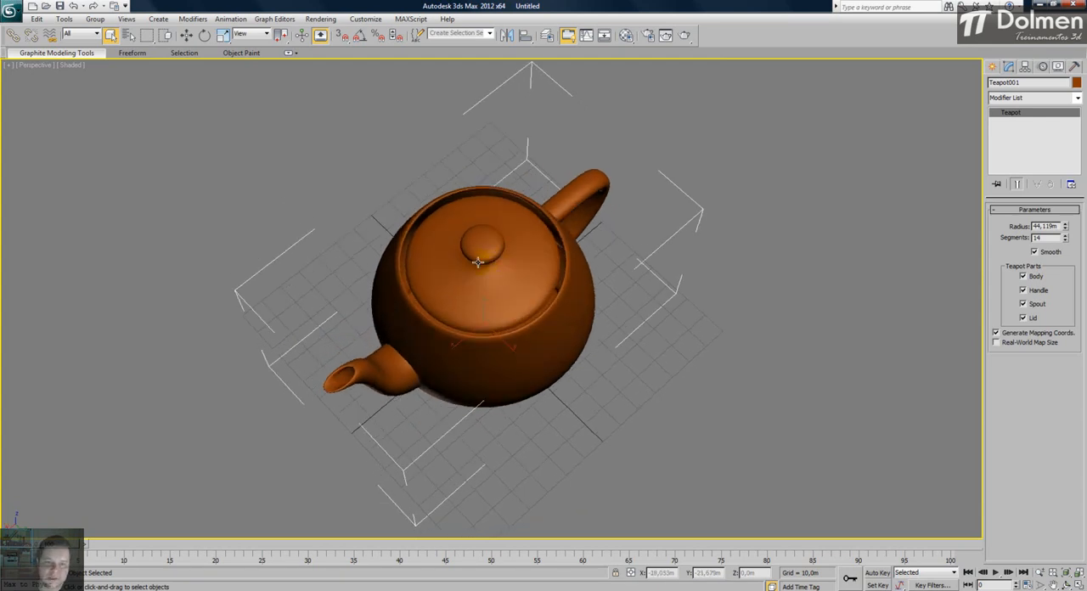
scroll(479, 263, "up", 3)
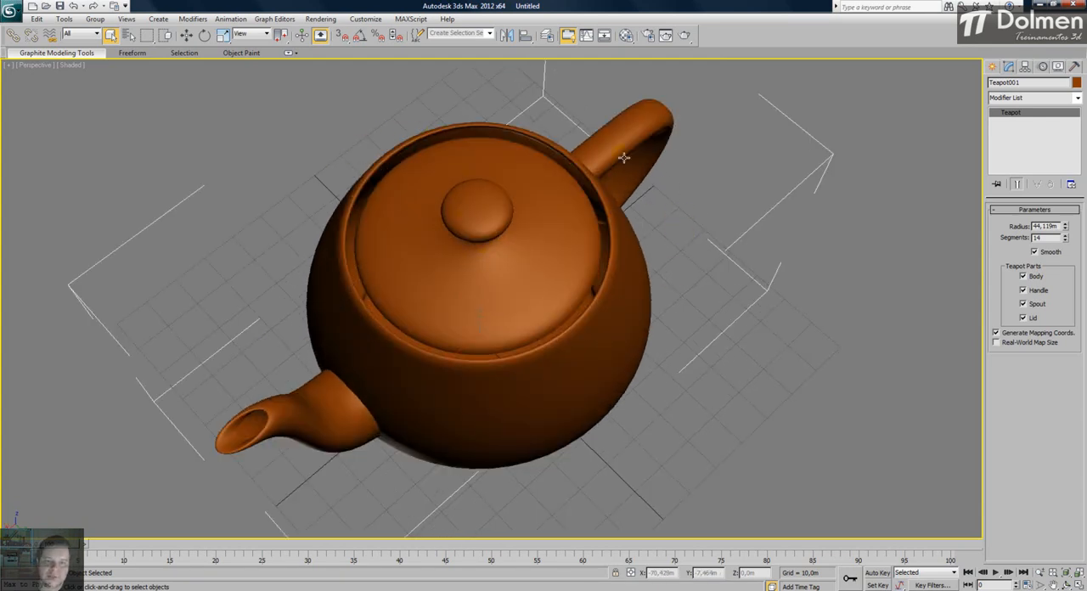
scroll(554, 177, "down", 3)
middle_click_drag(493, 215, 609, 191)
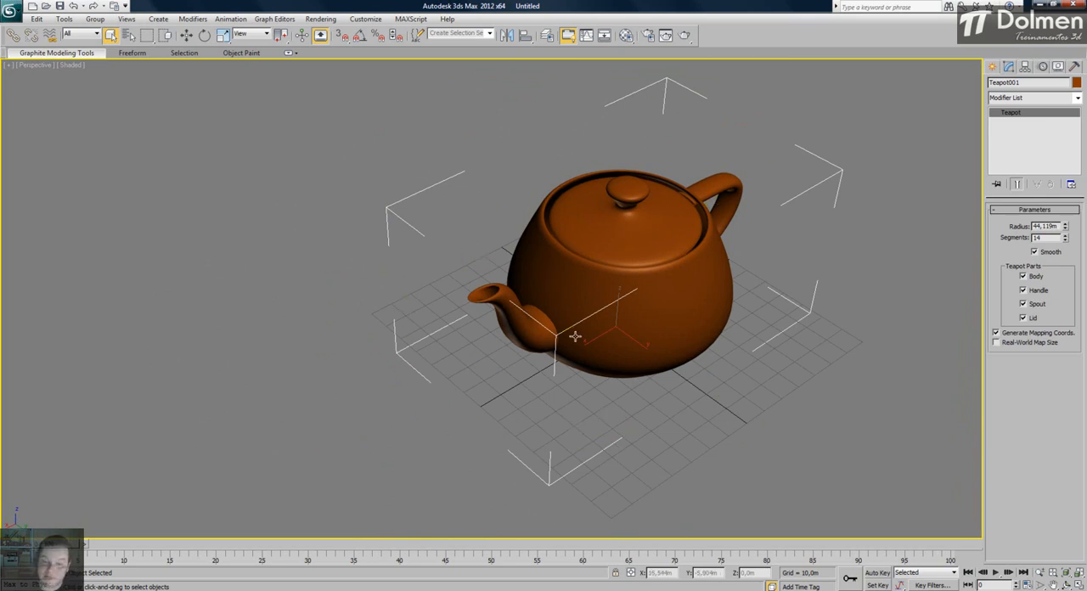
middle_click_drag(571, 311, 582, 281)
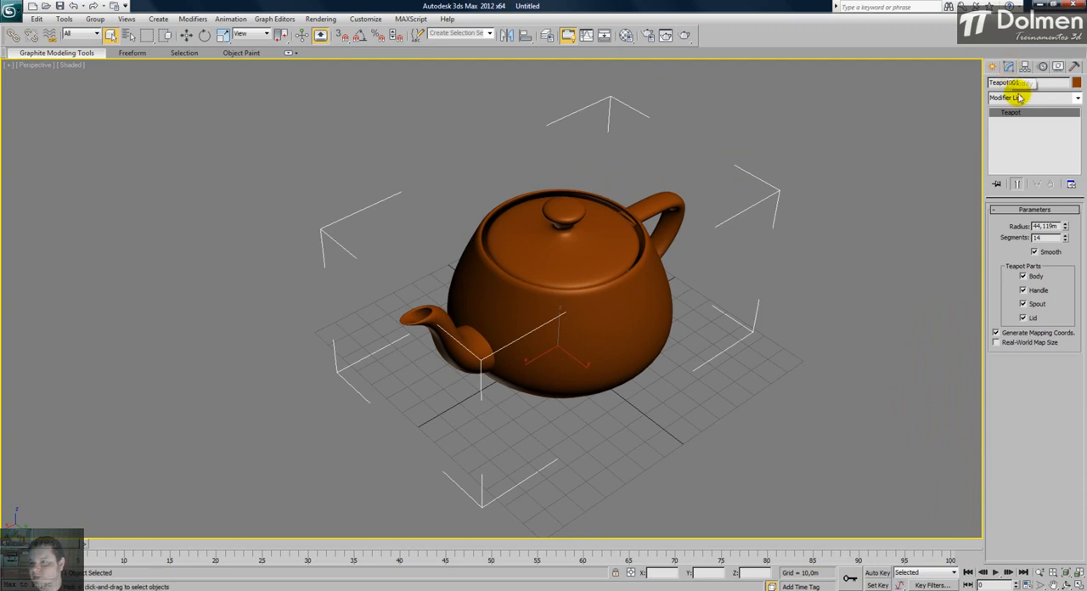
- Apply the Cap Holes modifier to the teapot and inspect the closed opening of its spout
left_click(1078, 100)
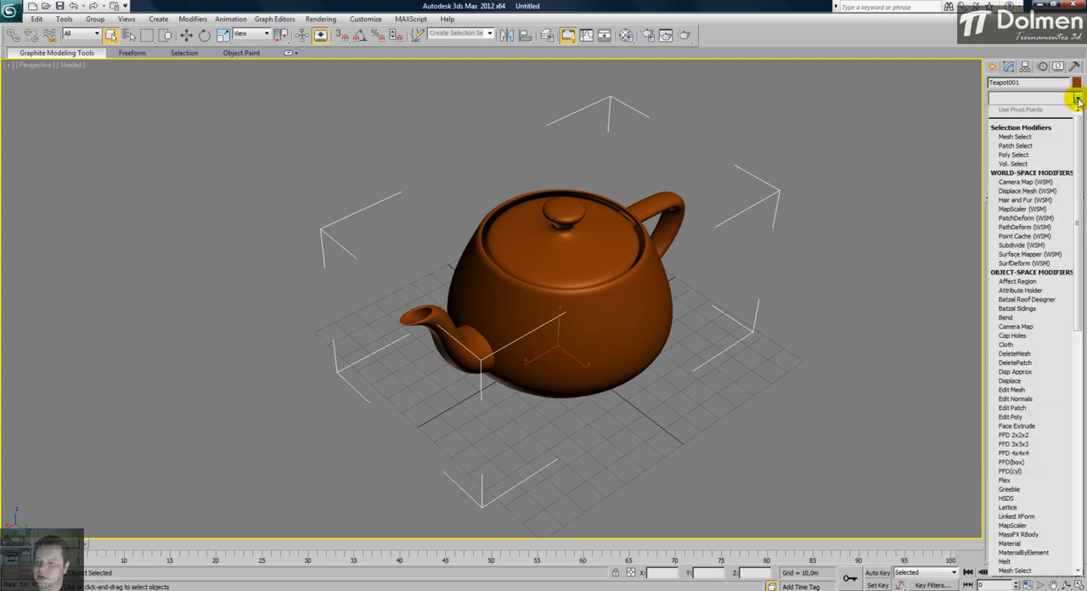
left_click(1034, 339)
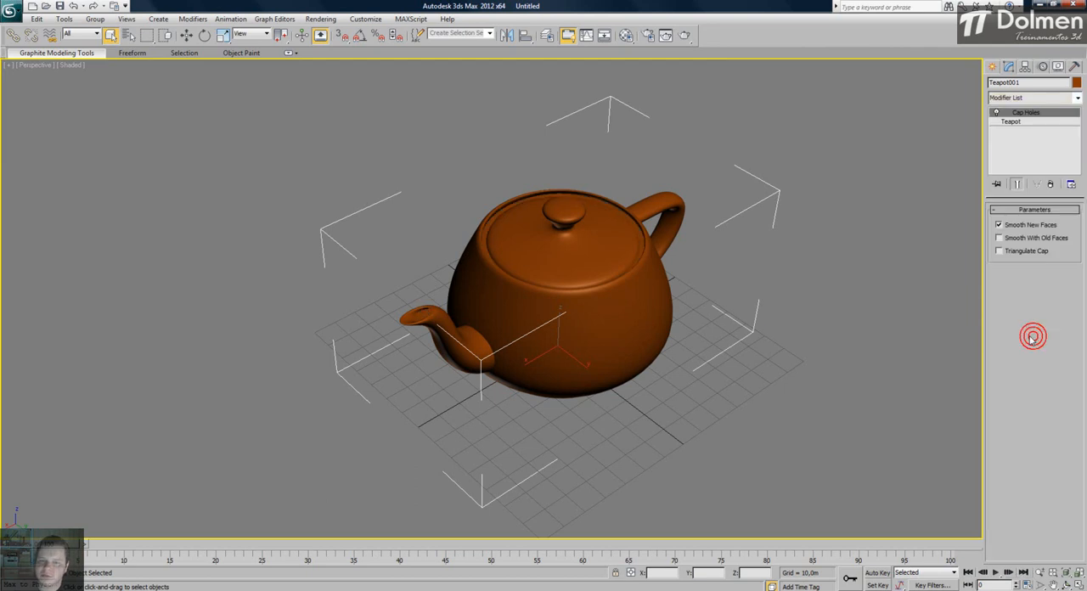
scroll(524, 244, "up", 4)
middle_click_drag(598, 239, 587, 246)
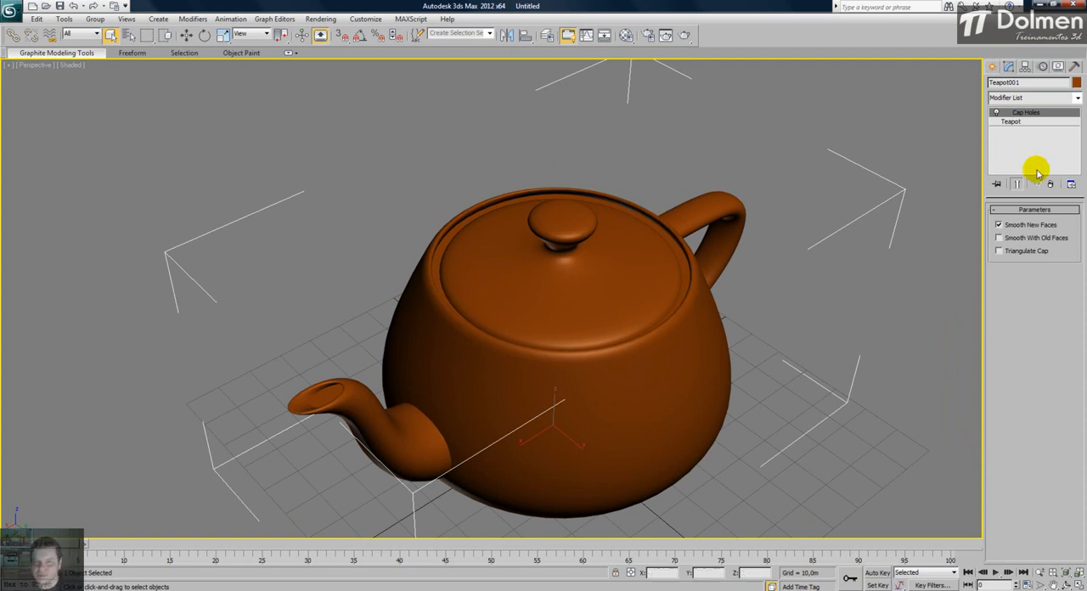
middle_click_drag(487, 342, 548, 310)
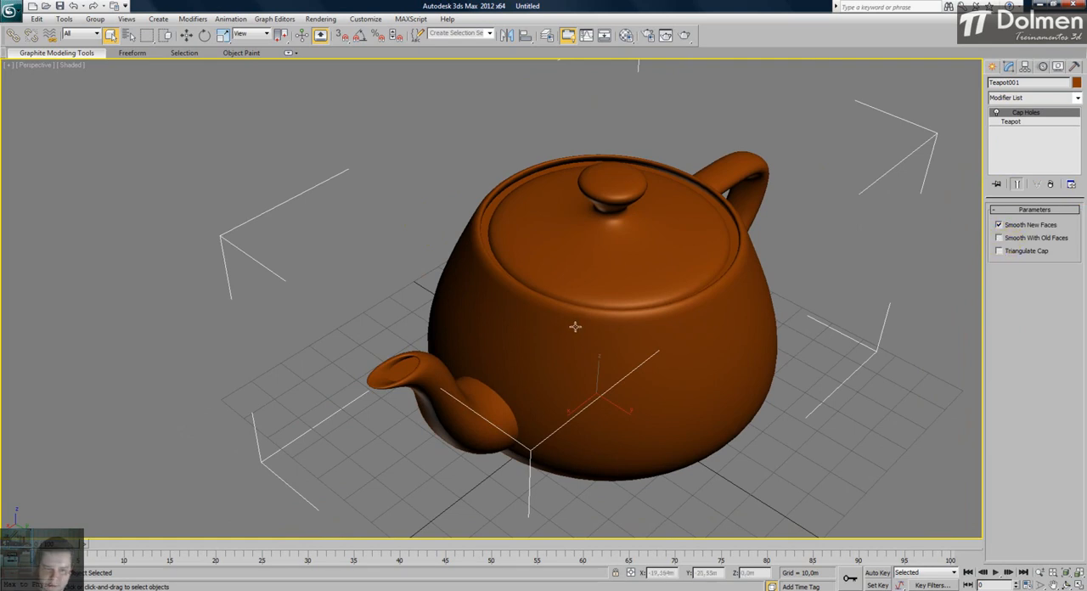
scroll(504, 350, "up", 4)
middle_click_drag(419, 394, 470, 352)
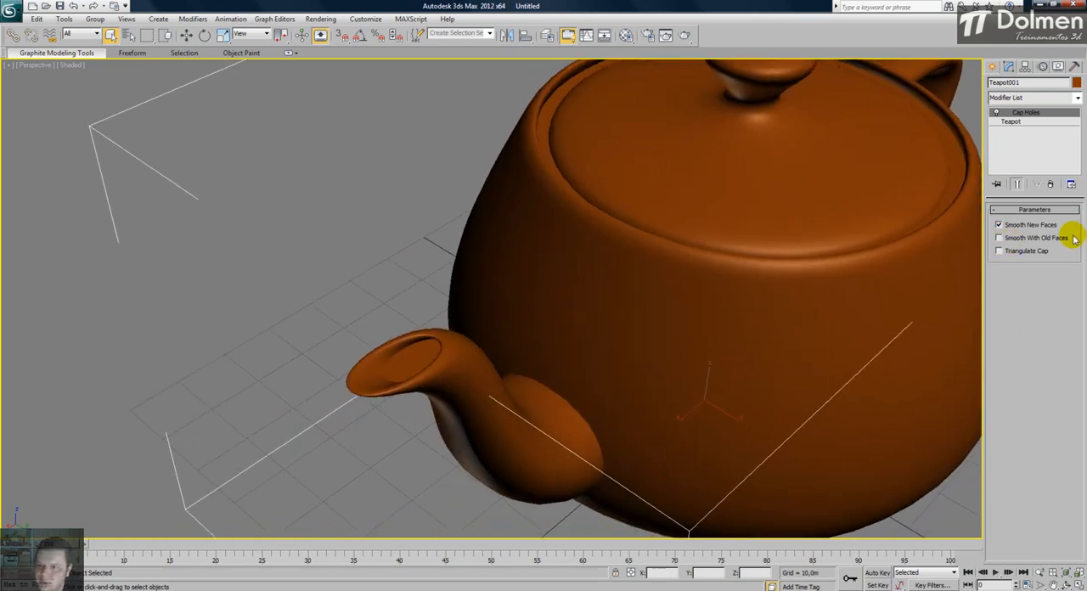
- Enable Smooth With Old Faces for the Cap Holes modifier and try Triangulate Cap, leaving it off
left_click(999, 237)
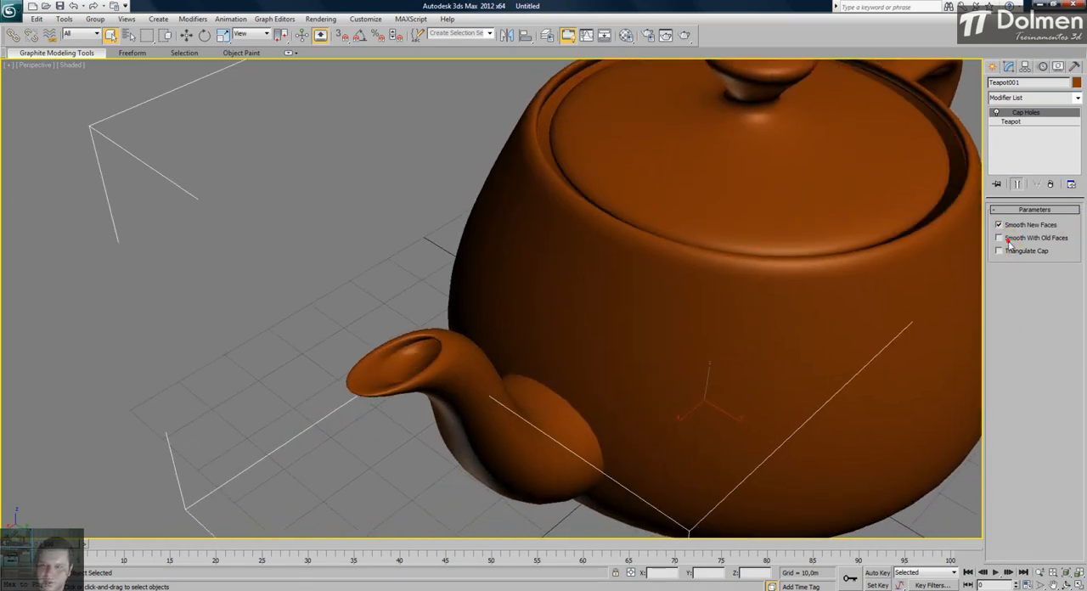
left_click(1000, 238)
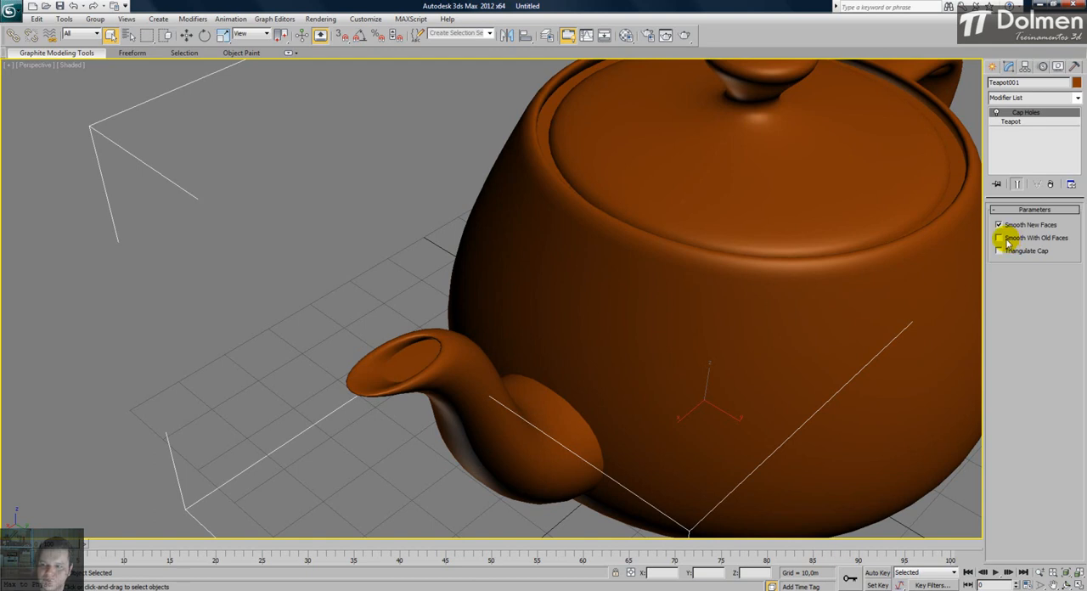
left_click(1028, 238)
left_click(1009, 252)
left_click(1000, 252)
- Compare the spout's cap up close with Smooth With Old Faces off and on, leaving it on
scroll(507, 361, "down", 3)
scroll(485, 350, "up", 3)
scroll(485, 349, "down", 2)
scroll(527, 376, "up", 4)
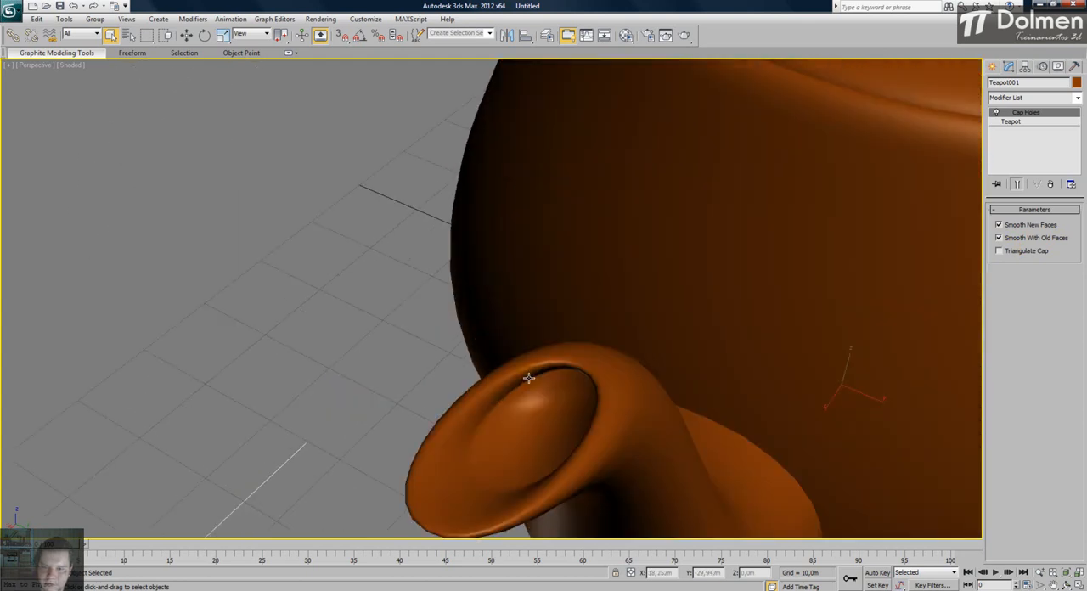
middle_click_drag(526, 376, 558, 316)
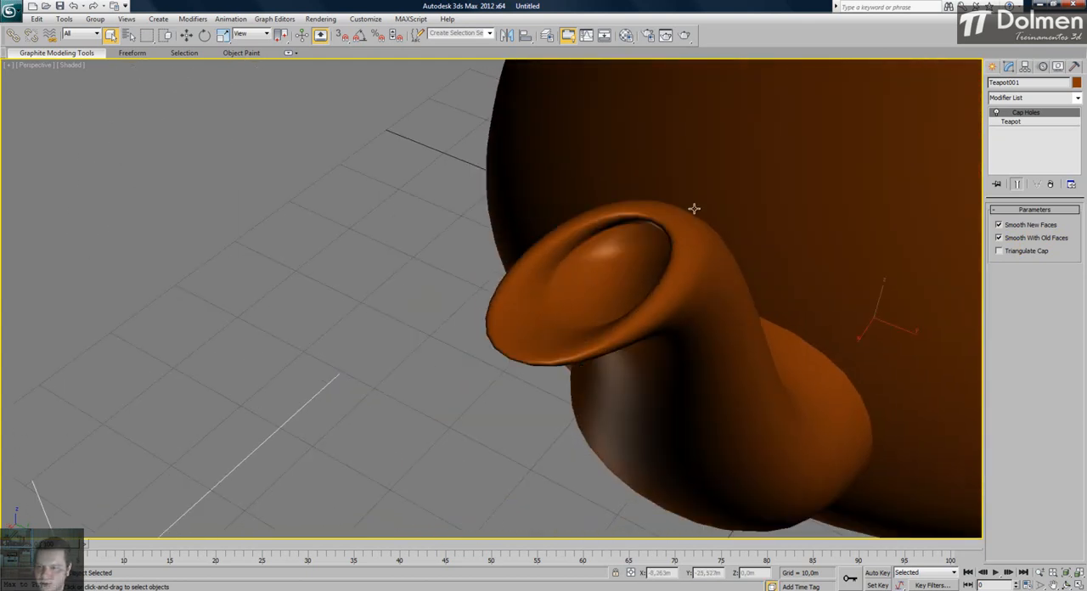
left_click(1045, 240)
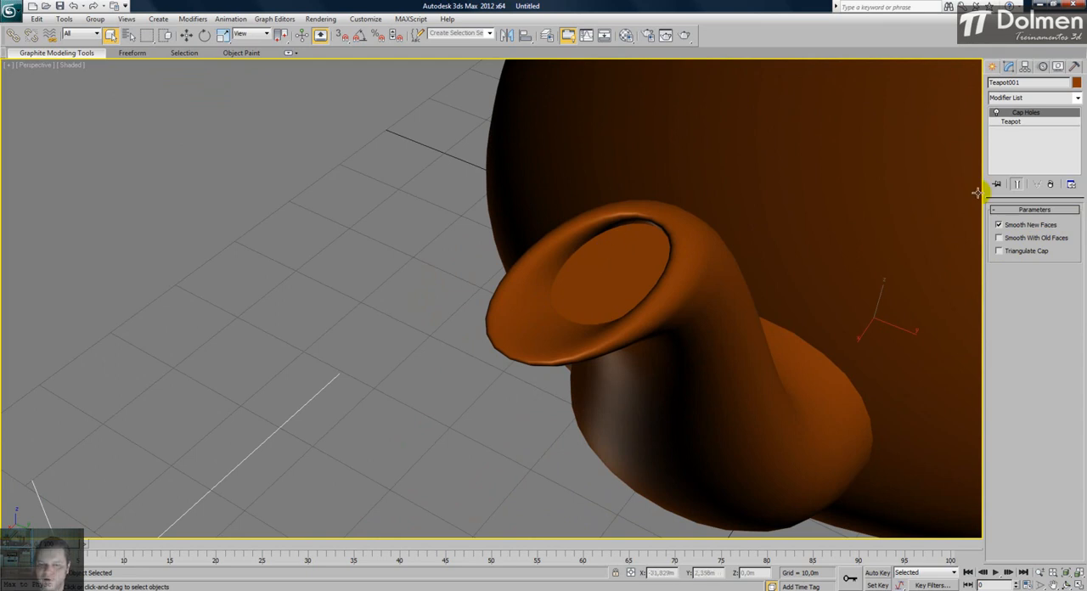
left_click(1035, 237)
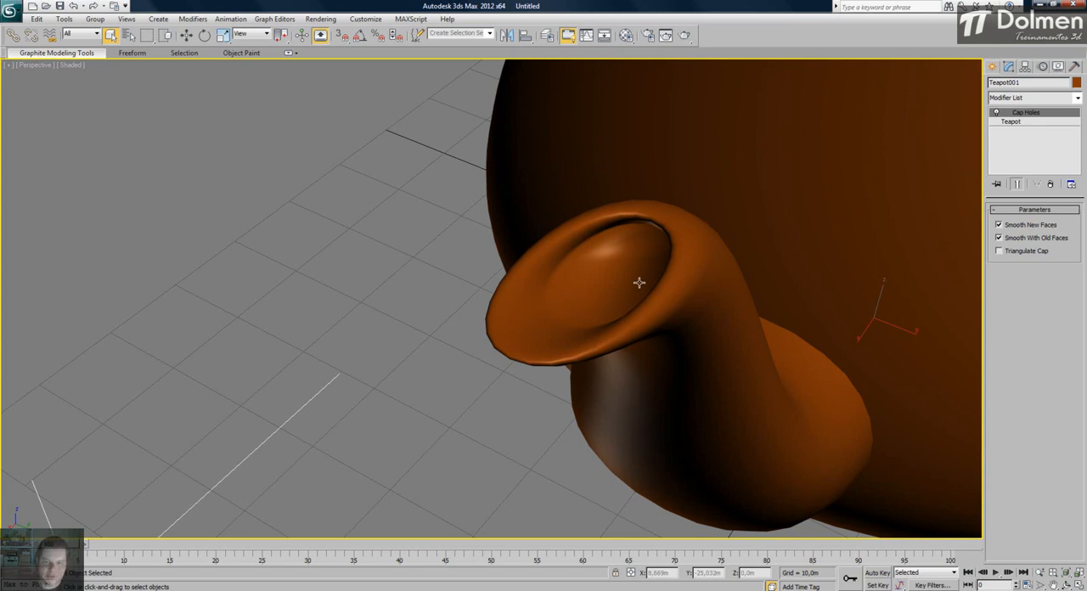
- Examine the capped teapot as a whole from several angles and distances
middle_click_drag(623, 254, 518, 408)
scroll(728, 216, "down", 3)
middle_click_drag(664, 214, 597, 266)
scroll(764, 126, "up", 4)
scroll(723, 204, "down", 5)
middle_click_drag(722, 203, 675, 196, "alt")
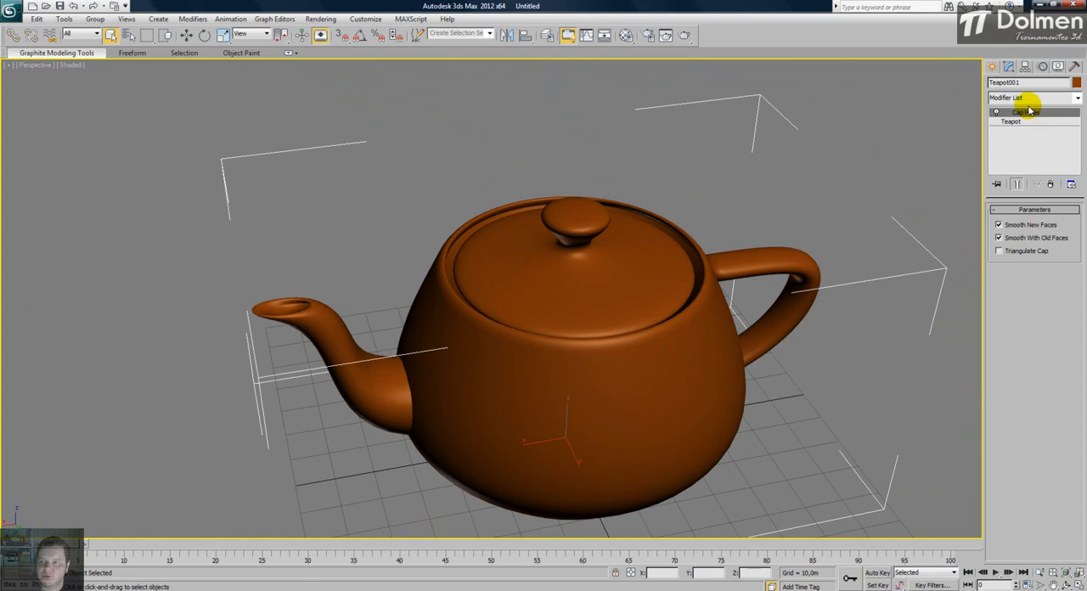
middle_click_drag(536, 277, 528, 261)
scroll(528, 261, "down", 3)
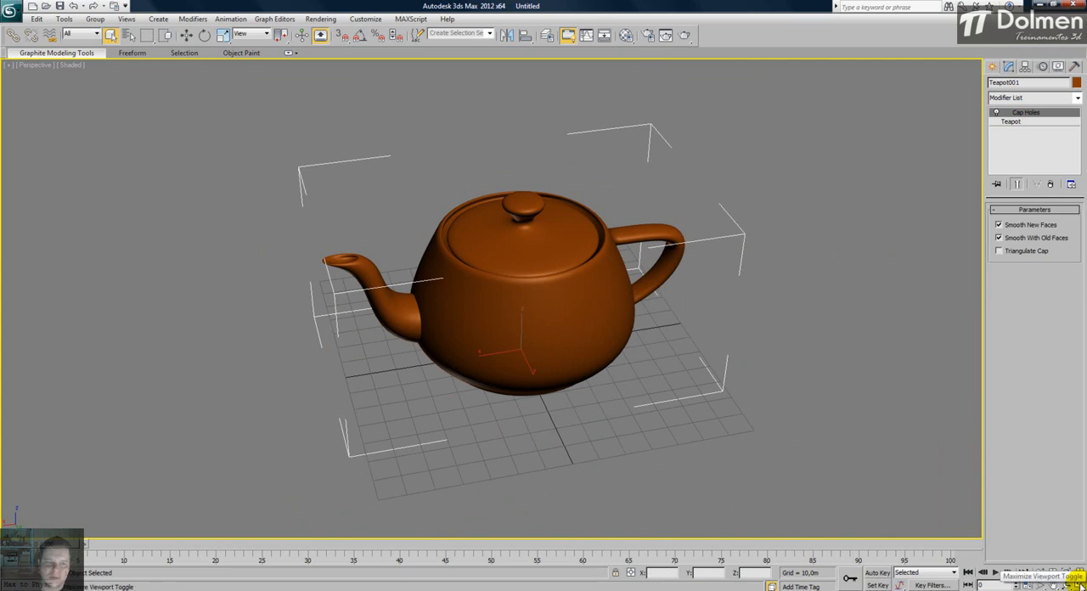
- Restore the four-viewport layout, delete the teapot and reframe the empty scene
key("alt+w")
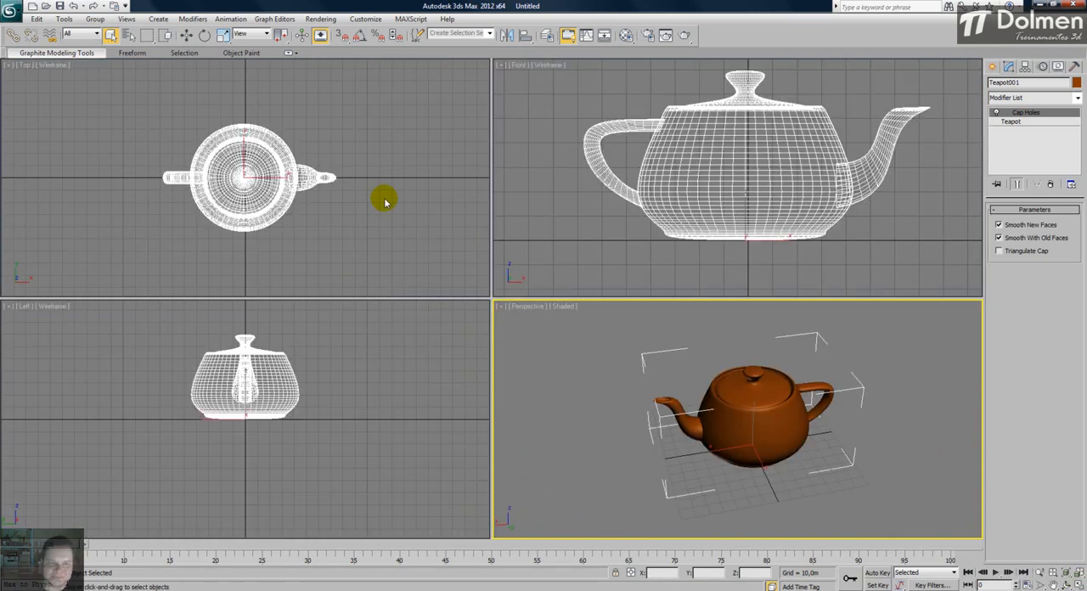
key("Delete")
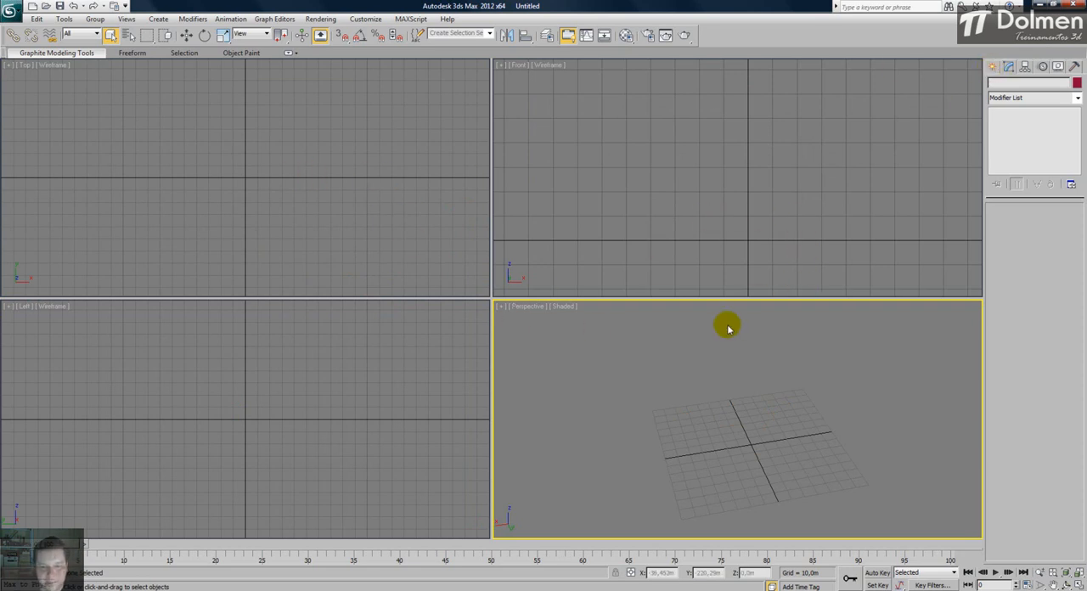
key("z")
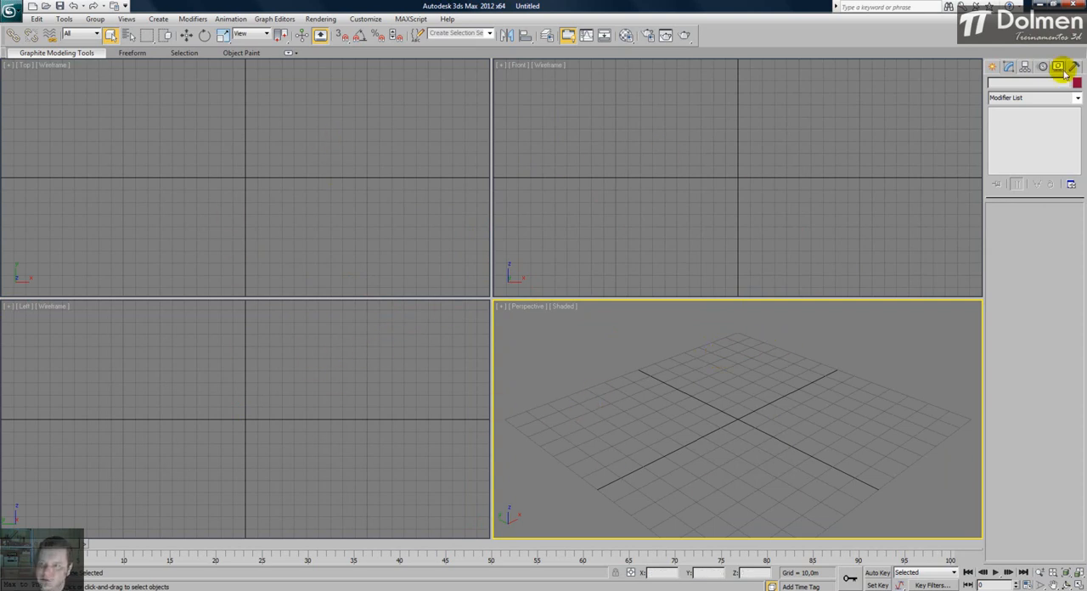
- Create a cone at the origin in the Top viewport with Radius 1 about 24.6 m, height about 33.4 m and Radius 2 about 5.1 m
left_click(991, 68)
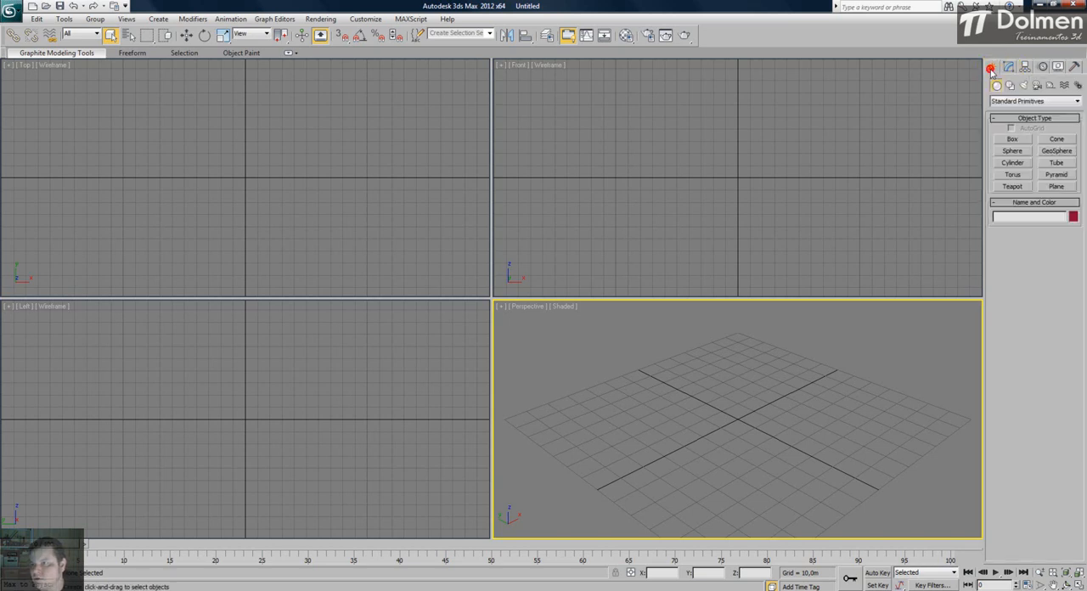
left_click(1056, 140)
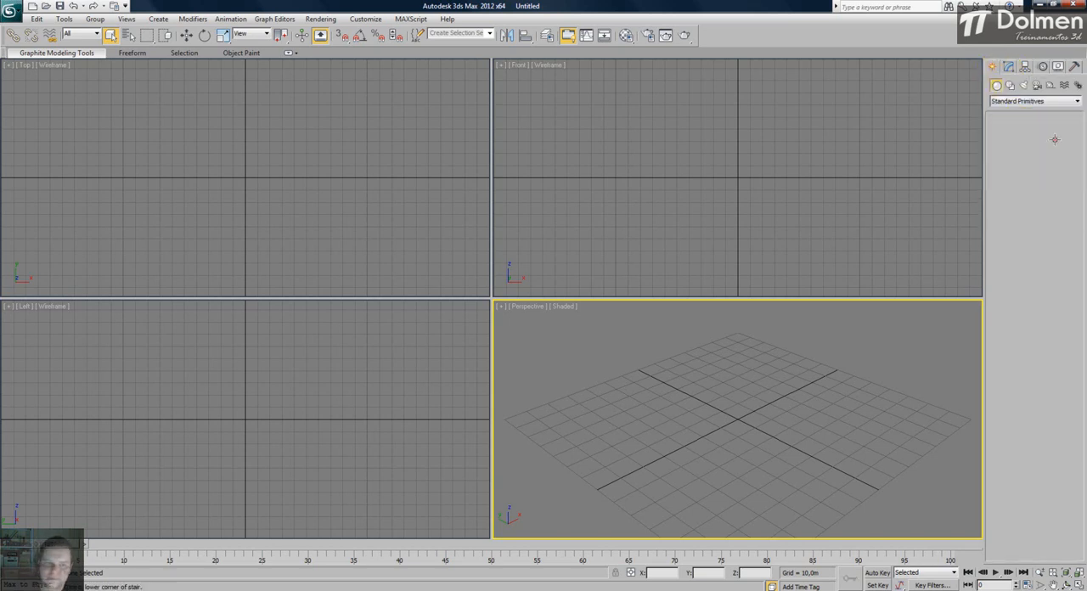
left_click(288, 171)
middle_click_drag(288, 171, 284, 184)
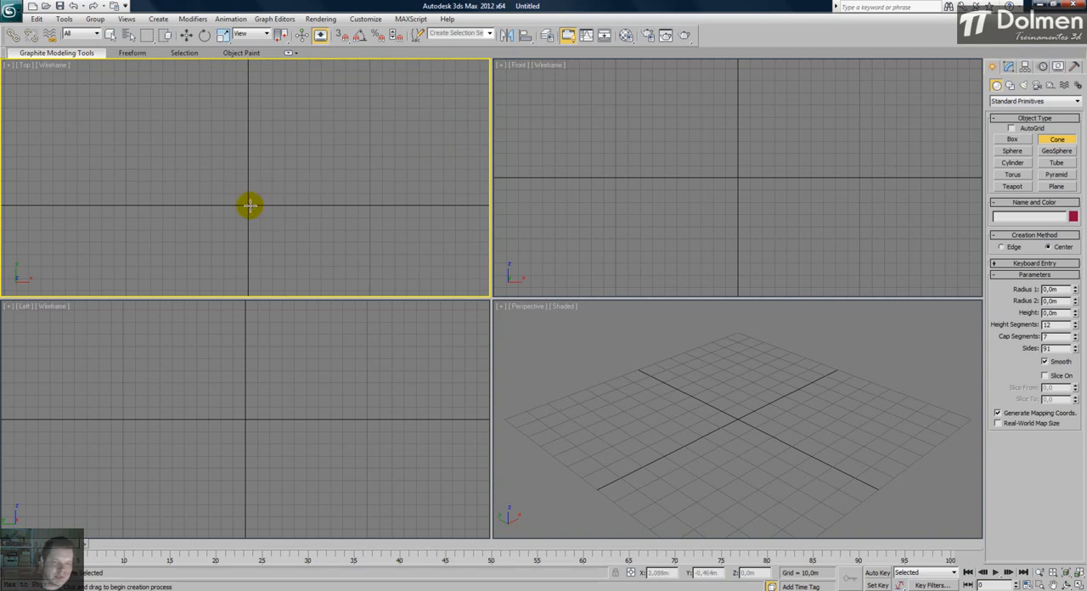
left_click_drag(245, 203, 247, 173)
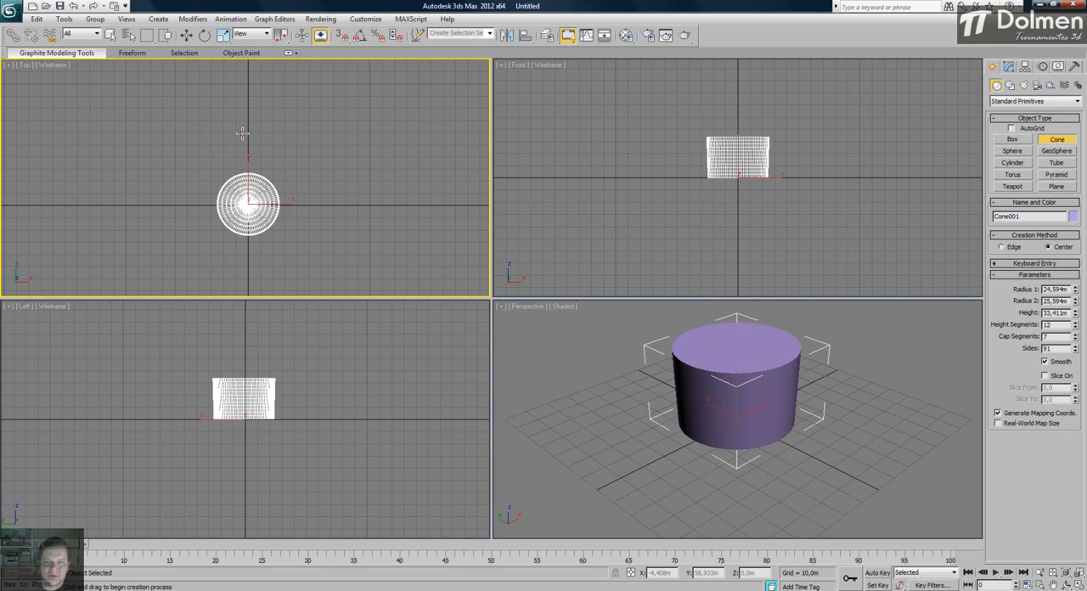
left_click(242, 133)
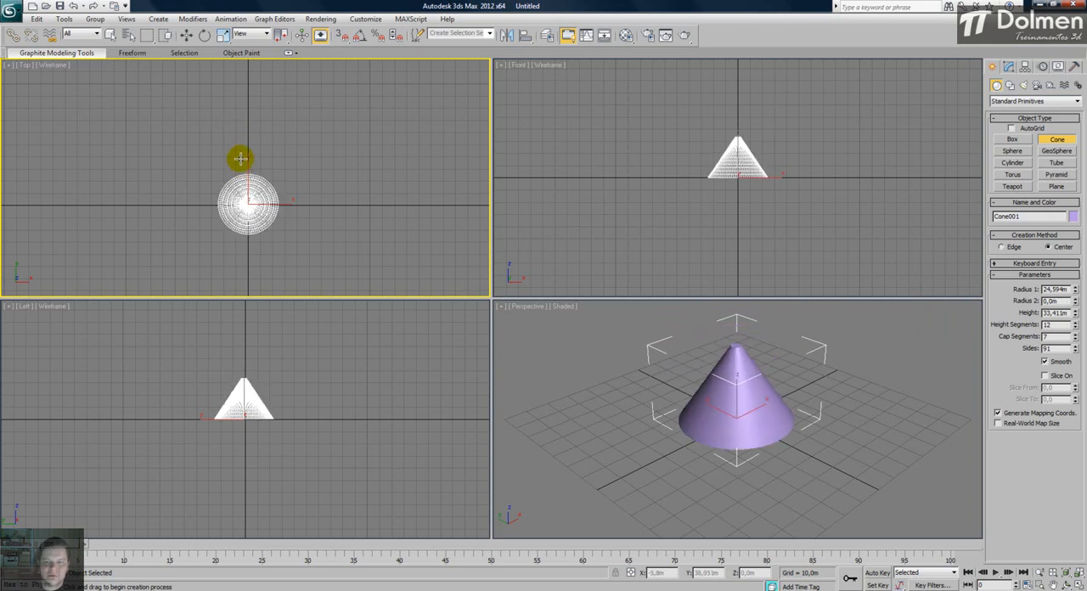
left_click(244, 156)
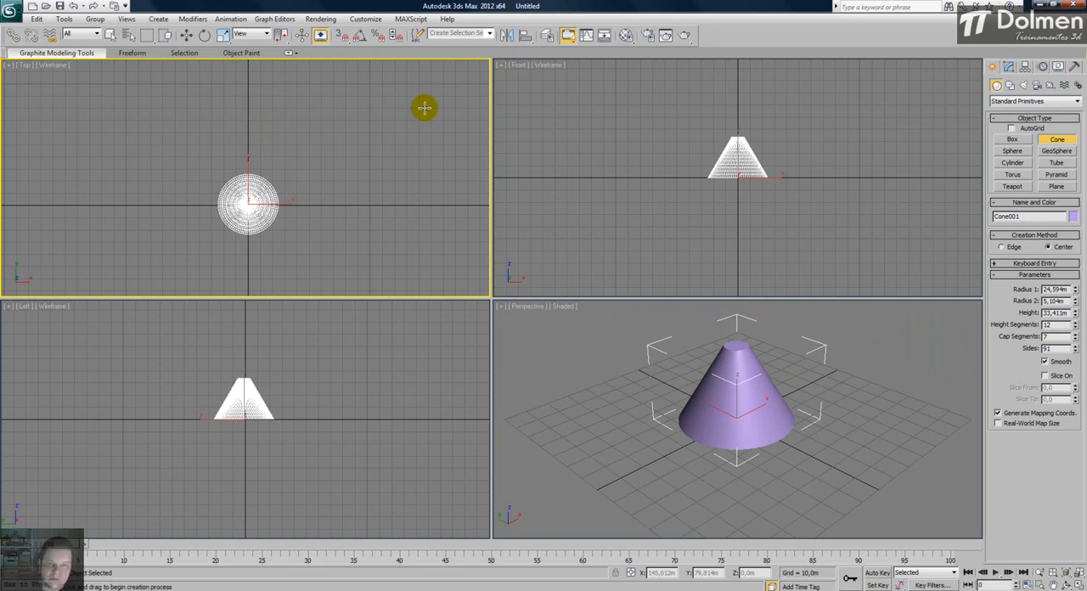
right_click(333, 175)
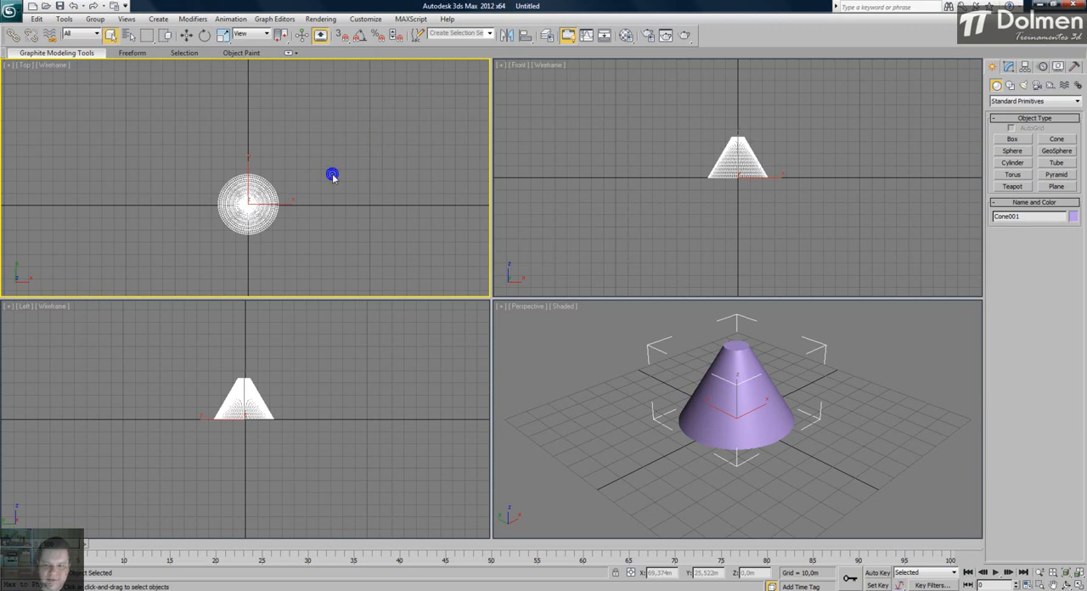
- Open the cone's parameters, maximize the Perspective view and set Radius 1 to about 18.7 m and Radius 2 to about 60 m
left_click(1010, 67)
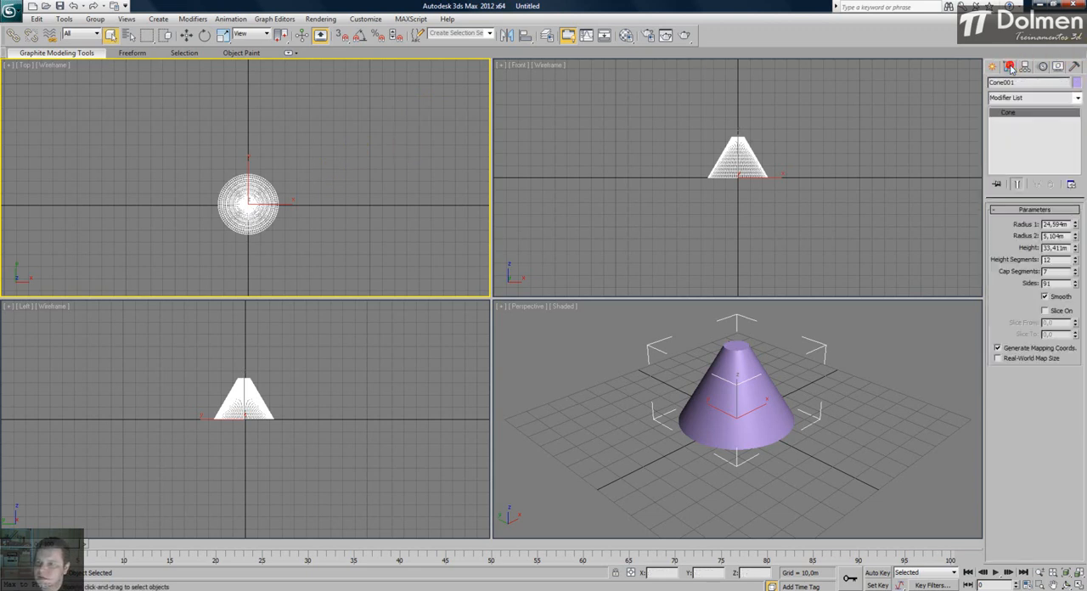
middle_click_drag(853, 349, 846, 371)
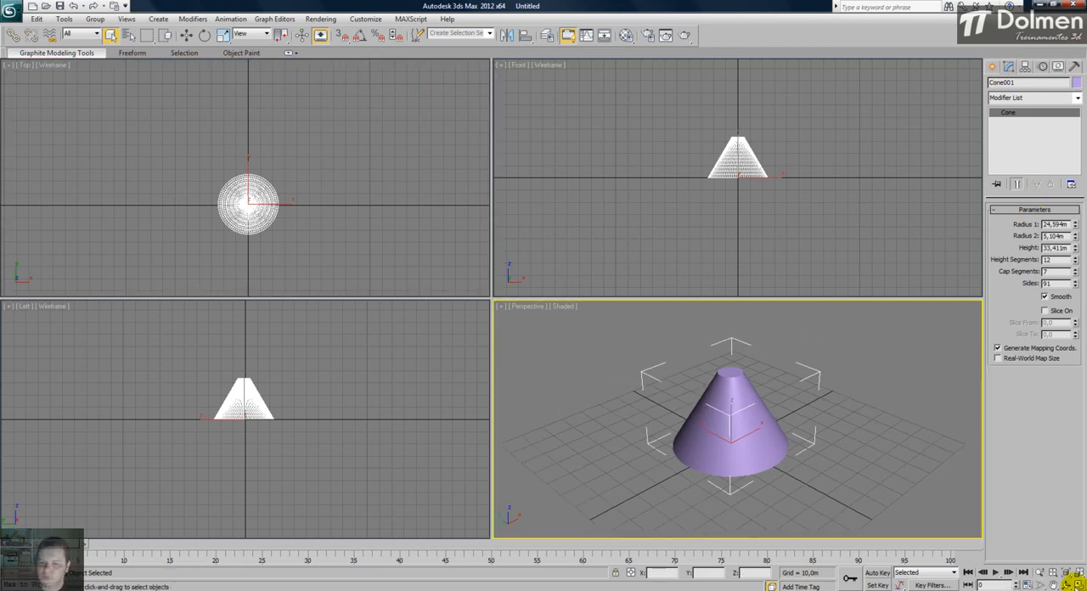
left_click(1077, 584)
mouse_move(550, 365)
middle_mouse_down()
mouse_move(543, 356)
mouse_move(542, 382)
middle_mouse_up()
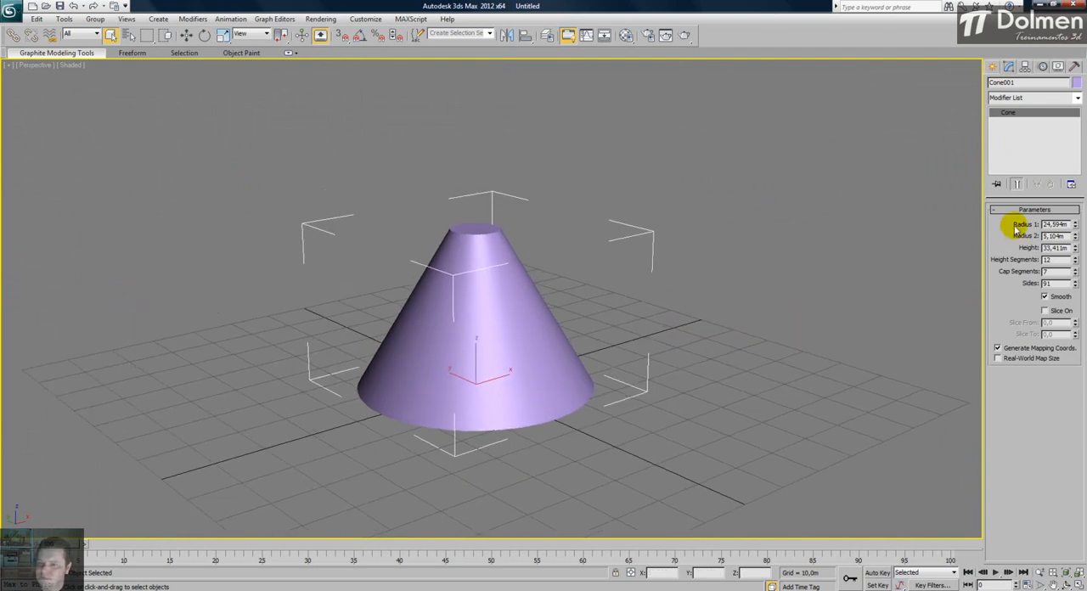
left_click(1075, 228)
mouse_move(1076, 228)
left_mouse_down()
mouse_move(1071, 263)
mouse_move(1068, 134)
mouse_move(1081, 510)
mouse_move(1083, 235)
left_mouse_up()
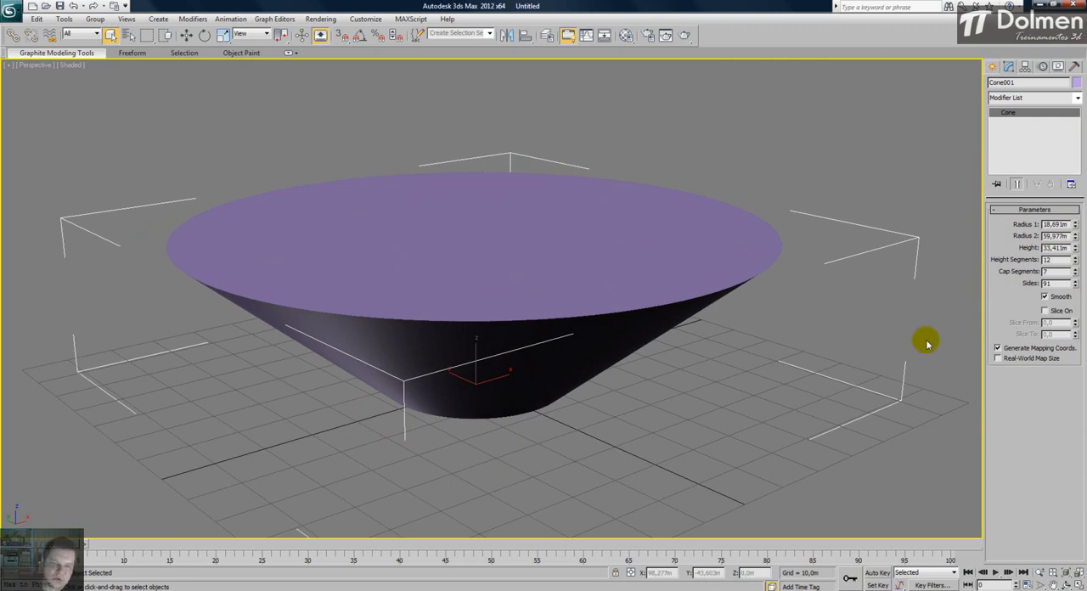
- Reduce the inverted cone's Radius 1 to about 7.3 m and view the shape from other angles
middle_click_drag(755, 414, 578, 413, "alt")
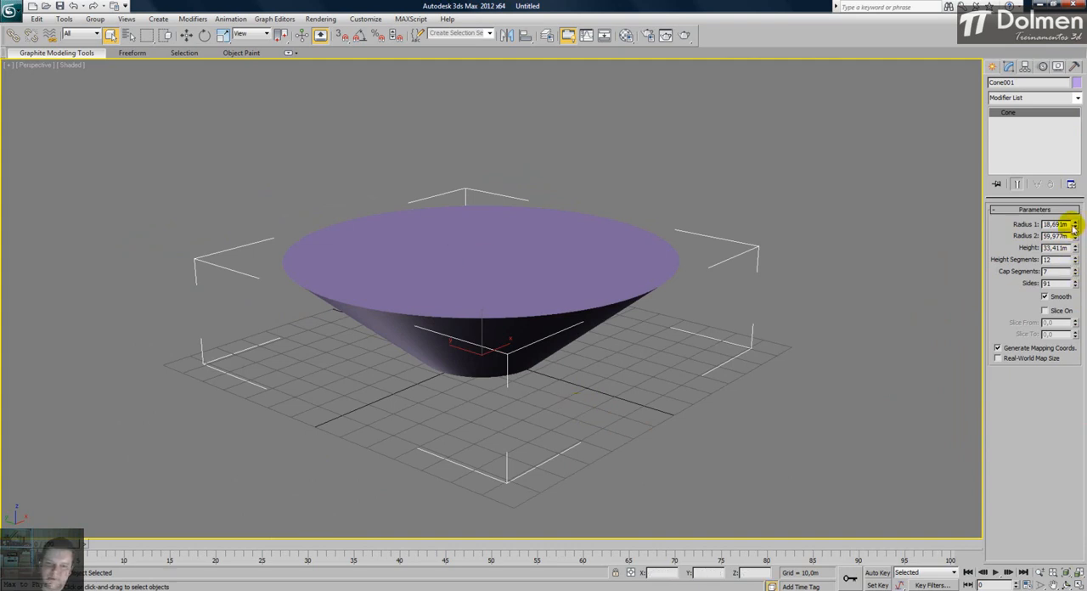
left_click_drag(1076, 228, 1048, 269)
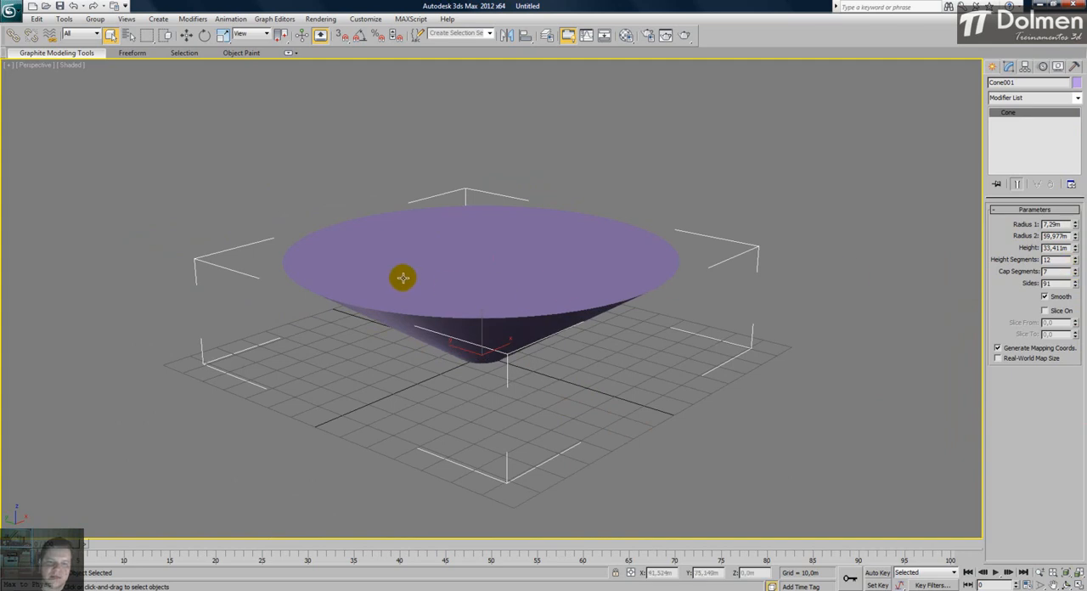
middle_click_drag(518, 263, 445, 355, "alt")
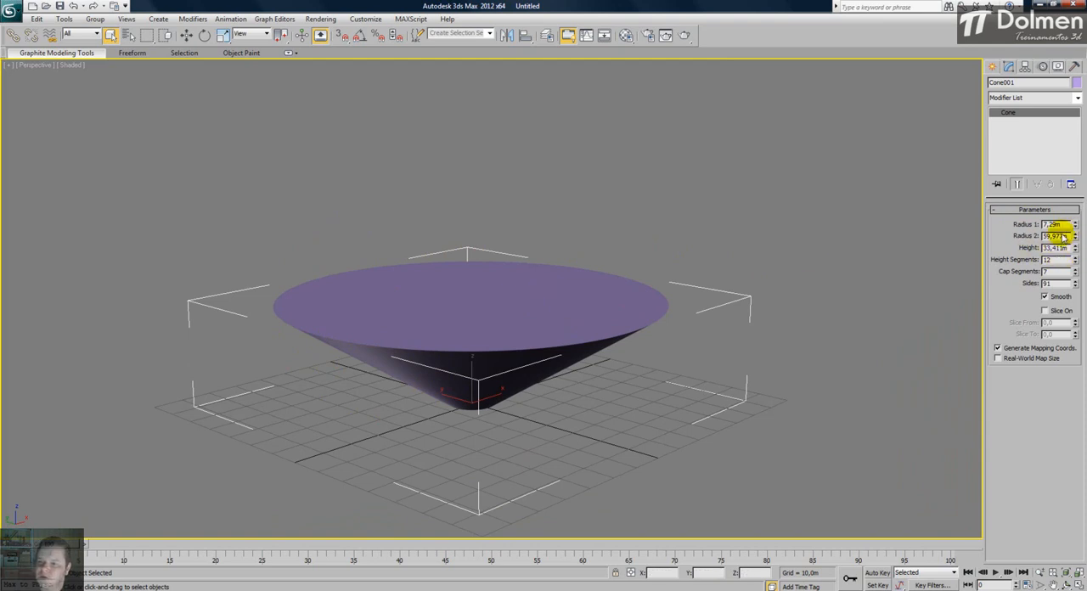
- Set the cone's Radius 1 to about 34.8 m, Radius 2 to 0 and height to about 51.5 m
left_click_drag(1075, 226, 1074, 59)
left_click_drag(1075, 237, 1076, 318)
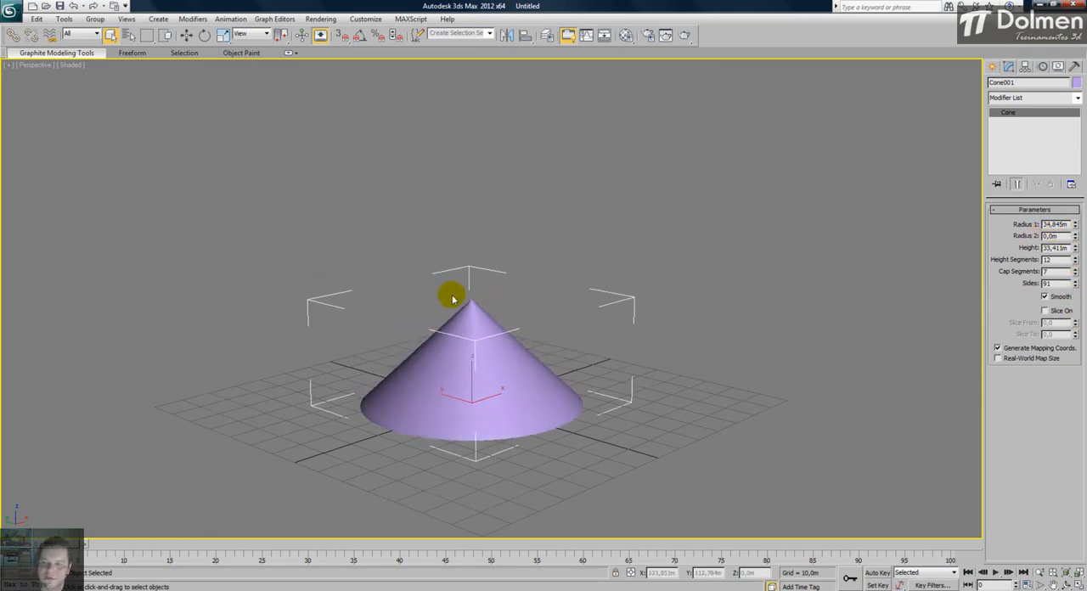
left_click_drag(1077, 248, 1077, 200)
left_click_drag(1078, 152, 1077, 215)
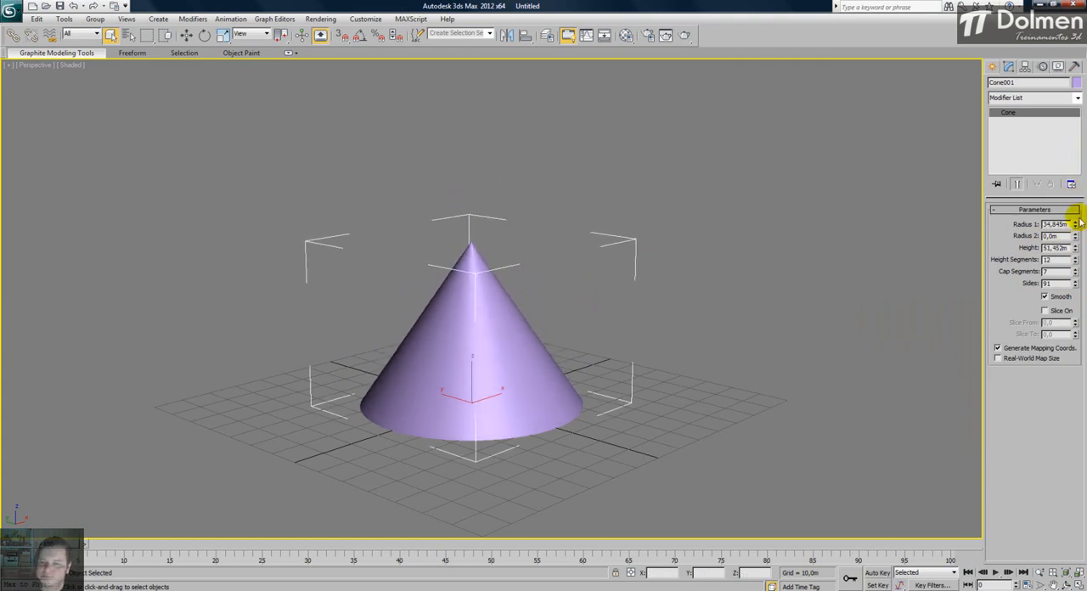
- Show edged faces and try 24 height segments on the cone before setting them to 11
key("F4")
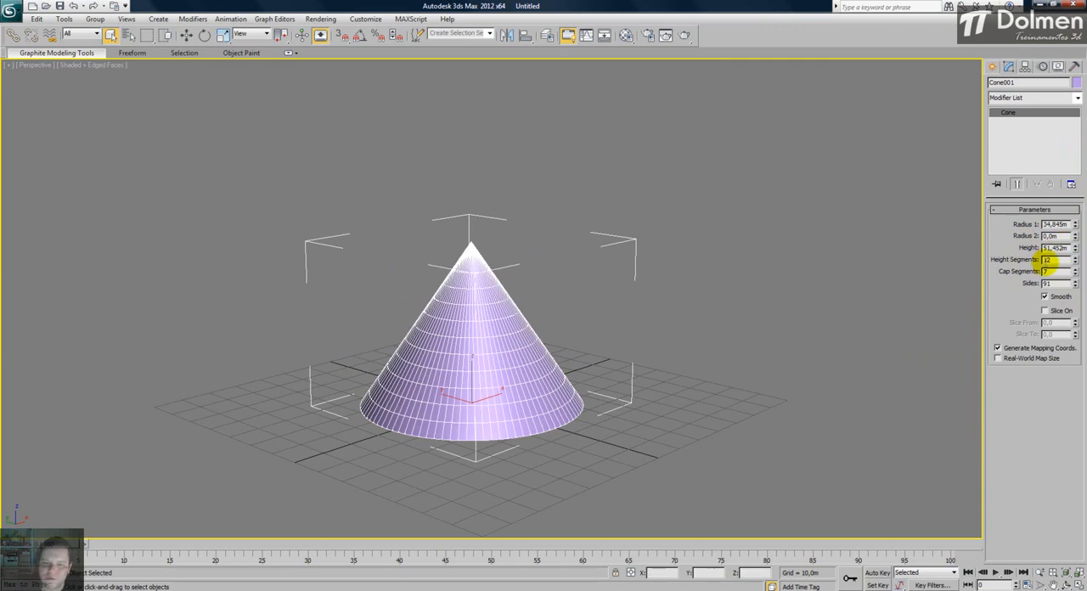
mouse_move(1075, 260)
left_mouse_down()
mouse_move(1059, 322)
mouse_move(1084, 264)
left_mouse_up()
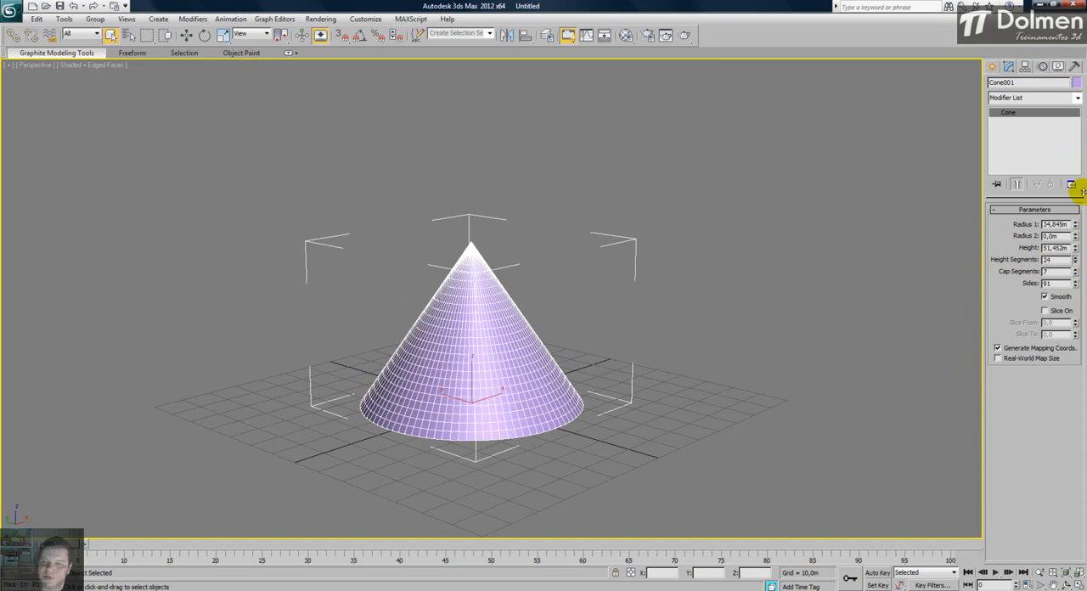
left_click(1077, 263)
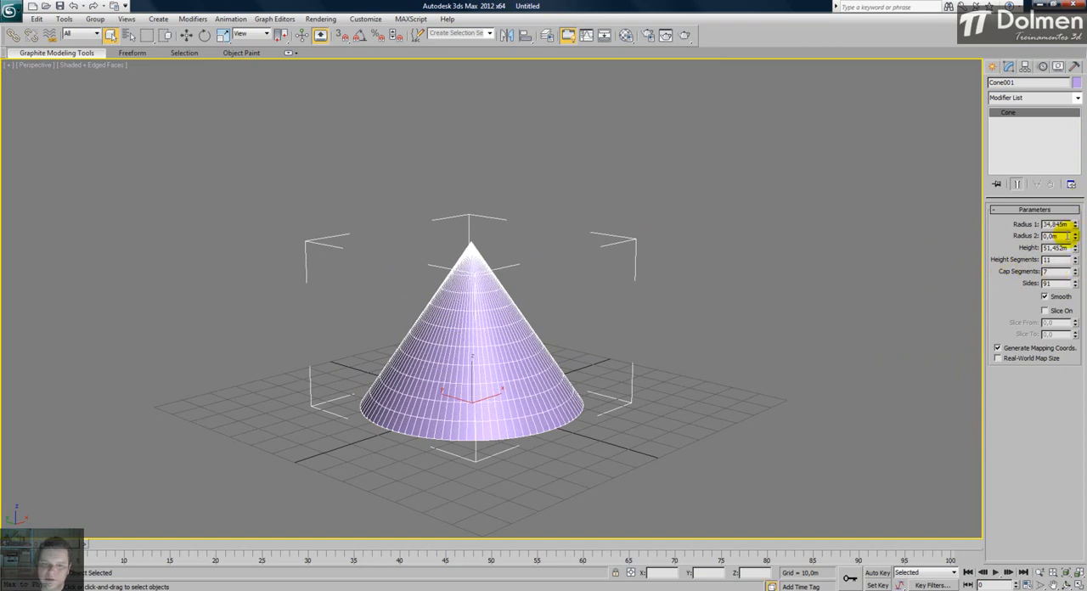
- Widen the cone's Radius 2 to about 26.5 m and set its cap segments to 8
left_click_drag(1076, 238, 1052, 588)
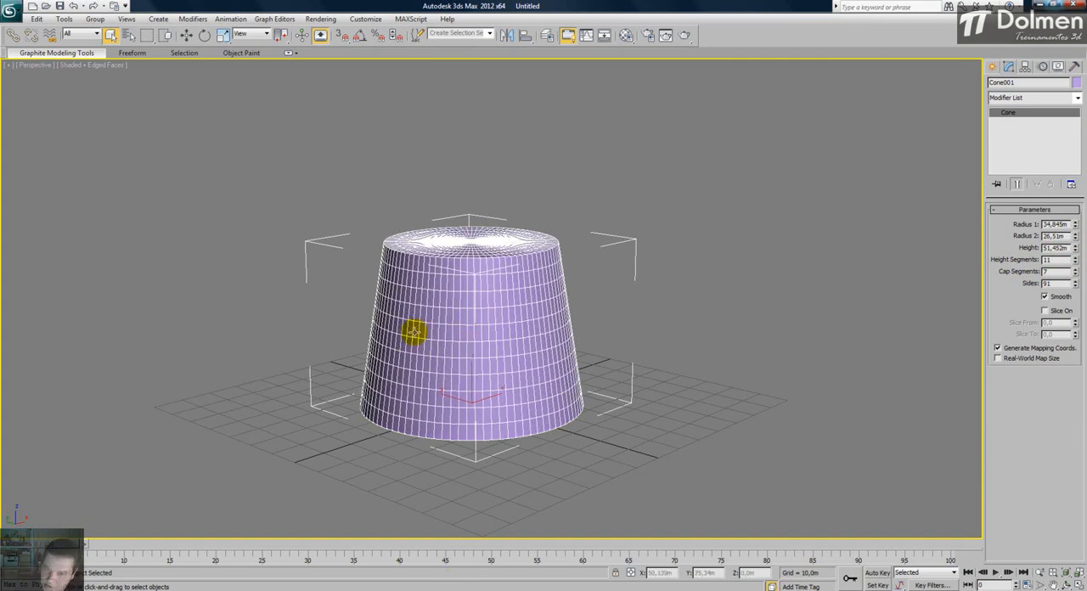
middle_click_drag(429, 290, 461, 333, "alt")
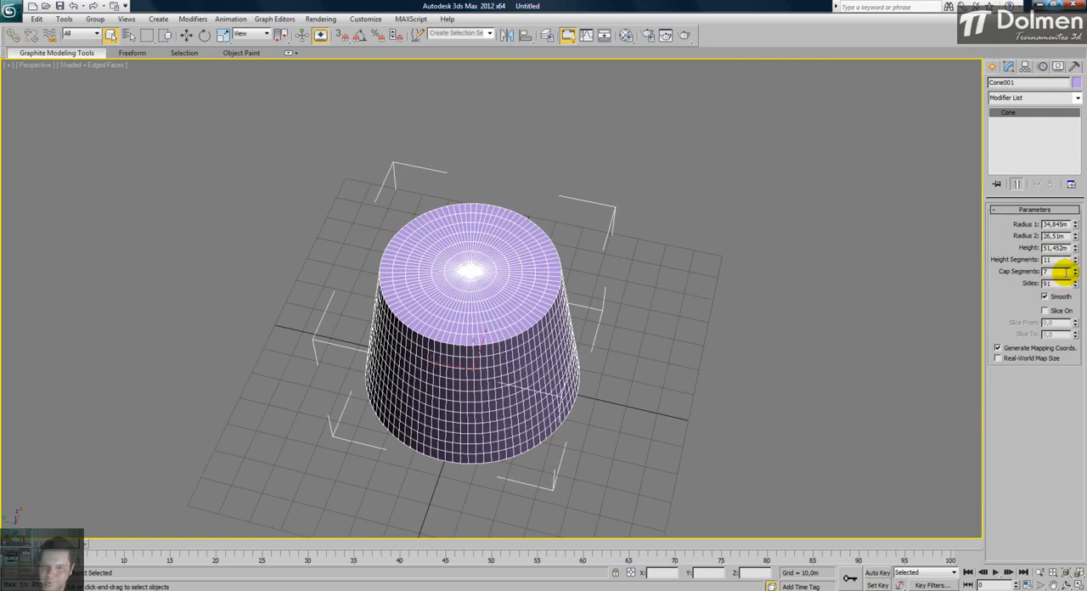
mouse_move(1075, 272)
left_mouse_down()
mouse_move(1072, 297)
mouse_move(1085, 235)
mouse_move(1079, 157)
mouse_move(1076, 262)
left_mouse_up()
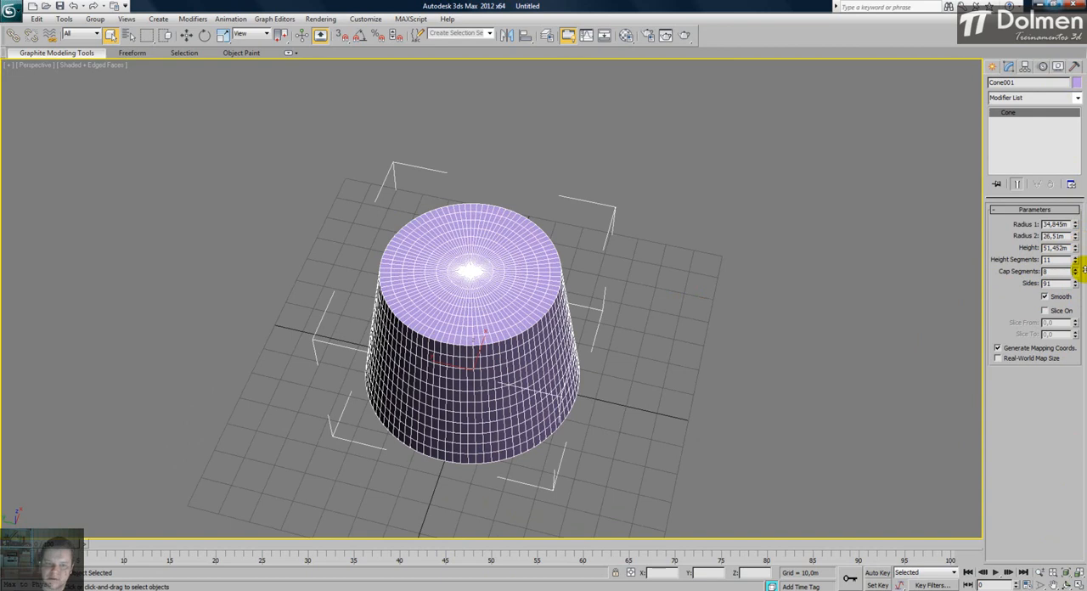
middle_click_drag(444, 246, 489, 280, "alt")
- Reduce the cone's Sides to 3, inspect the triangular shape, and raise Sides to 4
middle_click_drag(543, 359, 678, 369, "alt")
left_click_drag(1075, 283, 1058, 270)
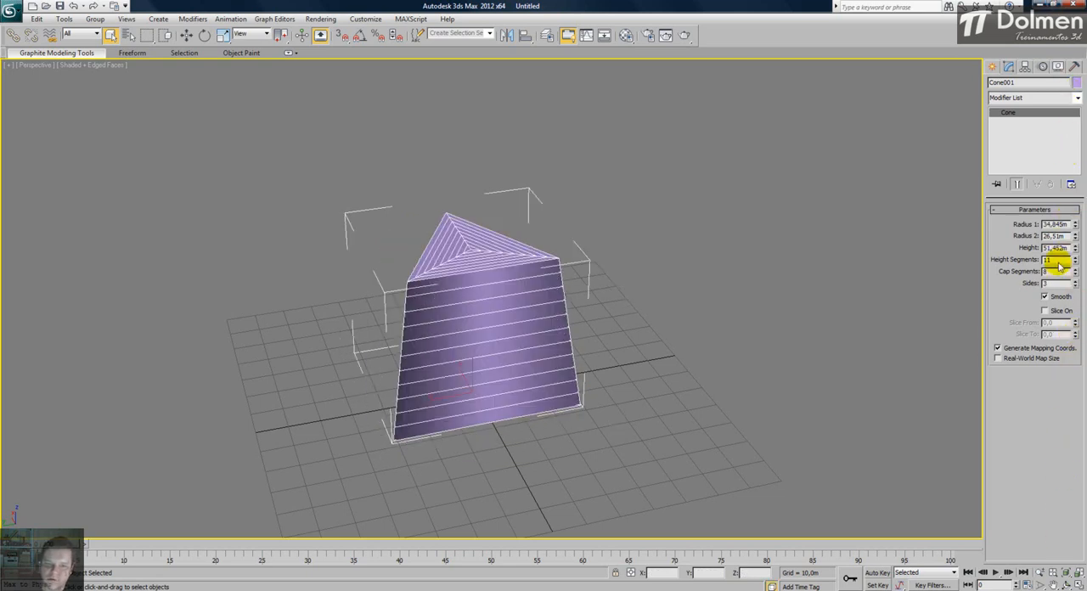
middle_click_drag(423, 278, 518, 270)
scroll(446, 241, "up", 3)
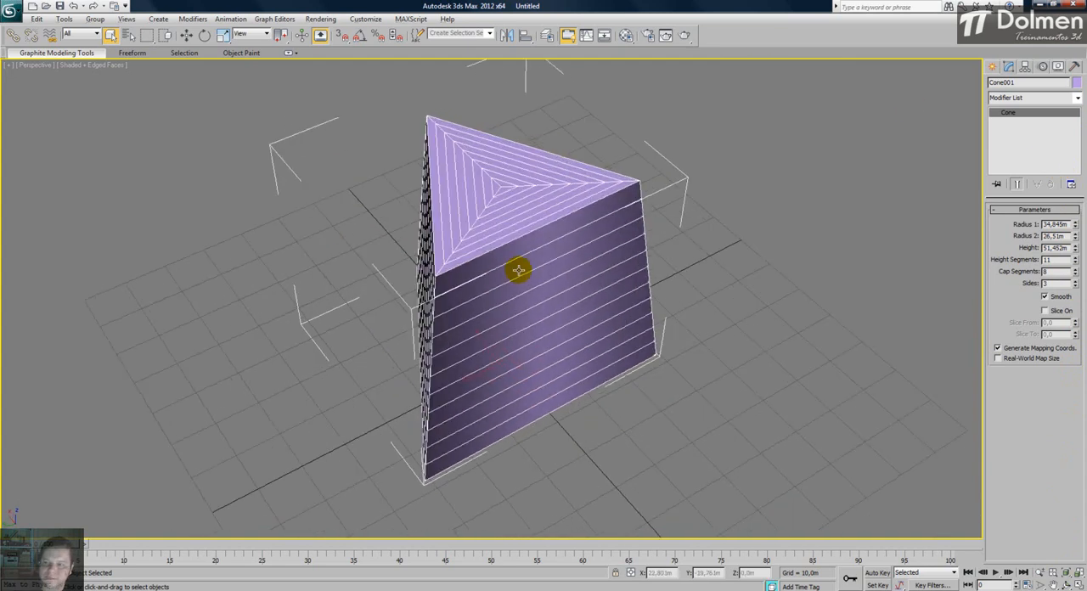
left_click(1076, 282)
middle_click_drag(692, 272, 604, 236, "alt")
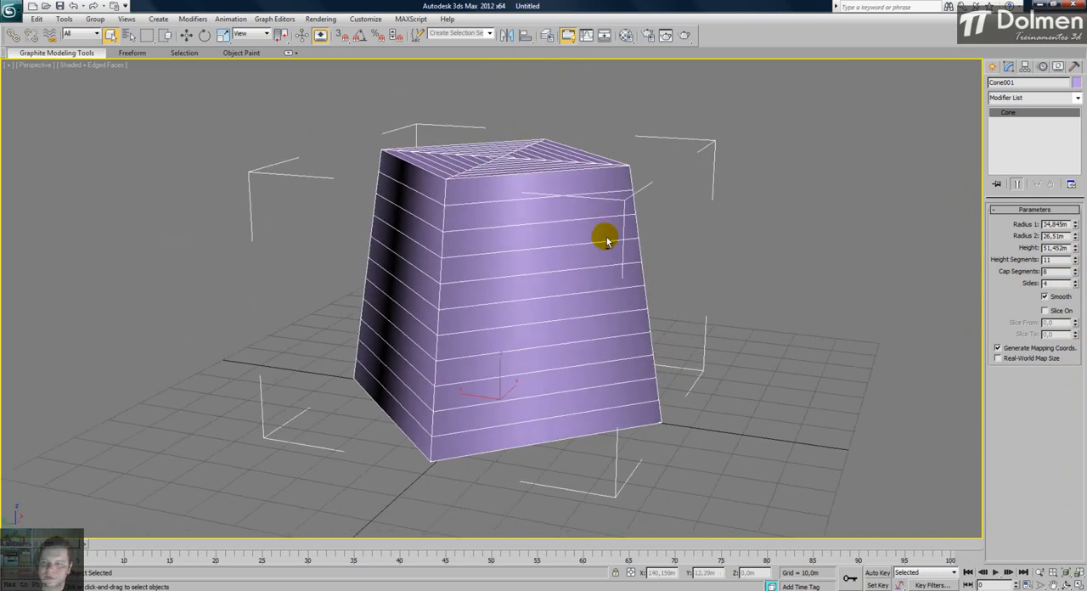
- Raise the cone's number of sides gradually to 53
left_click(1076, 282)
left_click(1076, 282)
left_click(1076, 283)
left_click(1075, 282)
left_click(1075, 282)
left_click(1075, 282)
left_click(1075, 282)
left_click(1075, 282)
left_click(1075, 282)
left_click(1076, 282)
left_click(1075, 282)
left_click(1076, 282)
left_click(1075, 282)
left_click_drag(1076, 276, 1073, 78)
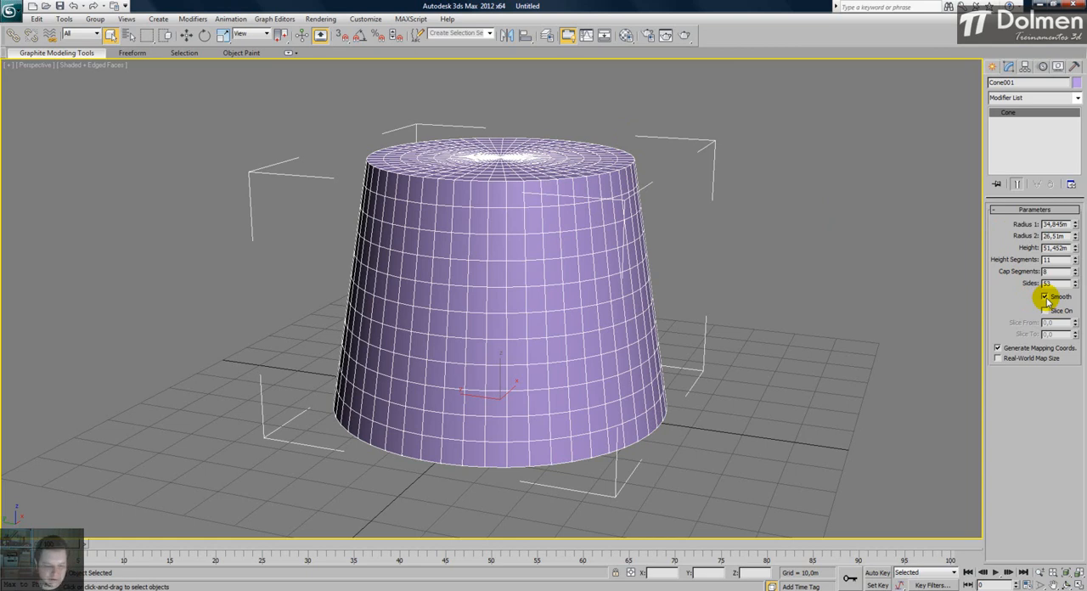
- Hide the edged faces and compare the cone's surface with Smooth off and on, leaving it on
key("F4")
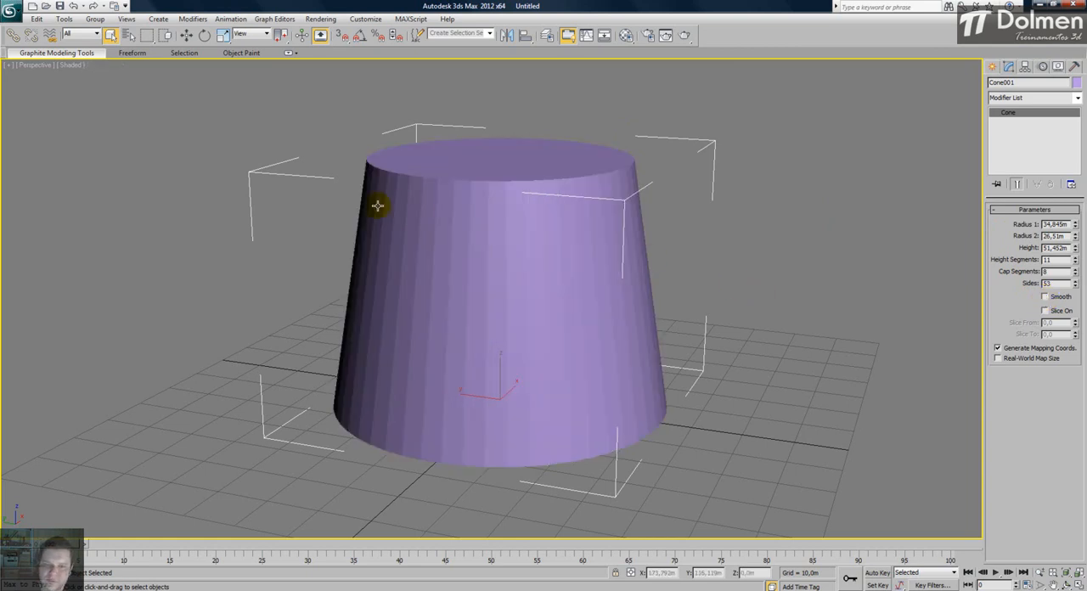
scroll(510, 185, "up", 3)
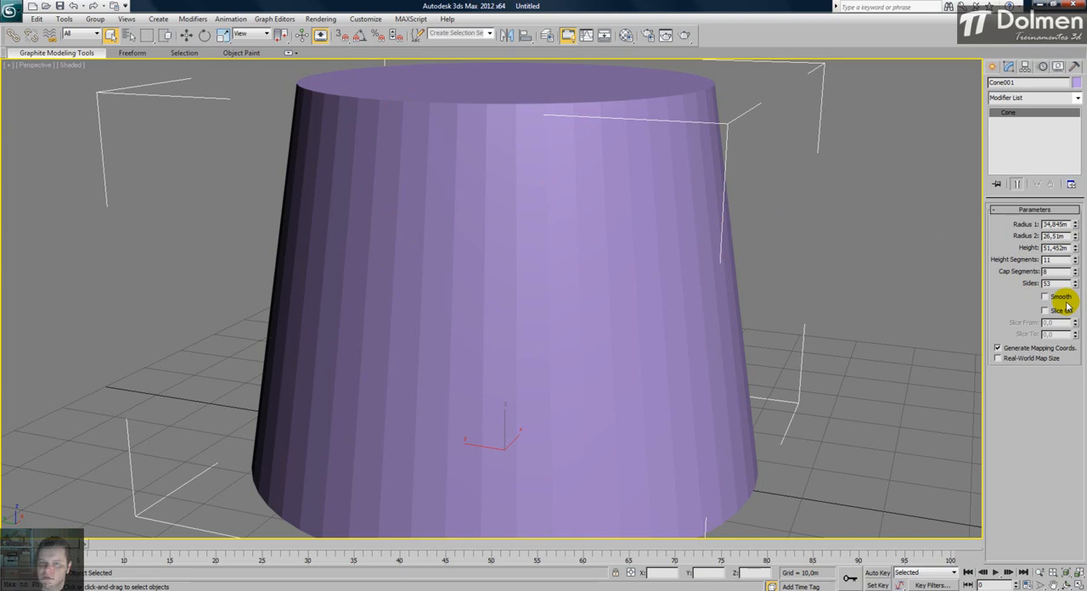
scroll(651, 241, "down", 5)
middle_click_drag(551, 254, 573, 303, "alt")
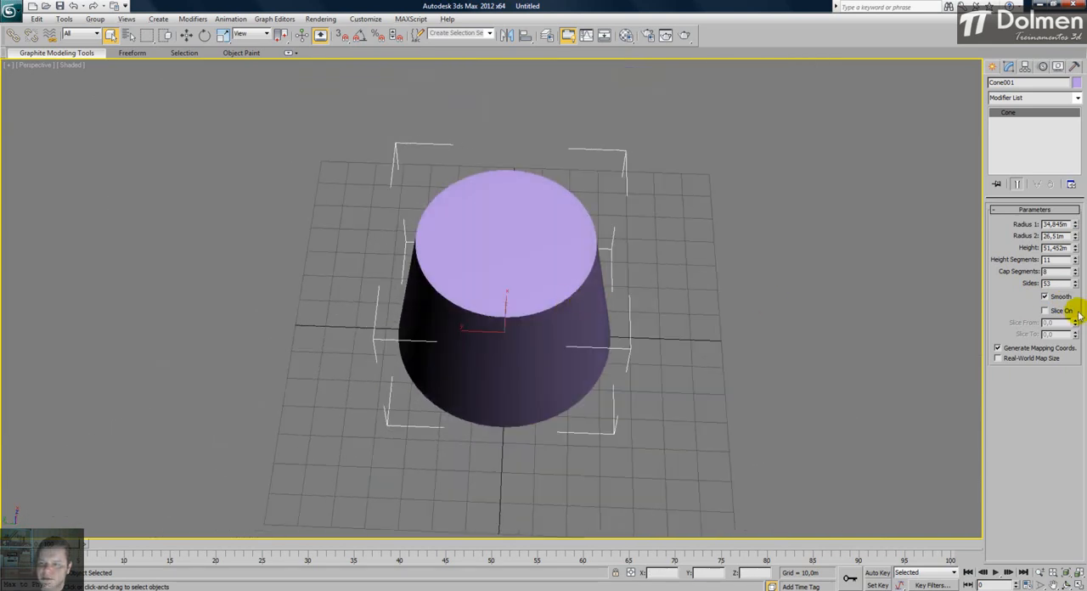
- Enable slicing on the cone with Slice From 167.5 and Slice To -23
left_click_drag(1074, 324, 1056, 194)
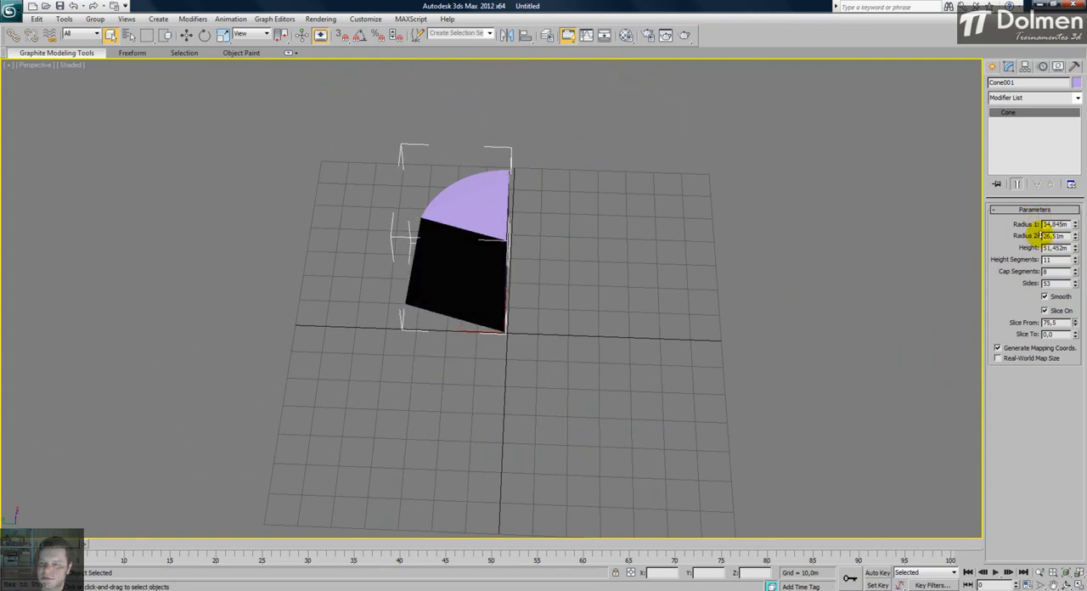
left_click_drag(1038, 242, 1036, 131)
left_click_drag(1075, 333, 1070, 354)
middle_click_drag(565, 276, 563, 261, "alt")
- Restore the four-viewport layout, delete the sliced cone and return the views to their default framing
key("alt+w")
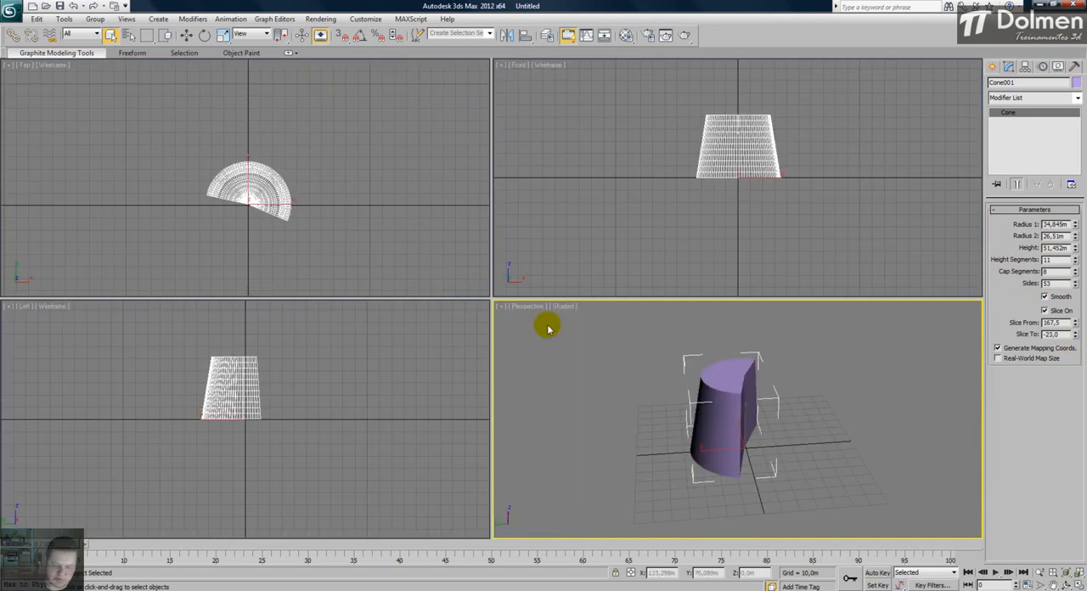
key("Delete")
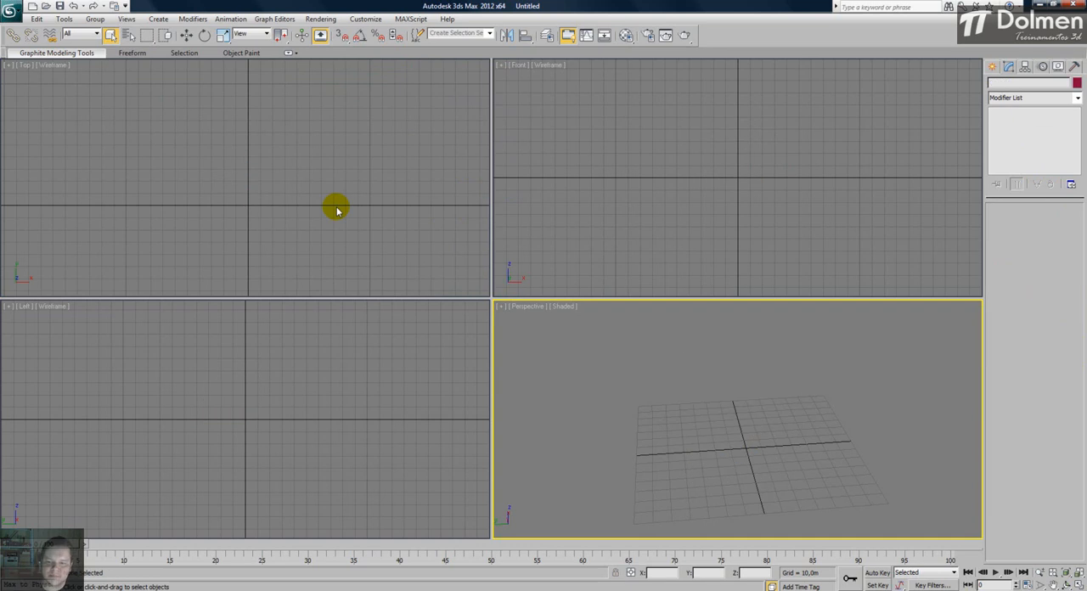
key("ctrl+shift+z")
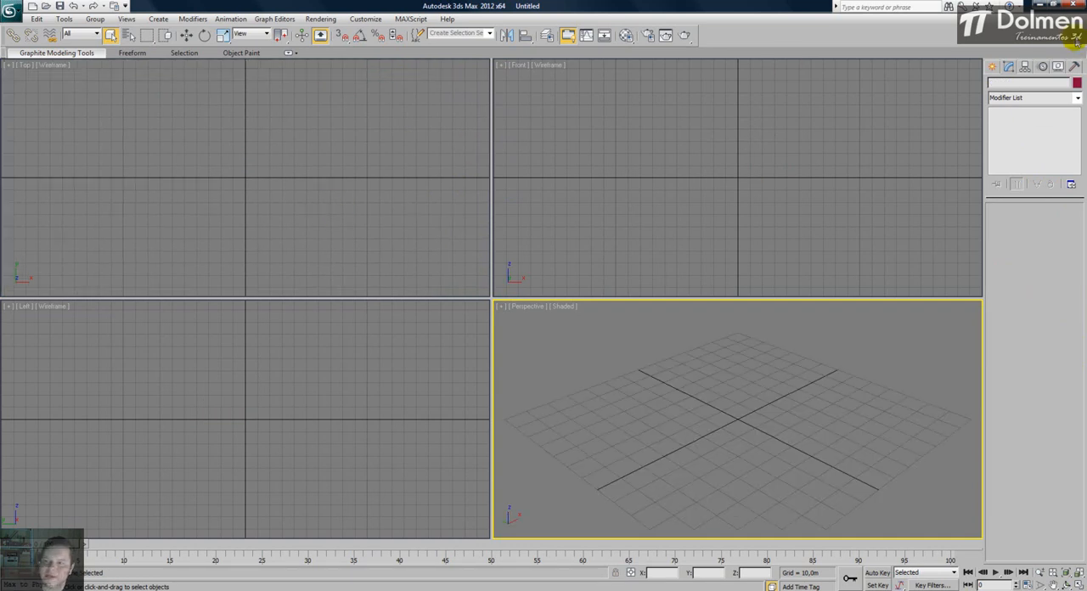
- Create a GeoSphere at the origin in the Top viewport with a radius of about 36.4 m and 5 segments
left_click(992, 68)
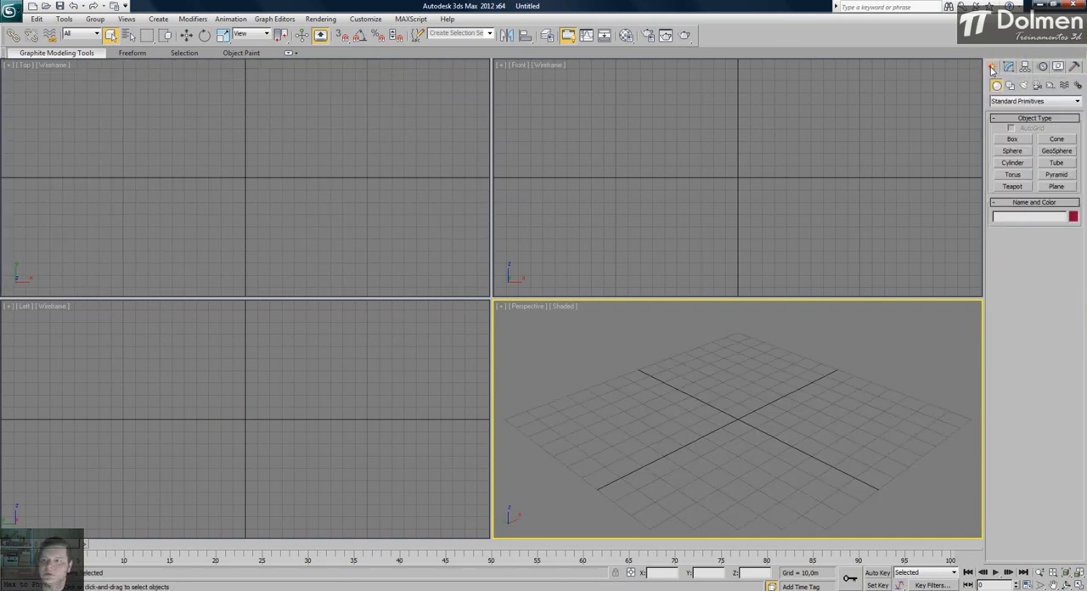
left_click(1058, 153)
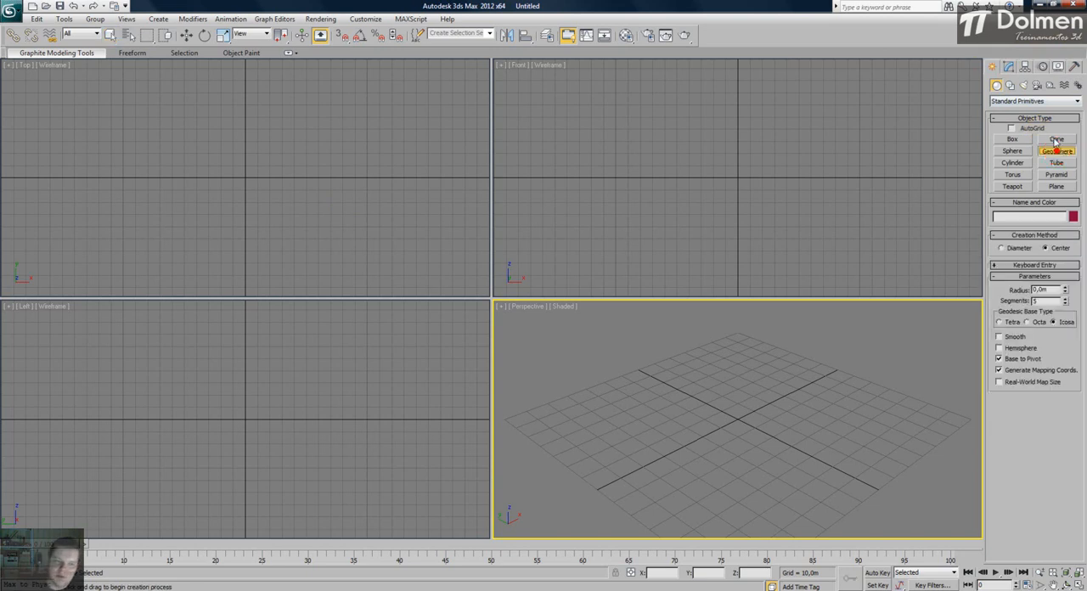
left_click_drag(243, 178, 248, 133)
middle_click_drag(759, 377, 757, 446)
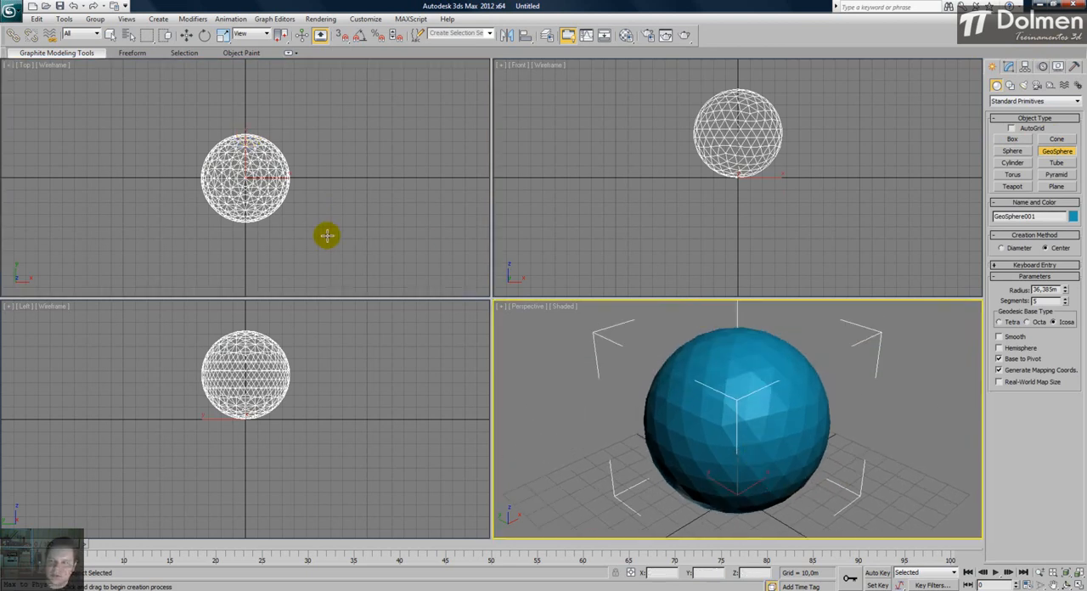
- Create a standard sphere of slightly smaller size beside the GeoSphere along the X axis in the Top viewport
left_click(1012, 150)
left_click_drag(367, 178, 378, 135)
right_click(269, 123)
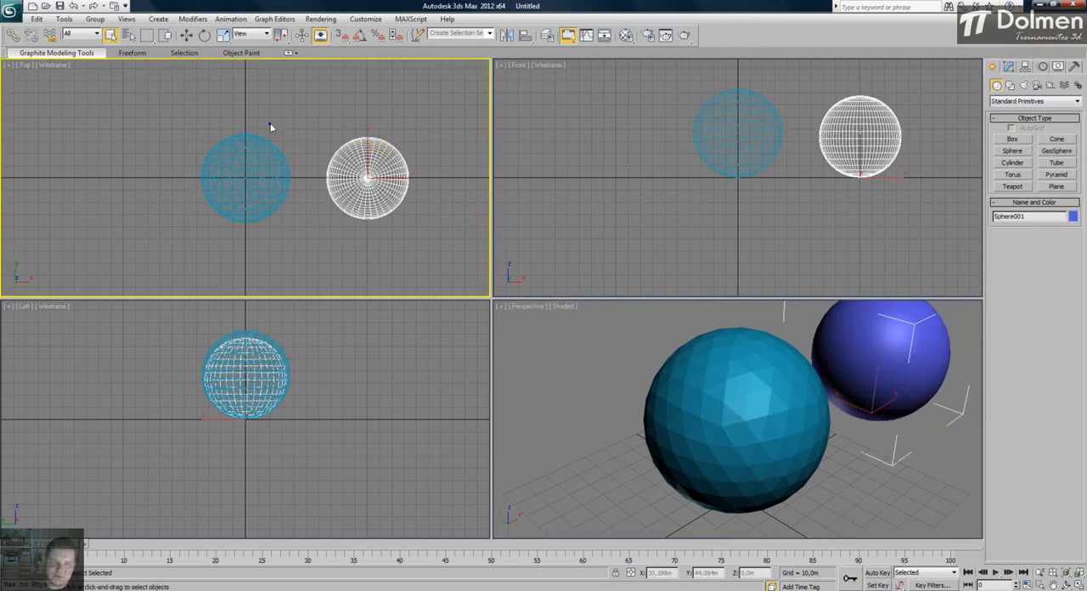
- Compare the face layout of the GeoSphere and the standard sphere in a maximized Perspective view with edged faces shown
left_click(304, 113)
middle_click_drag(321, 177, 312, 181)
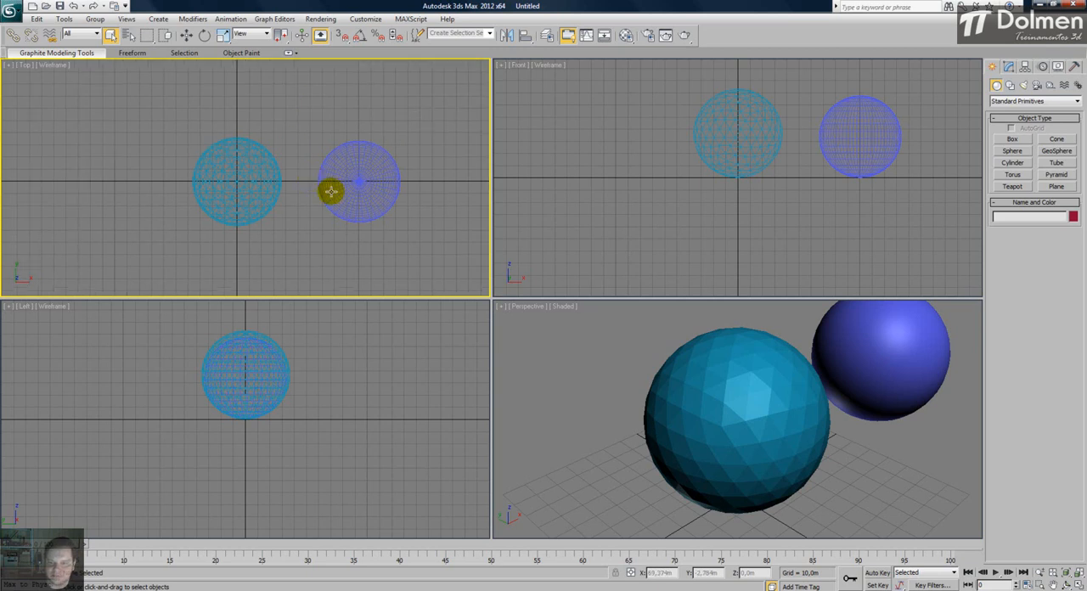
left_click(636, 350)
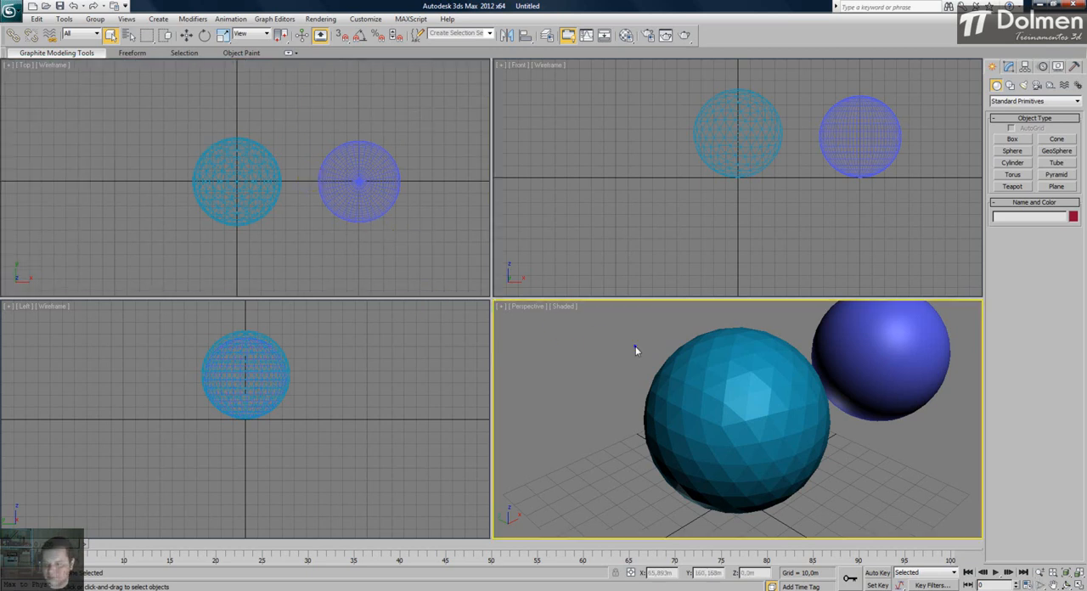
key("alt+w")
key("F4")
middle_click_drag(751, 312, 620, 356, "alt")
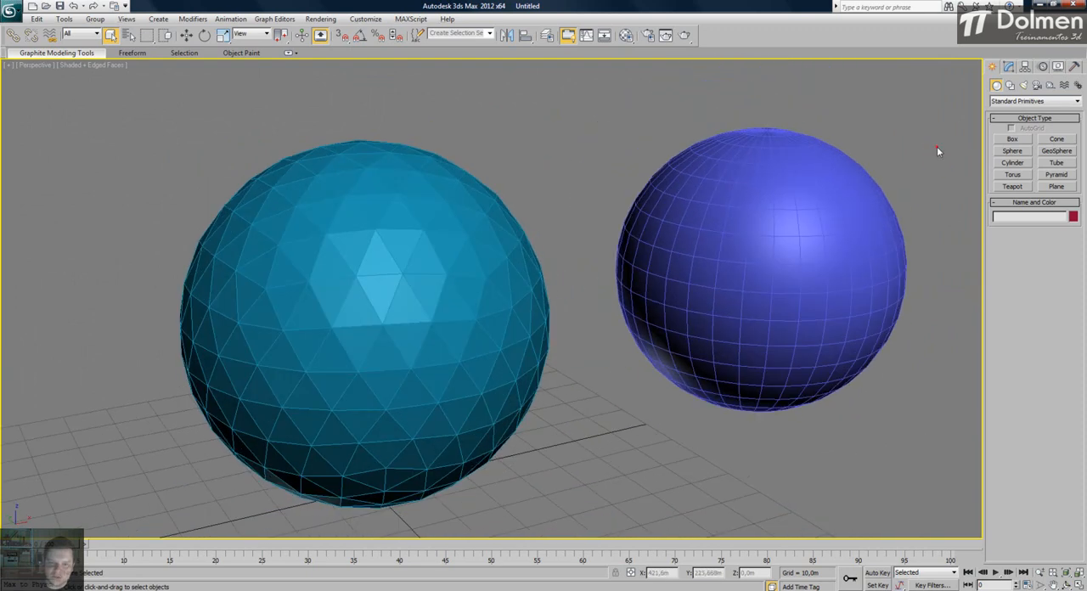
left_click_drag(218, 314, 219, 314)
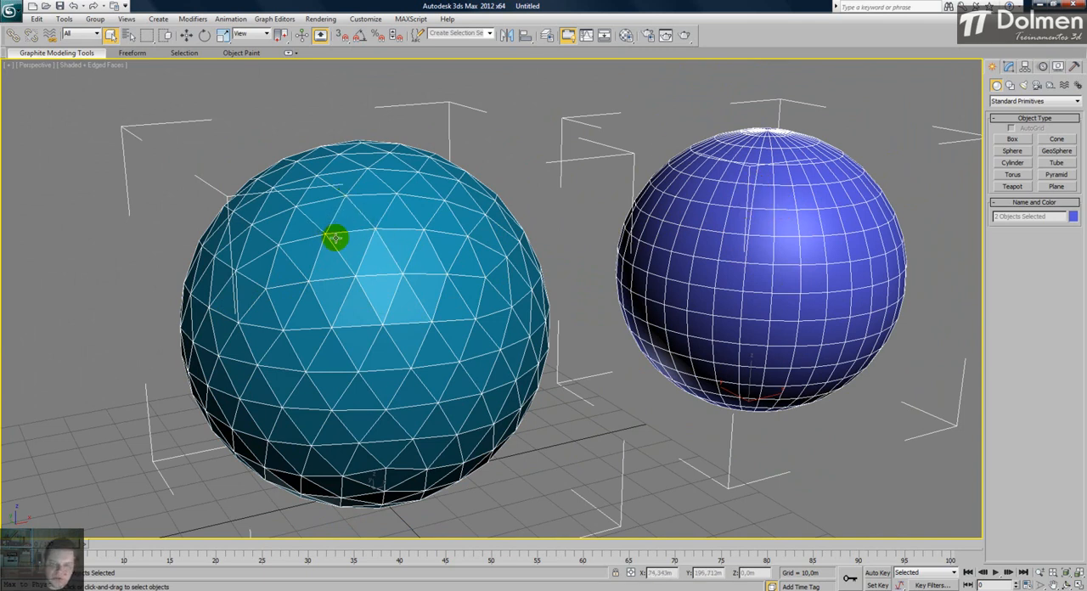
left_click(522, 95)
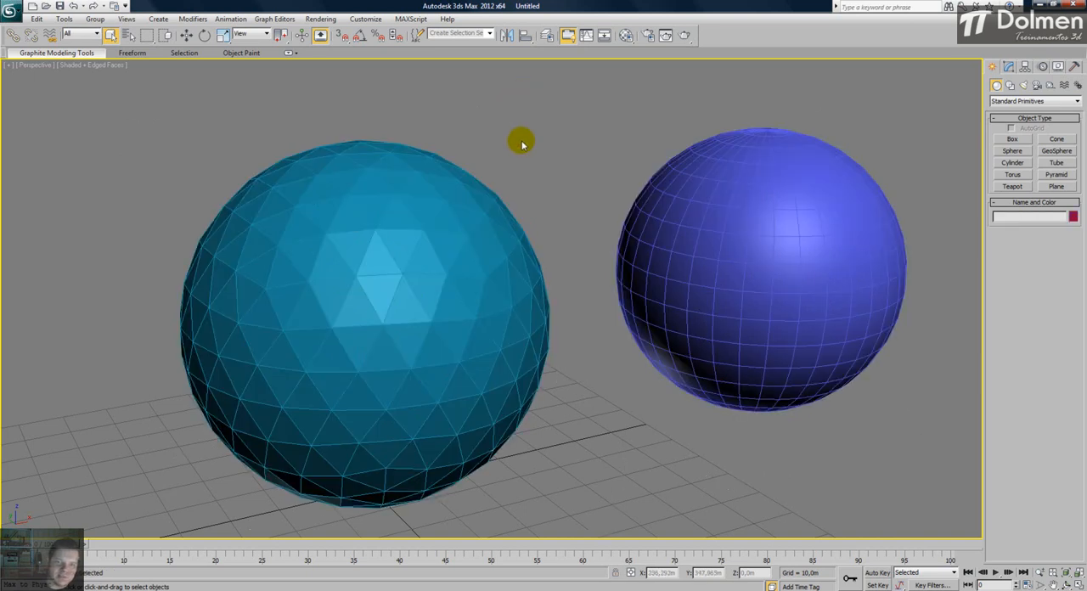
- Delete the standard sphere and select the GeoSphere, centring it in the Perspective view
left_click(405, 198)
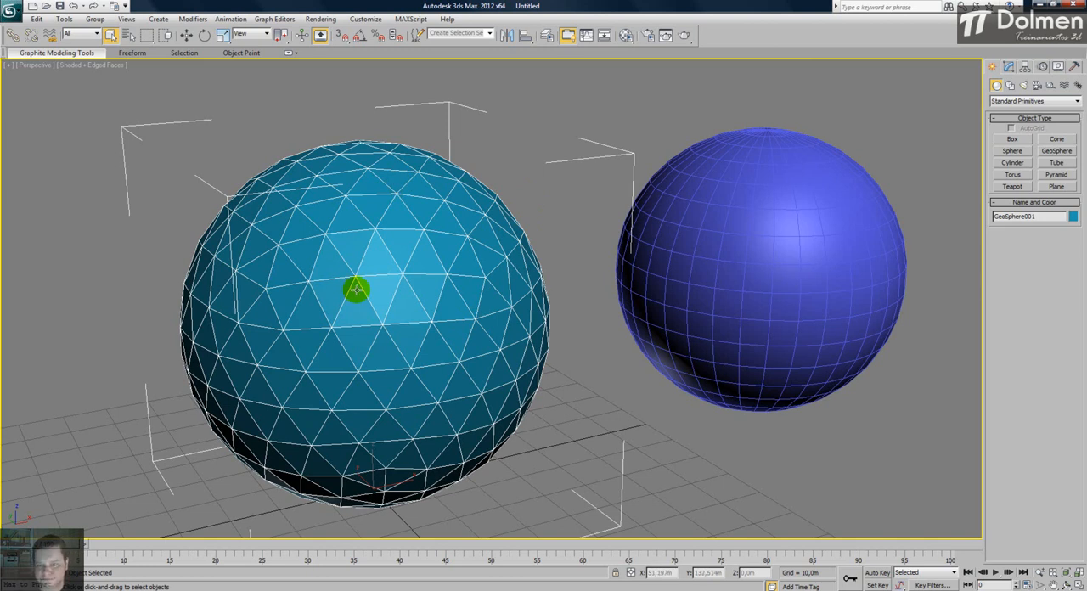
left_click(752, 207)
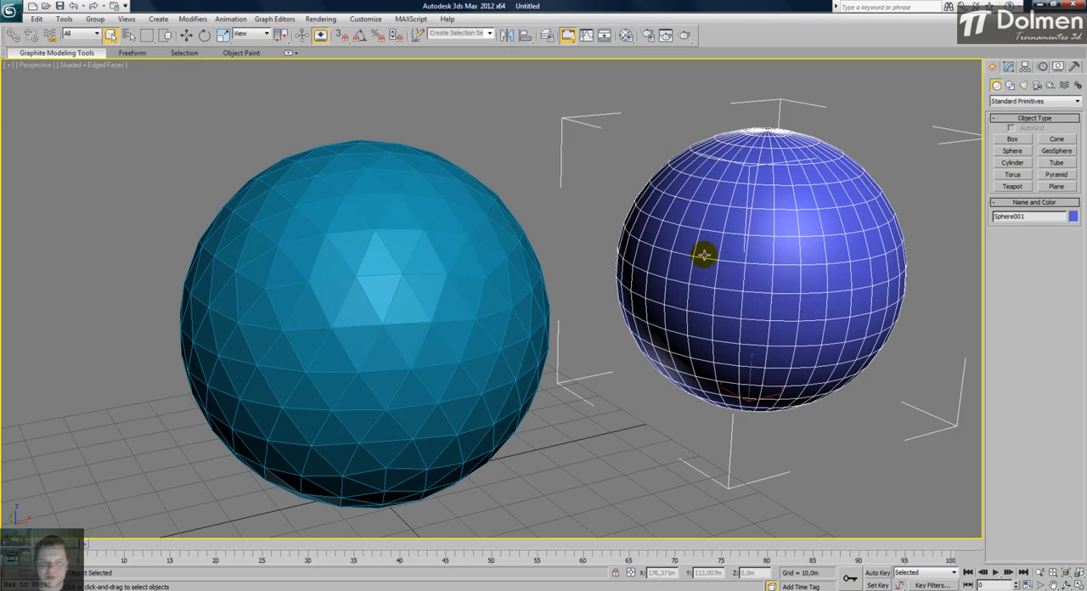
key("Delete")
left_click(472, 279)
middle_click_drag(472, 279, 668, 273)
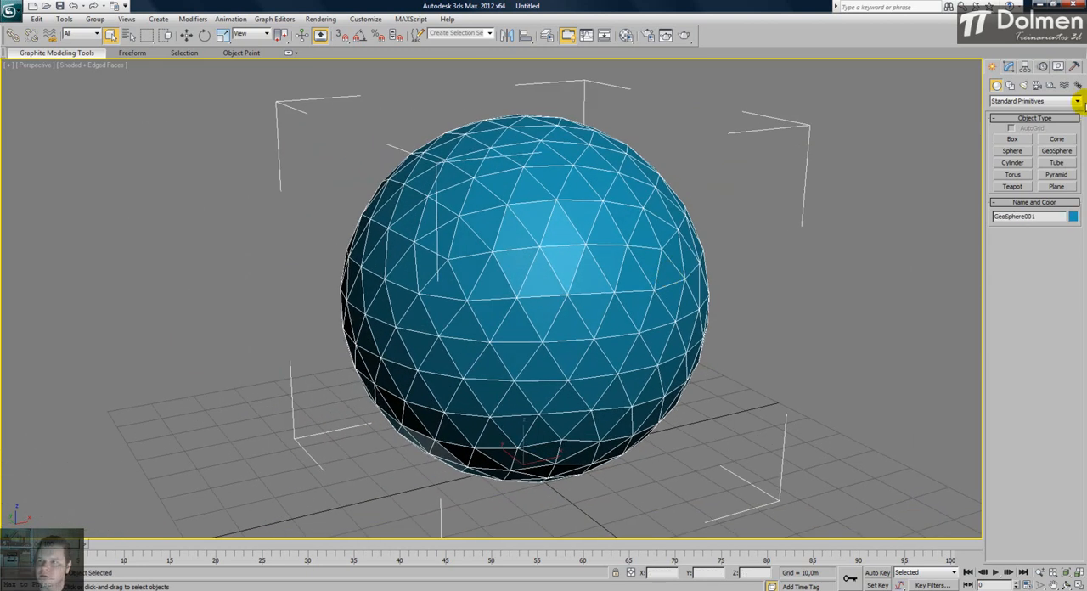
- Set the GeoSphere's radius to about 26.9 m and its segments to 9
left_click(1011, 67)
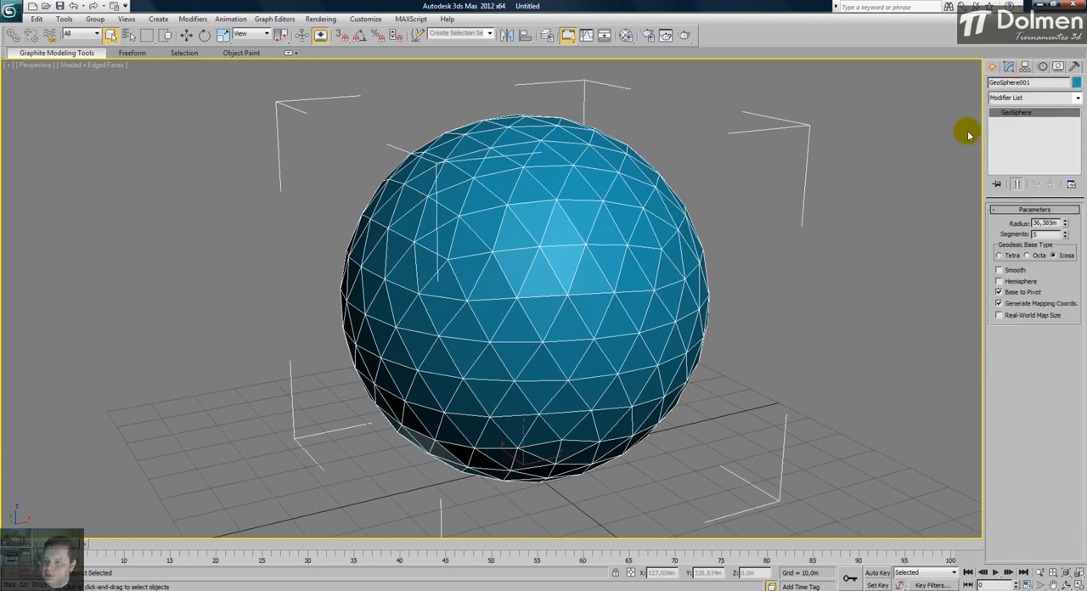
mouse_move(1064, 224)
left_mouse_down()
mouse_move(1068, 258)
mouse_move(1064, 200)
mouse_move(1065, 238)
left_mouse_up()
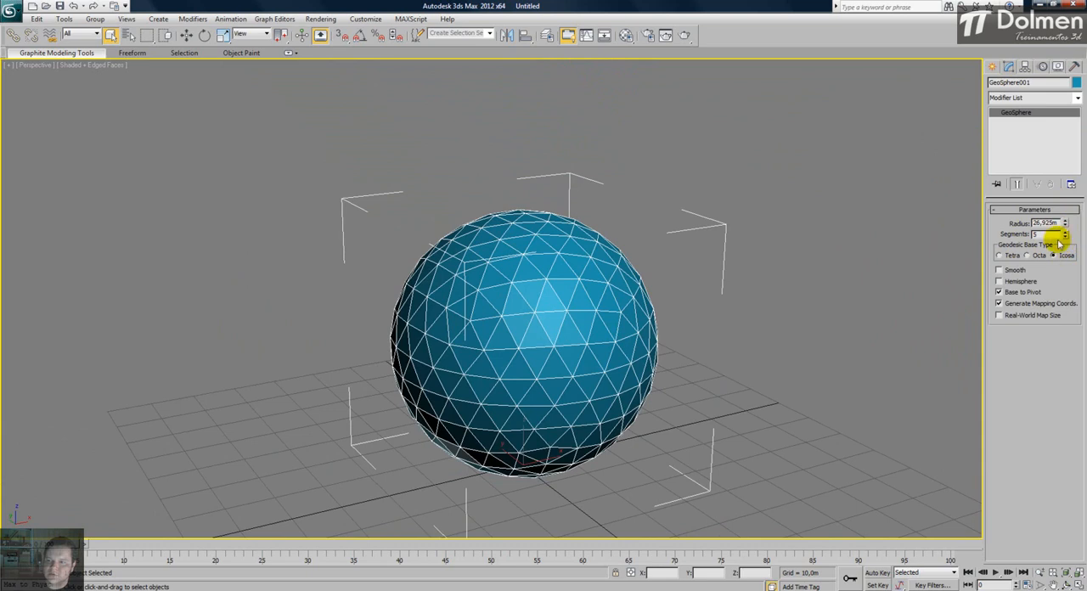
left_click(1067, 235)
left_click(1067, 234)
left_click(1067, 235)
left_click(1067, 235)
left_click(1067, 235)
left_click(1067, 234)
left_click(1067, 235)
left_click(1067, 234)
scroll(521, 235, "up", 4)
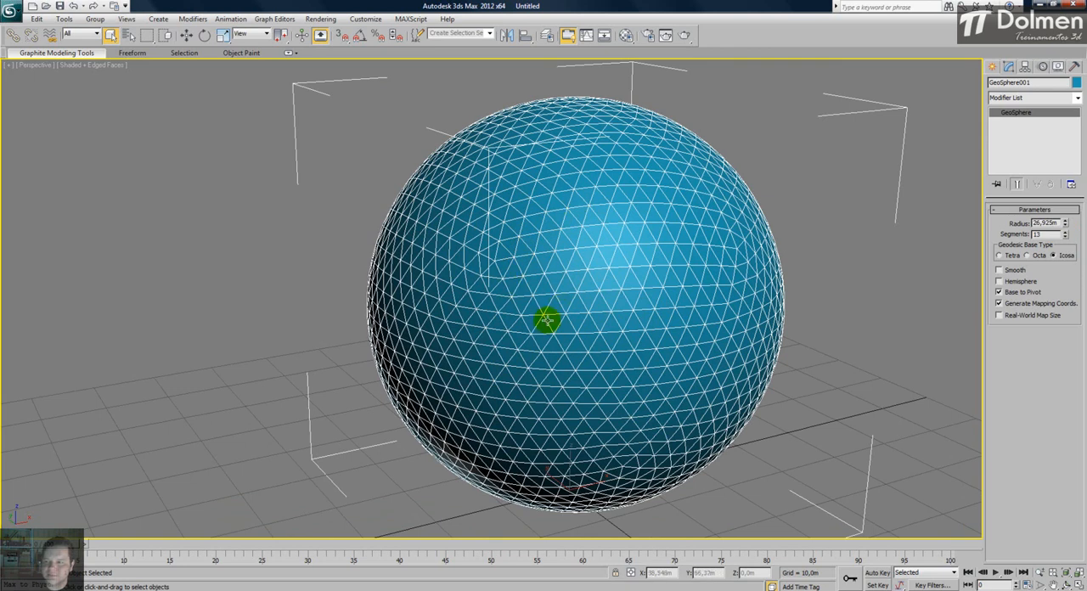
left_click(1066, 237)
left_click(1066, 237)
left_click(1066, 237)
left_click(1066, 237)
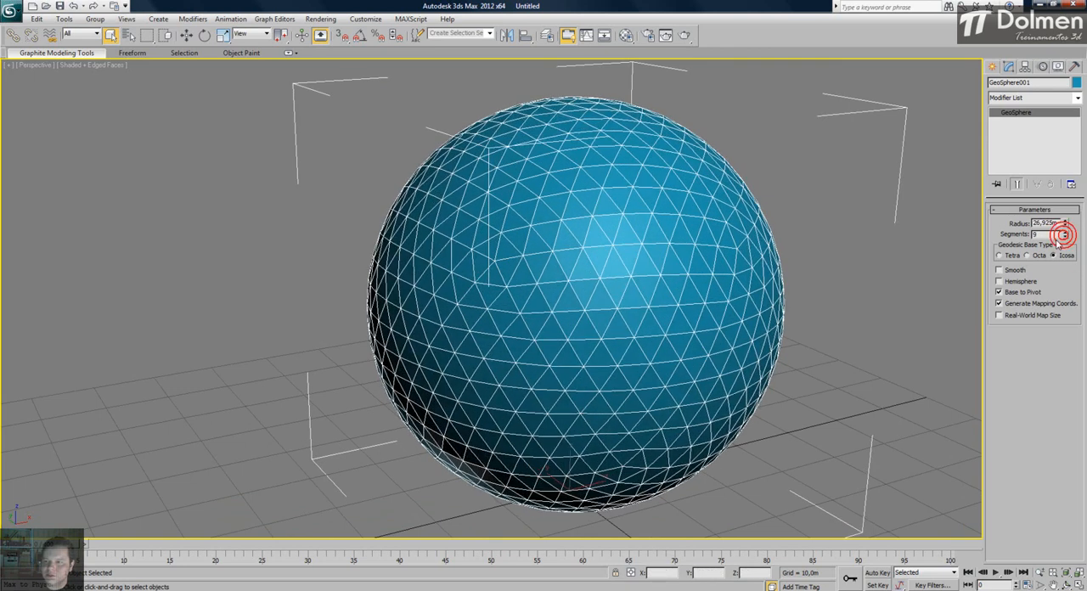
- Try the Tetra and Octa geodesic base types on the GeoSphere and return it to Icosa
left_click(1000, 256)
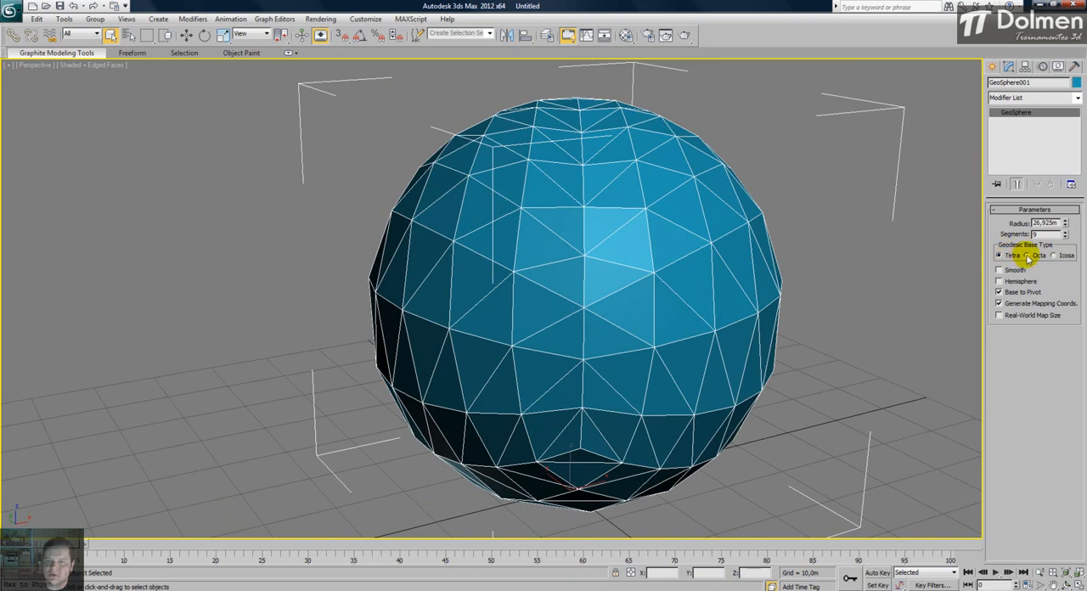
left_click(1028, 256)
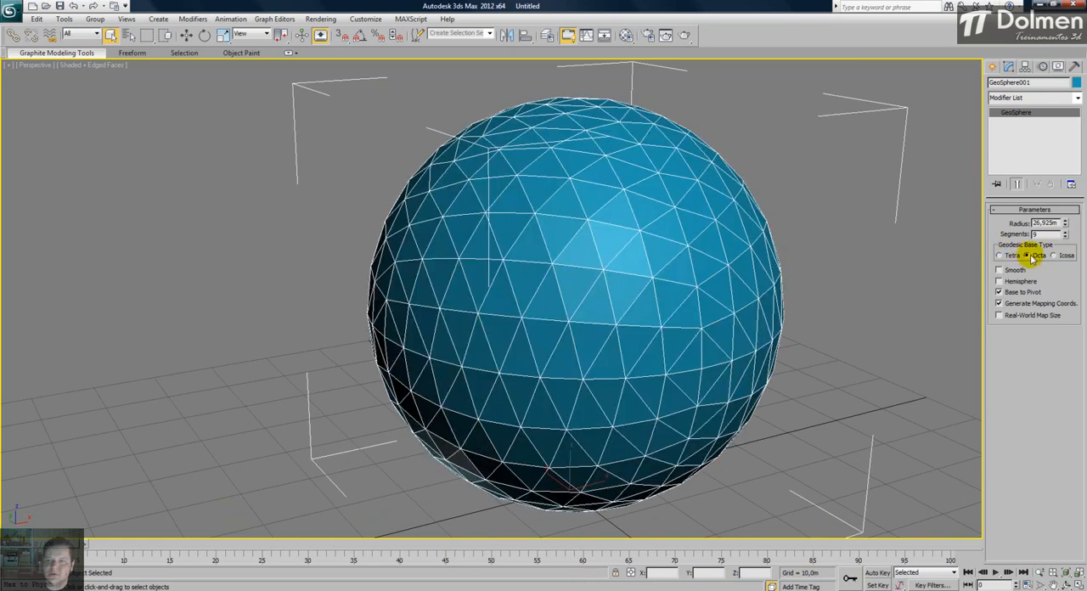
left_click(1054, 257)
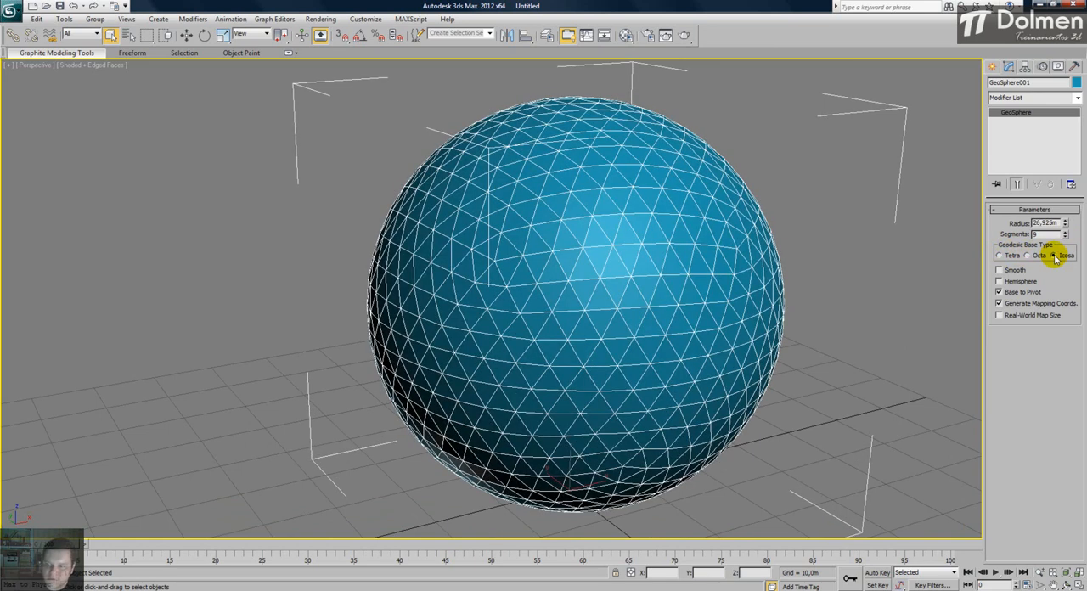
- Examine the GeoSphere's facets from several angles with the Tetra, Octa and Icosa base types in turn
left_click(1000, 256)
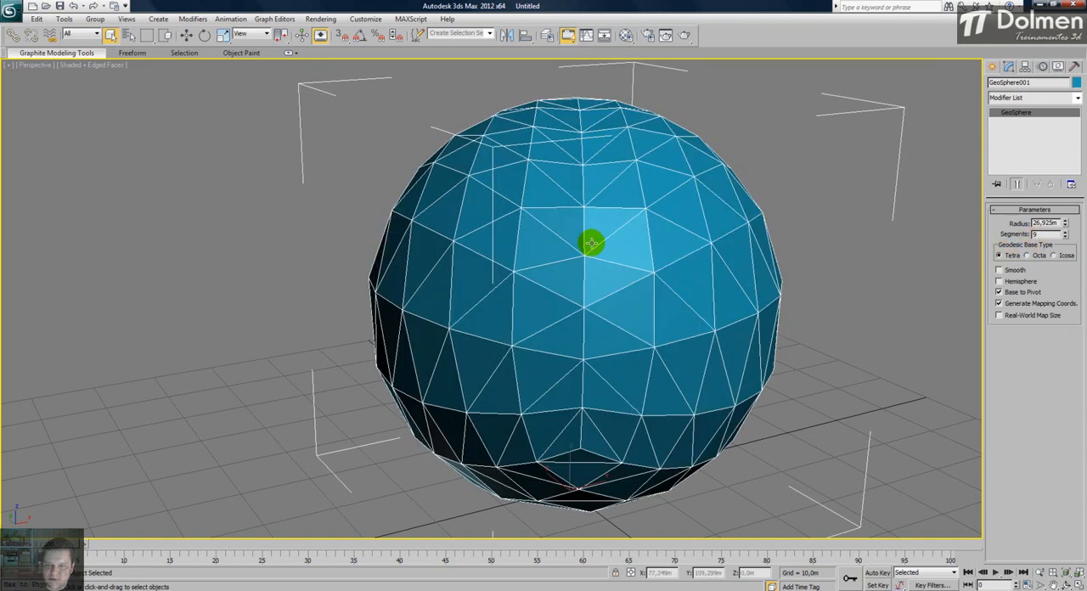
middle_click_drag(617, 214, 621, 243, "alt")
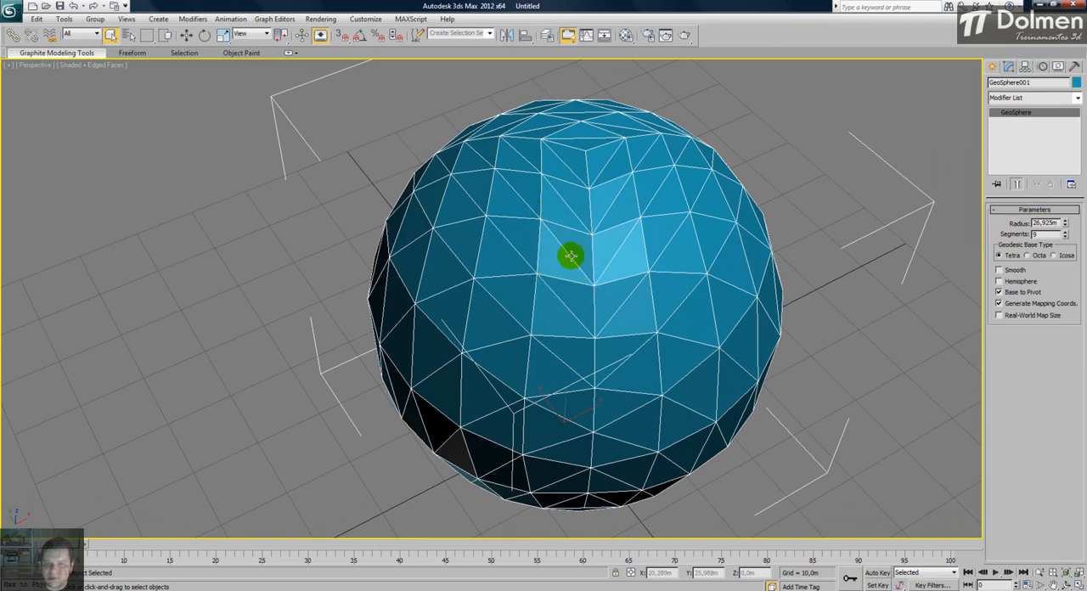
middle_click_drag(597, 283, 572, 294, "alt")
middle_click_drag(607, 261, 562, 258, "alt")
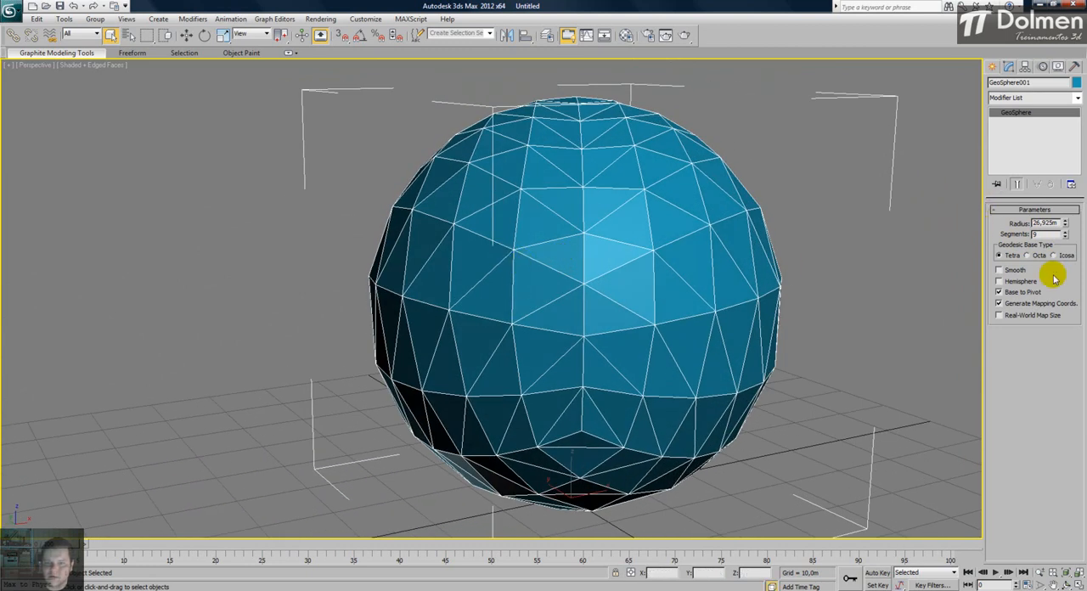
left_click(1028, 255)
middle_click_drag(600, 200, 612, 224, "alt")
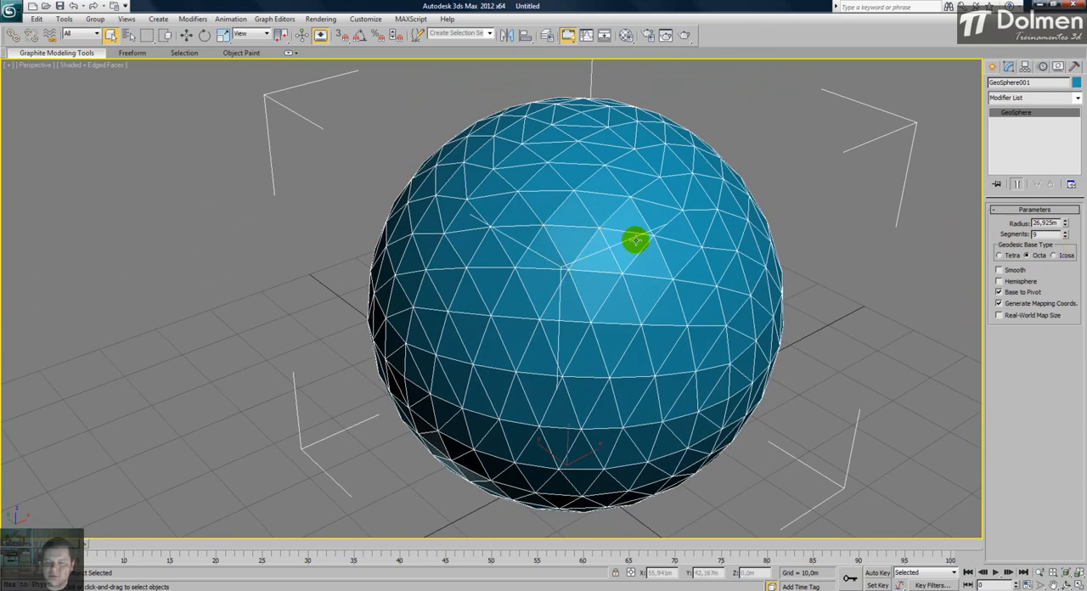
left_click(1053, 255)
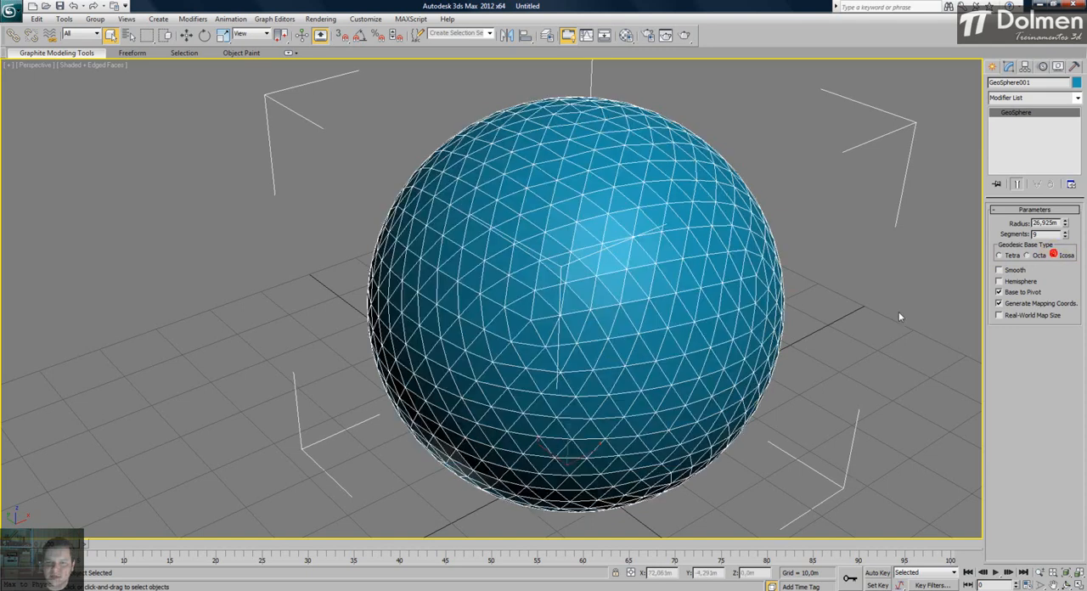
mouse_move(600, 263)
middle_mouse_down("alt")
mouse_move(631, 238)
mouse_move(606, 267)
middle_mouse_up("alt")
middle_click_drag(694, 220, 667, 215, "alt")
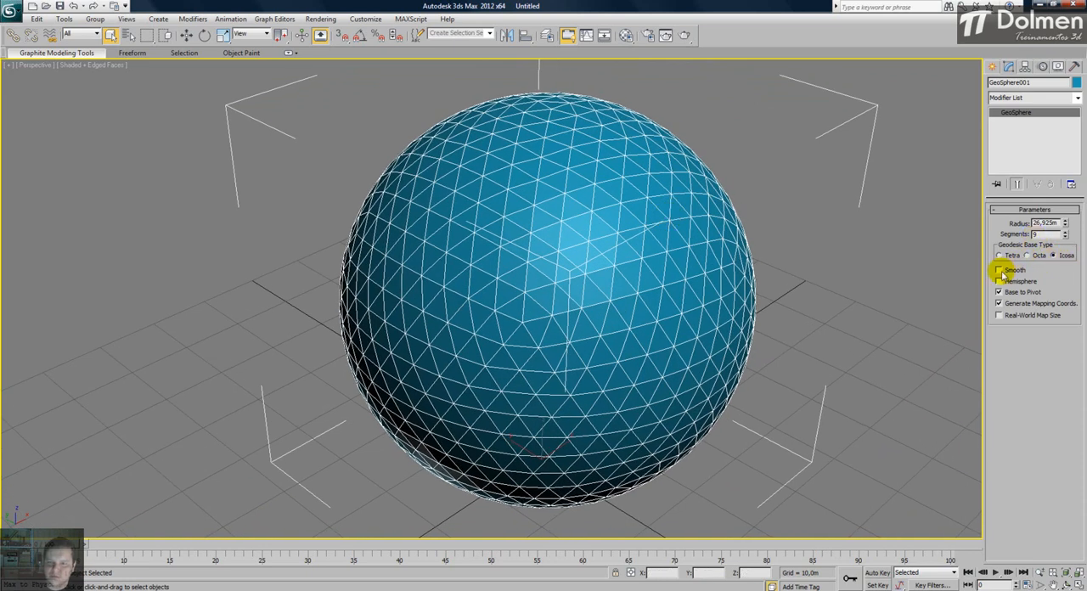
- Hide the edged faces, compare smoothed and faceted shading, and set the GeoSphere to 5 segments with Smooth enabled
key("F4")
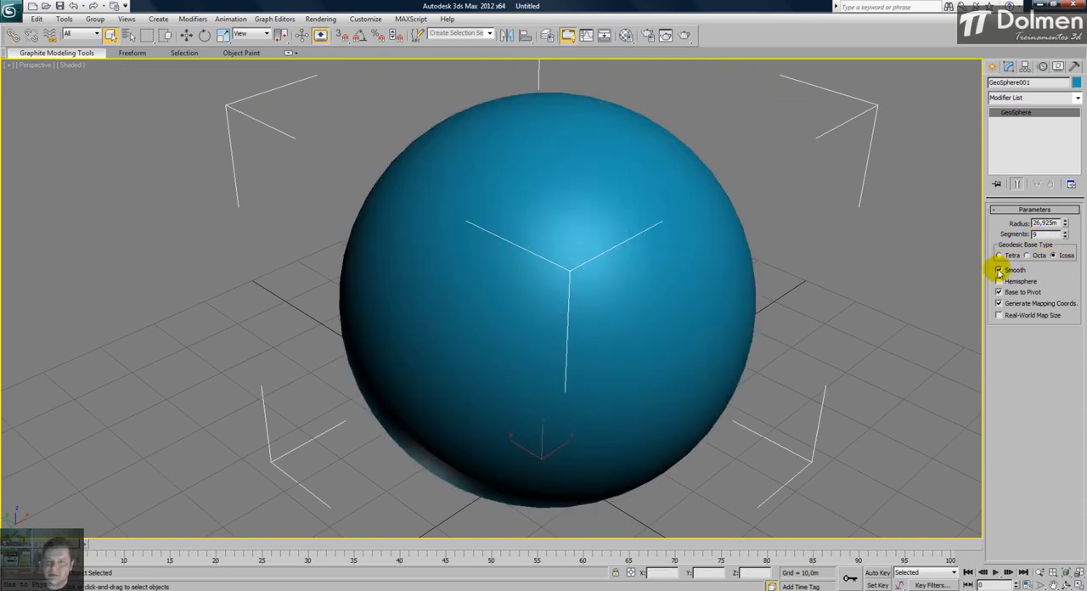
left_click(999, 270)
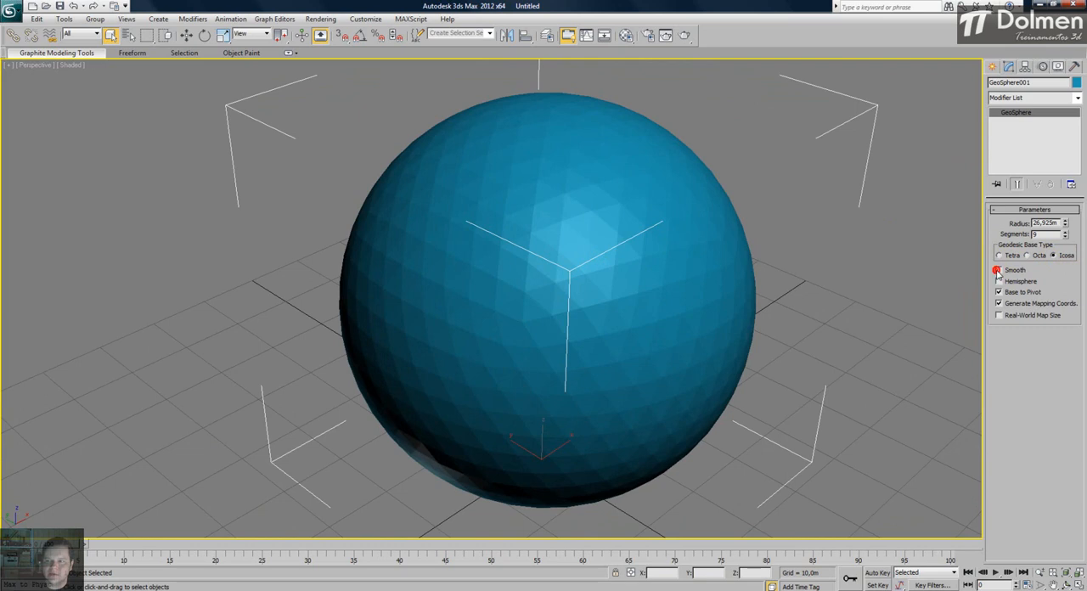
left_click(1065, 238)
left_click(1065, 238)
left_click(1065, 238)
left_click(1066, 237)
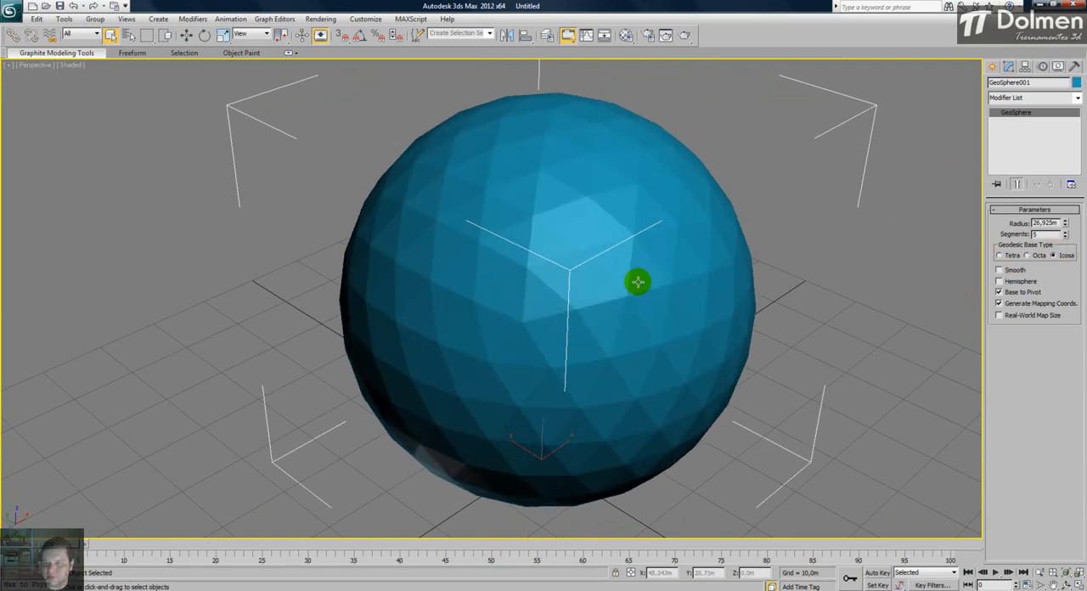
left_click(1013, 271)
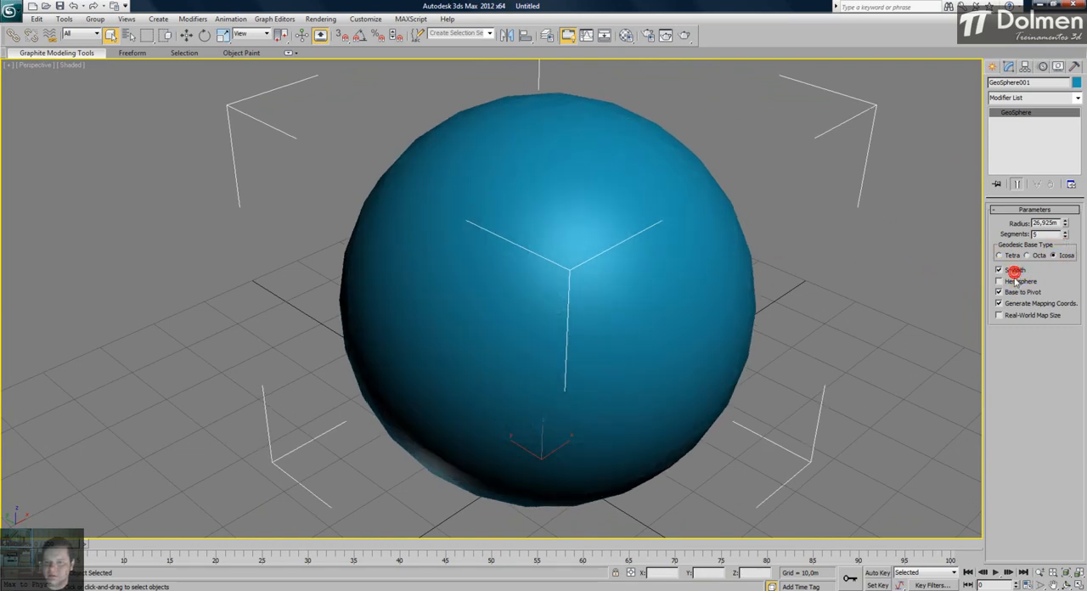
- Restore the four-viewport layout and compare the GeoSphere with Hemisphere on and off, leaving it a full sphere
left_click(1015, 283)
left_click(1077, 585)
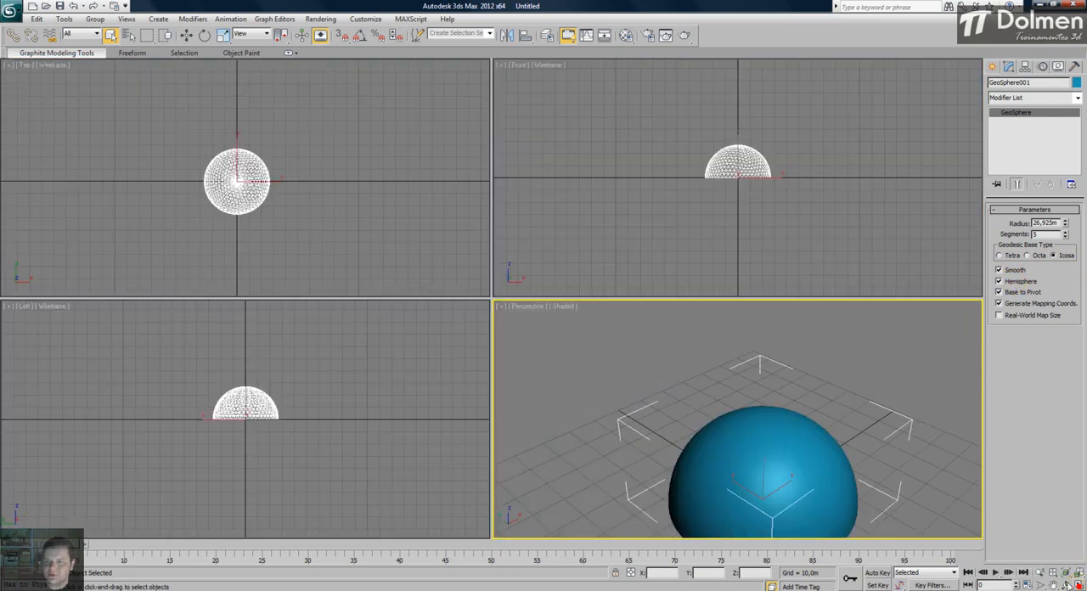
left_click(1012, 283)
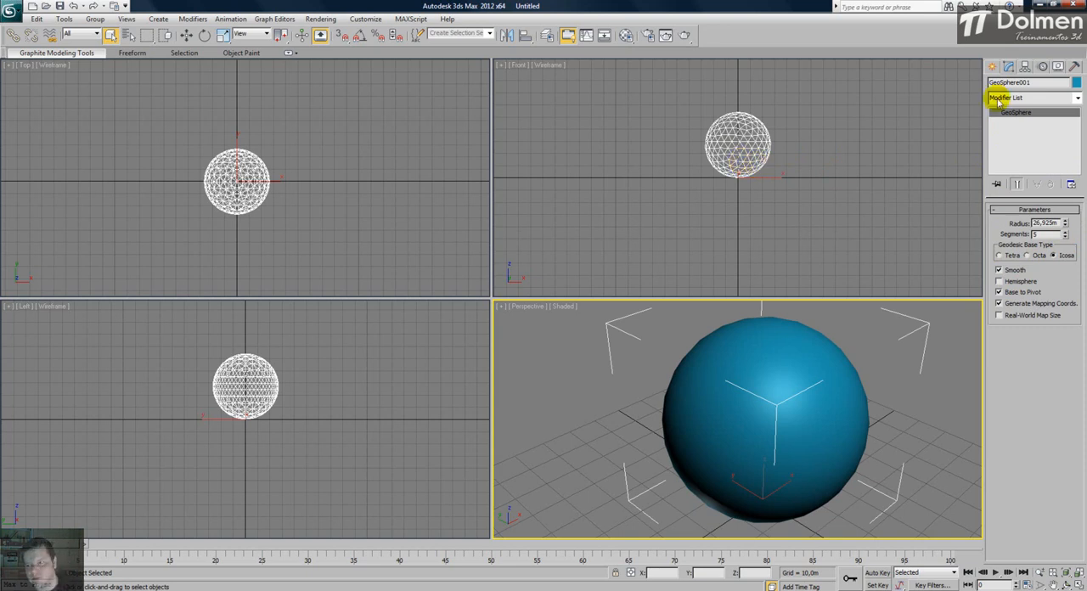
left_click(1002, 282)
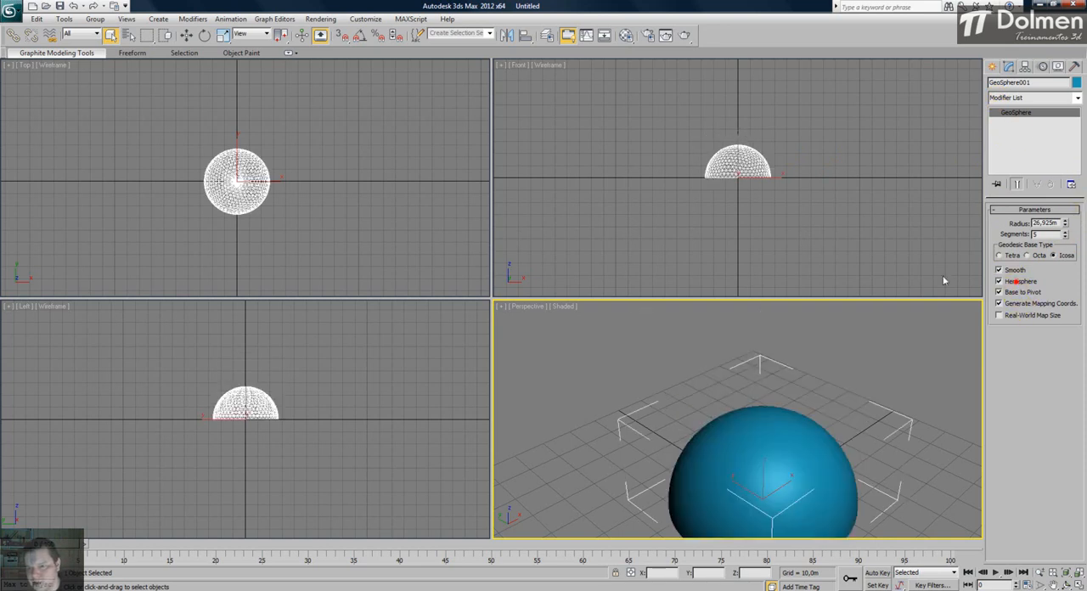
middle_click_drag(788, 400, 721, 338)
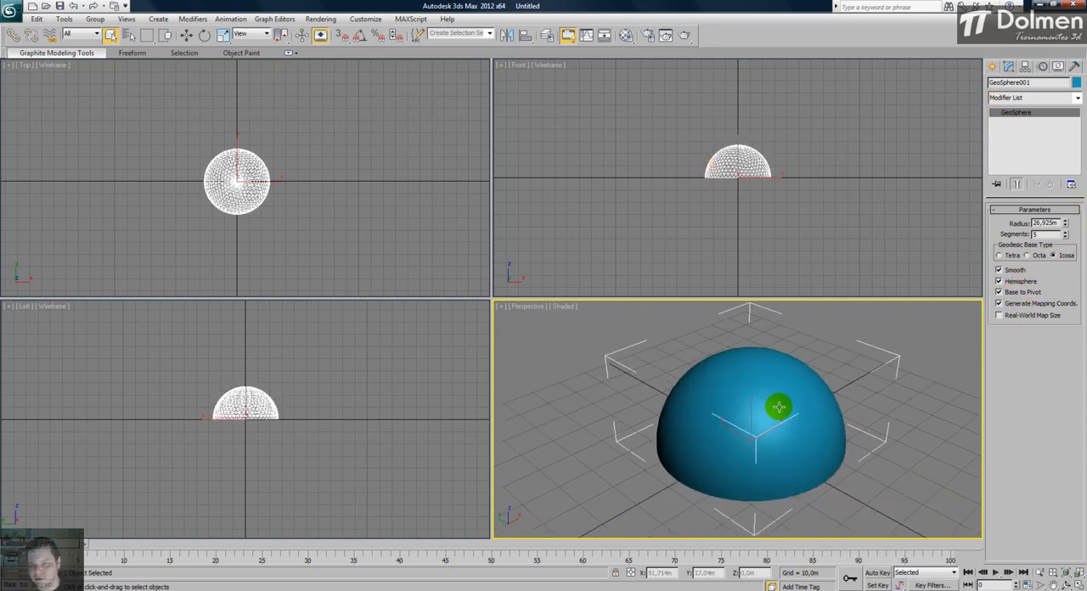
middle_click_drag(779, 425, 813, 419, "alt")
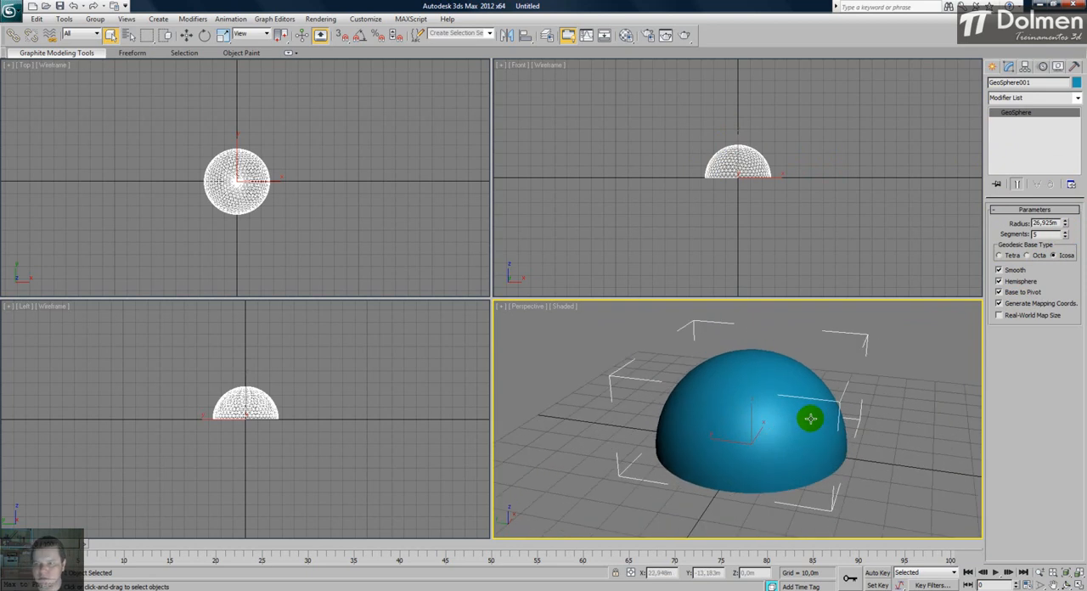
left_click(1010, 282)
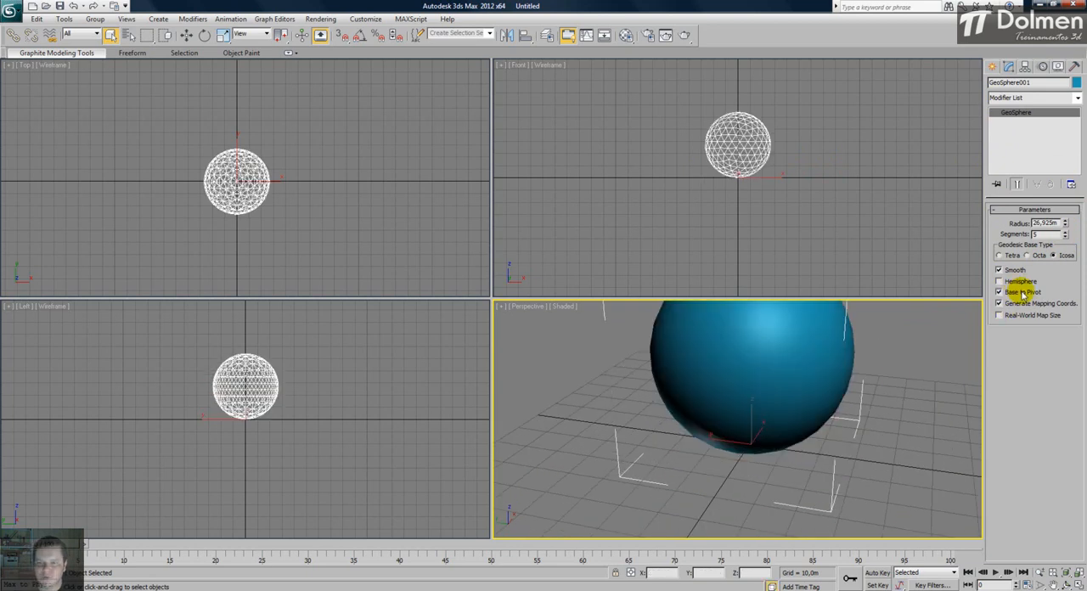
- Compare the GeoSphere's position relative to its pivot with Base to Pivot on and off, leaving it off
left_click(1022, 292)
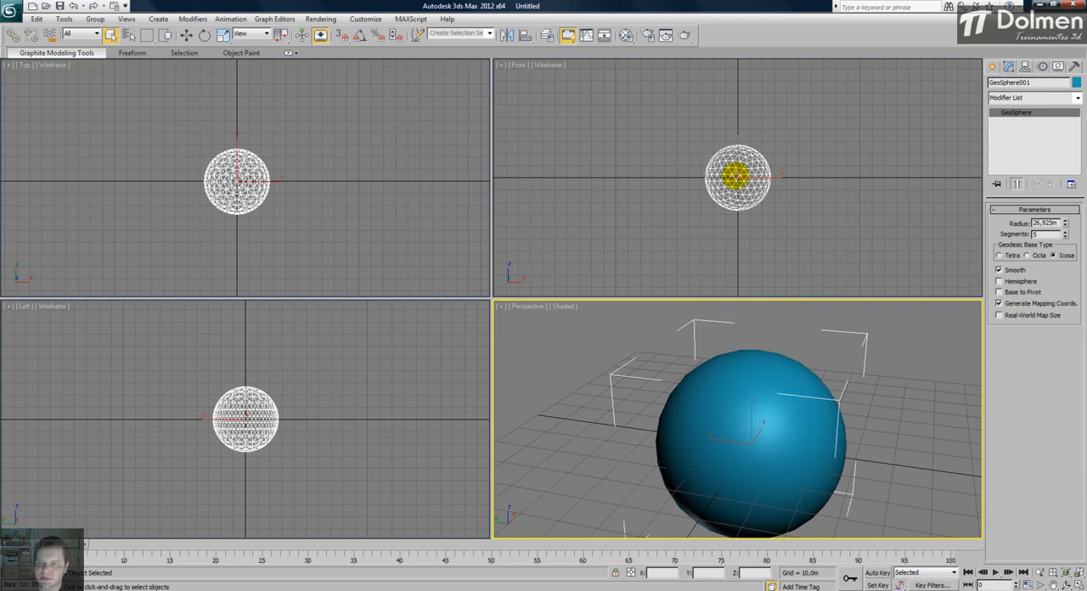
scroll(735, 174, "up", 3)
scroll(735, 174, "down", 2)
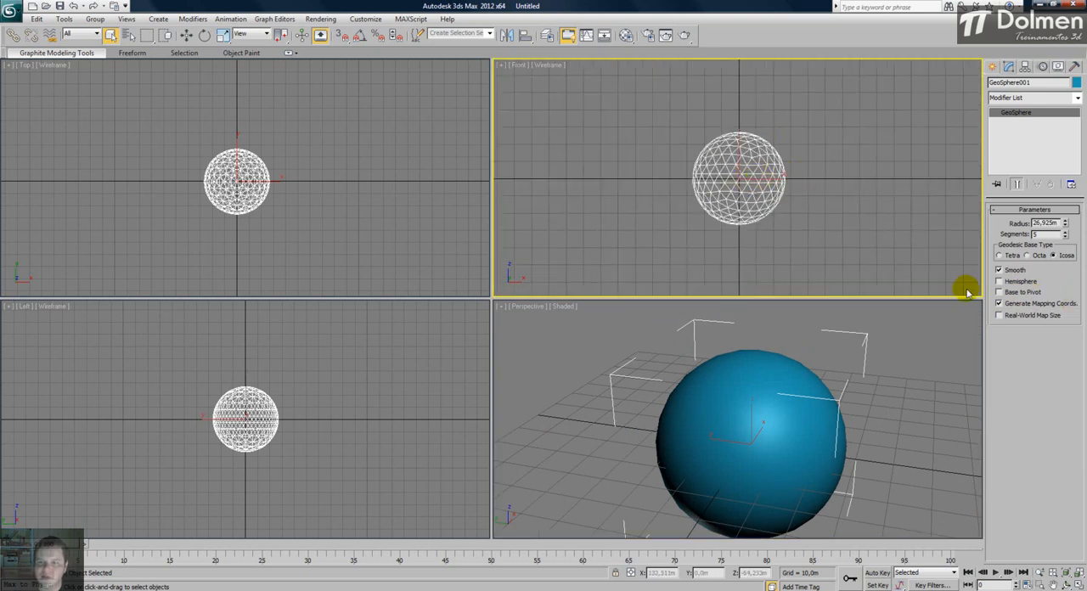
left_click(1023, 292)
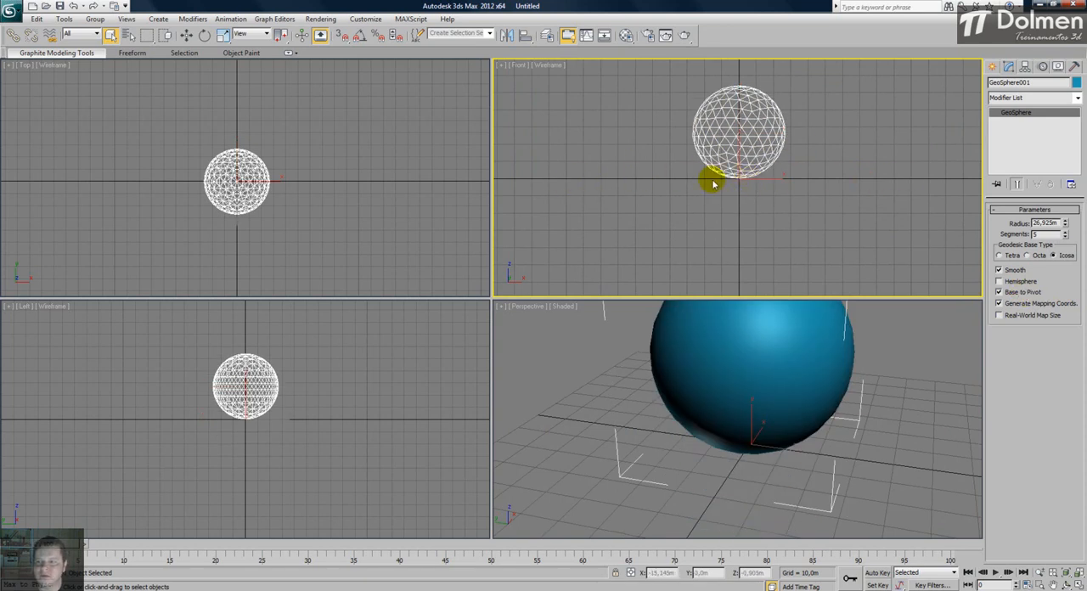
left_click(1021, 292)
- Try the GeoSphere's Hemisphere and Smooth options once more, restoring the smoothed full sphere
left_click(999, 281)
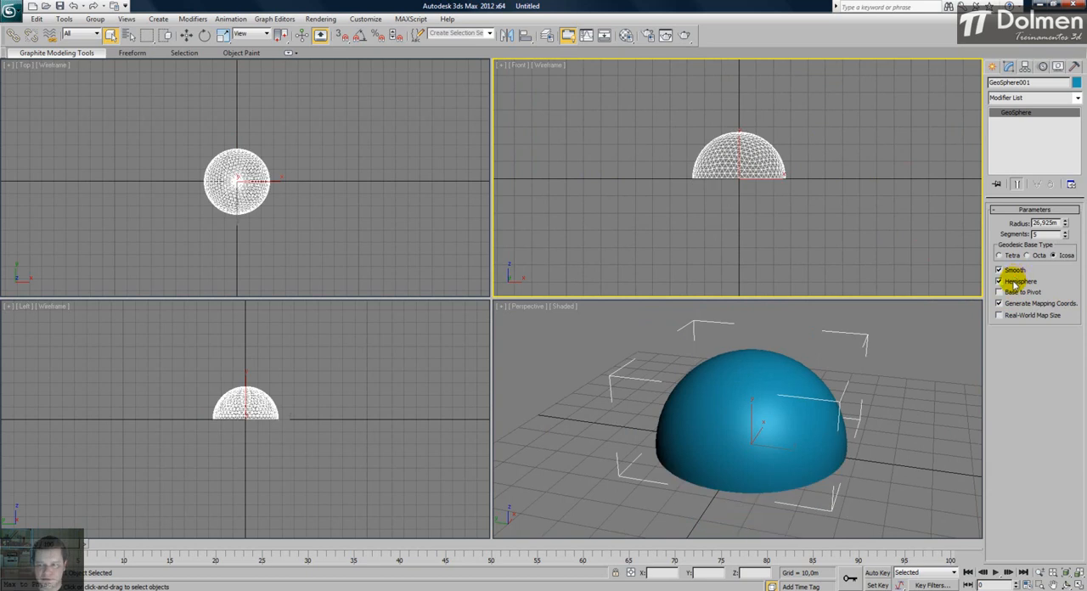
left_click(1013, 283)
left_click(1015, 271)
left_click(1014, 271)
- Delete the GeoSphere and return all viewports to their default framing
middle_click_drag(755, 427, 749, 411)
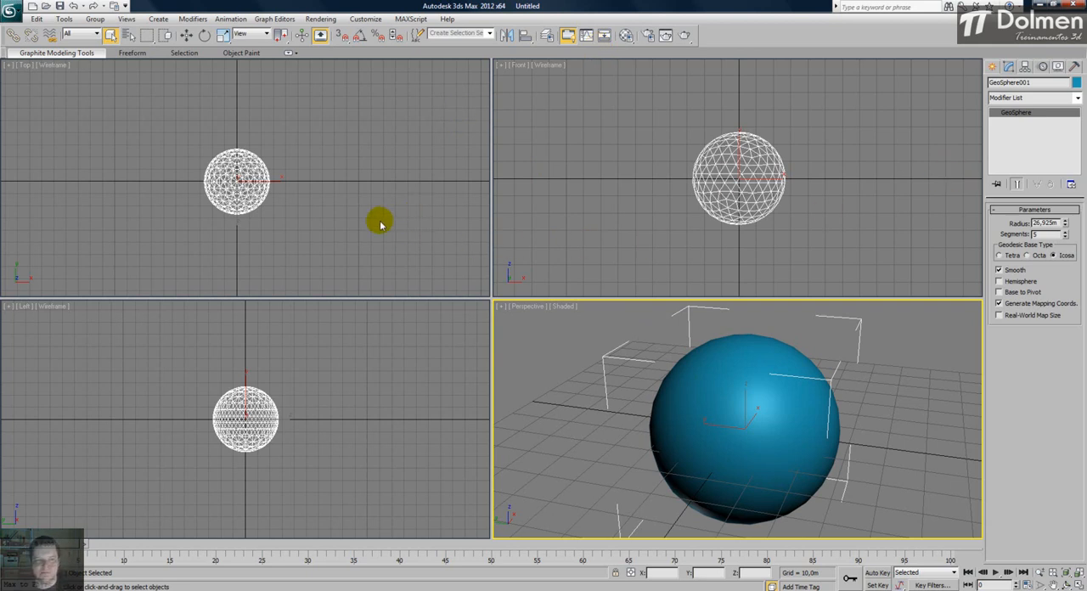
key("Delete")
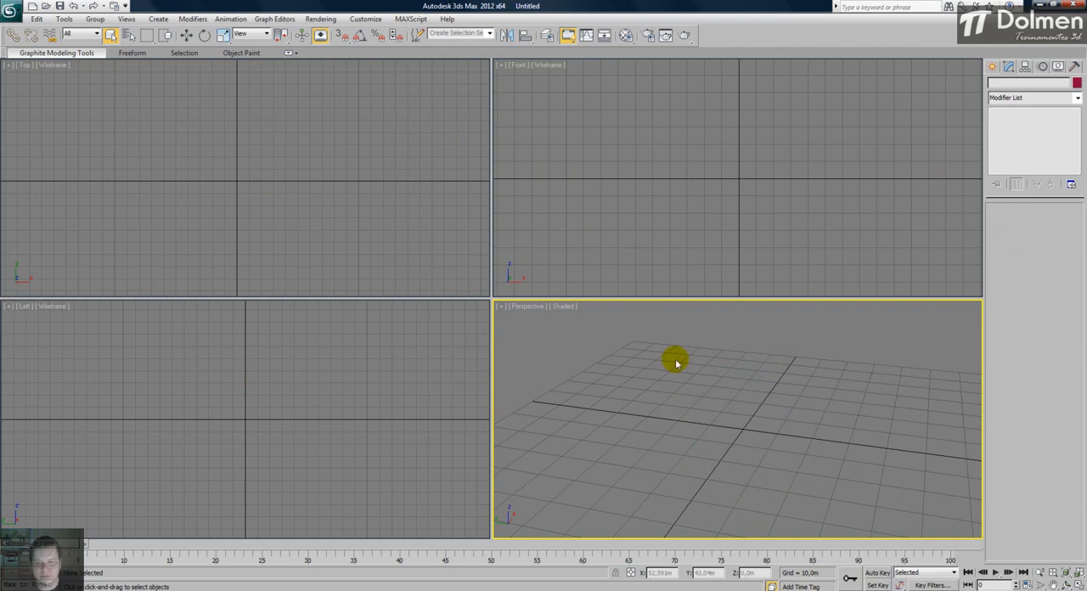
key("ctrl+shift+z")
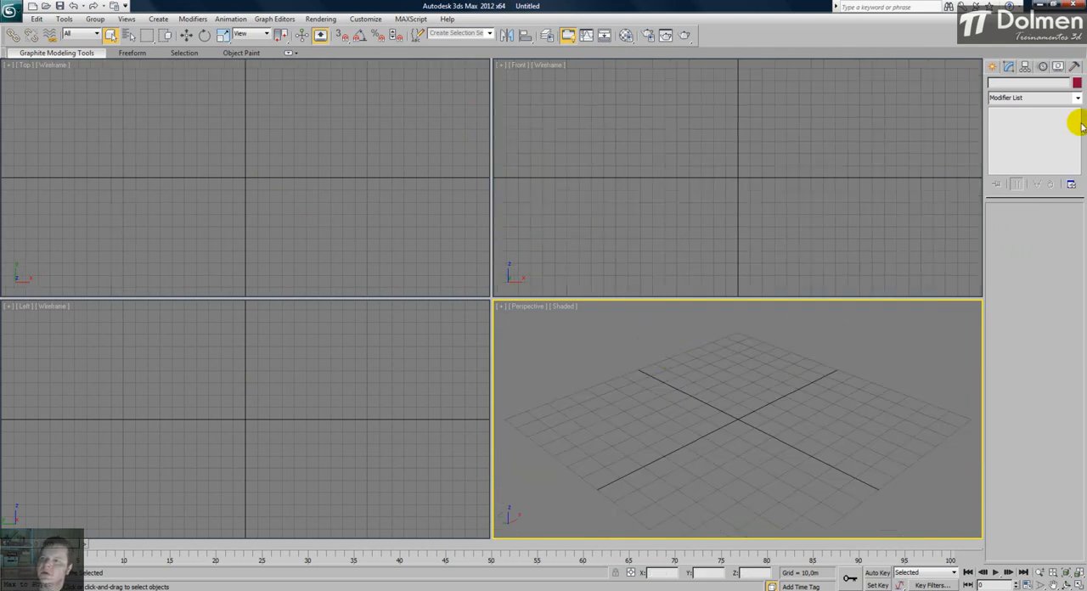
- Choose the Tube standard primitive and try placing a tube centred on the origin in the Top view
left_click(991, 66)
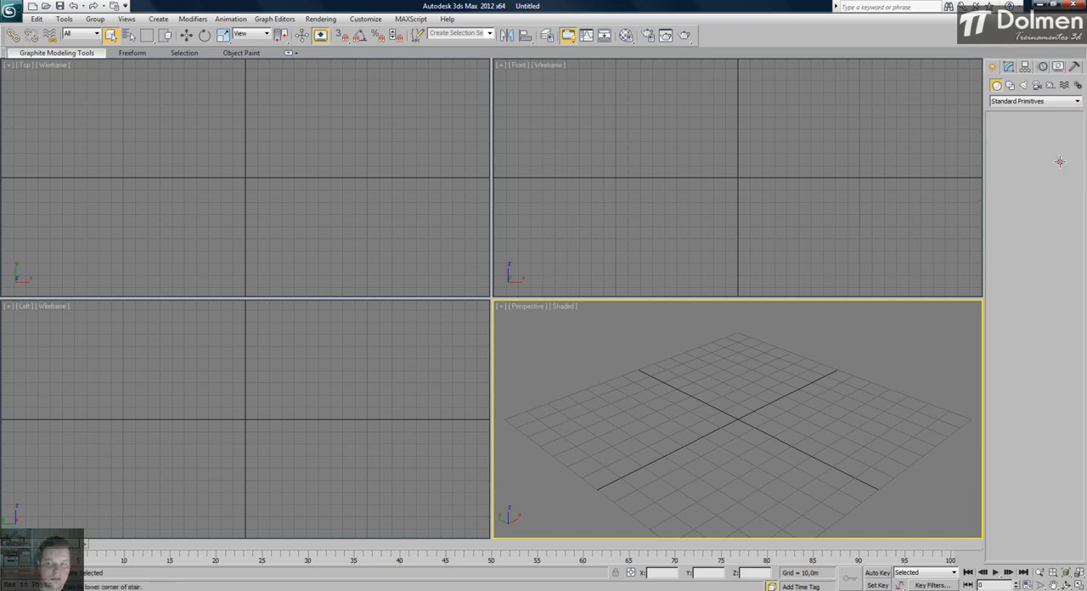
left_click(1059, 163)
middle_click_drag(277, 163, 292, 179)
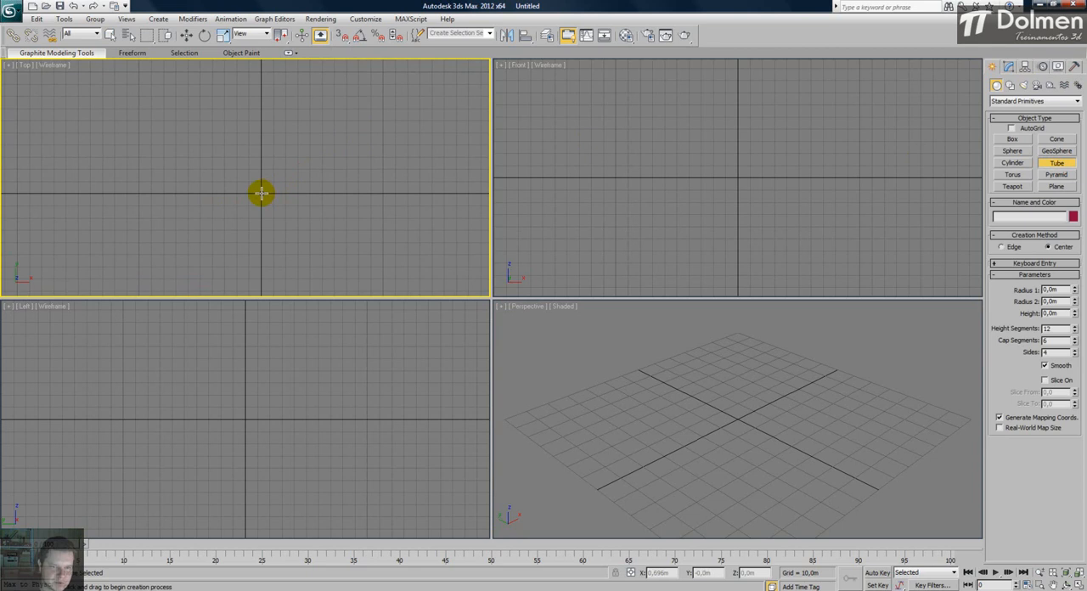
left_click(261, 193)
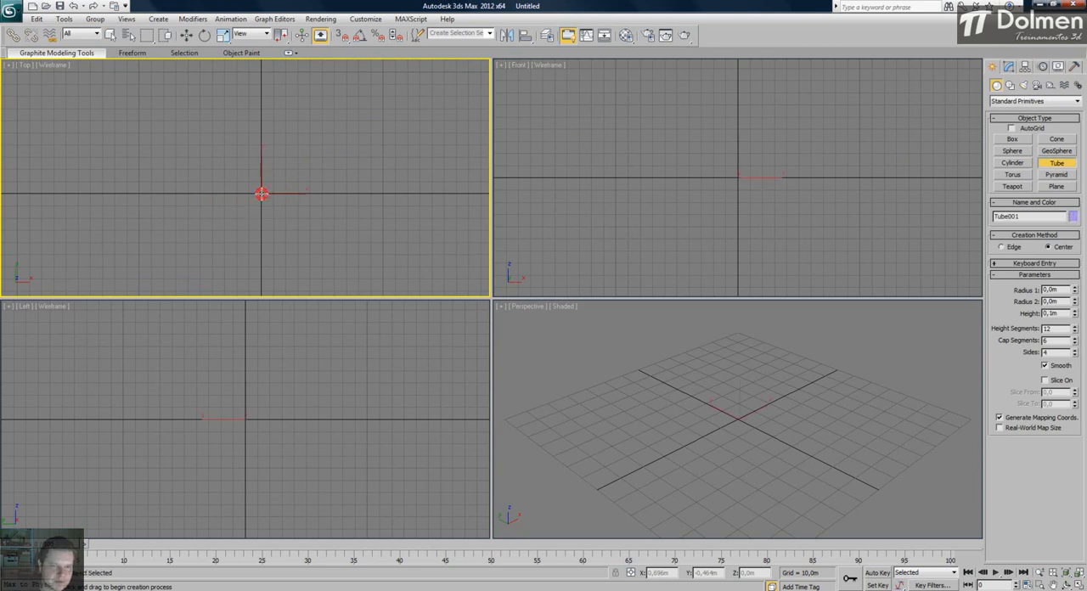
left_click_drag(261, 193, 268, 156)
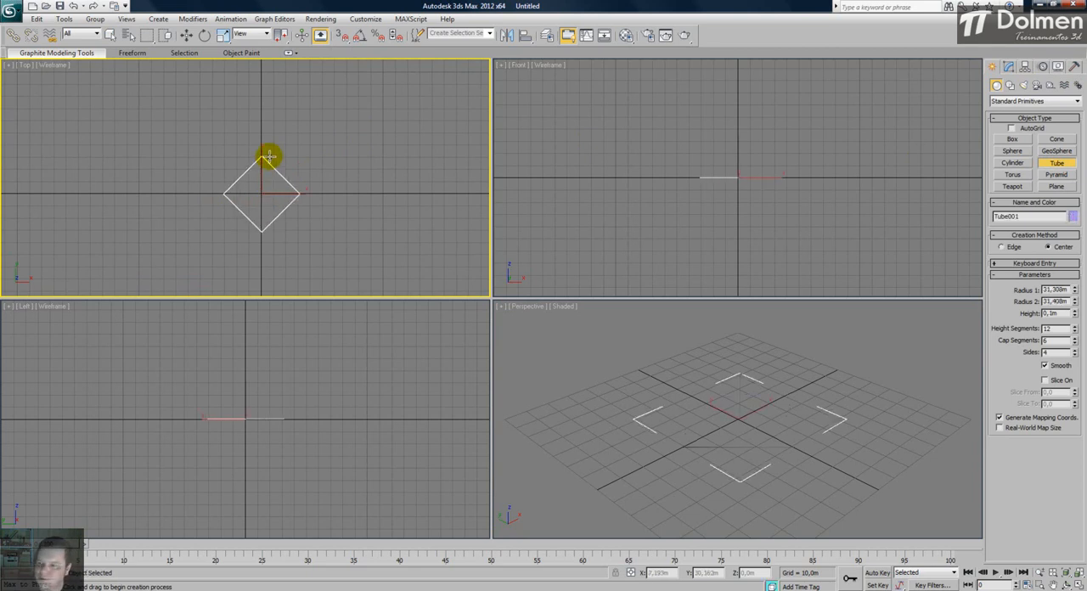
right_click(318, 171)
- Draw a 17-sided tube at the Top view's origin with one height and cap segment, radii about 32.5 and 45.1 m, height about 34.3 m
left_click_drag(1074, 287, 1074, 284)
left_click_drag(1075, 329, 1076, 367)
left_click_drag(260, 194, 266, 156)
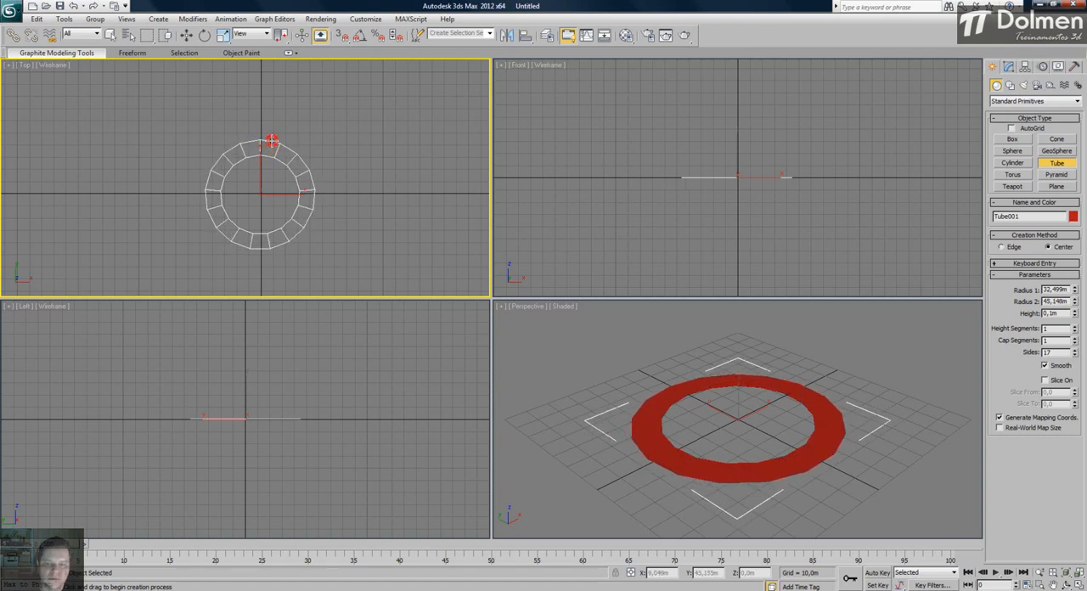
left_click(272, 141)
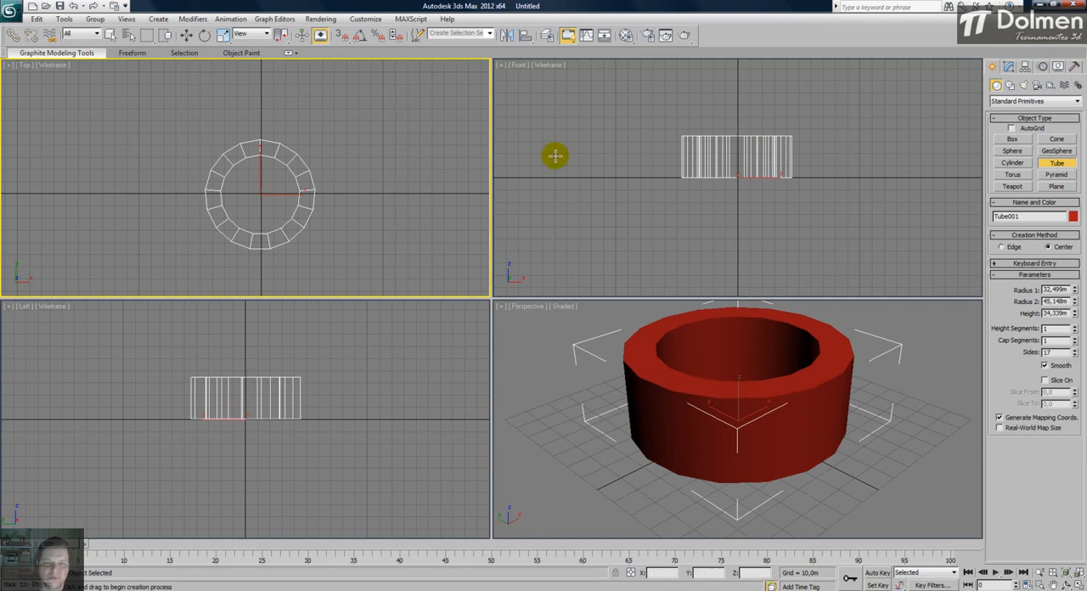
right_click(336, 139)
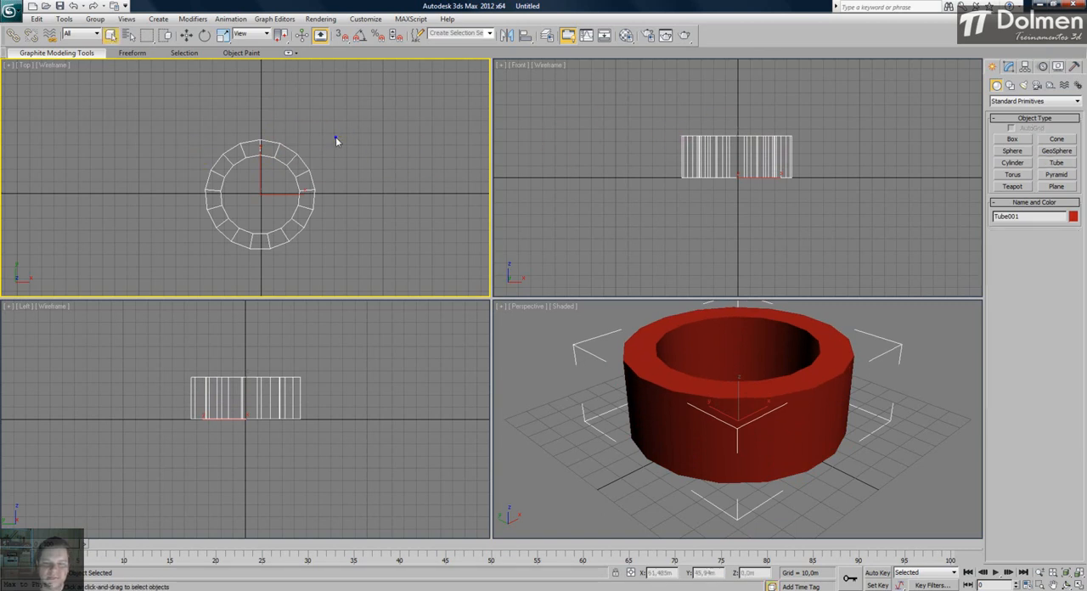
- Maximize the Perspective view and adjust the tube to Radius 1 29.899 m, Radius 2 43.793 m and Height 59.063 m
left_click(798, 363)
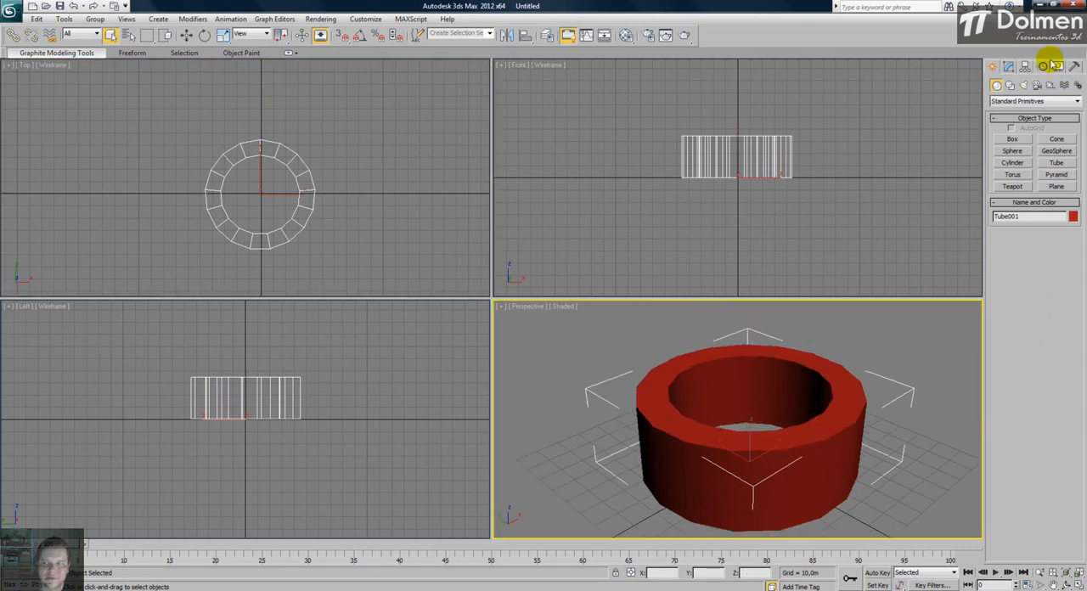
left_click(1010, 66)
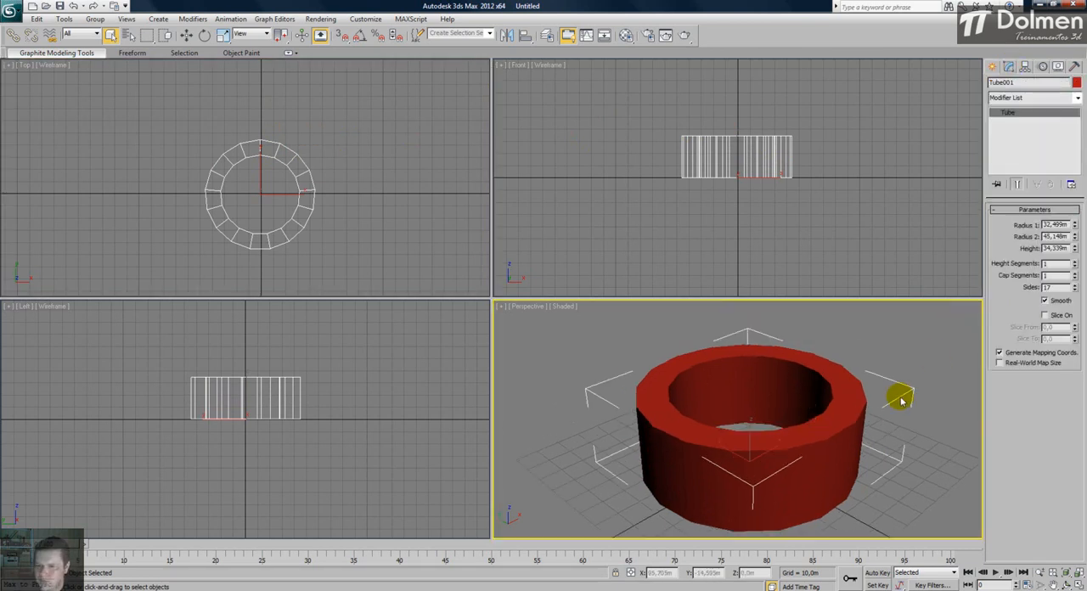
key("alt+w")
middle_click_drag(671, 333, 605, 356)
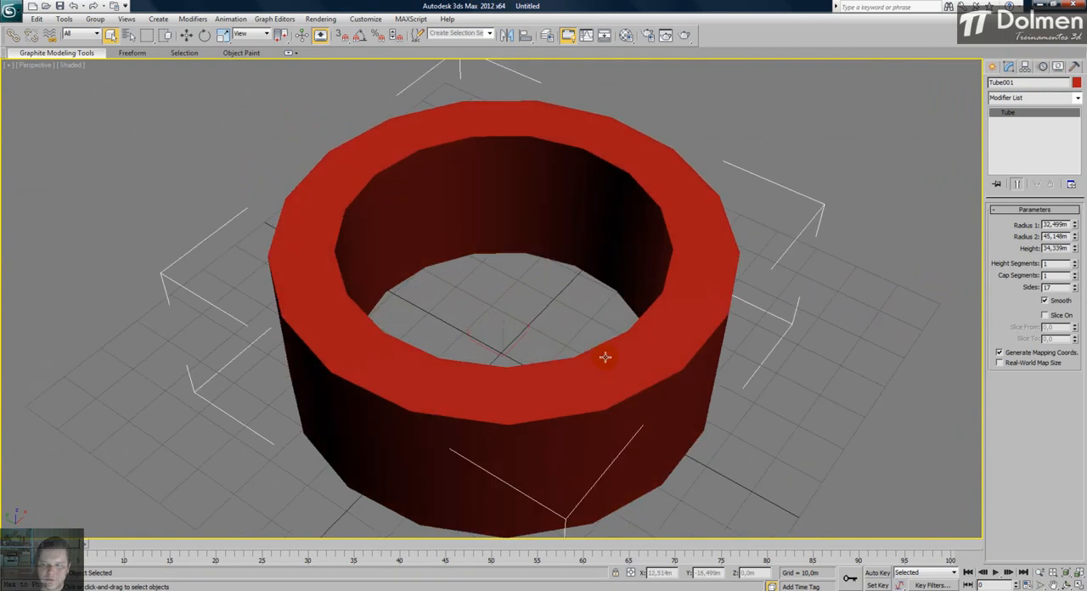
scroll(606, 355, "down", 3)
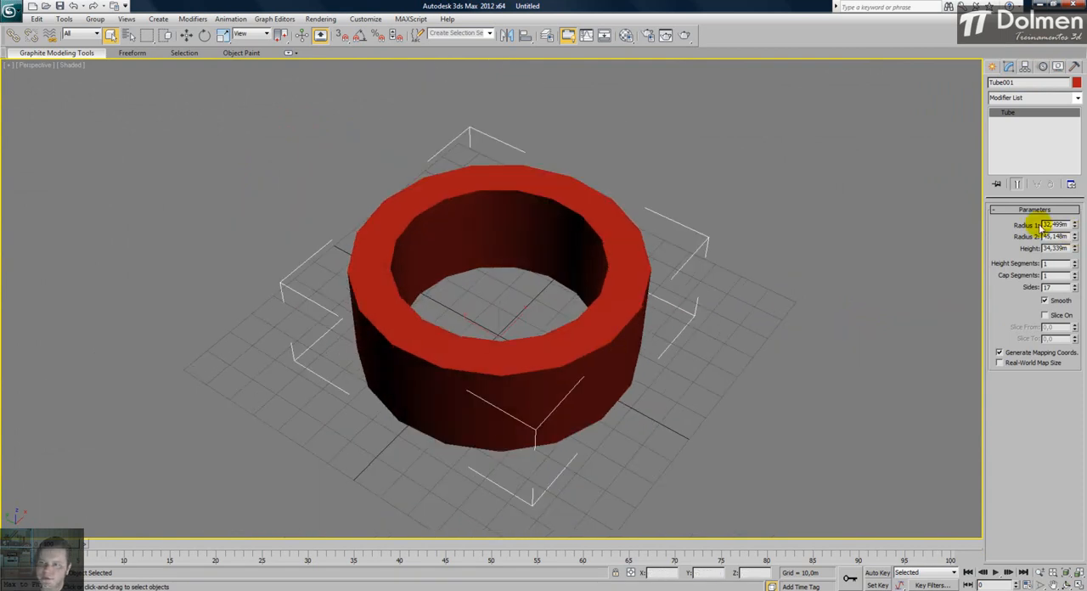
mouse_move(1074, 226)
left_mouse_down()
mouse_move(1075, 265)
mouse_move(1075, 164)
mouse_move(1080, 240)
left_mouse_up()
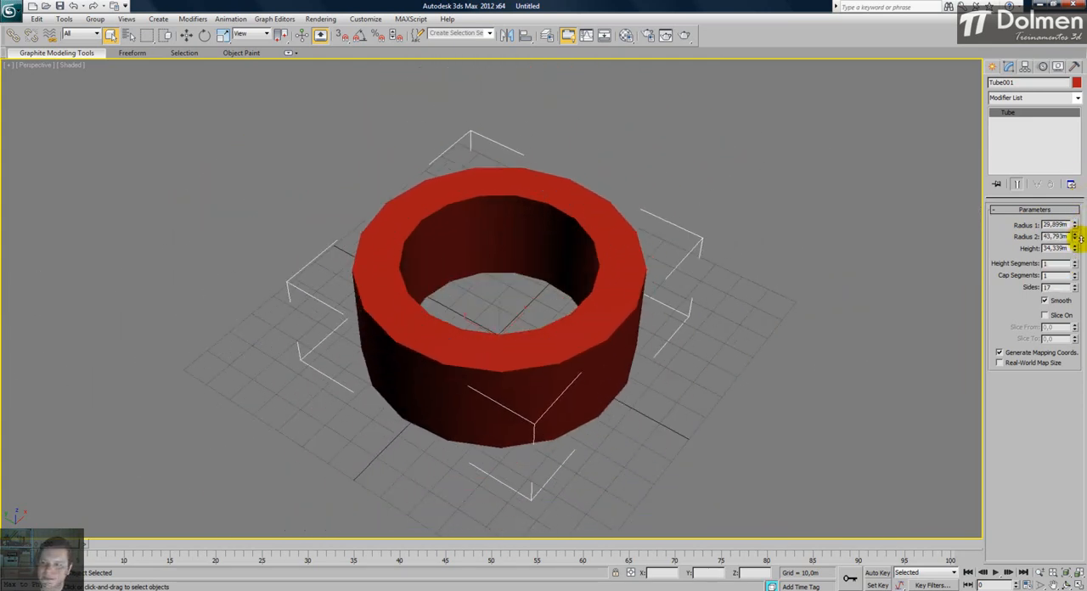
left_click(1074, 246)
left_click_drag(1075, 246, 1073, 205)
- Display edged faces in the Perspective view and raise the tube's Height Segments to 10
middle_click_drag(575, 322, 572, 296, "alt")
key("F4")
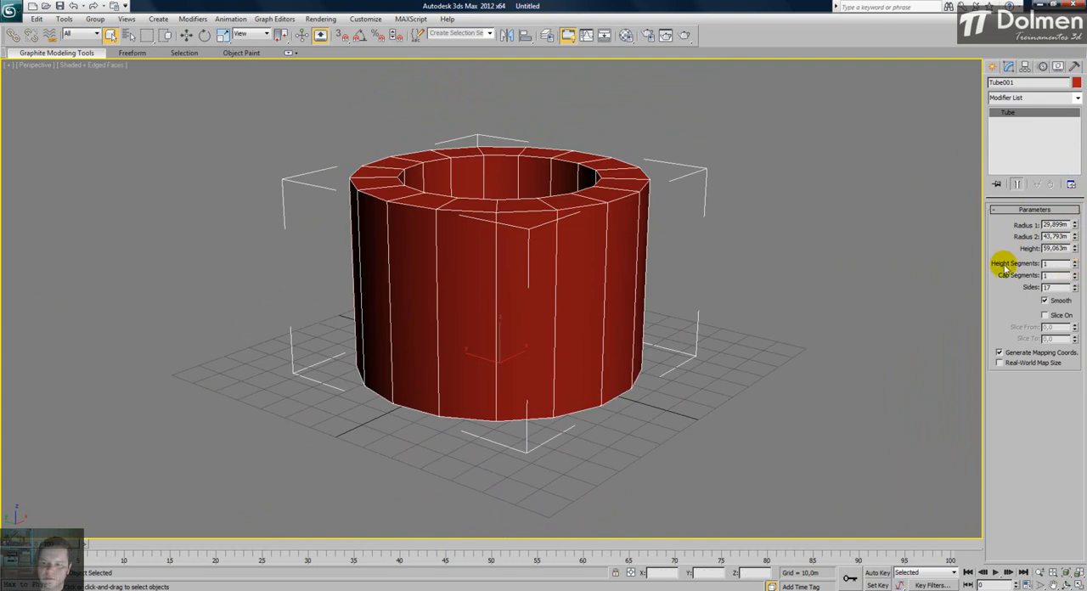
left_click(1075, 263)
left_click(1075, 262)
left_click(1075, 262)
left_click(1075, 263)
left_click(1075, 263)
left_click(1075, 262)
left_click(1075, 263)
left_click(1076, 263)
left_click(1075, 262)
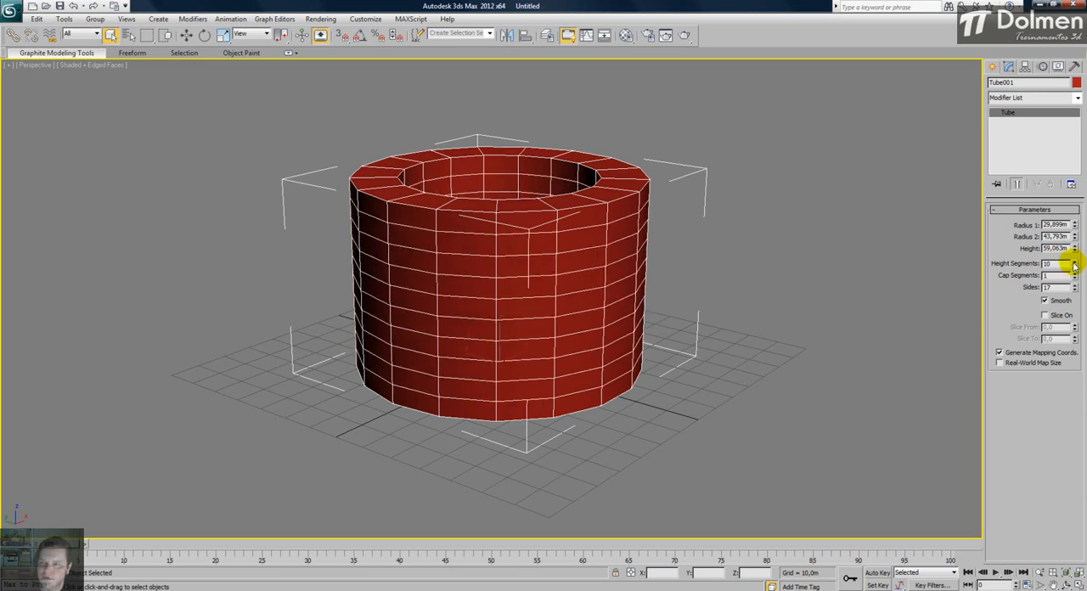
- Raise the tube's Cap Segments to 6 and inspect its top and bottom faces
middle_click_drag(600, 245, 496, 271, "alt")
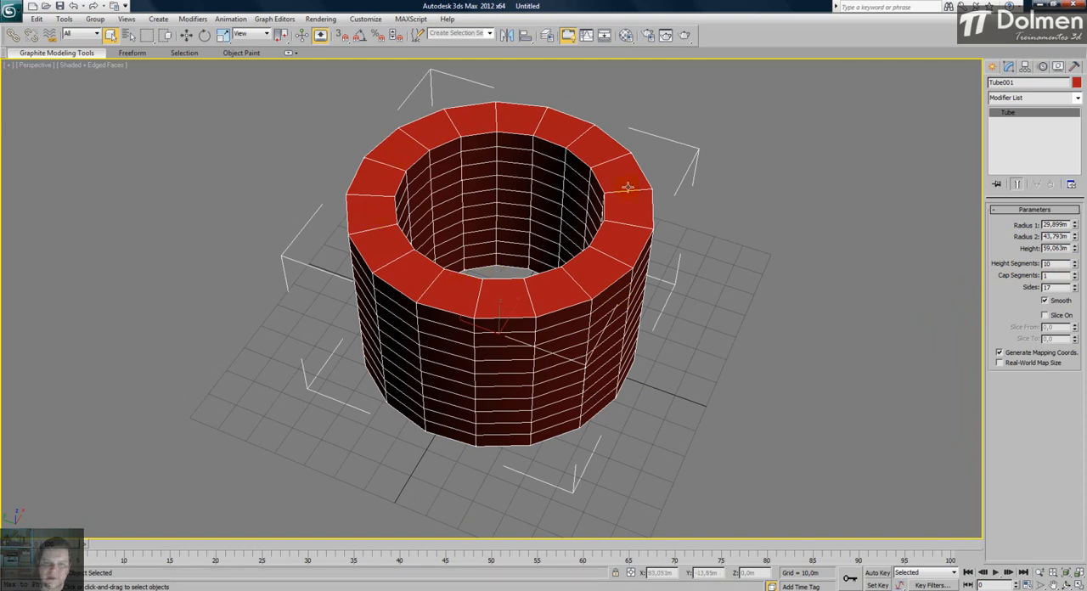
left_click(1076, 274)
left_click(1075, 274)
left_click(1076, 274)
left_click(1075, 274)
left_click(1075, 274)
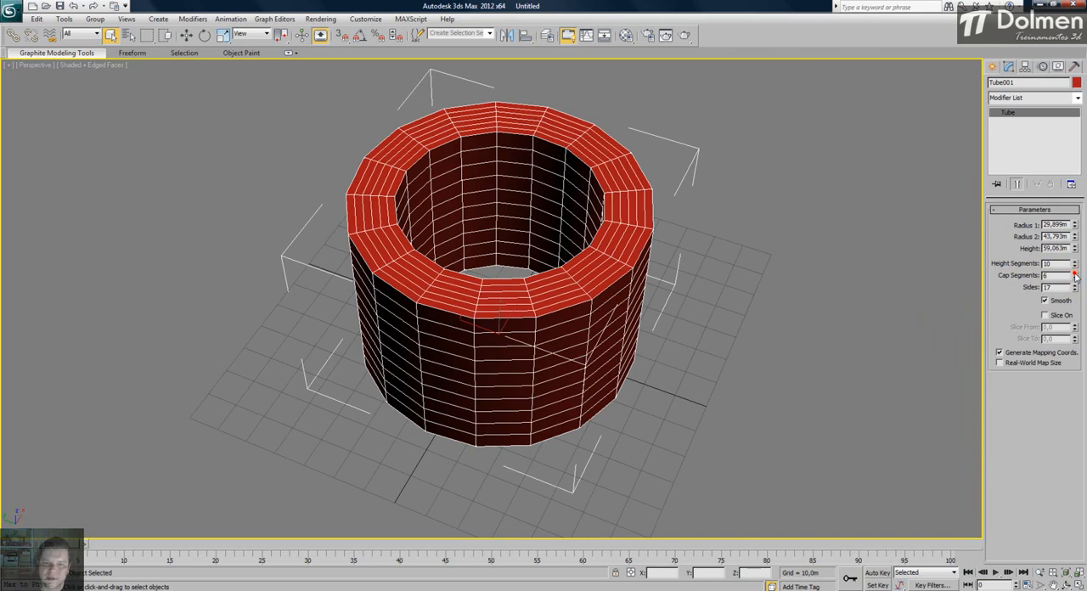
middle_click_drag(561, 338, 405, 271, "alt")
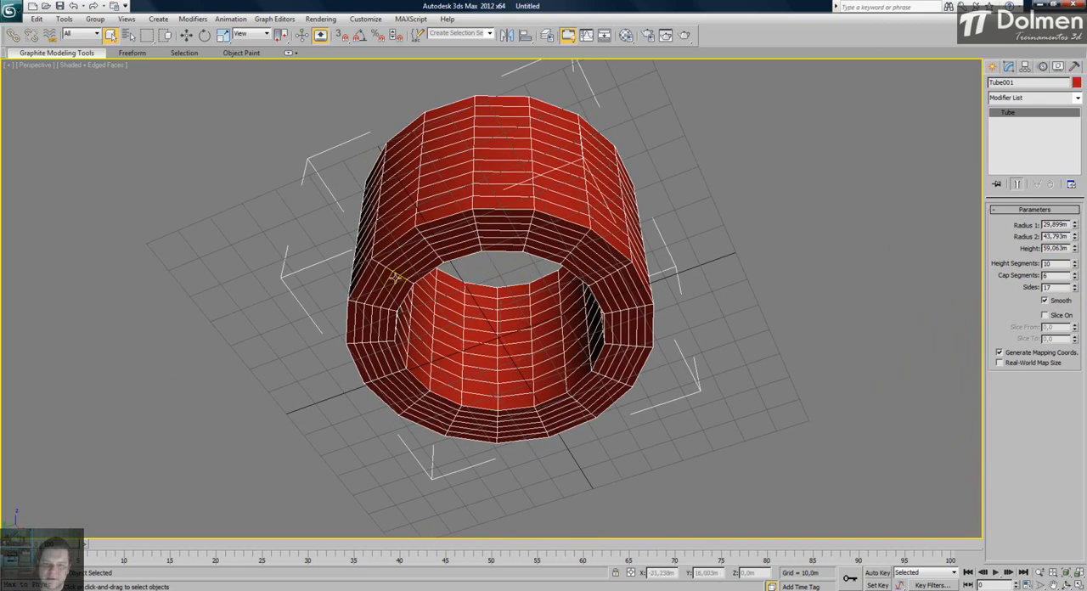
- Reduce the tube's Sides to 3 and inspect the triangular shape
middle_click_drag(559, 196, 590, 308, "alt")
left_click_drag(1075, 290, 1056, 420)
middle_click_drag(515, 290, 527, 284, "alt")
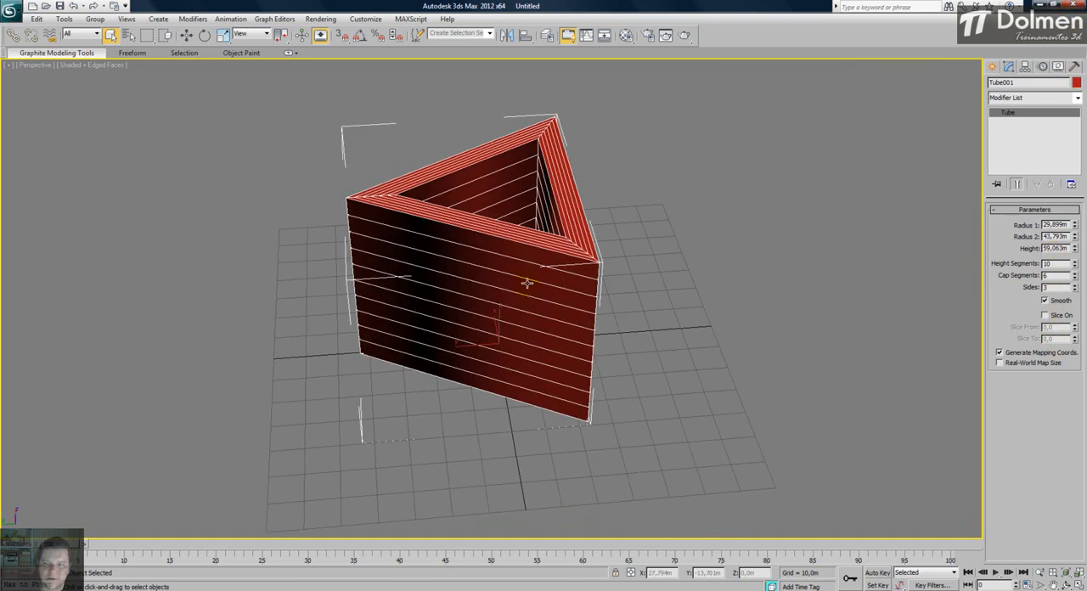
middle_click_drag(539, 246, 540, 290)
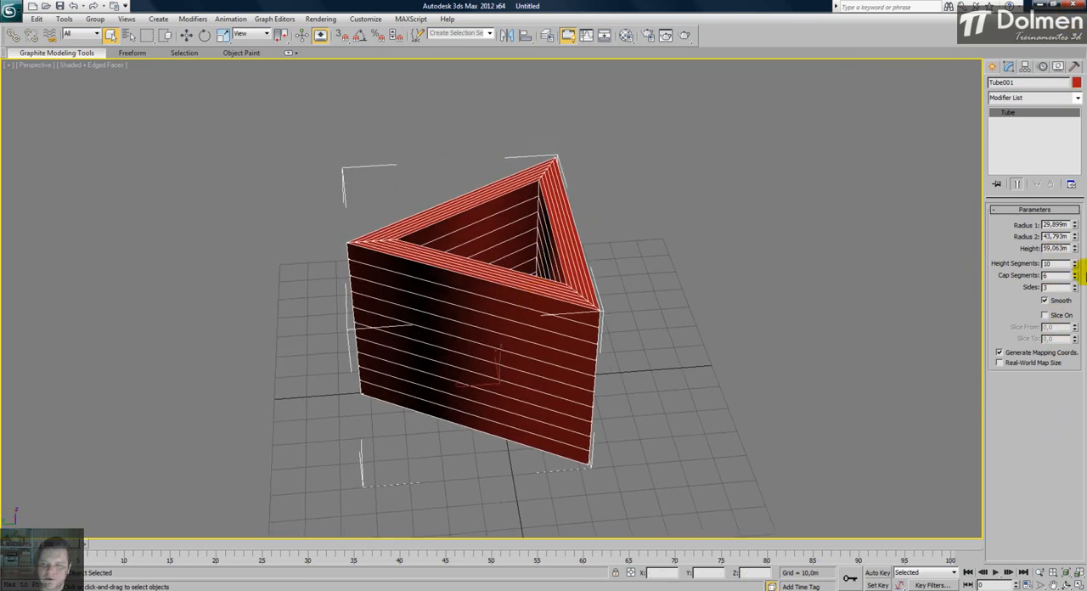
- Set the tube's Sides to 4 to make it square
left_click(1074, 285)
middle_click_drag(566, 280, 544, 338, "alt")
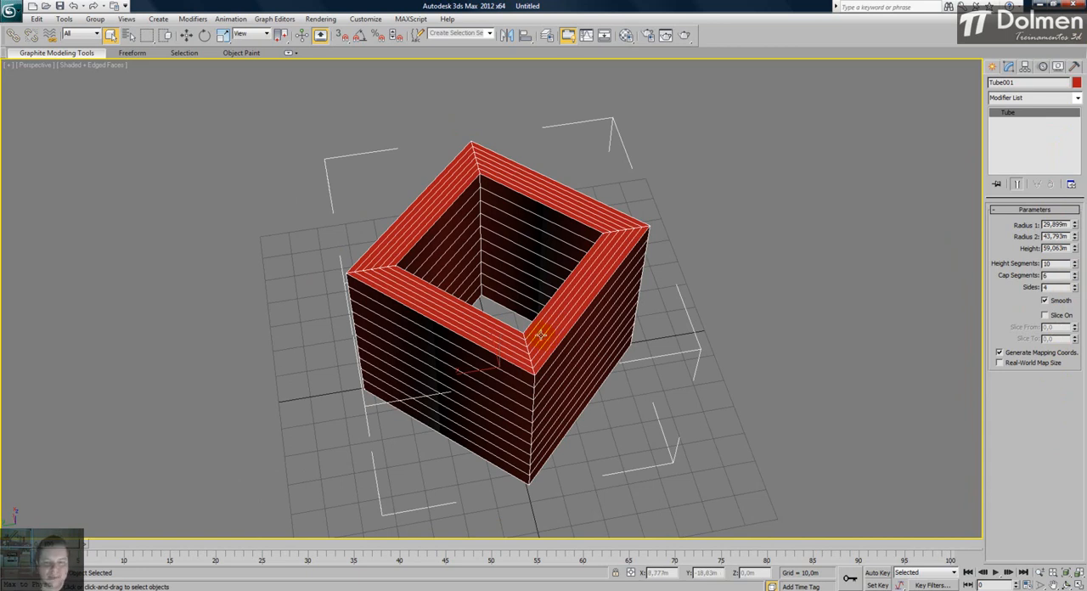
middle_click_drag(460, 349, 498, 337, "alt")
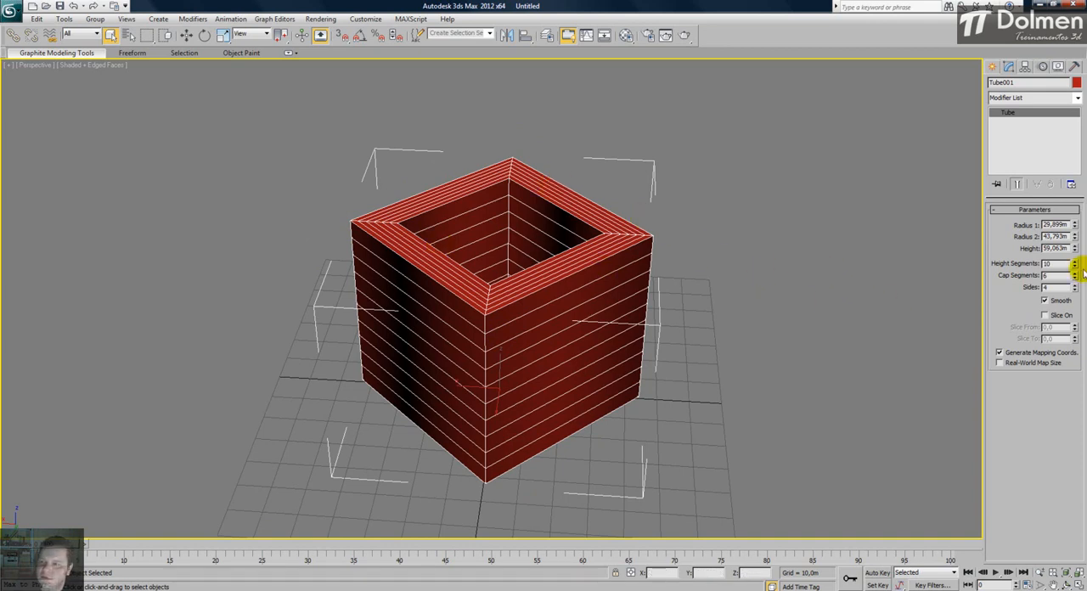
- Reduce the square tube's Cap Segments to 1 and thin its walls by increasing Radius 1 to 35.281 m
left_click_drag(1074, 280, 1077, 318)
middle_click_drag(522, 287, 517, 315, "alt")
middle_click_drag(561, 233, 556, 204, "alt")
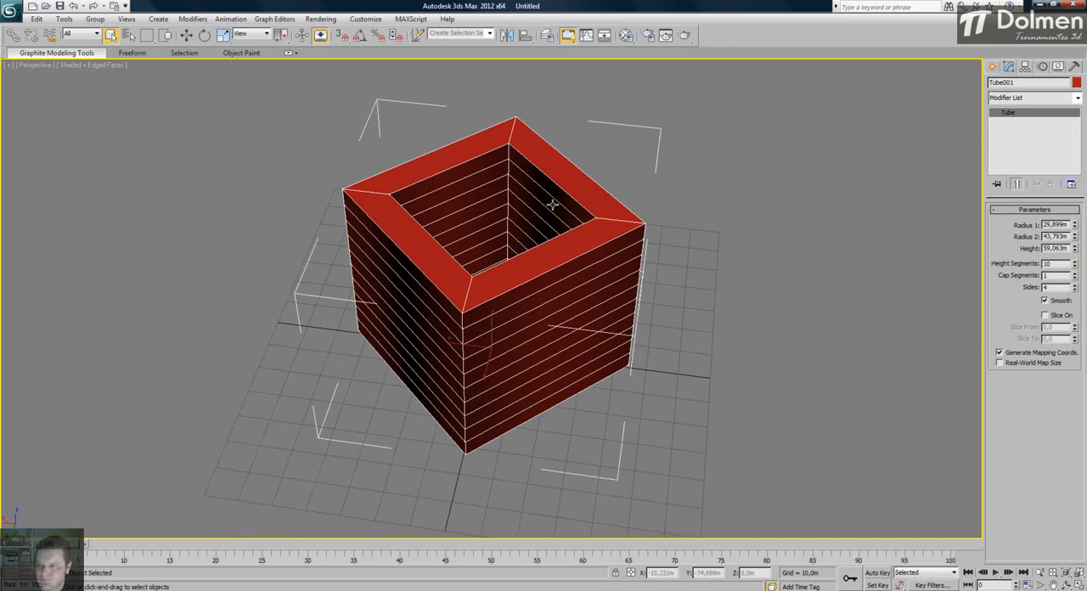
left_click_drag(1074, 224, 1075, 213)
mouse_move(778, 255)
middle_mouse_down("alt")
mouse_move(793, 226)
mouse_move(847, 233)
mouse_move(728, 245)
mouse_move(663, 266)
mouse_move(756, 250)
mouse_move(721, 250)
mouse_move(787, 259)
middle_mouse_up("alt")
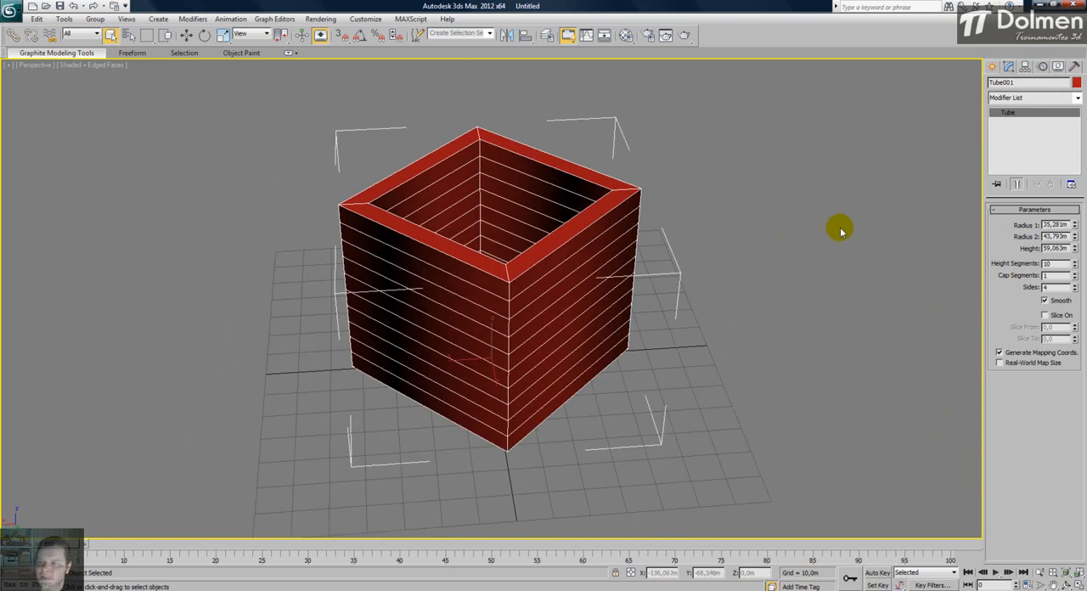
- Compare the tube with Smooth off and on, and try slicing it with Slice From and Slice To, leaving Slice off
left_click(1051, 302)
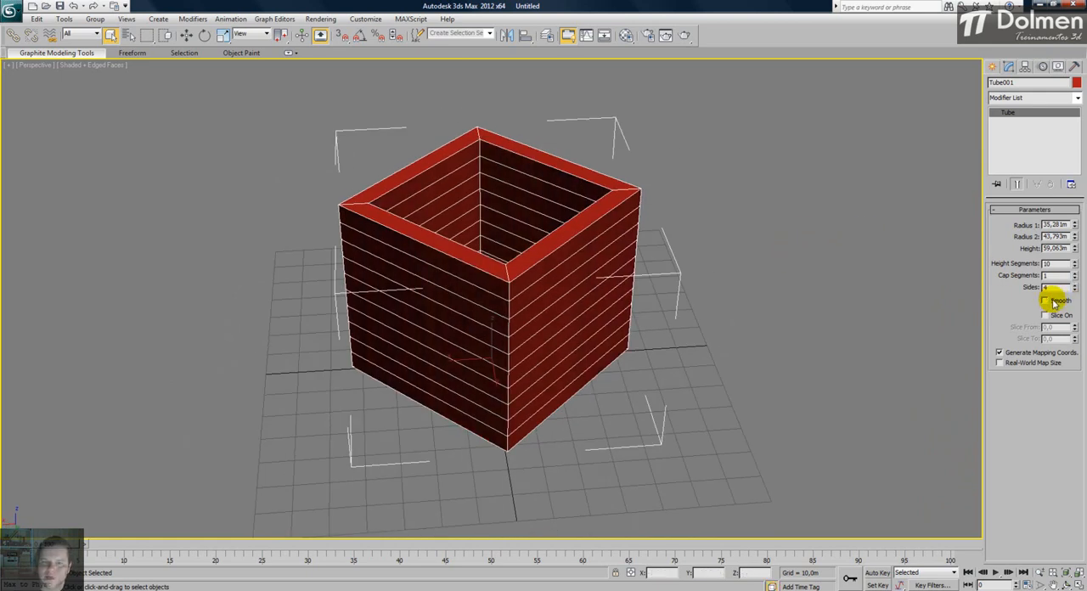
left_click(1052, 301)
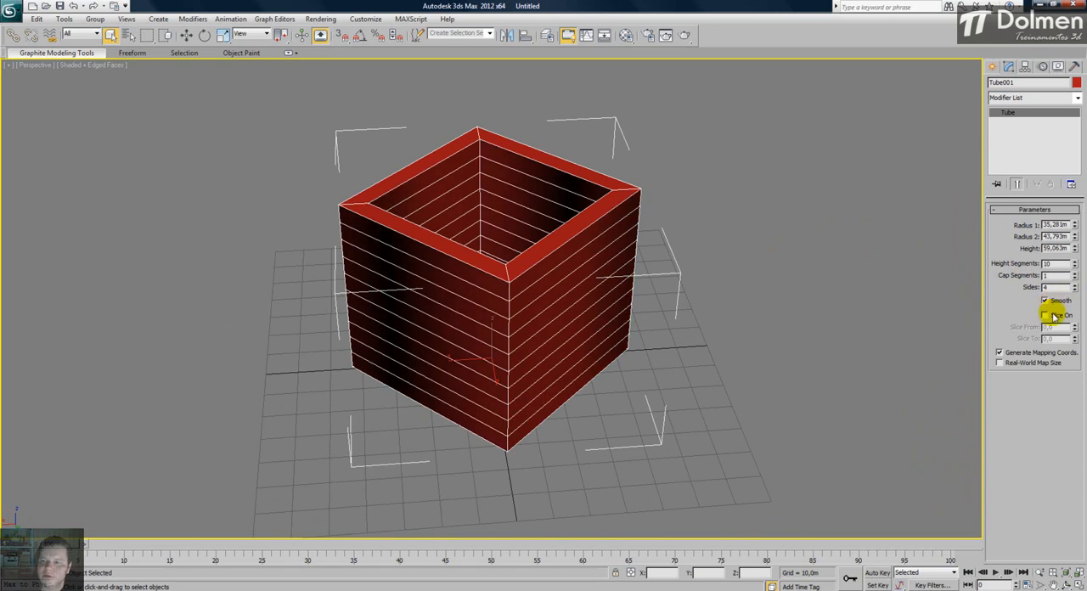
left_click(1045, 315)
left_click_drag(1074, 327, 992, 579)
mouse_move(1074, 338)
left_mouse_down()
mouse_move(1069, 231)
mouse_move(1068, 337)
left_mouse_up()
left_click(1064, 316)
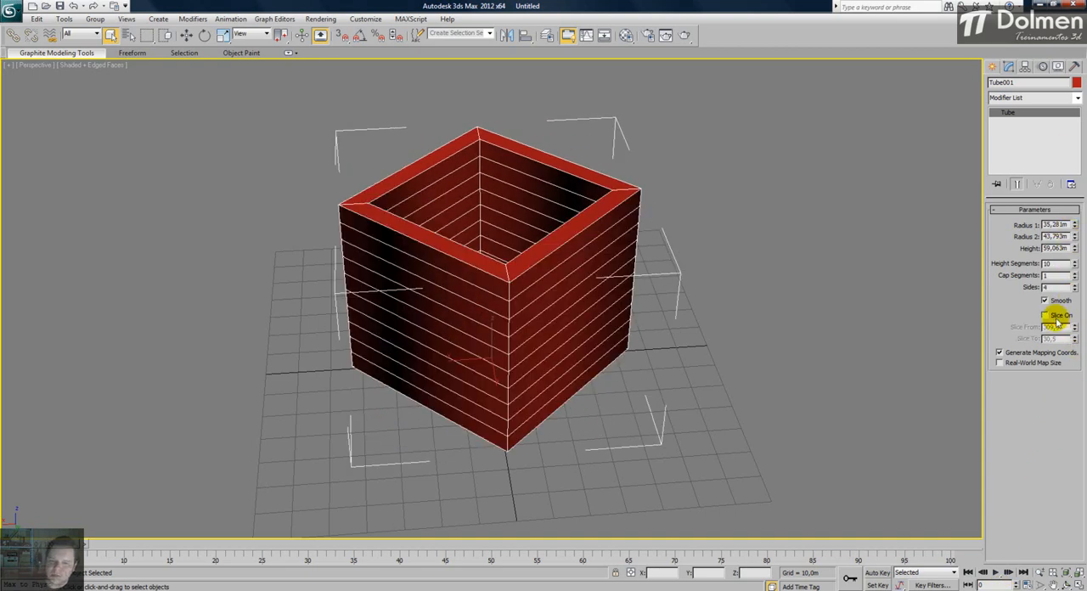
- Reduce the square tube's Height Segments to 1
middle_click_drag(477, 220, 463, 212, "alt")
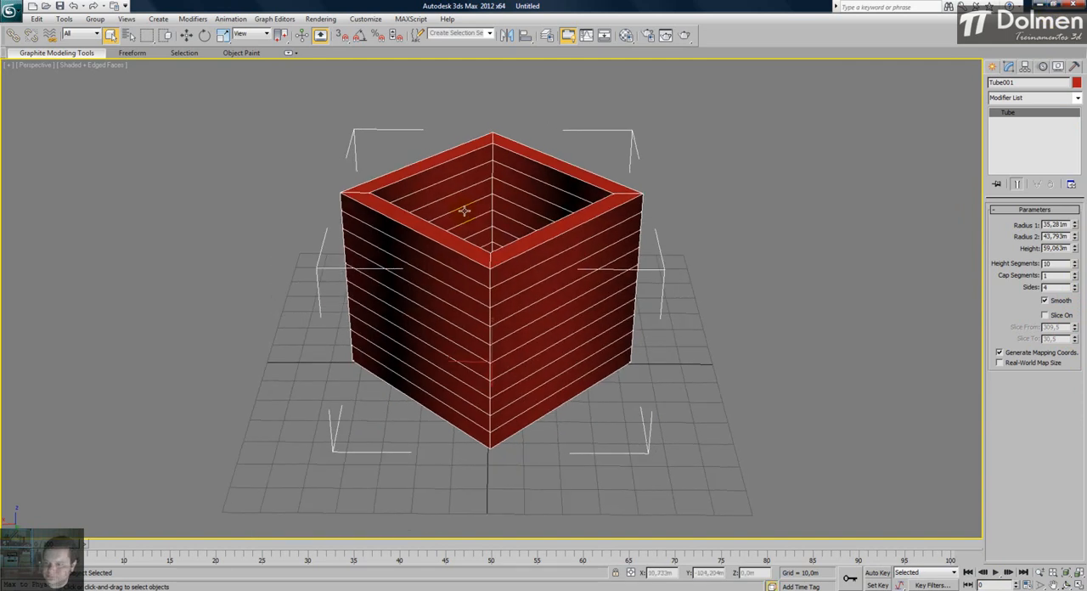
left_click(1073, 263)
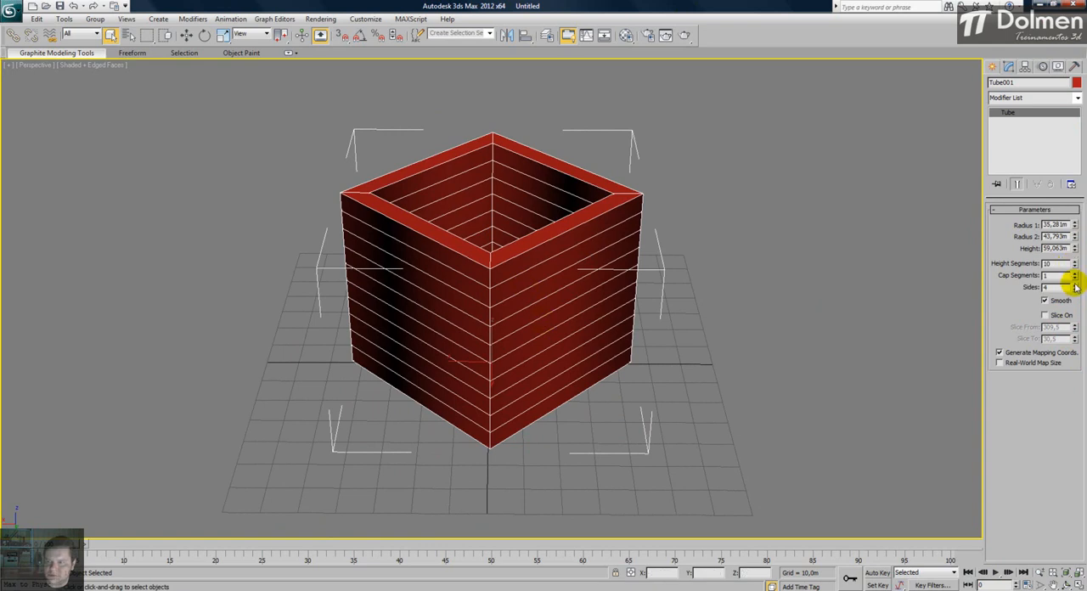
left_click_drag(1072, 267, 1070, 330)
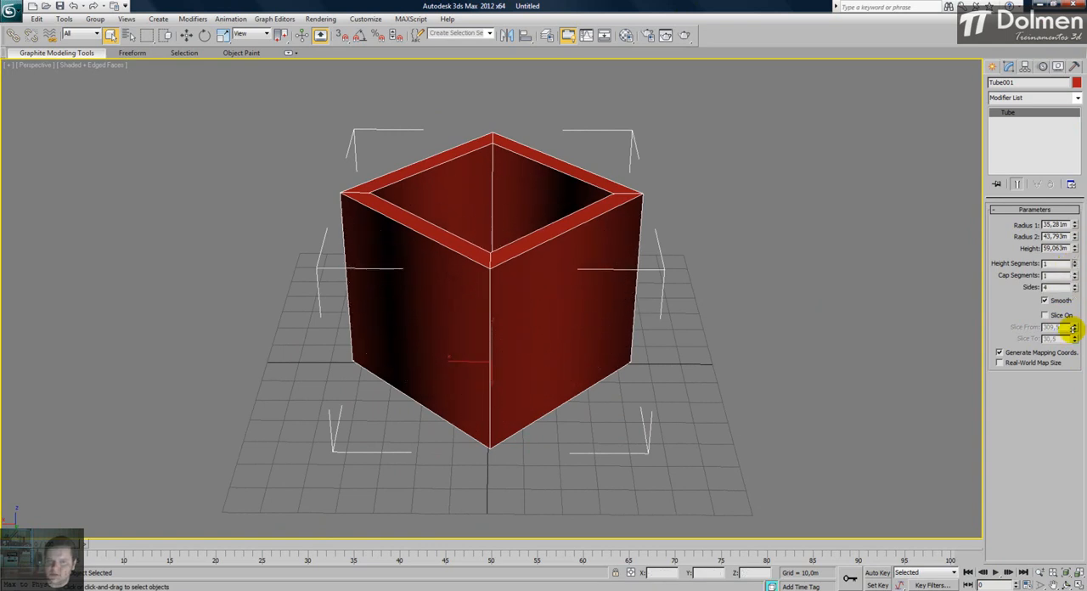
- Convert the square tube to an Editable Poly and enter its Vertex sub-object level
middle_click_drag(423, 281, 449, 249, "alt")
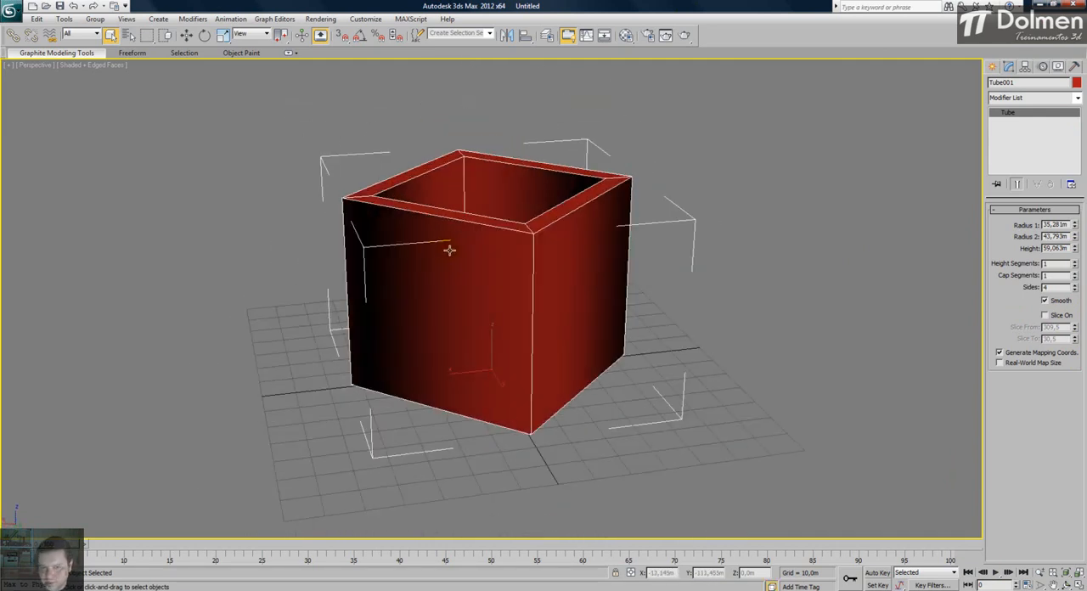
right_click(571, 247)
mouse_move(629, 327)
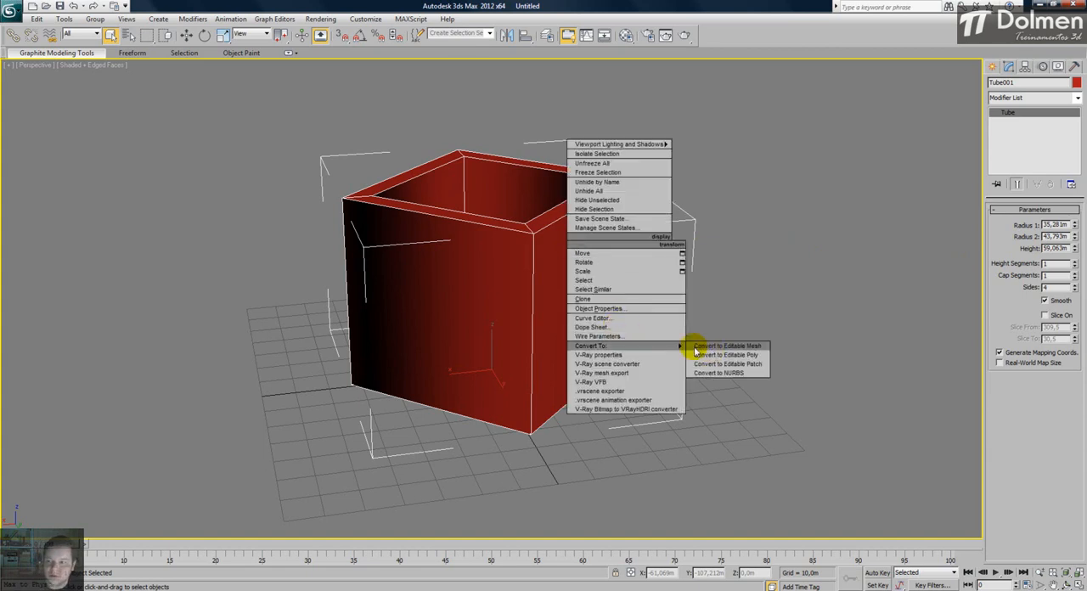
left_click(726, 343)
left_click(1006, 222)
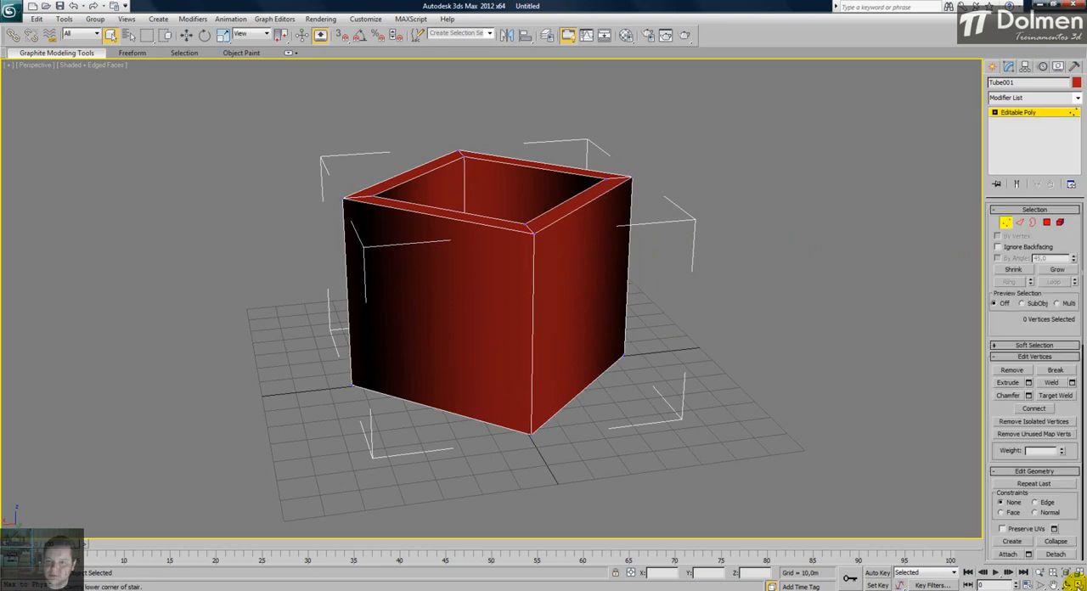
- Restore the four-viewport layout, leave vertex editing and rotate the square tube -45 degrees about Z in the Top view
left_click(1077, 584)
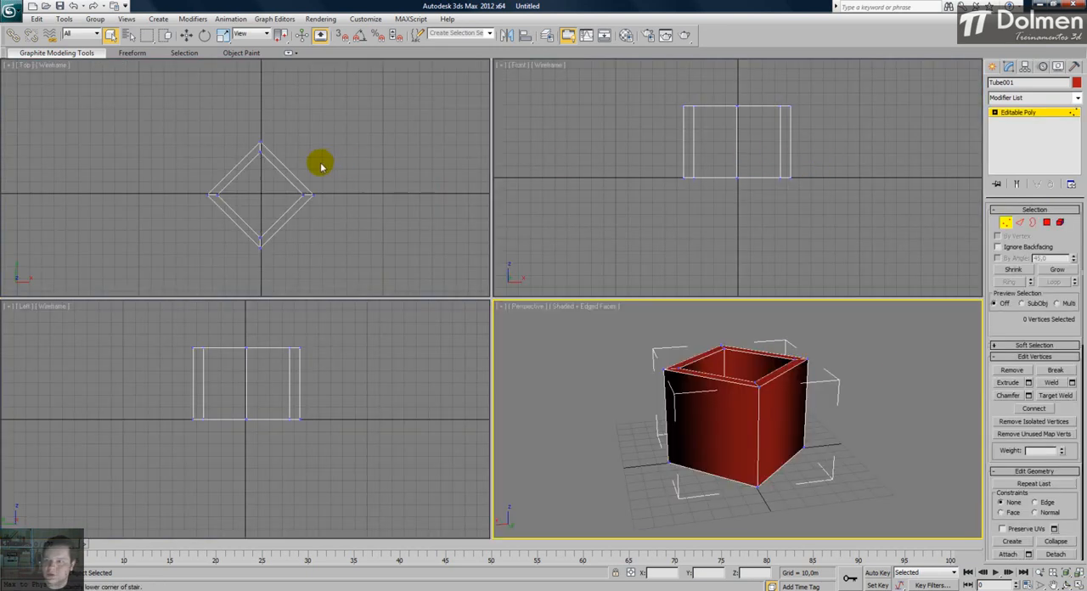
left_click(1006, 223)
key("e")
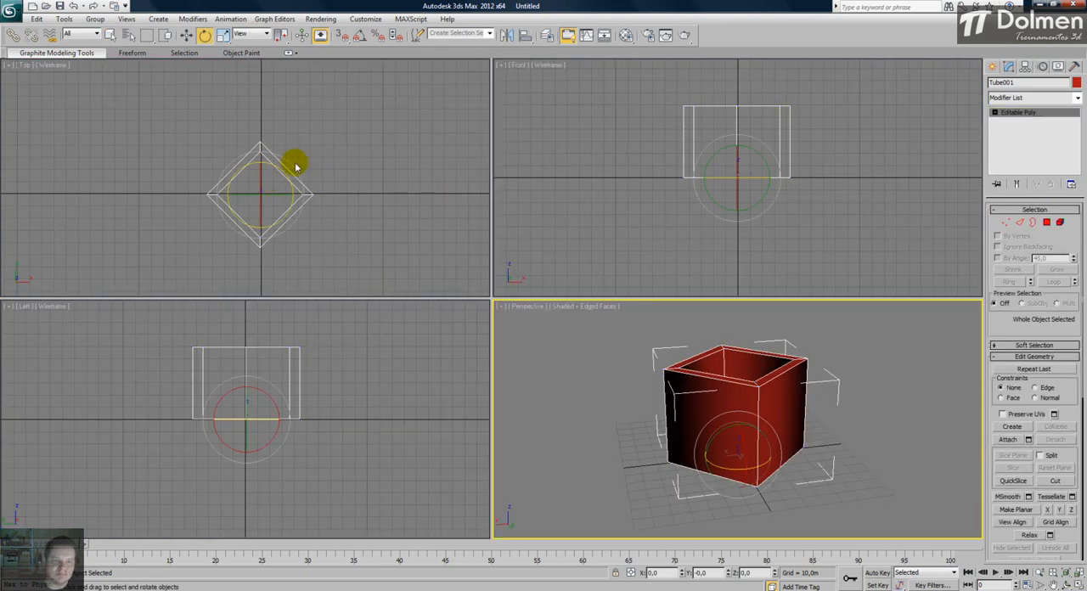
mouse_move(291, 172)
left_mouse_down()
mouse_move(286, 160)
mouse_move(306, 175)
left_mouse_up()
middle_click(752, 235)
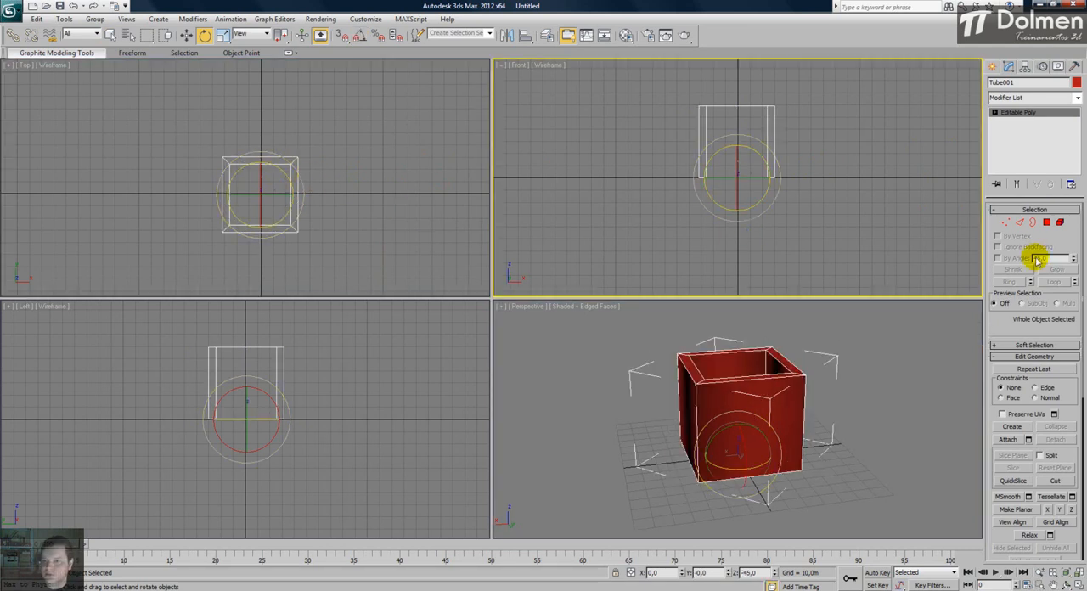
- Select the square tube's bottom vertices in the Front view and scale them inward in the Top view to taper the box into a vase
left_click(1005, 222)
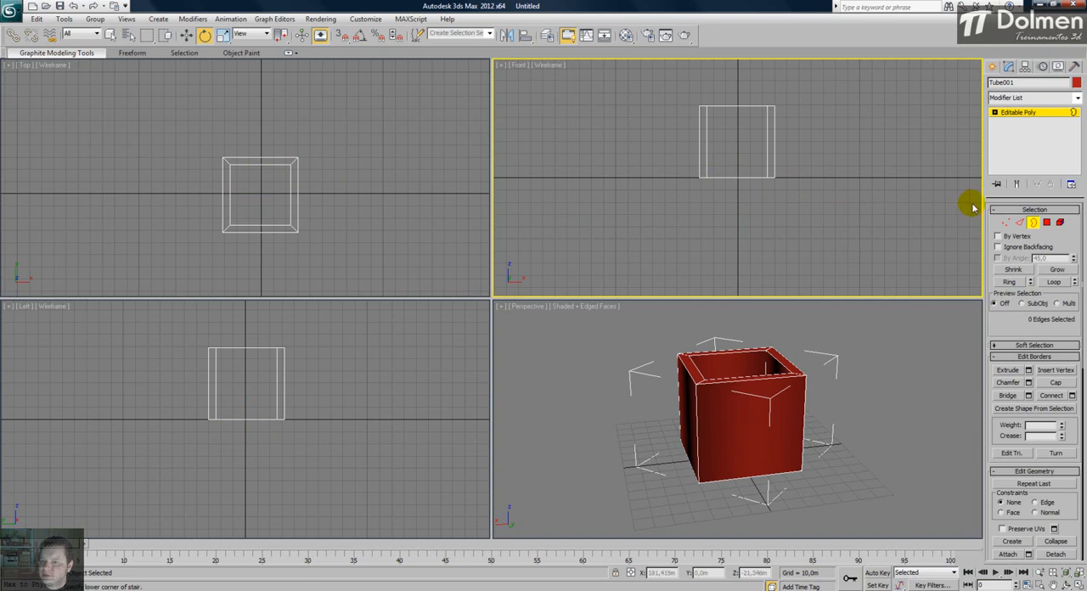
left_click_drag(858, 164, 678, 202)
key("w")
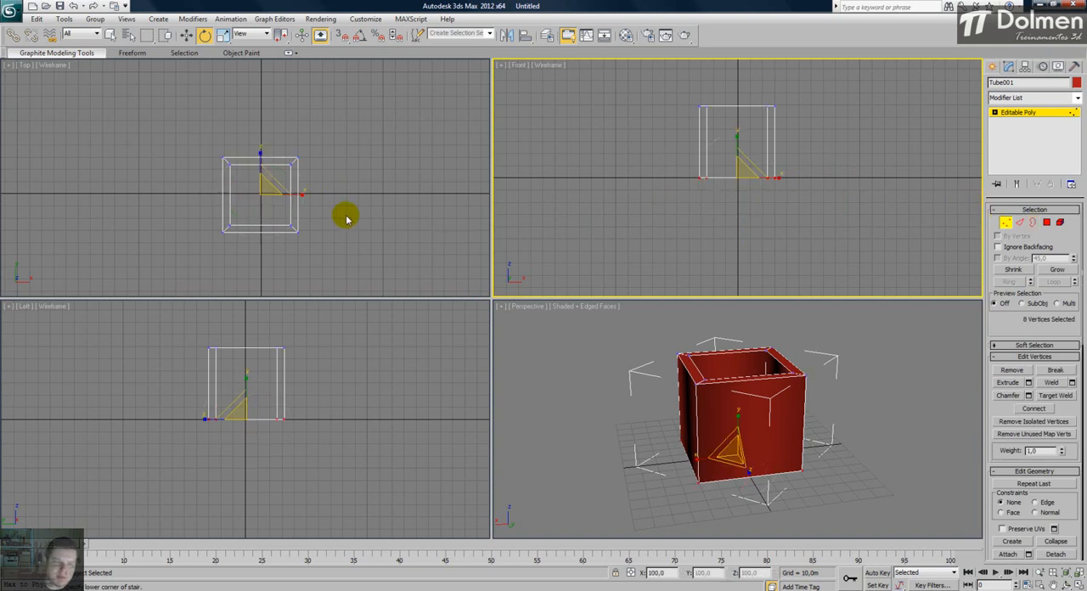
middle_click(263, 183)
left_click_drag(263, 183, 265, 227)
middle_click(736, 472)
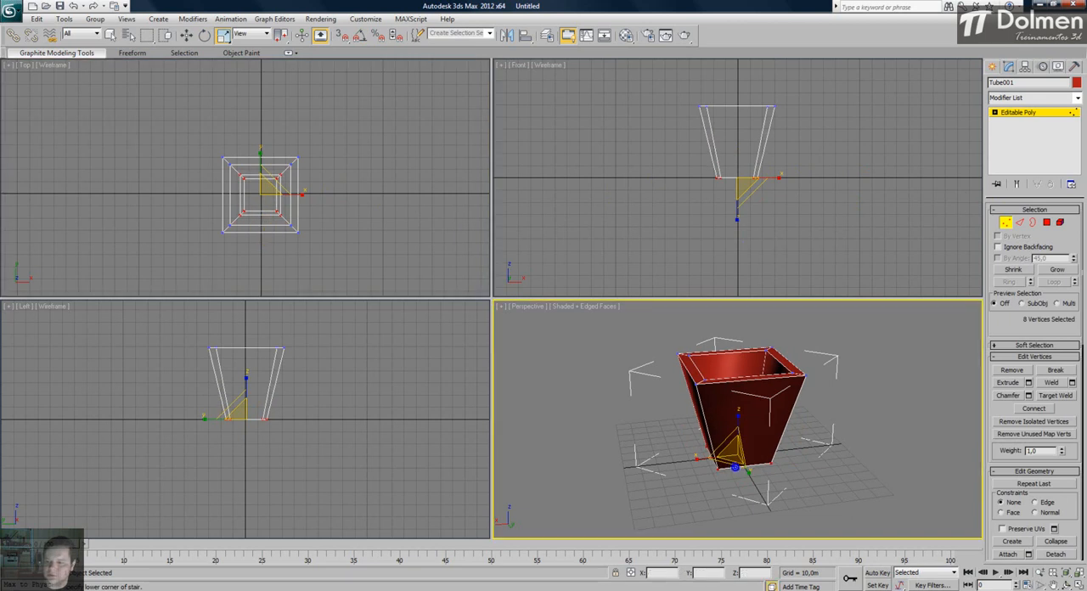
- Maximize the Perspective view, select the four top rim polygons and extrude them 1,199 m upward
left_click(1078, 586)
middle_click_drag(509, 323, 563, 334, "alt")
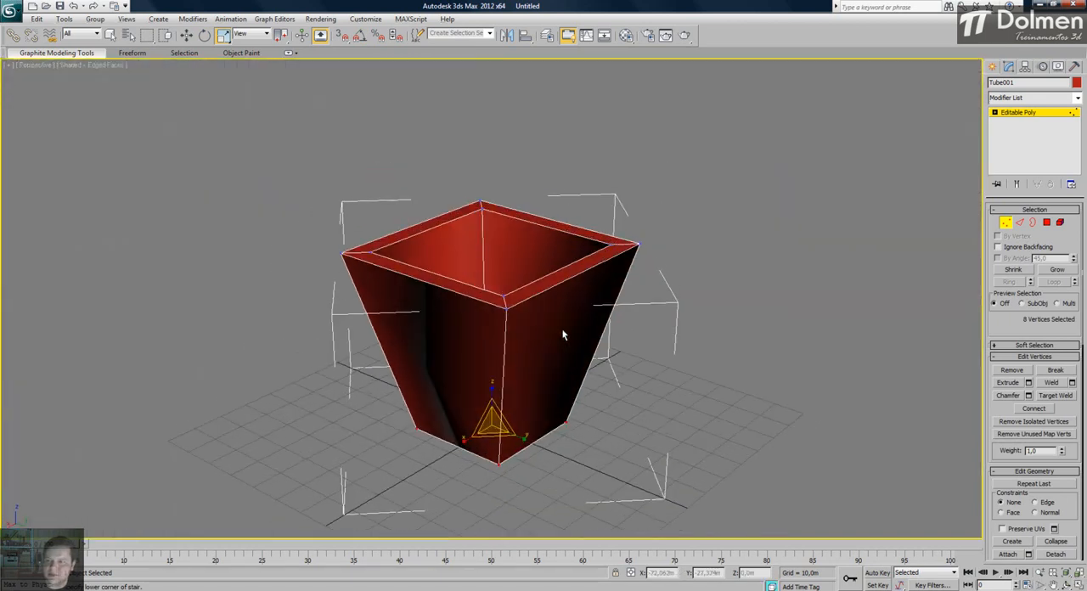
left_click(1046, 221)
left_click(420, 226)
left_click(404, 270, "ctrl")
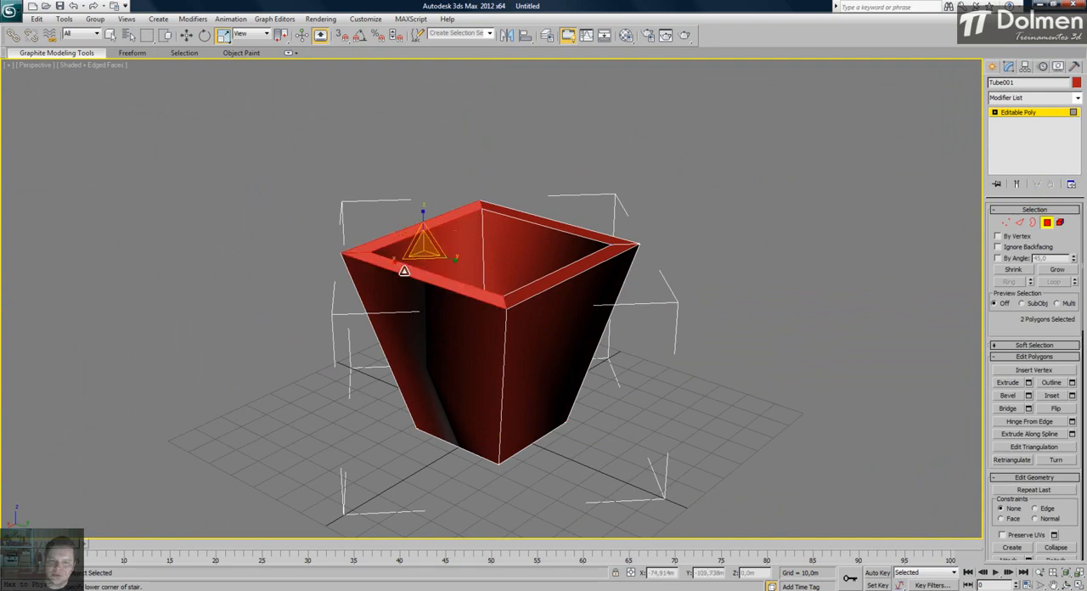
left_click(564, 272, "ctrl")
left_click(570, 224, "ctrl")
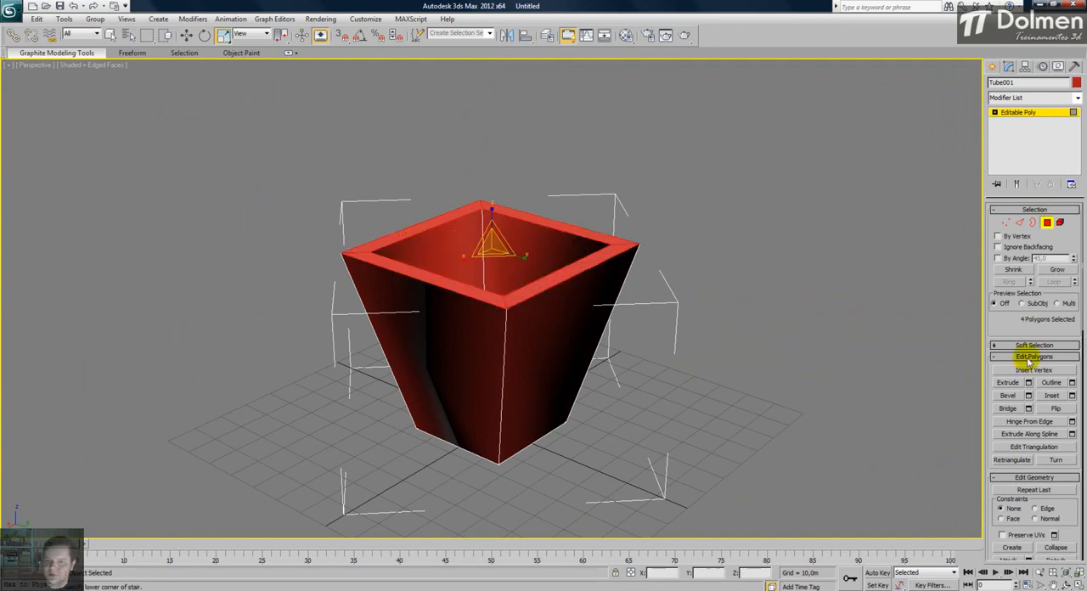
left_click(1029, 383)
left_click_drag(498, 329, 444, 325)
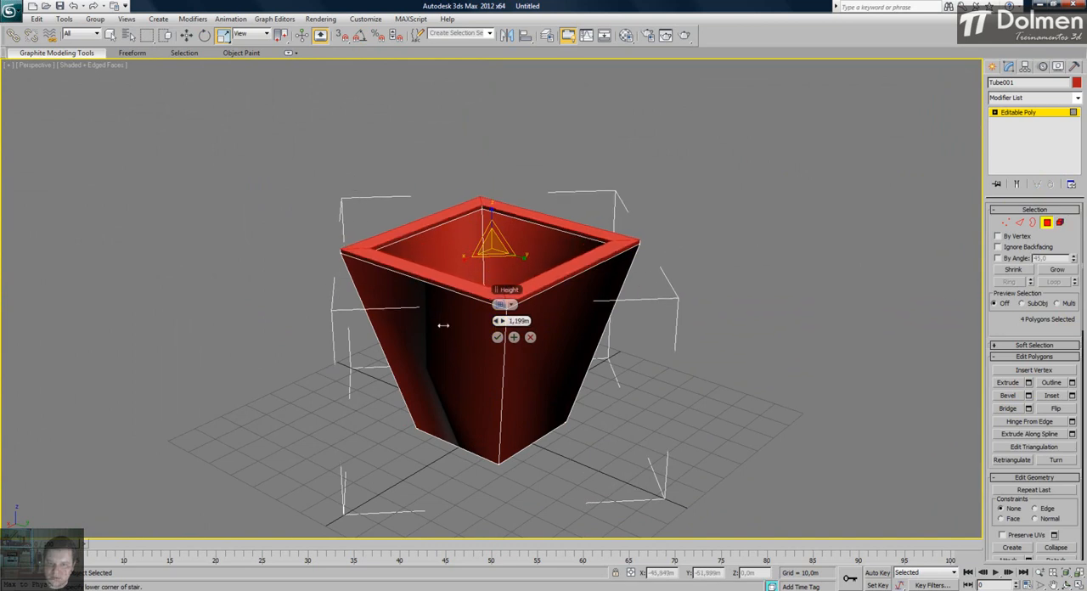
left_click(497, 337)
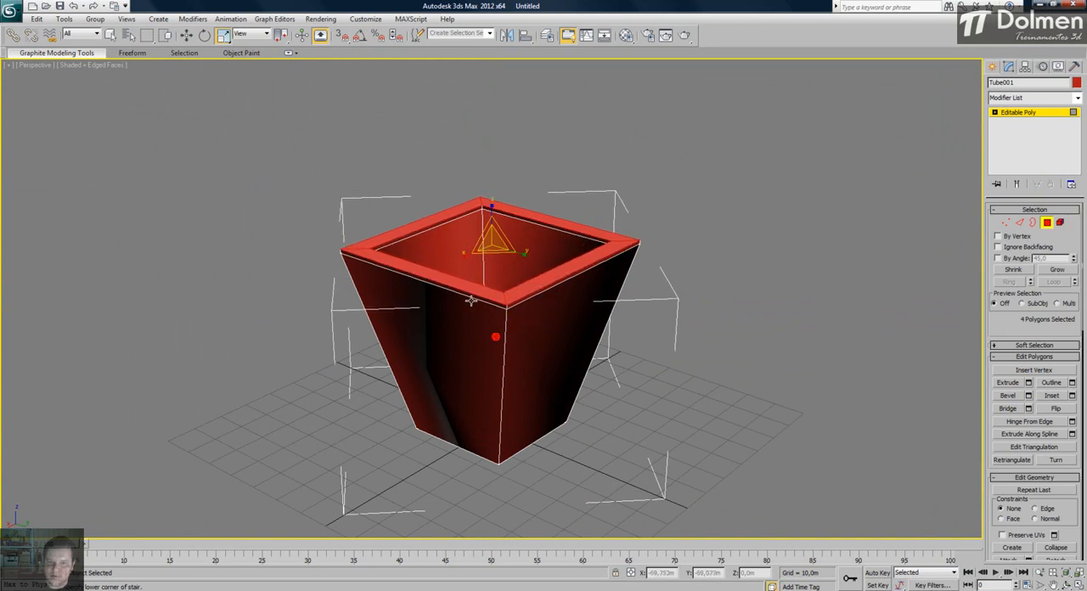
- Extrude the four outer side polygons of the rim band outward along local normals to form a projecting lip, and leave polygon editing
left_click(471, 295)
left_click(533, 295, "ctrl")
middle_click_drag(449, 308, 505, 315, "alt")
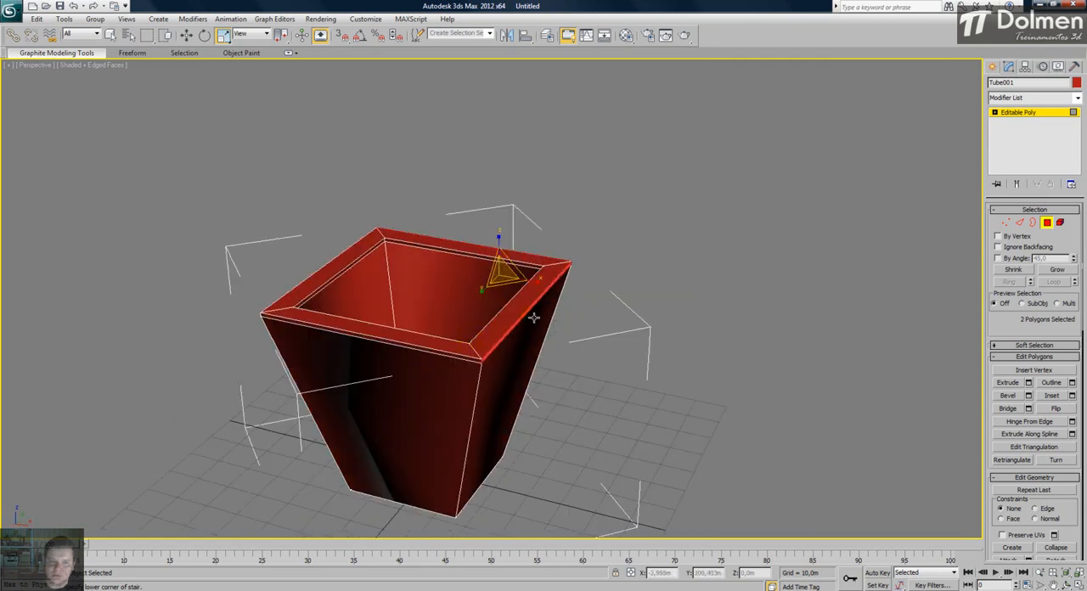
left_click(418, 347, "ctrl")
middle_click_drag(417, 347, 446, 358, "alt")
left_click(434, 355, "ctrl")
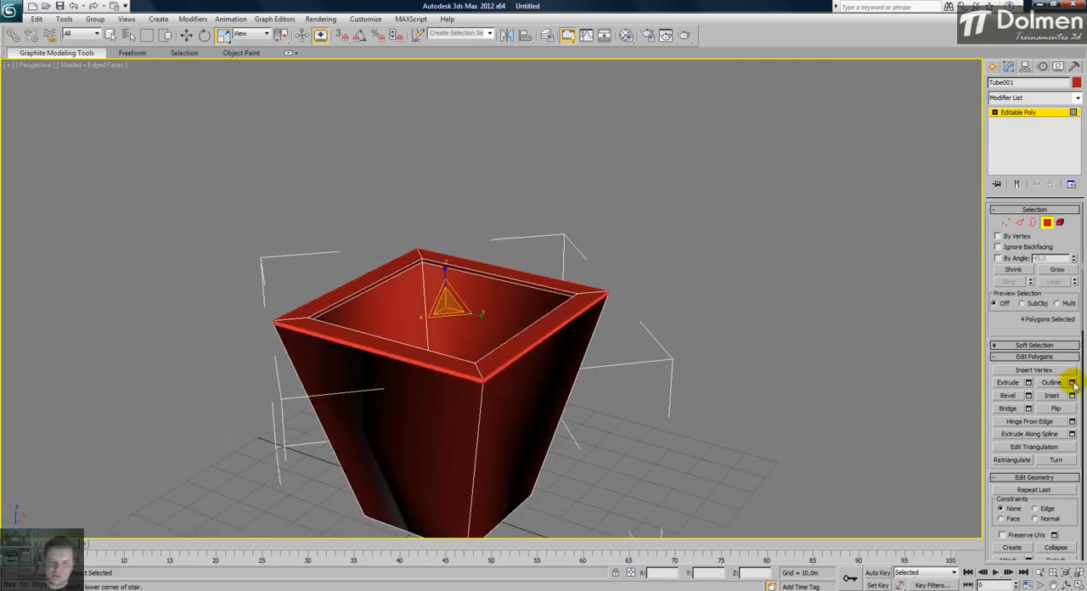
left_click(1029, 383)
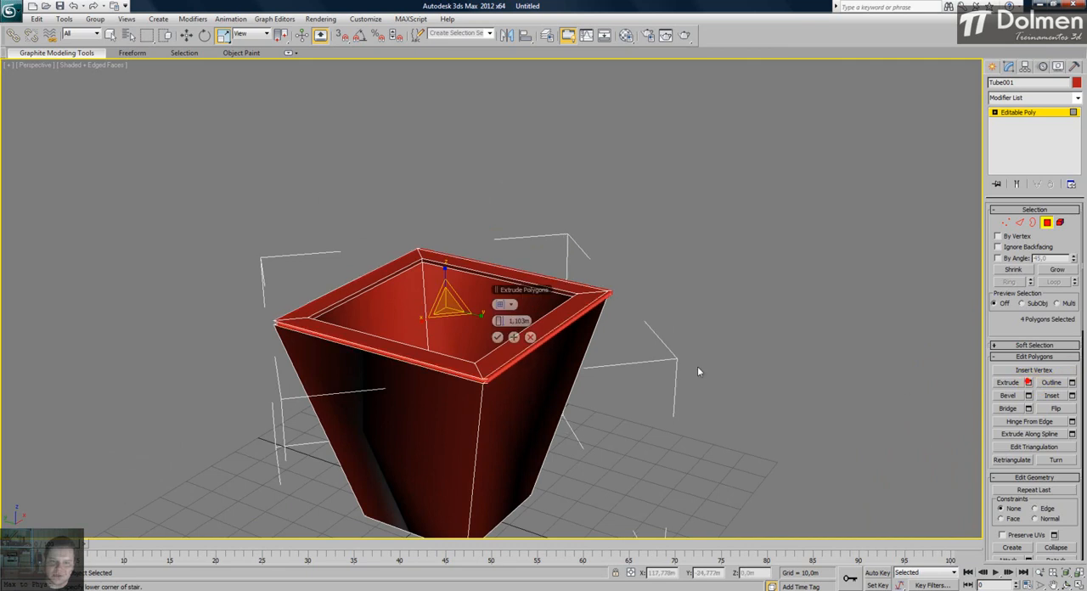
left_click(513, 305)
left_click(503, 321)
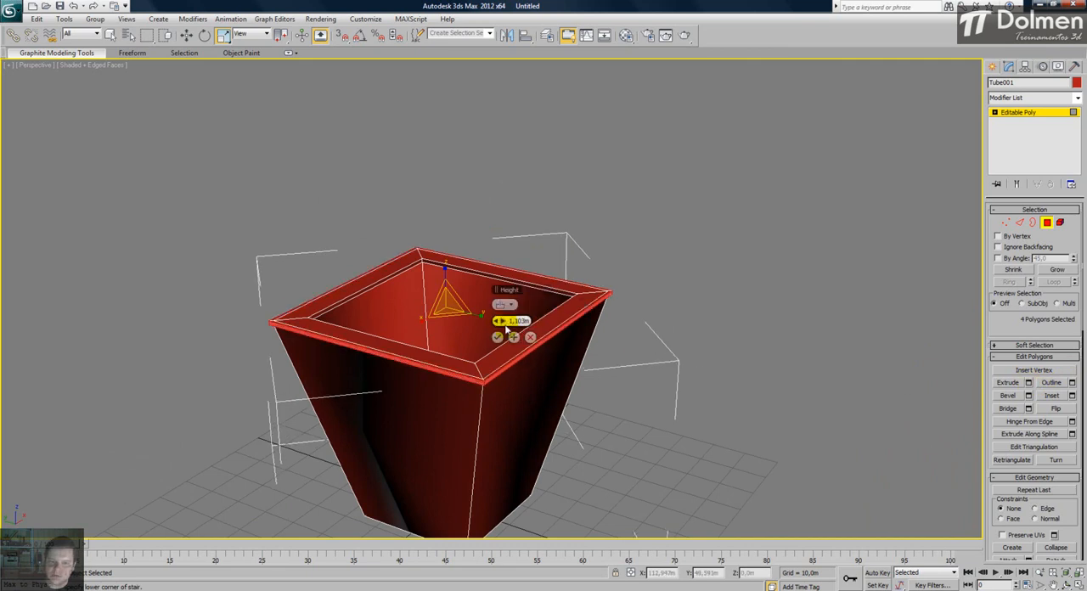
left_click(498, 337)
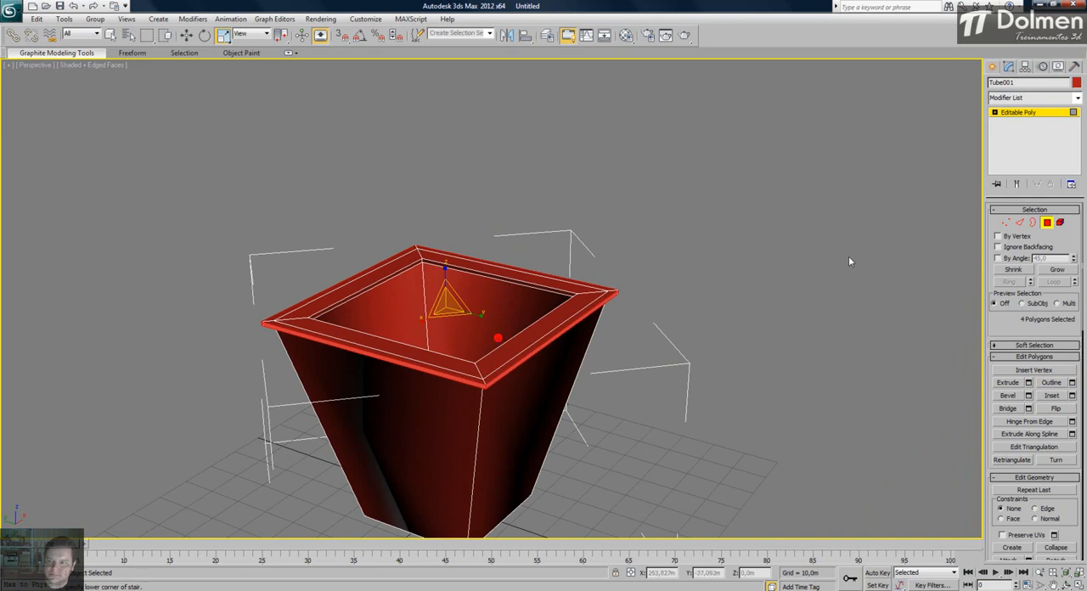
left_click(1046, 223)
left_click(744, 266)
- Examine the tapered vase and its projecting lip from low and high angles in the Perspective view
middle_click_drag(418, 422, 578, 348)
middle_click_drag(705, 286, 603, 302)
left_click(530, 266)
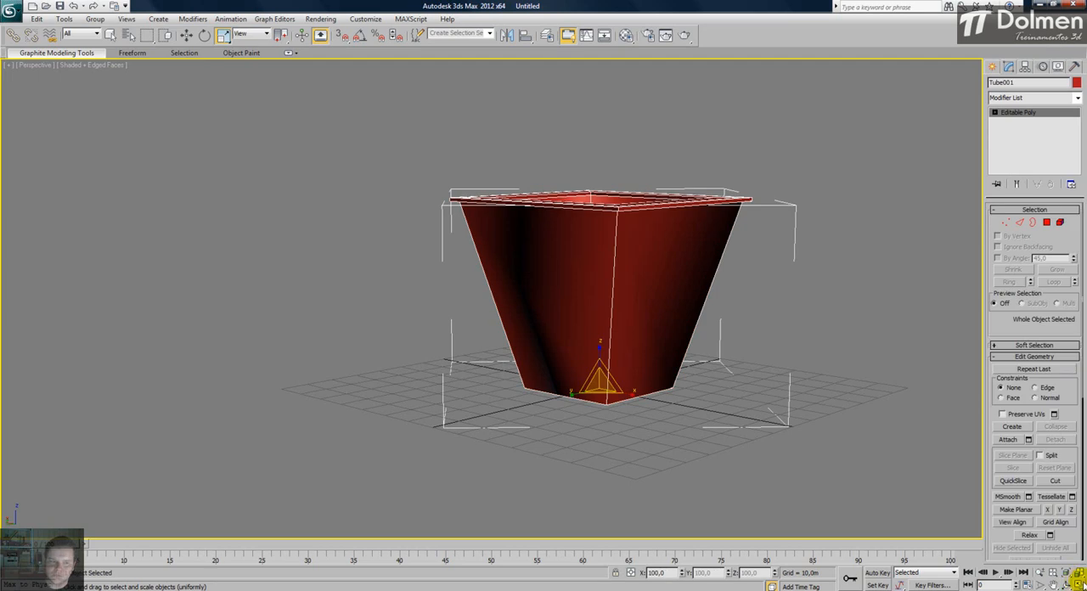
left_click(1079, 584)
right_click(353, 410)
middle_click_drag(736, 421, 747, 448, "alt")
left_click(1078, 584)
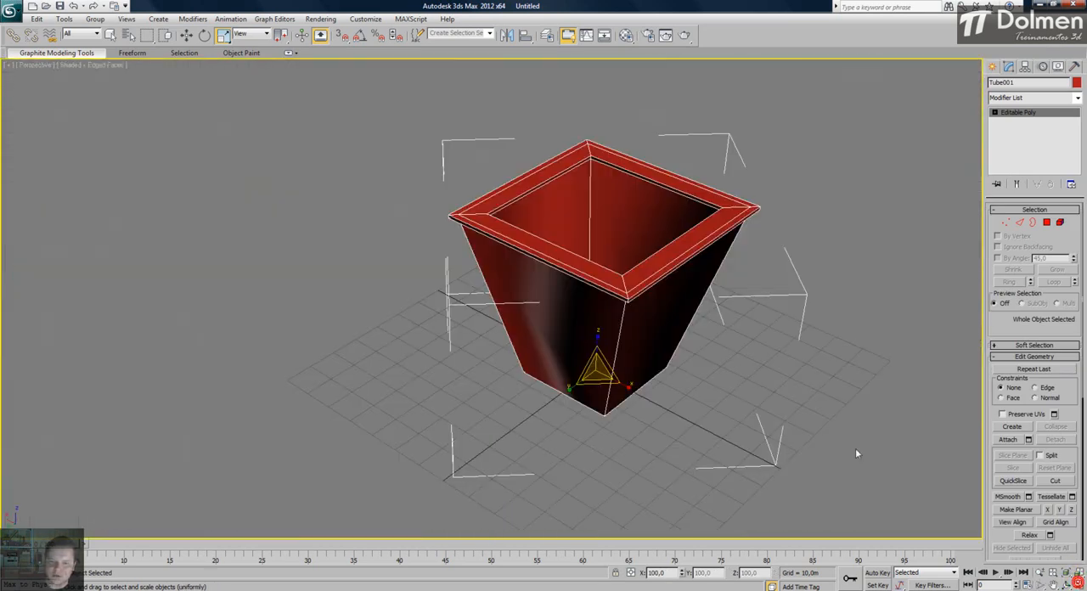
- Examine the vase in wireframe and shaded display, deselected, from the side and from above
middle_click_drag(678, 317, 568, 369)
scroll(485, 313, "up", 3)
key("F3")
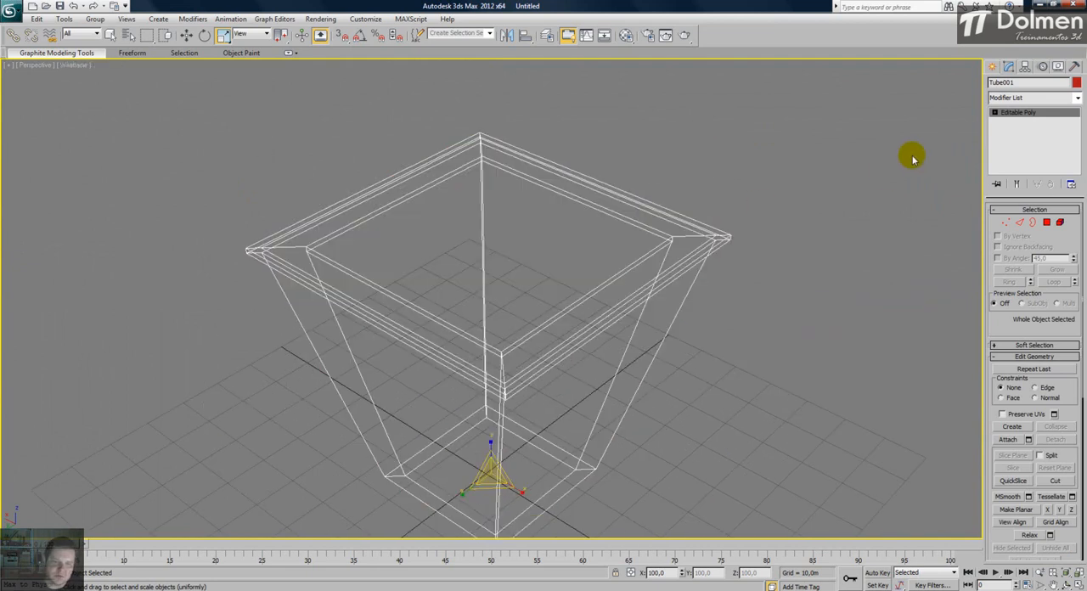
key("F3")
left_click(918, 165)
middle_click_drag(529, 187, 568, 208, "alt")
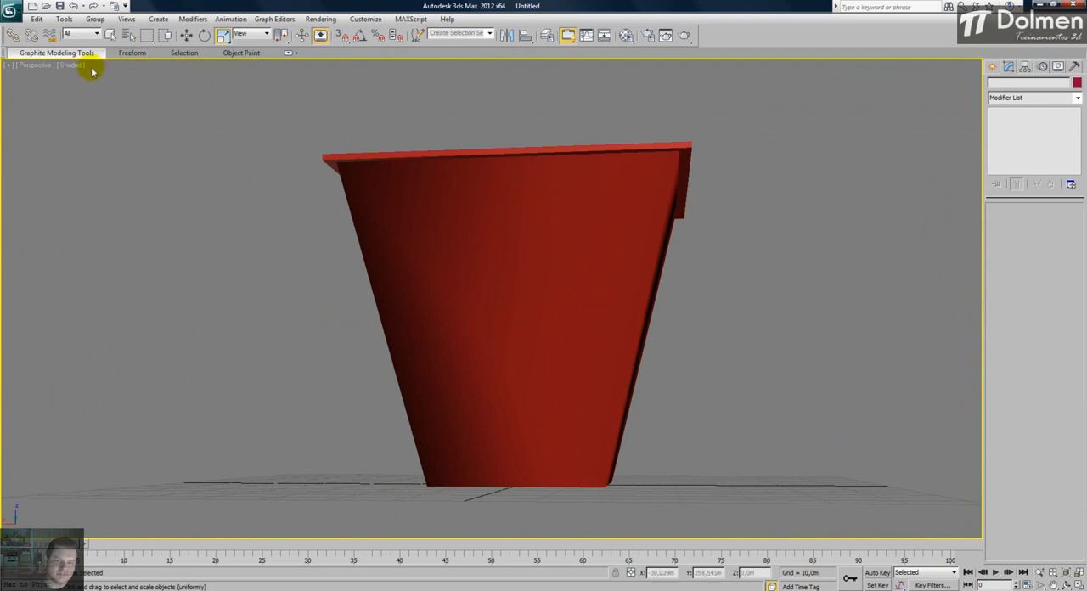
middle_click_drag(461, 177, 494, 256, "alt")
middle_click_drag(556, 229, 546, 283, "alt")
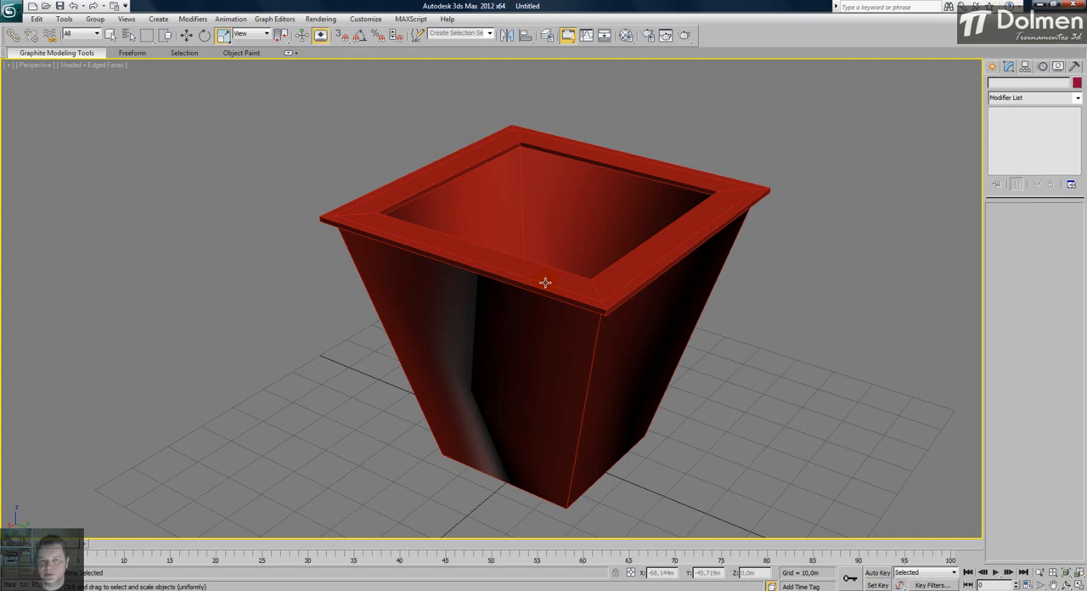
- Reselect the vase and show it in the Perspective view with its rim facing the viewer
left_click(552, 221)
middle_click_drag(549, 360, 618, 367, "alt")
middle_click_drag(633, 314, 579, 278, "alt")
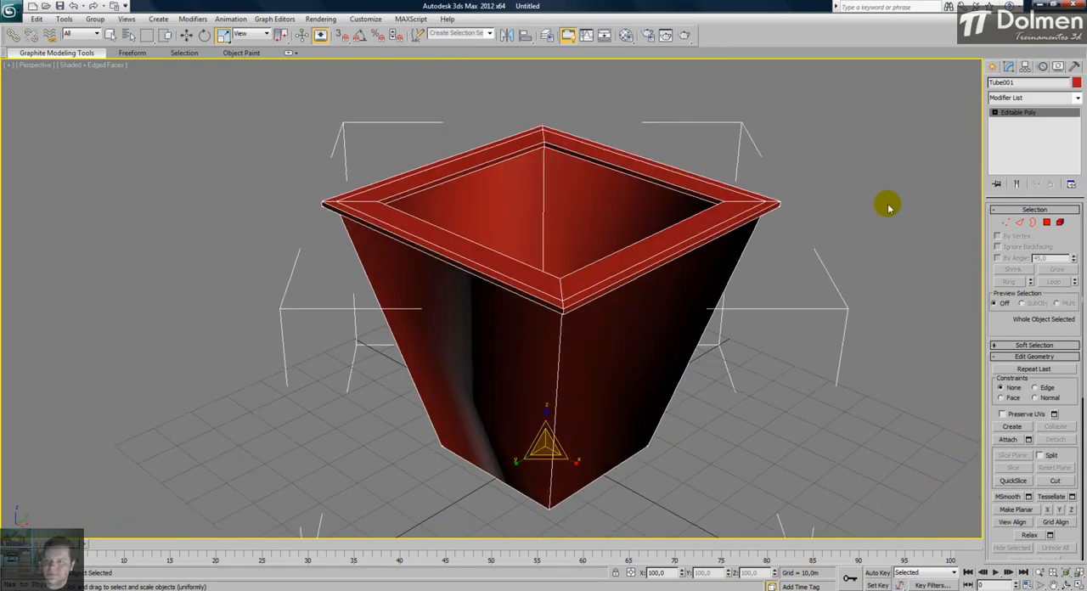
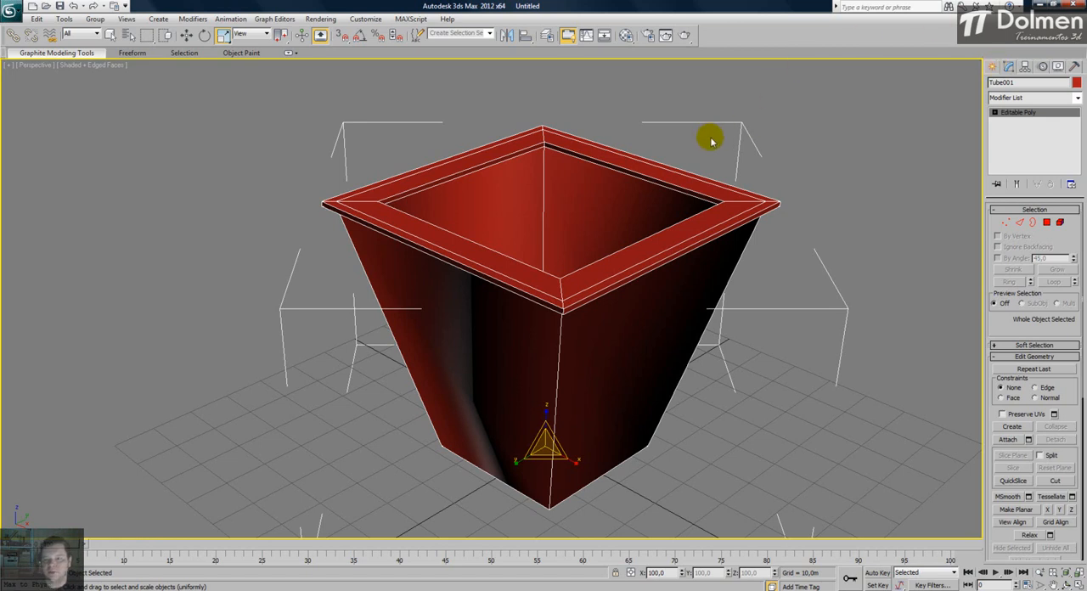
- Delete the tapered vase and restore the four-viewport layout
left_click(862, 188)
middle_click_drag(643, 230, 589, 287)
left_click(655, 226)
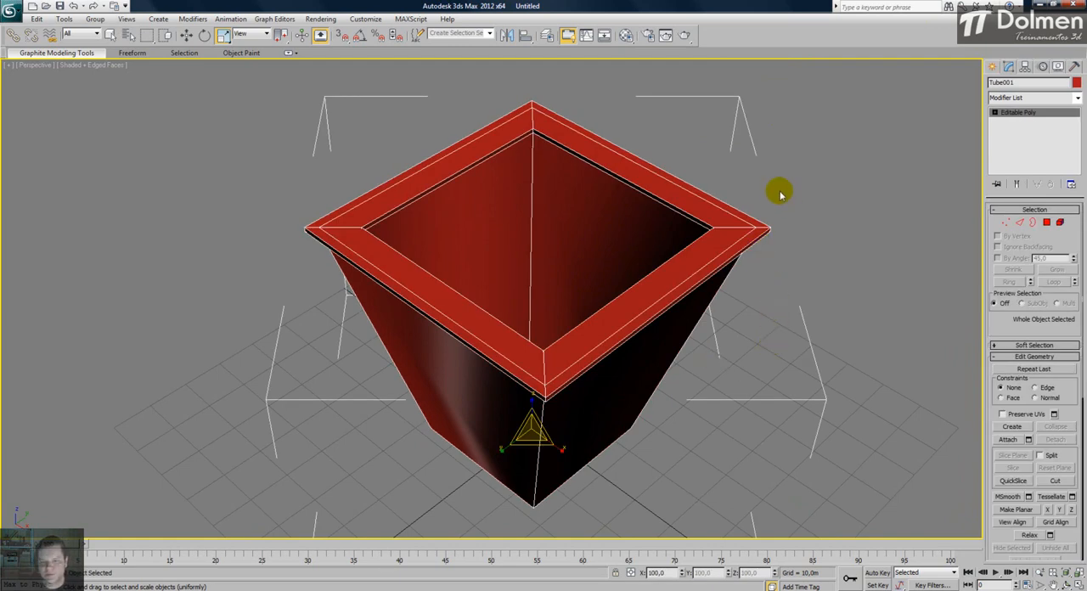
key("Delete")
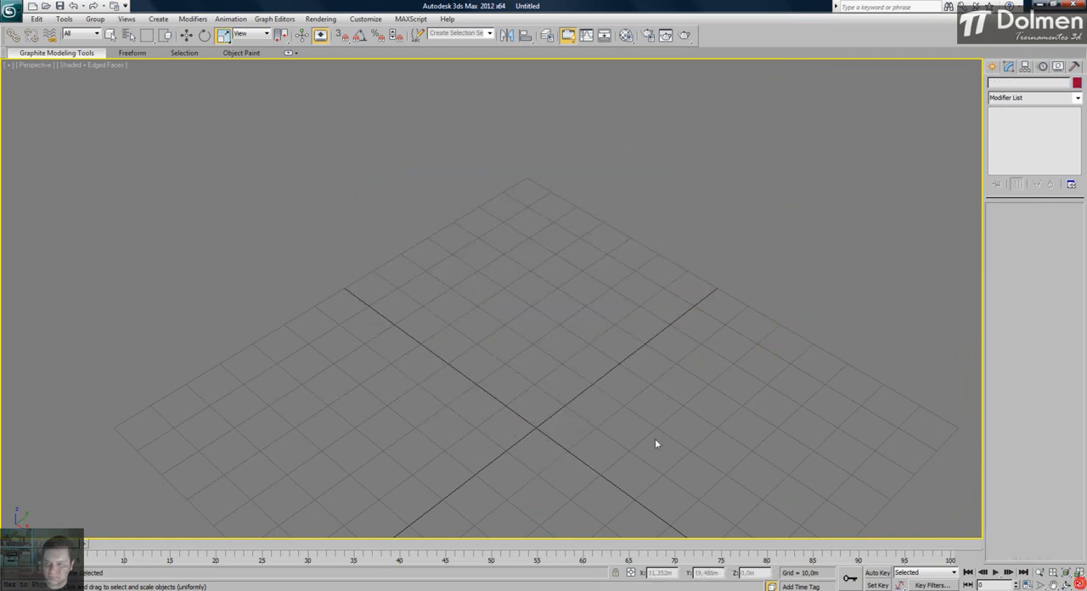
left_click(1078, 585)
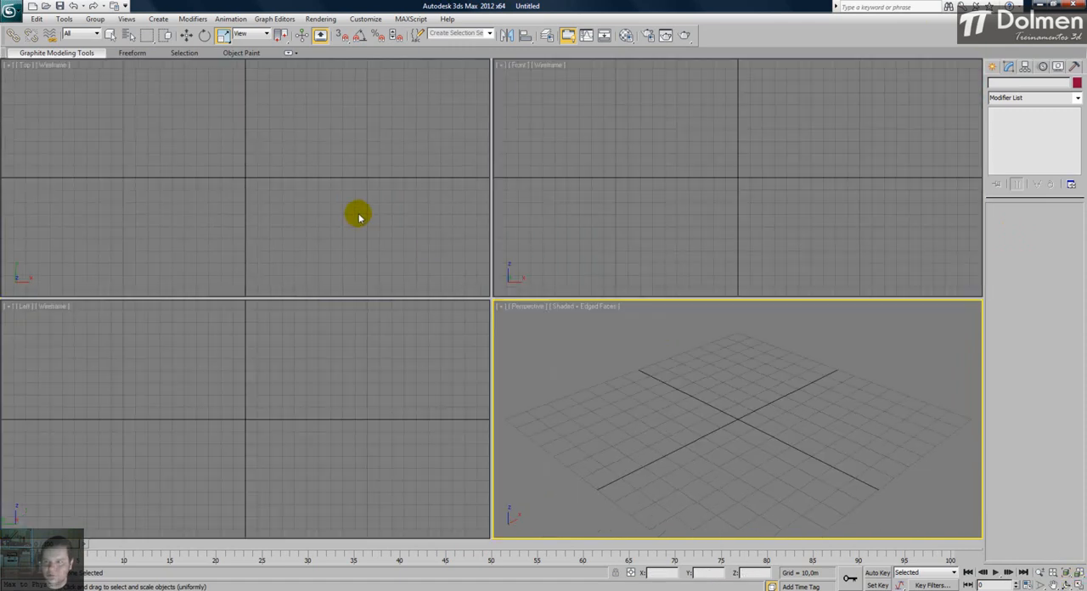
- Draw a pyramid around the origin in the Top view, about 50 m wide, 42 m deep and 44 m high
left_click(989, 68)
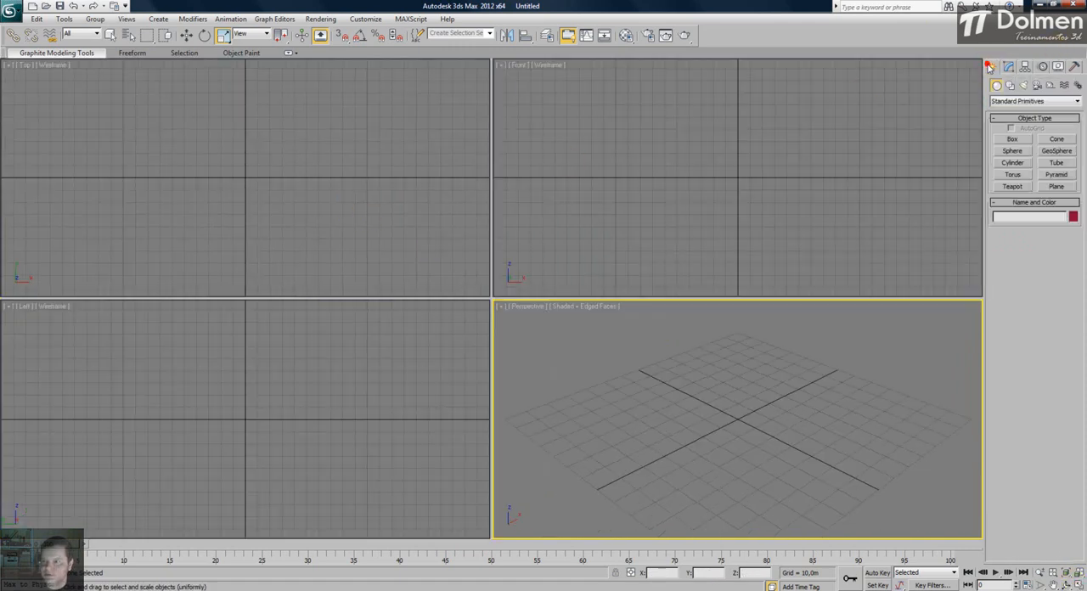
left_click(1056, 177)
left_click_drag(210, 202, 270, 151)
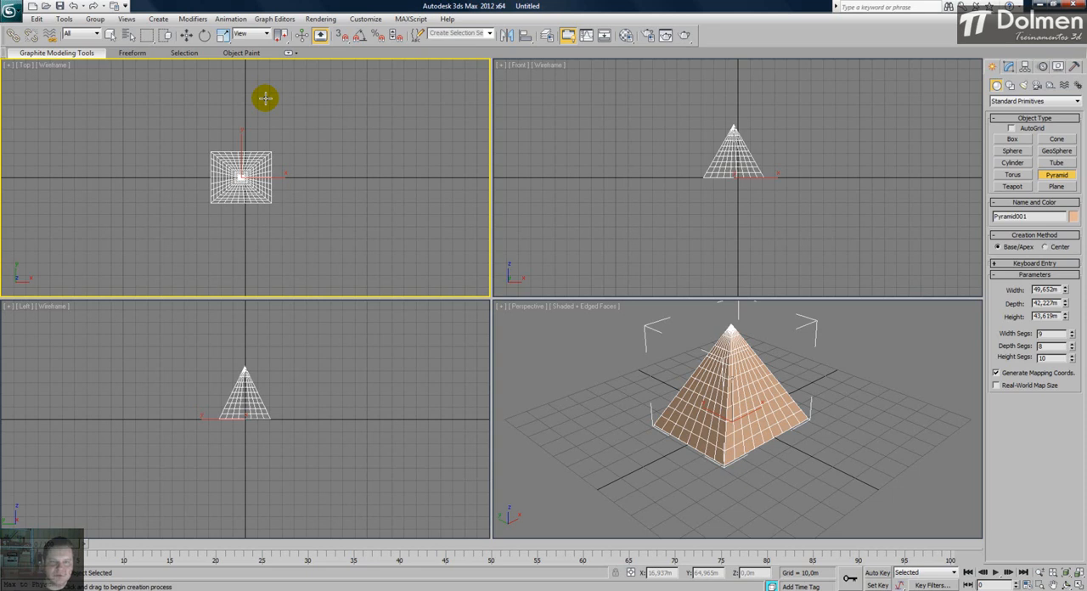
right_click(333, 130)
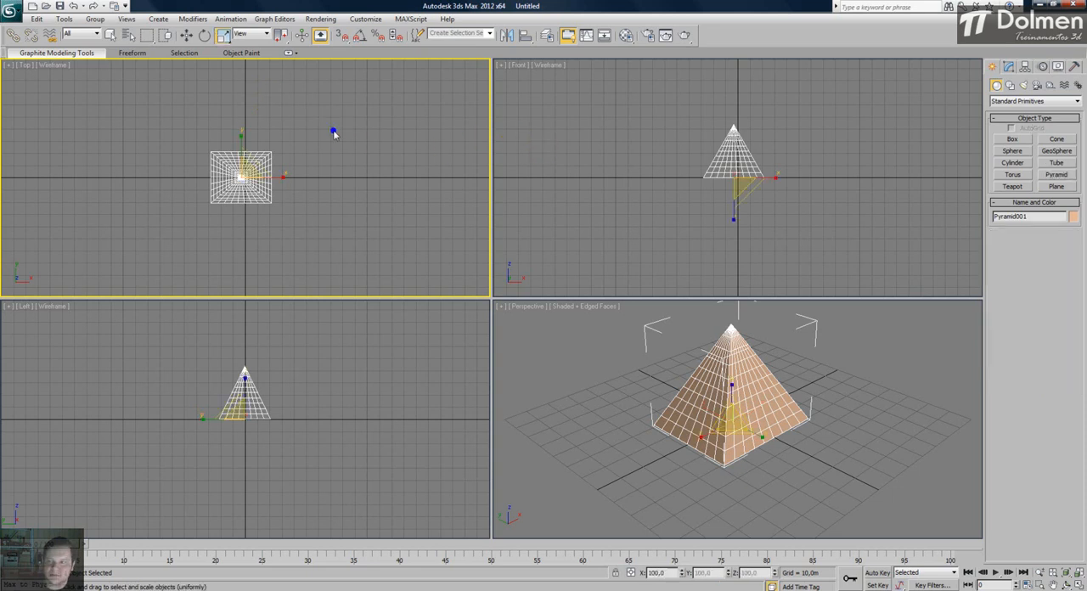
- Resize the pyramid to 45.68 m width, 43.916 m depth and 51.471 m height in a maximized Perspective view
left_click(1009, 67)
key("q")
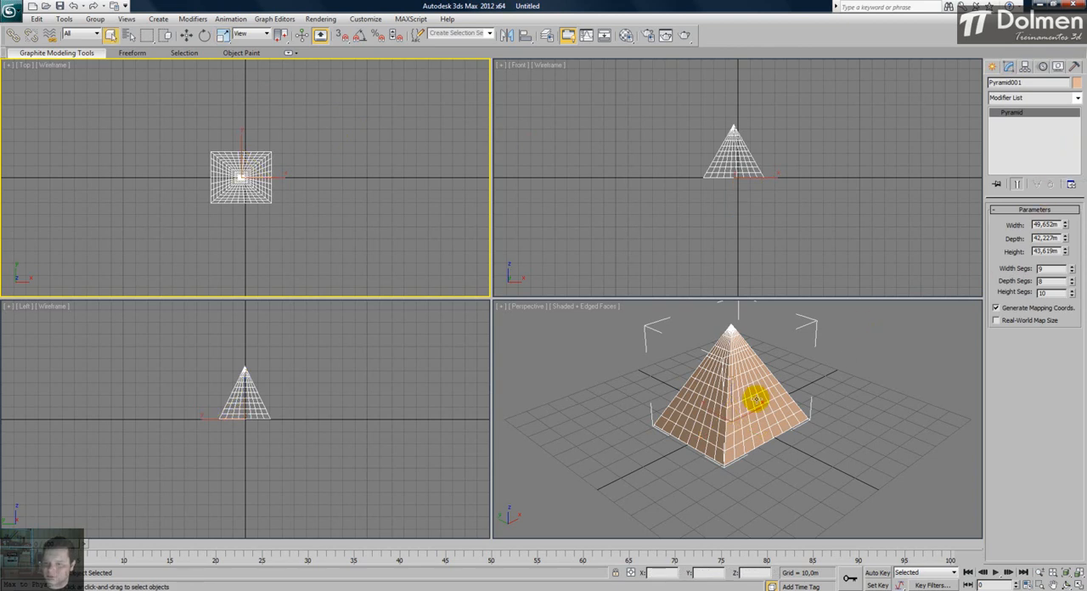
middle_click_drag(755, 398, 751, 417)
left_click(1079, 585)
middle_click_drag(653, 274, 651, 305)
mouse_move(1068, 228)
left_mouse_down()
mouse_move(992, 223)
mouse_move(995, 257)
mouse_move(1003, 226)
mouse_move(1077, 195)
mouse_move(1048, 230)
mouse_move(1070, 267)
mouse_move(1061, 226)
mouse_move(1081, 233)
mouse_move(1056, 273)
mouse_move(1046, 228)
mouse_move(1067, 234)
mouse_move(1065, 245)
mouse_move(1069, 212)
mouse_move(1053, 242)
mouse_move(1064, 287)
mouse_move(1053, 243)
mouse_move(1075, 220)
mouse_move(1074, 241)
left_mouse_up()
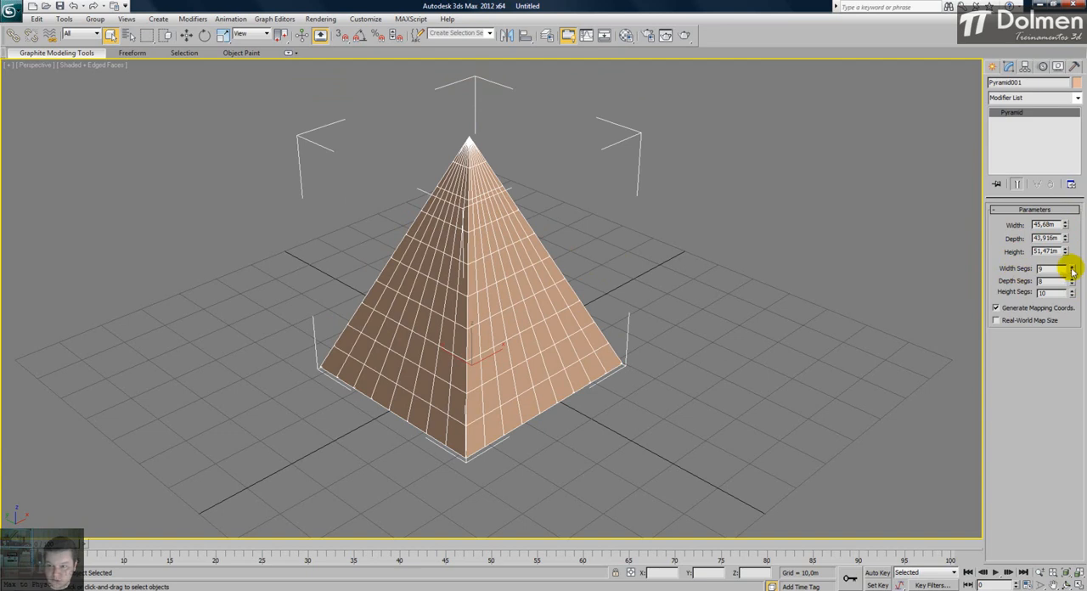
- Raise the pyramid's width and depth segments to 15 each and its height segments to 20
left_click_drag(1074, 270, 741, 265)
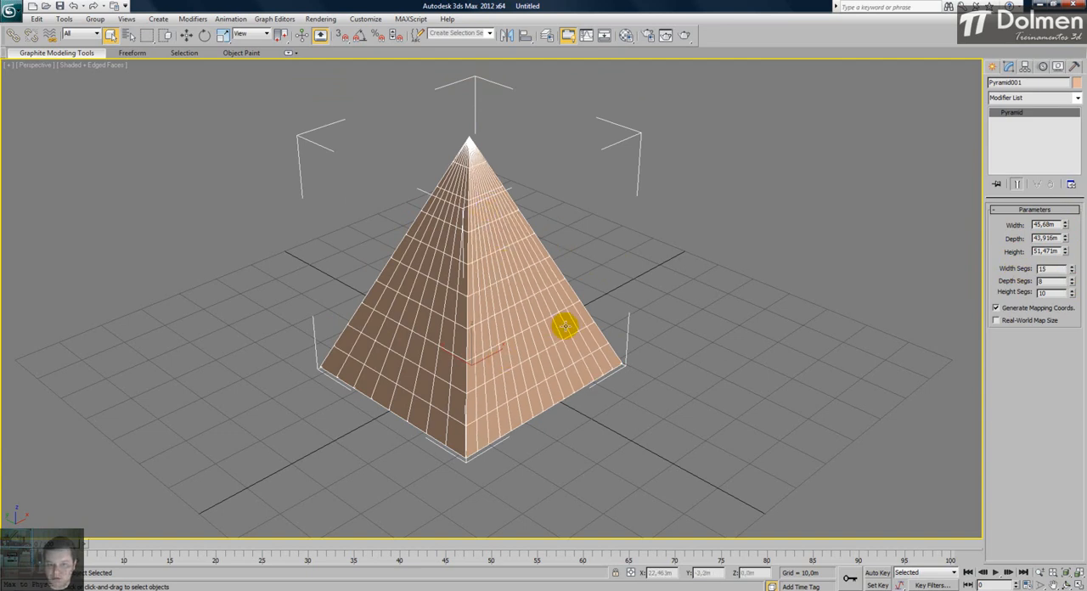
middle_click_drag(432, 350, 488, 298, "alt")
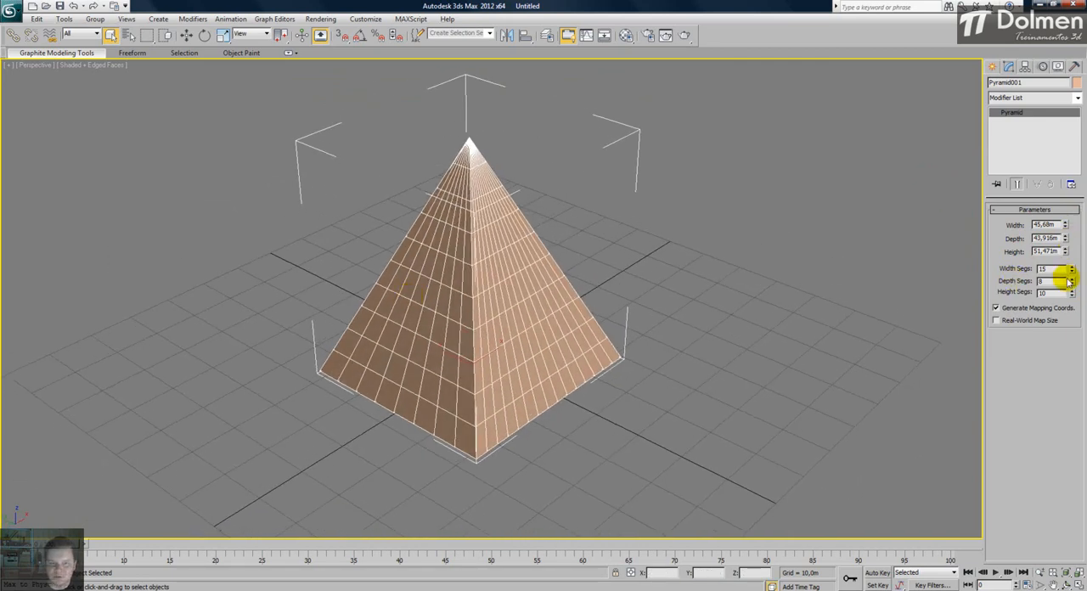
left_click_drag(1073, 283, 1072, 253)
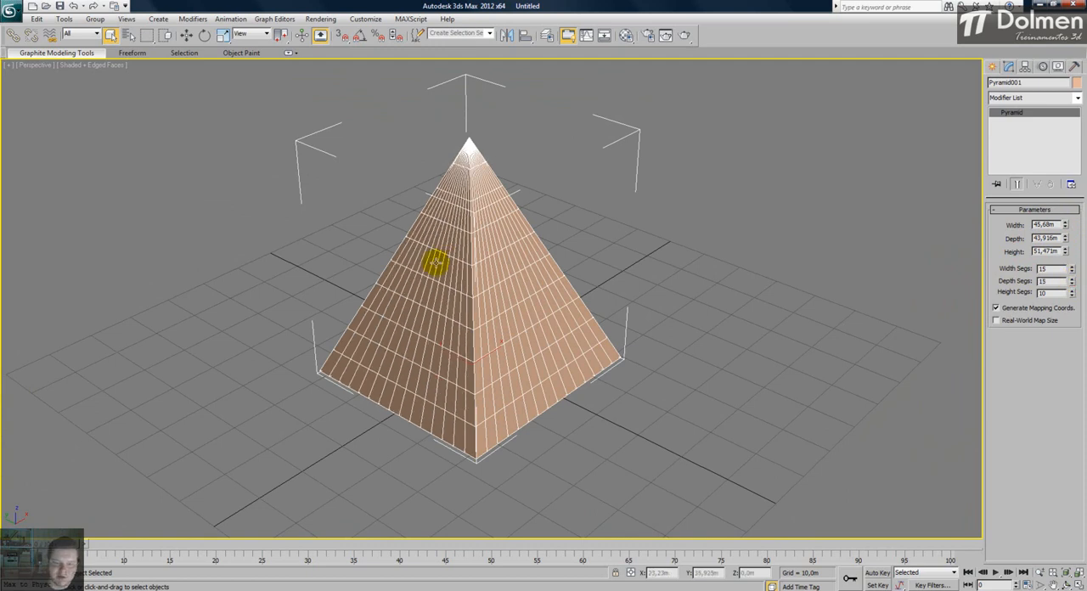
middle_click_drag(422, 272, 521, 255, "alt")
middle_click_drag(454, 298, 589, 308, "alt")
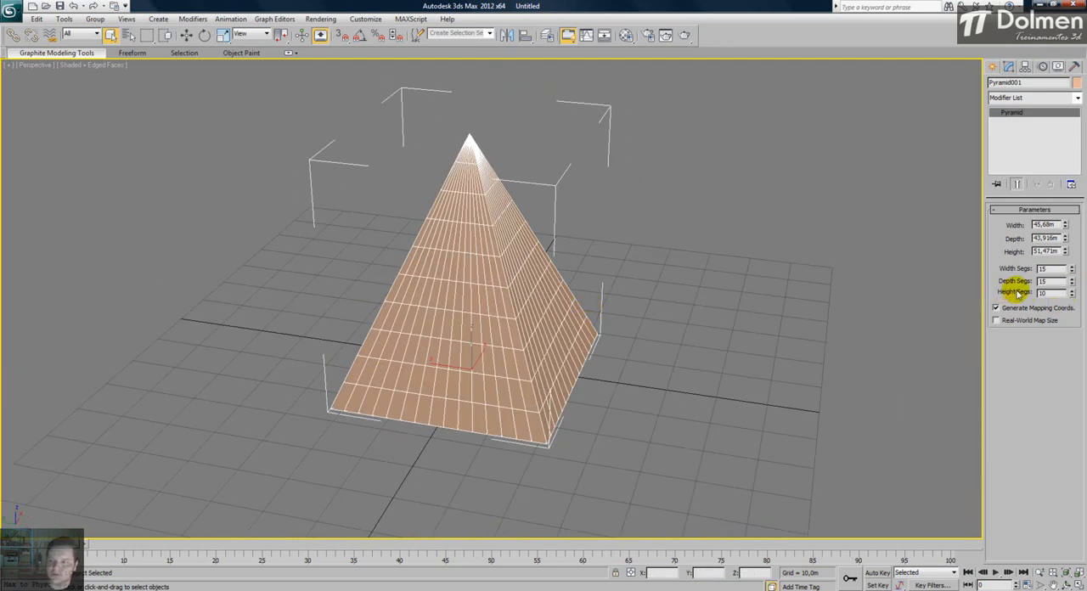
left_click(1073, 291)
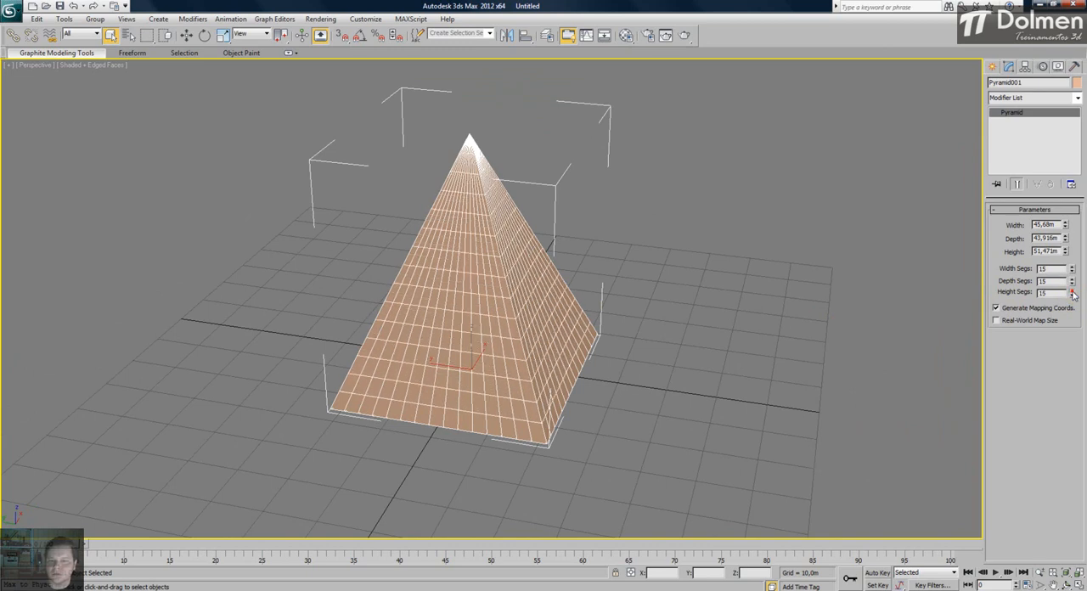
- View the deselected pyramid from another angle, and delete it in the four-viewport layout
left_click(636, 249)
middle_click_drag(633, 250, 447, 298, "alt")
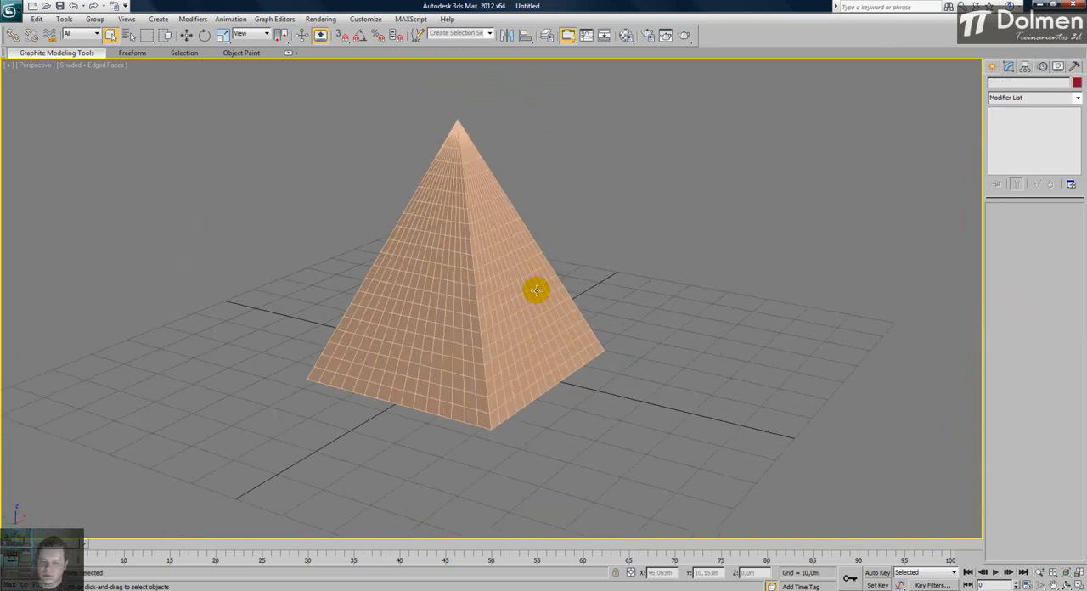
key("alt+w")
left_click(237, 177)
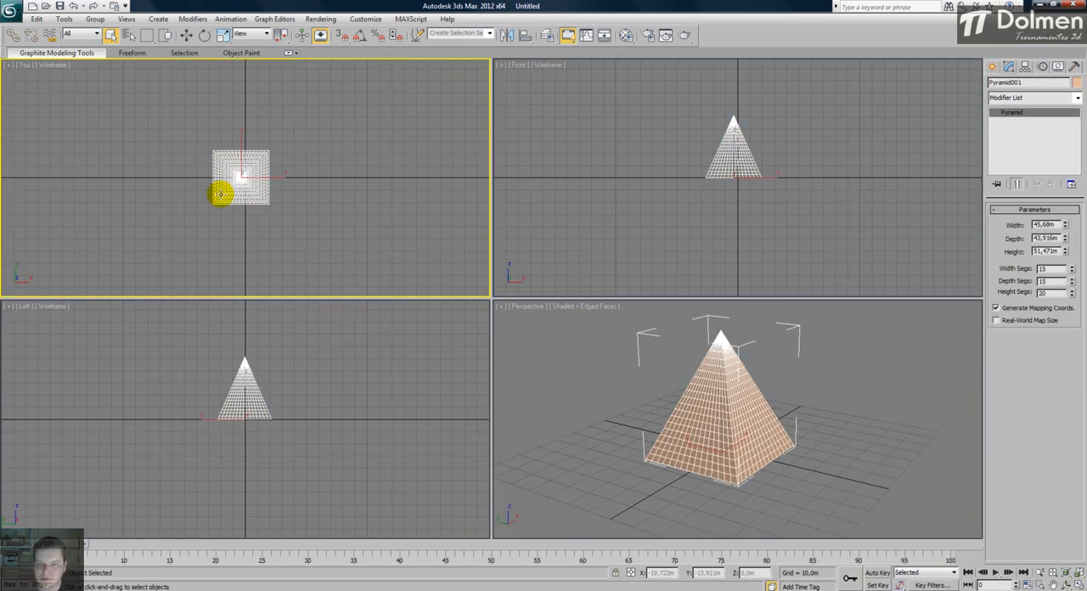
key("Delete")
left_click(692, 433)
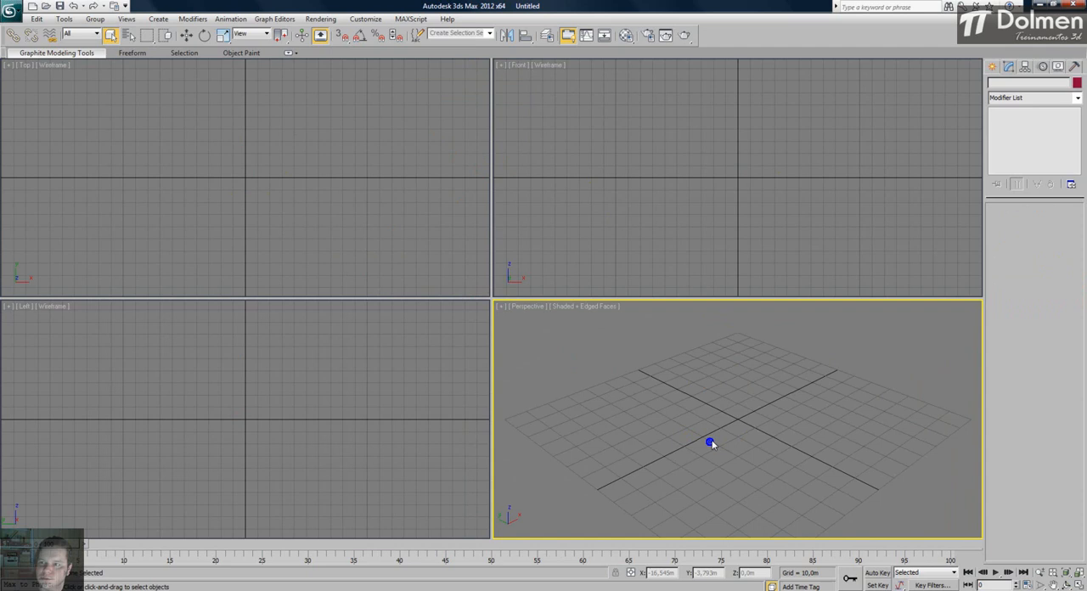
- Draw a rectangular plane across the origin in the Top view, about 91 m long and 187 m wide
left_click(992, 66)
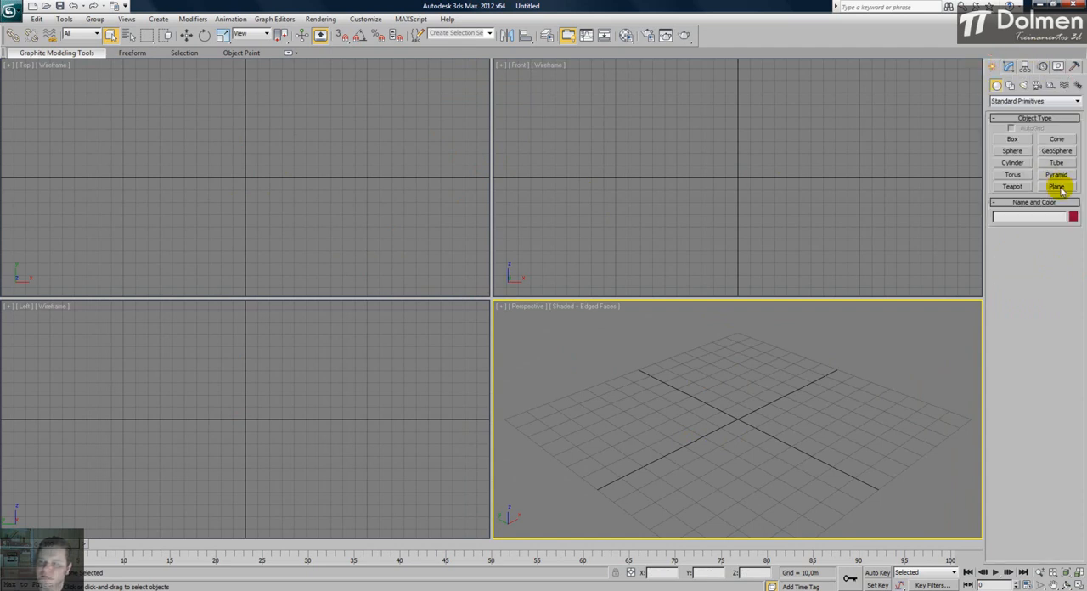
left_click(1058, 187)
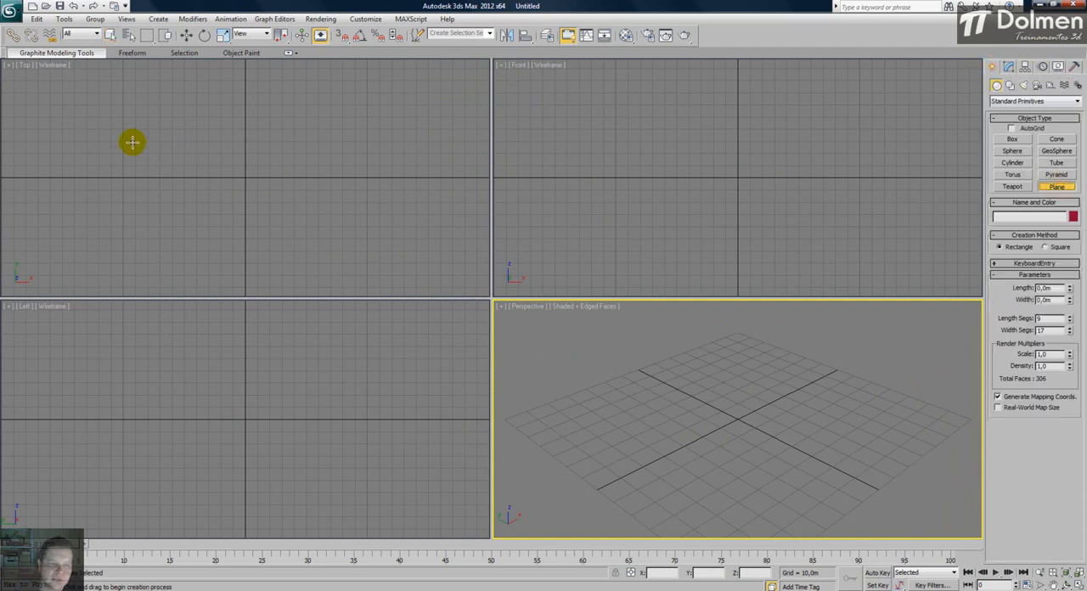
left_click_drag(141, 134, 372, 245)
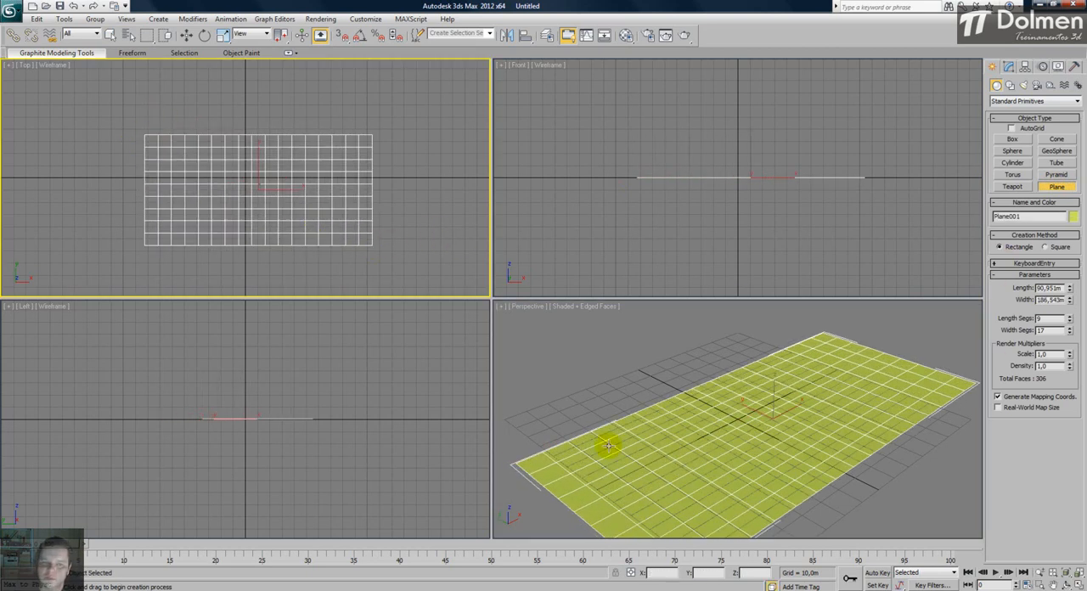
right_click(304, 161)
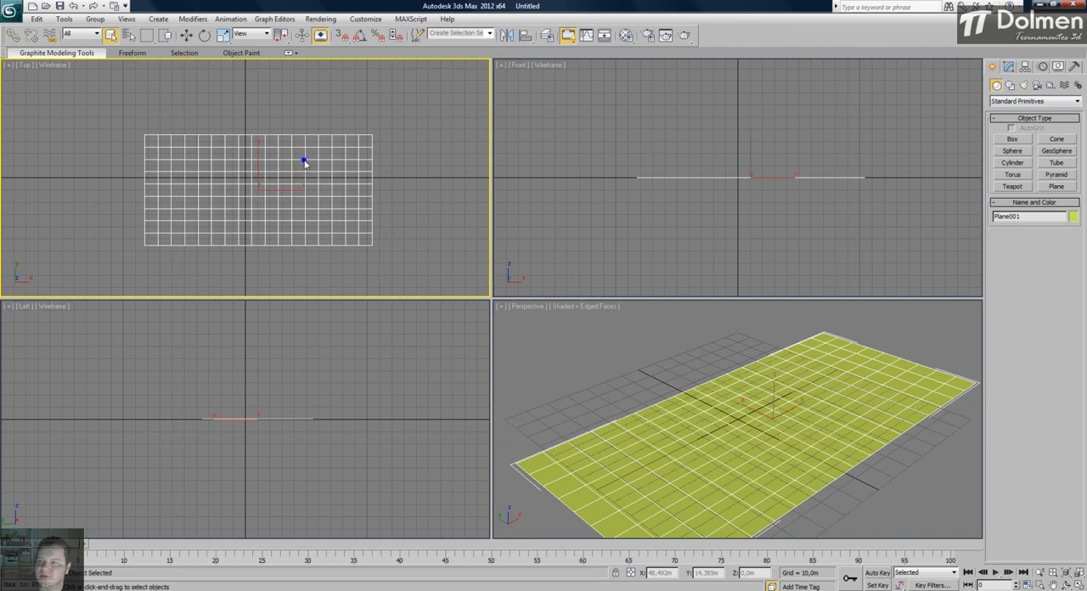
- Resize the plane to 71.852 m length and 166.023 m width, with 4 length segments and 6 width segments
left_click(1005, 65)
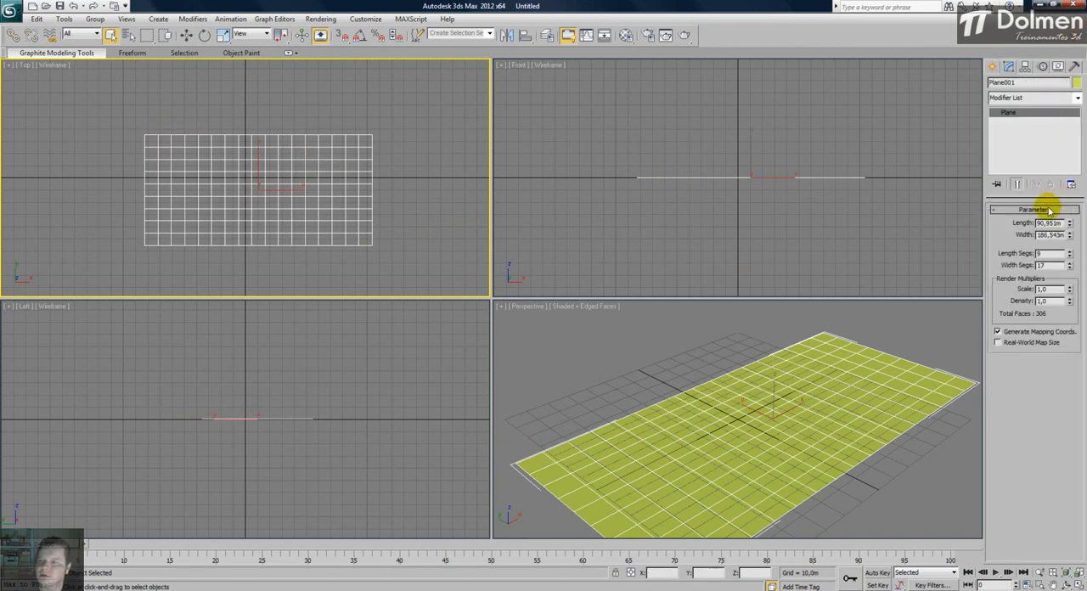
mouse_move(1071, 227)
left_mouse_down()
mouse_move(1072, 257)
mouse_move(1079, 222)
mouse_move(1074, 263)
mouse_move(1050, 226)
mouse_move(1072, 272)
mouse_move(1072, 242)
left_mouse_up()
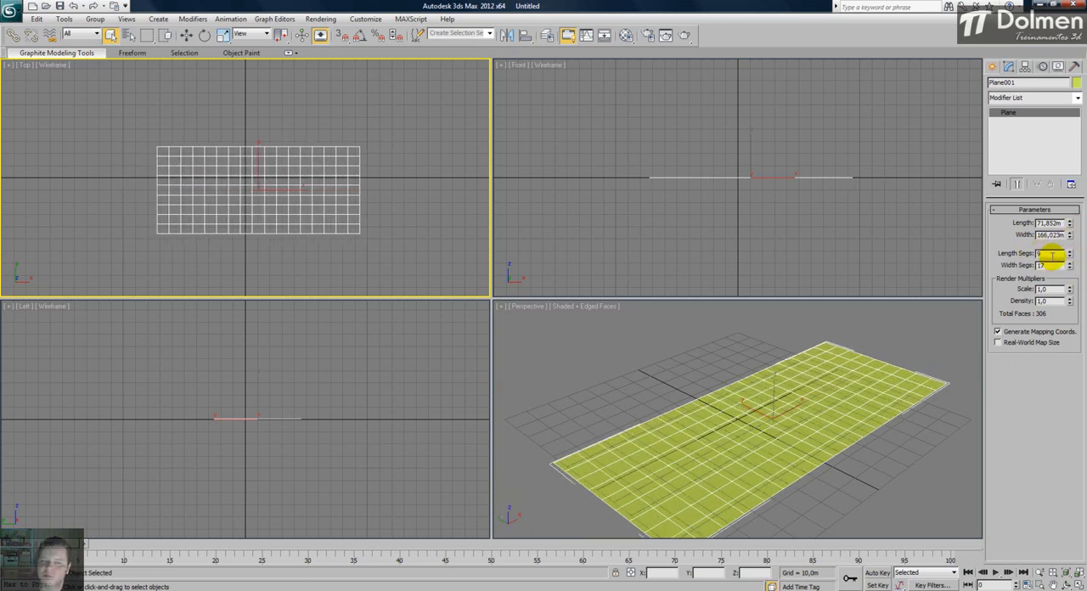
left_click(1071, 257)
left_click(1071, 257)
left_click(1071, 257)
left_click(1071, 257)
left_click(1071, 253)
left_click(1072, 252)
left_click(1070, 267)
left_click(1070, 267)
left_click(1070, 268)
left_click(1070, 268)
left_click(1070, 267)
left_click(1070, 268)
left_click(1070, 268)
left_click(1071, 267)
left_click(1071, 267)
left_click(1070, 268)
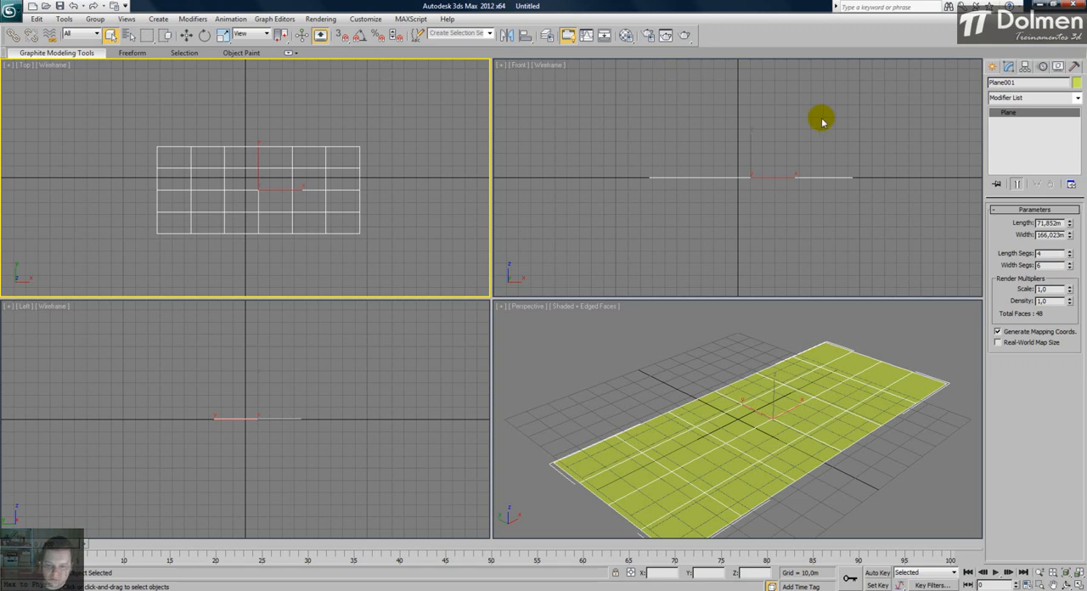
- View the plane from another angle in Perspective, delete it and make the Top view active
right_click(702, 347)
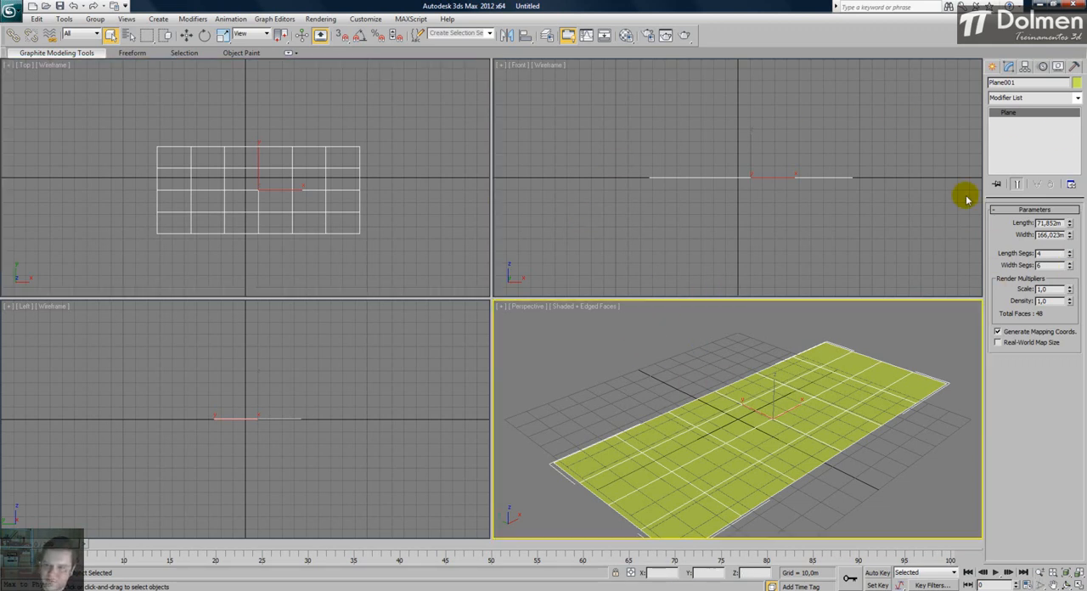
middle_click_drag(762, 469, 685, 467, "alt")
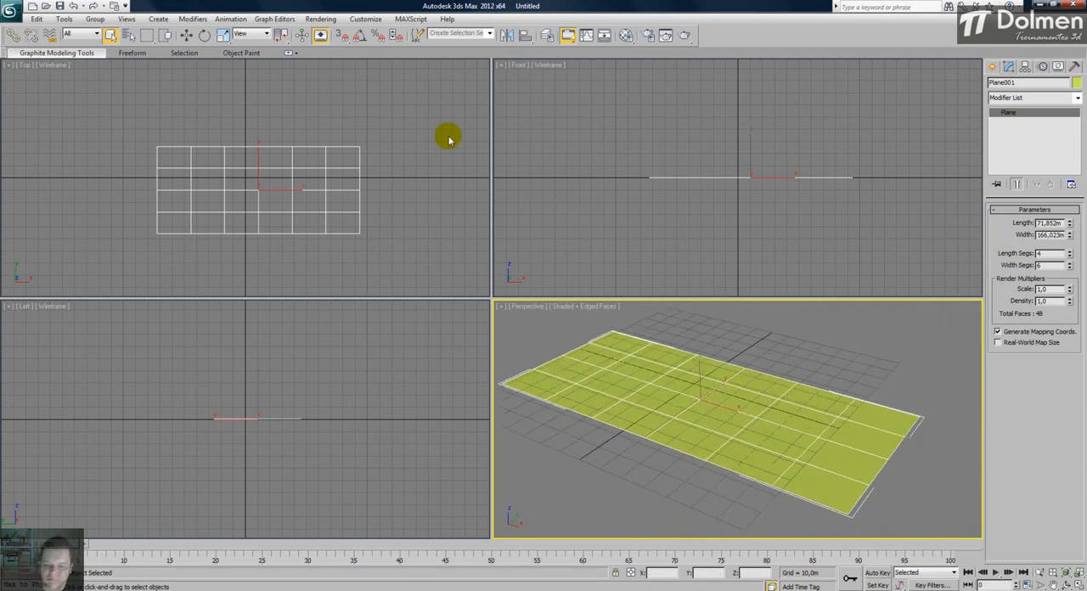
key("Delete")
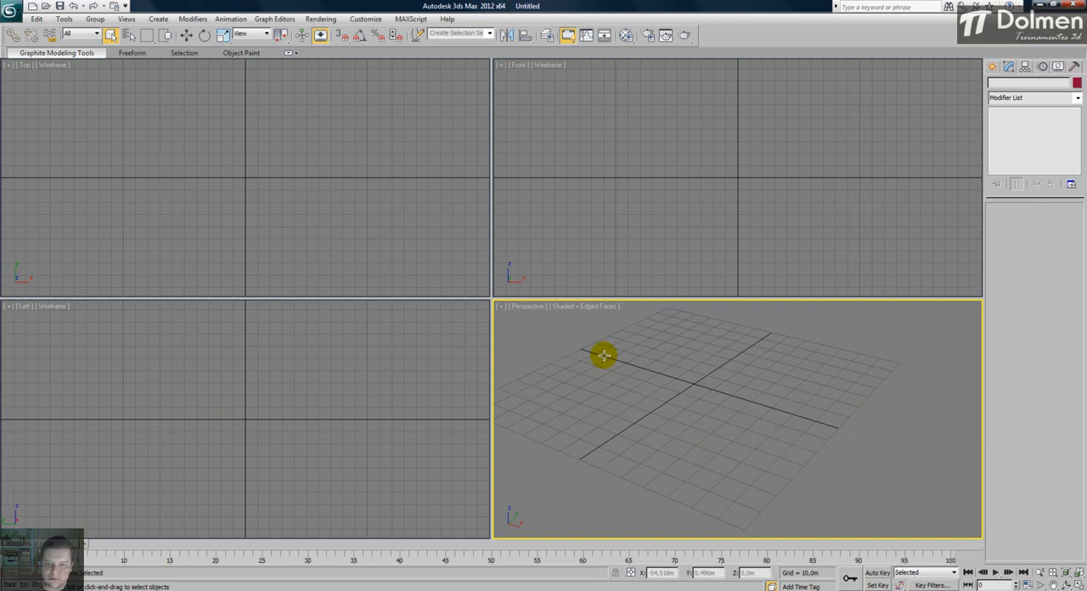
right_click(638, 393)
left_click(411, 183)
- Draw a box from the origin in the Top view using the Cube creation method, with sides of about 46 m
left_click(992, 66)
left_click(1008, 138)
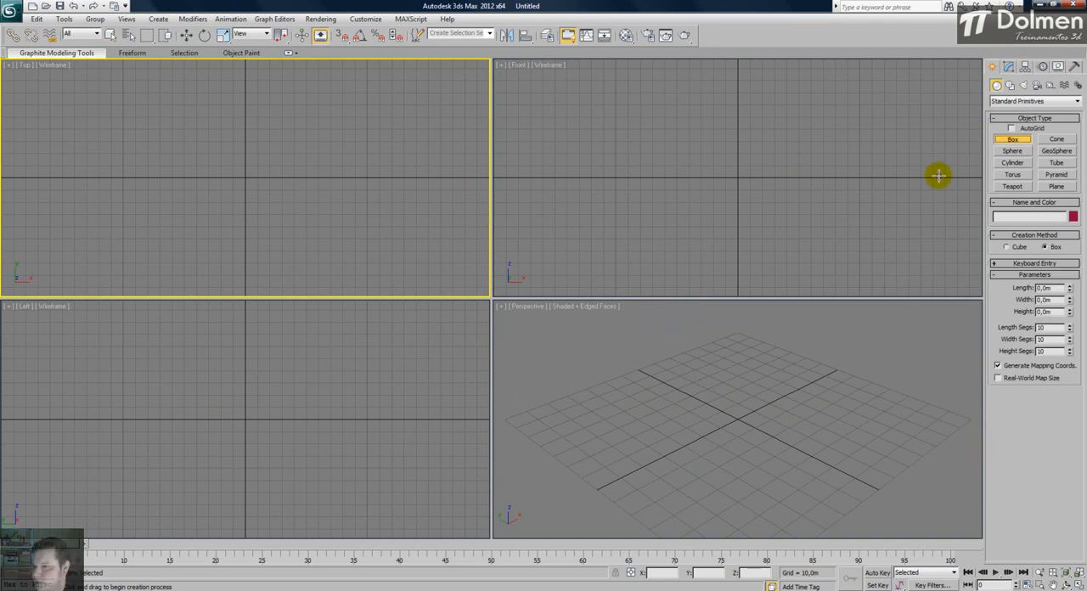
left_click(1006, 247)
left_click_drag(245, 179, 251, 151)
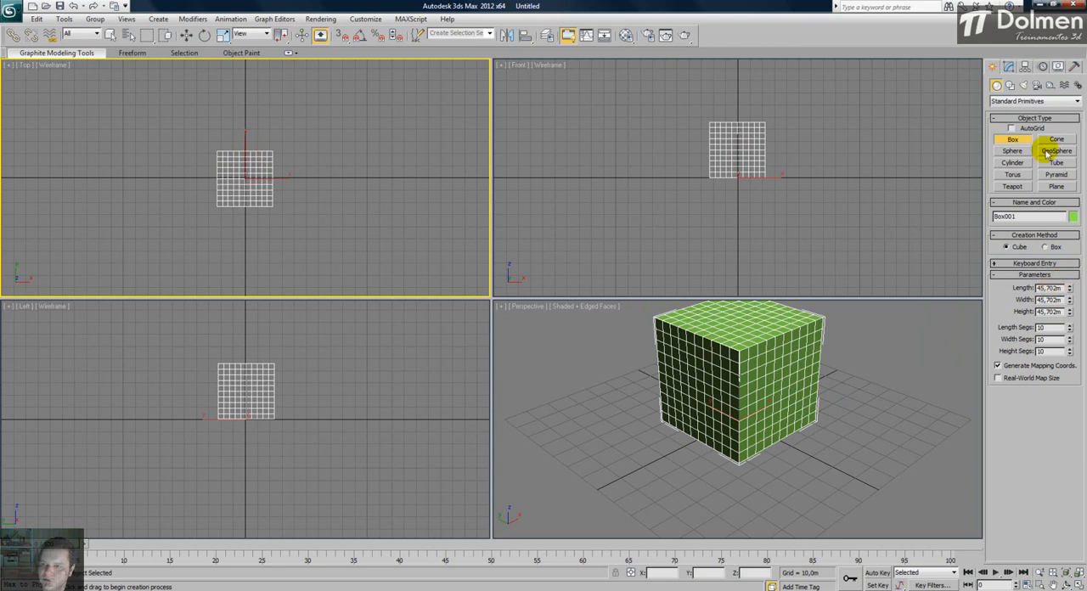
left_click(1009, 66)
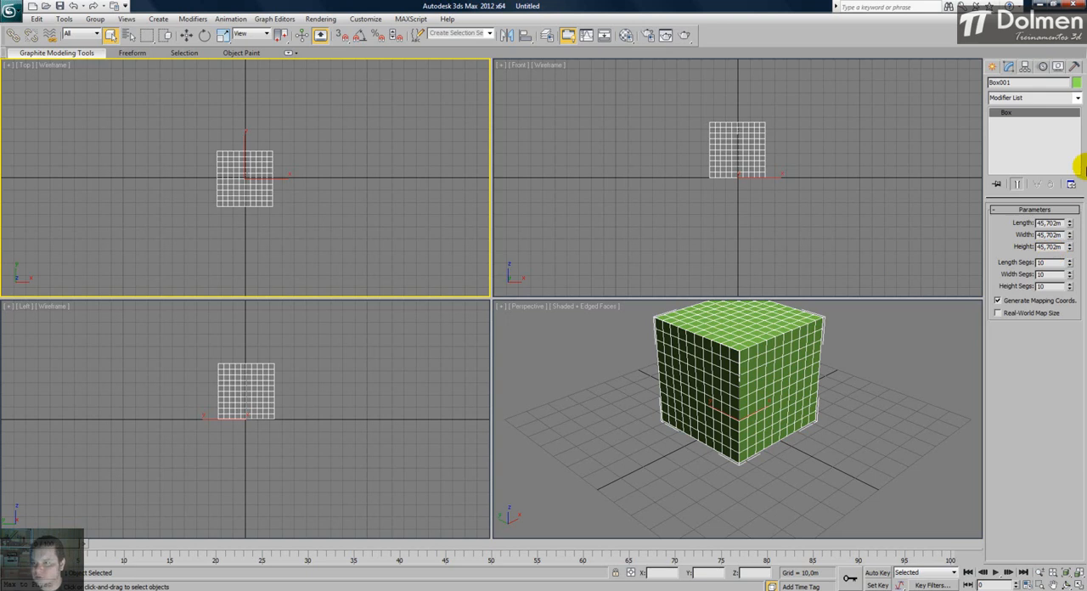
- Delete the cube and draw a new one at the origin in the Top view with sides of about 38 m
key("Delete")
left_click(992, 66)
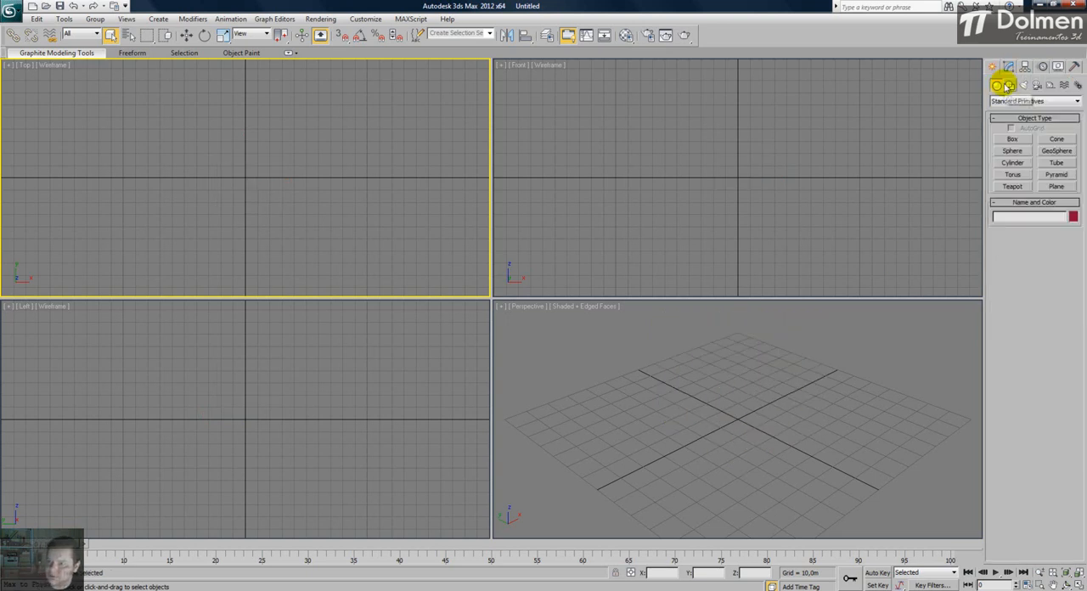
left_click(1014, 139)
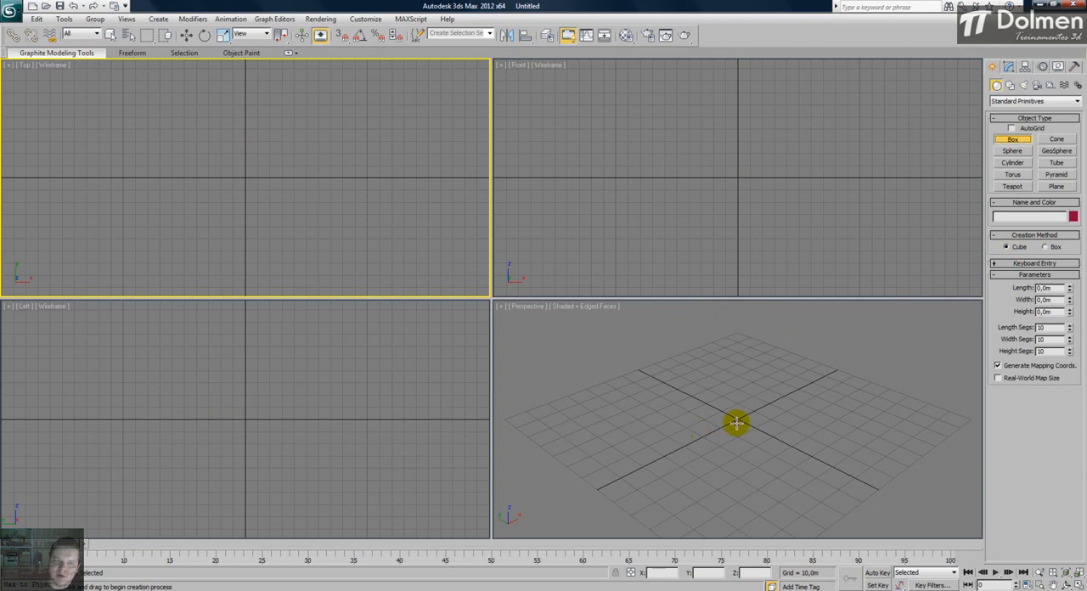
middle_click_drag(246, 188, 249, 209)
left_click_drag(249, 198, 257, 177)
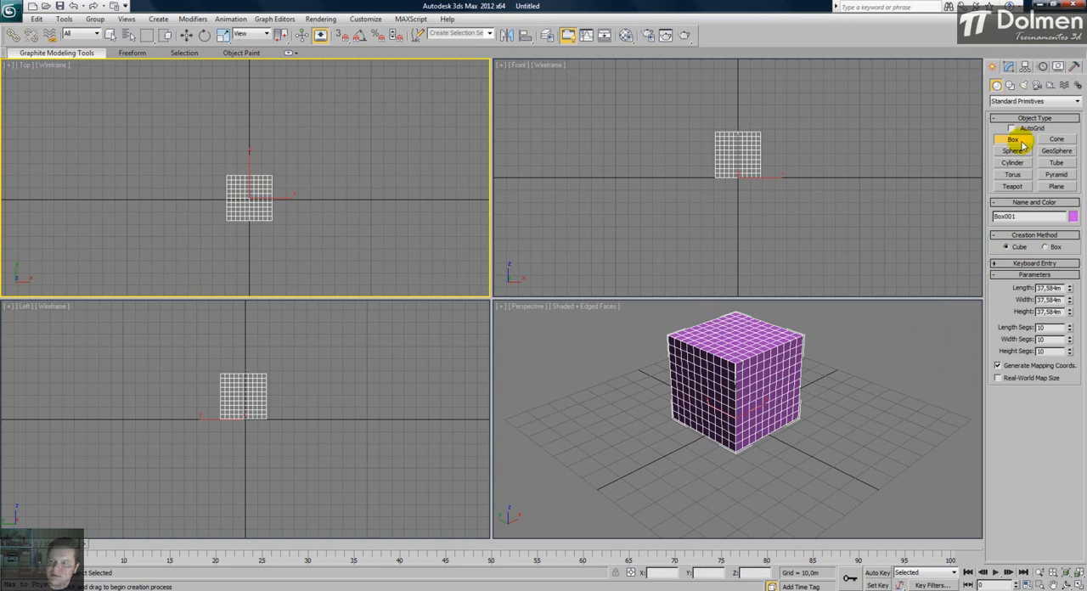
- Set the new cube's height to 4 m, and keep the flattened box selected
left_click(1011, 68)
double_click(1054, 223)
left_click(1054, 234)
left_click(1050, 246)
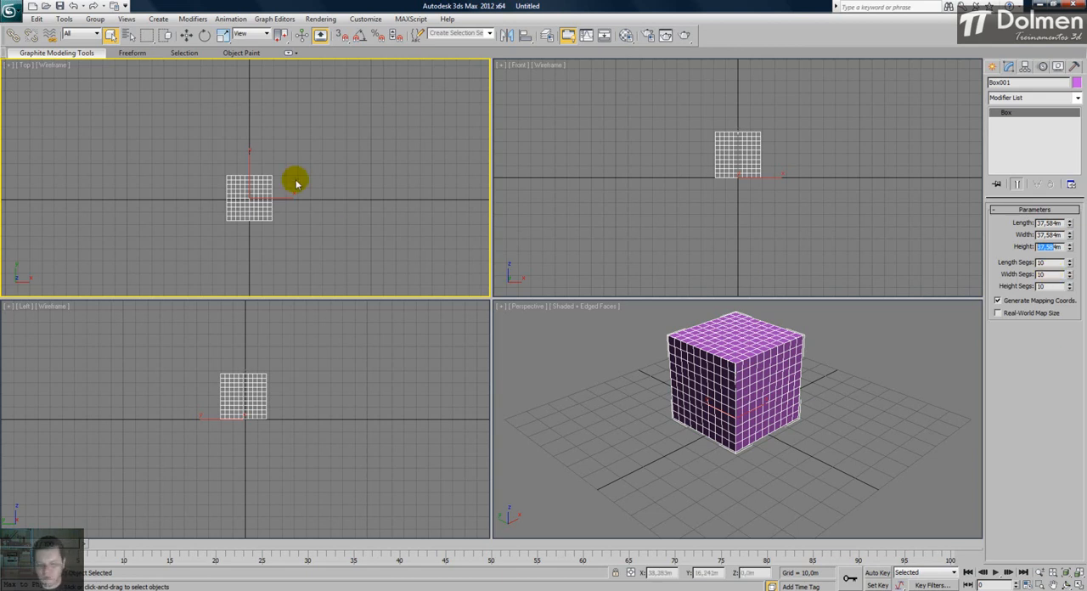
type("4m")
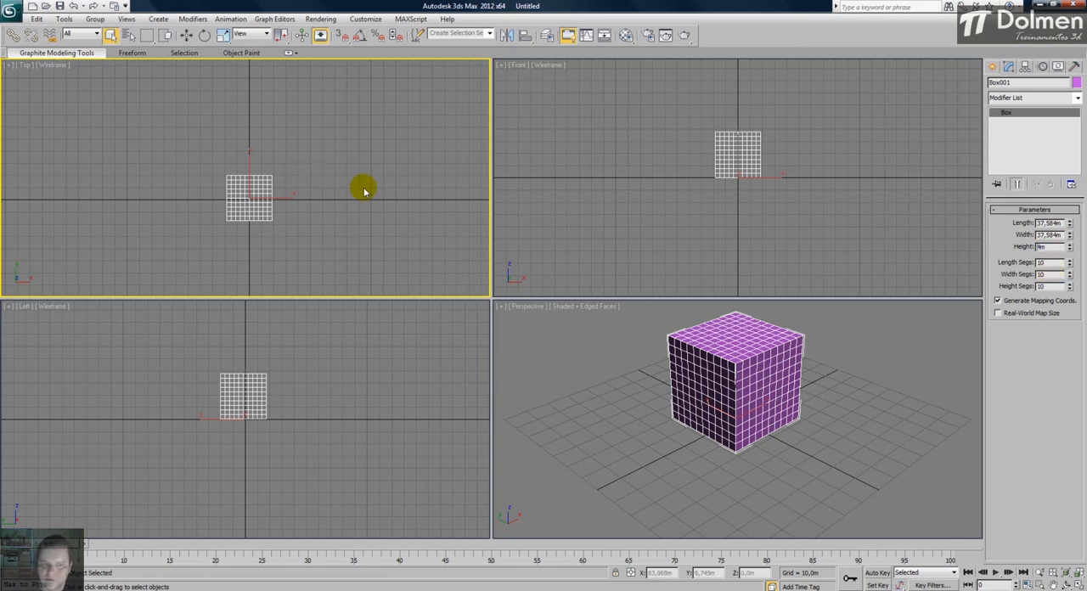
left_click(359, 202)
left_click(256, 197)
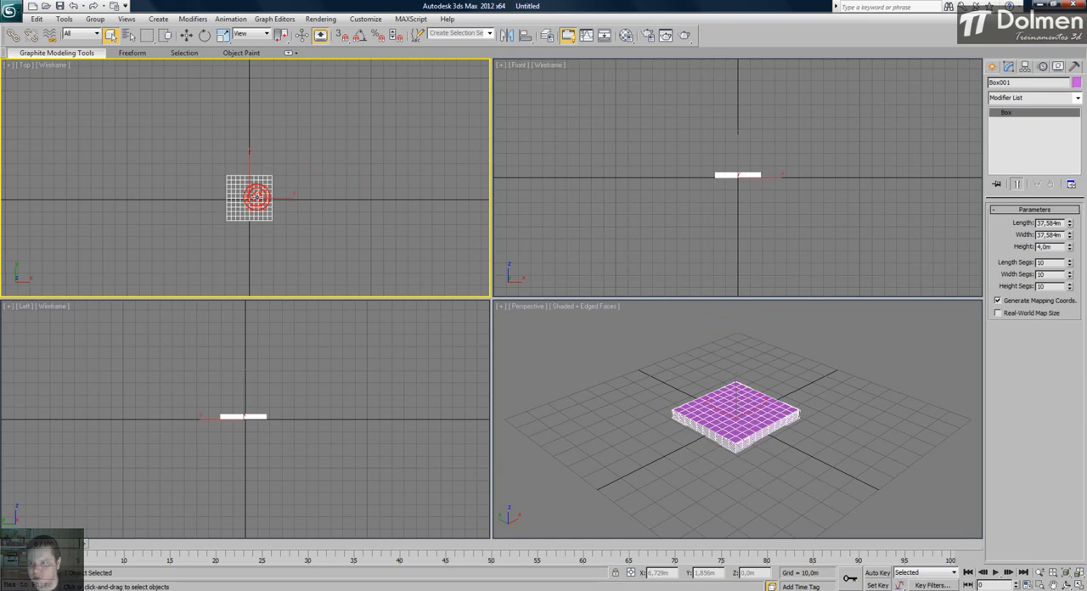
- Delete the flattened box and go back to creating standard primitives
key("Delete")
left_click(993, 67)
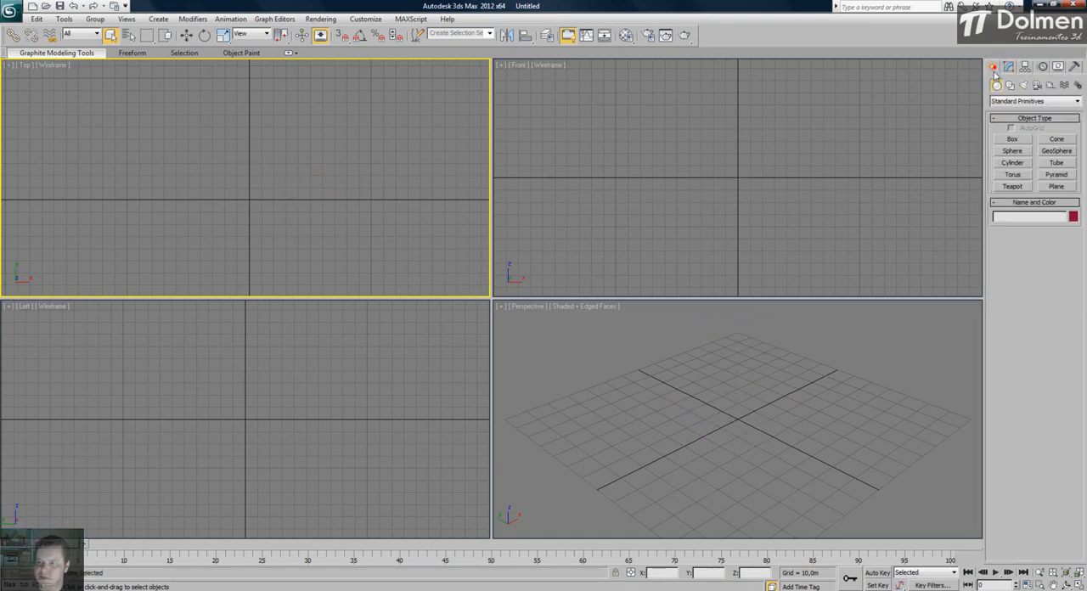
- Compare the creation methods and parameters of the standard primitives, including box, sphere, cylinder, torus, teapot, geosphere, tube, pyramid and plane
left_click(1013, 139)
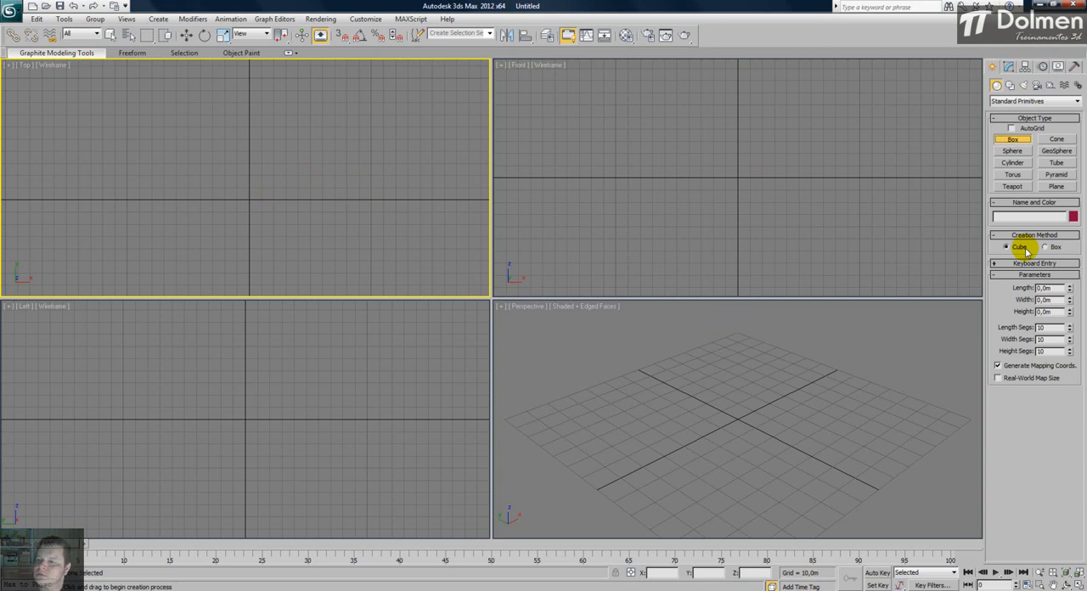
left_click(1014, 153)
left_click(1013, 162)
left_click(1012, 174)
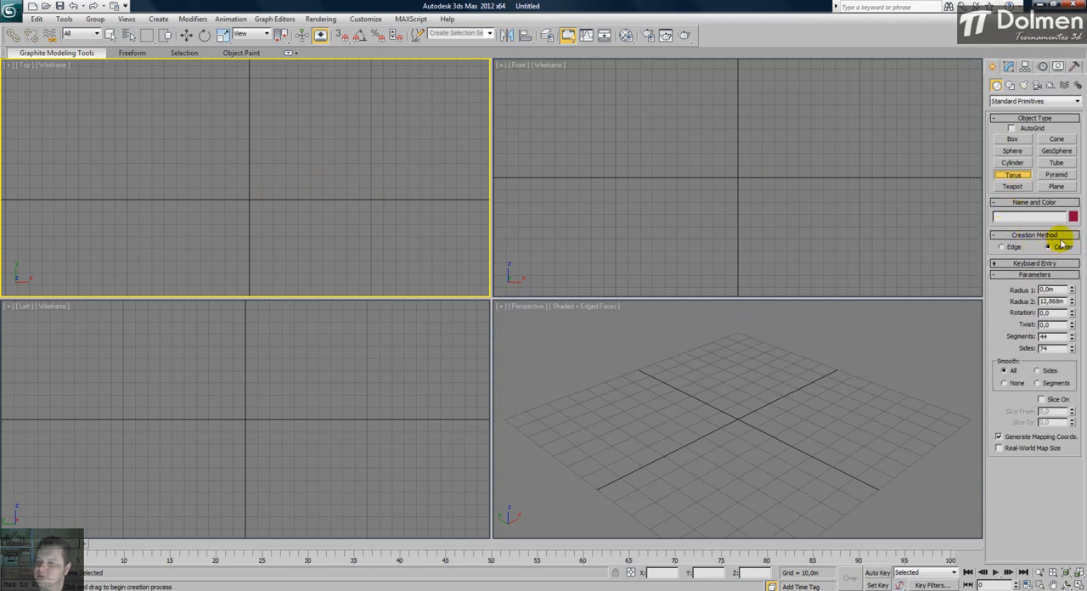
left_click(1021, 187)
left_click(1013, 151)
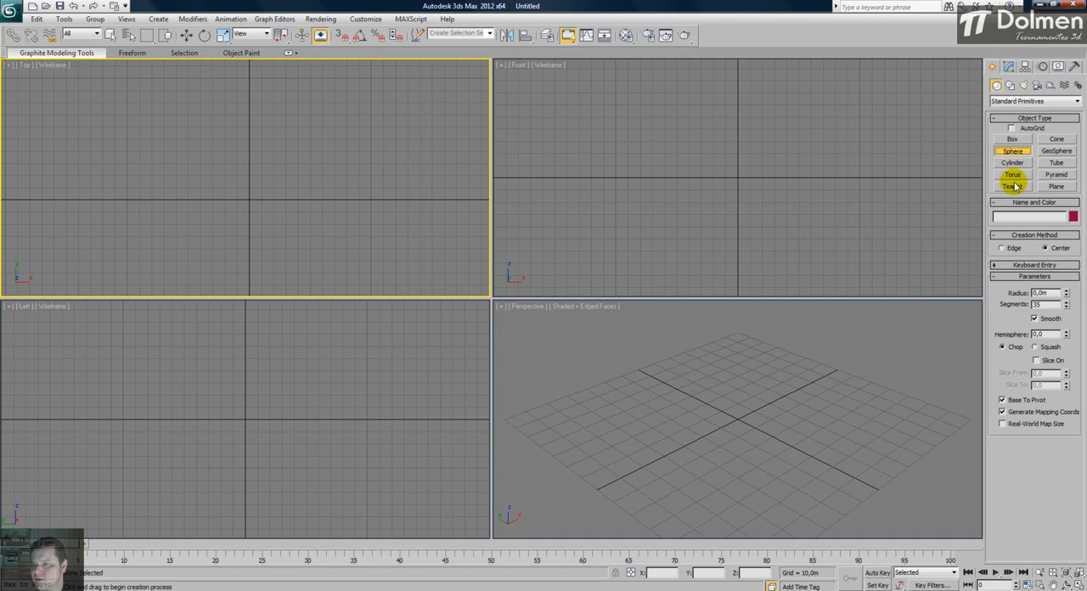
left_click(1060, 148)
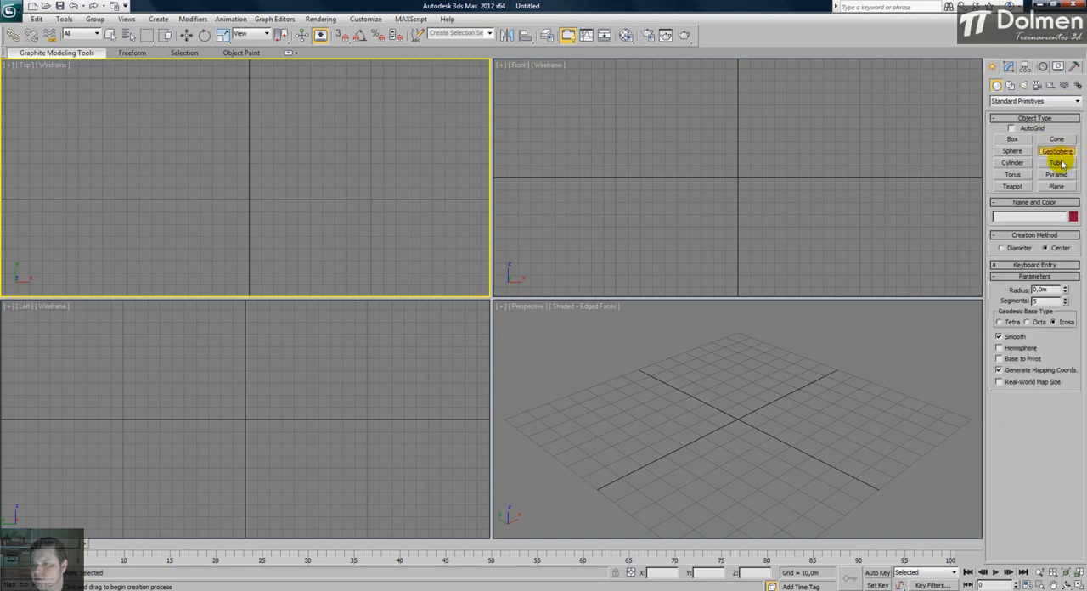
left_click(1058, 163)
left_click(1058, 174)
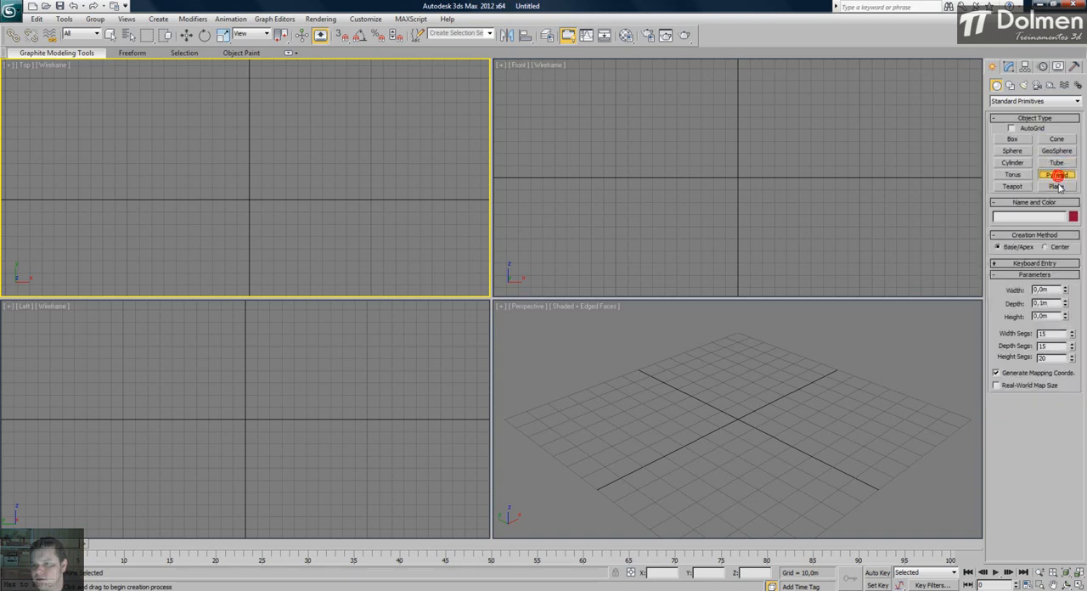
left_click(1057, 187)
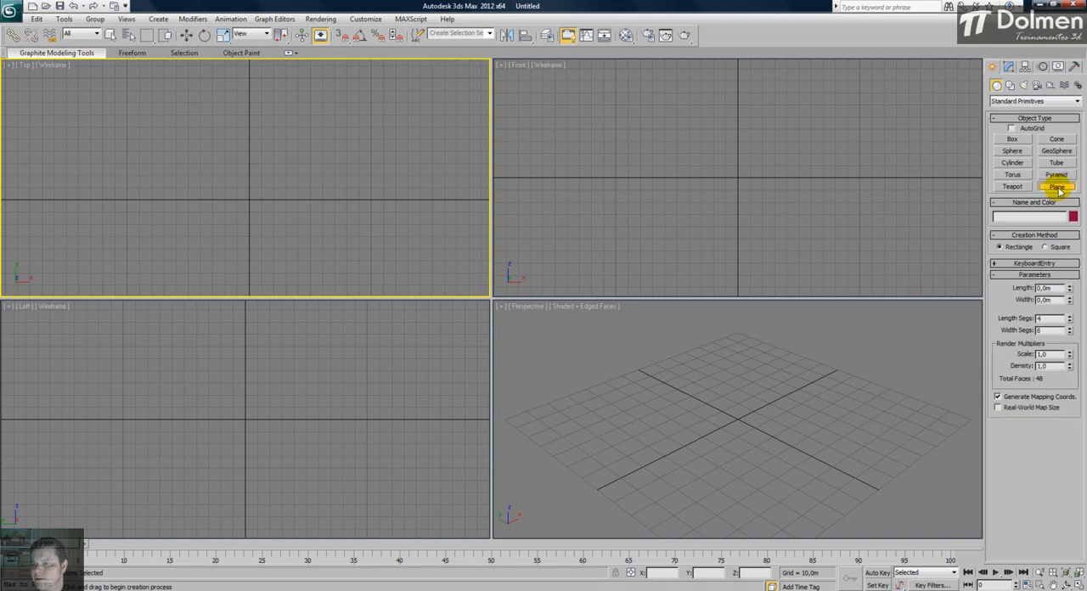
left_click(1013, 150)
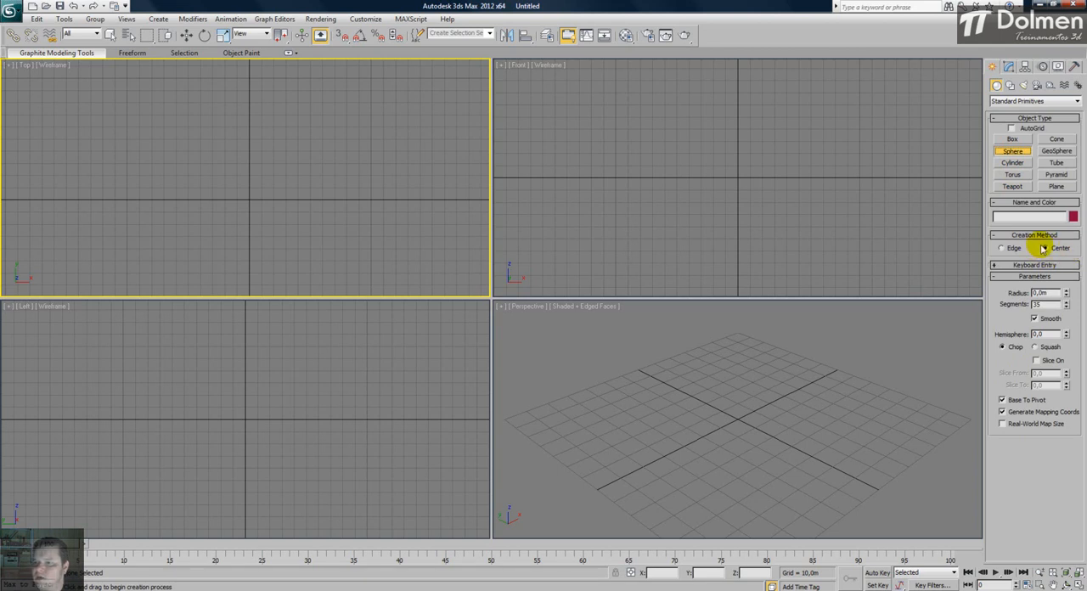
- Set the Box primitive's creation method to Box, and review the creation methods of the sphere, cylinder, torus and teapot
left_click(1012, 140)
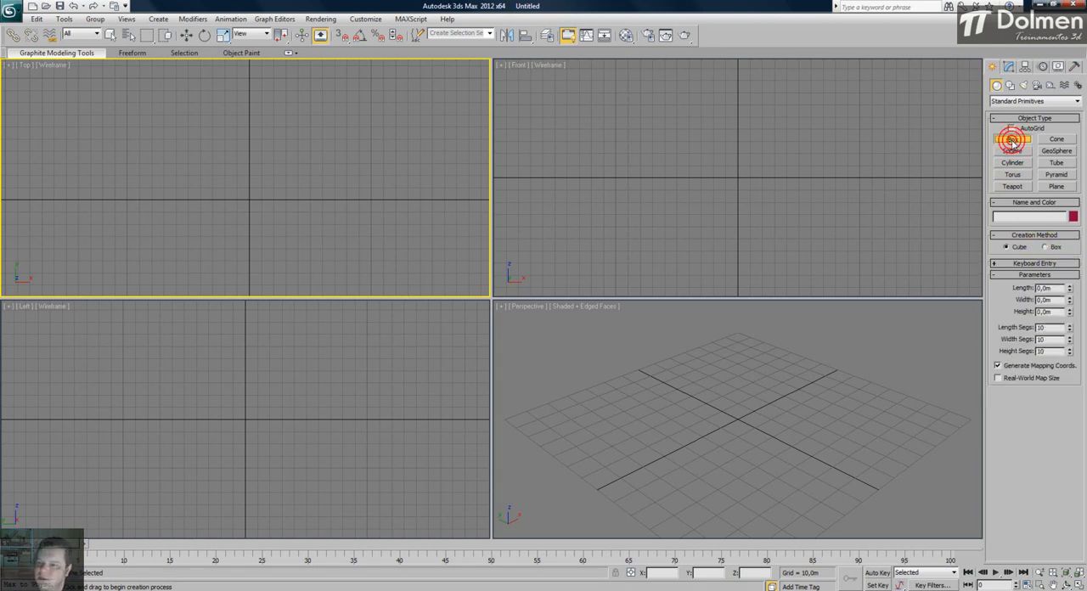
left_click(1046, 247)
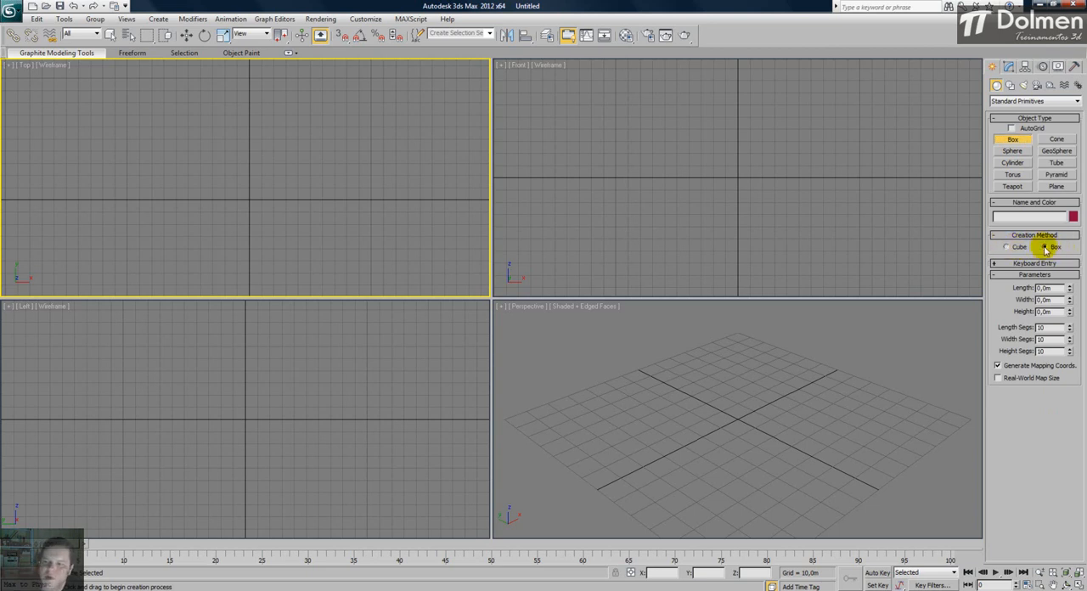
left_click(1013, 152)
left_click(1013, 163)
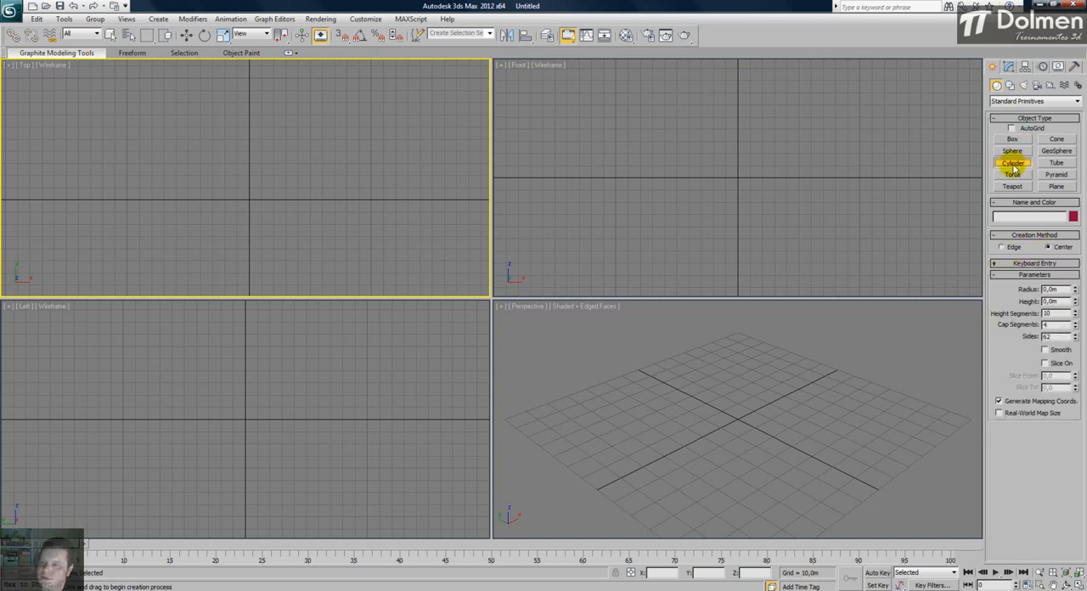
left_click(1014, 175)
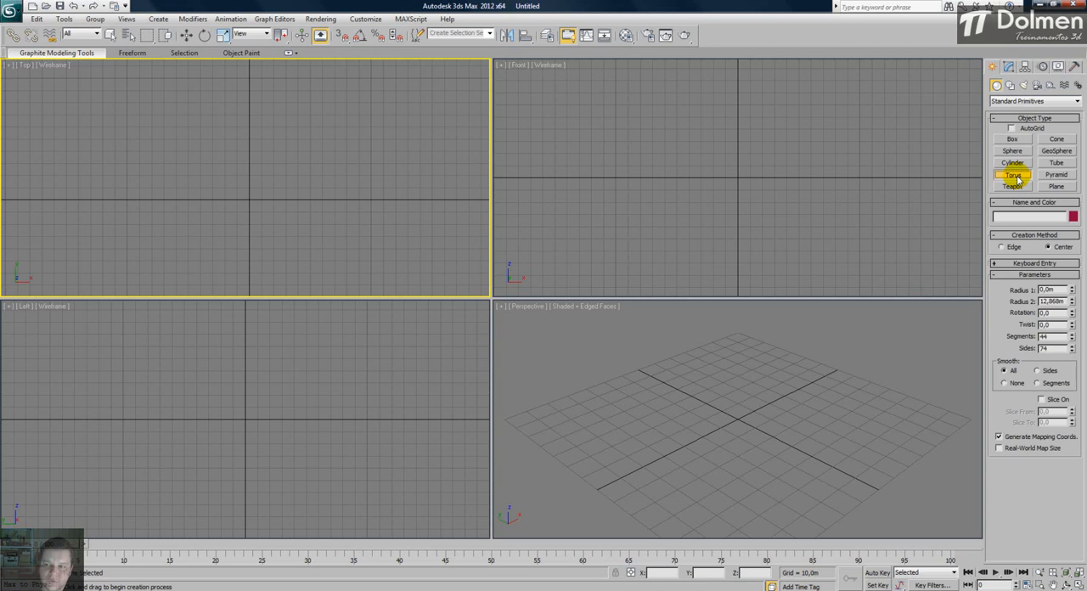
left_click(1014, 186)
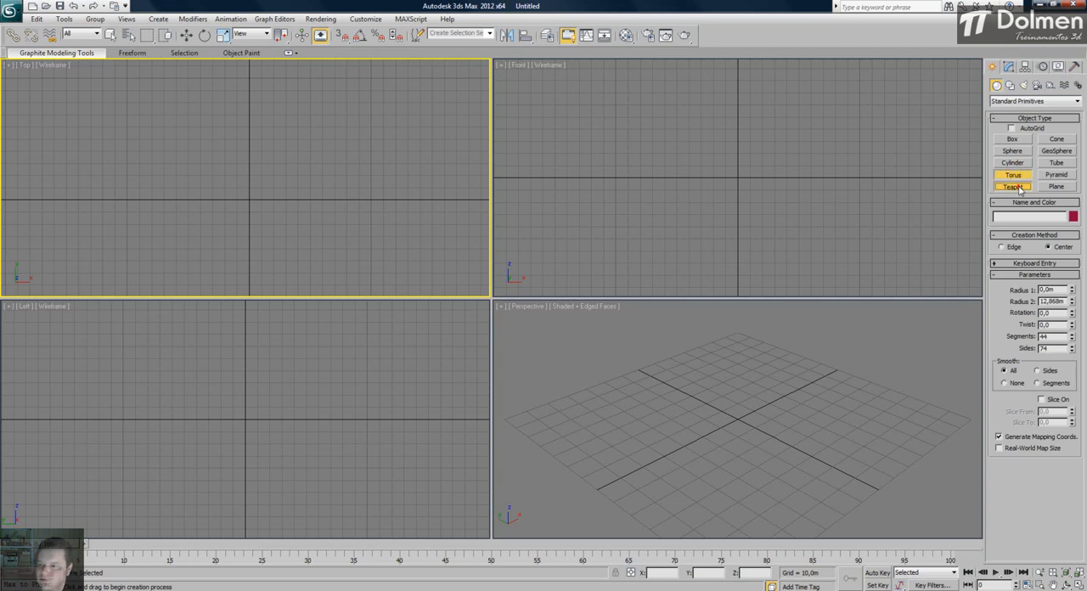
- Create a box at the origin through keyboard entry with length, width and height of 20 m
left_click(1015, 140)
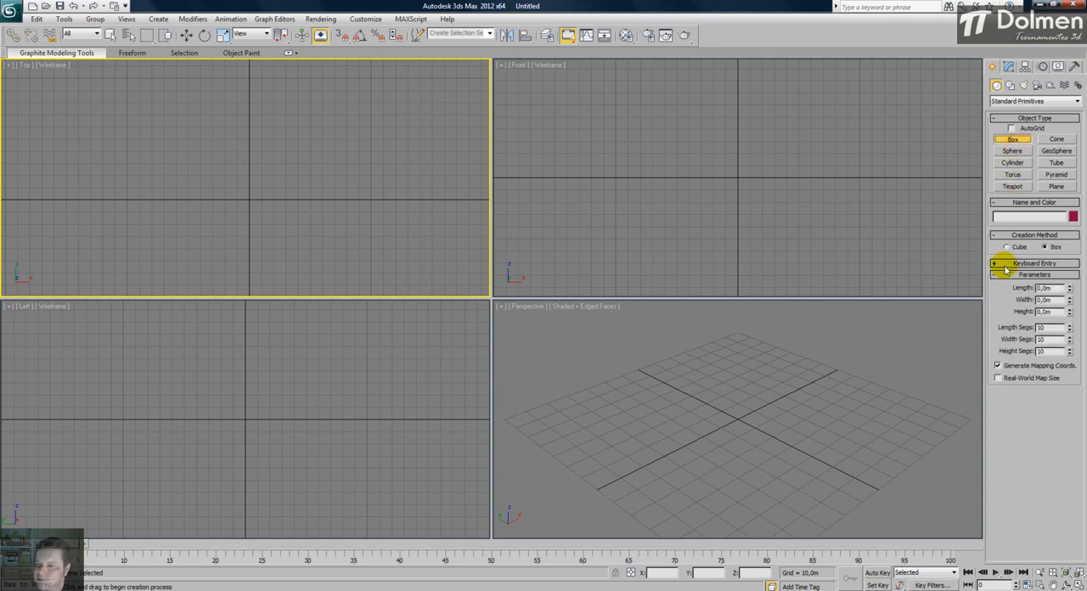
left_click(1056, 264)
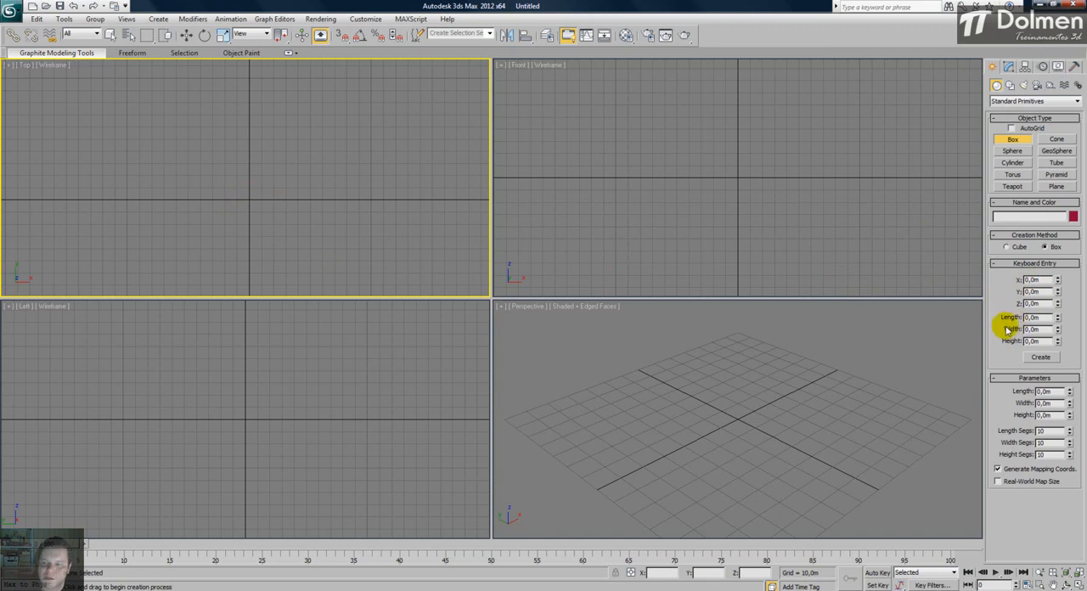
double_click(1033, 316)
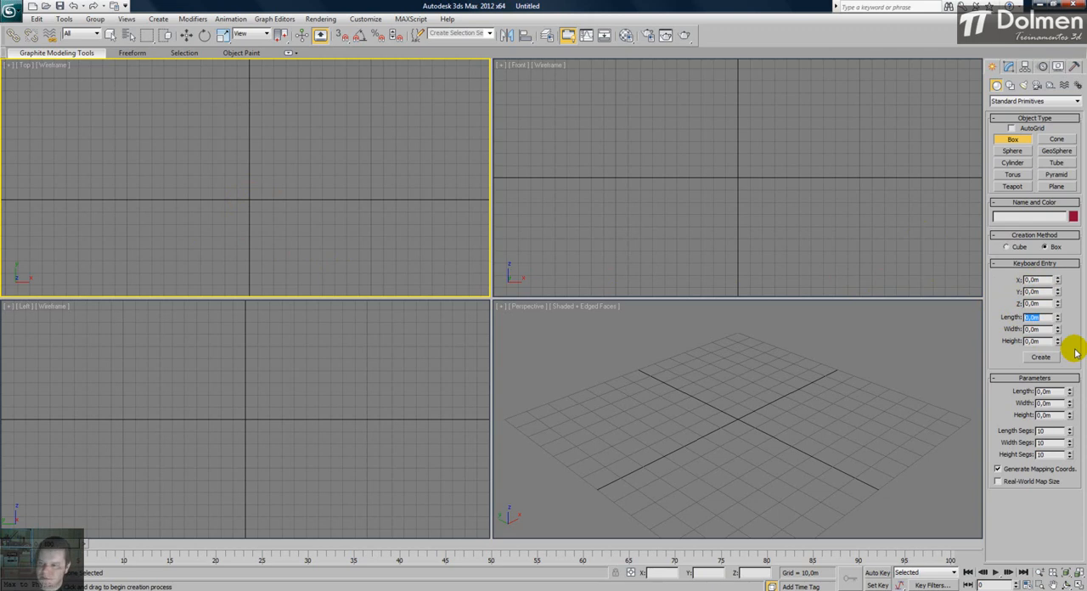
type("20")
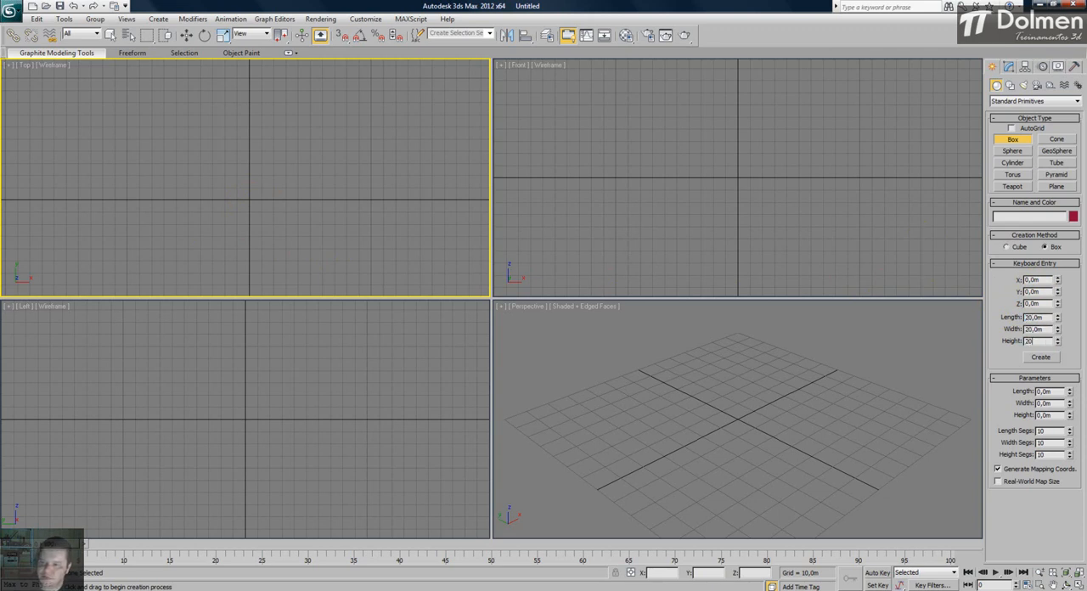
left_click(1041, 358)
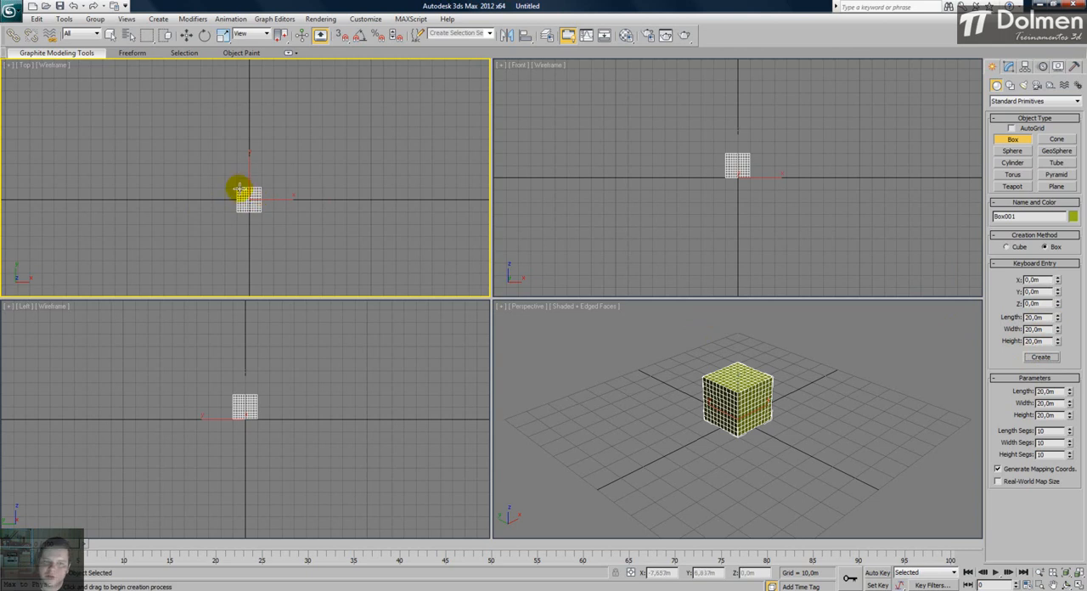
- Leave box creation, show the 20 m box's editable parameters and delete the box
right_click(274, 208)
left_click(1009, 67)
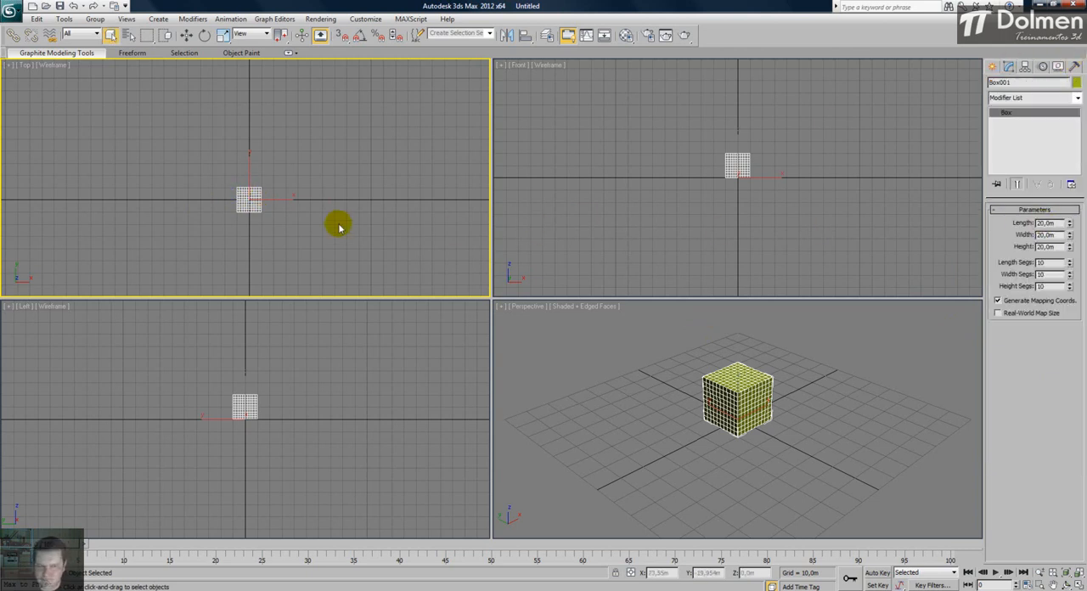
key("Delete")
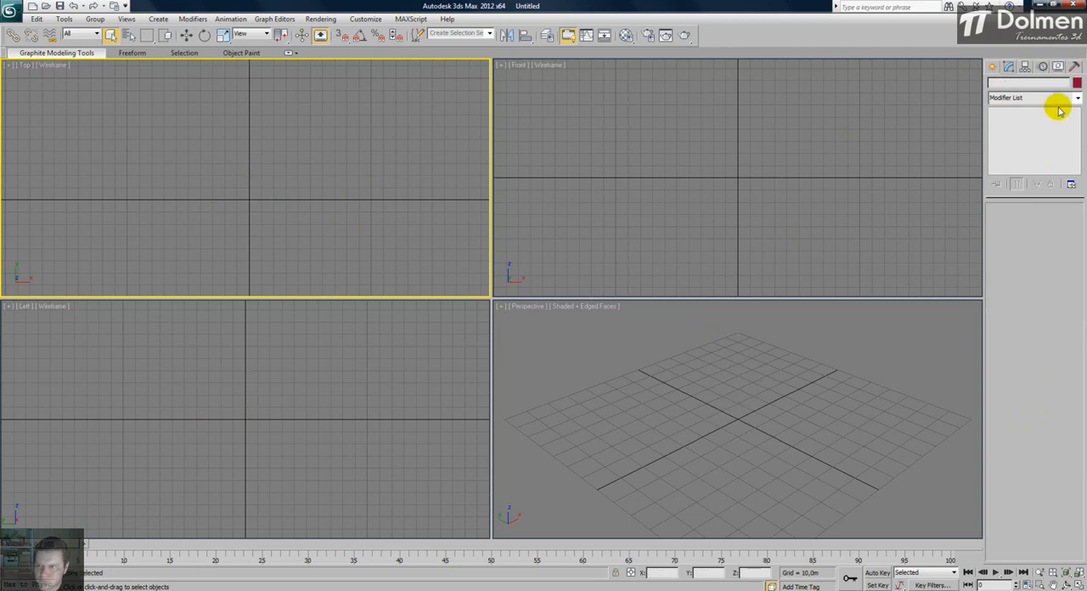
- Start another Box primitive through keyboard entry and set its X position to 10 m
left_click(992, 66)
left_click(1013, 139)
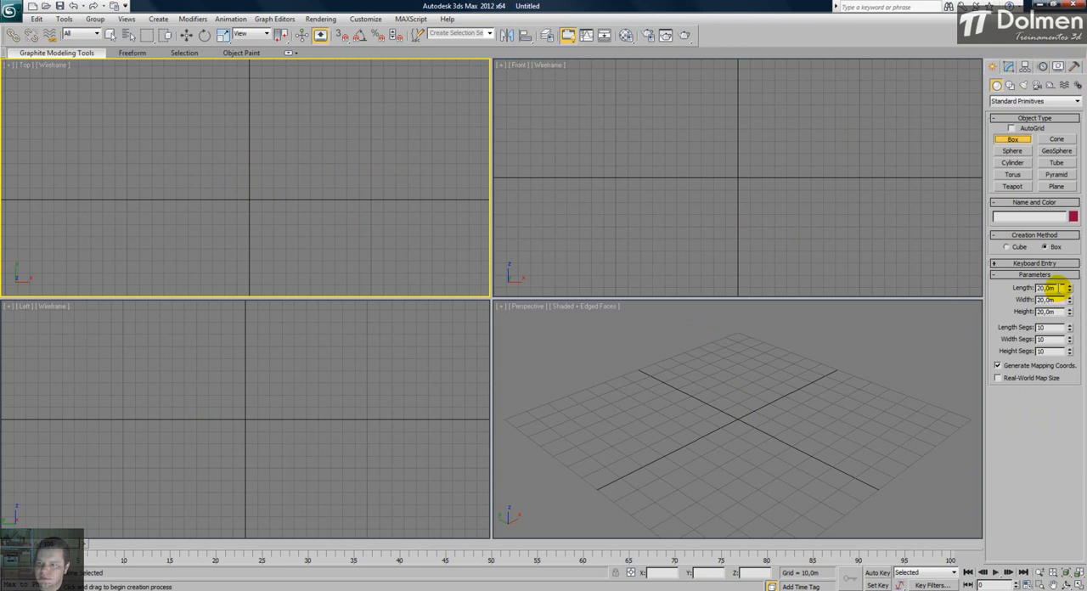
left_click(1035, 263)
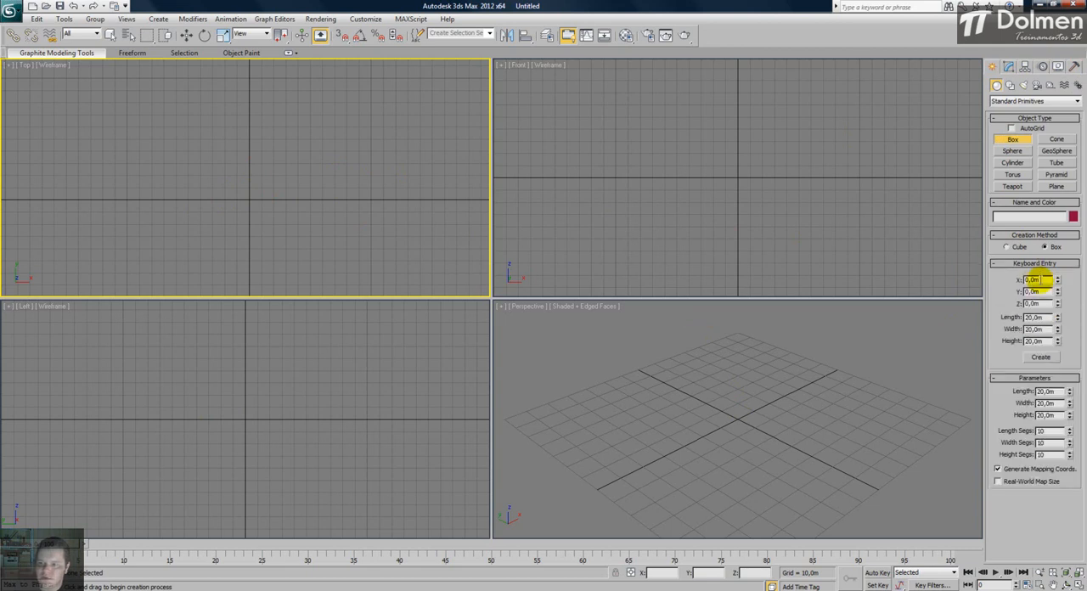
left_click_drag(1046, 280, 990, 282)
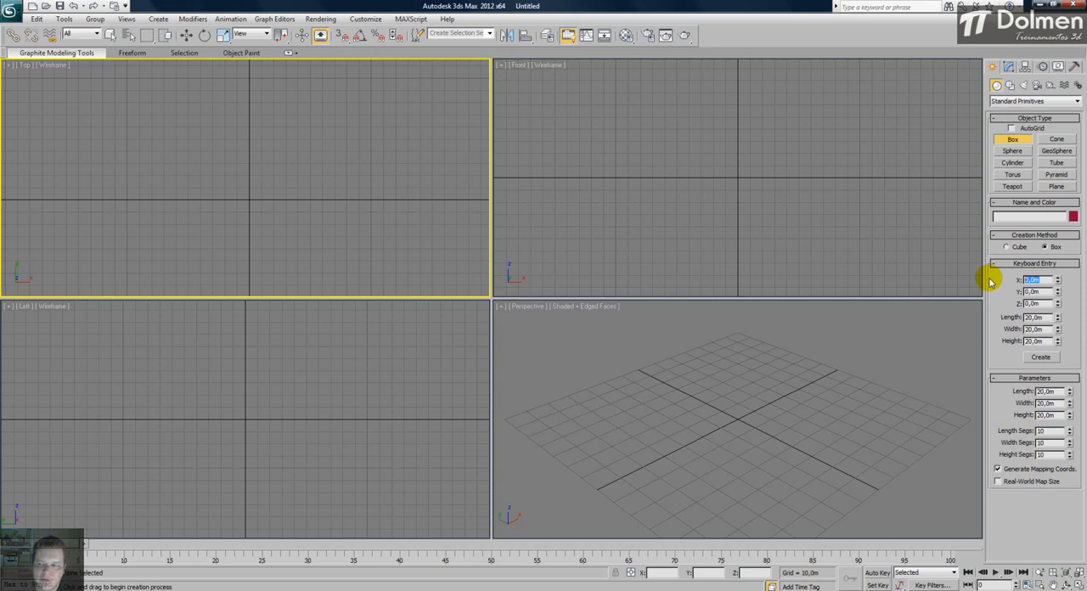
type("1")
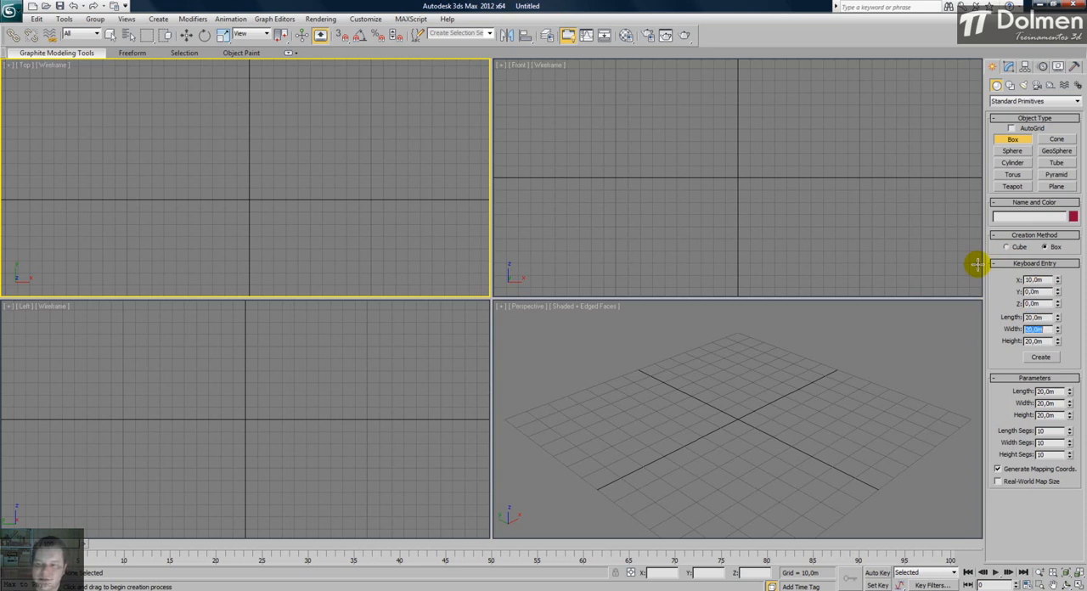
key("Tab")
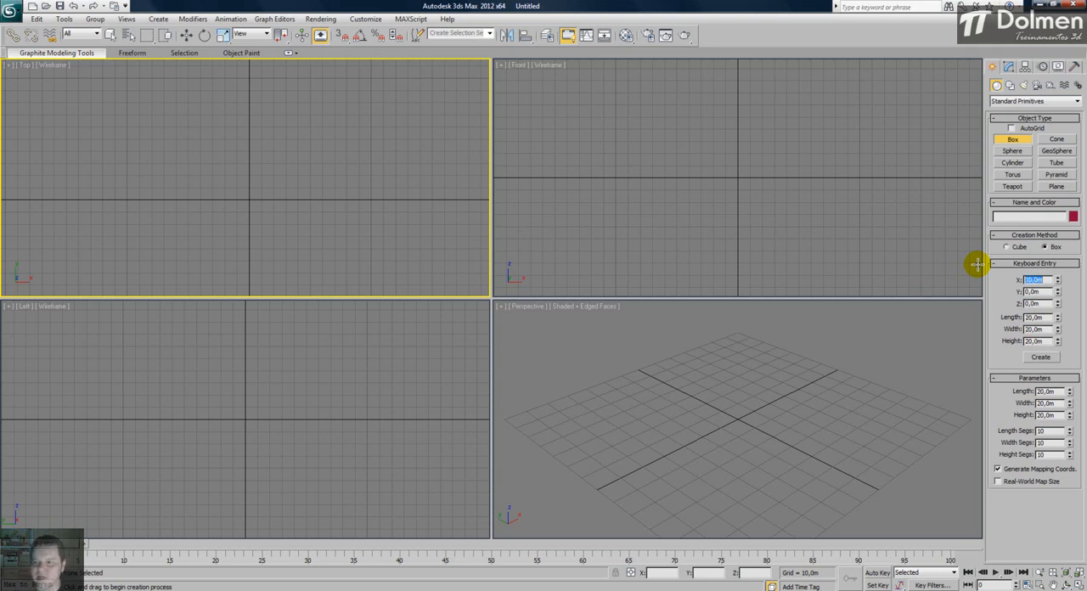
key("Tab")
key("Tab")
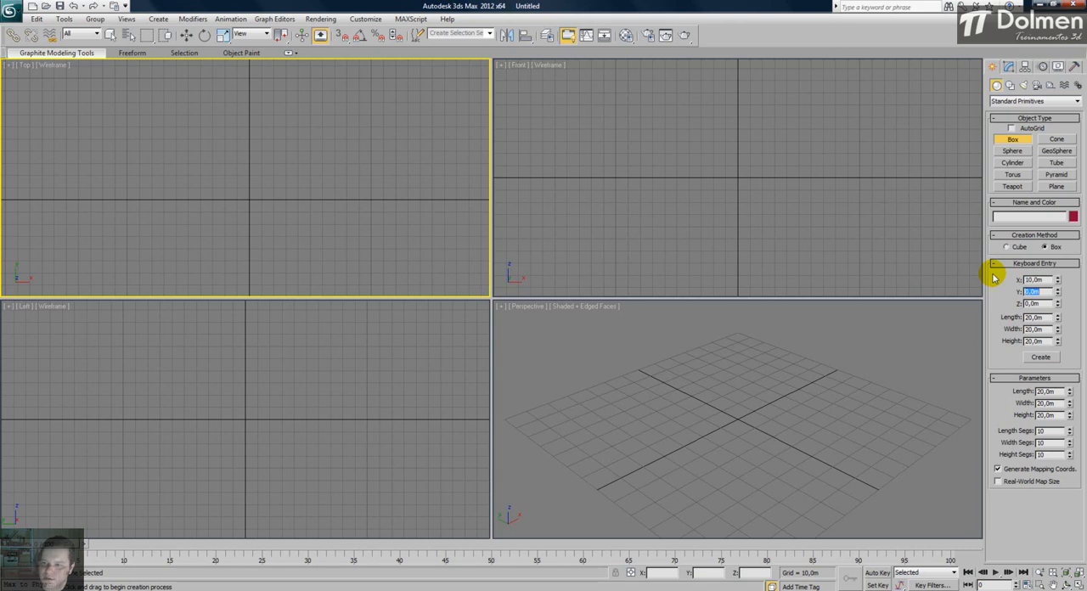
- Set the box's Y position to 10 m, length and width to 35 m and height to 40 m, and create it
type("10")
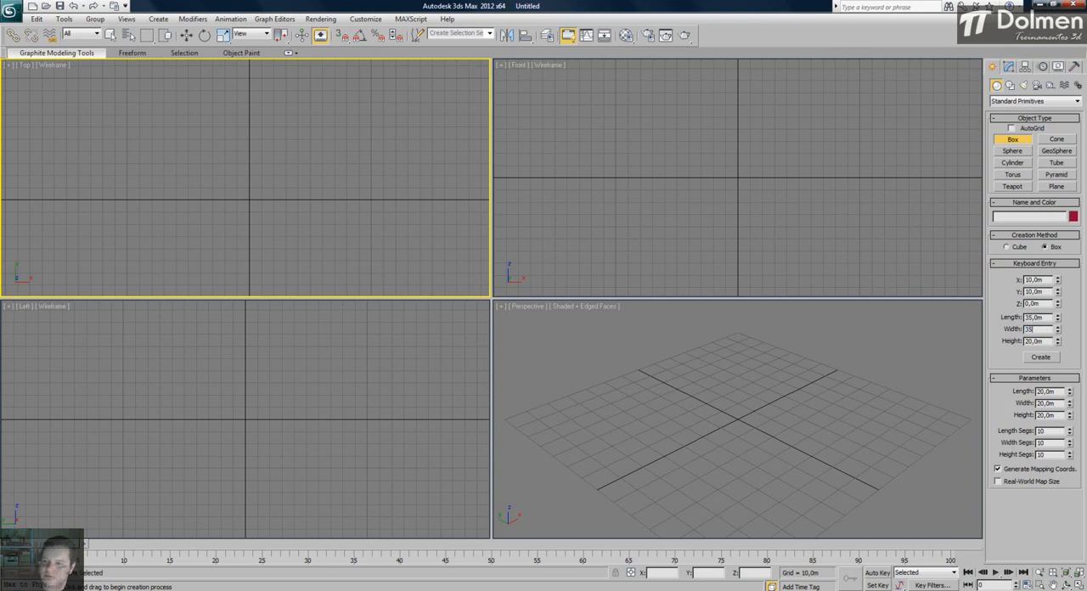
type("40")
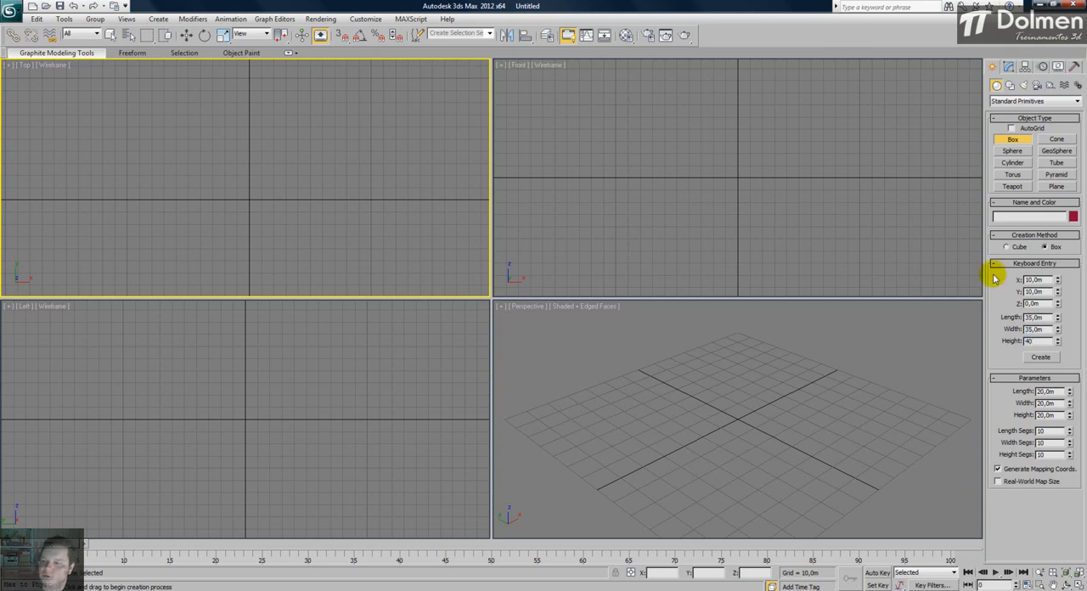
left_click(1035, 291)
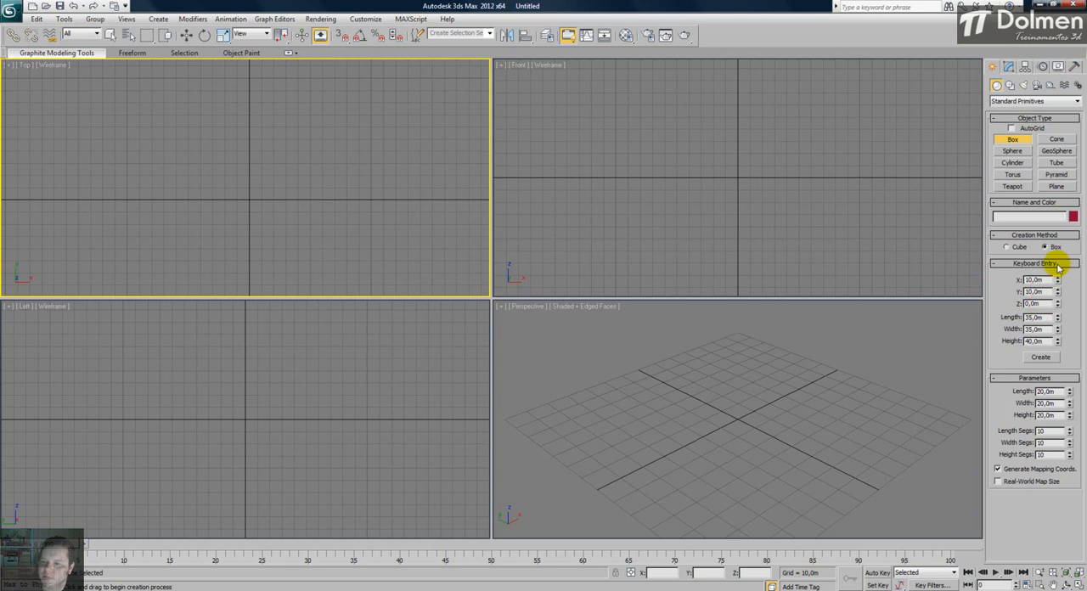
left_click(1040, 357)
- Leave box creation and examine the new box's center position relative to the origin in the Top view, keeping it selected
scroll(247, 200, "up", 5)
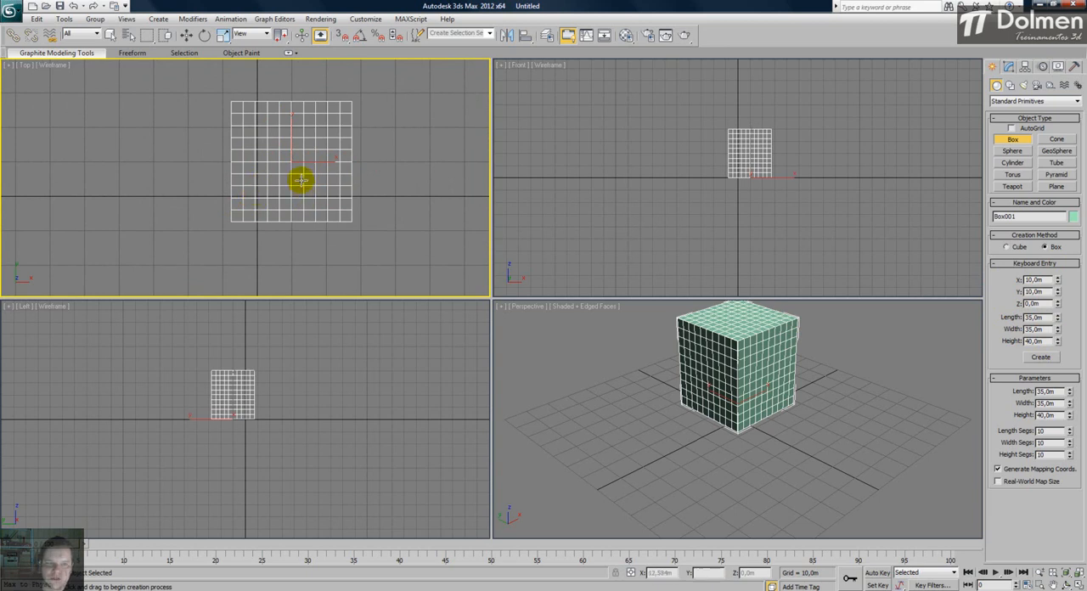
scroll(267, 174, "up", 2)
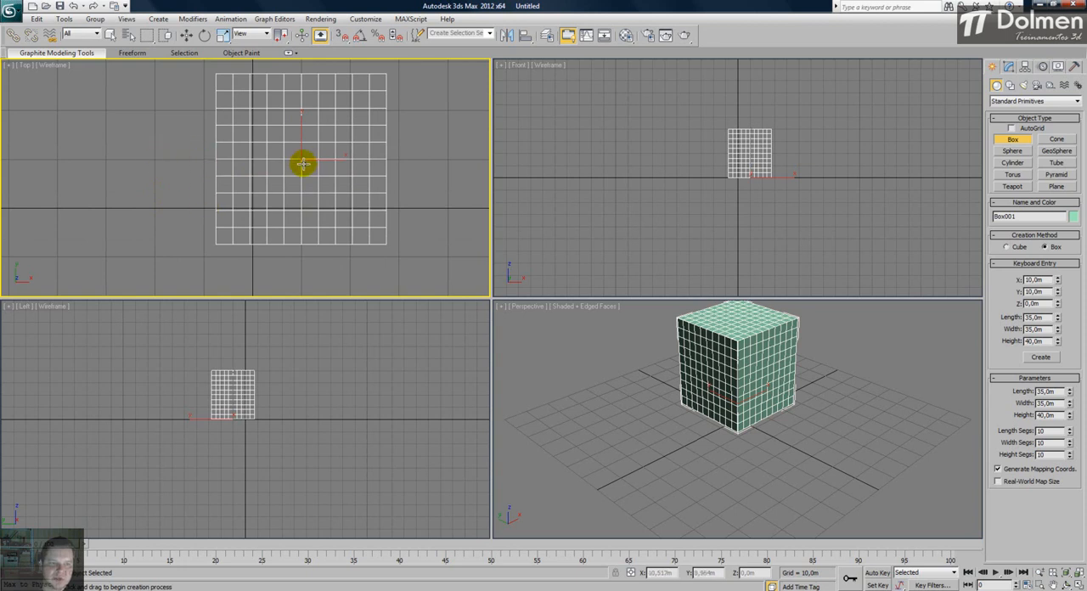
right_click(172, 164)
left_click(170, 151)
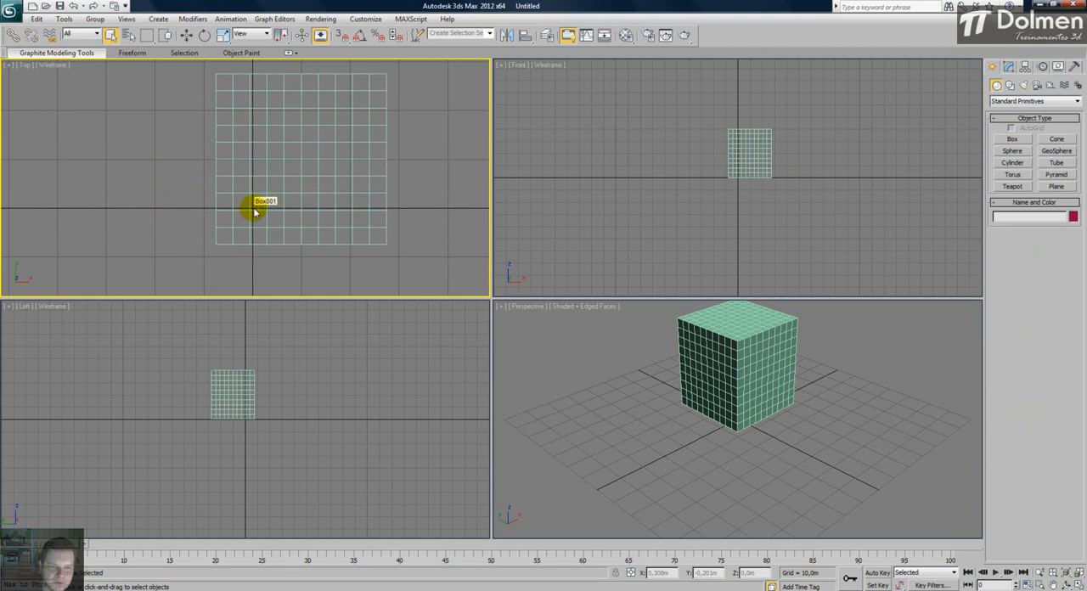
left_click(296, 159)
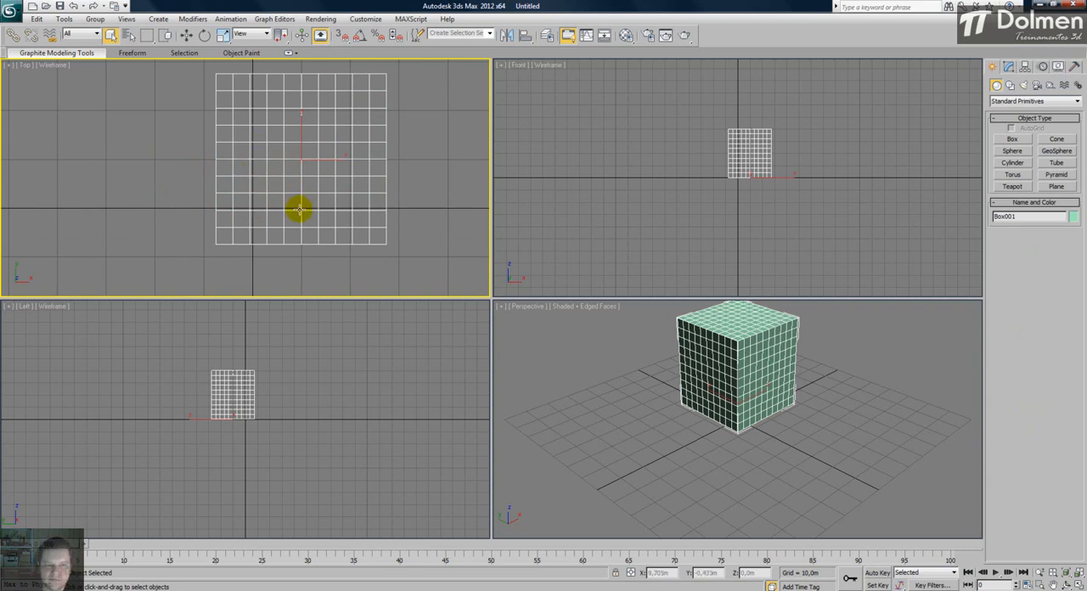
scroll(307, 163, "down", 3)
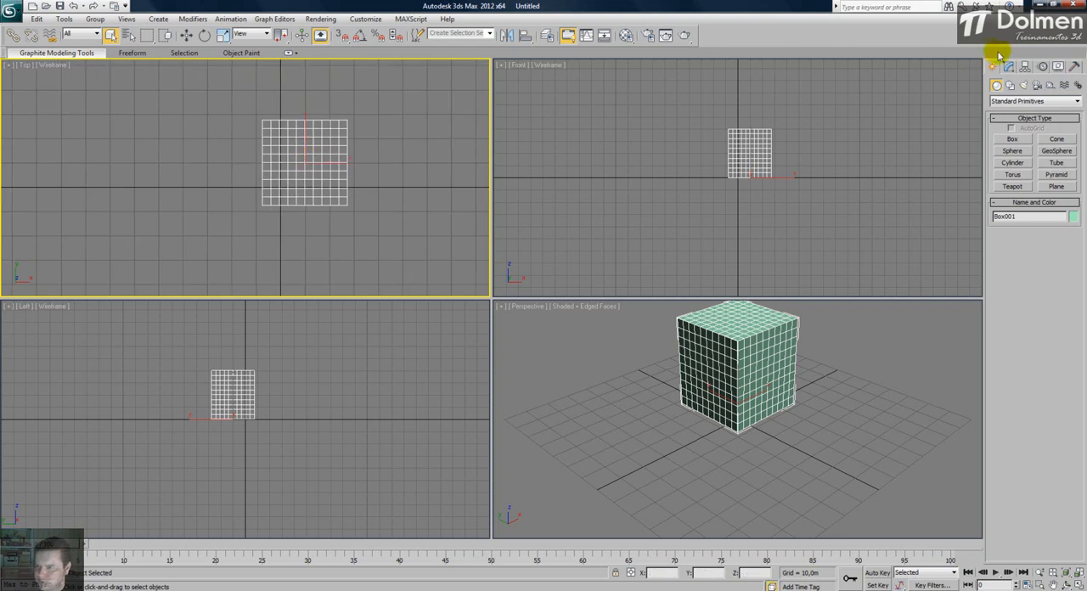
- Start another Box primitive through keyboard entry and set its Z position to 60 m
left_click(1012, 139)
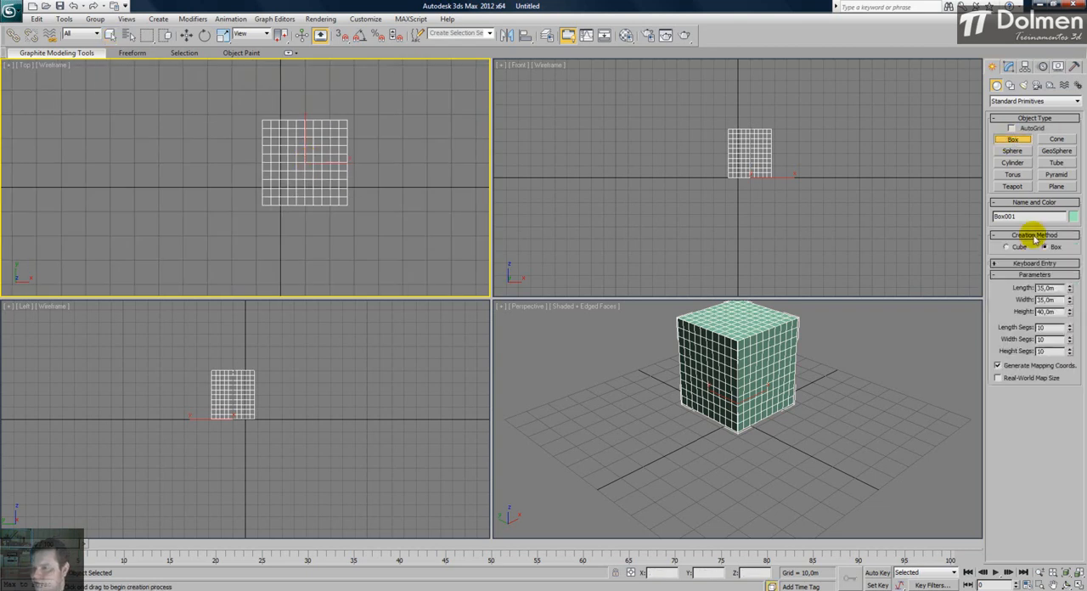
left_click(1036, 263)
left_click(1049, 279)
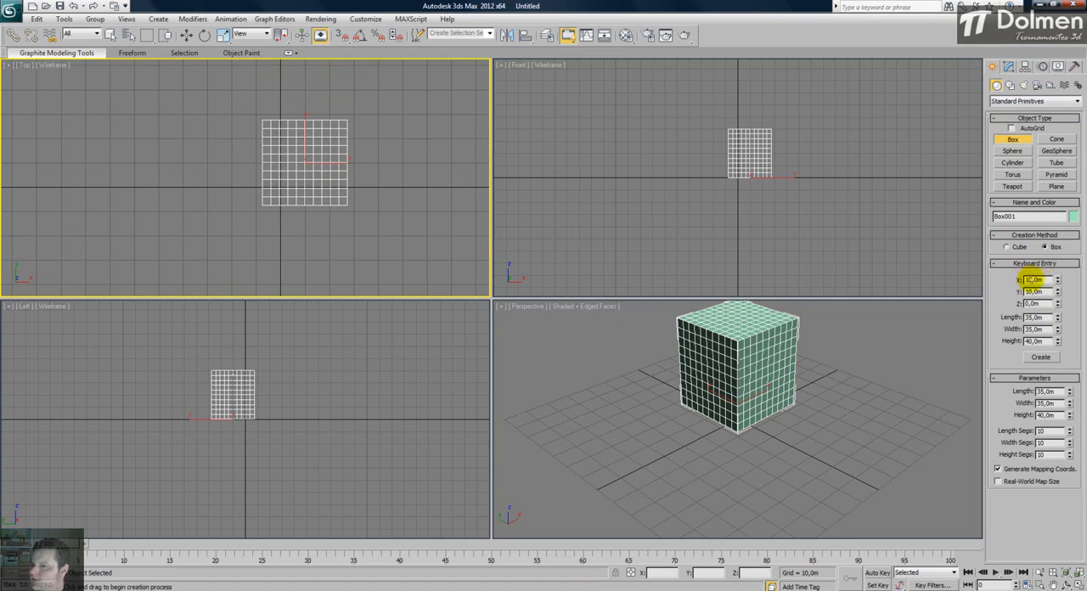
double_click(1035, 303)
type("60")
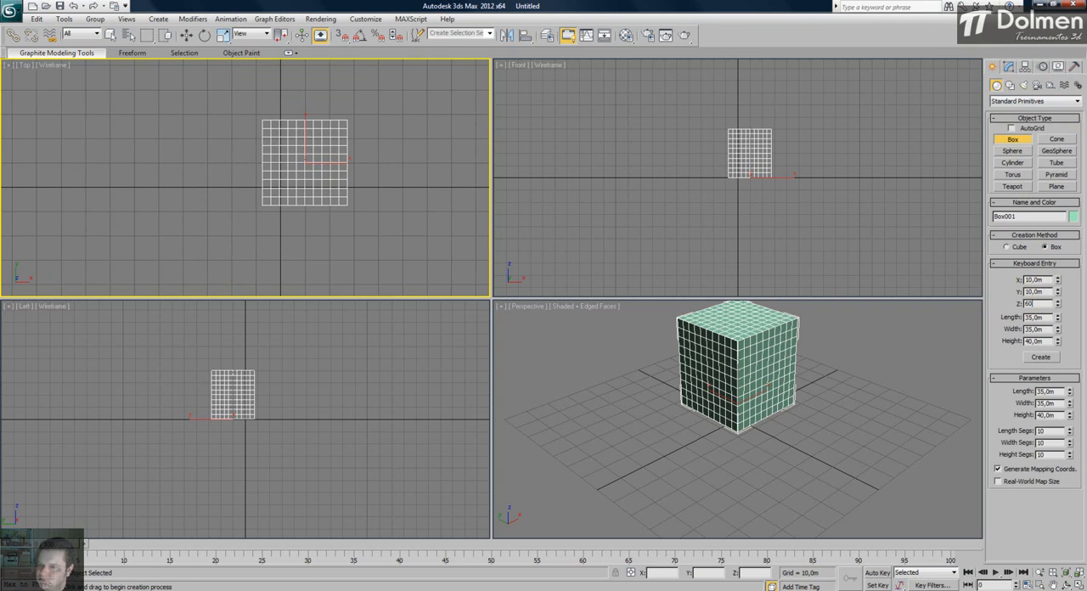
- Try to create the box from the keyboard entry values with the Left view active, and undo it
scroll(803, 442, "down", 3)
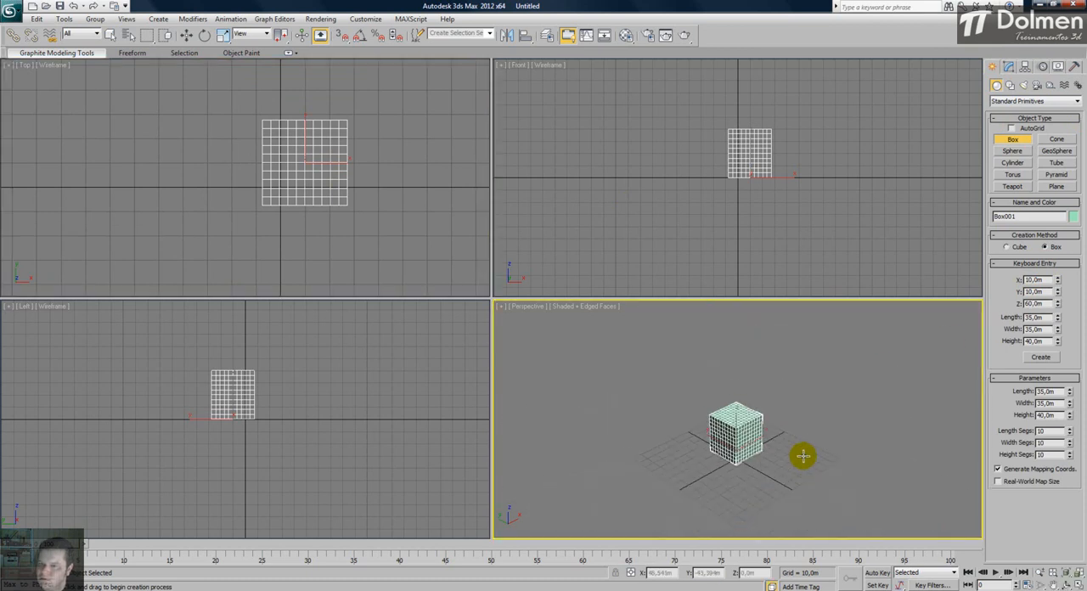
scroll(809, 246, "down", 4)
scroll(808, 232, "up", 2)
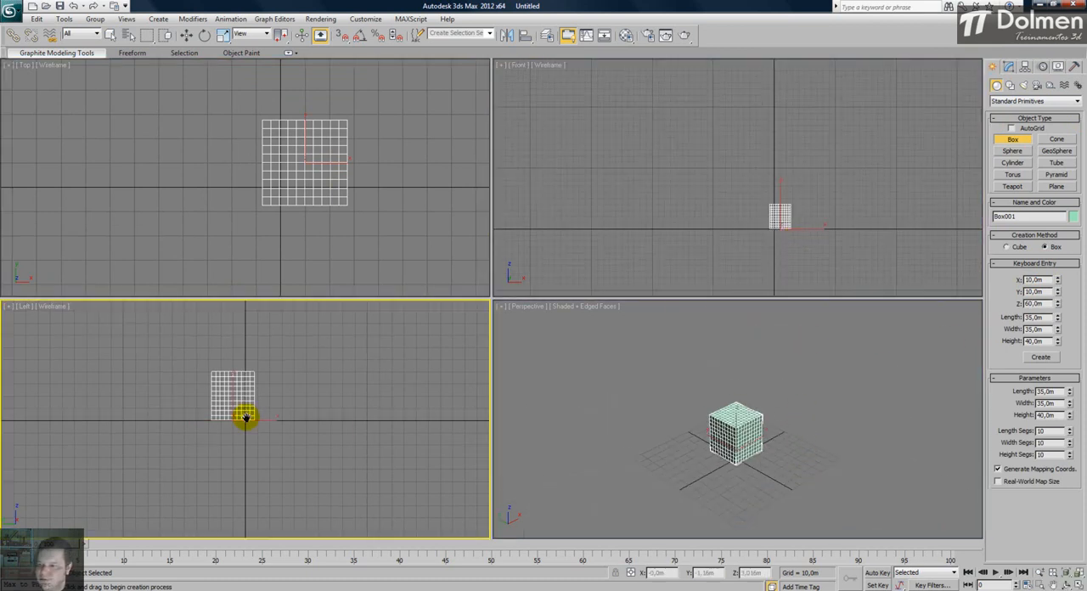
middle_click_drag(246, 414, 248, 449)
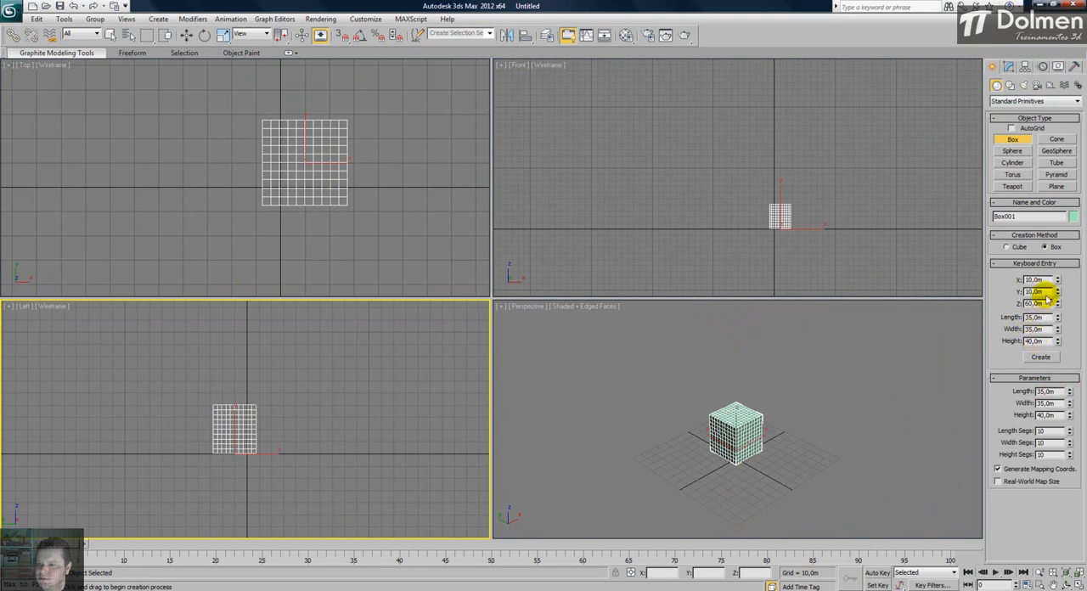
left_click(1040, 358)
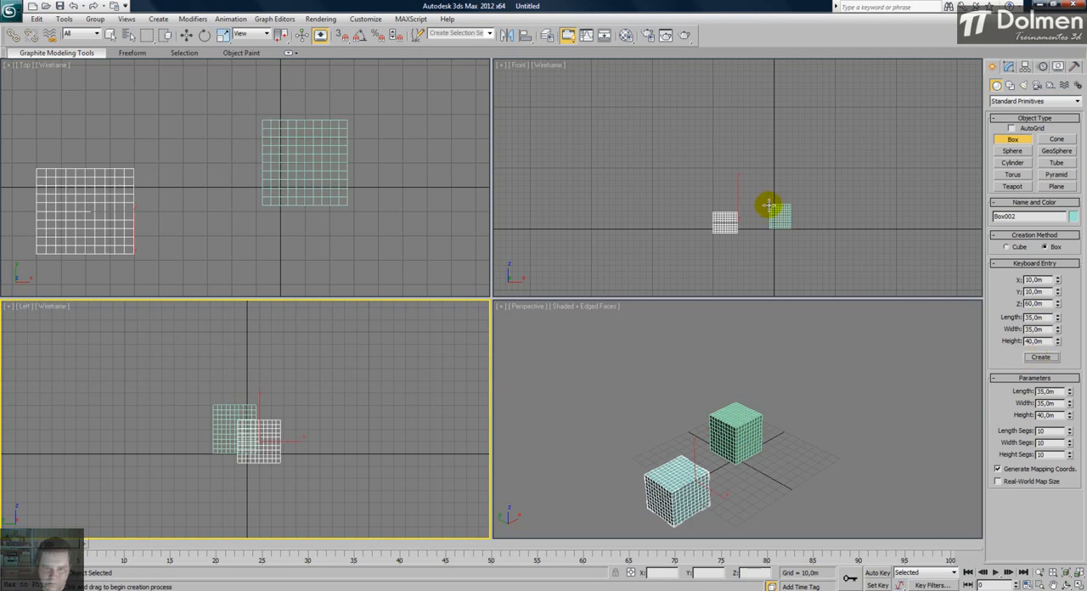
key("ctrl+z")
- Create the 35 × 35 × 40 m box at X 10, Y 10, Z 60 m with the Top view active and leave box creation
left_click(375, 212)
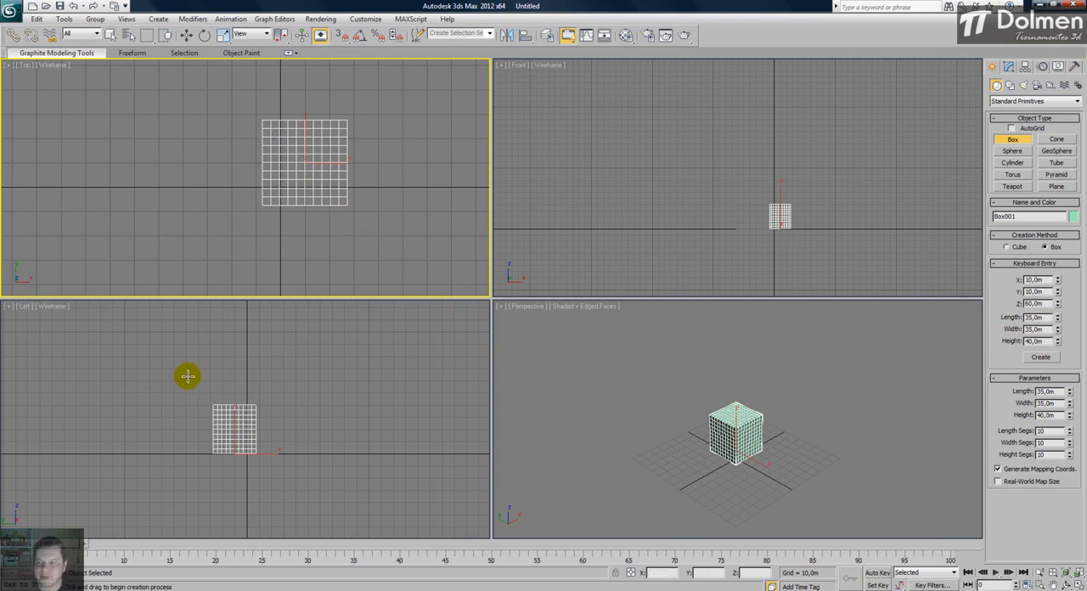
left_click(1042, 357)
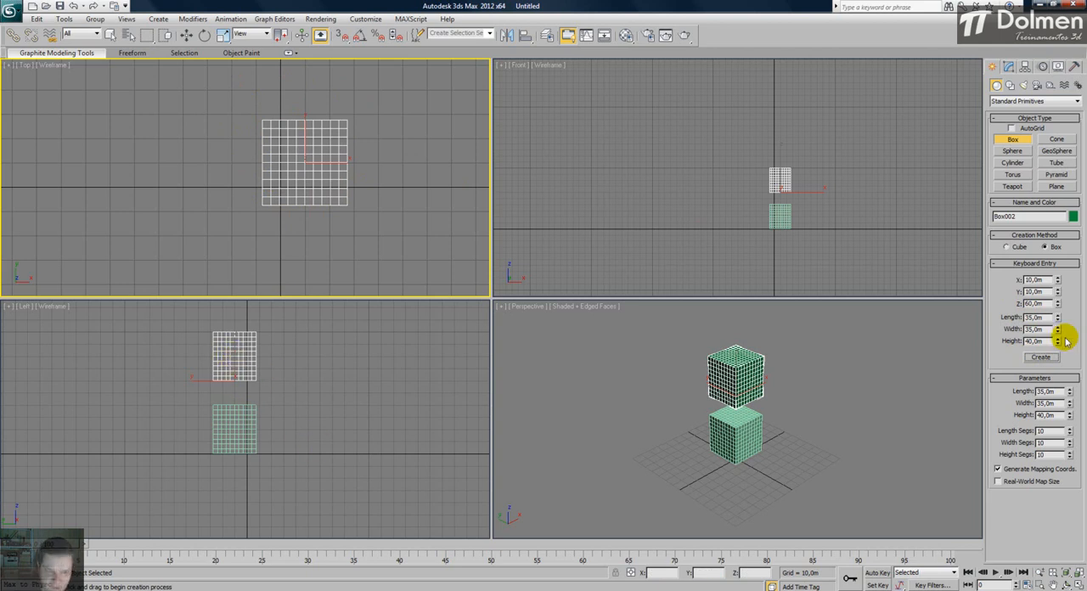
scroll(247, 402, "up", 3)
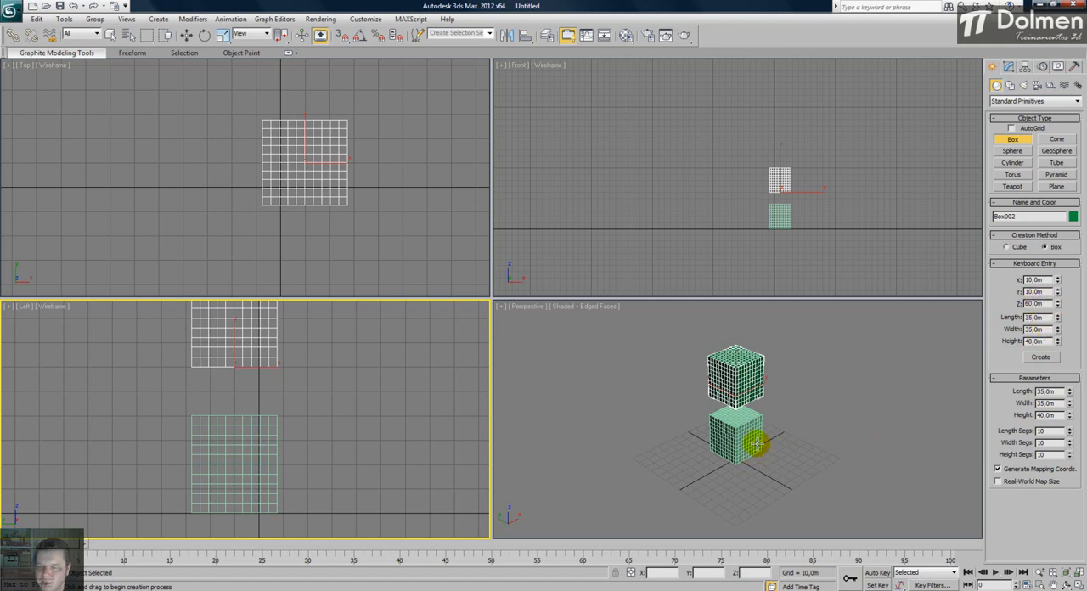
scroll(736, 396, "down", 3)
middle_click(736, 396)
scroll(735, 396, "up", 3)
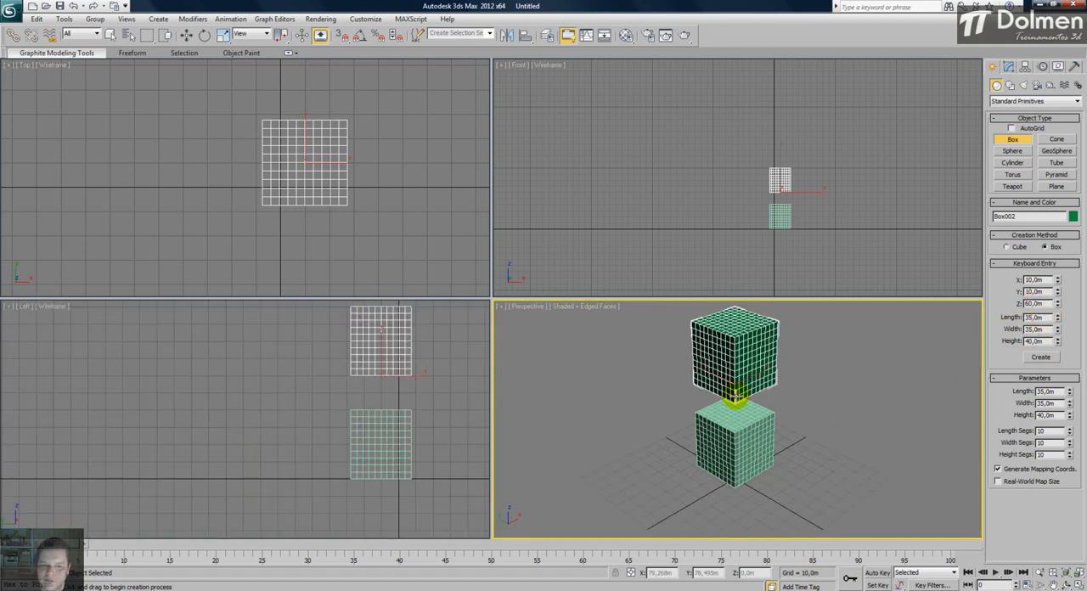
middle_click_drag(337, 396, 273, 396)
scroll(272, 396, "down", 3)
right_click(224, 393)
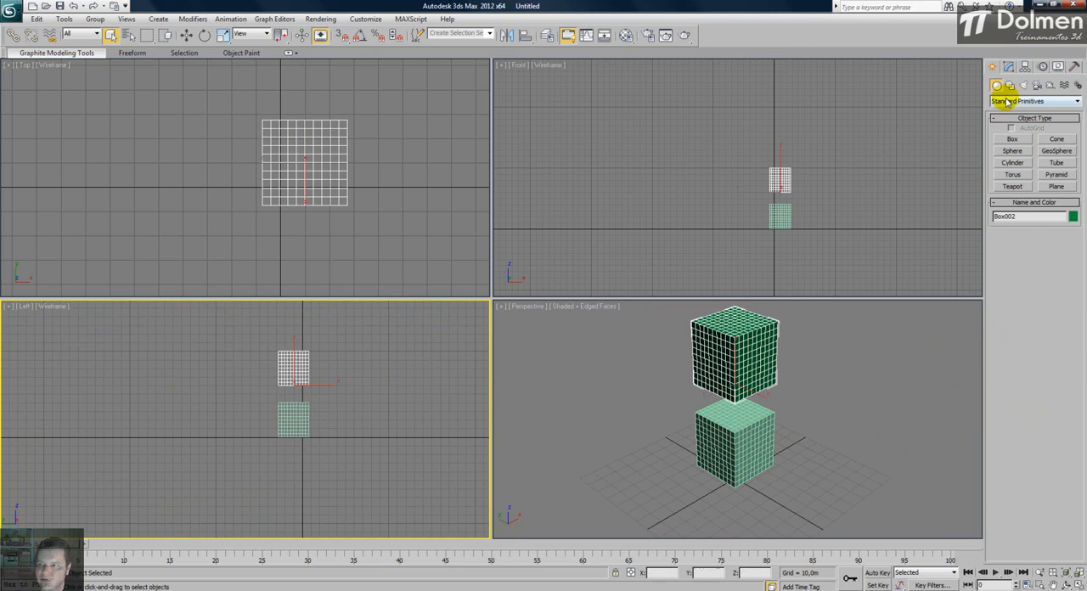
- Create another box from the same keyboard entry values with the Left view active to compare its placement
left_click(1013, 138)
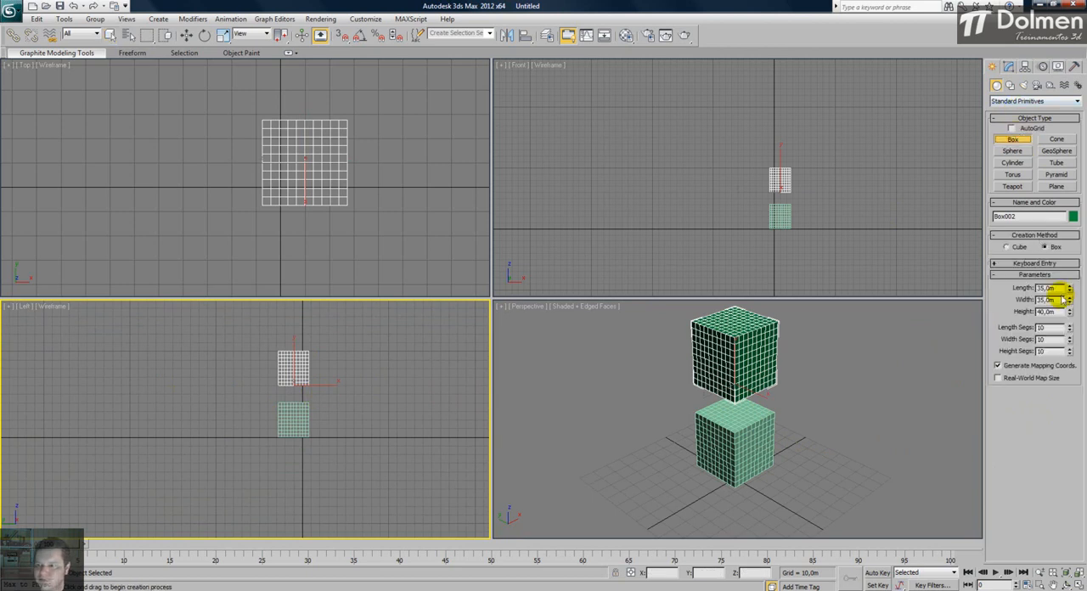
left_click(1037, 264)
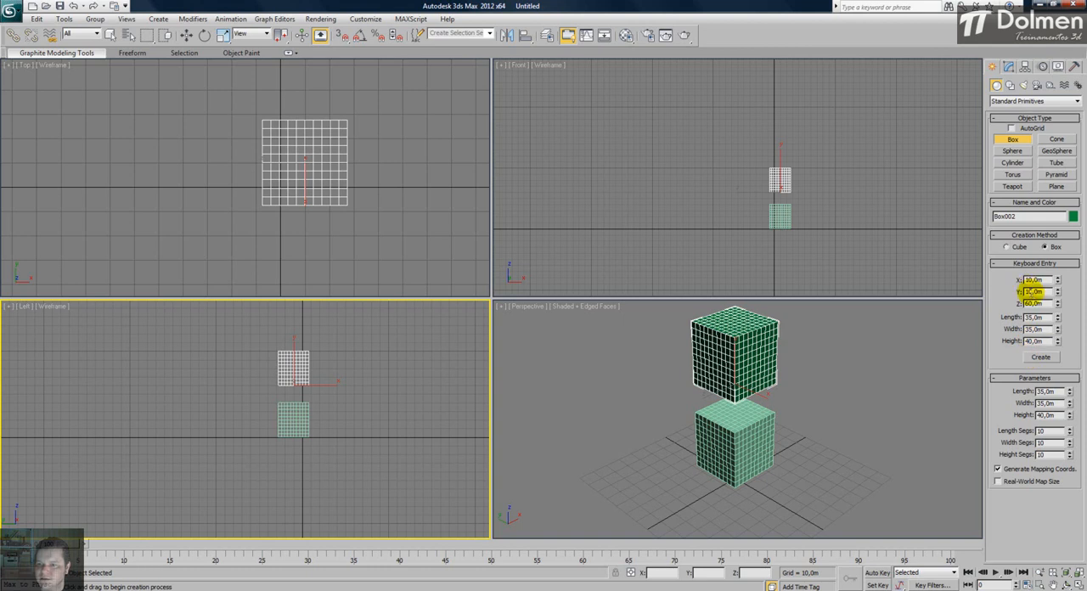
left_click(1042, 358)
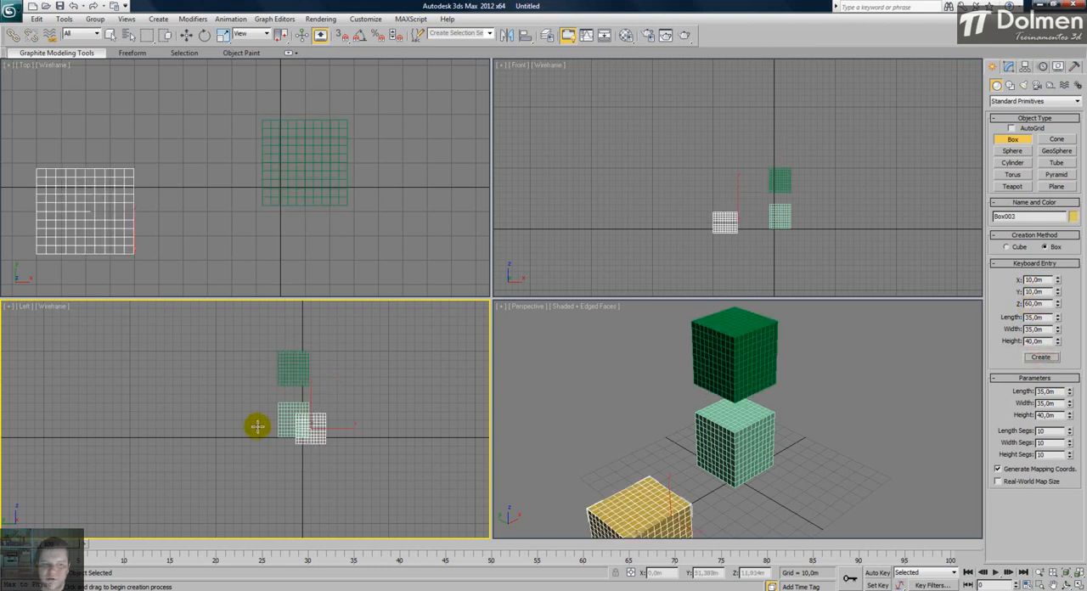
middle_click_drag(135, 166, 186, 159)
scroll(182, 160, "down", 1)
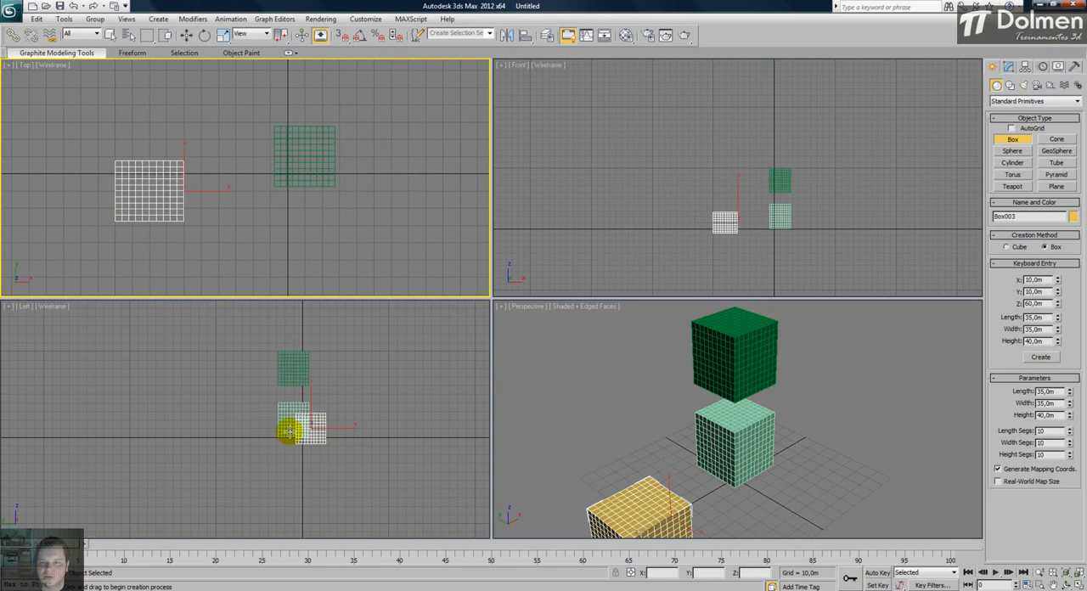
- Create the same box again with the Front view active, and once more with the Perspective view active
left_click(646, 177)
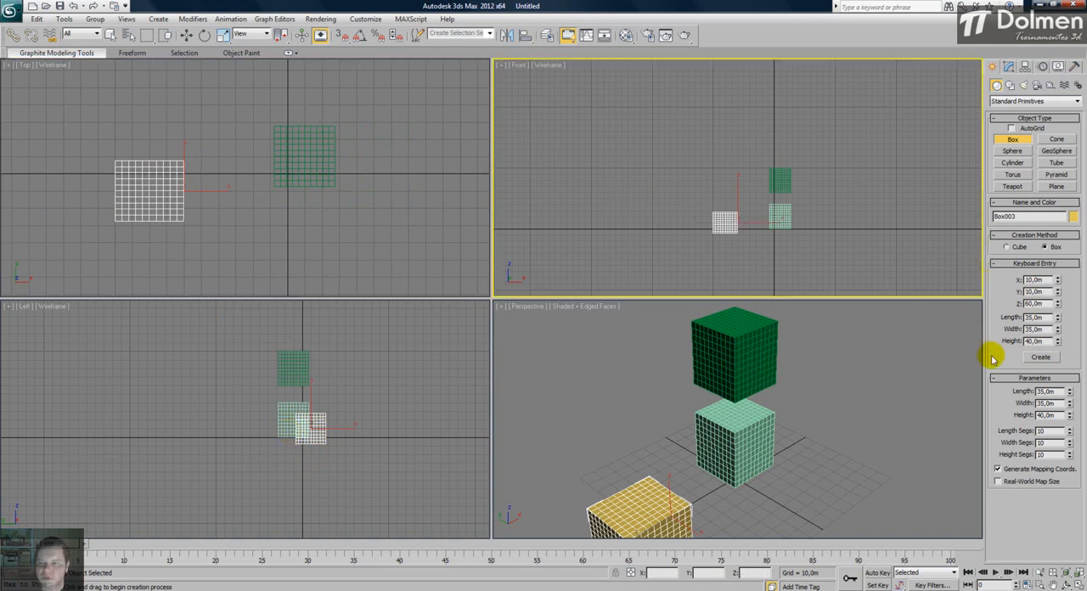
left_click(1044, 356)
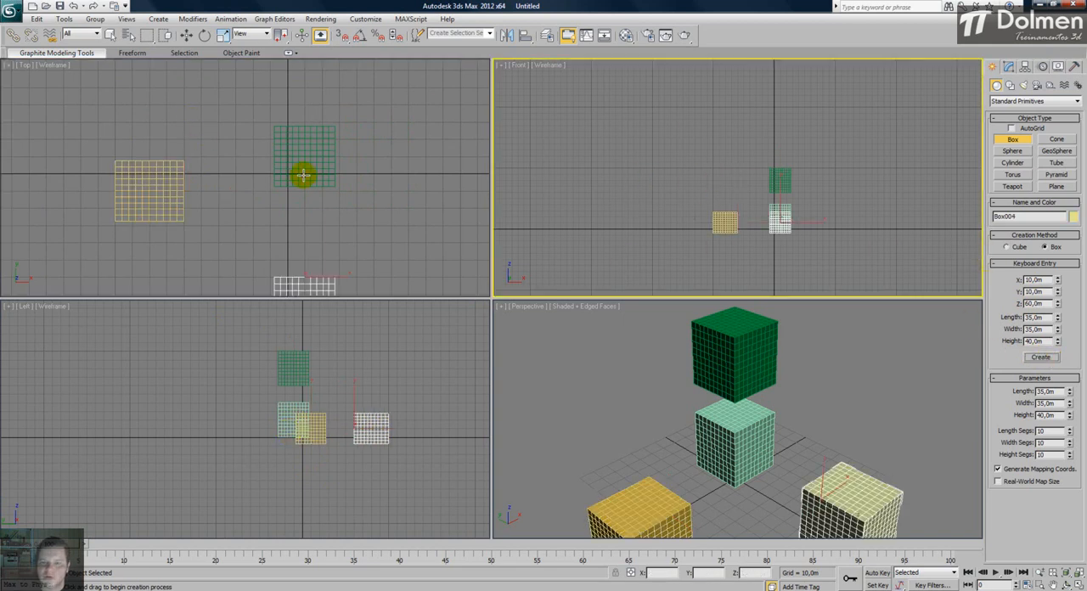
scroll(292, 162, "down", 3)
left_click(570, 357)
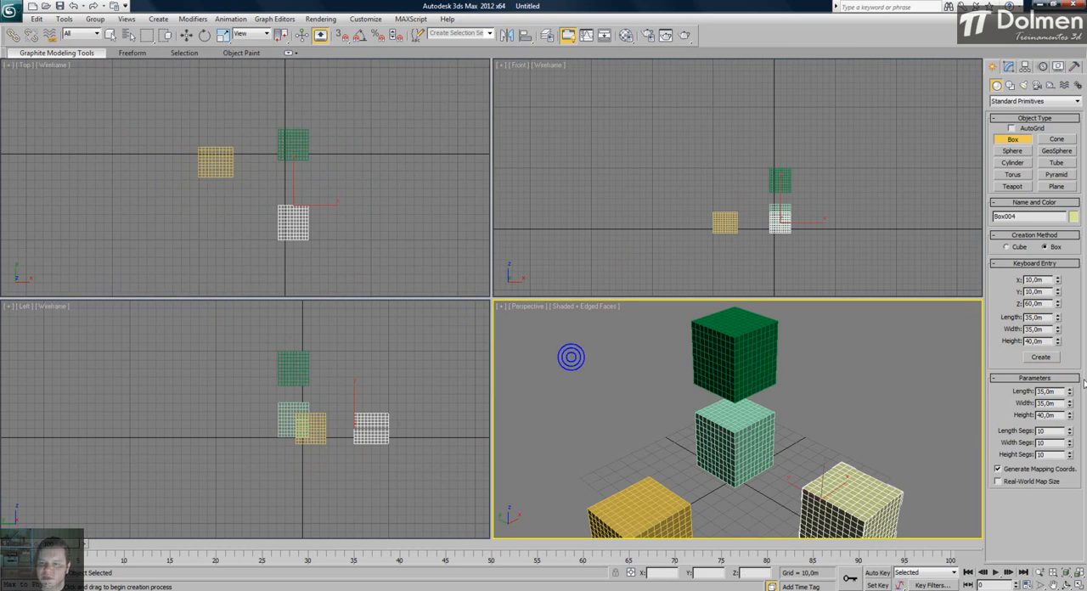
left_click(1041, 357)
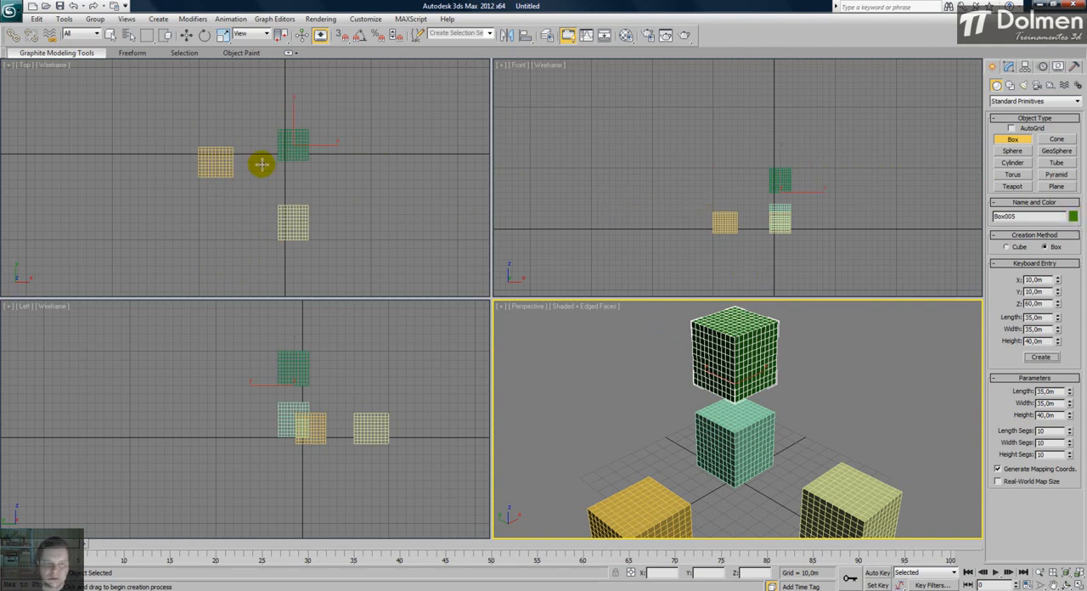
- Leave box creation, select all the boxes in the Top view and delete them
right_click(324, 167)
right_click(332, 183)
left_click(337, 179)
left_click_drag(373, 97, 165, 275)
key("Delete")
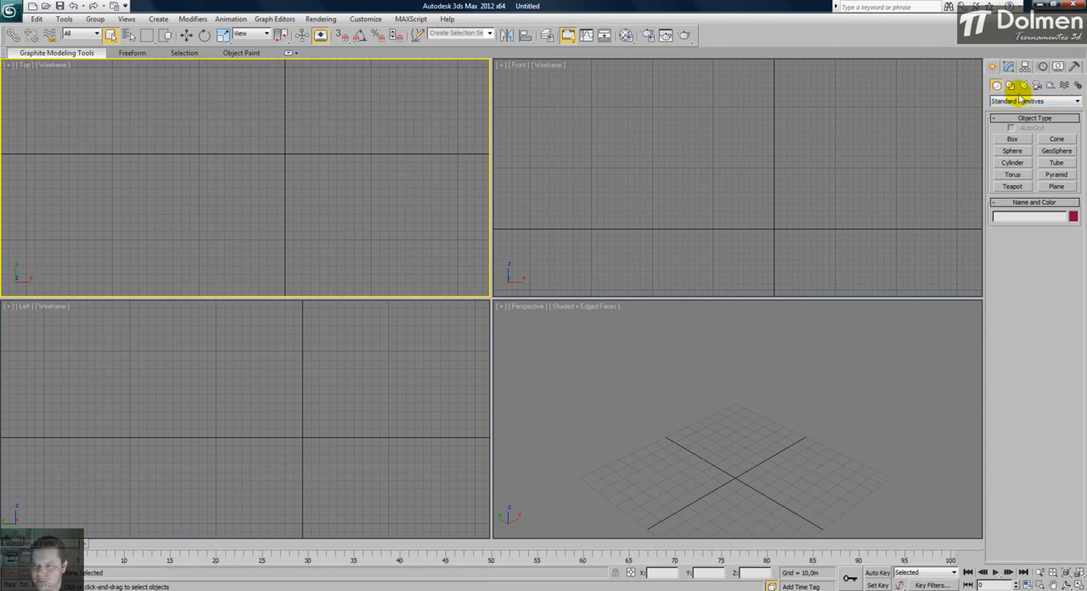
- Draw a box freehand in the Perspective view, about 69 m long, 33 m wide and 51 m high
left_click(1012, 140)
middle_click_drag(728, 402, 728, 335)
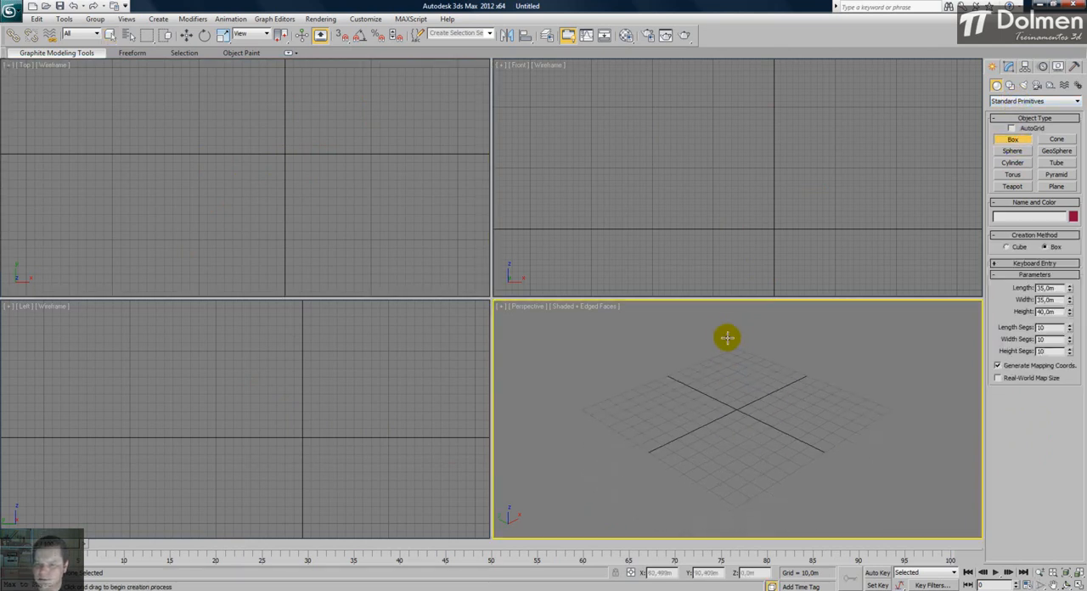
left_click_drag(696, 405, 815, 428)
left_click(807, 348)
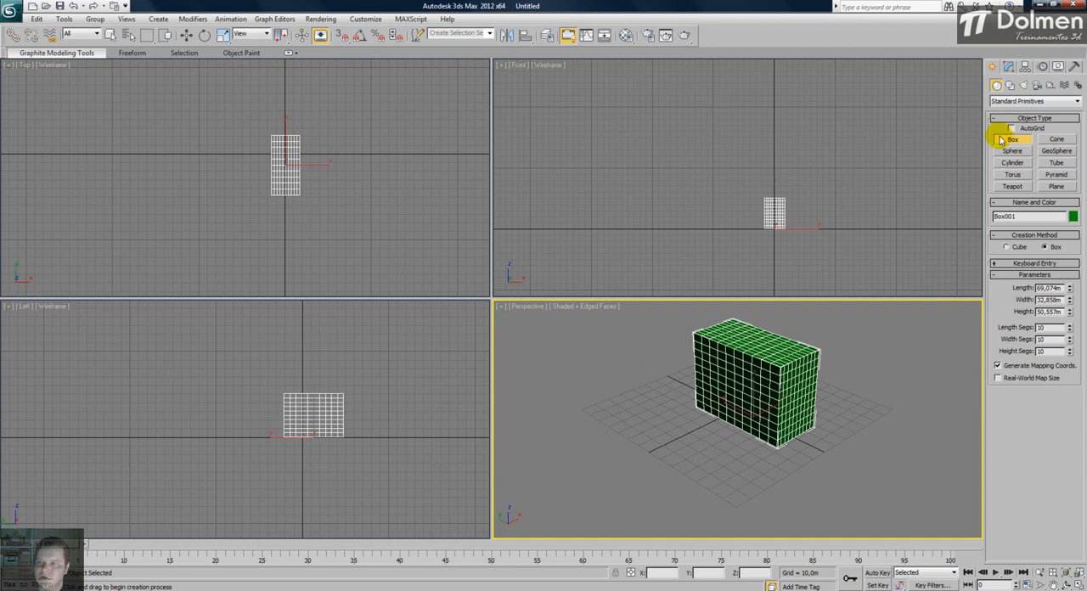
- Show the new box's editable parameters and rename it as aaaa
left_click(1008, 66)
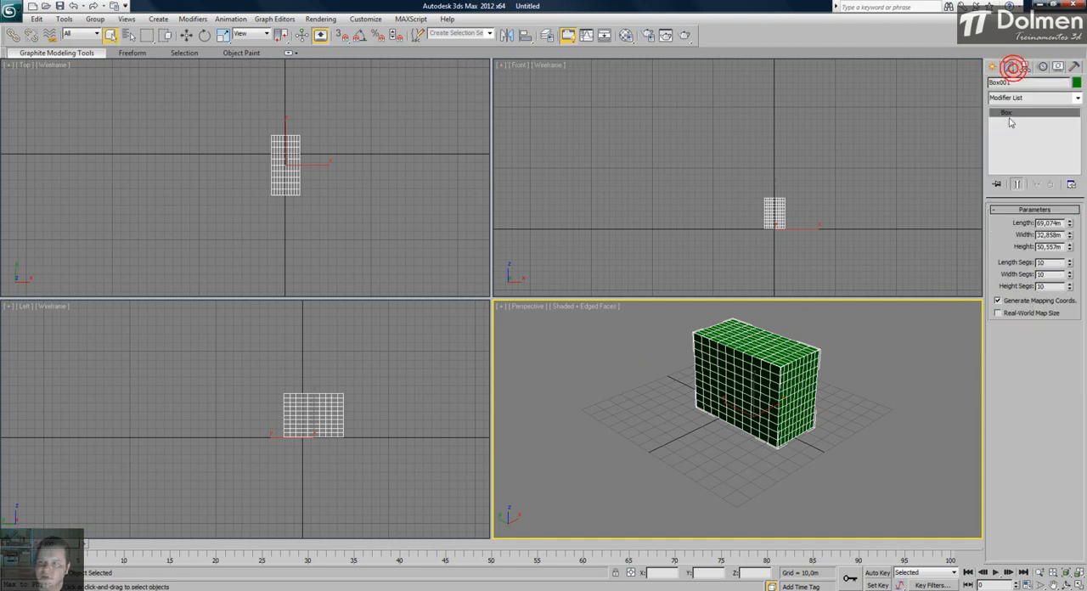
left_click(1024, 76)
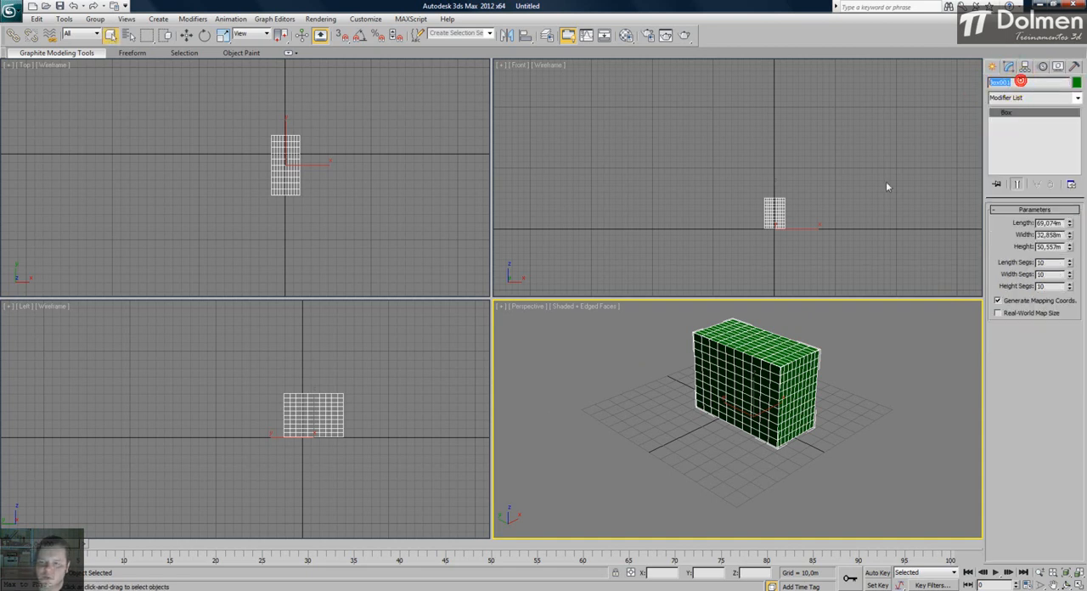
type("aaaa")
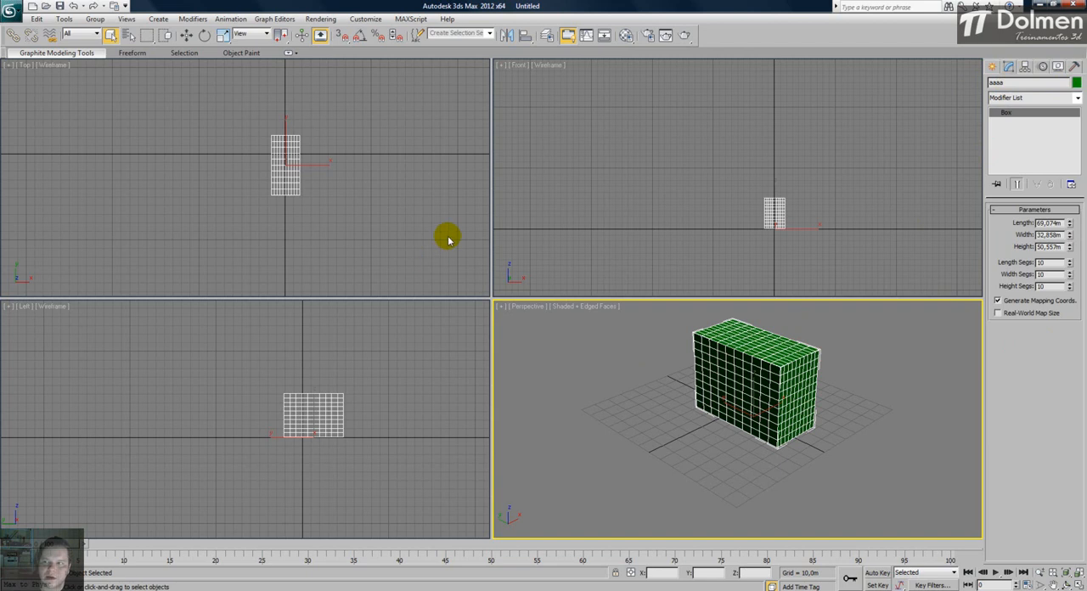
- Set the box's object color to dark blue, deselect it to check the color and select it again
left_click(1077, 82)
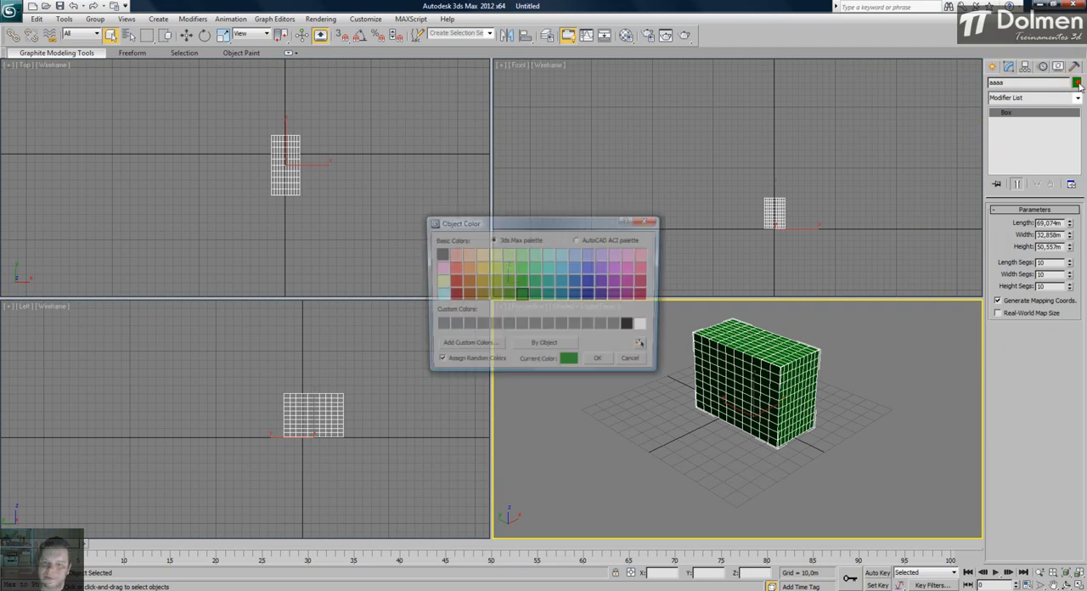
left_click(578, 297)
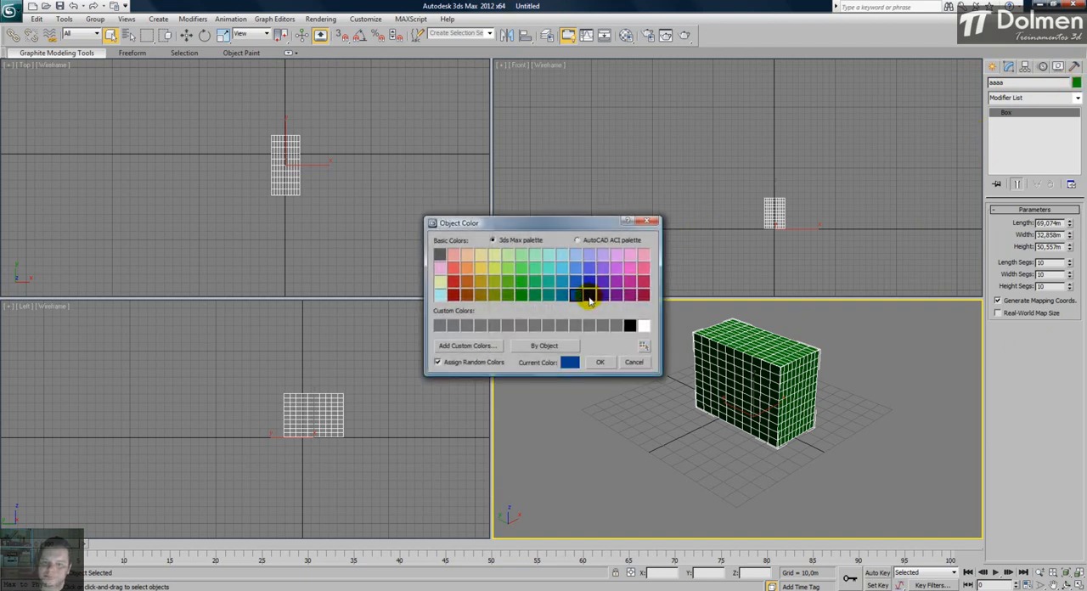
left_click(599, 362)
left_click(641, 405)
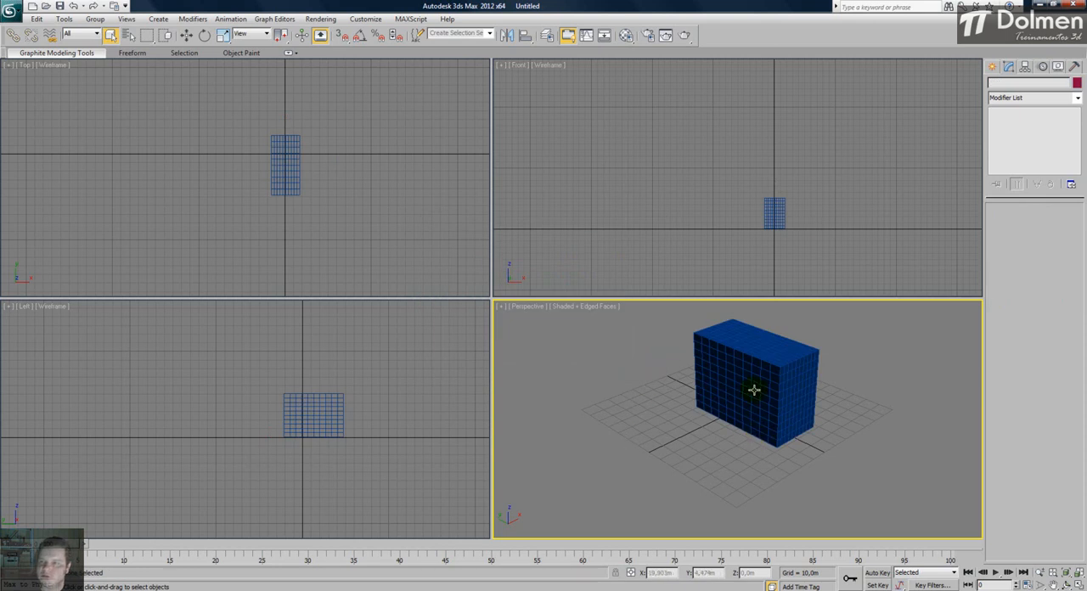
left_click(751, 429)
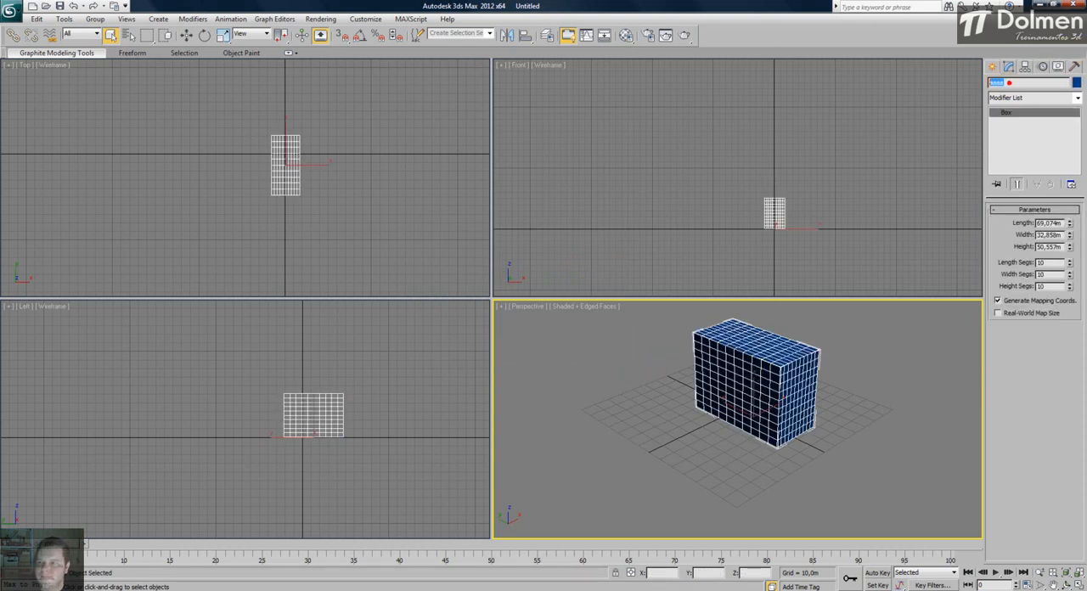
left_click(841, 361)
left_click(813, 370)
middle_click_drag(710, 358, 671, 400)
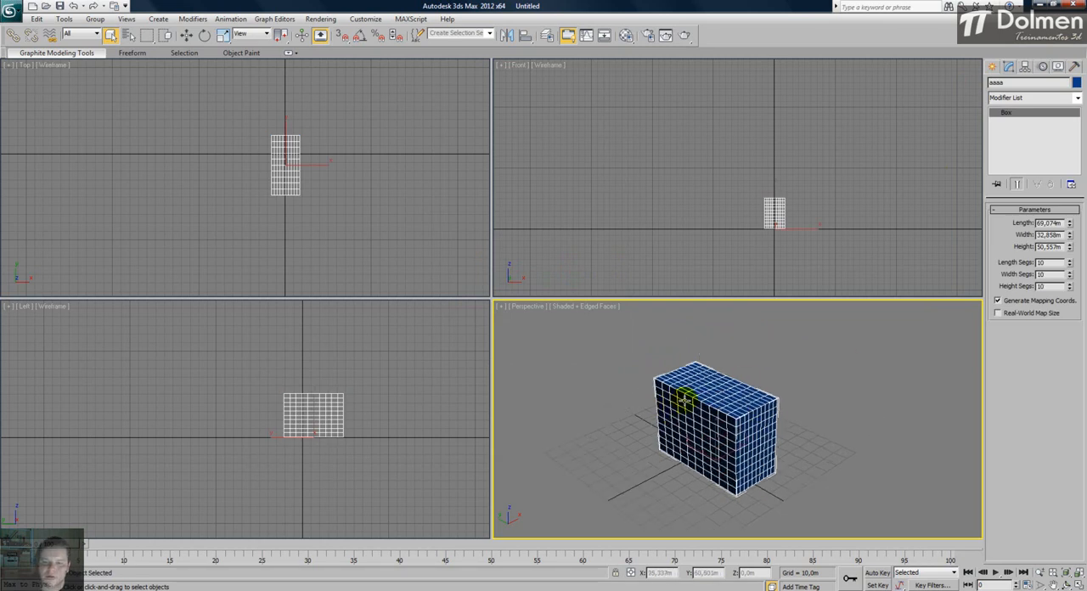
middle_click_drag(745, 380, 749, 368)
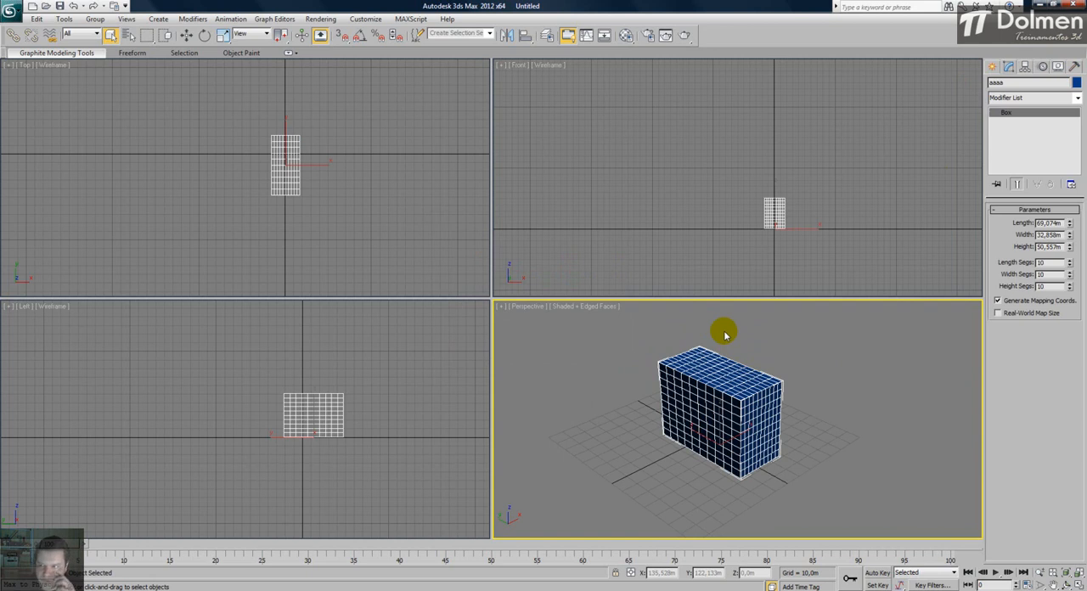
- Return to the standard primitive creation options and delete the blue box
left_click(992, 66)
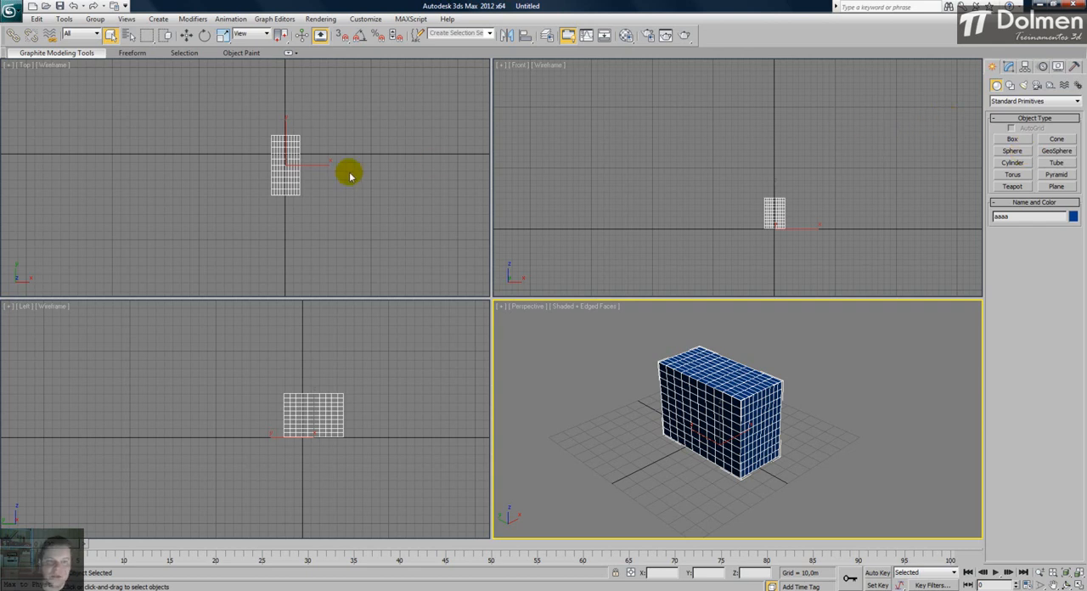
middle_click_drag(335, 170, 330, 179)
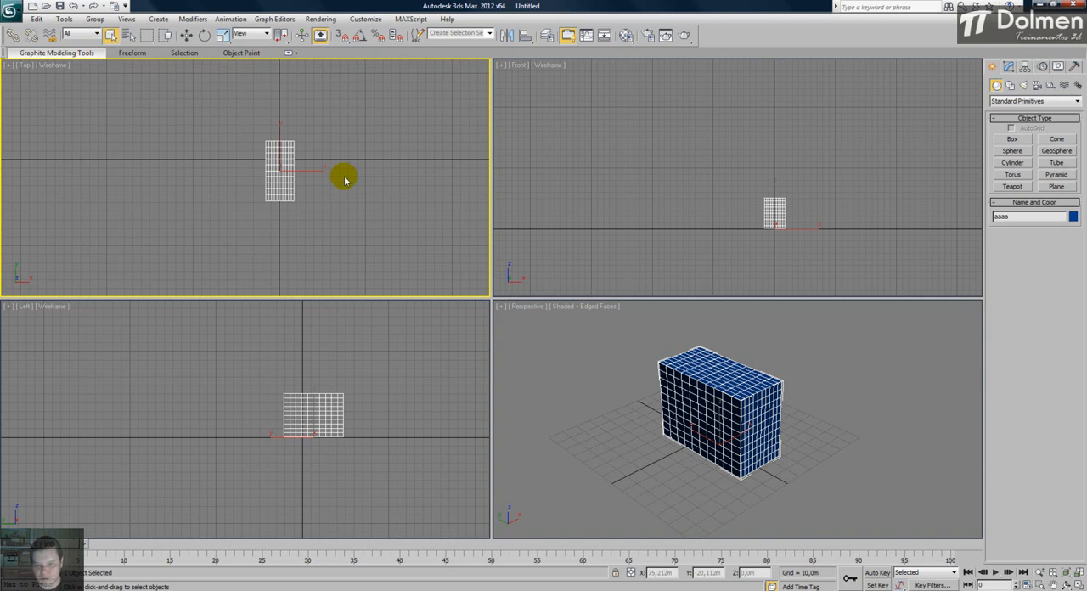
key("Delete")
mouse_move(732, 387)
middle_mouse_down()
mouse_move(728, 400)
mouse_move(727, 386)
middle_mouse_up()
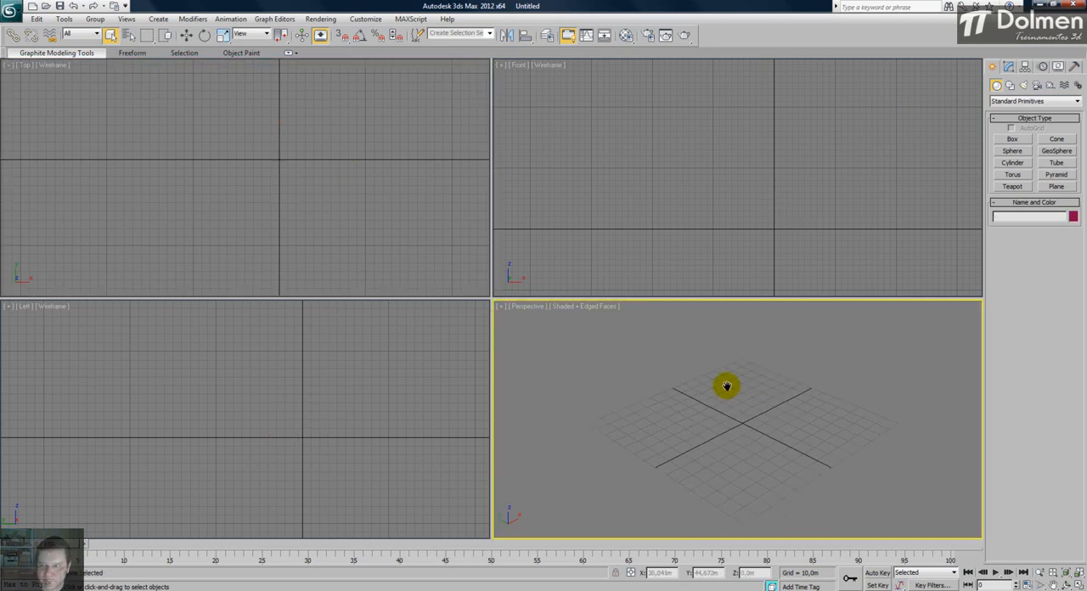
- Fit all views to the grid and switch the geometry creation category to Extended Primitives
left_click(1017, 101)
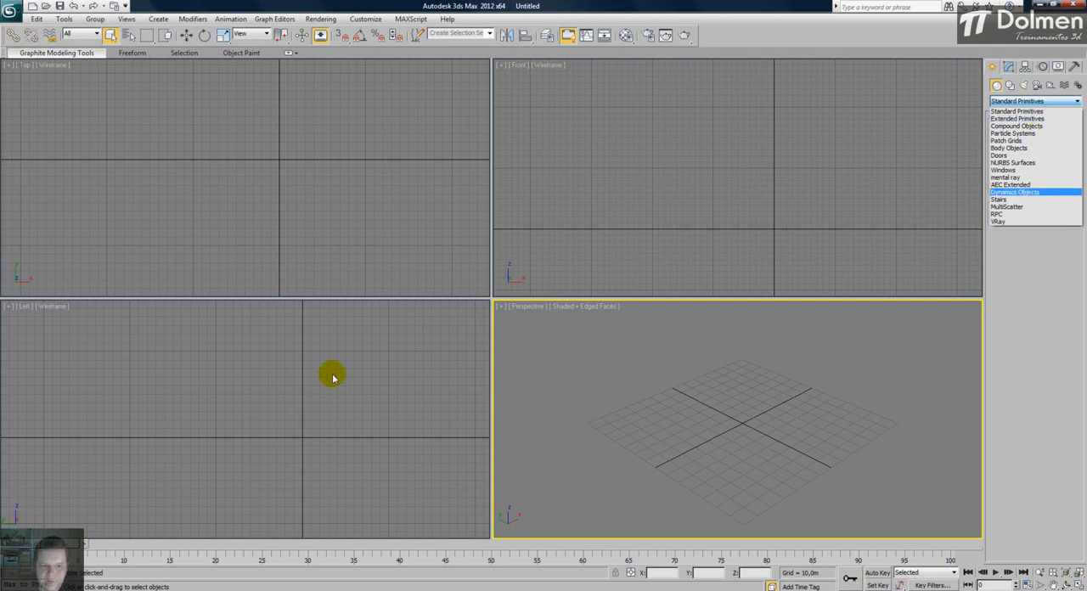
left_click(1068, 305)
left_click(365, 343)
key("ctrl+shift+z")
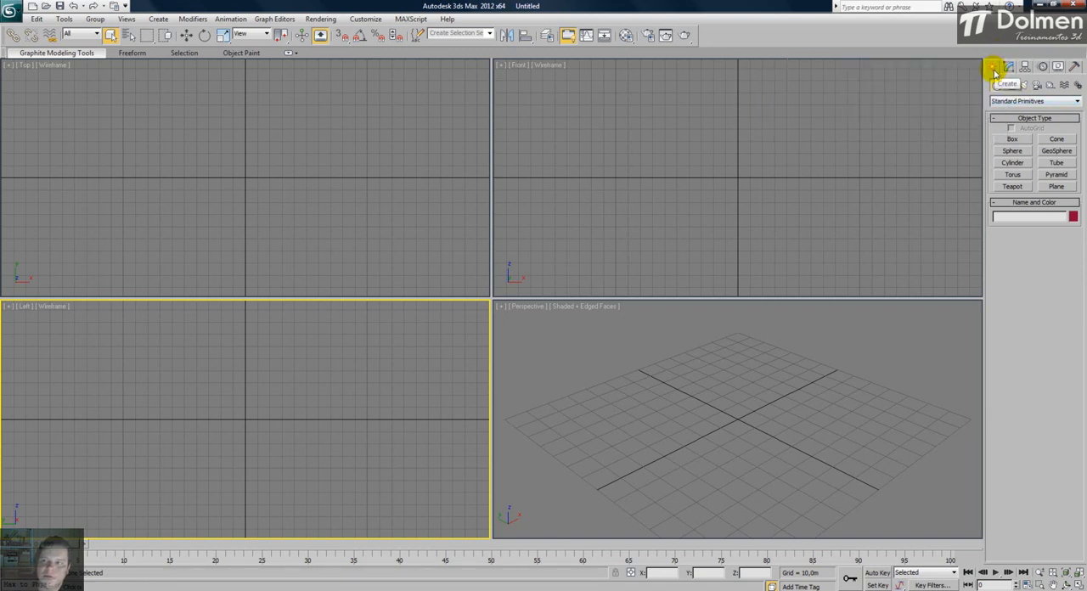
left_click(1077, 101)
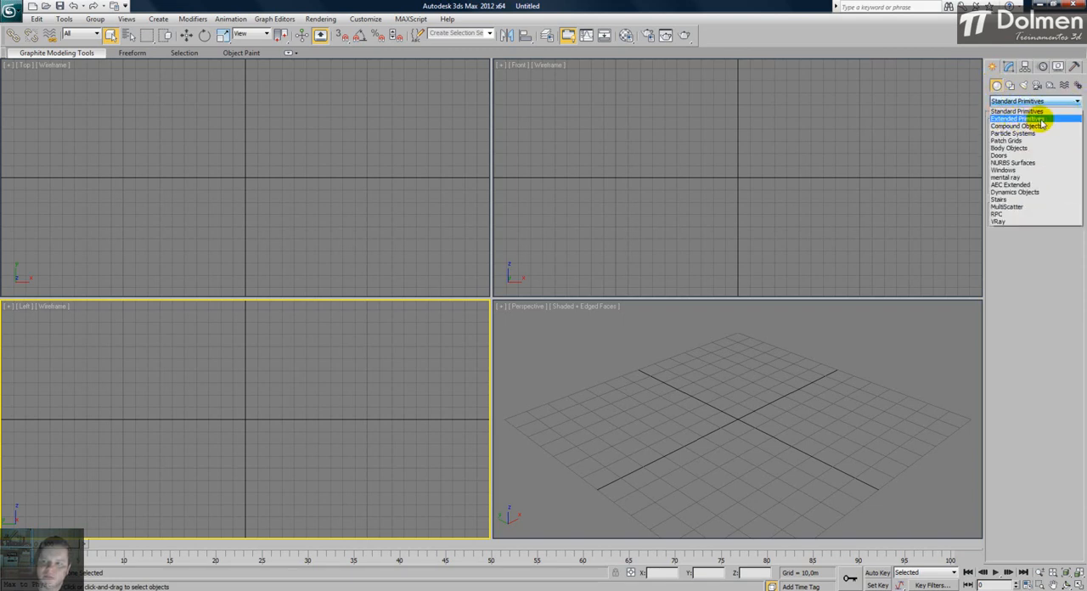
left_click(1042, 120)
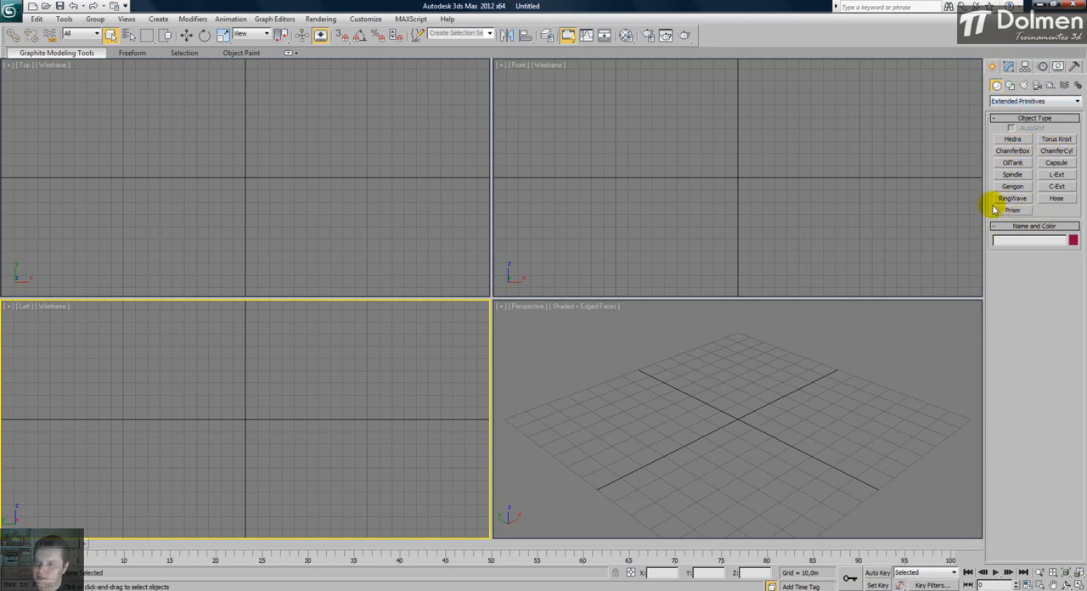
- Draw a trial Tetra hedra about 35 m in radius in the Top view, then delete it
left_click(1004, 140)
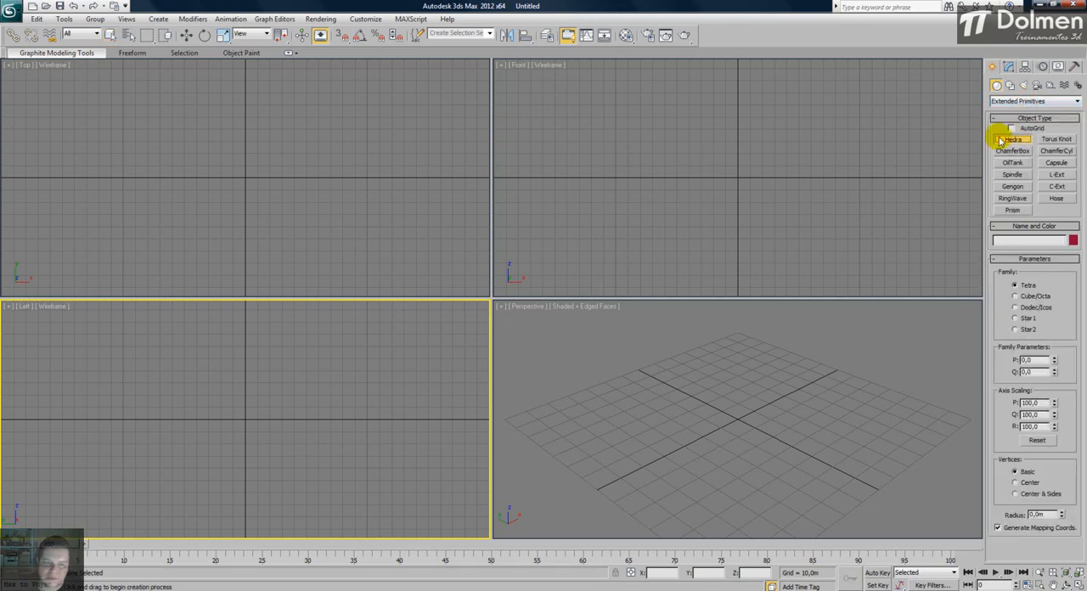
middle_click_drag(256, 151, 266, 168)
left_click_drag(257, 191, 258, 165)
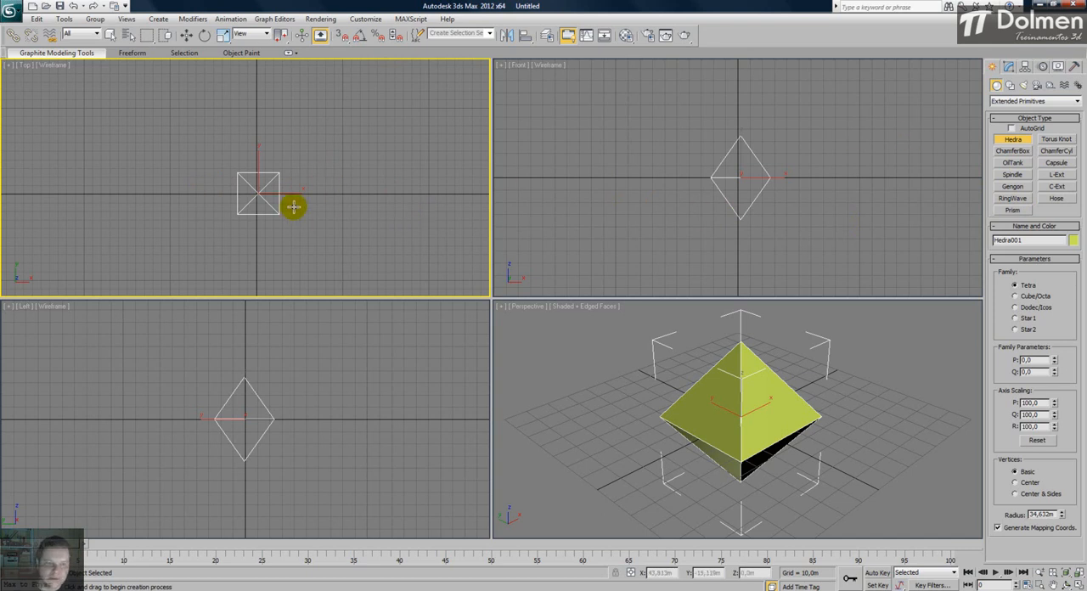
key("Delete")
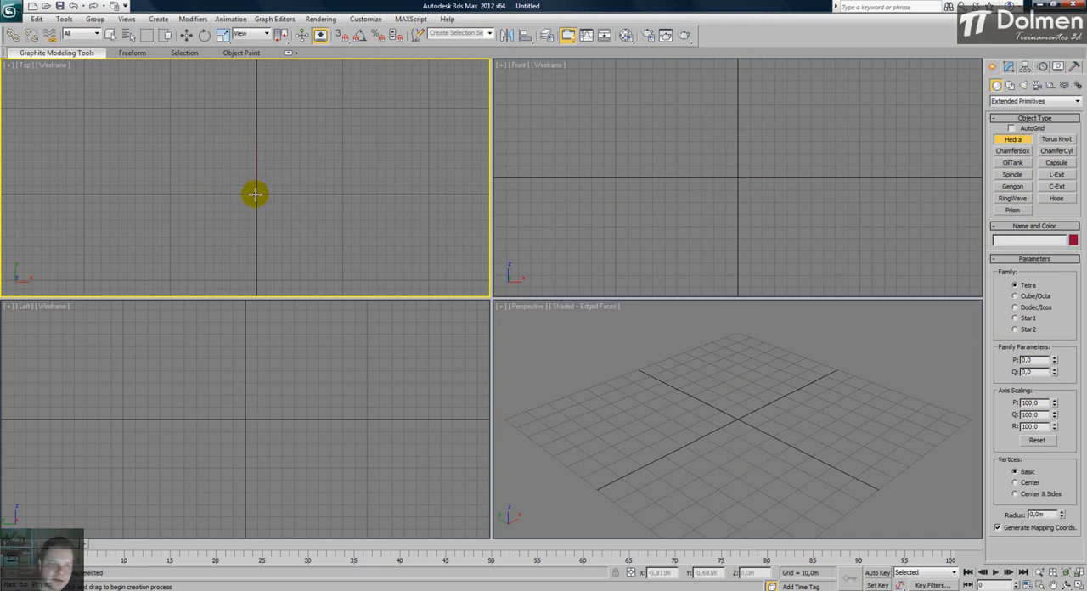
- Draw a Tetra hedra about 41 m in radius, centred on the origin in the Top view
left_click_drag(257, 195, 265, 160)
mouse_move(859, 472)
middle_mouse_down("alt")
mouse_move(855, 408)
mouse_move(861, 456)
middle_mouse_up("alt")
right_click(372, 237)
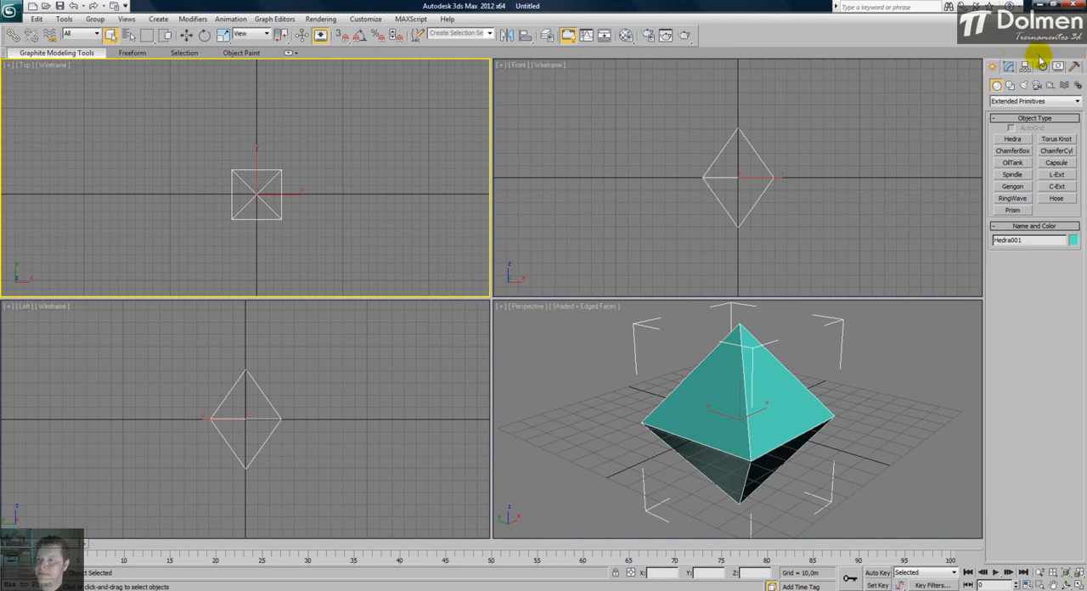
- Show the hedra's editable parameters and maximize the Perspective view
left_click(1009, 67)
left_click(690, 381)
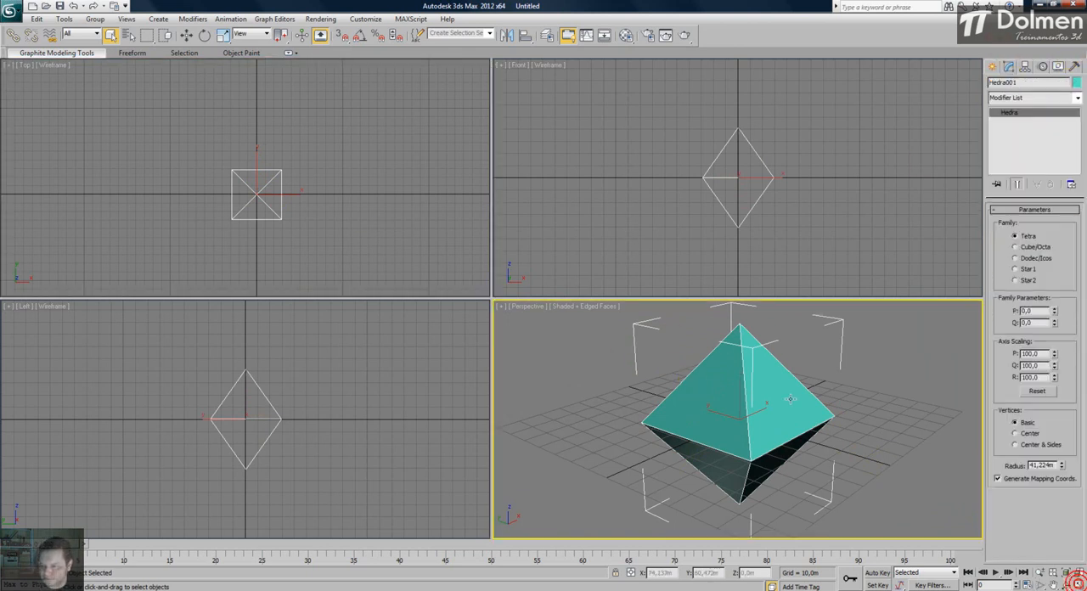
left_click(1079, 585)
scroll(633, 316, "down", 3)
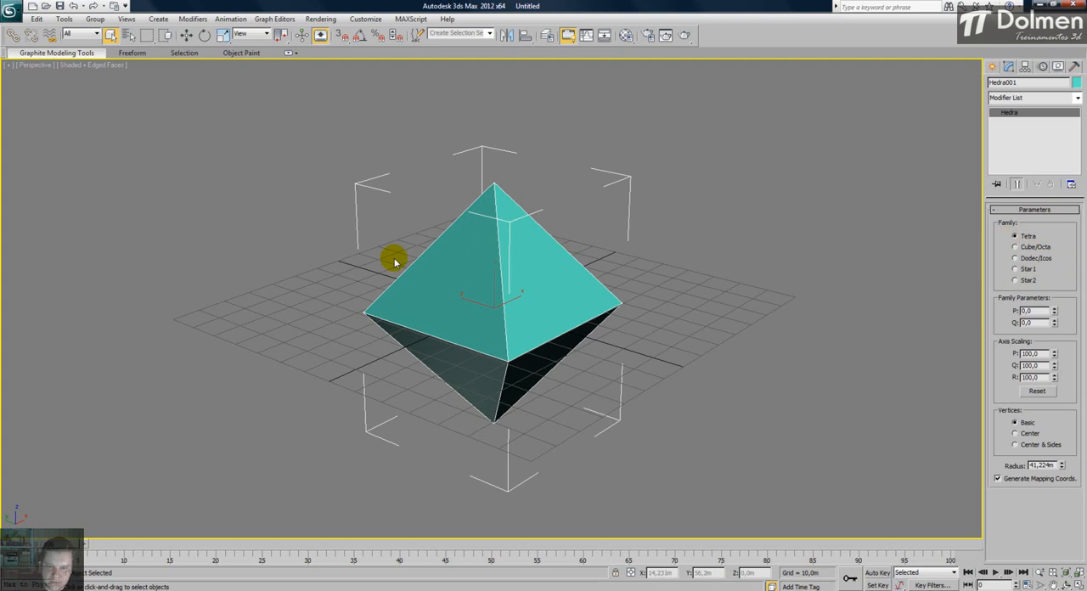
- Try the Cube/Octa, Dodec/Icos and Star1 families on the hedra, inspecting each shape from different angles
middle_click_drag(517, 297, 510, 276, "alt")
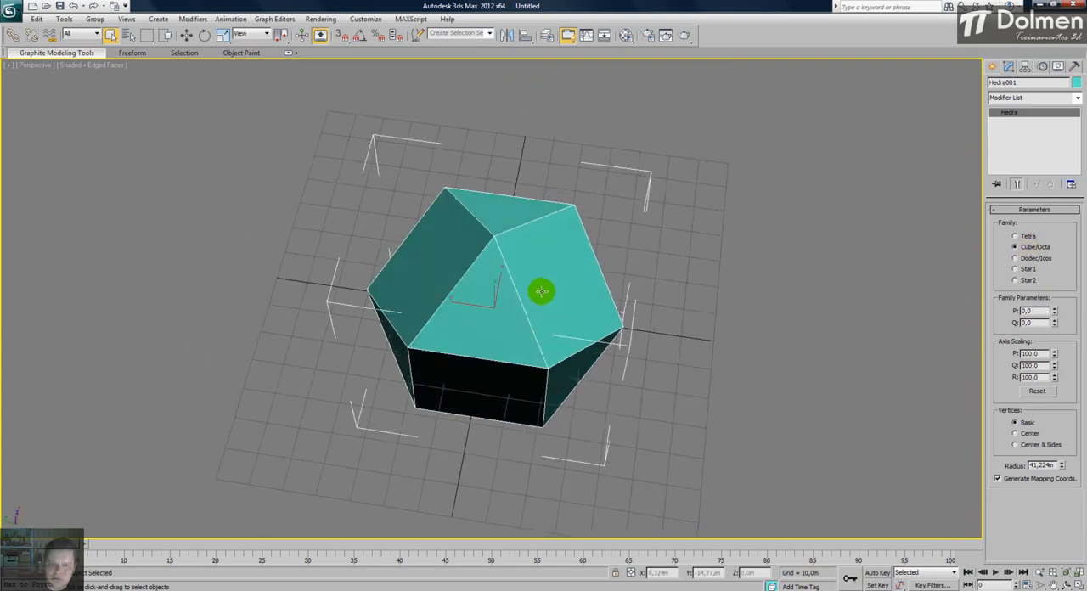
middle_click_drag(543, 298, 555, 246, "alt")
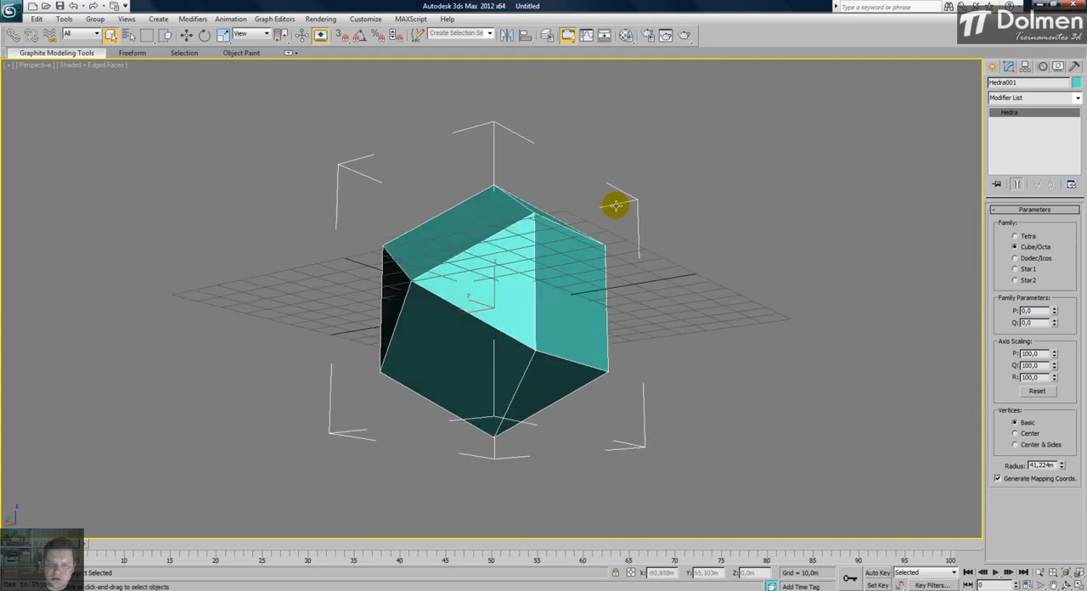
middle_click_drag(628, 187, 581, 213, "alt")
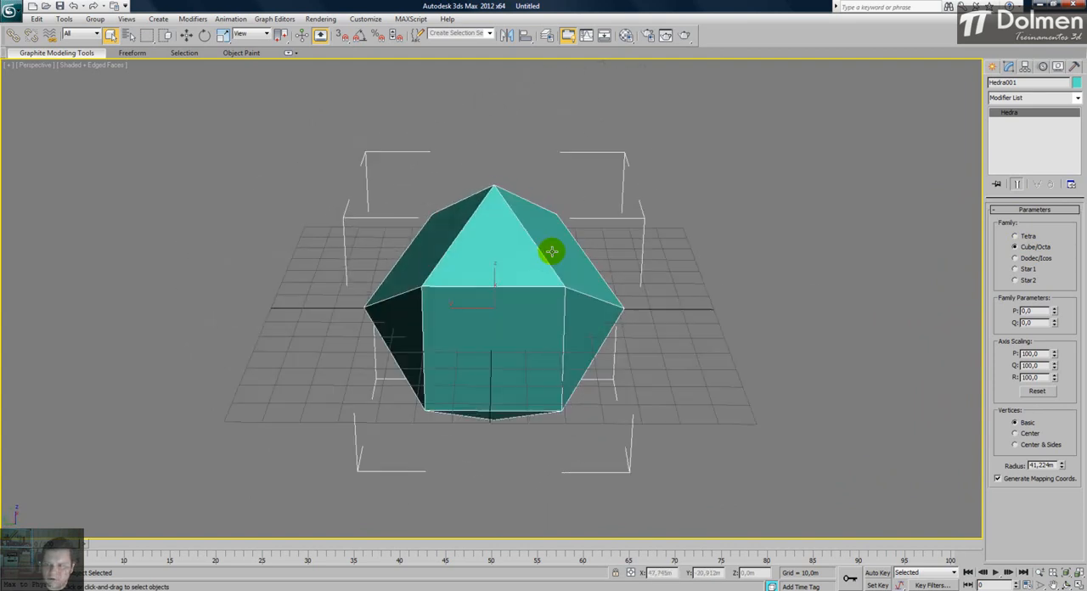
left_click(1016, 258)
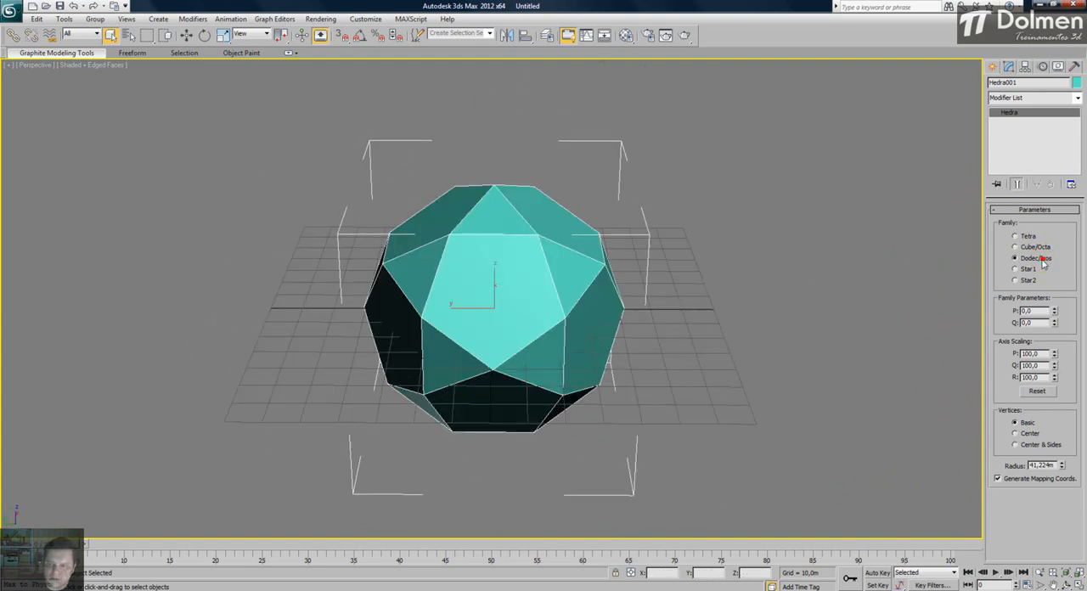
middle_click_drag(549, 302, 509, 302, "alt")
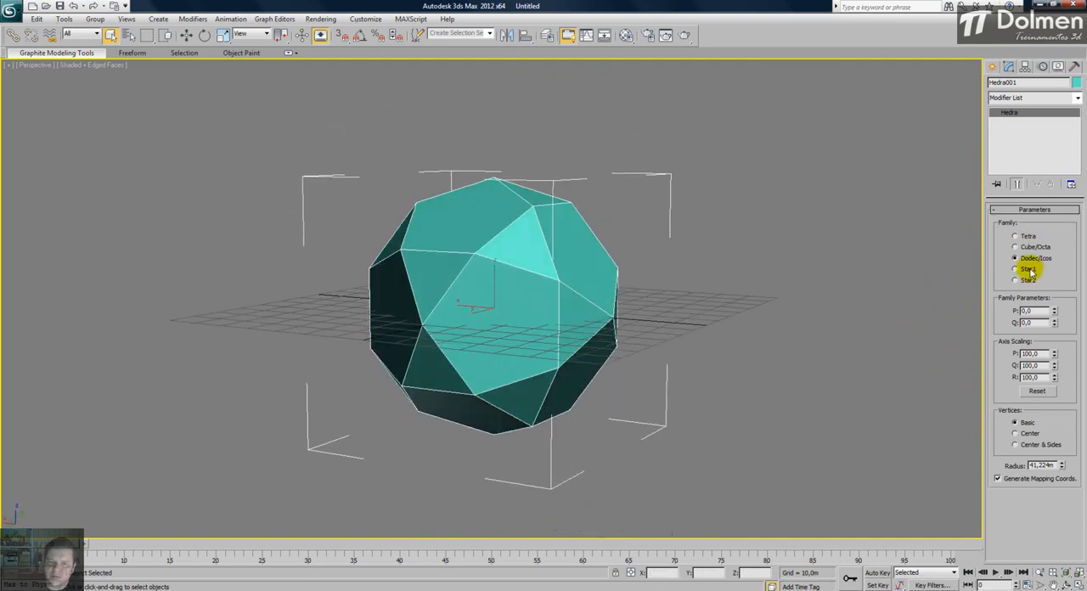
middle_click_drag(594, 288, 599, 317, "alt")
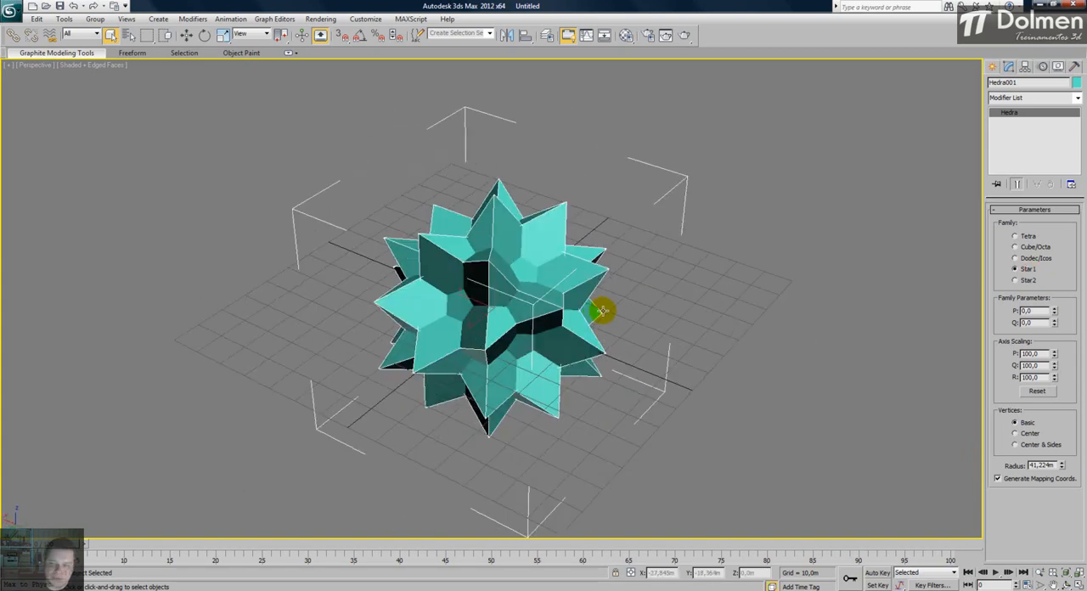
- Switch the hedra to the Star2 family and adjust its family parameters to P 0,0 and Q 0,39
left_click(1024, 282)
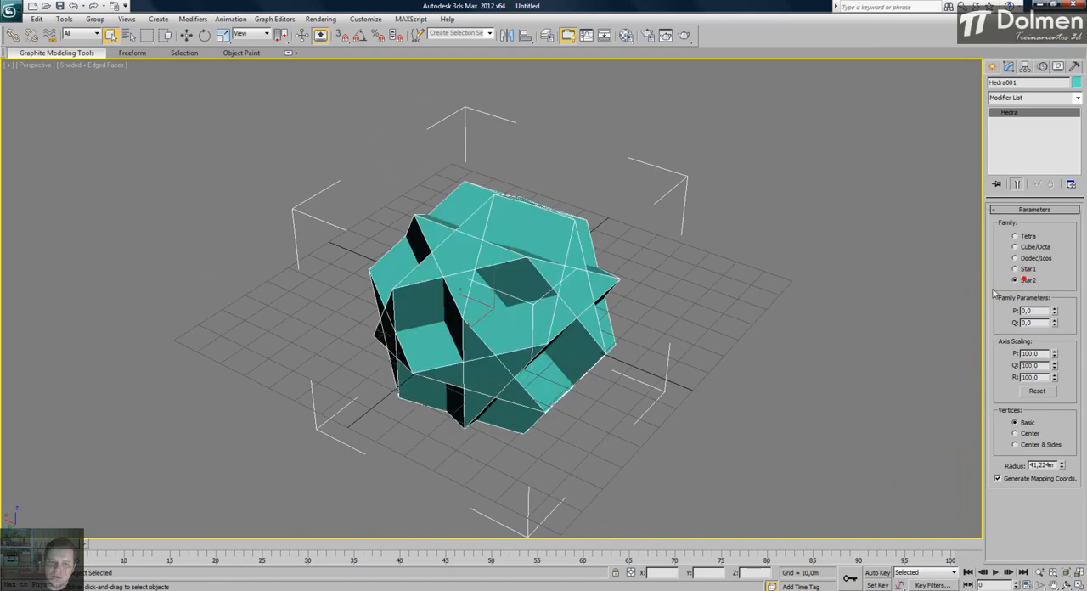
middle_click_drag(510, 309, 582, 320, "alt")
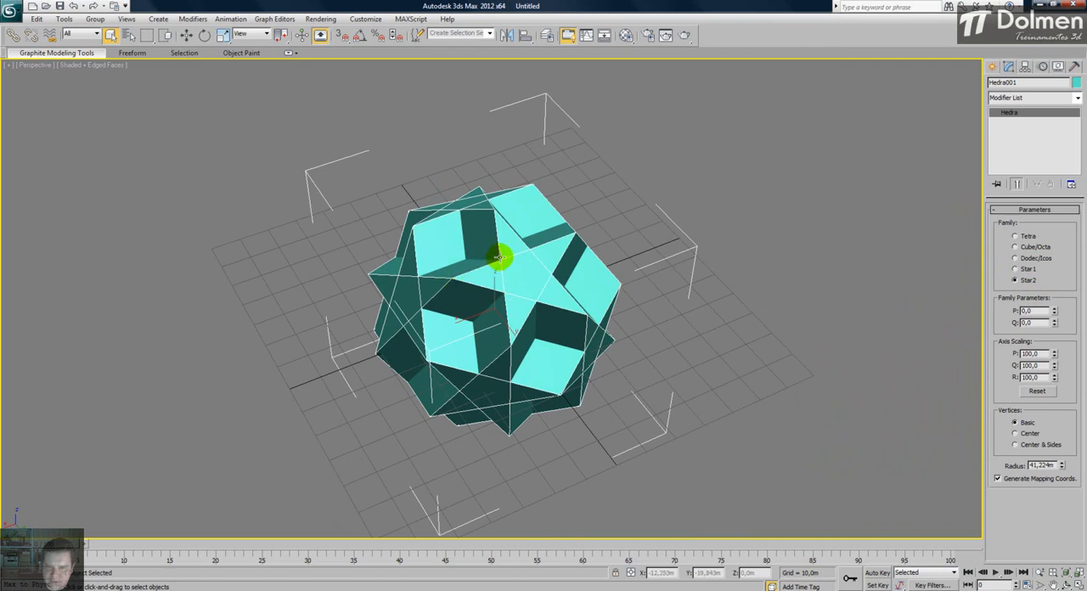
middle_click_drag(539, 274, 510, 261, "alt")
middle_click_drag(491, 334, 459, 337, "alt")
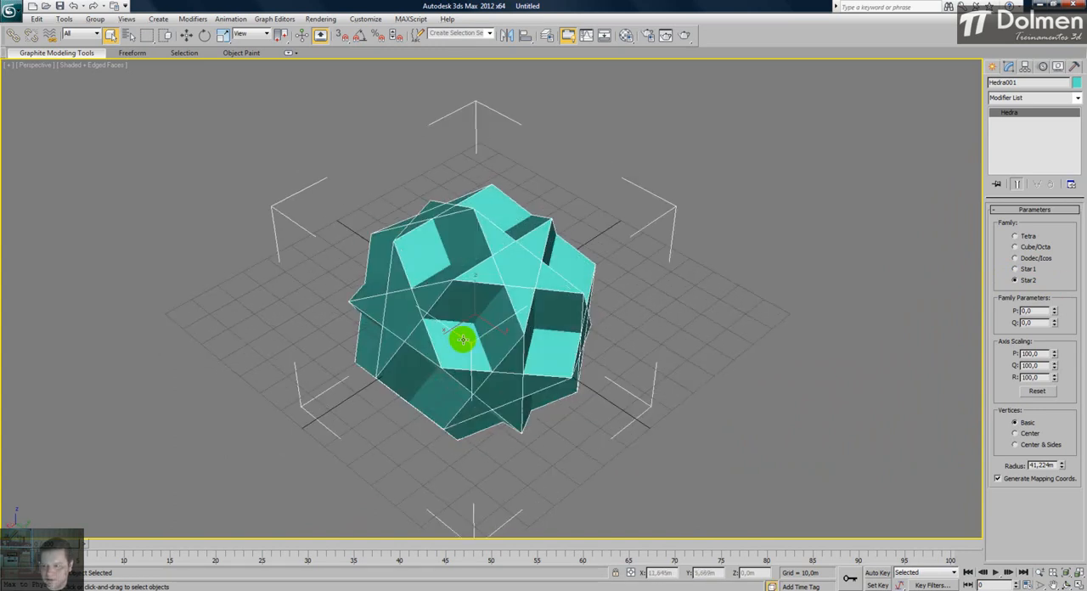
mouse_move(1055, 312)
left_mouse_down()
mouse_move(1055, 287)
mouse_move(1052, 314)
mouse_move(1053, 297)
left_mouse_up()
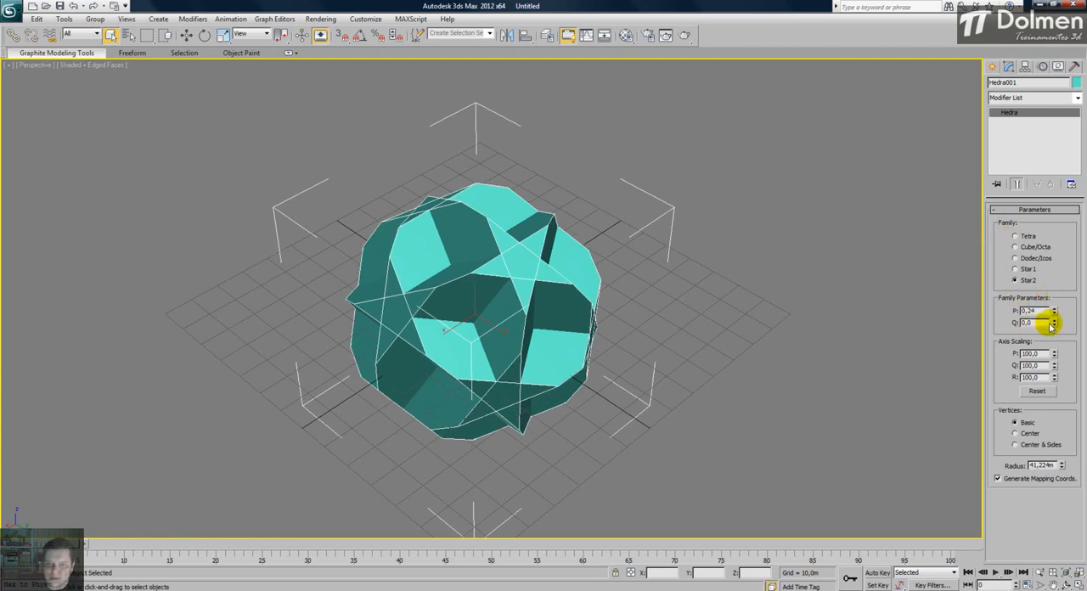
left_click_drag(1056, 321, 1057, 300)
mouse_move(642, 287)
middle_mouse_down("alt")
mouse_move(660, 236)
mouse_move(717, 287)
mouse_move(626, 294)
middle_mouse_up("alt")
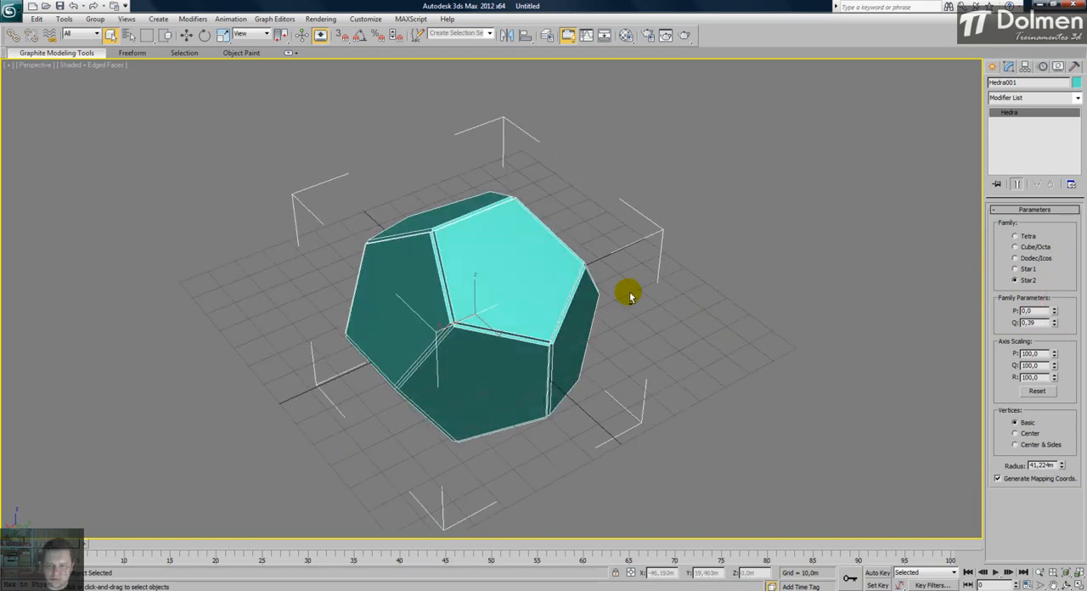
- Switch the hedra to the Dodec/Icos family and reduce its Q family parameter to 0,32
left_click(1037, 258)
middle_click_drag(605, 301, 639, 281, "alt")
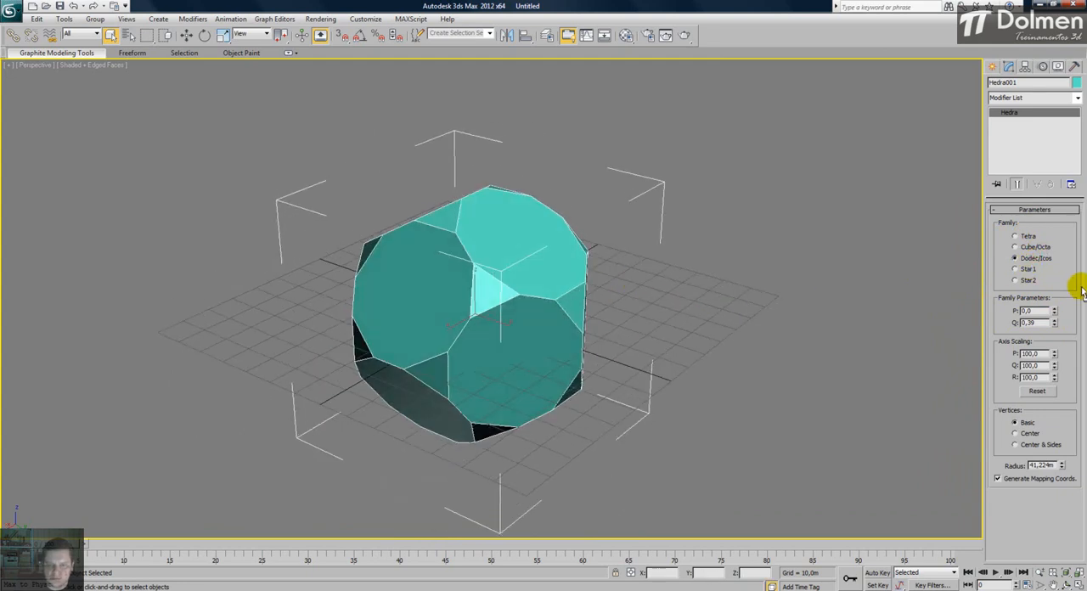
mouse_move(1054, 324)
left_mouse_down()
mouse_move(1058, 311)
mouse_move(1058, 364)
mouse_move(1066, 316)
mouse_move(1056, 286)
mouse_move(1054, 326)
left_mouse_up()
middle_click_drag(511, 314, 611, 281, "alt")
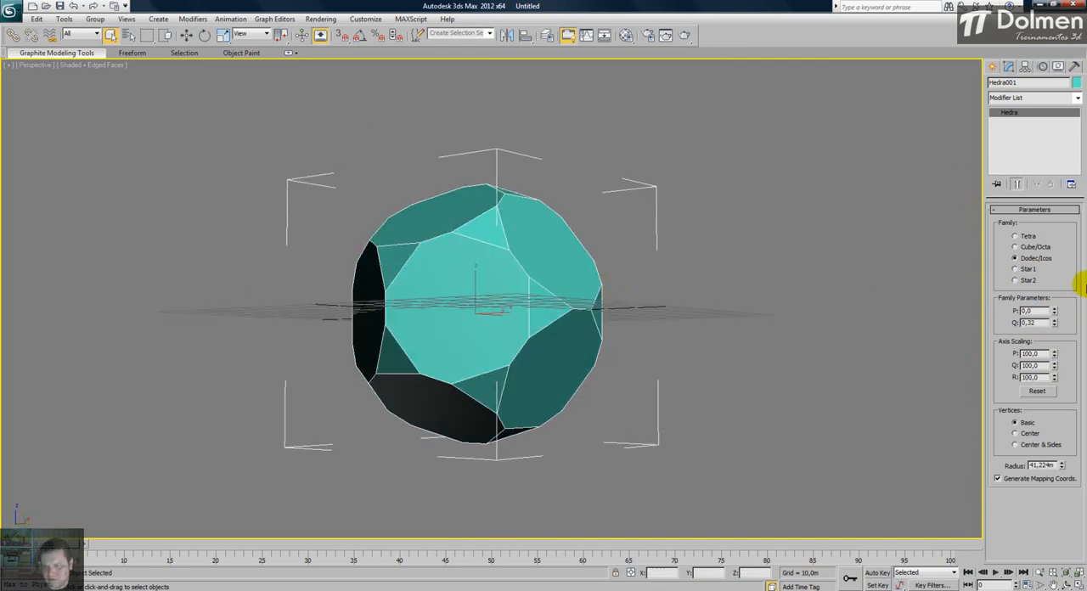
- Compare the Tetra and Cube/Octa families, then set the hedra's vertices to Center & Sides and its radius to 57,713 m
left_click(1024, 248)
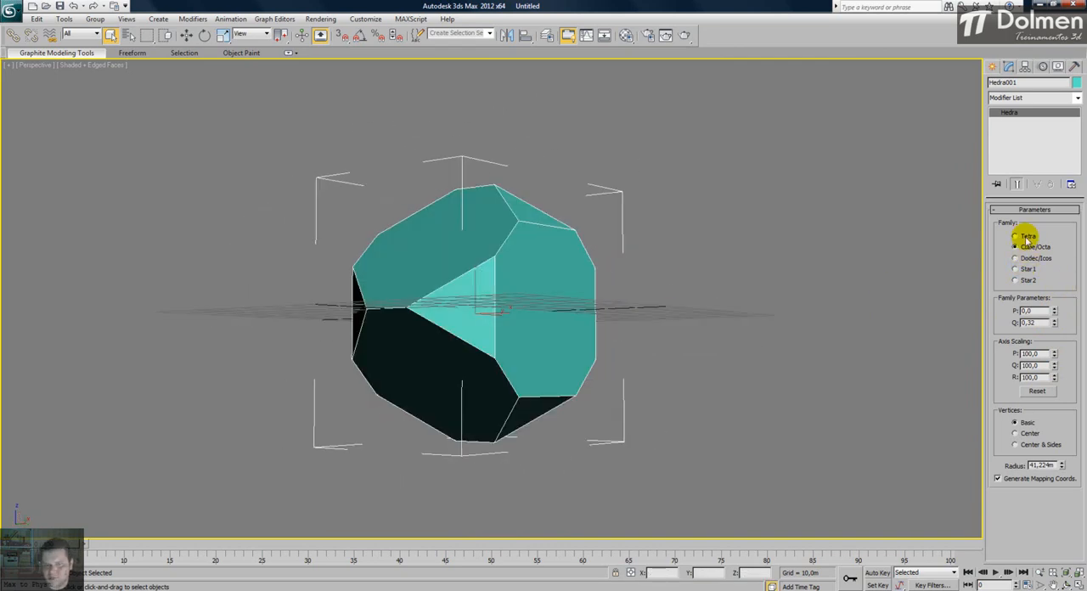
left_click(1027, 237)
left_click(1028, 247)
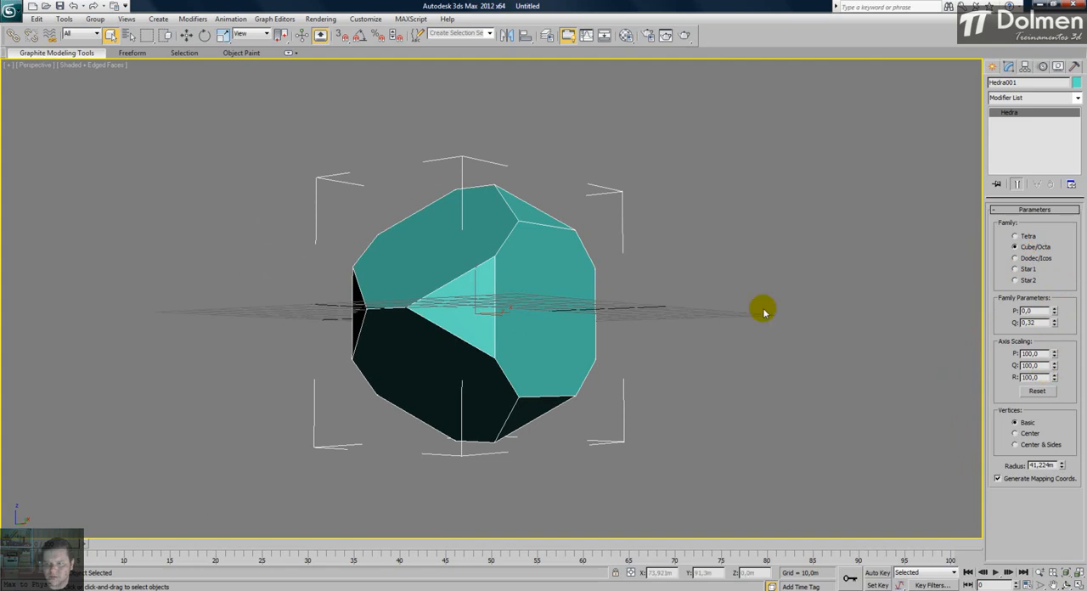
middle_click_drag(684, 298, 673, 328, "alt")
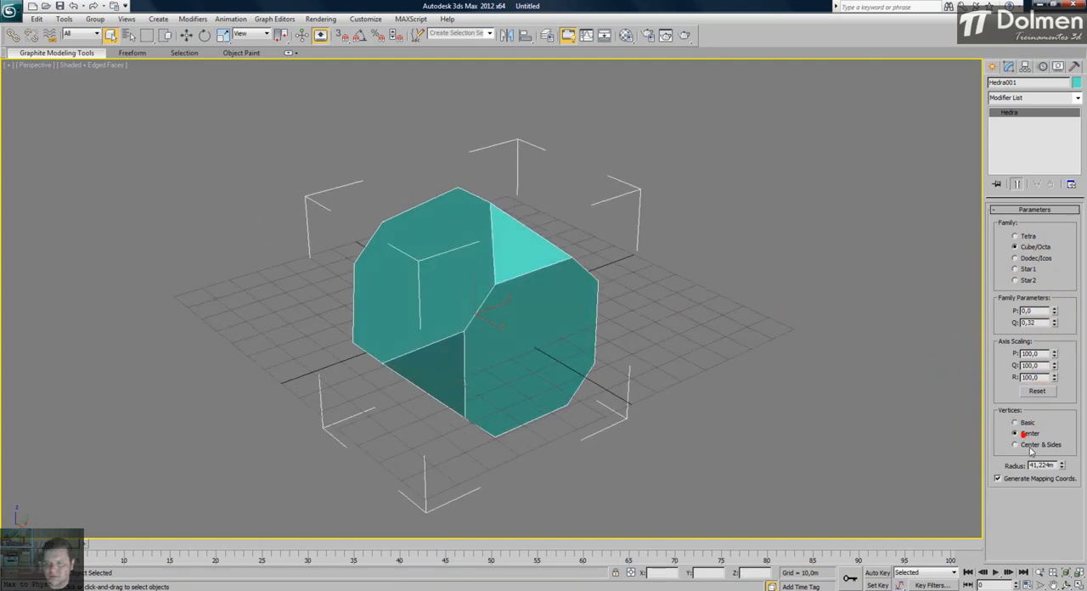
left_click_drag(1062, 464, 1067, 442)
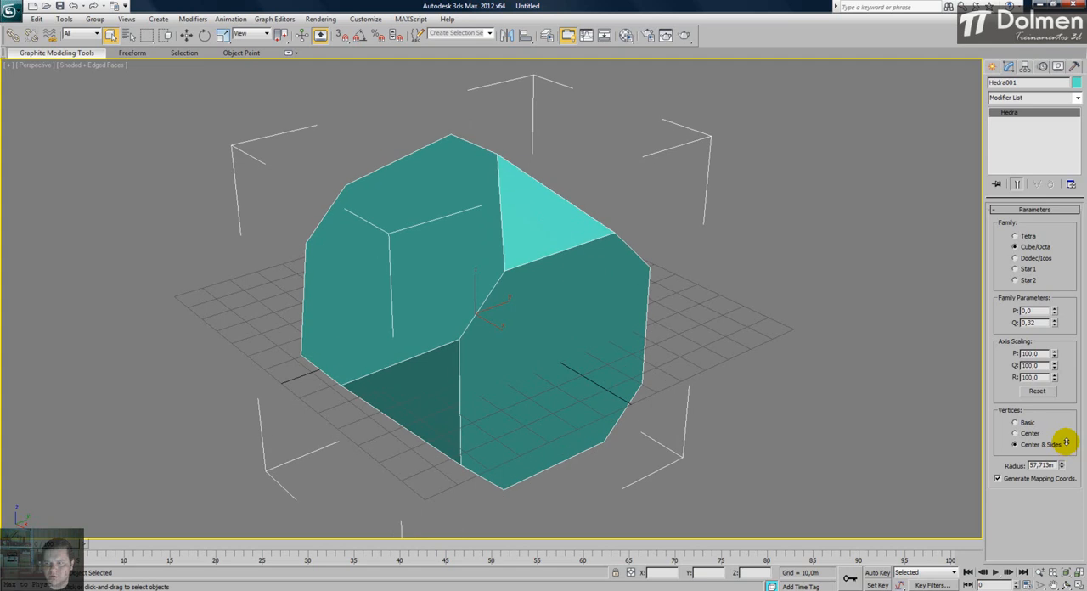
- Step through the Dodec/Icos and Star1 families to Star2 and set the family parameters to P 0,49 and Q 0,33
left_click(1021, 262)
left_click(1023, 269)
left_click(1016, 279)
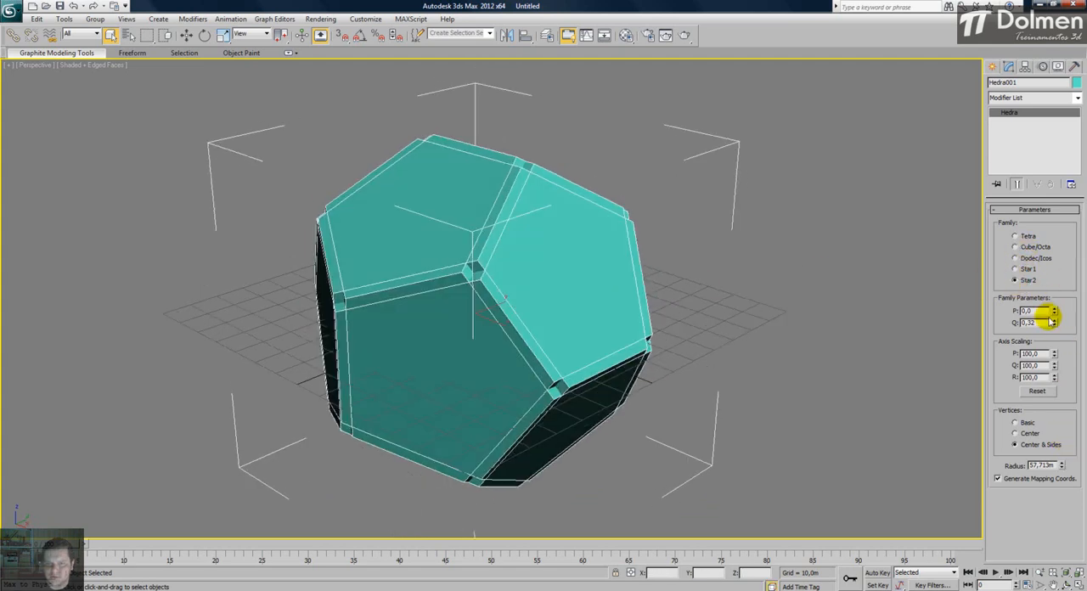
left_click_drag(1055, 323, 1061, 278)
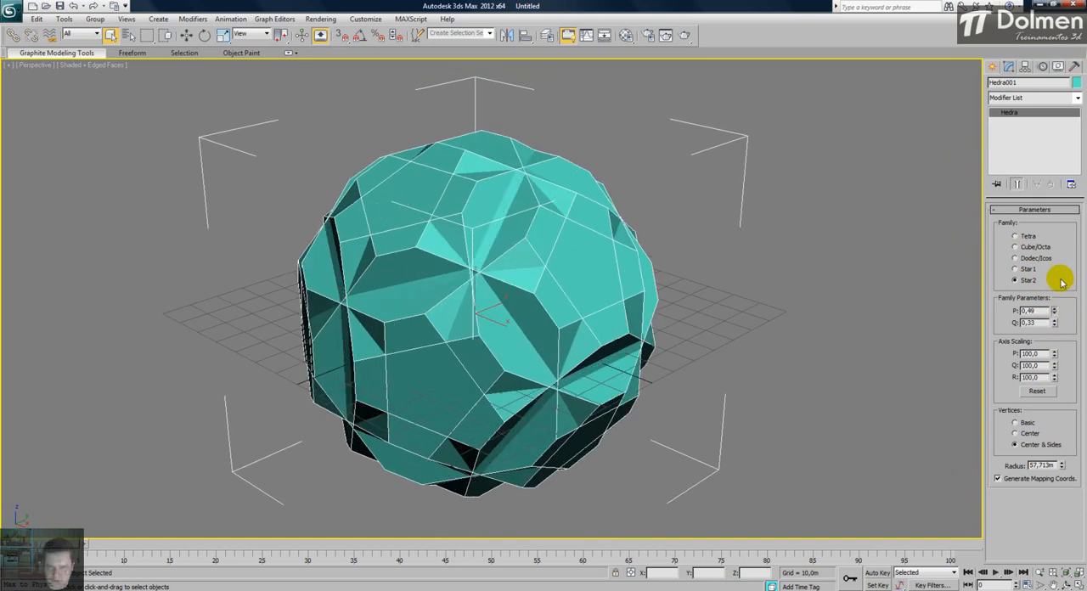
middle_click_drag(522, 235, 556, 292, "alt")
scroll(604, 241, "down", 3)
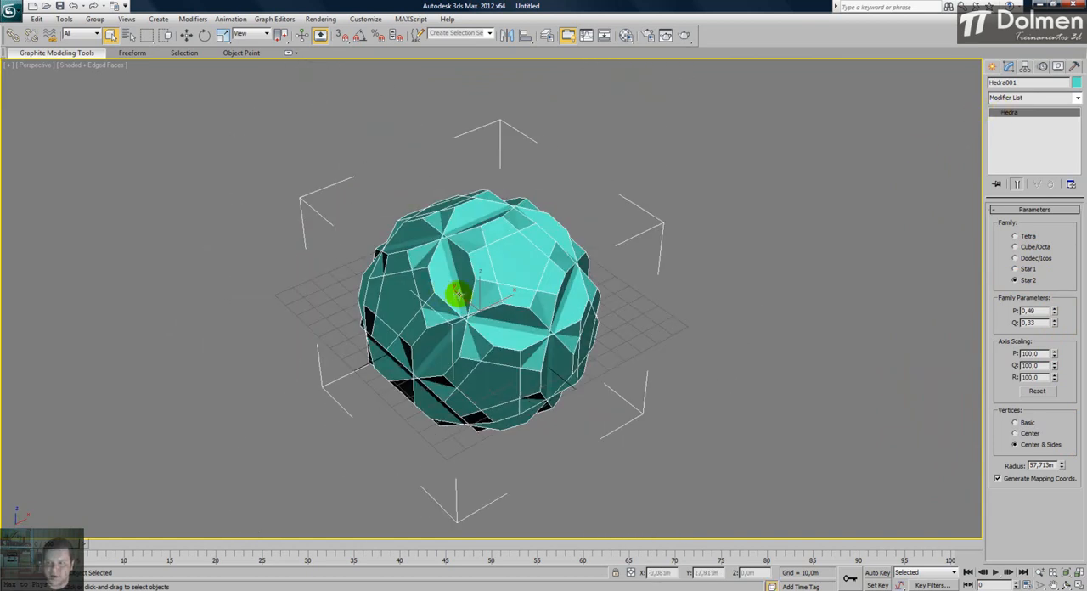
- Compare the Tetra, Cube/Octa, Dodec/Icos and Star1 families with the current parameters and return the hedra to Star2
left_click(1026, 236)
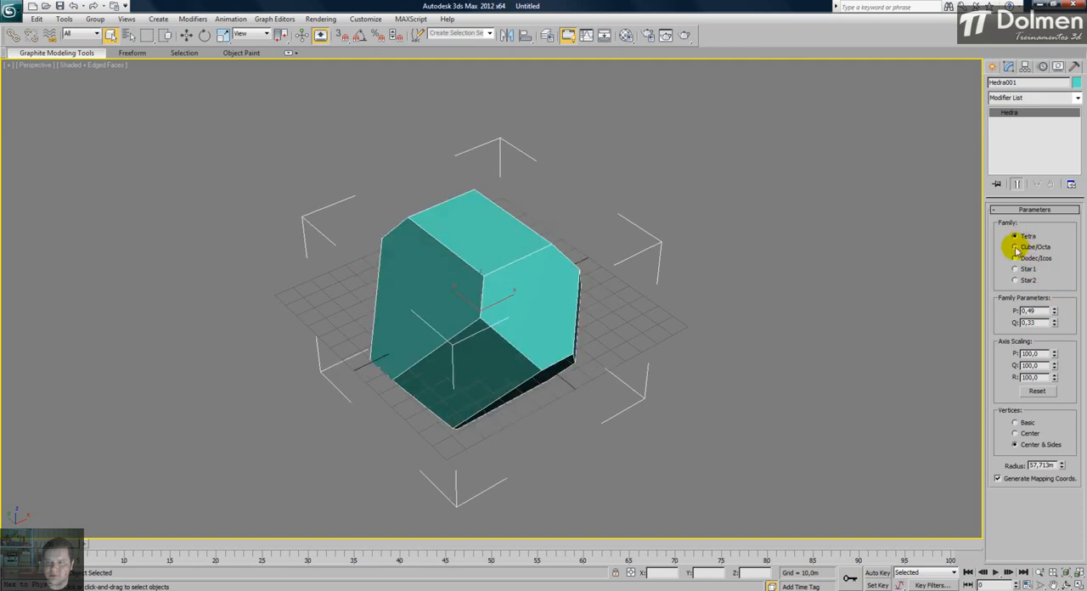
left_click(1029, 246)
left_click(1017, 258)
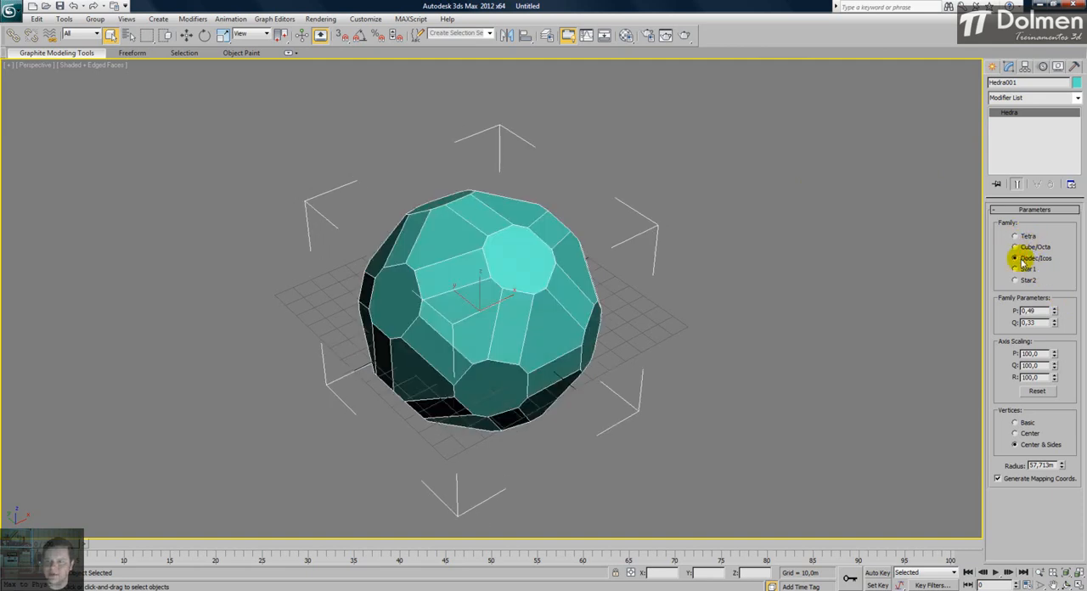
left_click(1043, 269)
left_click(1032, 281)
middle_click_drag(618, 326, 675, 276, "alt")
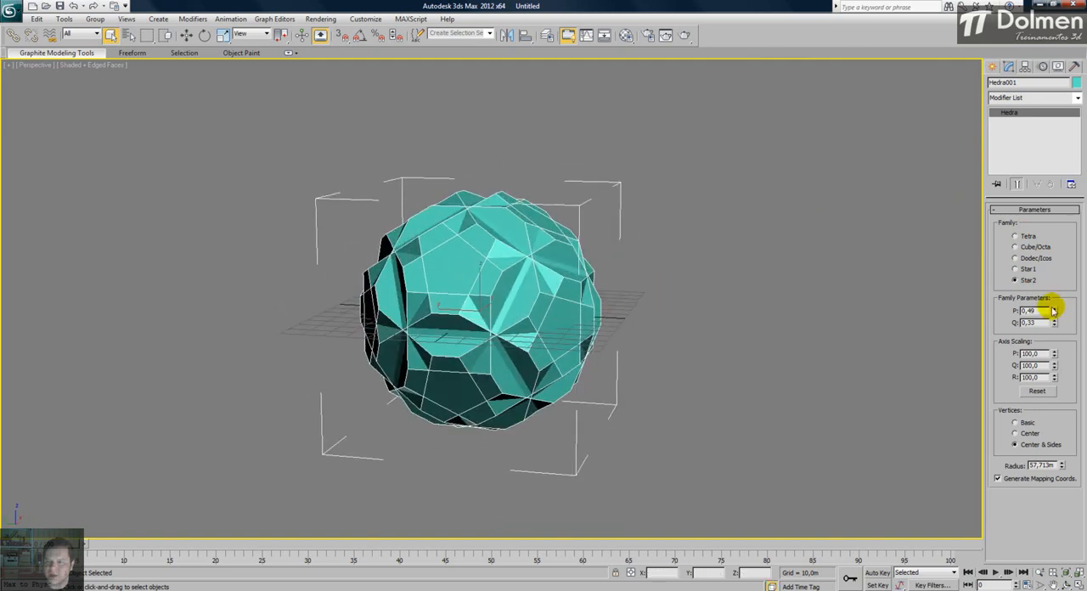
- Set the Star2 hedra's family parameters to P 0,0 and Q 0,75, and adjust its P and Q axis scaling, with Q at 200,5
left_click_drag(1058, 307, 1070, 280)
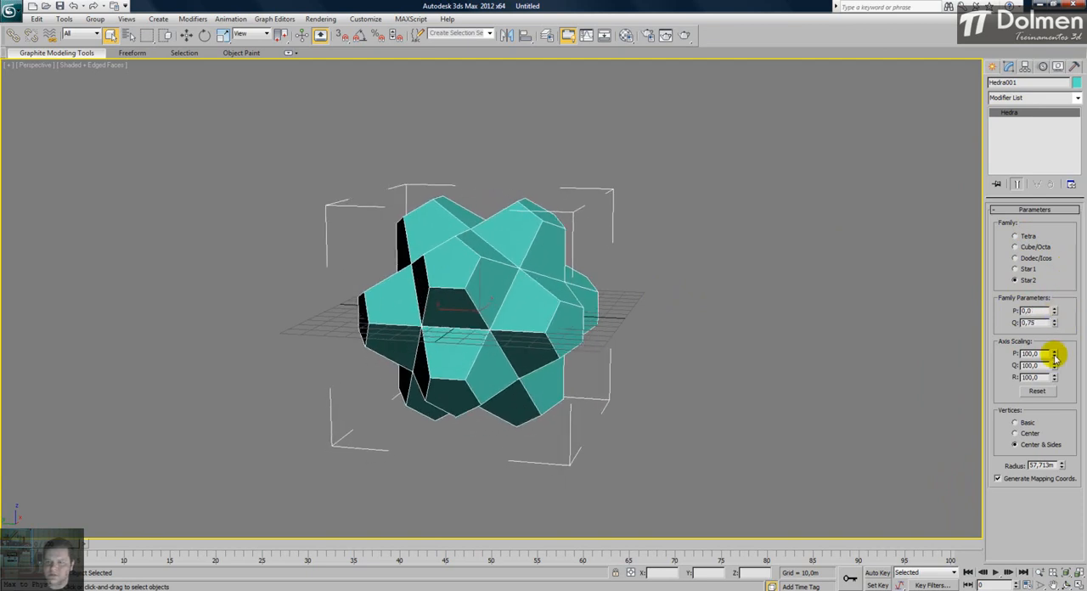
left_click_drag(1049, 391, 1061, 252)
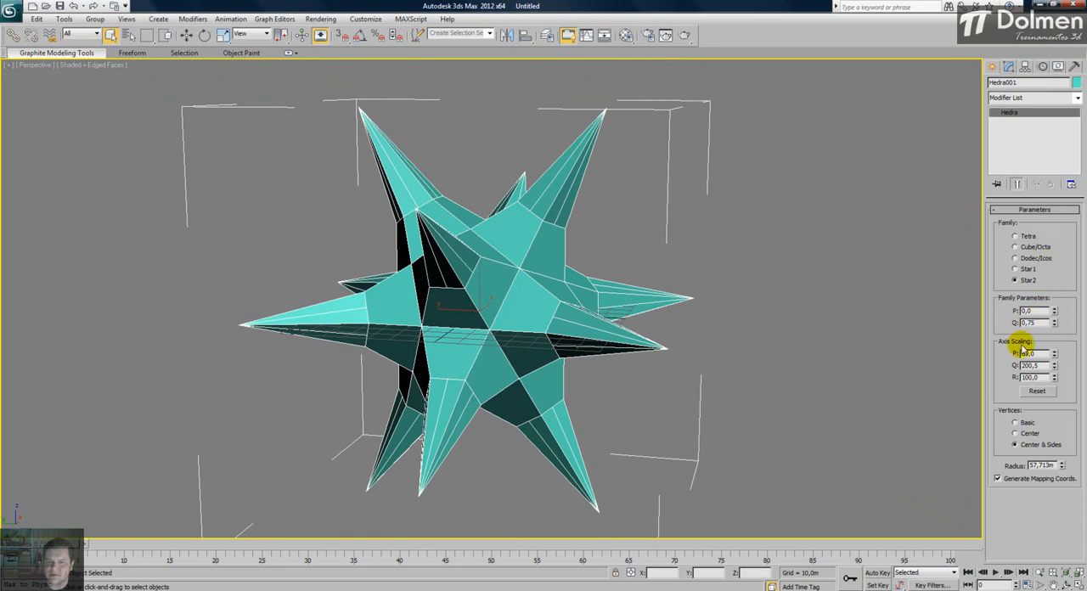
- Set the Star2 hedra's R axis scaling to 378,5 and its family parameter Q to 0,3
left_click_drag(1054, 376, 1058, 204)
middle_click_drag(536, 223, 621, 235, "alt")
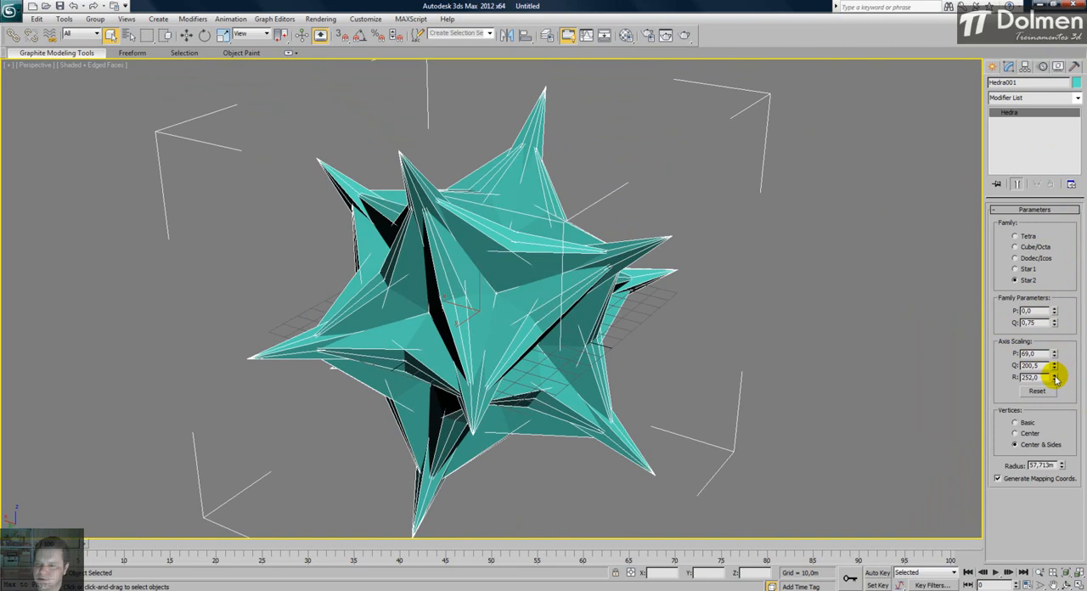
left_click_drag(1057, 378, 1054, 377)
left_click_drag(1055, 323, 1056, 361)
middle_click_drag(549, 347, 422, 294, "alt")
mouse_move(1060, 326)
left_mouse_down()
mouse_move(1056, 297)
mouse_move(1057, 311)
left_mouse_up()
middle_click_drag(377, 256, 407, 277, "alt")
left_click_drag(1054, 377, 1062, 208)
scroll(512, 233, "down", 2)
scroll(512, 232, "down", 3)
mouse_move(508, 308)
middle_mouse_down("alt")
mouse_move(558, 257)
mouse_move(513, 311)
middle_mouse_up("alt")
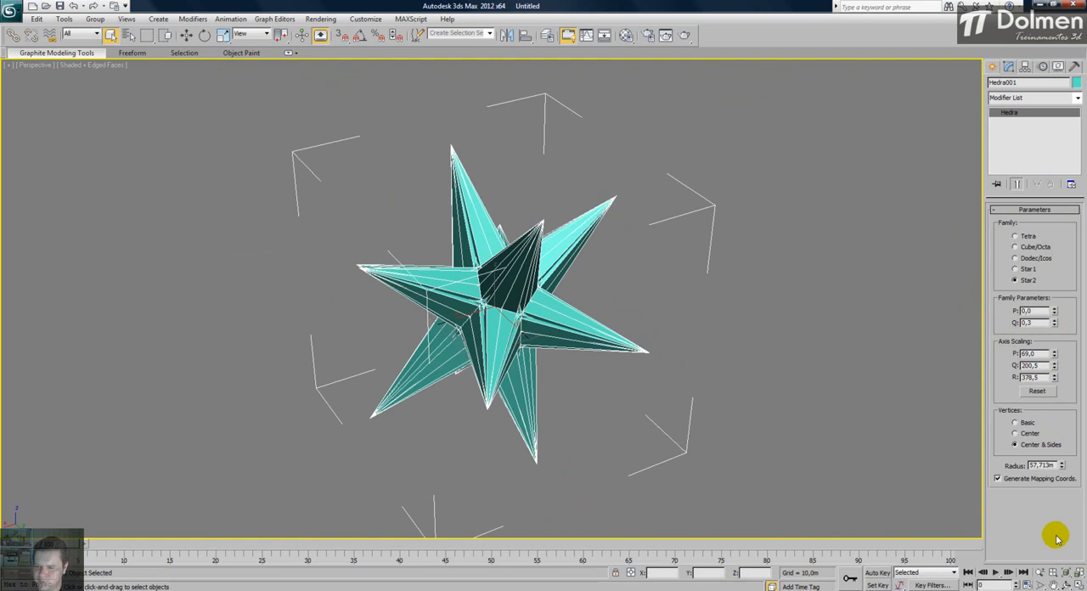
- Return to the four-viewport layout, delete the hedra and reset all views to their extents
left_click(1075, 583)
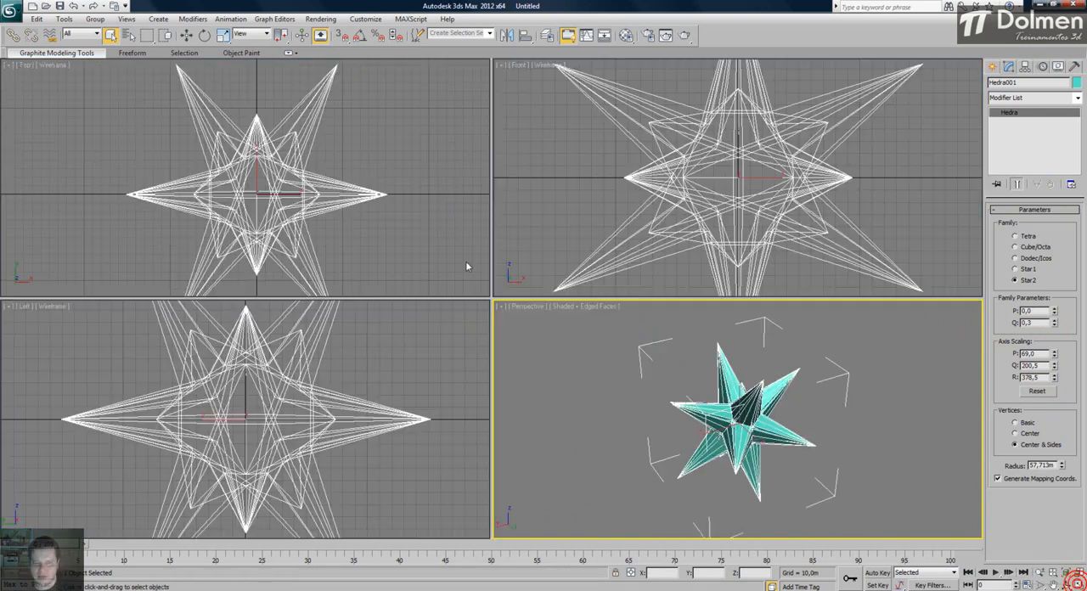
left_click(287, 174)
scroll(287, 173, "down", 3)
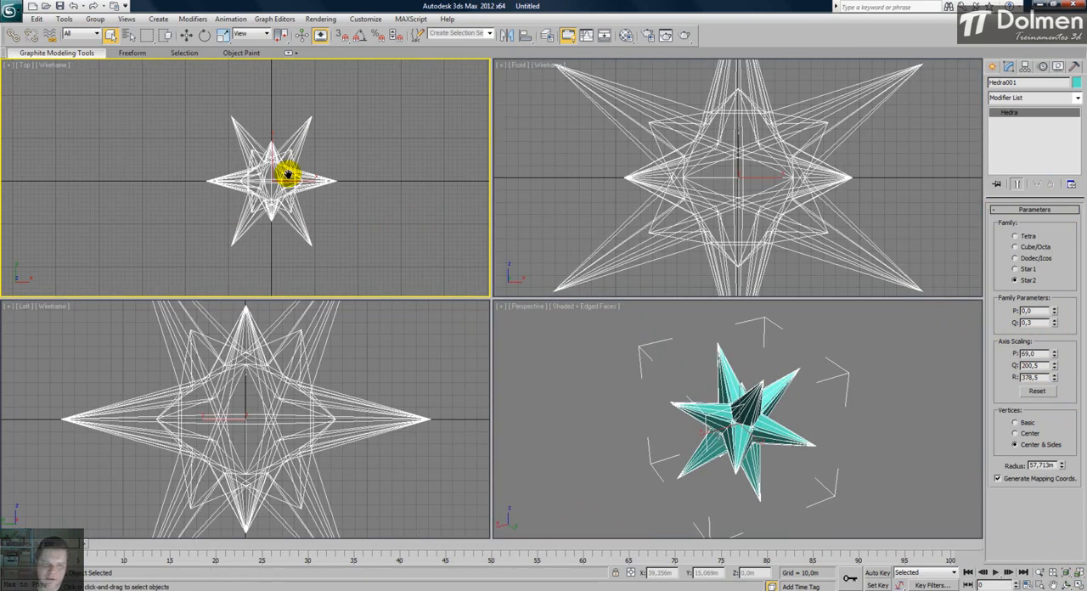
scroll(291, 173, "up", 2)
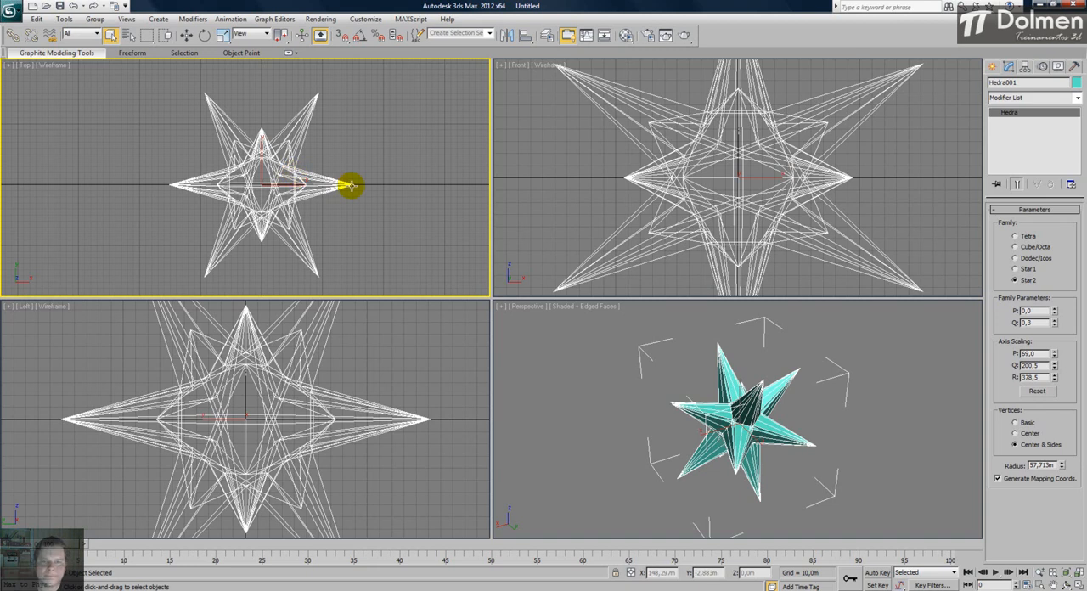
key("Delete")
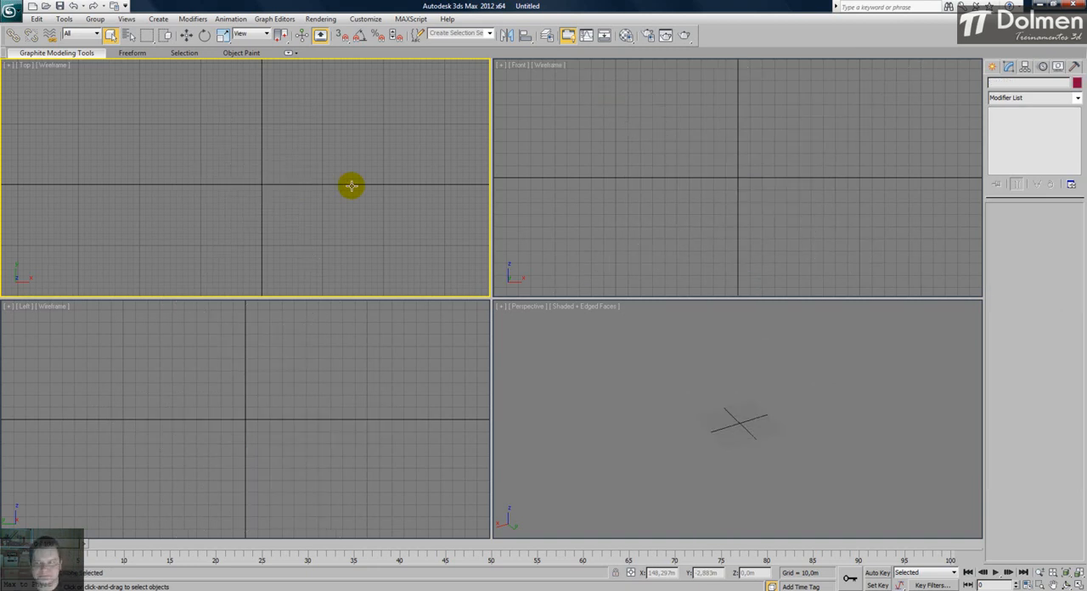
key("ctrl+shift+z")
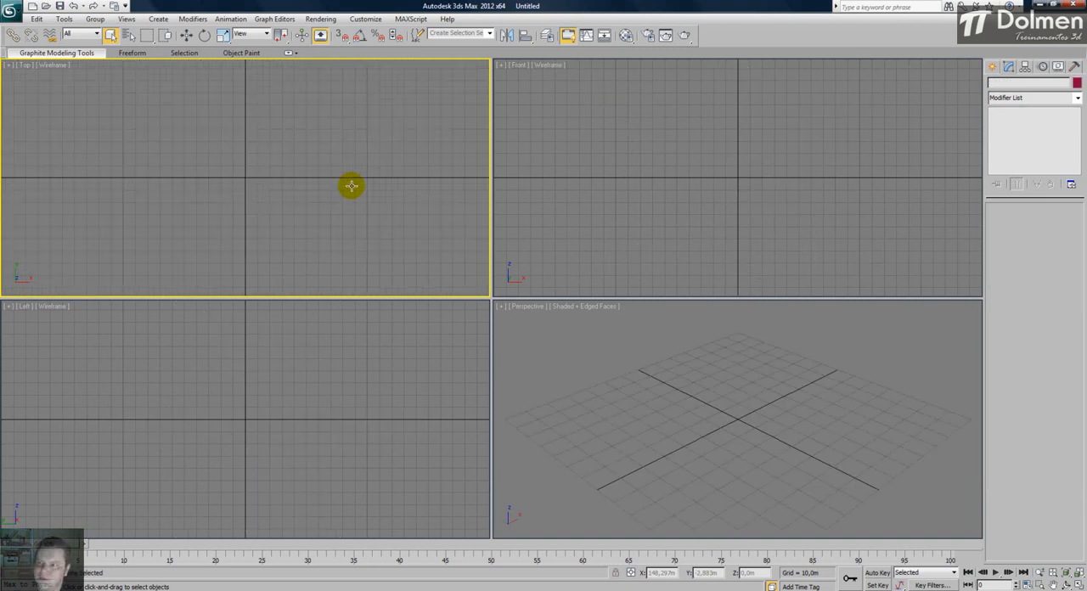
- Create a chamfer box in the Top view, about 34 m long, 34 m wide and 45 m high with a fillet of about 1,9 m
left_click(991, 67)
left_click(1012, 152)
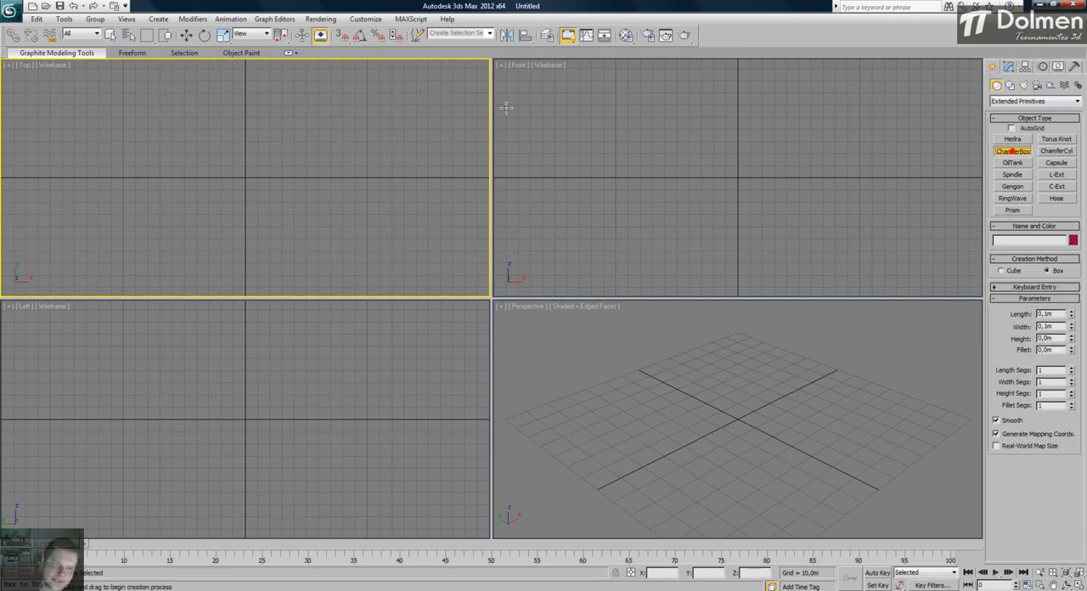
left_click_drag(225, 158, 253, 192)
left_click_drag(265, 200, 267, 201)
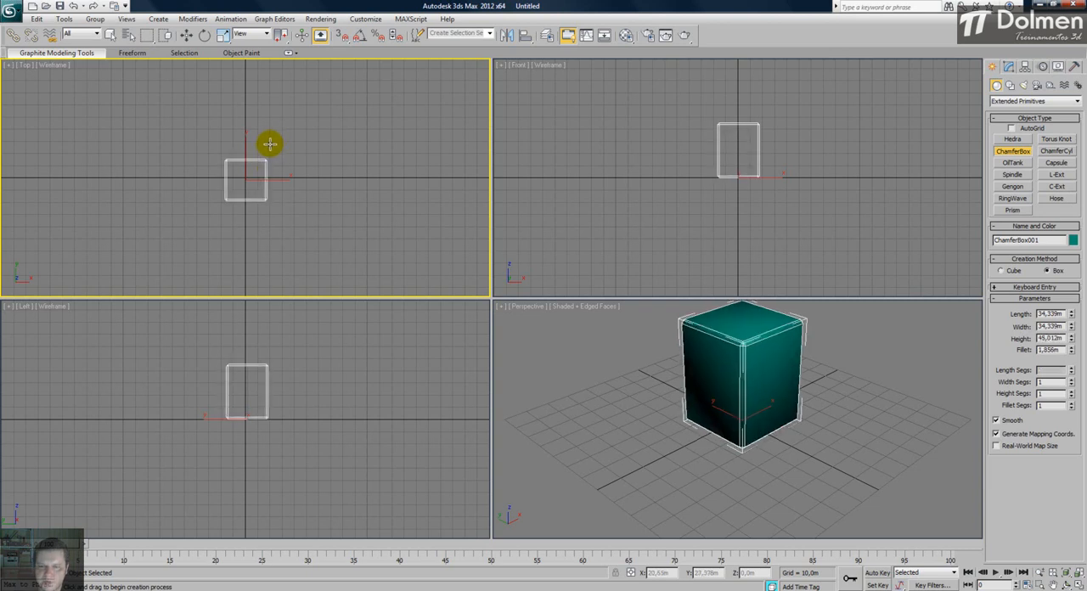
- Look over the new chamfer box in the Perspective view and delete it
middle_click(637, 366)
middle_click_drag(594, 340, 586, 375)
middle_click(280, 171)
key("Delete")
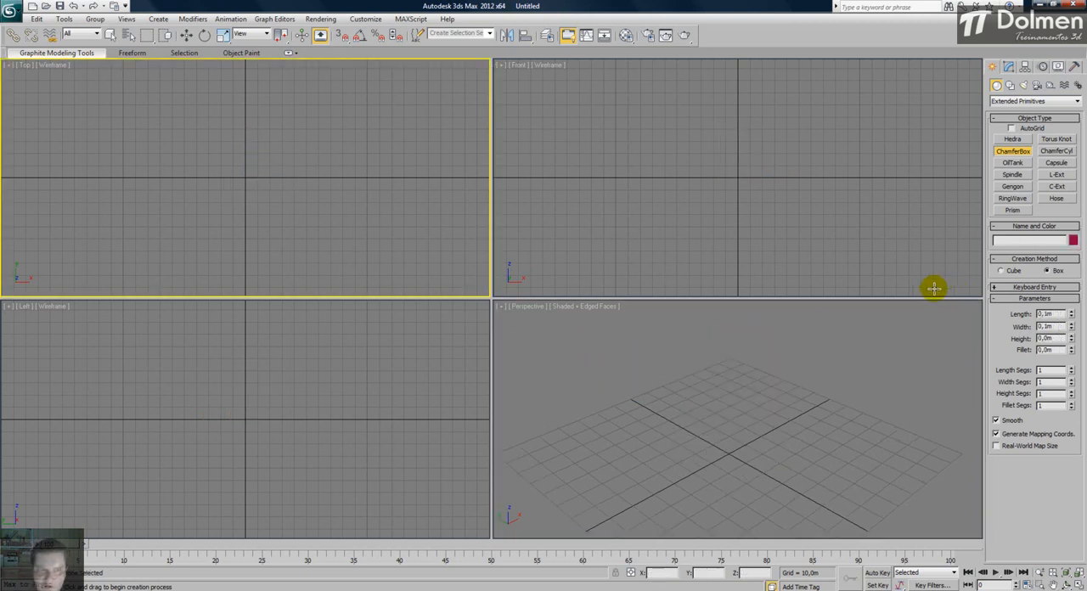
- Create a chamfer box in the Top view, about 30 × 34 × 44 m with a 2,3 m fillet, and open its modify parameters
left_click_drag(231, 204, 273, 169)
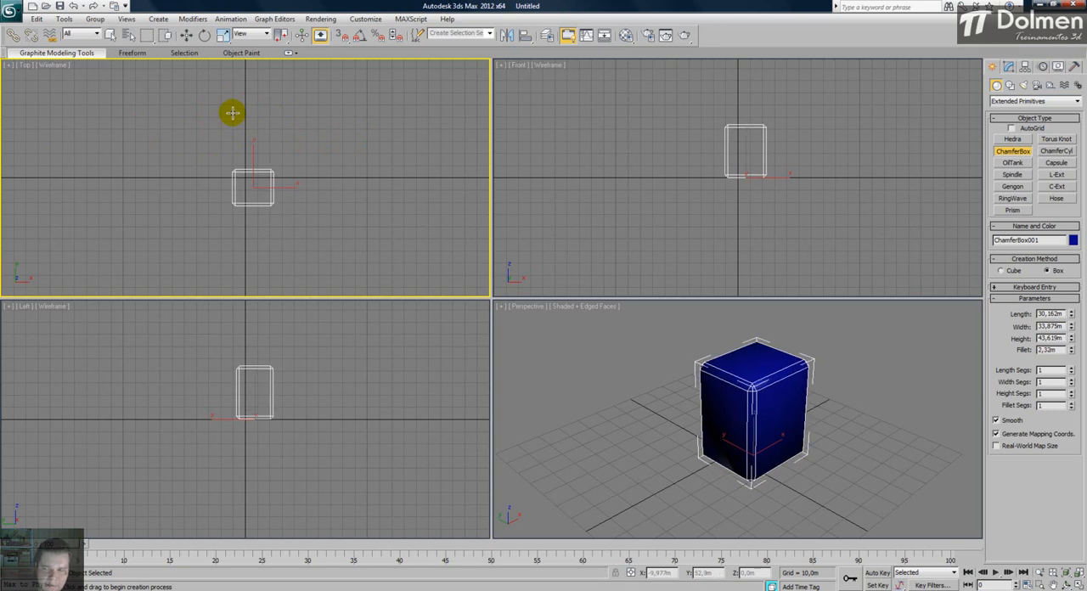
left_click(233, 112)
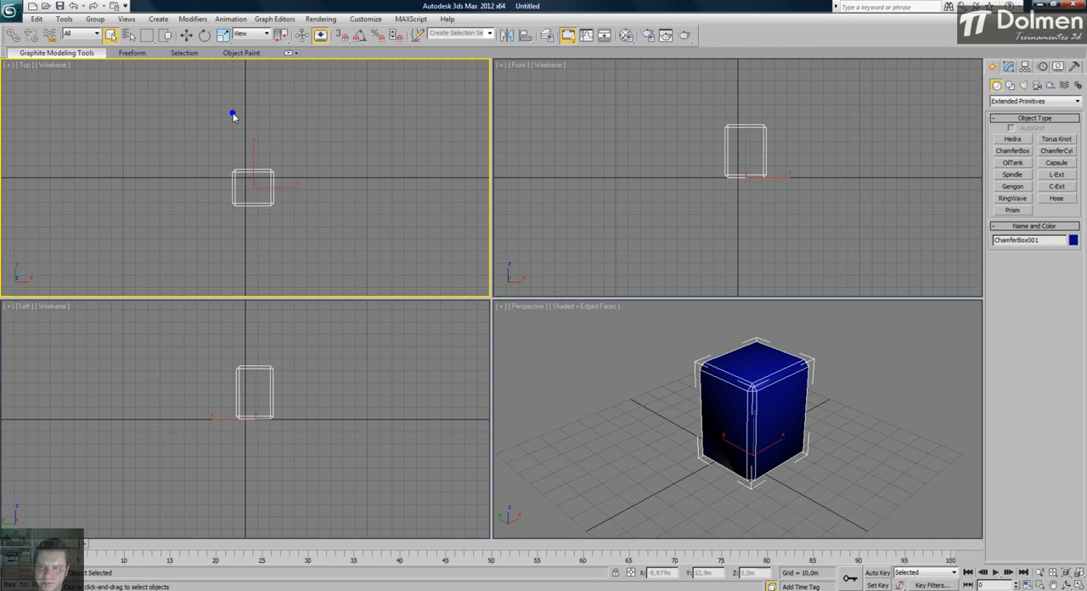
left_click(1008, 67)
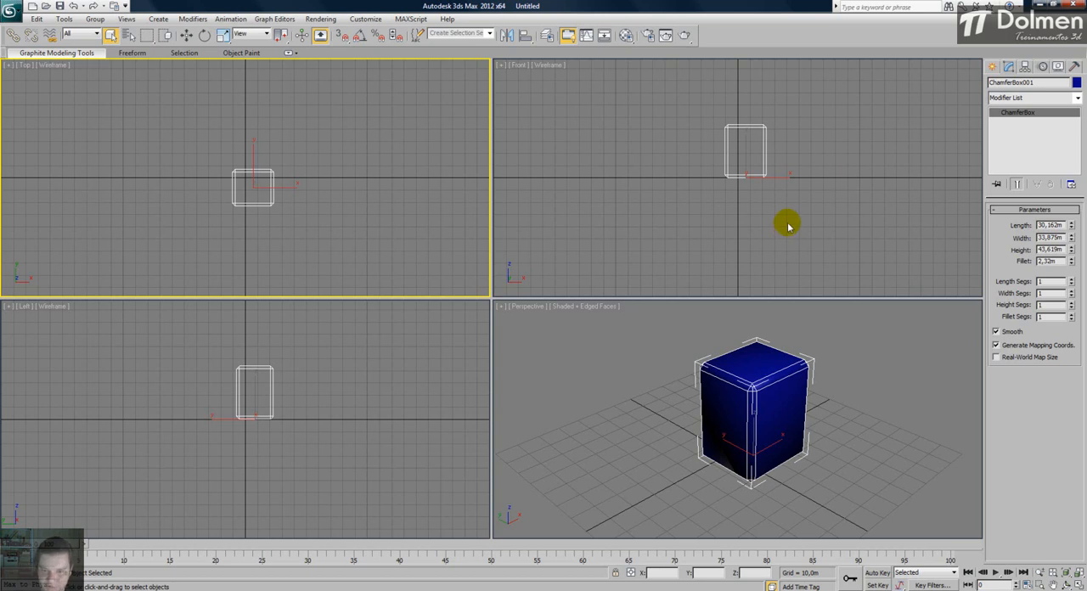
- Examine the chamfer box's beveled edges in the maximized Perspective view, with edged faces both off and on
left_click(707, 368)
left_click(1076, 580)
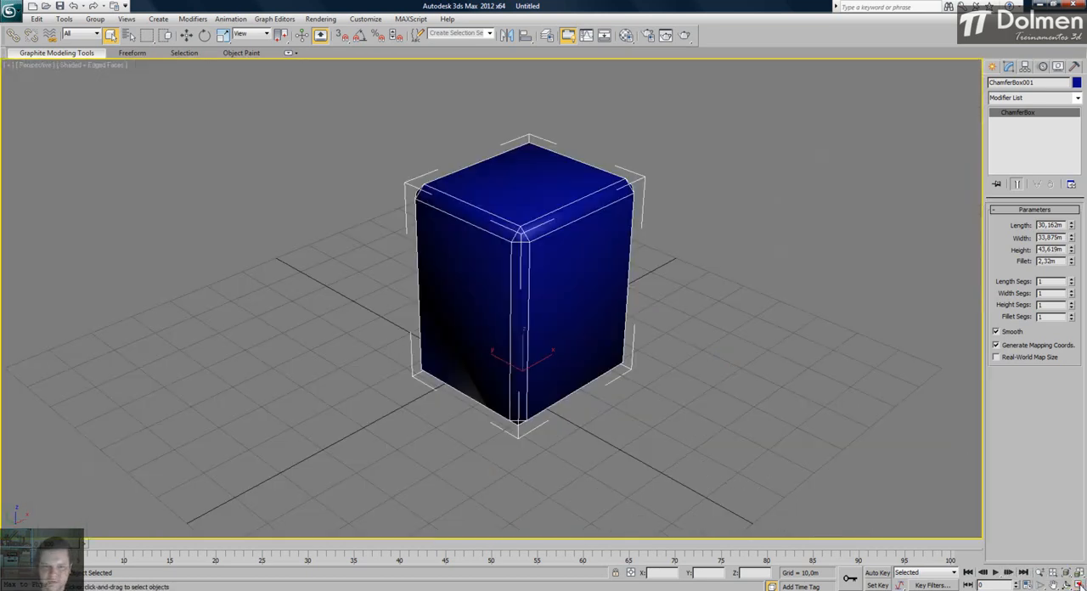
middle_click_drag(600, 287, 541, 328)
scroll(471, 311, "up", 3)
scroll(472, 312, "down", 3)
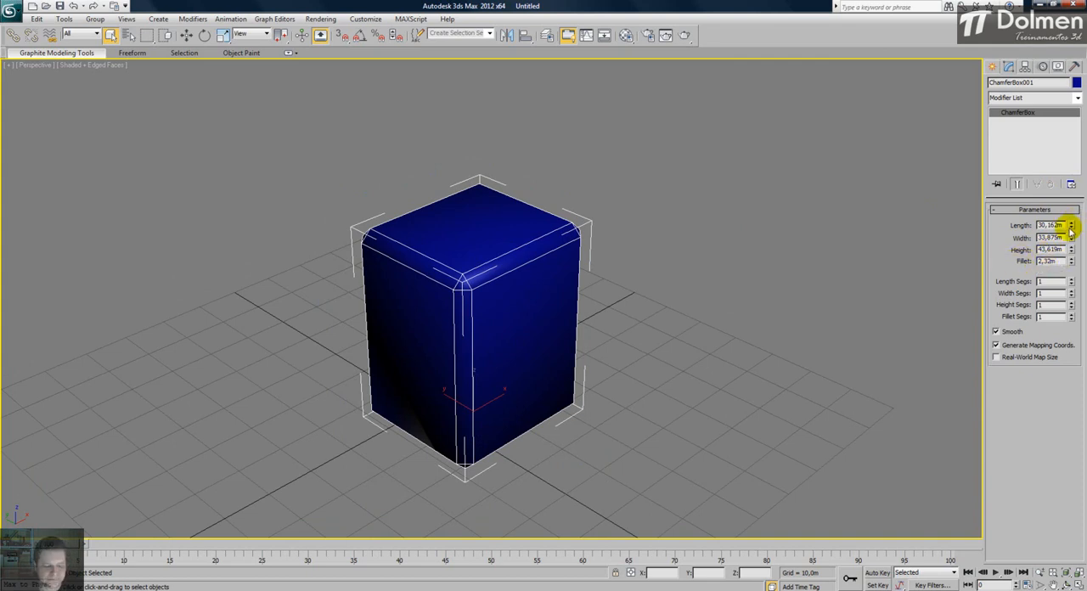
key("F4")
key("F4")
key("F4")
key("F4")
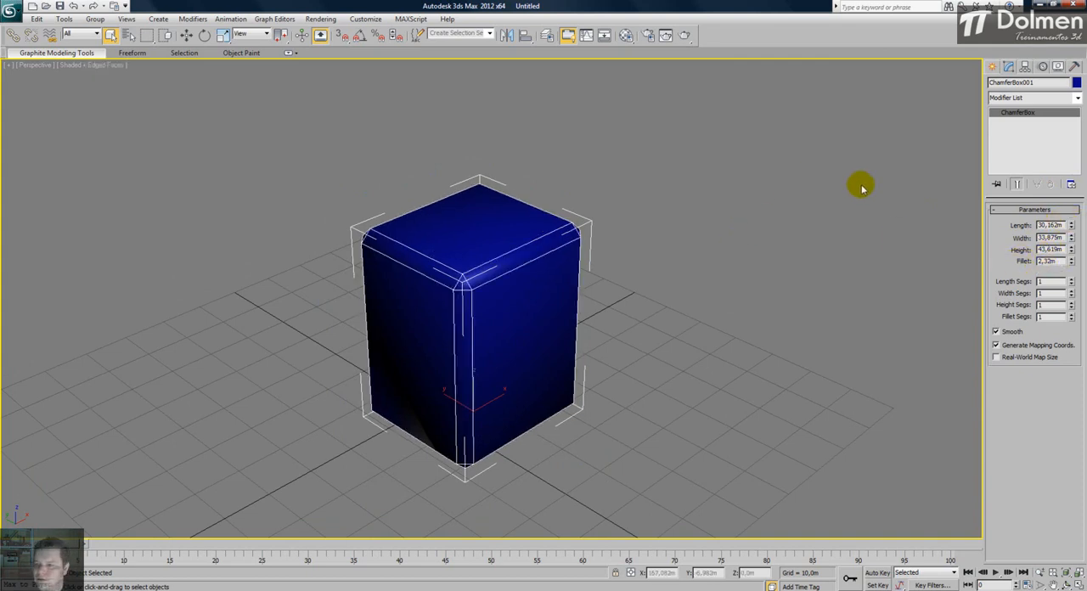
- Set the chamfer box to length 39,513 m, width 57,926 m, height 71,1 m and fillet 1,787 m, with length, width, height and fillet segments 16, 28, 28 and 19
mouse_move(1071, 228)
left_mouse_down()
mouse_move(1071, 147)
mouse_move(1071, 237)
mouse_move(1074, 155)
mouse_move(1080, 196)
mouse_move(1065, 222)
mouse_move(1067, 250)
mouse_move(1077, 212)
left_mouse_up()
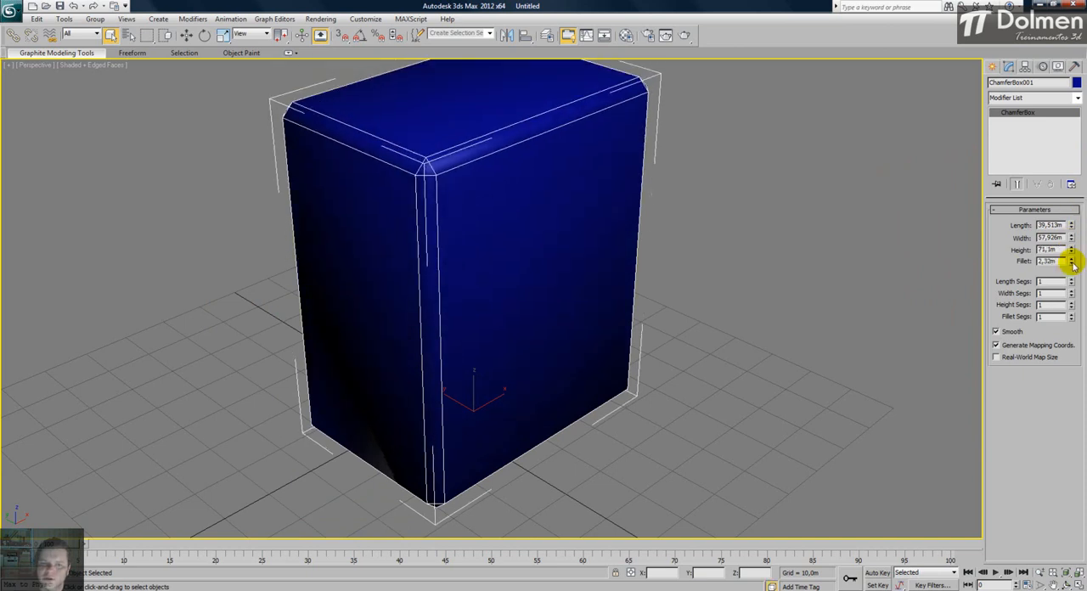
left_click_drag(1072, 265, 1053, 204)
left_click_drag(1068, 294, 1073, 158)
left_click_drag(1069, 305, 1077, 159)
mouse_move(1071, 316)
left_mouse_down()
mouse_move(1072, 166)
mouse_move(1085, 252)
mouse_move(1077, 201)
mouse_move(1076, 301)
mouse_move(1085, 253)
mouse_move(1061, 213)
left_mouse_up()
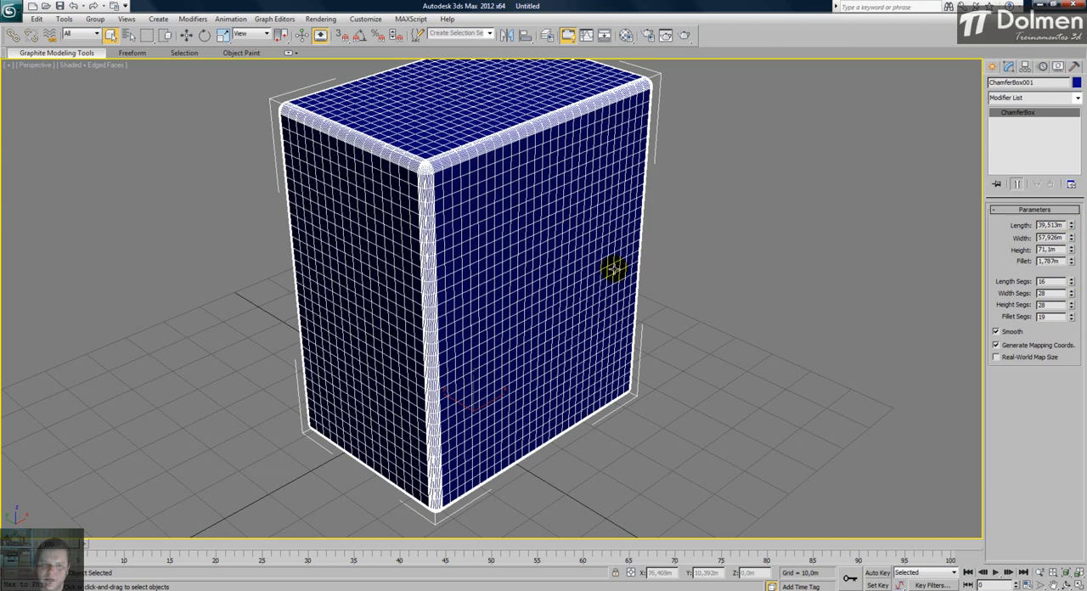
- Turn off edged faces and examine the chamfer box's rounded edges and top corner up close
key("F4")
middle_click_drag(558, 262, 463, 223, "alt")
scroll(463, 223, "up", 3)
middle_click_drag(436, 153, 437, 233, "alt")
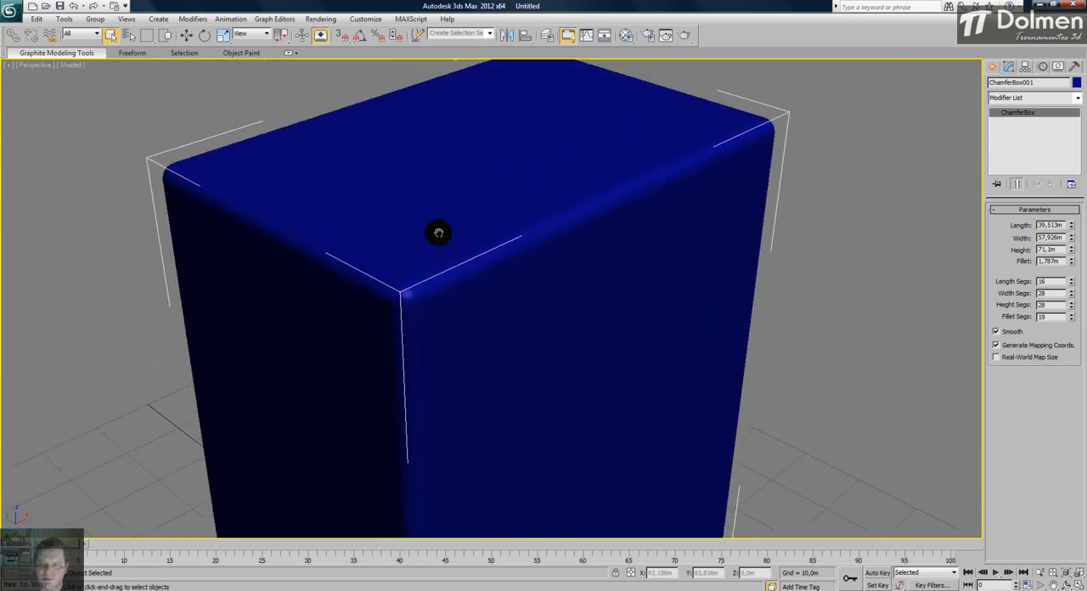
middle_click_drag(532, 294, 603, 274, "alt")
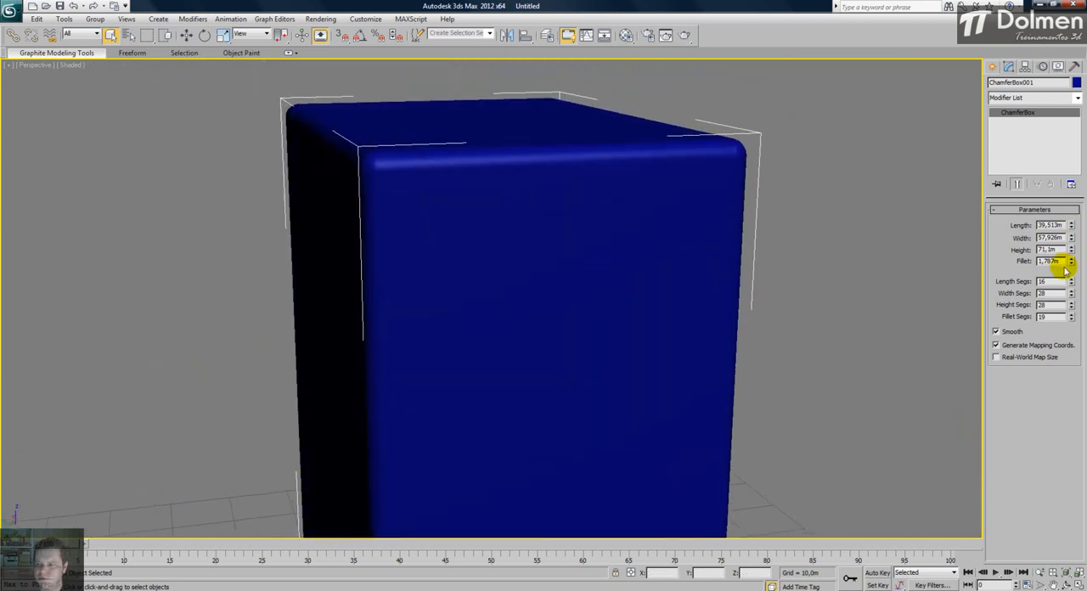
- Reduce the chamfer box's fillet segments to 1 and hide the selection brackets to inspect its corner
left_click_drag(1072, 323, 1064, 441)
middle_click_drag(600, 252, 678, 283, "alt")
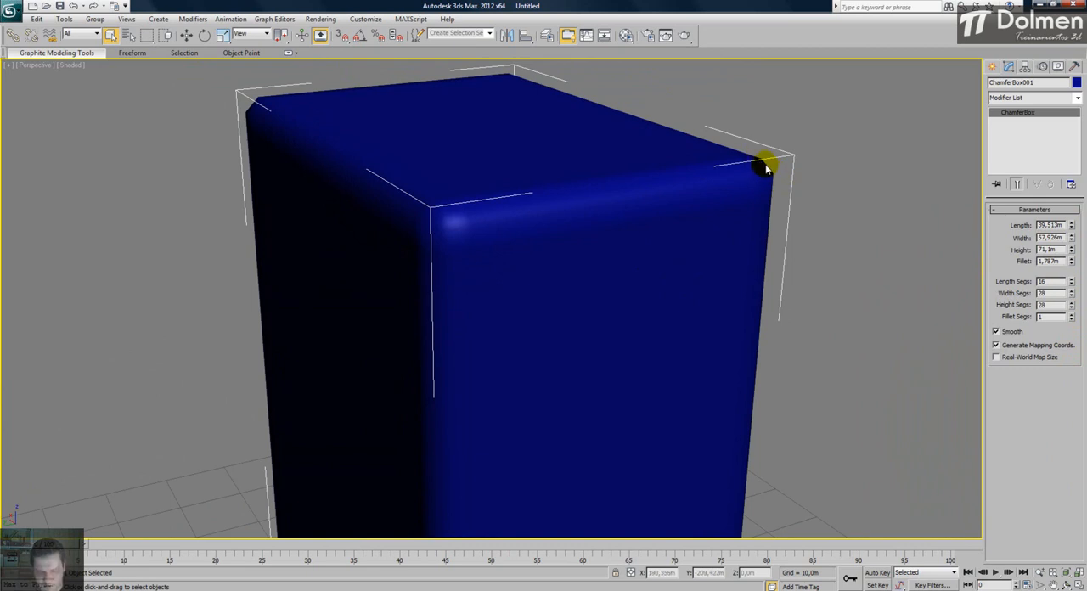
key("j")
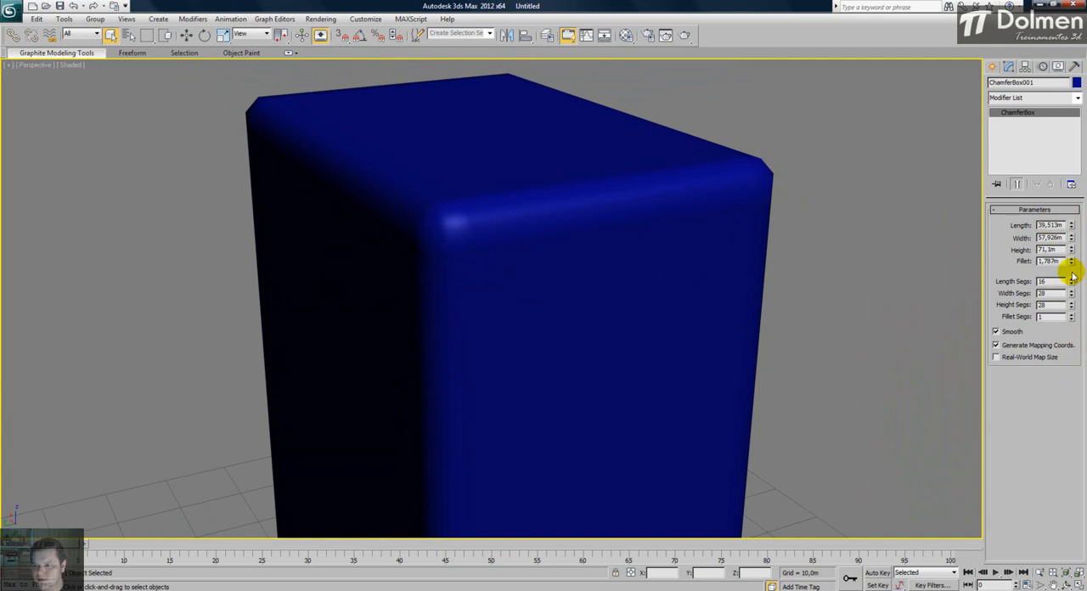
- Set the chamfer box's fillet segments to 29, show the selection brackets again and view the whole box
left_click_drag(1072, 319, 1069, 309)
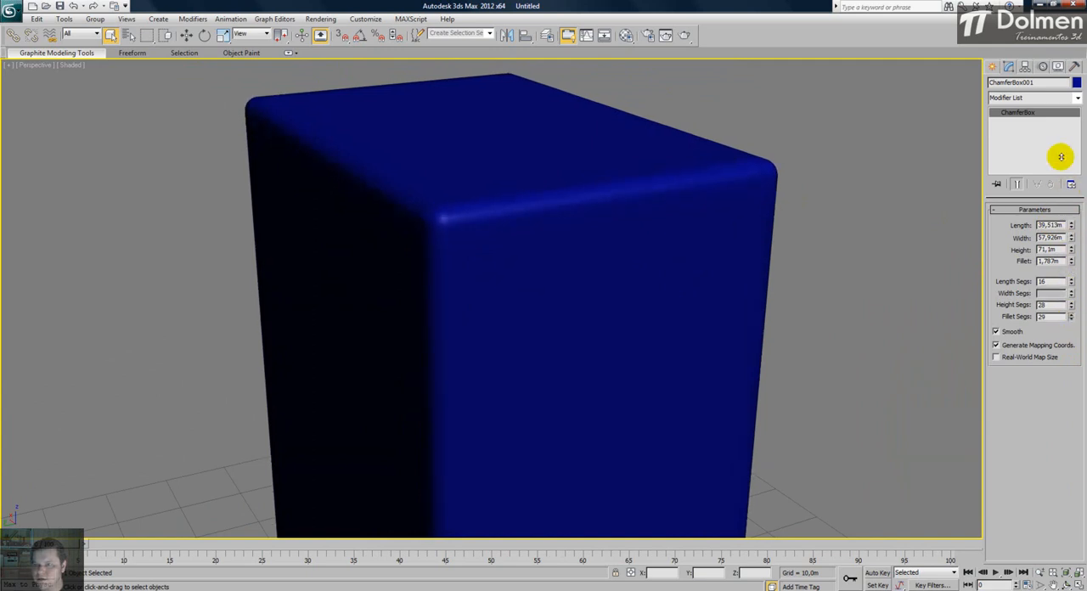
key("j")
scroll(586, 202, "down", 3)
middle_click_drag(587, 201, 494, 245, "alt")
middle_click_drag(545, 195, 588, 204, "alt")
scroll(588, 204, "down", 3)
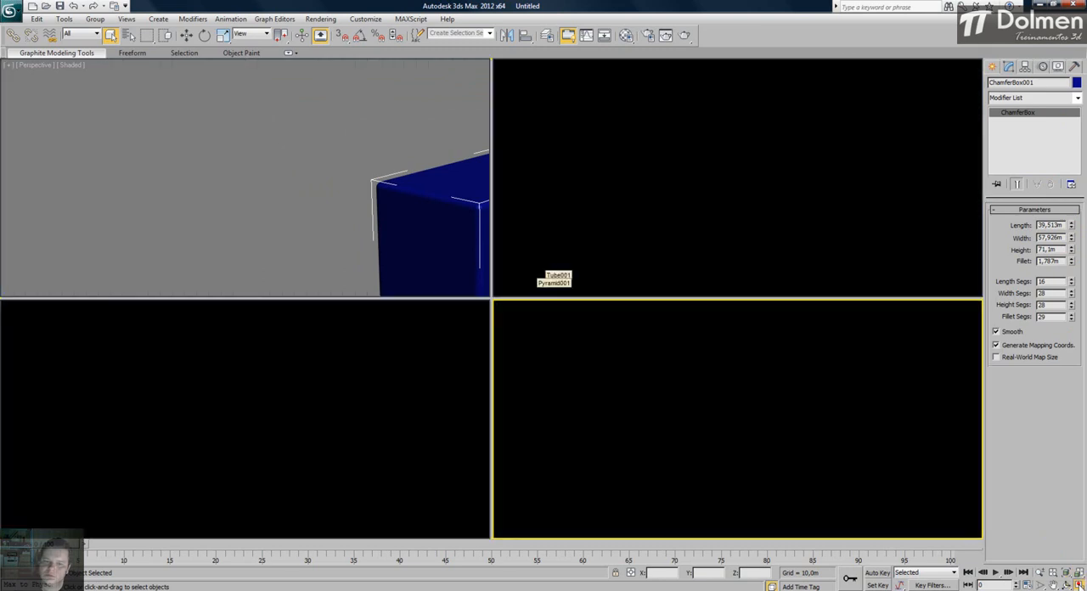
- Return to the four-viewport layout and delete the chamfer box
left_click(1078, 585)
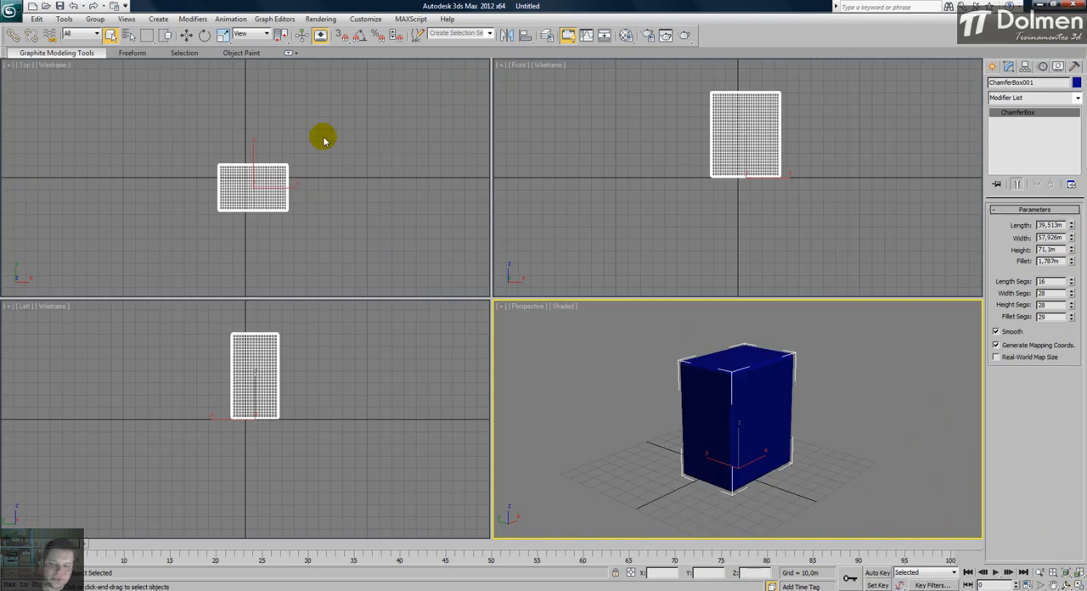
middle_click_drag(663, 356, 657, 371, "alt")
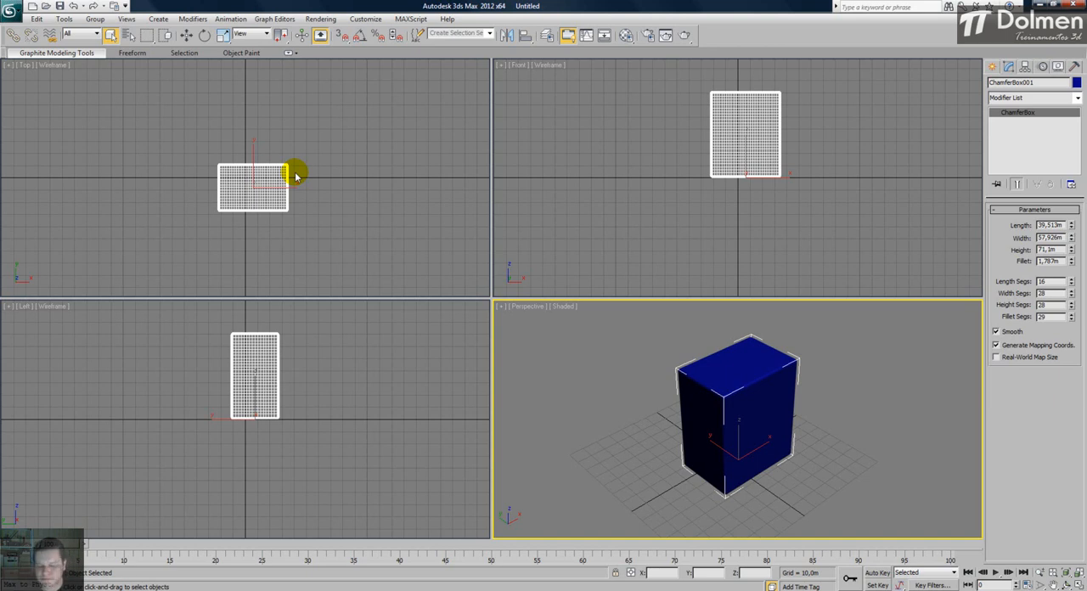
key("Delete")
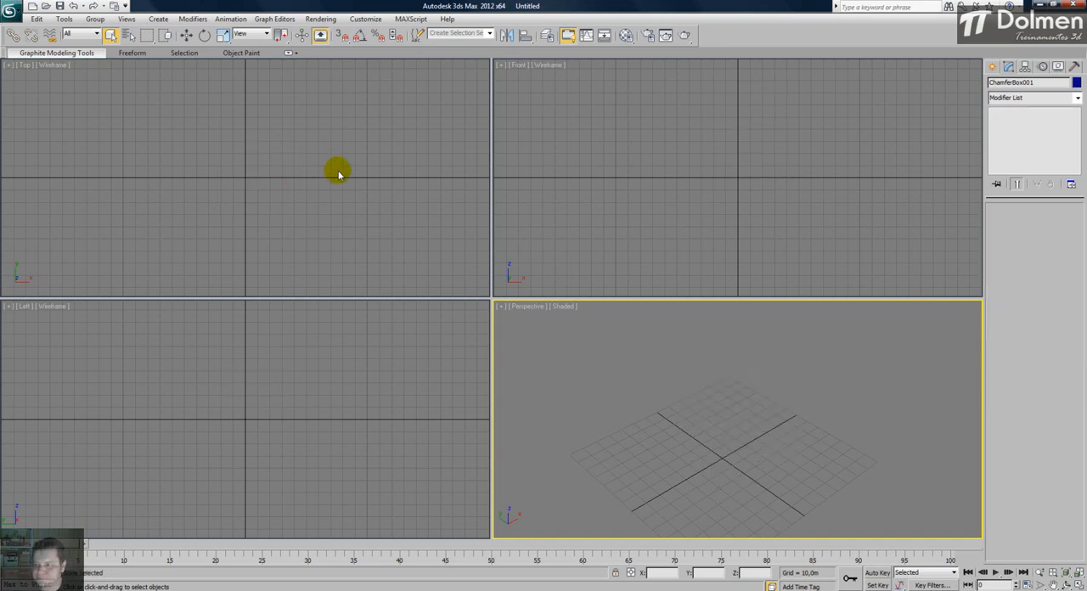
- Create an oil tank from the Top view's origin with radius about 26 m, height 74 m and cap height 16 m, and maximize the Perspective view
left_click(993, 67)
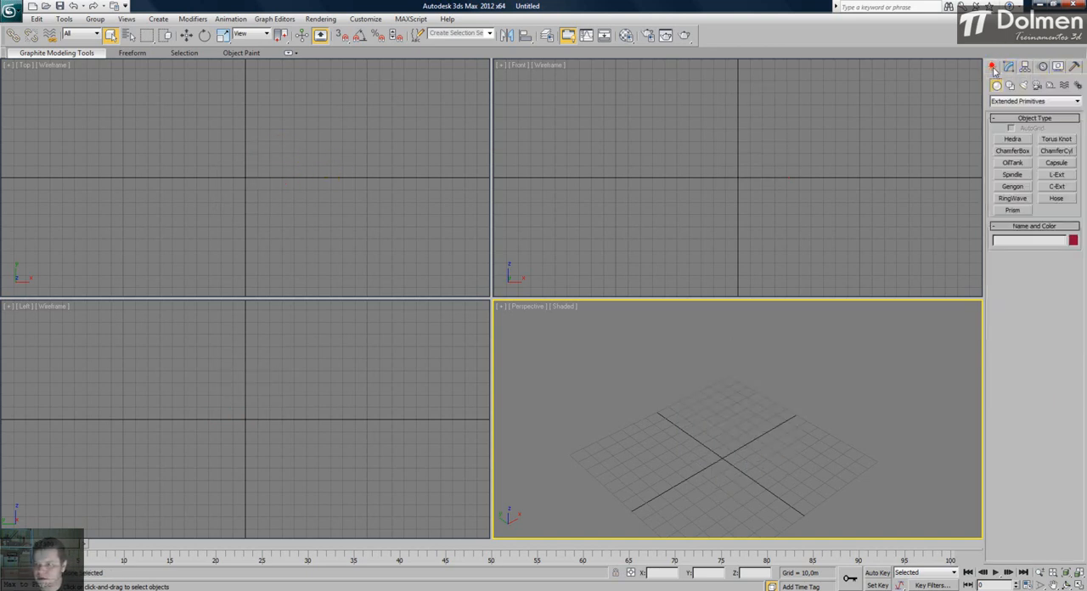
left_click(1013, 162)
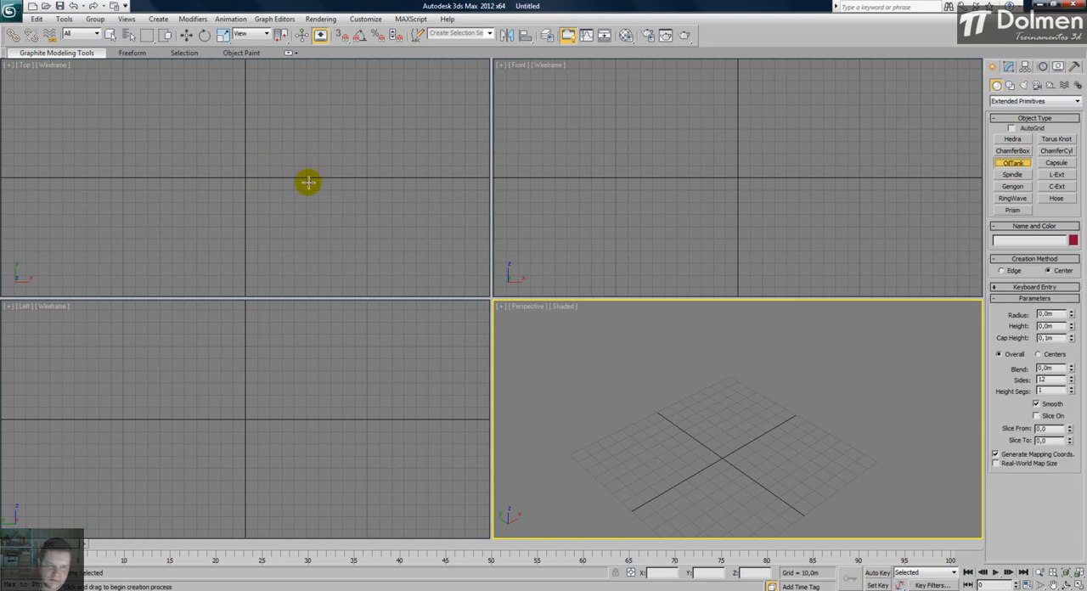
left_click_drag(246, 177, 253, 105)
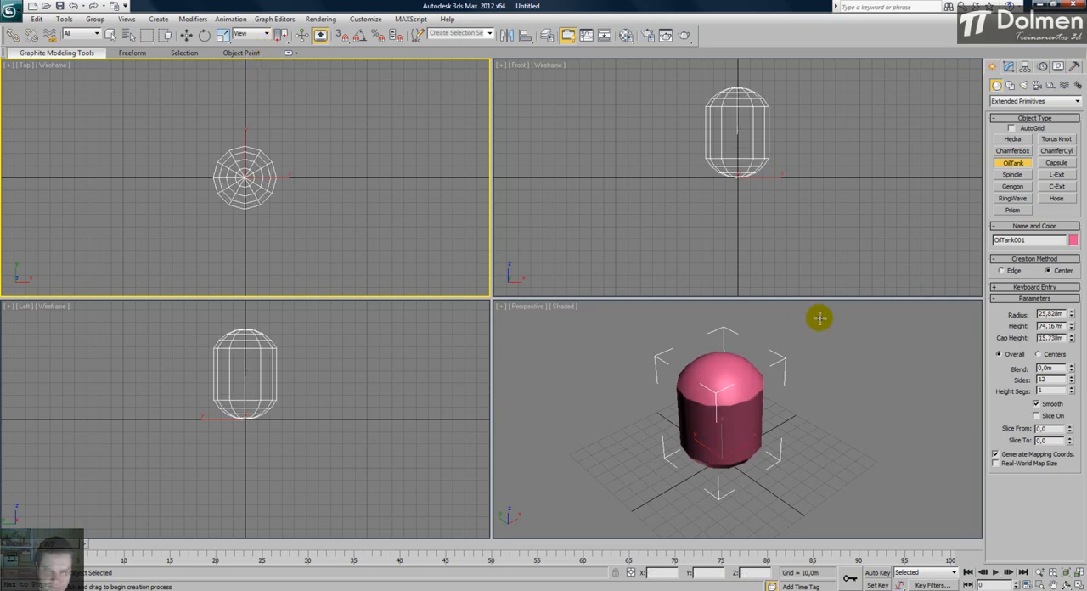
right_click(867, 387)
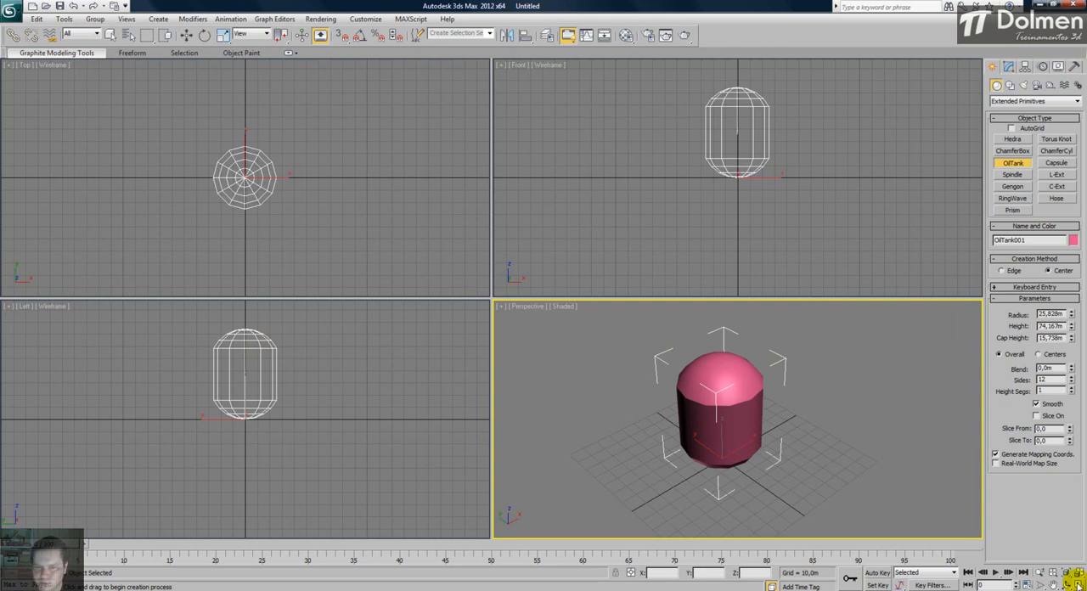
key("alt+w")
key("z")
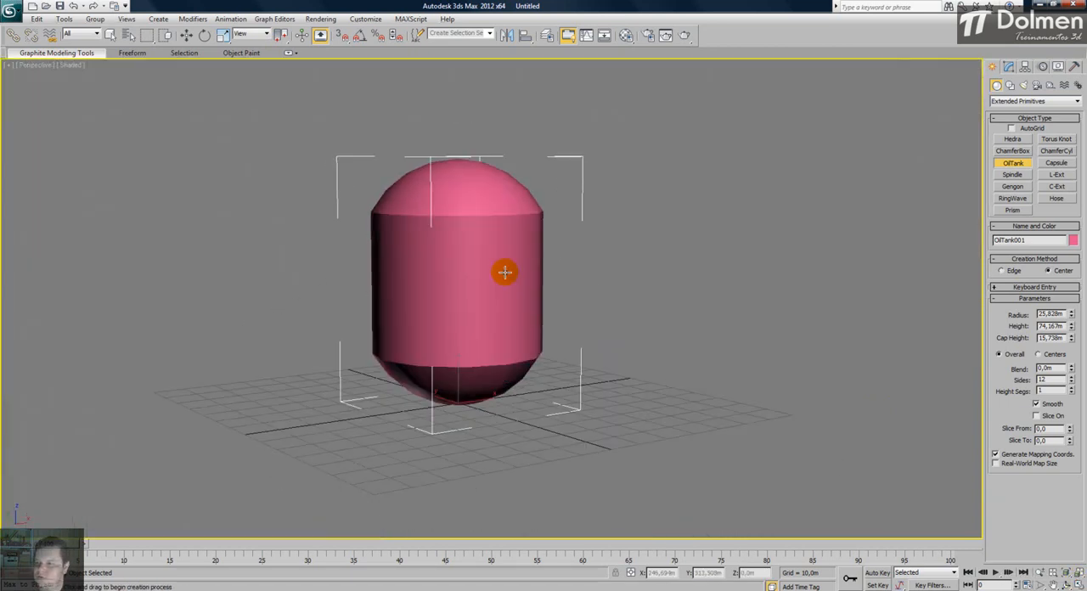
- Set the oil tank's radius to 31,51 m, height to 77,134 m and cap height to 31,195 m, with edged faces displayed
mouse_move(1072, 316)
left_mouse_down()
mouse_move(1072, 252)
mouse_move(1071, 324)
left_mouse_up()
middle_click_drag(642, 265, 545, 303, "alt")
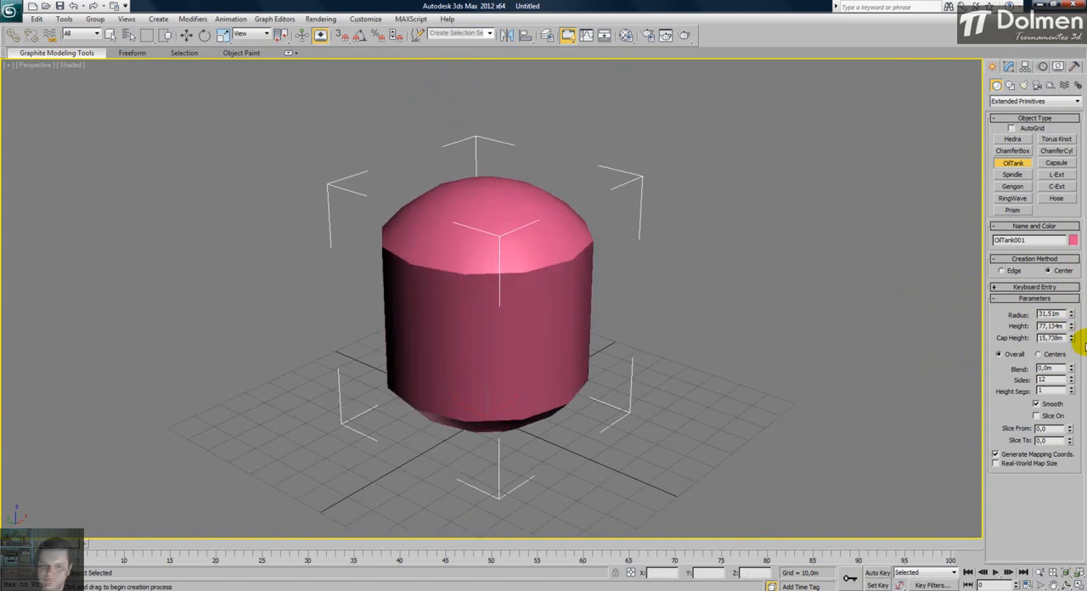
key("F4")
mouse_move(1072, 337)
left_mouse_down()
mouse_move(1073, 285)
mouse_move(1071, 434)
mouse_move(1071, 258)
mouse_move(1073, 444)
left_mouse_up()
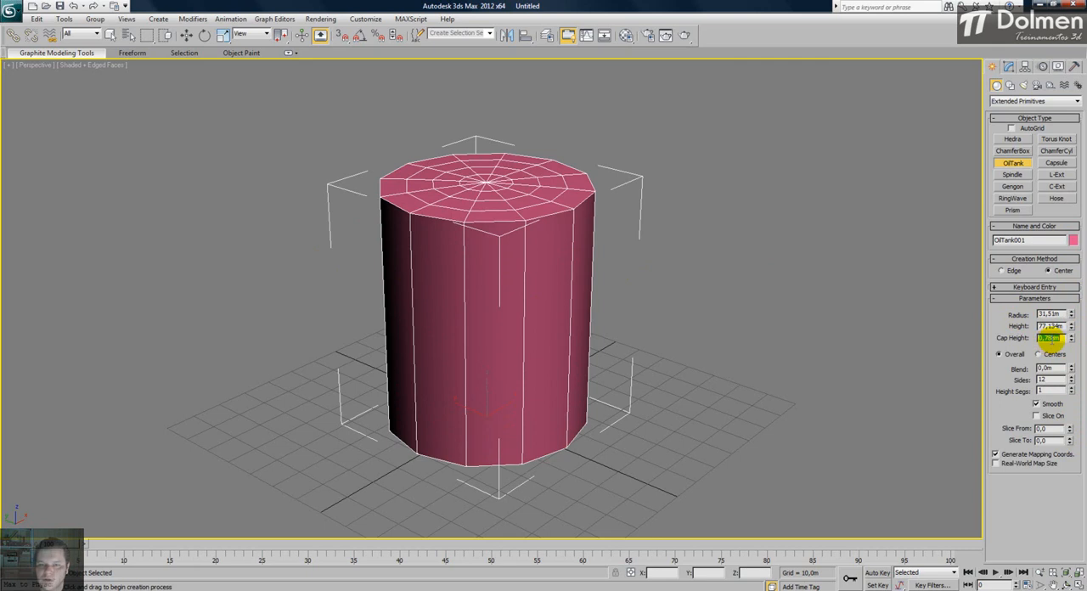
left_click_drag(1072, 339, 854, 197)
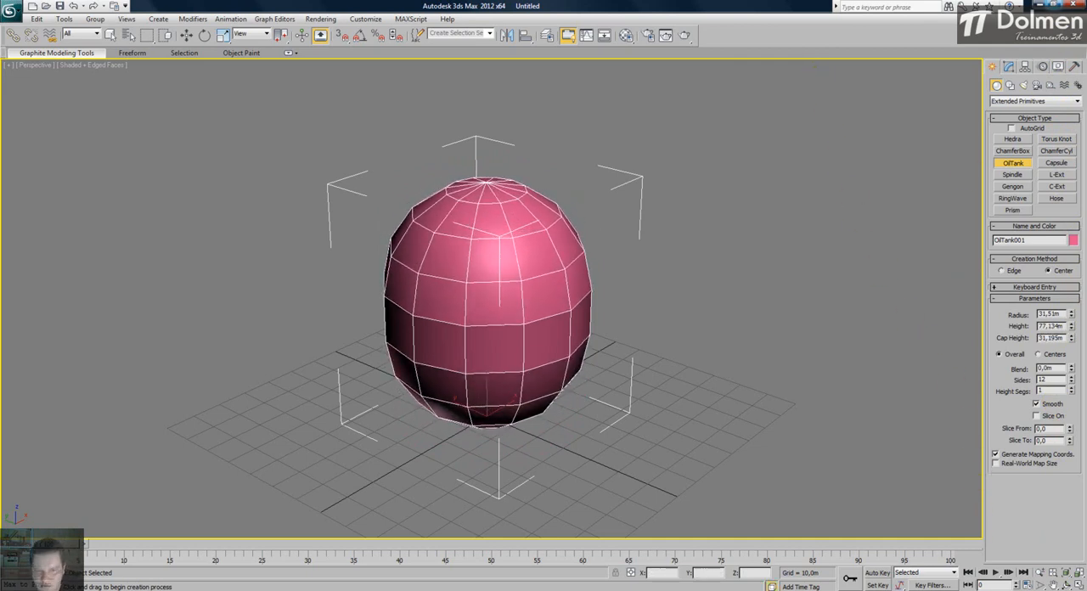
- Measure the oil tank's height between centers and set height to 80,99 m, cap height to 30,883 m and blend to 20,21 m
middle_click_drag(654, 321, 561, 334, "alt")
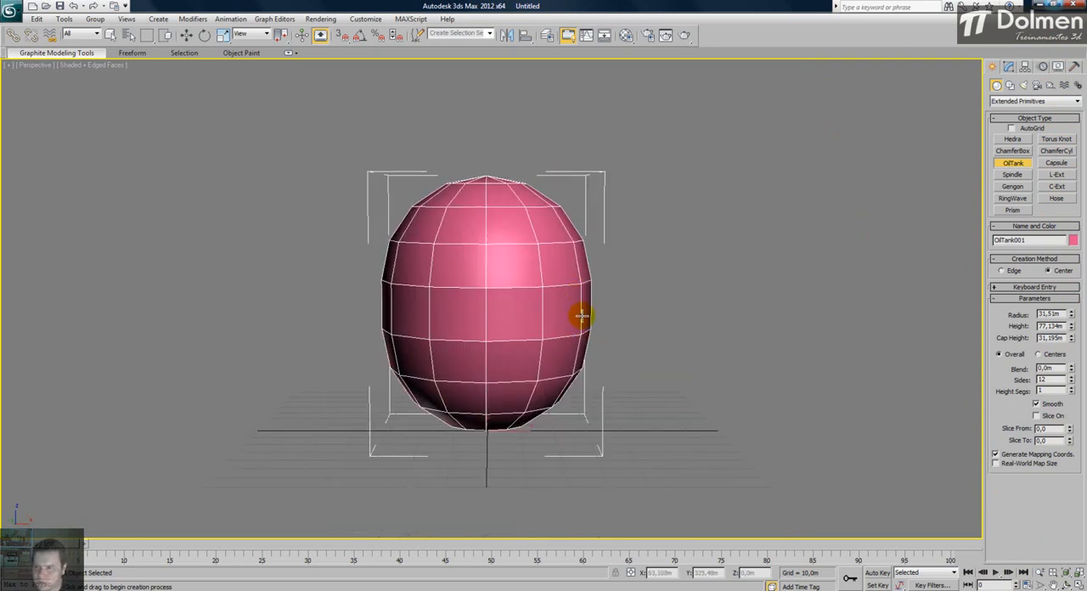
left_click(1051, 356)
scroll(660, 327, "down", 5)
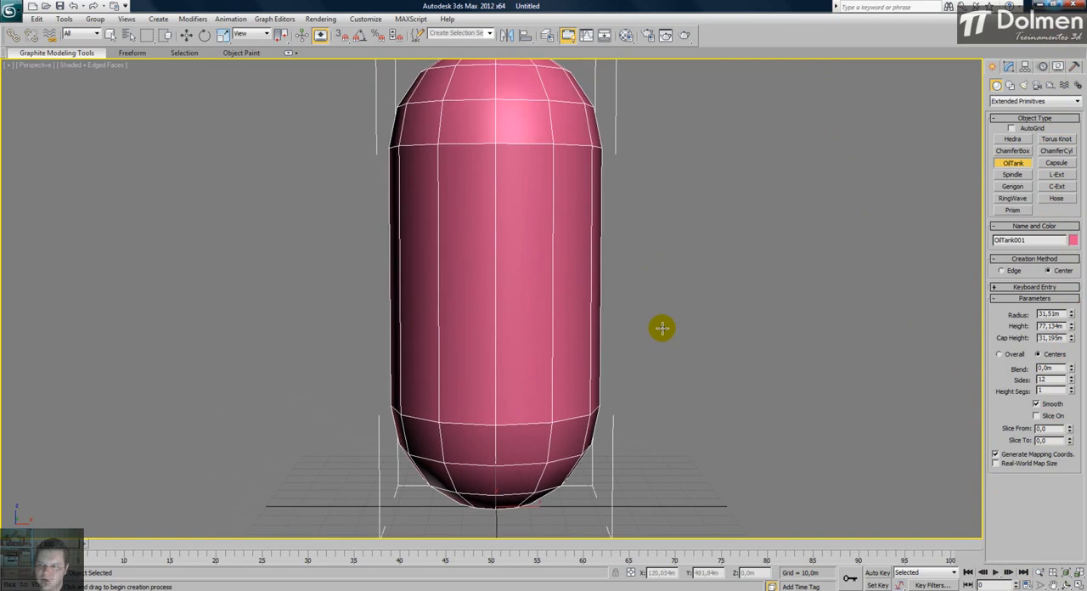
middle_click_drag(623, 347, 642, 365, "alt")
mouse_move(1071, 326)
left_mouse_down()
mouse_move(1074, 301)
mouse_move(1083, 490)
mouse_move(1079, 293)
mouse_move(1082, 505)
mouse_move(1084, 319)
left_mouse_up()
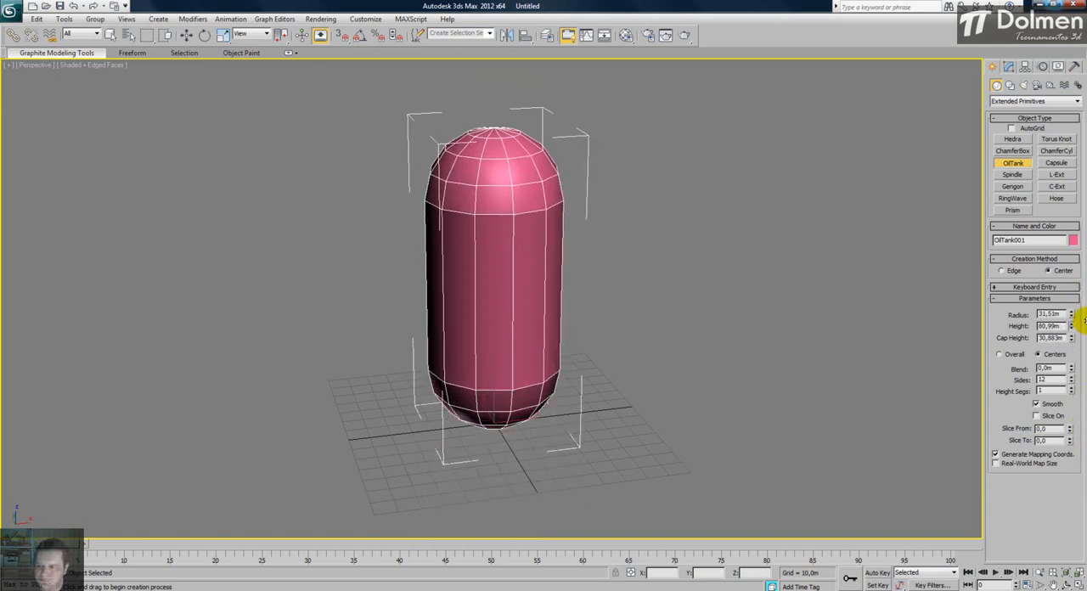
left_click_drag(1072, 372, 1051, 445)
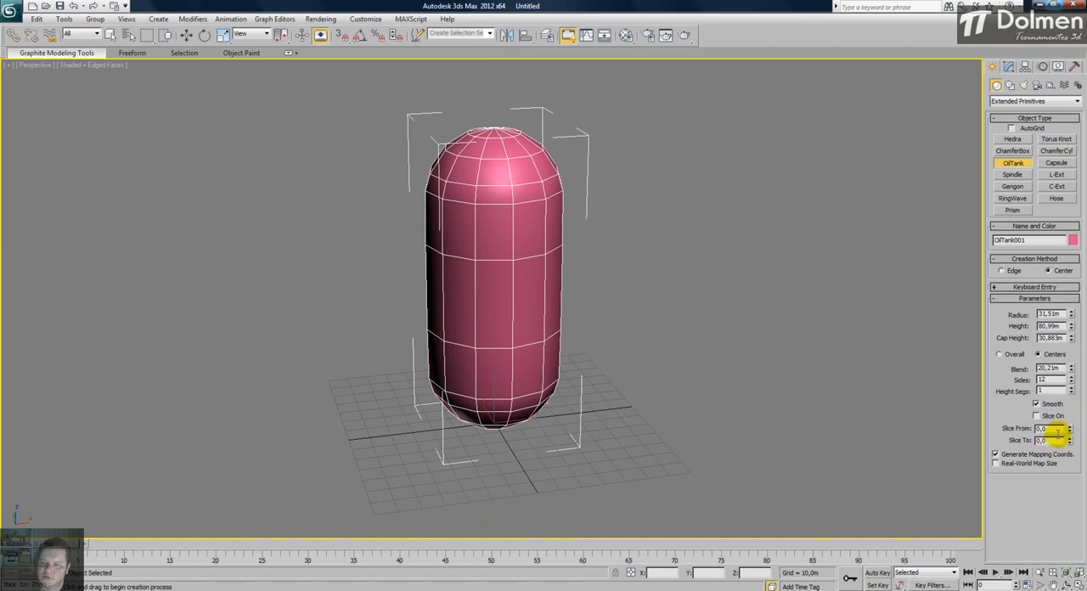
- Switch the oil tank back to overall height and set blend to 3,556 m, sides to 43 and height segments to 9
left_click(1000, 354)
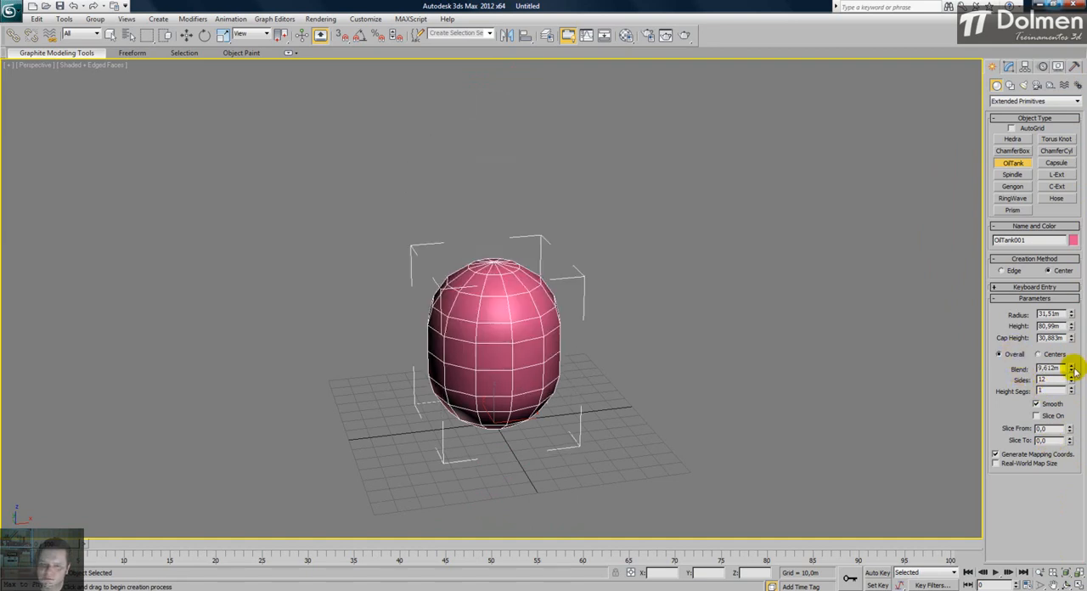
mouse_move(1071, 367)
left_mouse_down()
mouse_move(1077, 429)
mouse_move(1084, 355)
mouse_move(1085, 404)
mouse_move(1072, 372)
left_mouse_up()
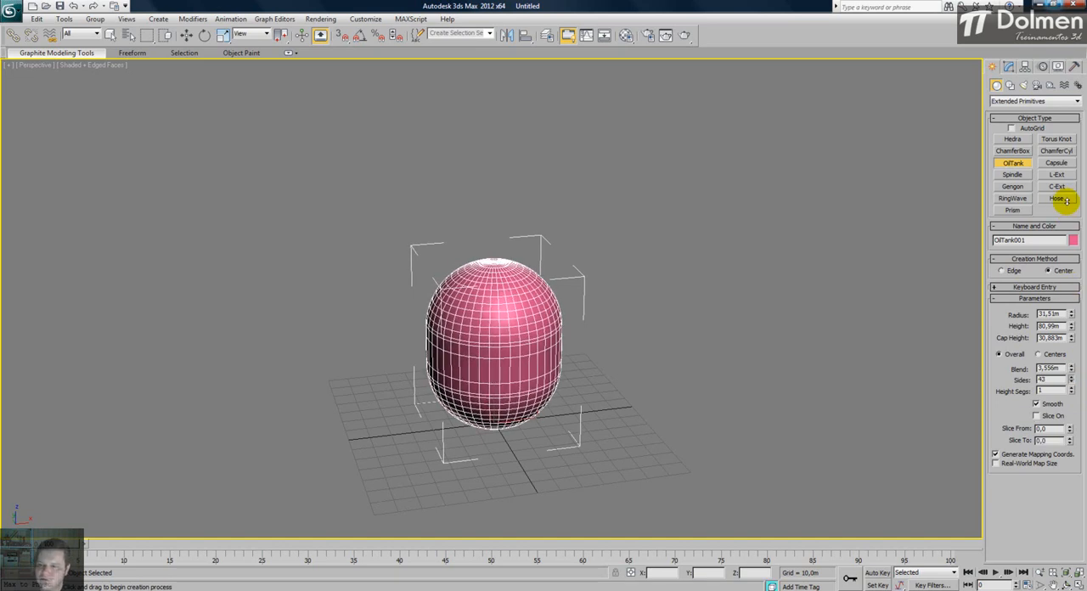
left_click_drag(1073, 392, 1079, 344)
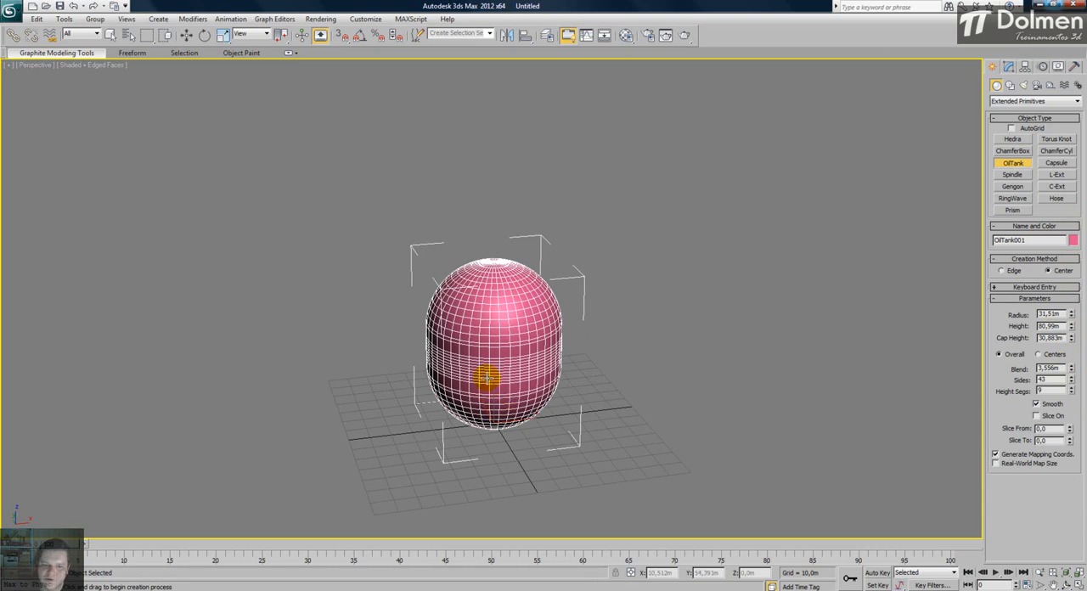
scroll(480, 382, "up", 5)
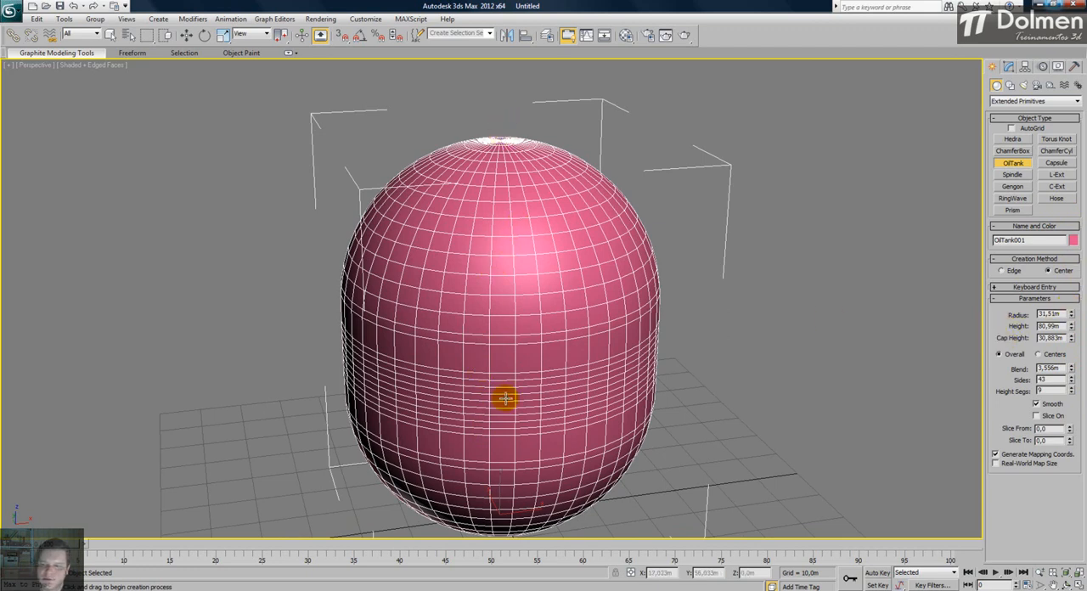
- Try a 16,677 m cap height on the oil tank, set 25 height segments and set the cap height to 31,195 m
left_click_drag(1072, 339, 1072, 404)
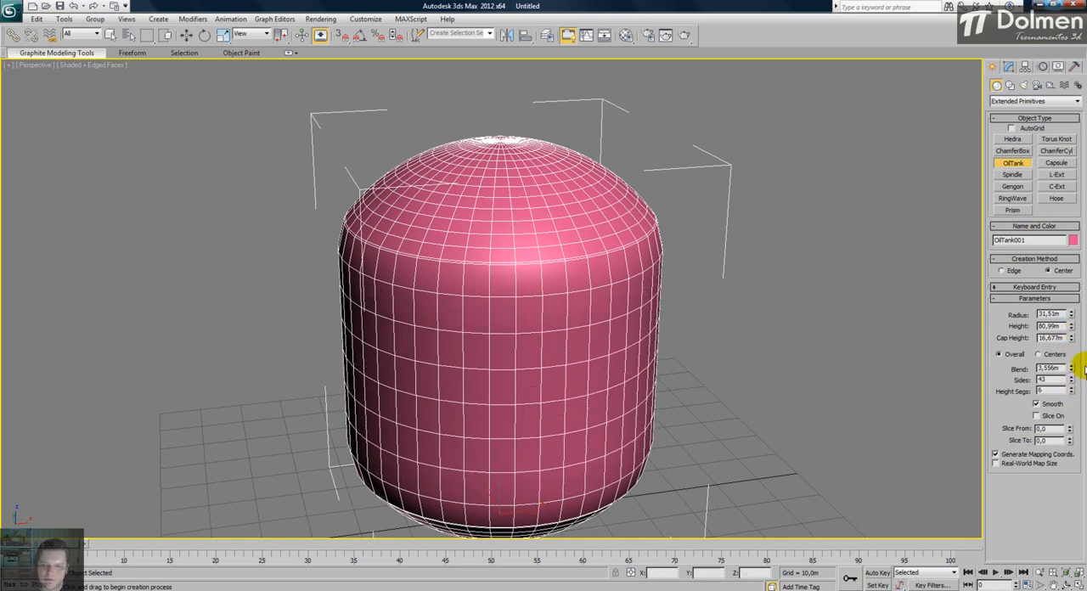
left_click_drag(1072, 393, 1077, 280)
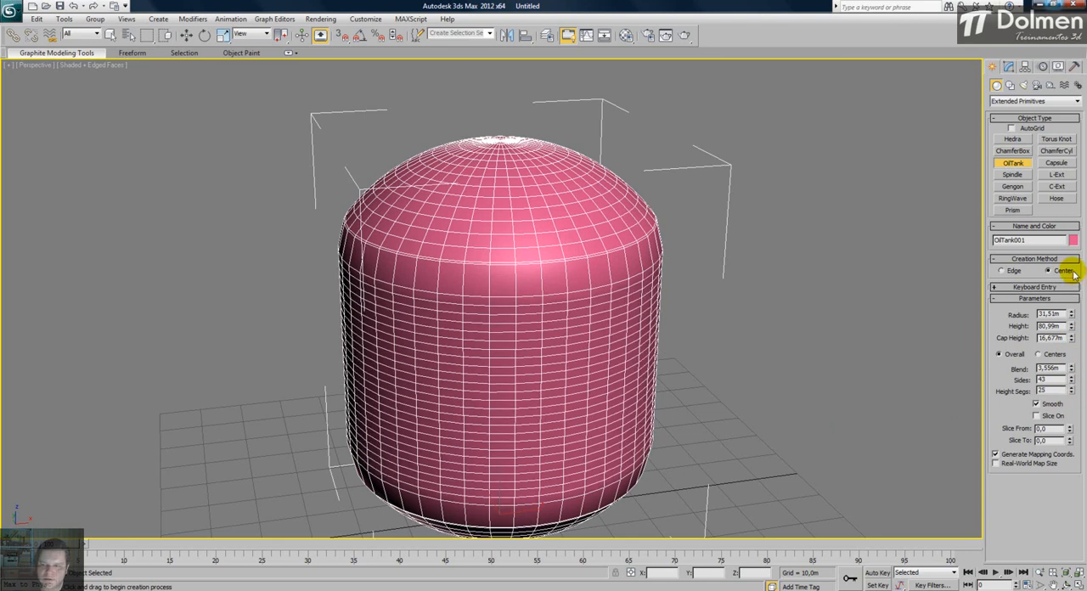
left_click_drag(1072, 339, 1080, 276)
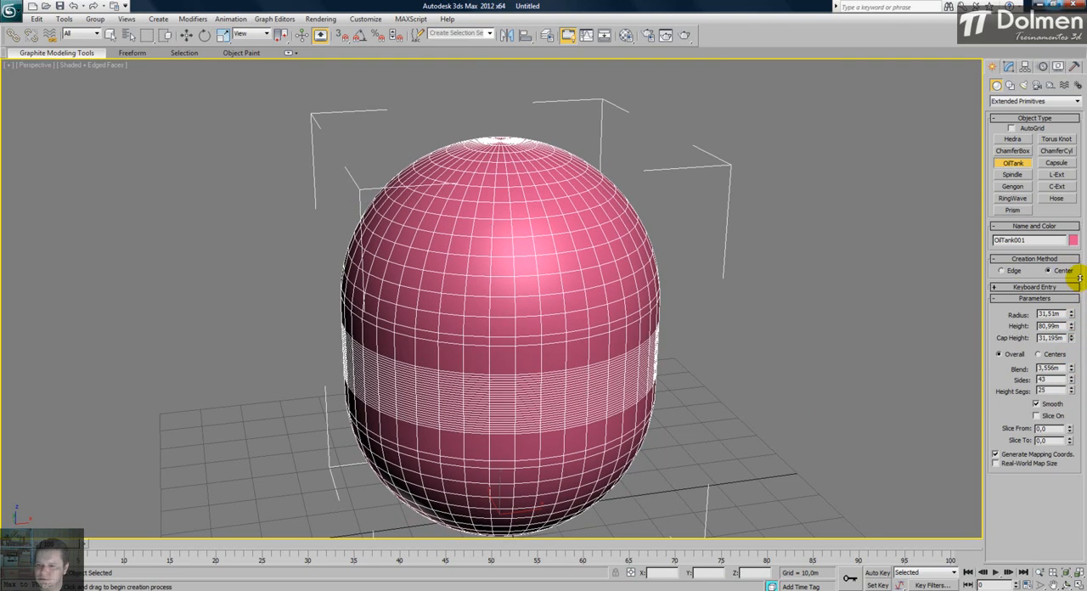
- Turn off smoothing on the oil tank and check its shading without edged faces before showing the edges again
left_click(1050, 404)
key("F4")
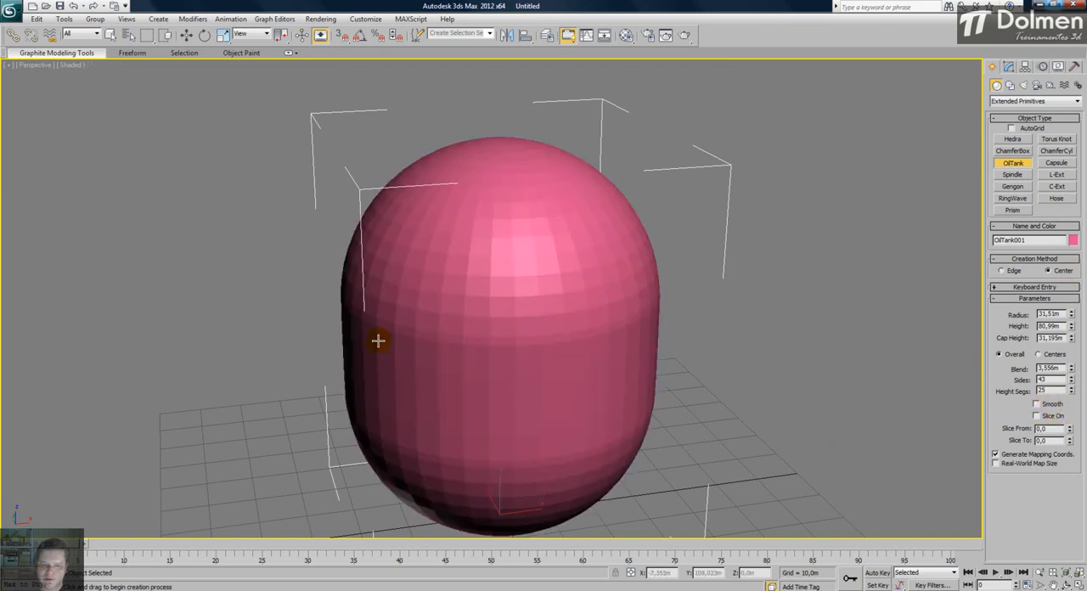
key("F4")
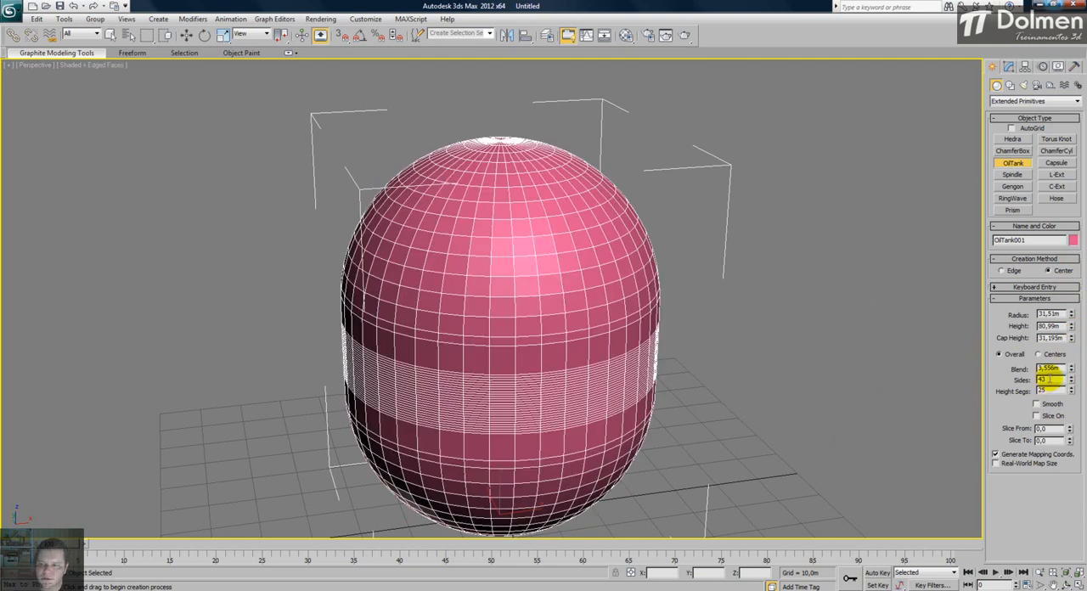
- Slice the oil tank from 127,0 to -9,5 degrees and view the cut faces
left_click_drag(1070, 430, 1075, 255)
middle_click_drag(432, 241, 446, 289, "alt")
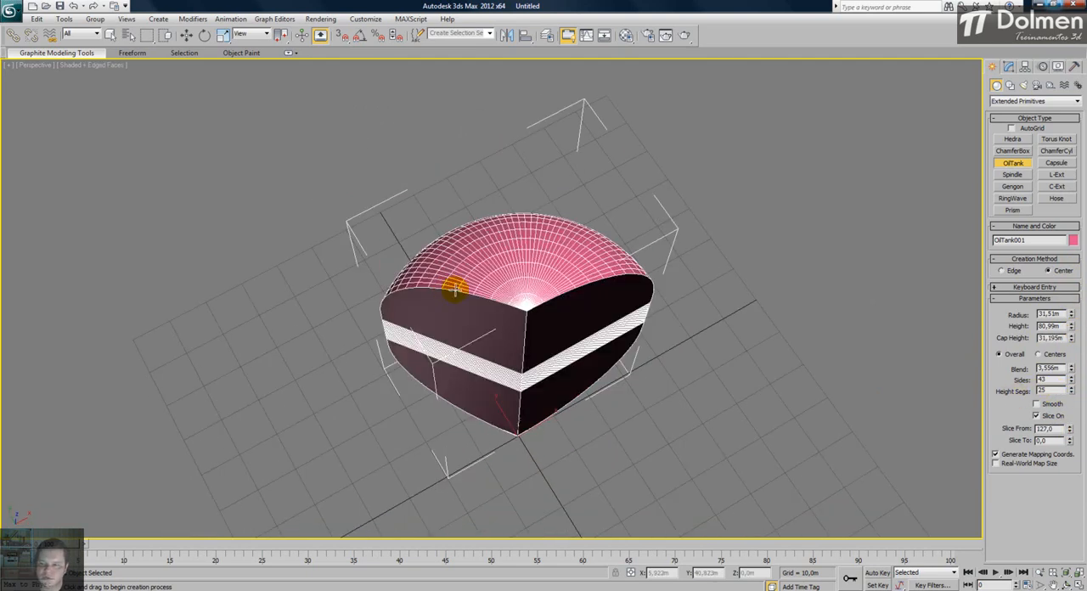
mouse_move(1070, 440)
left_mouse_down()
mouse_move(1074, 384)
mouse_move(1067, 448)
left_mouse_up()
middle_click_drag(739, 393, 741, 351, "alt")
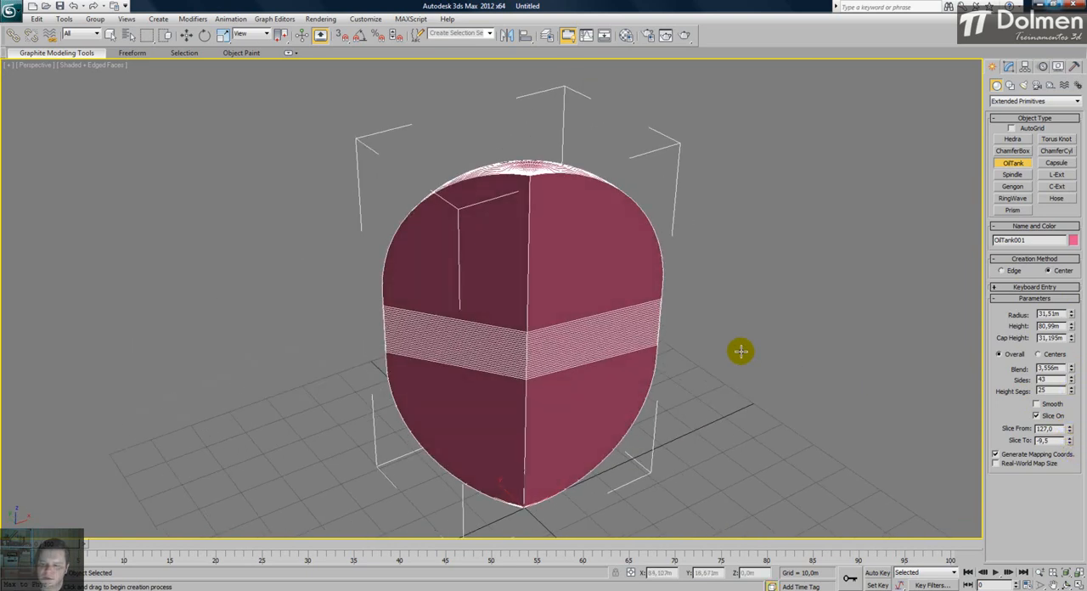
- Return to the four-viewport layout and delete the oil tank
left_click(1078, 585)
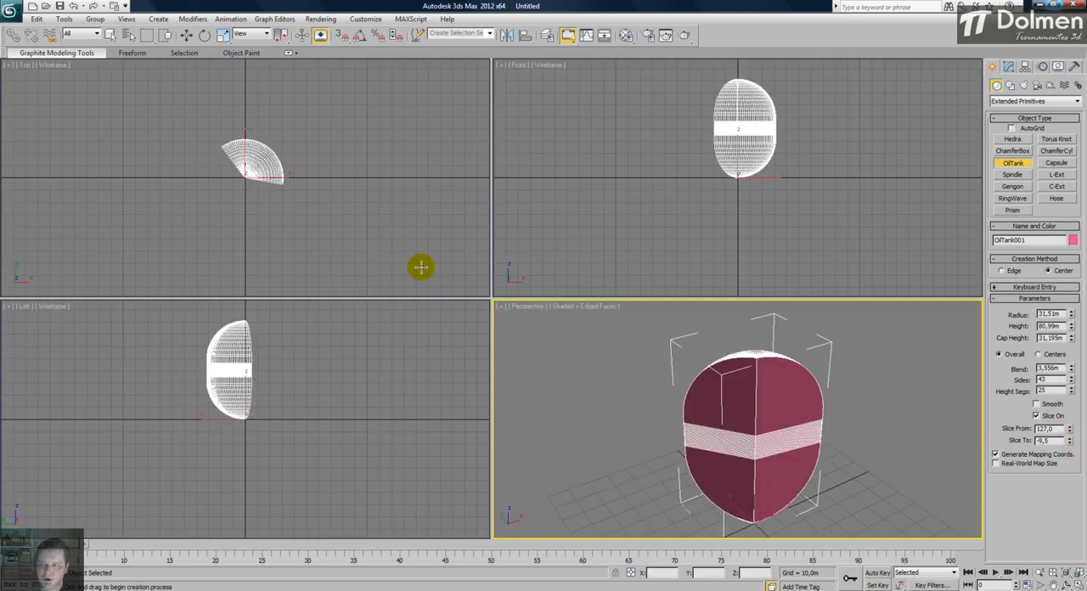
right_click(593, 398)
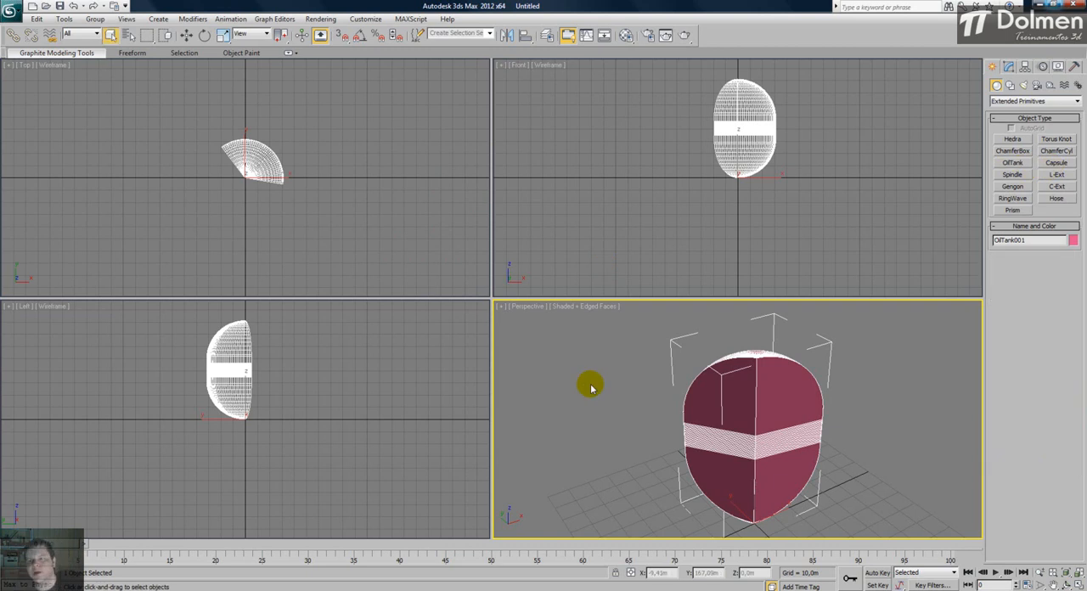
key("Delete")
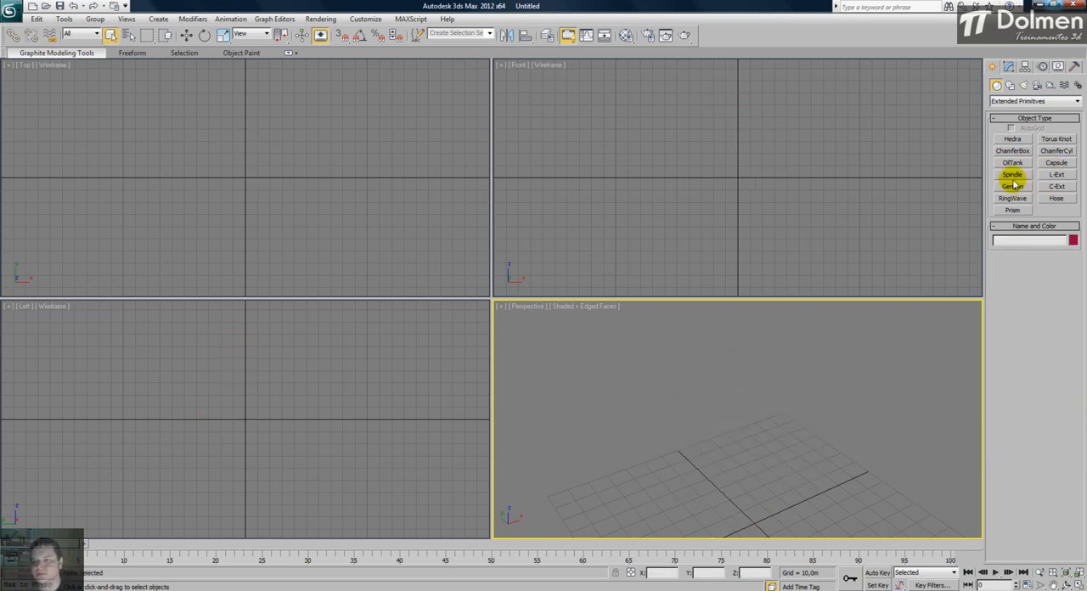
- Create a spindle from the Top view's origin with radius about 22 m, height 36 m and cap height 14 m, and maximize the Perspective view
left_click(1012, 177)
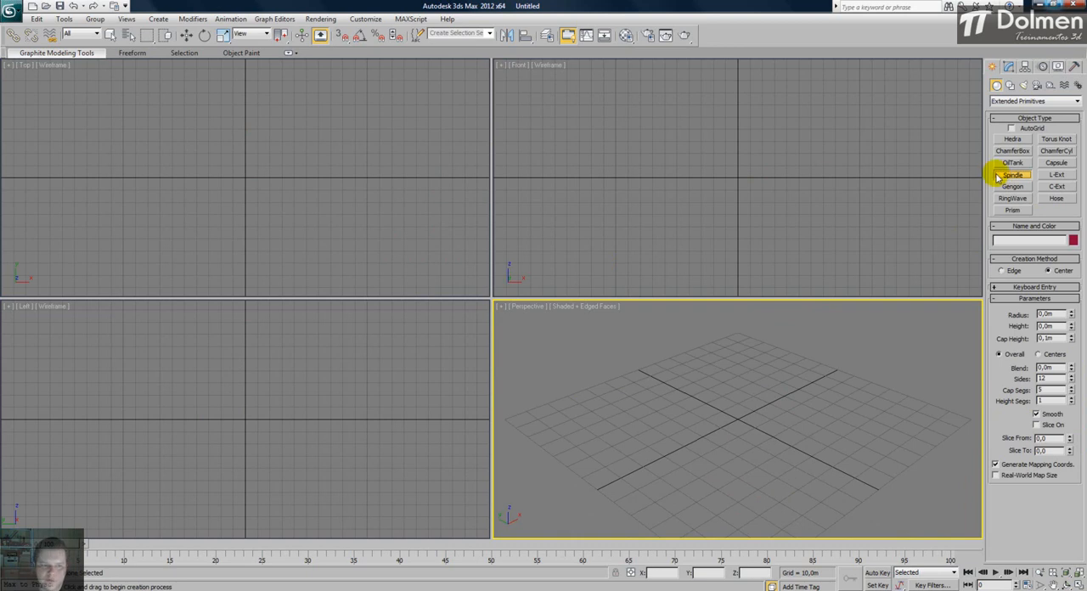
left_click_drag(244, 179, 247, 151)
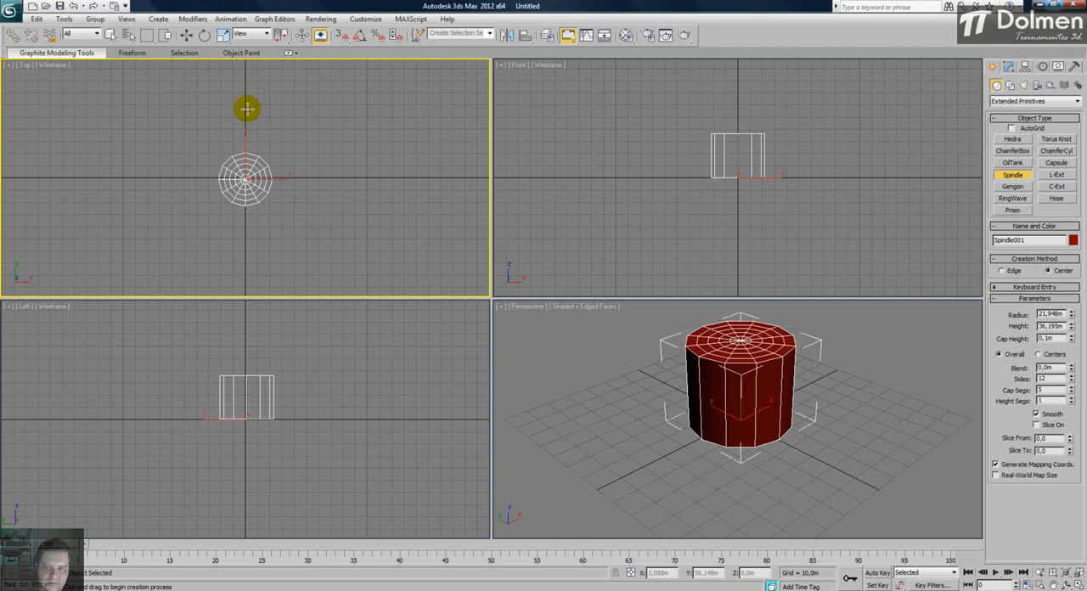
left_click(246, 109)
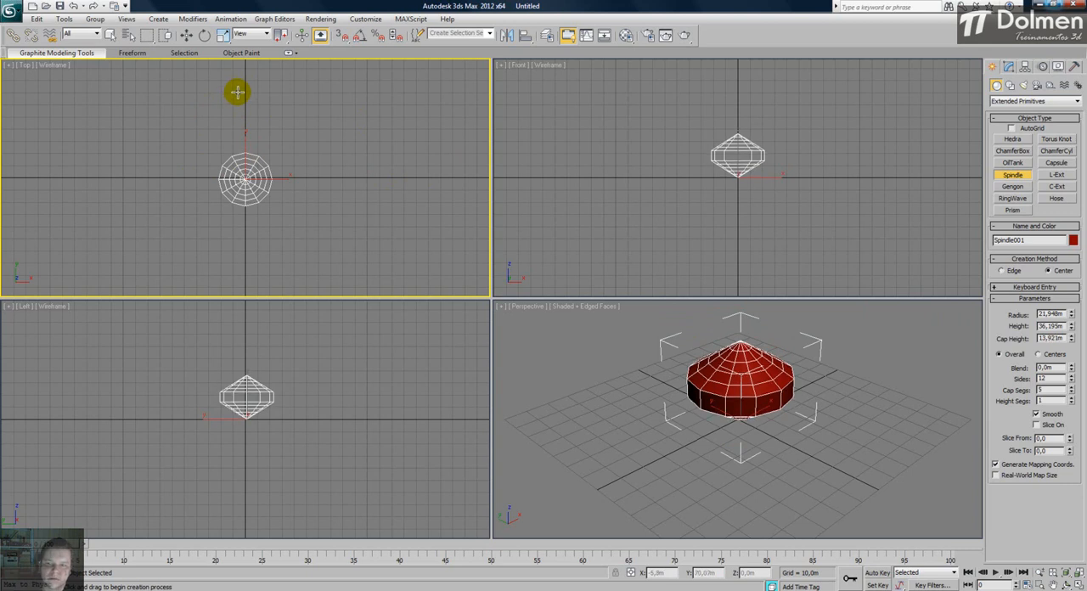
left_click(701, 423)
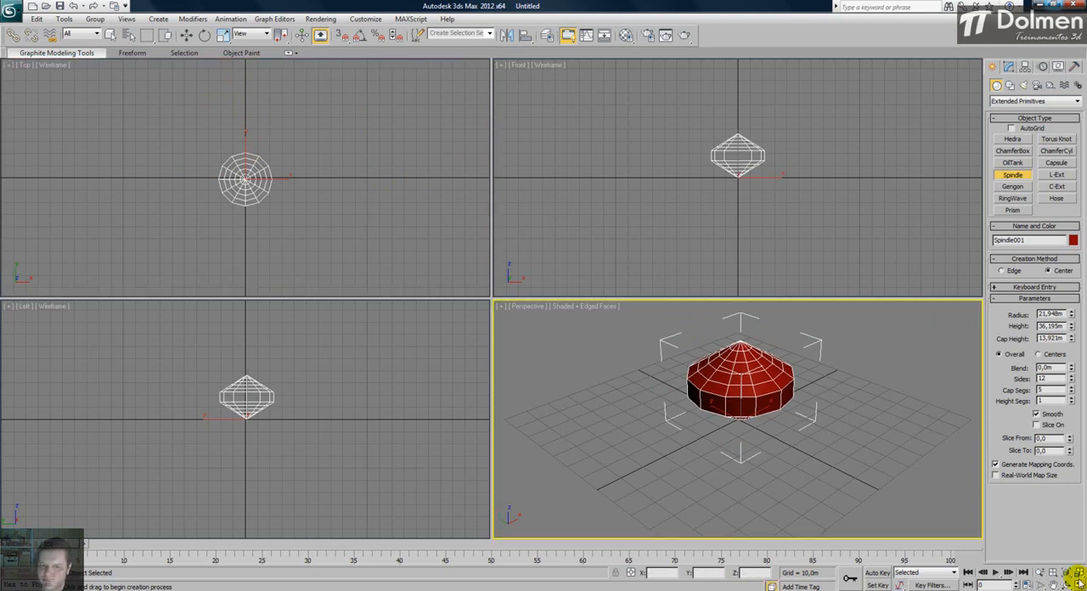
key("alt+w")
middle_click_drag(505, 351, 510, 325, "alt")
scroll(510, 348, "up", 3)
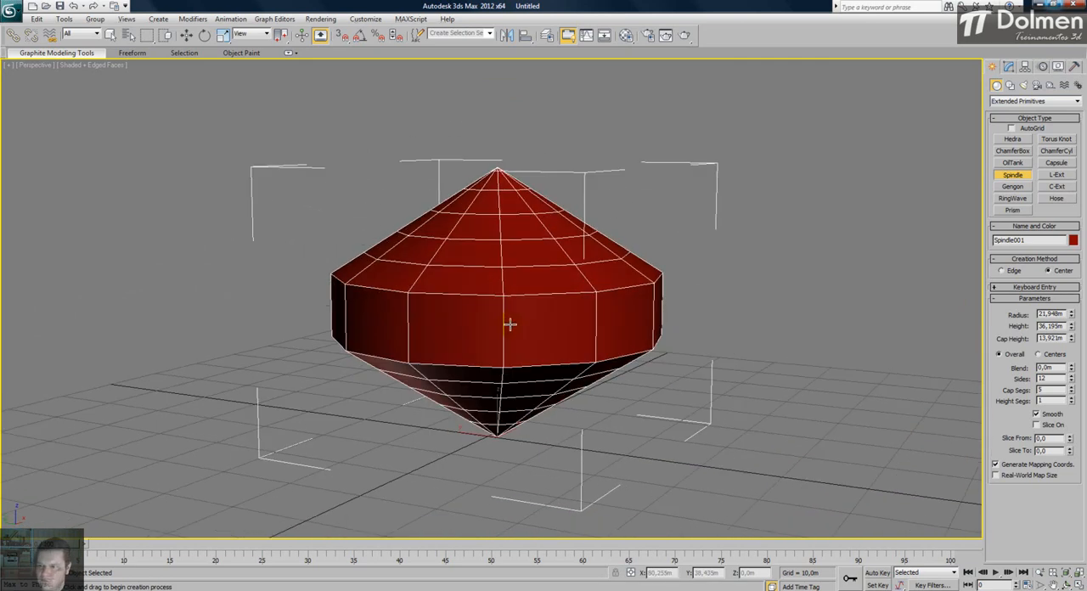
- Set the spindle's radius to 2,535 m and cap height to 4,594 m to form a slim pencil-like shape
left_click_drag(1072, 315, 1073, 365)
mouse_move(524, 315)
middle_mouse_down("alt")
mouse_move(504, 344)
mouse_move(524, 515)
mouse_move(529, 311)
mouse_move(525, 333)
middle_mouse_up("alt")
left_click_drag(1072, 314, 1068, 278)
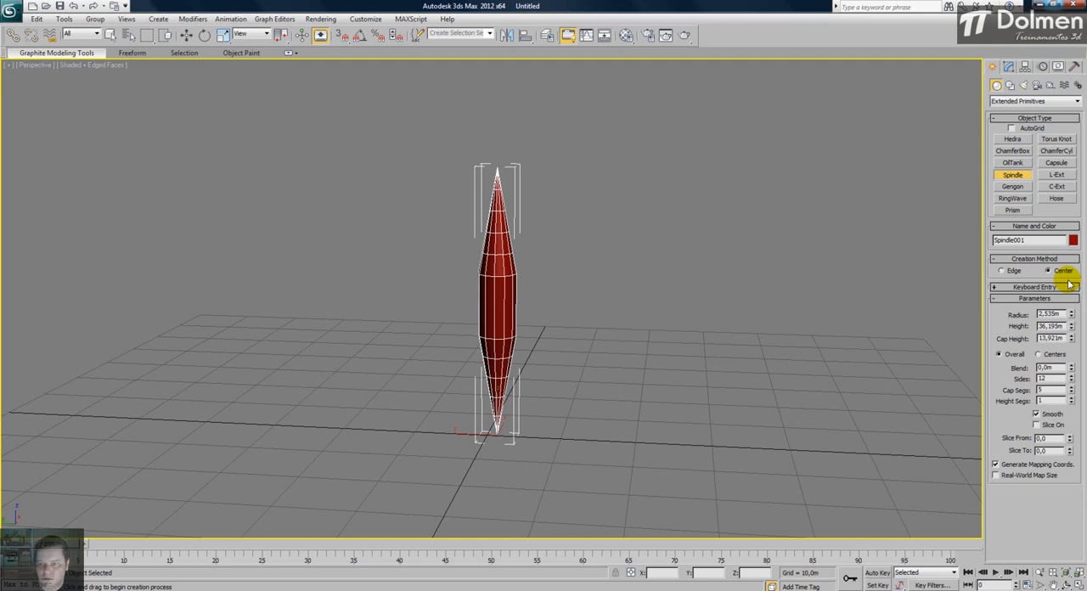
left_click_drag(1072, 339, 1071, 377)
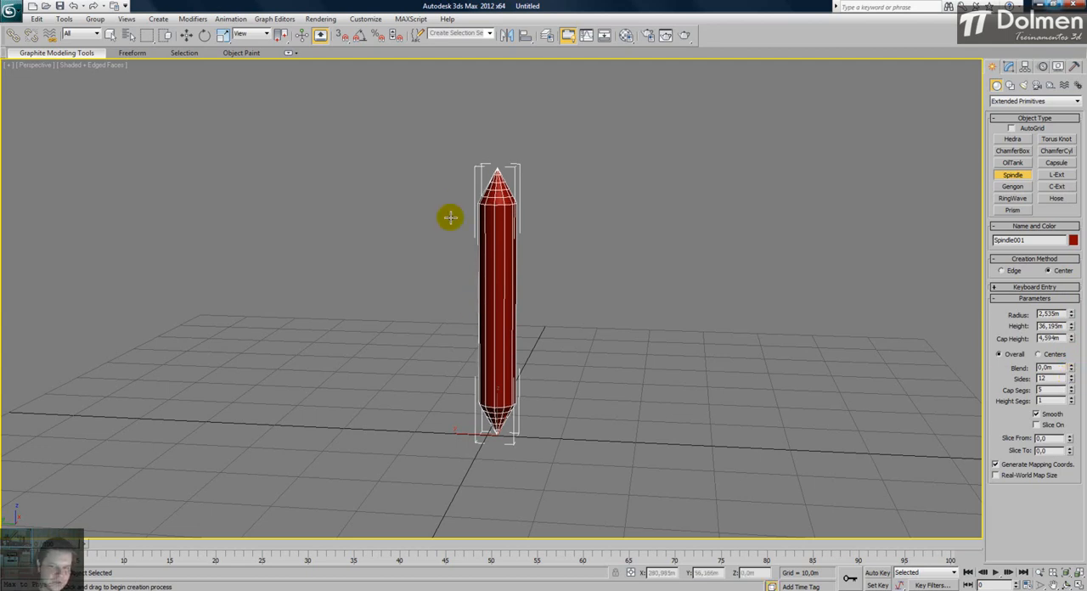
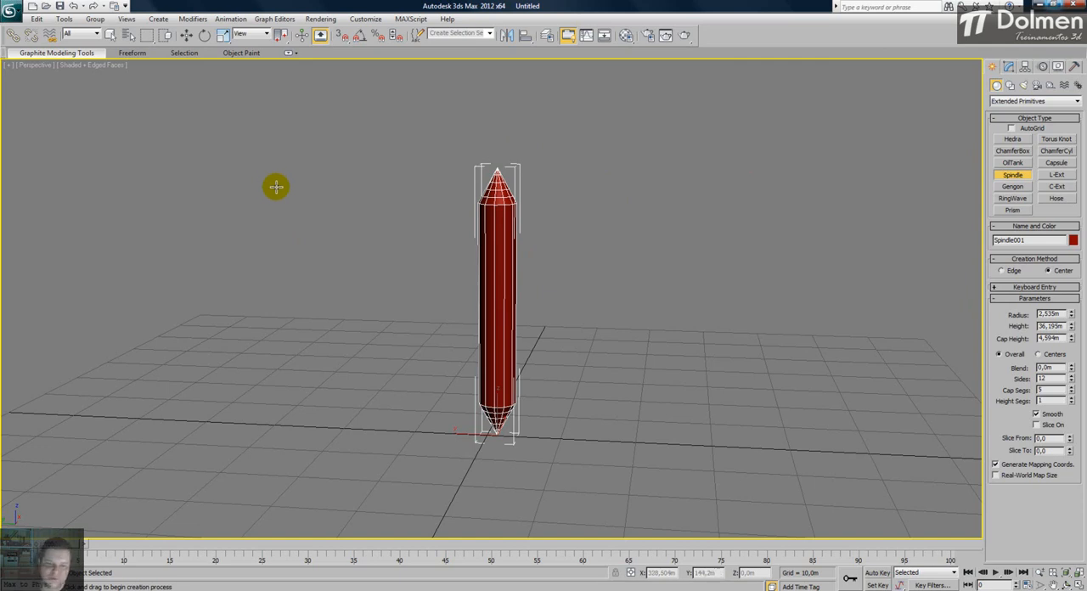
- Finish creating the spindle and convert it to an Editable Poly
middle_click_drag(504, 209, 514, 268, "alt")
right_click(587, 267)
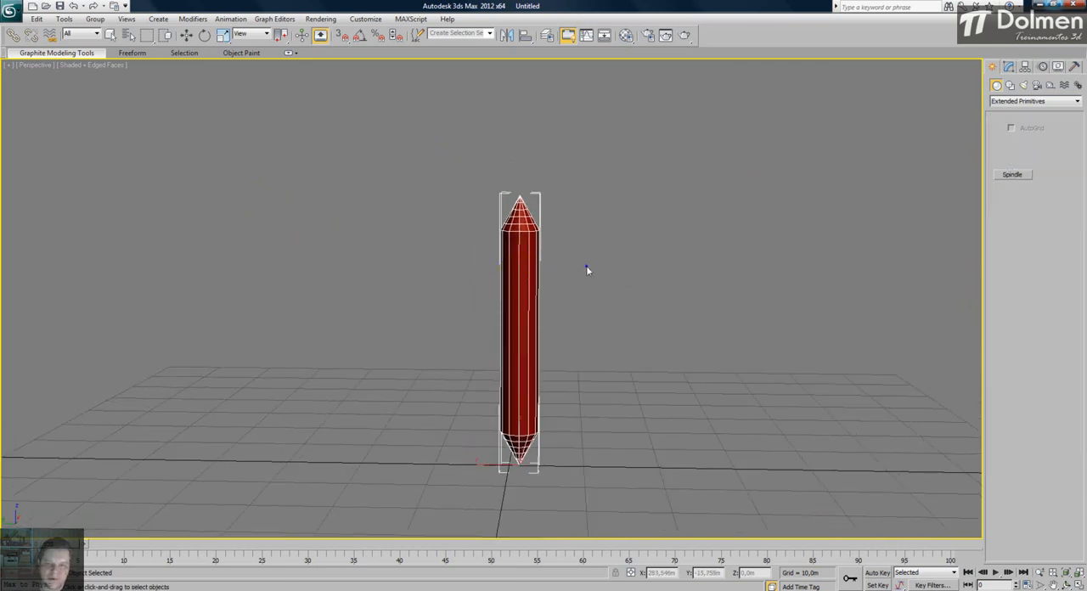
right_click(514, 243)
mouse_move(548, 345)
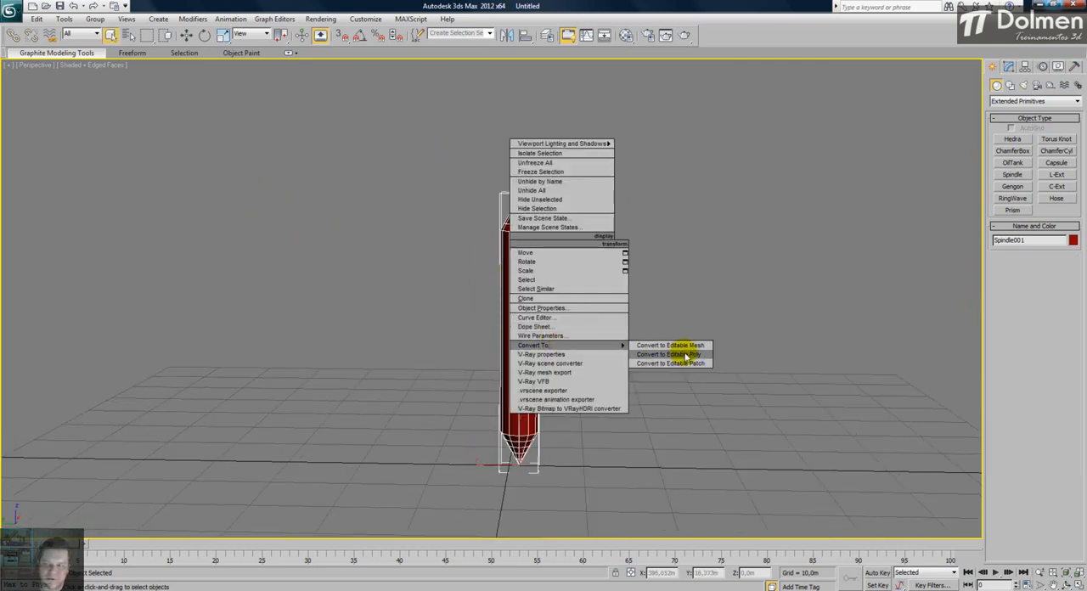
left_click(686, 355)
- Select the polygons of the spindle's upper pointed cap, delete them, and view the open end from above
left_click(1047, 223)
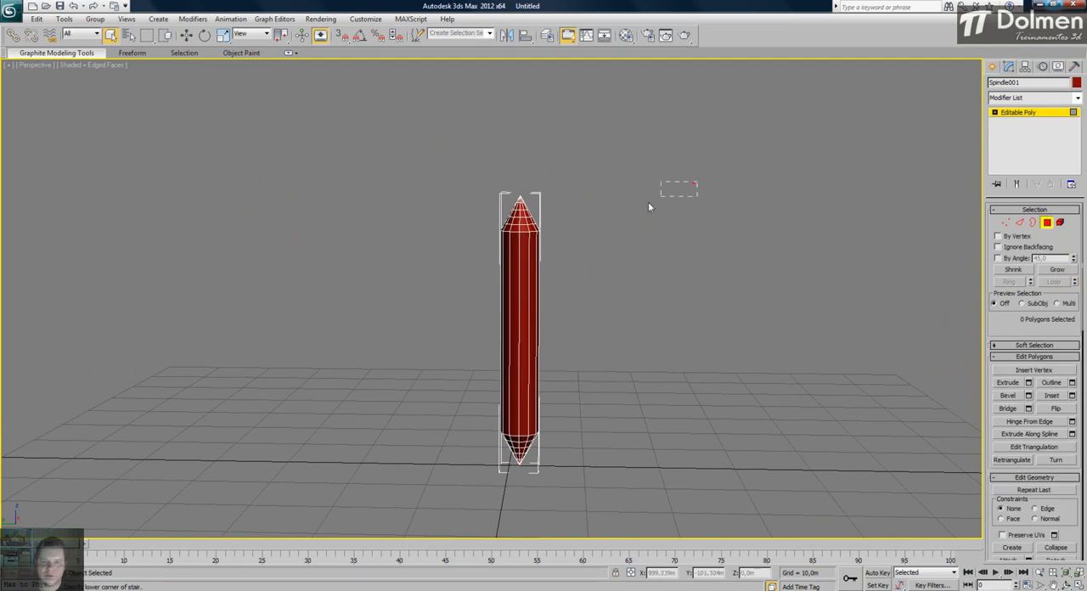
left_click_drag(458, 232, 453, 229)
left_click_drag(604, 265, 374, 346, "alt")
left_click(379, 343)
middle_click_drag(498, 365, 572, 322, "alt")
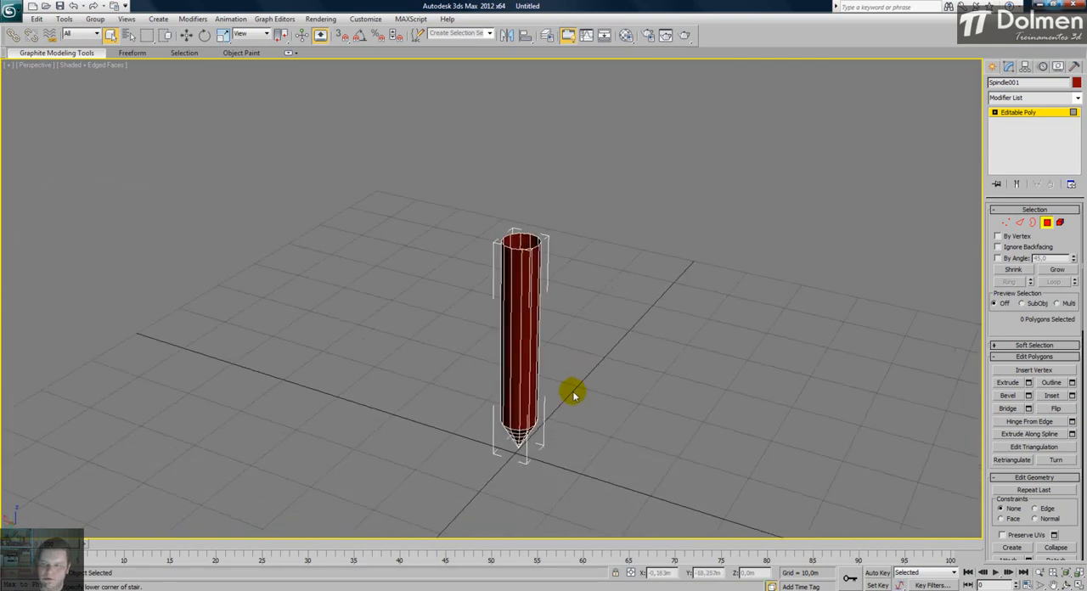
- Cap the open border at the spindle's upper end and inspect the closed, pencil-like object
left_click(1033, 222)
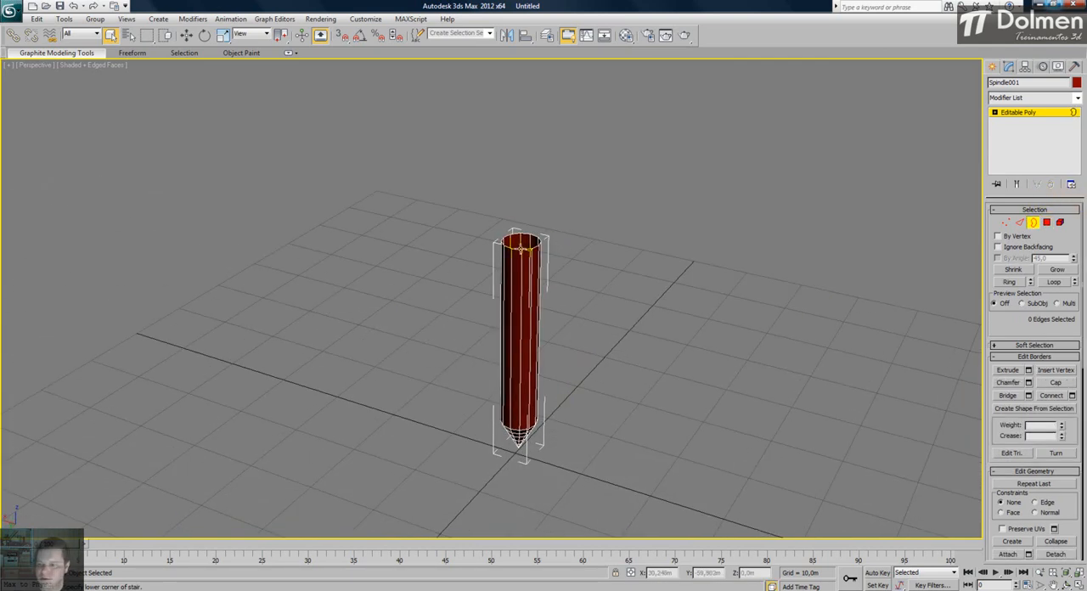
left_click(1056, 382)
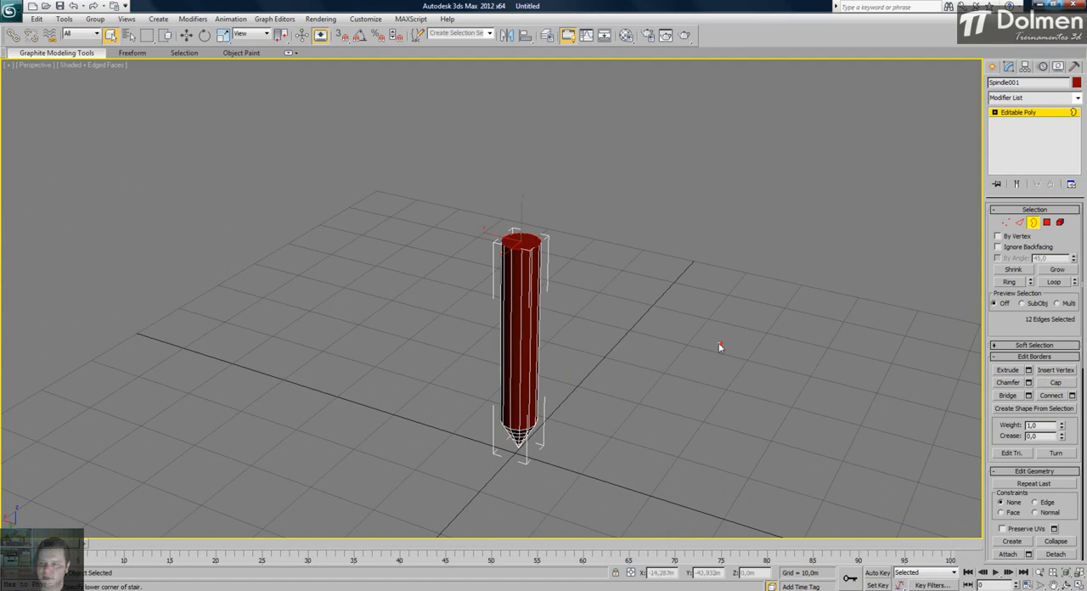
left_click(591, 302)
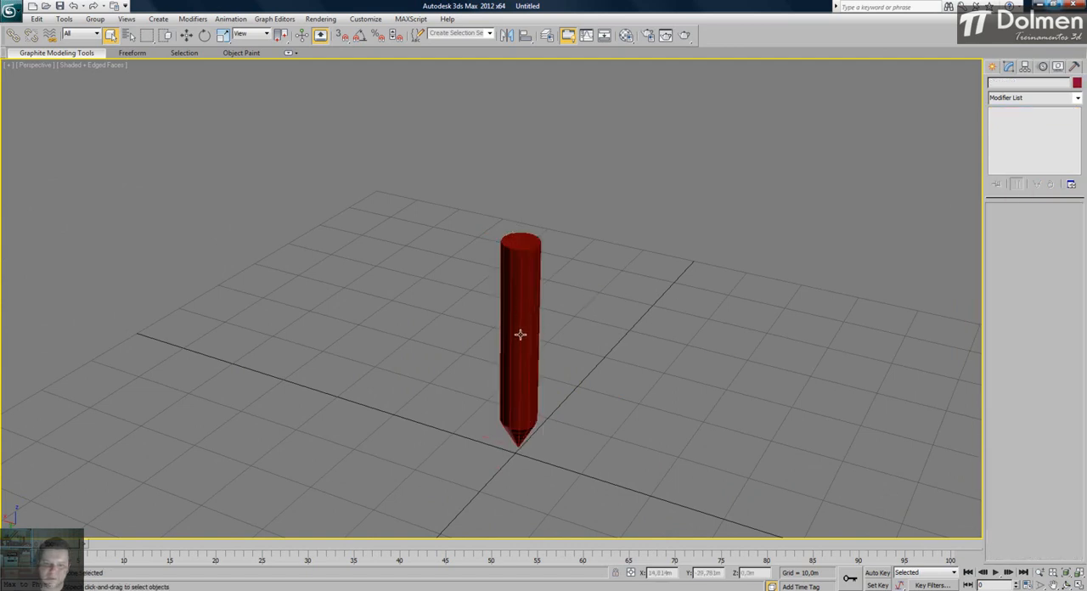
middle_click_drag(520, 335, 516, 299, "alt")
scroll(508, 354, "up", 3)
mouse_move(524, 357)
middle_mouse_down("alt")
mouse_move(544, 327)
mouse_move(515, 382)
mouse_move(519, 323)
mouse_move(581, 330)
middle_mouse_up("alt")
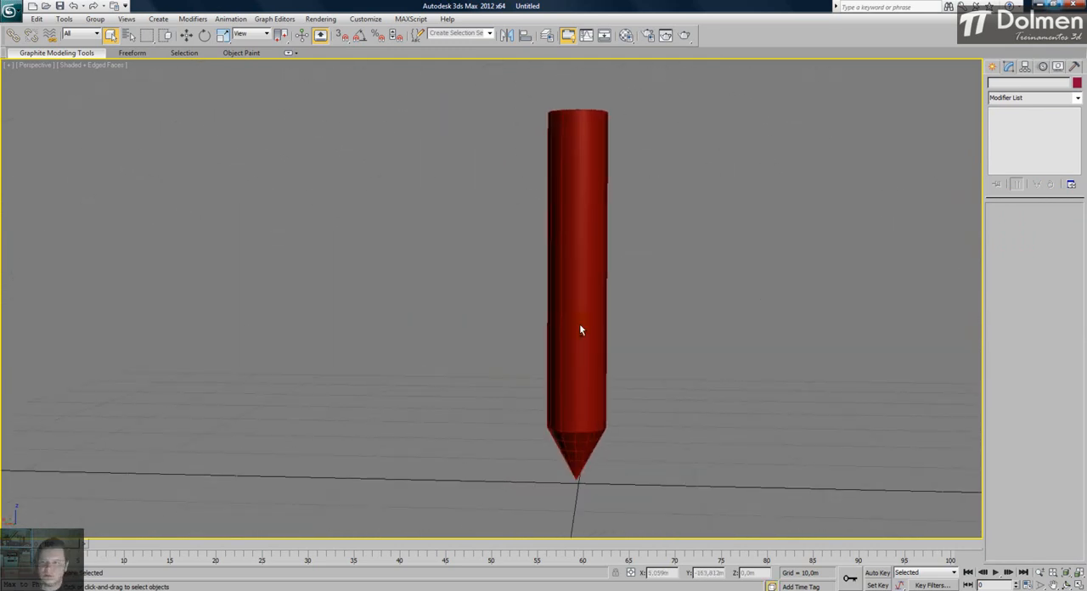
- Undo the border cap, the polygon deletion and the Editable Poly conversion to recover the parametric spindle
left_click(581, 330)
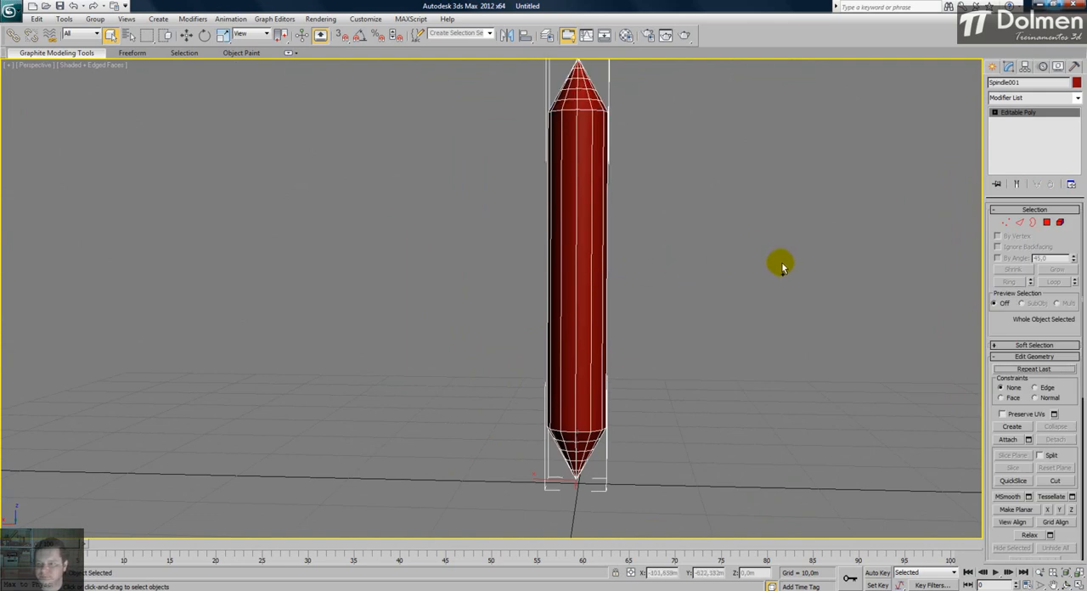
key("ctrl+z")
scroll(633, 229, "down", 2)
middle_click_drag(633, 229, 576, 297, "alt")
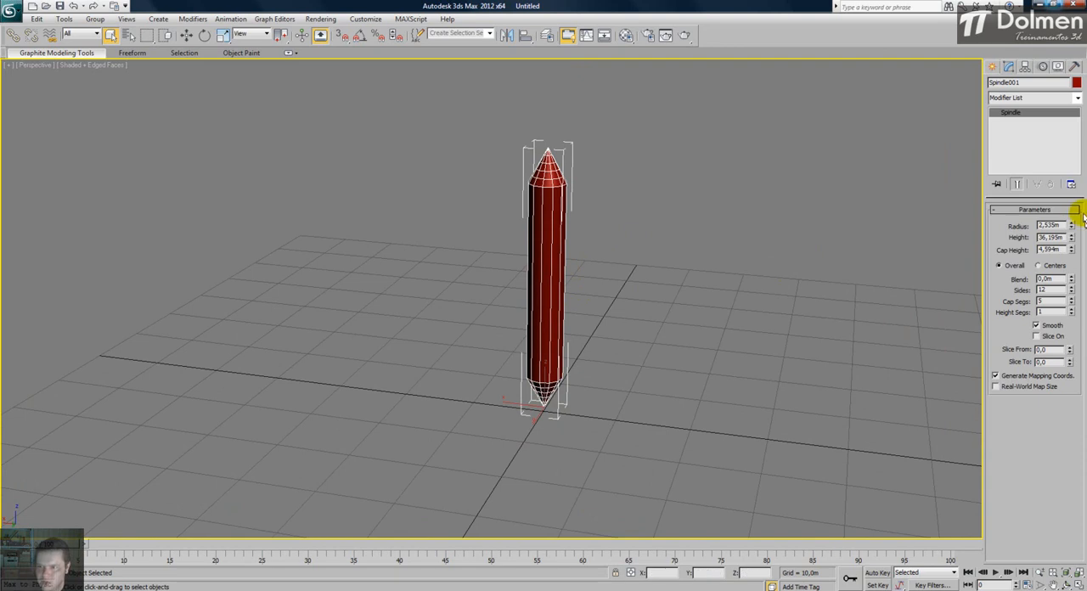
- Set the spindle's radius to 3,067 m, height to 38,005 m and cap height to 14,149 m
left_click_drag(1072, 228, 1084, 134)
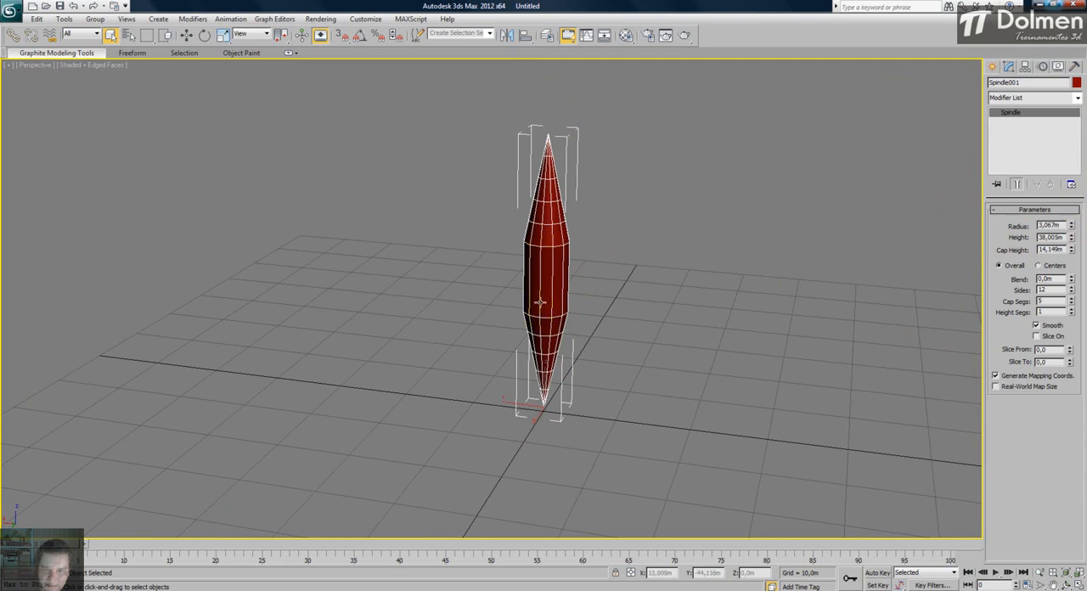
scroll(542, 270, "up", 4)
scroll(616, 251, "down", 3)
scroll(581, 277, "down", 1)
- Try cap heights of 19,002 m and 0,1 m on the spindle, and settle on about 5,96 m
left_click_drag(1071, 250, 1071, 245)
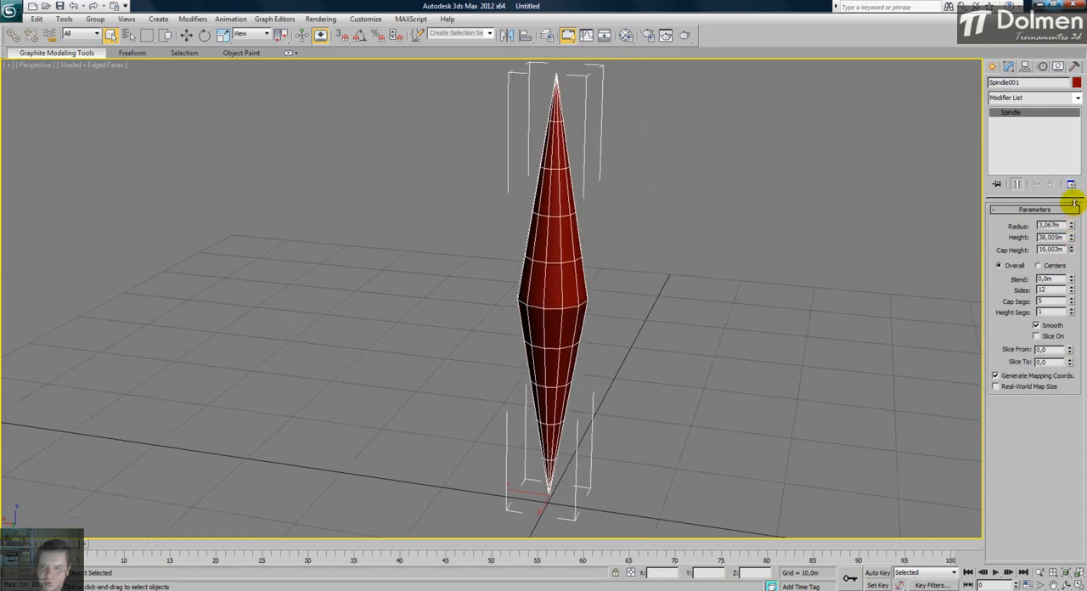
left_click_drag(1071, 249, 1081, 362)
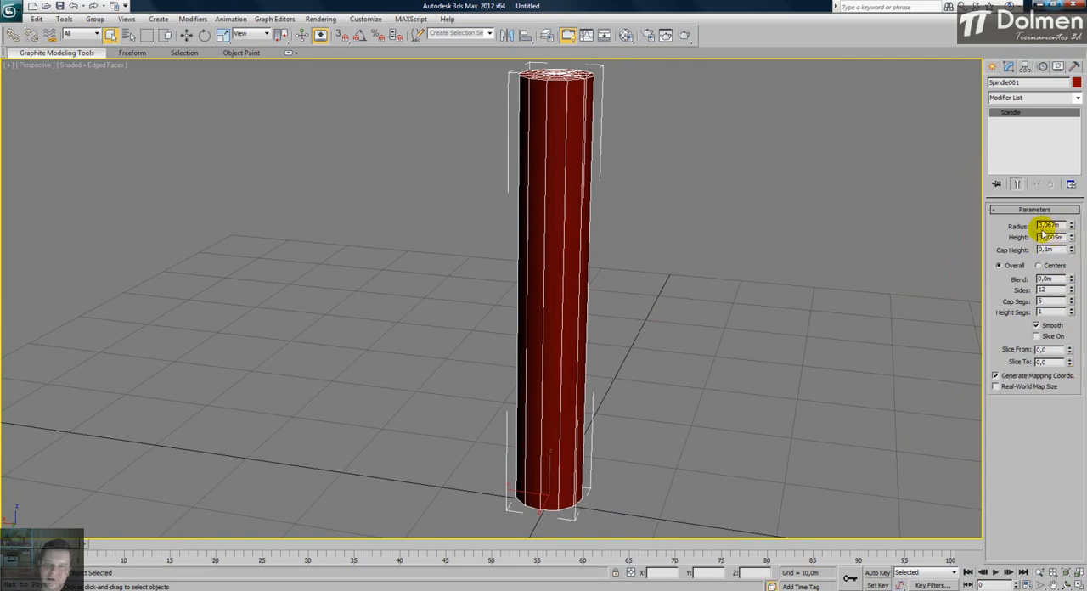
left_click_drag(1071, 250, 1065, 516)
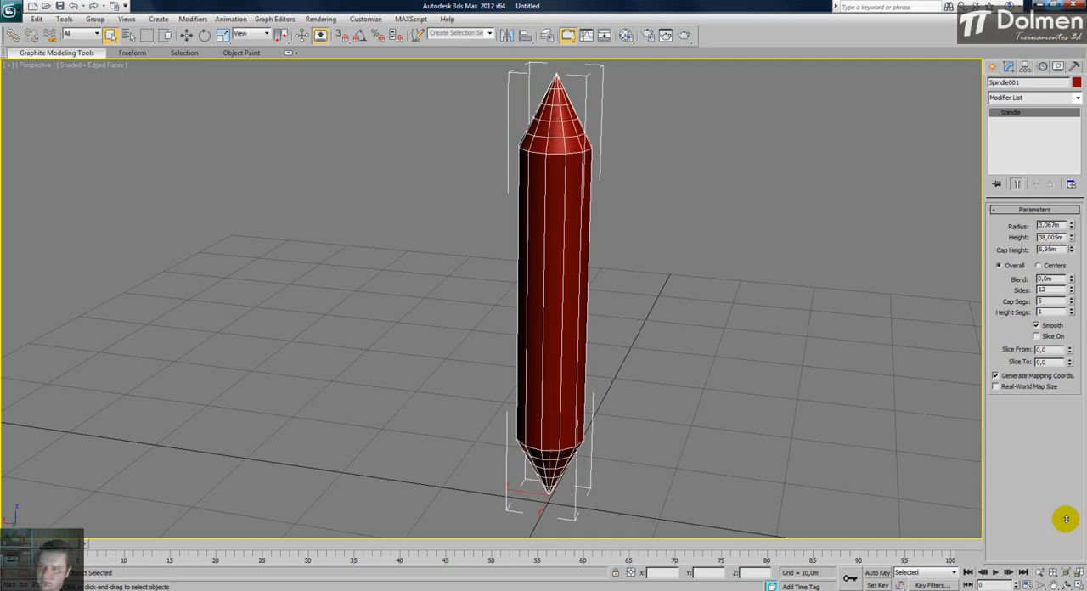
- Try a spindle blend of 0,55 m, reset it to zero, and raise it to 13,042 m
left_click_drag(1071, 278, 1076, 238)
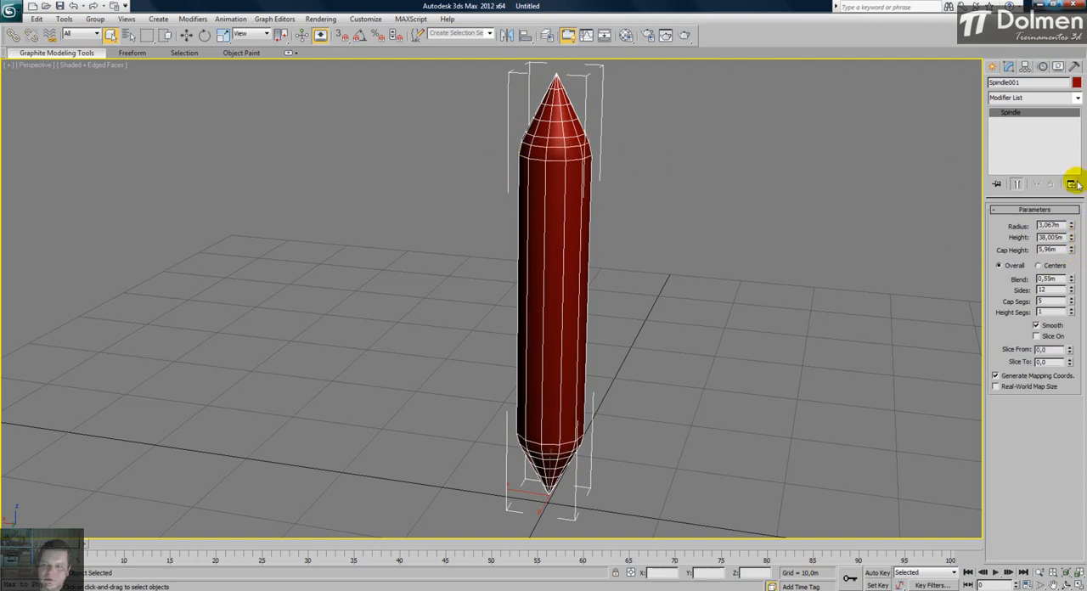
right_click(1072, 281)
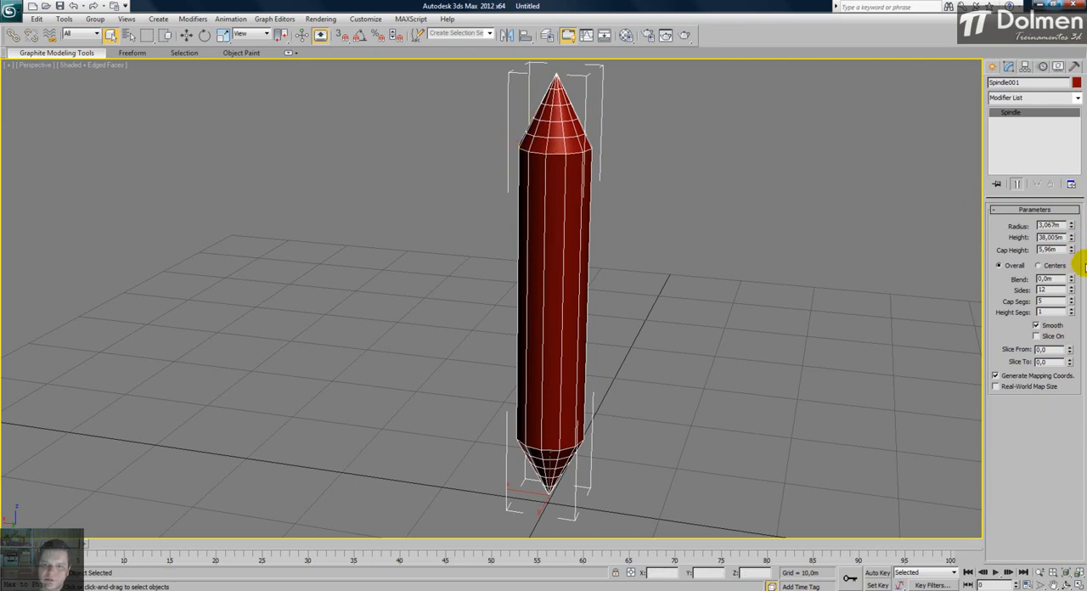
left_click_drag(1074, 269, 1048, 557)
scroll(589, 203, "down", 4)
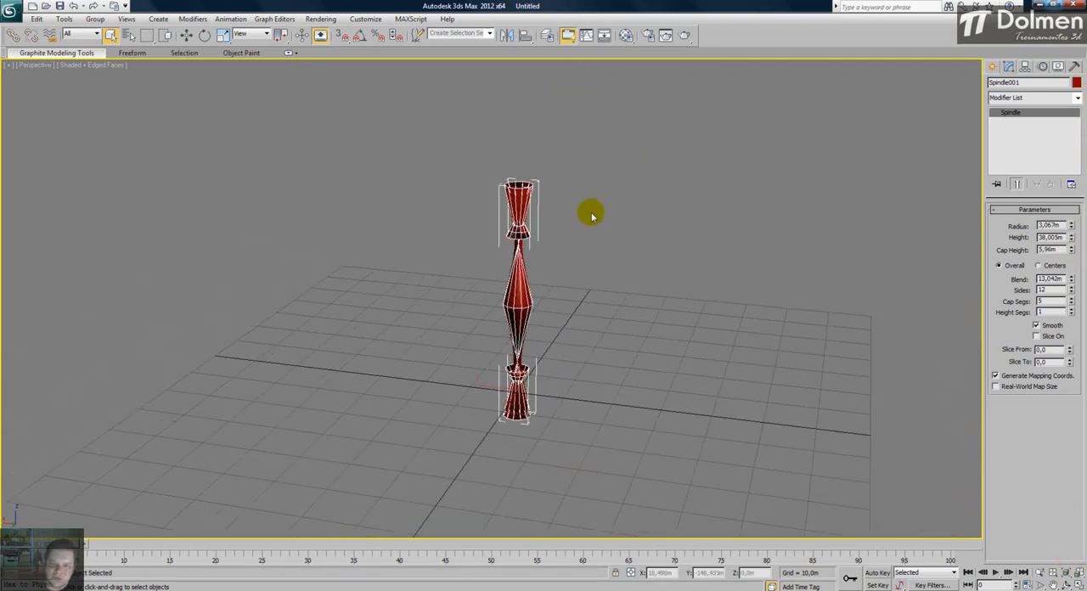
scroll(543, 255, "up", 2)
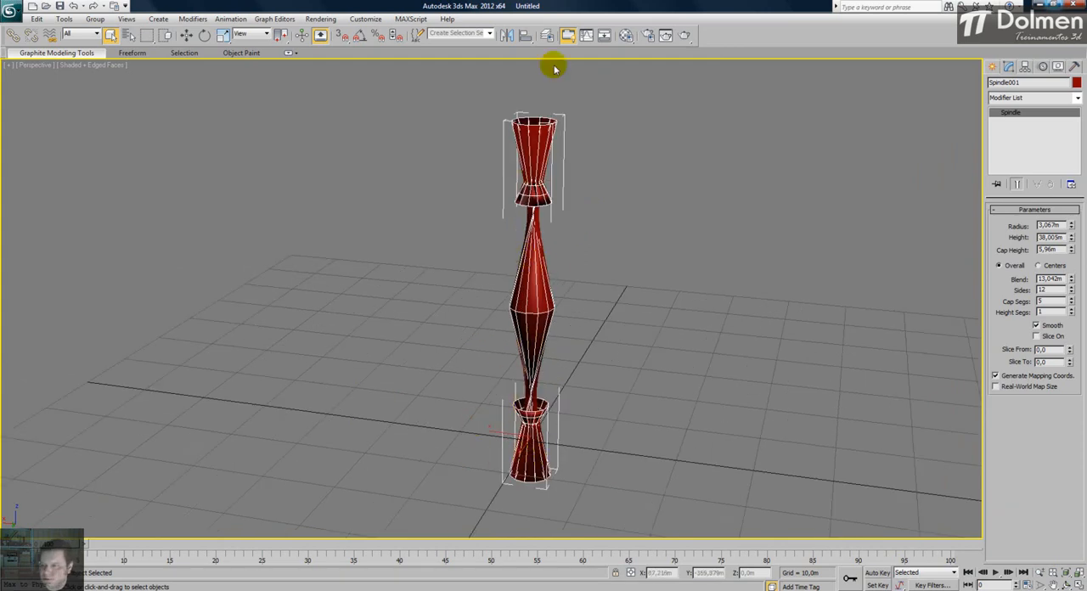
- Set the spindle's blend to 6,13 m and examine the distorted joints between the body and the caps
left_click_drag(1071, 279, 1083, 307)
middle_click_drag(583, 344, 586, 317)
scroll(587, 318, "up", 4)
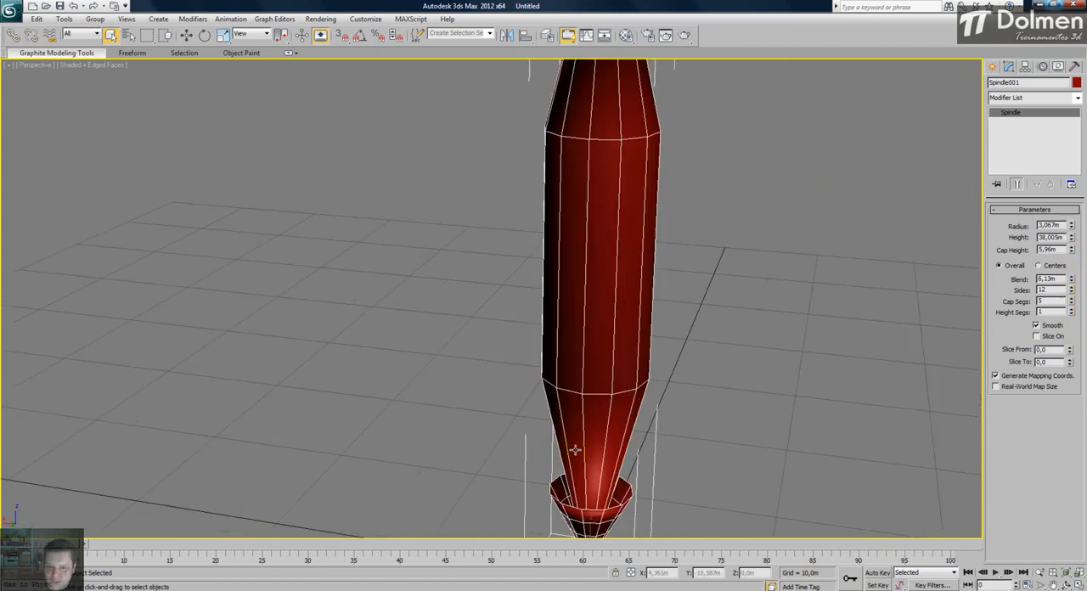
middle_click_drag(599, 500, 587, 421)
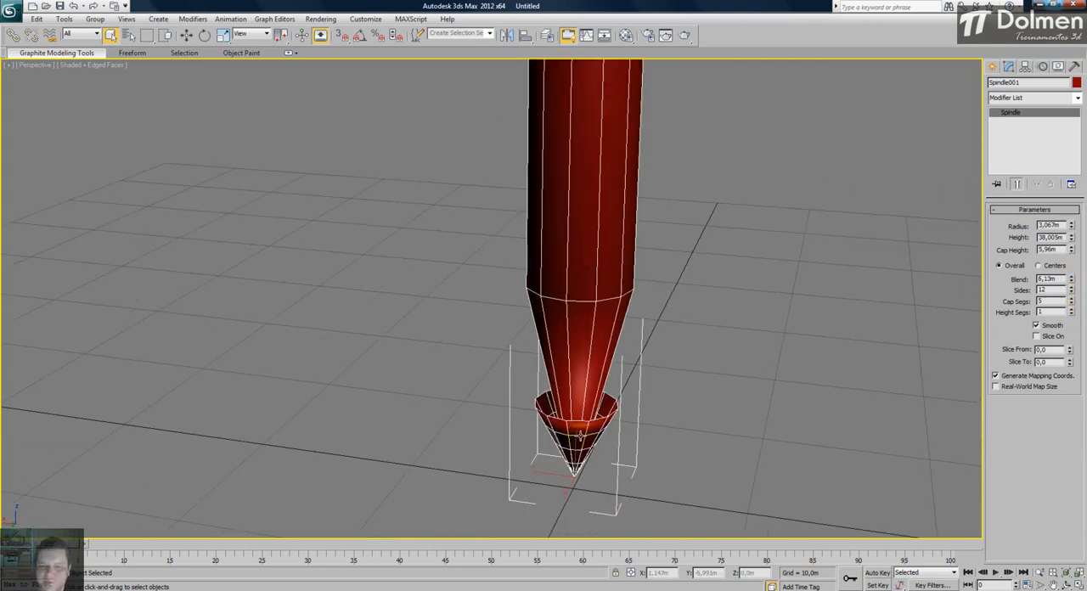
mouse_move(592, 397)
middle_mouse_down("alt")
mouse_move(592, 444)
mouse_move(595, 403)
middle_mouse_up("alt")
scroll(595, 403, "down", 3)
middle_click_drag(587, 348, 589, 282, "alt")
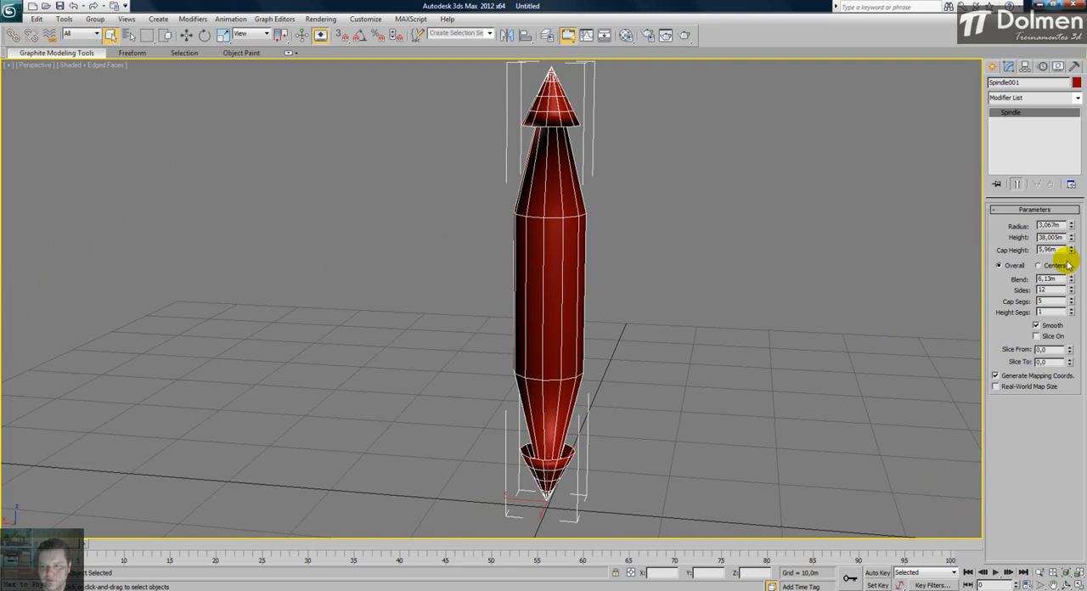
- Reduce the spindle's blend in stages to 0,874 m to soften the transition between caps and body
left_click_drag(1072, 283, 1073, 328)
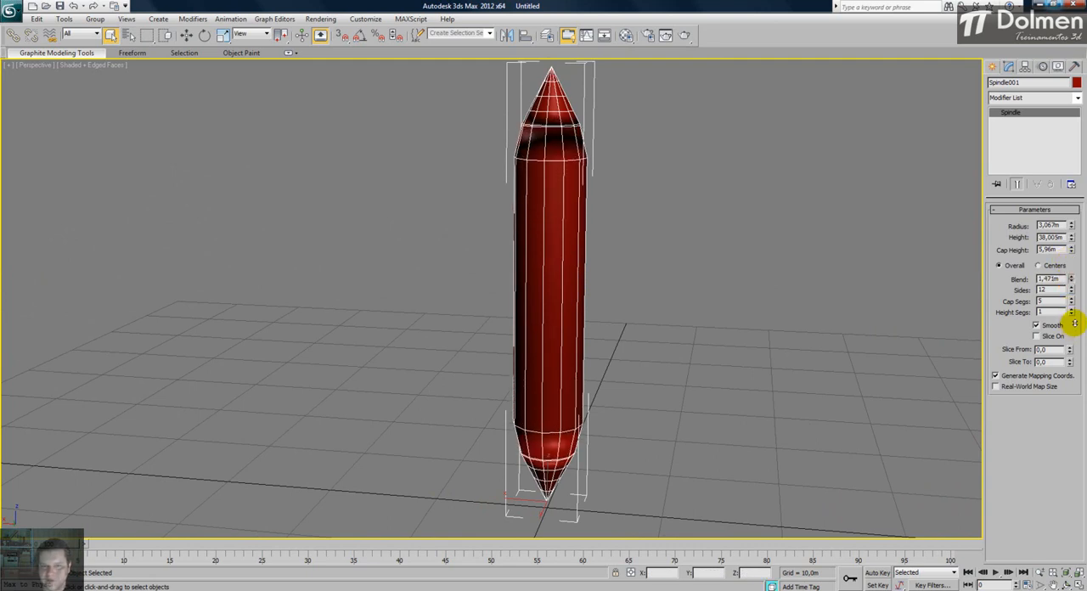
left_click_drag(1074, 328, 558, 133)
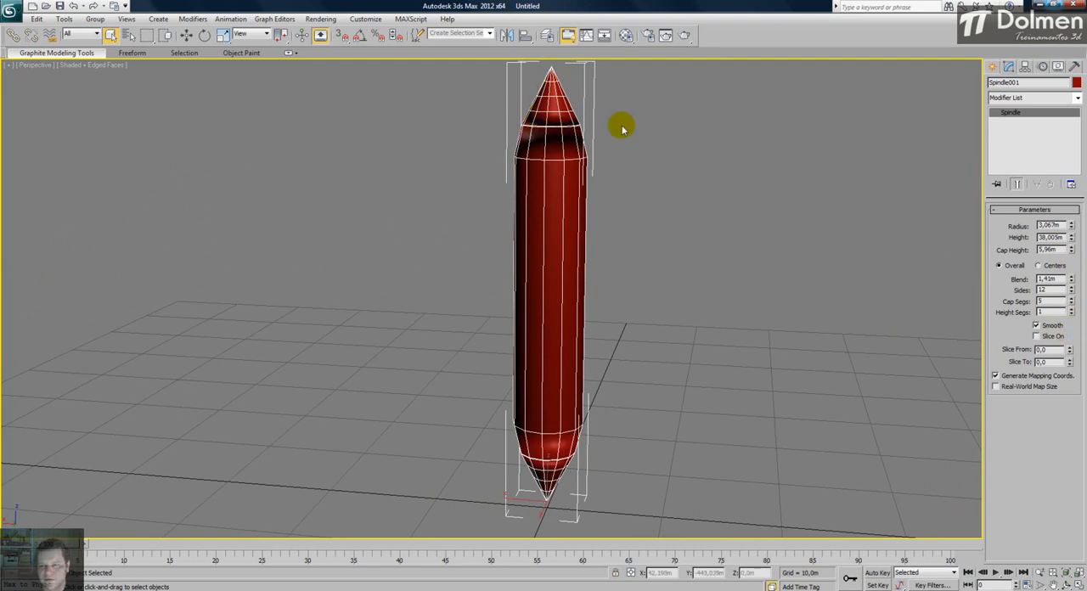
mouse_move(1073, 281)
left_mouse_down()
mouse_move(1061, 161)
mouse_move(1069, 296)
left_mouse_up()
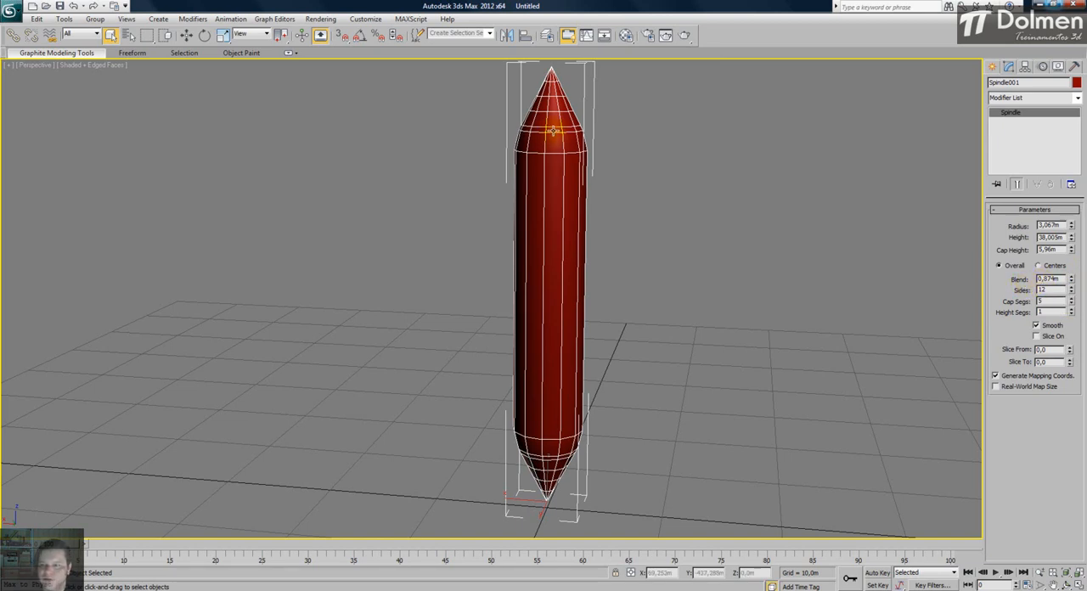
- Set the spindle to 54 sides and 6 cap segments, and inspect its upper cap up close
left_click_drag(1071, 290, 1069, 50)
mouse_move(1071, 302)
left_mouse_down()
mouse_move(1070, 155)
mouse_move(1058, 359)
mouse_move(1076, 303)
left_mouse_up()
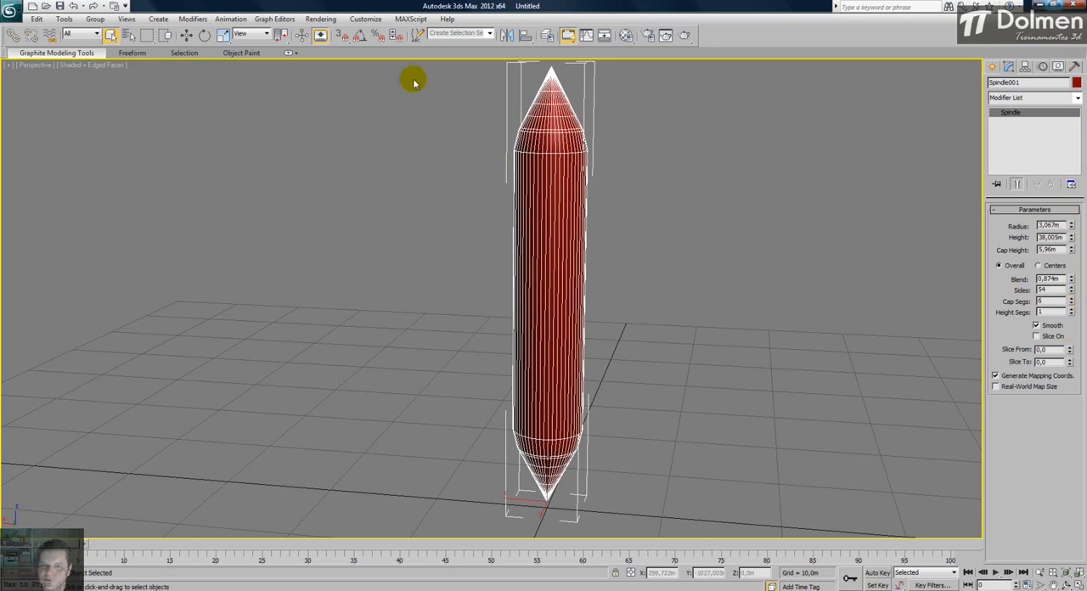
middle_click_drag(509, 99, 521, 178)
scroll(527, 178, "up", 5)
middle_click_drag(658, 194, 512, 361)
scroll(510, 348, "down", 2)
middle_click_drag(498, 280, 480, 276)
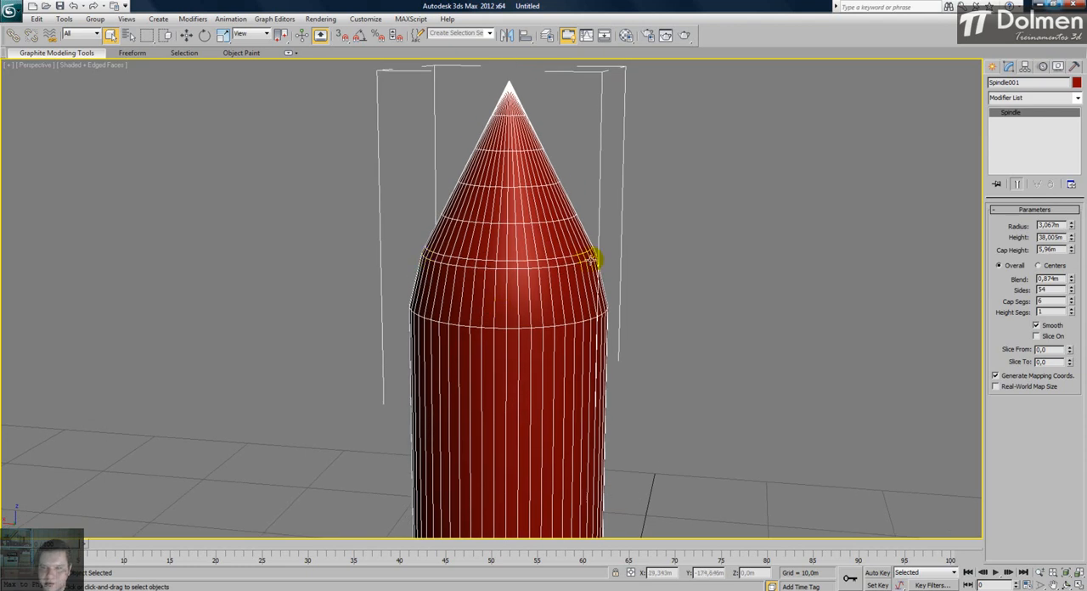
- Raise the spindle's cap segments to 14
left_click(1072, 299)
left_click(1072, 299)
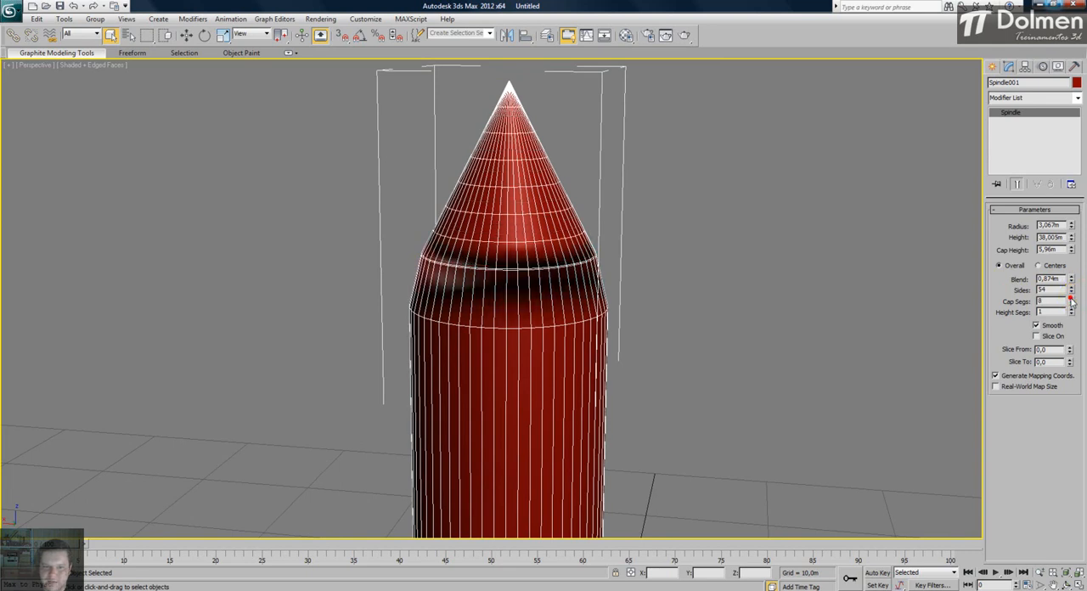
left_click(1071, 298)
left_click(1071, 299)
left_click(1071, 299)
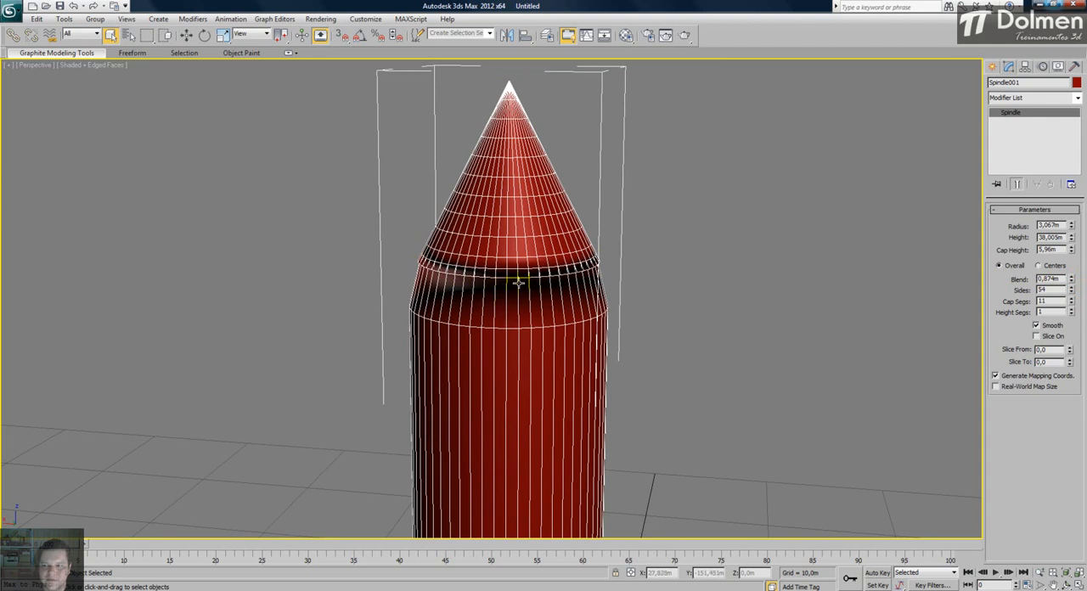
left_click(1072, 299)
left_click(1072, 299)
left_click(1072, 300)
left_click(1072, 299)
- Set the spindle's blend to 0,274 m and height segments to 28, and turn off smoothing
left_click_drag(1071, 281, 1061, 158)
middle_click_drag(455, 160, 454, 140)
scroll(455, 140, "down", 5)
middle_click_drag(524, 290, 502, 145)
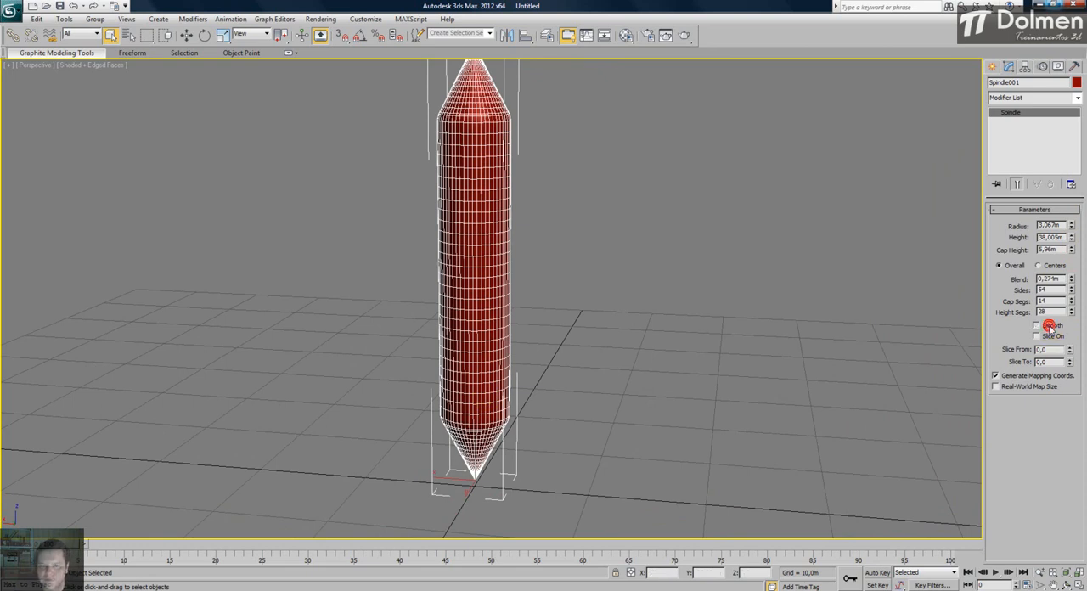
- Hide the edge display in the Perspective view and inspect the unsmoothed surface of the spindle
key("F4")
scroll(476, 161, "up", 7)
middle_click_drag(484, 168, 520, 533)
scroll(476, 264, "down", 10)
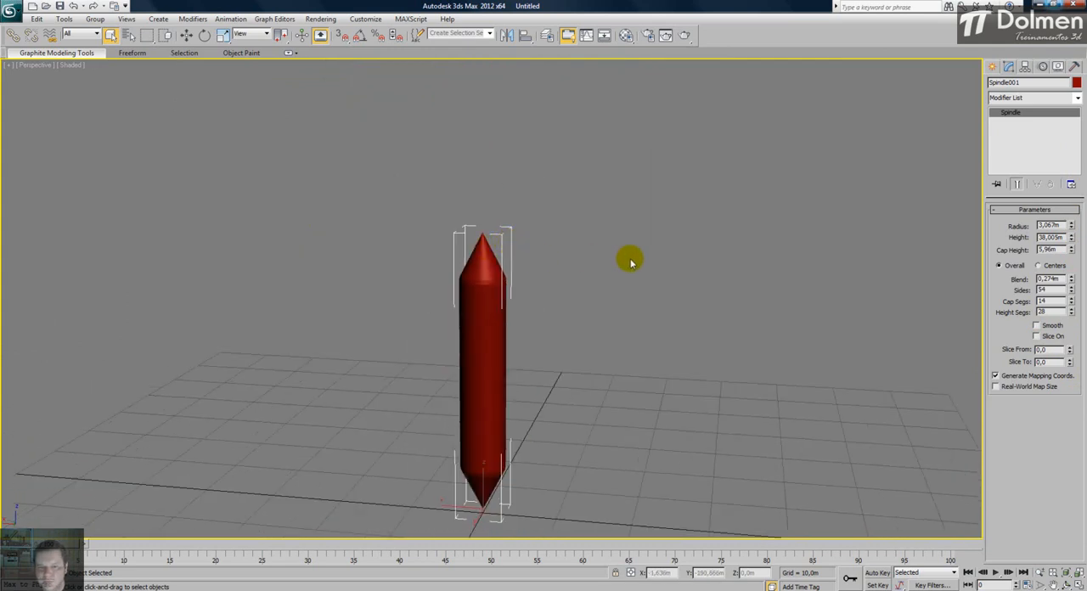
scroll(519, 309, "up", 3)
middle_click_drag(519, 308, 526, 206)
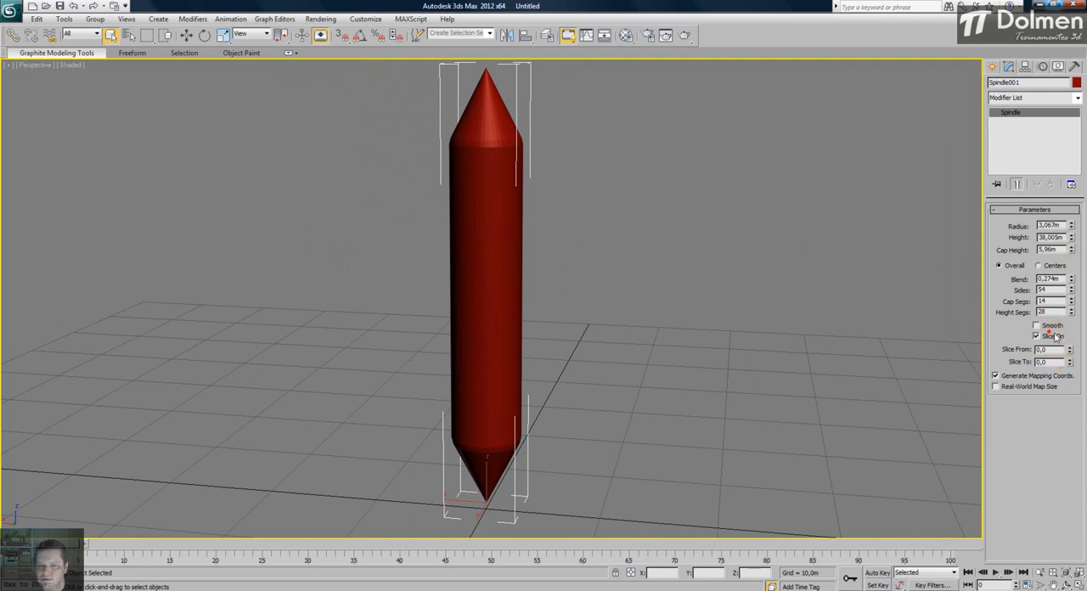
- Enable slicing on the spindle, set the slice start to 252,5 degrees, and view the cut faces
left_click_drag(1071, 352, 1018, 236)
middle_click_drag(509, 233, 512, 303, "alt")
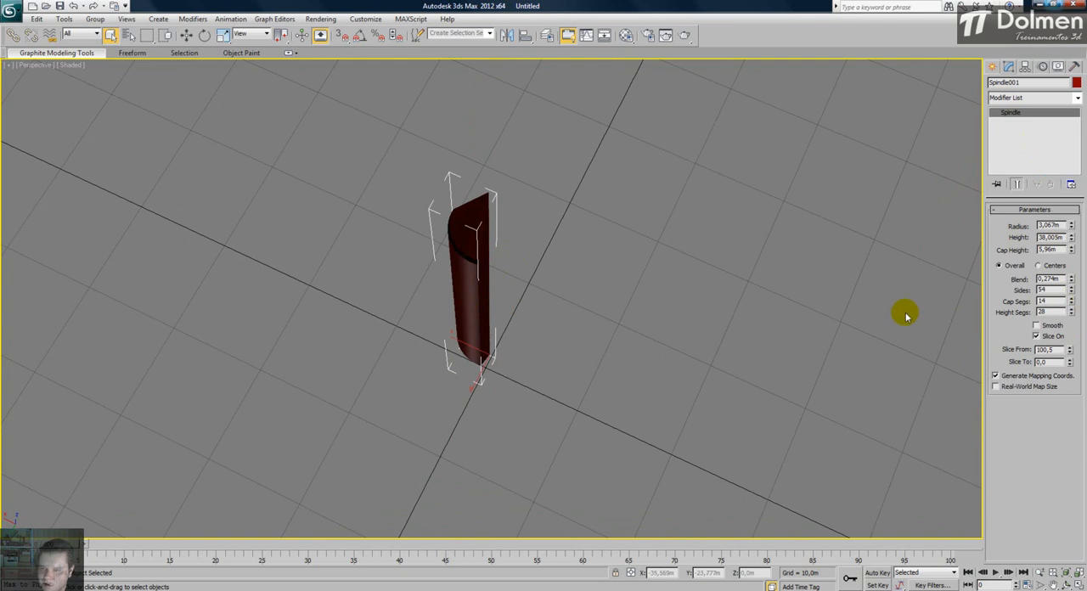
left_click_drag(1070, 353, 1058, 173)
middle_click_drag(774, 236, 264, 240, "alt")
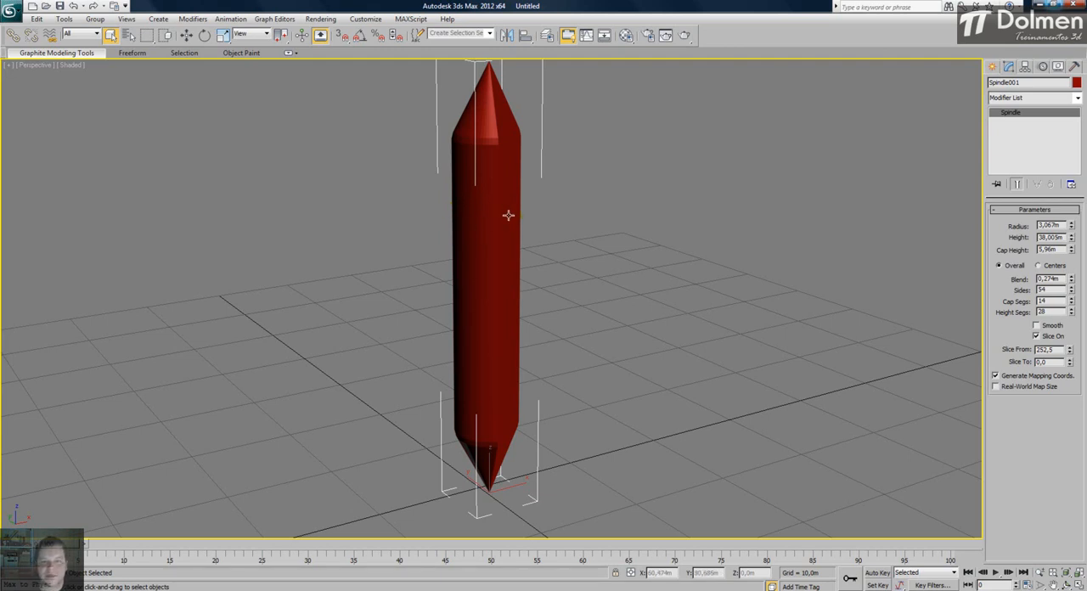
middle_click_drag(445, 172, 301, 220, "alt")
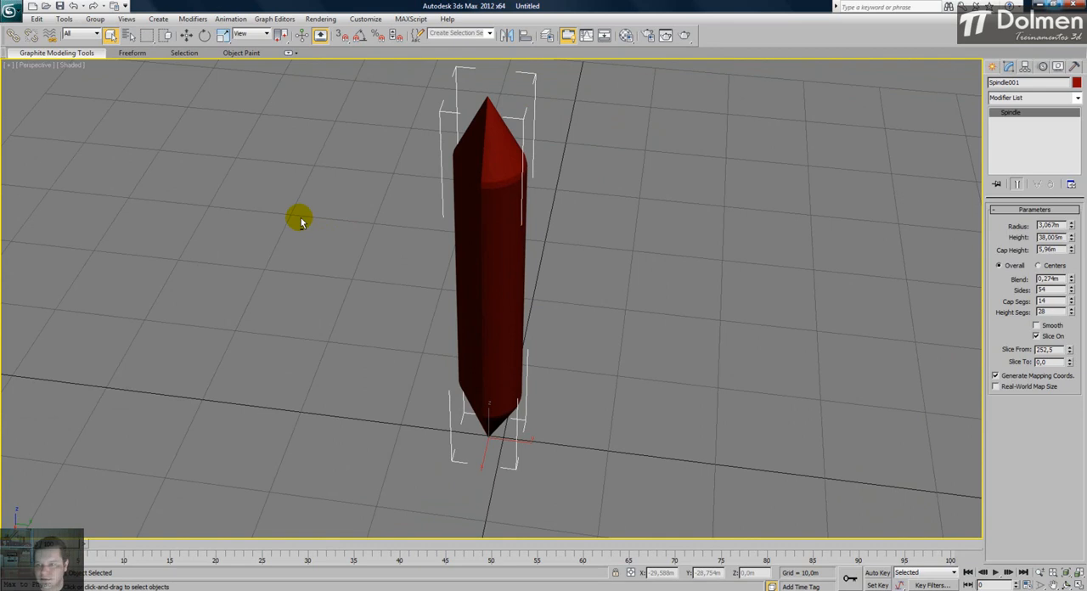
middle_click_drag(325, 216, 375, 229, "alt")
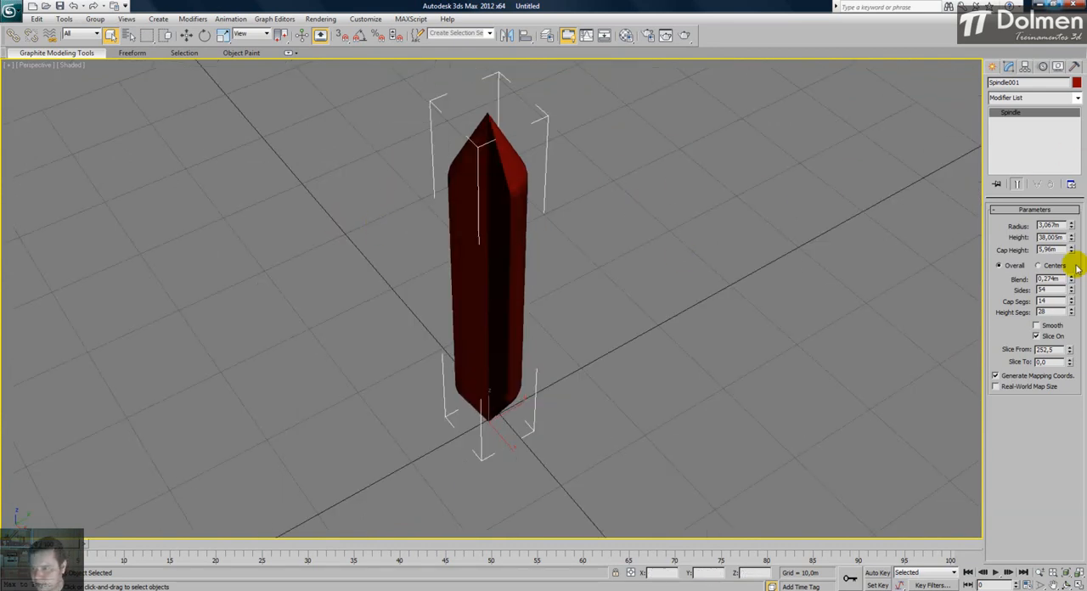
- Set the spindle's height segments to 29 and its slice end to -7 degrees, and view the cut
mouse_move(1071, 310)
left_mouse_down()
mouse_move(1073, 289)
mouse_move(1056, 315)
left_mouse_up()
left_click_drag(1070, 364, 1069, 367)
middle_click_drag(676, 267, 704, 239, "alt")
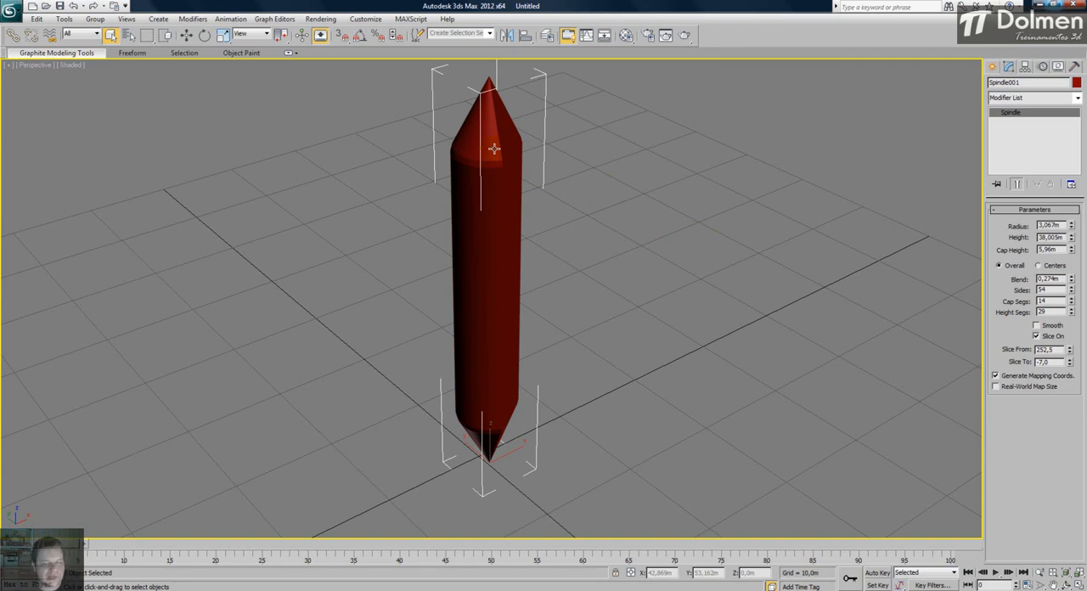
- Delete the spindle and reset the view of the empty scene
left_click(613, 173)
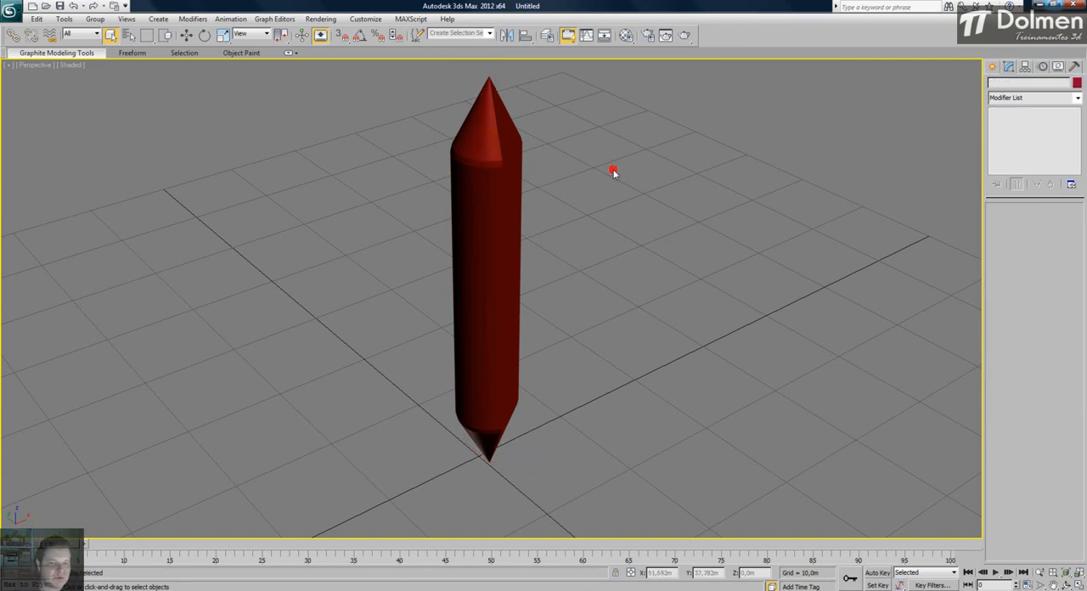
left_click(484, 181)
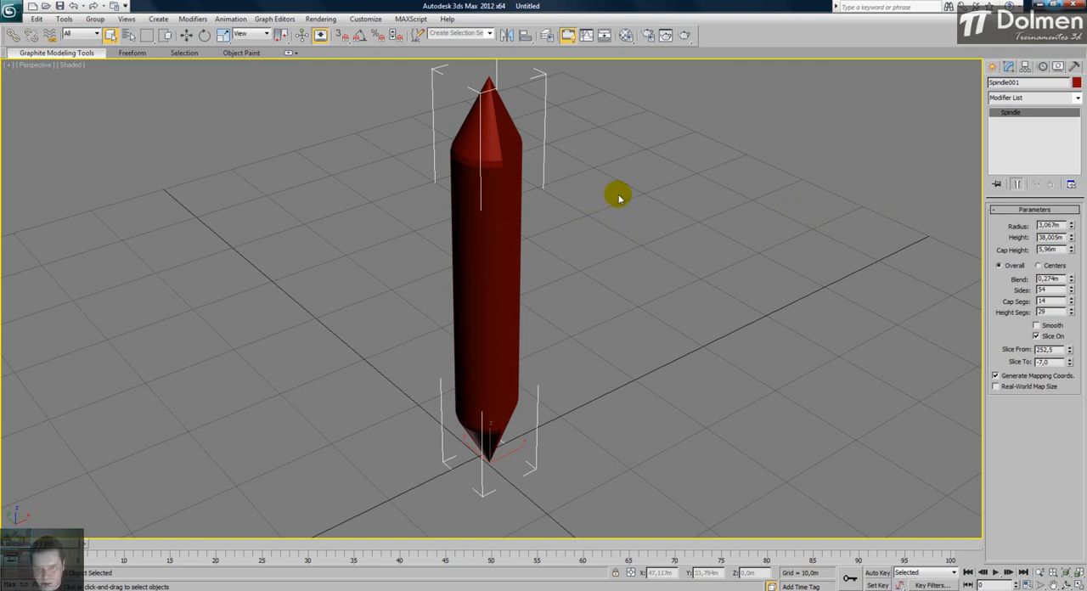
key("Delete")
key("z")
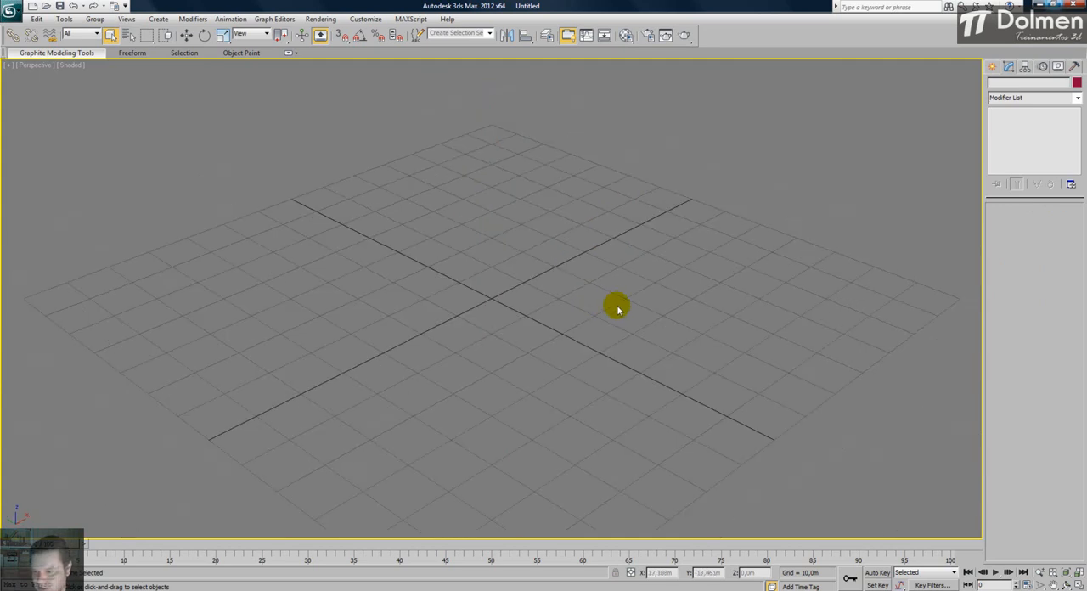
- Draw a five-sided gengon at the origin in the Top view, about 18,6 m in radius, 39 m high, with a 3,7 m fillet
left_click(1076, 580)
left_click(281, 186)
left_click(992, 67)
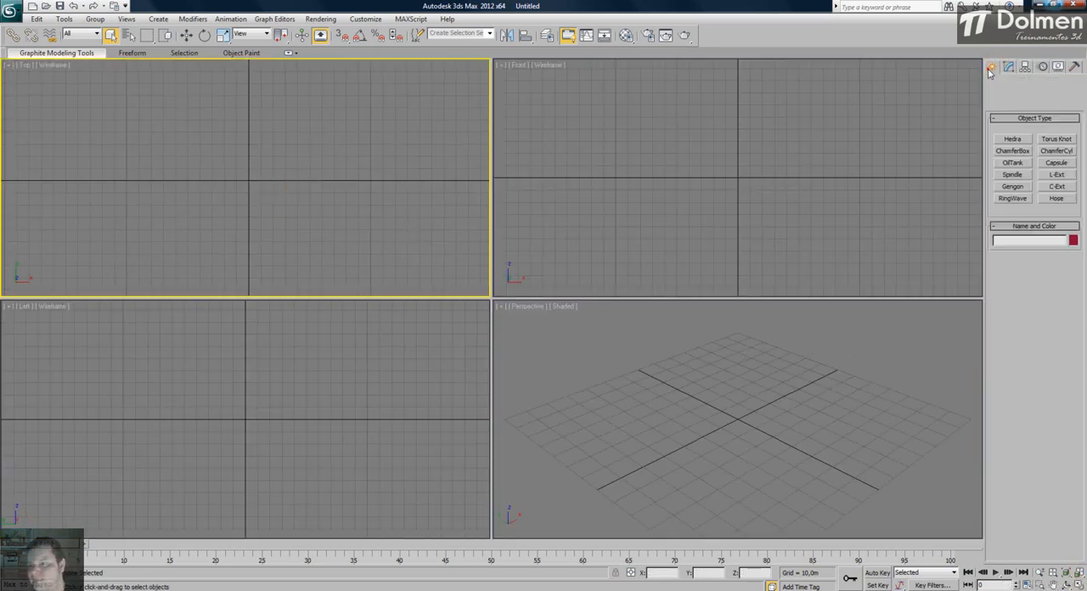
left_click(1013, 186)
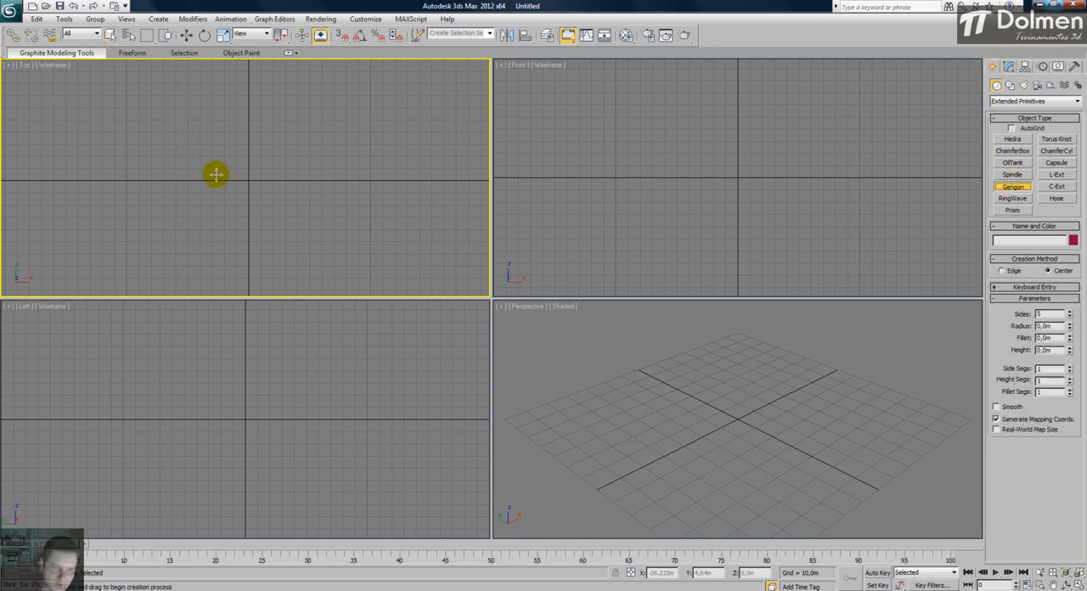
mouse_move(248, 179)
left_mouse_down()
mouse_move(252, 146)
mouse_move(250, 161)
left_mouse_up()
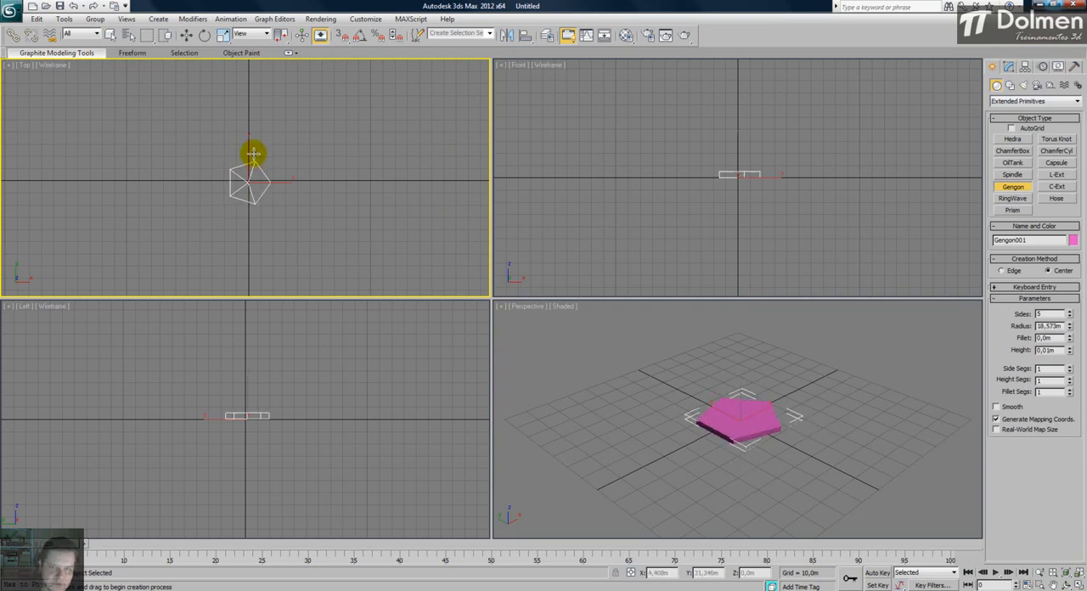
left_click(256, 113)
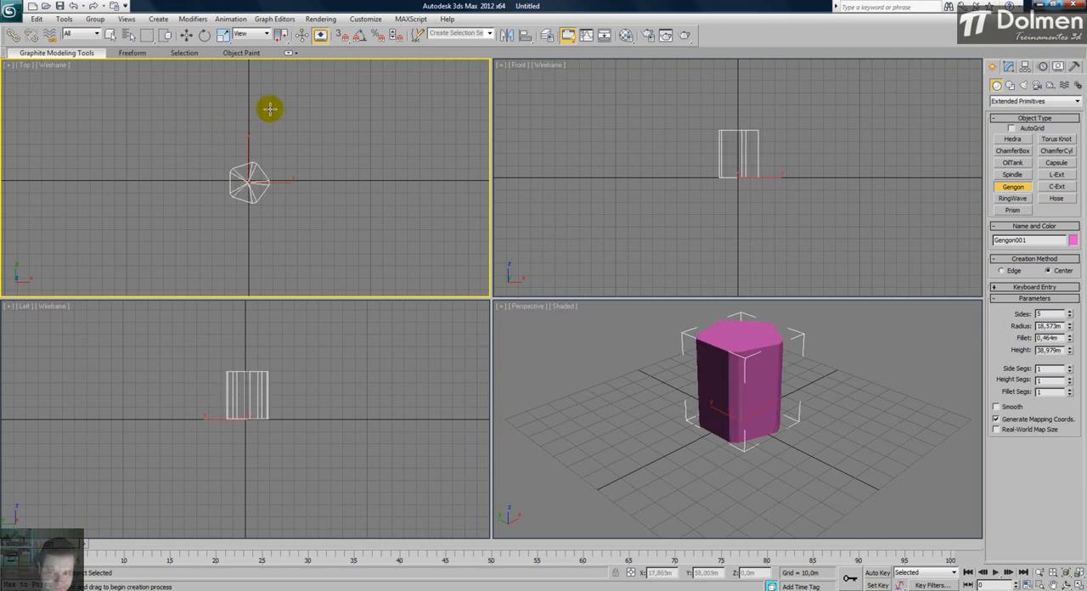
- Maximize the Perspective view and set the gengon's sides to 147 and its fillet to 0,396 m
right_click(835, 408)
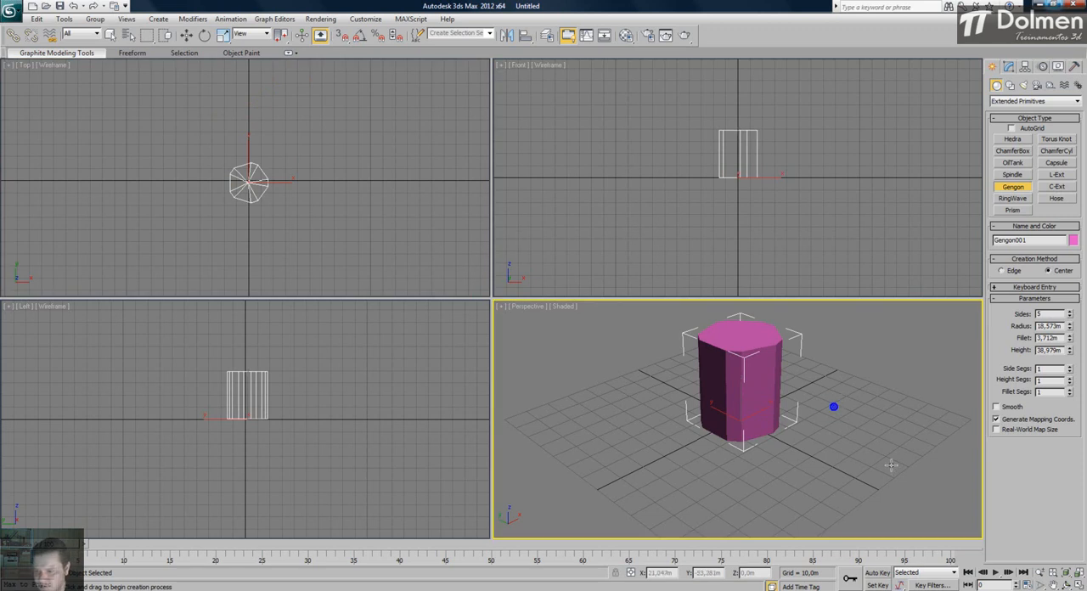
left_click(1075, 578)
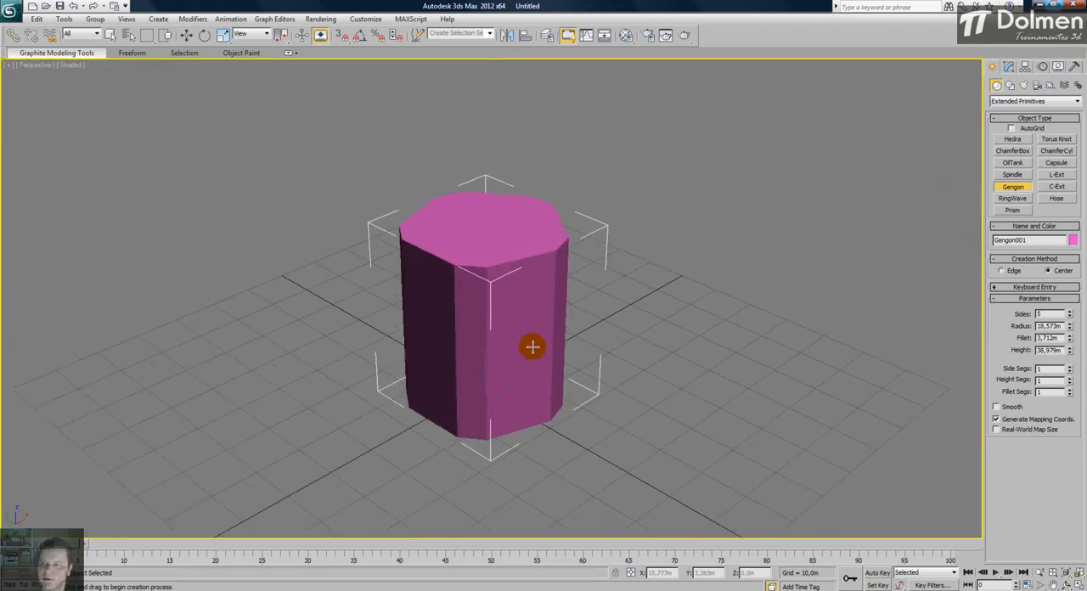
left_click(1008, 66)
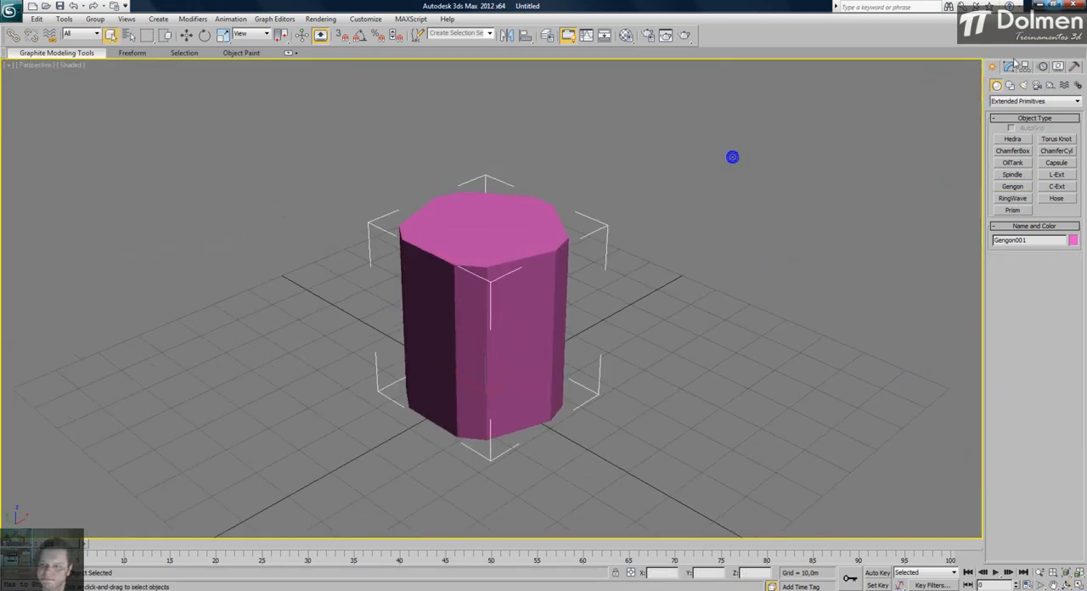
middle_click_drag(561, 300, 570, 323, "alt")
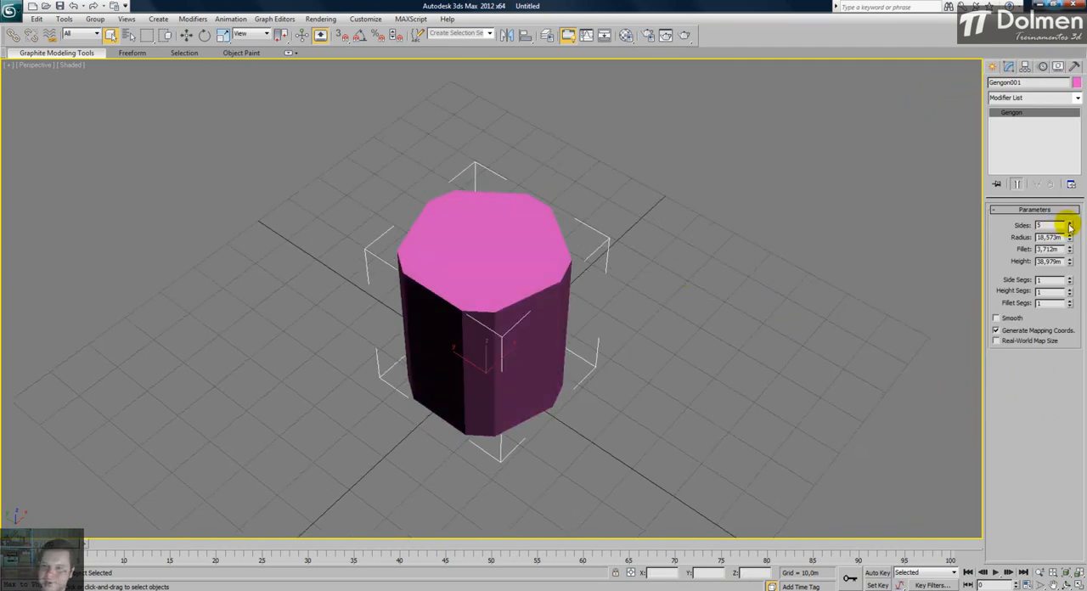
left_click_drag(1069, 224, 1070, 224)
left_click_drag(1070, 156, 1015, 563)
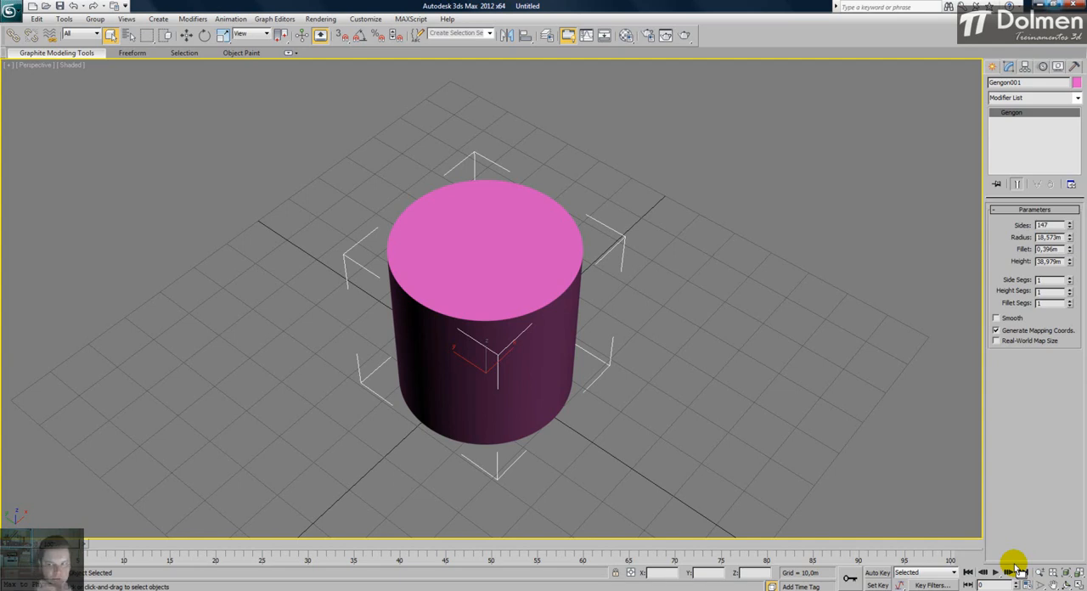
left_click(544, 274)
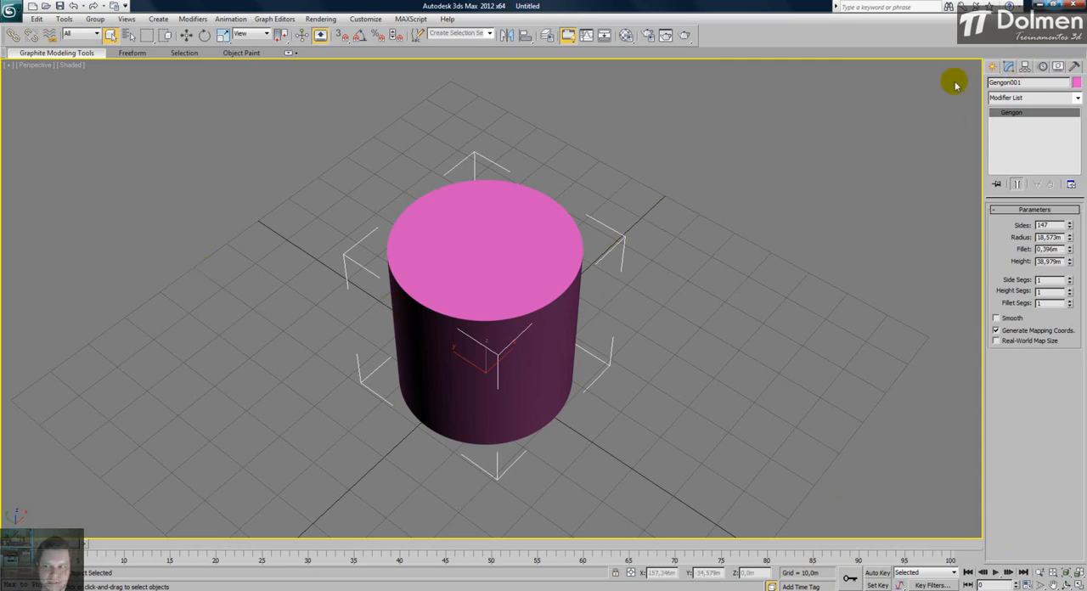
- Set the gengon to 13 sides with a radius of 24,888 m, a fillet of 1,593 m and a height of 69,383 m
left_click_drag(1070, 228, 1070, 276)
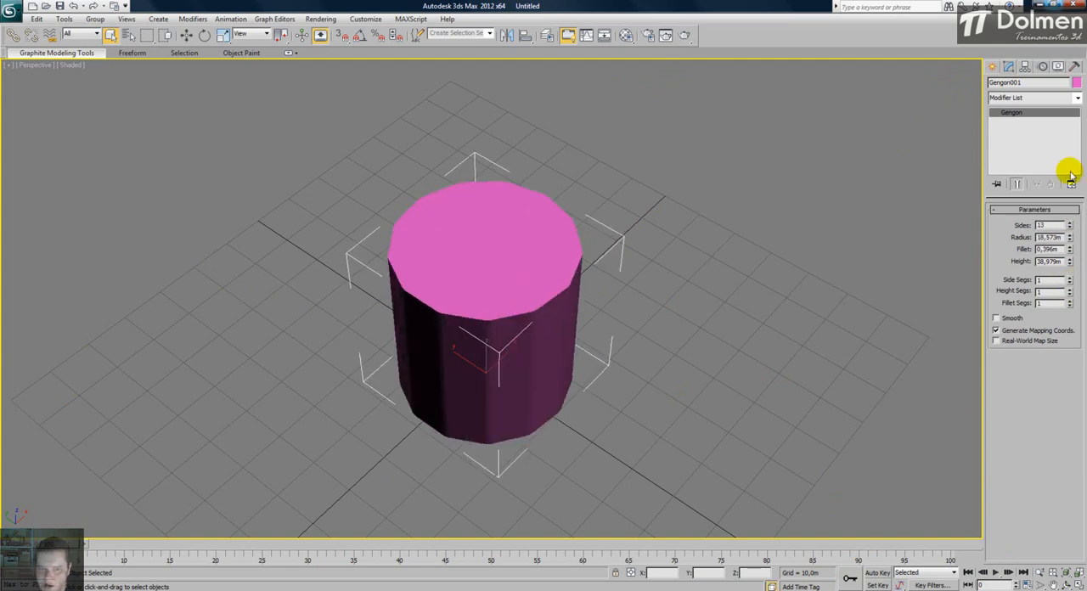
left_click_drag(1070, 237, 1075, 96)
middle_click_drag(547, 325, 552, 313, "alt")
left_click_drag(1070, 250, 1070, 217)
middle_click_drag(617, 287, 617, 334, "alt")
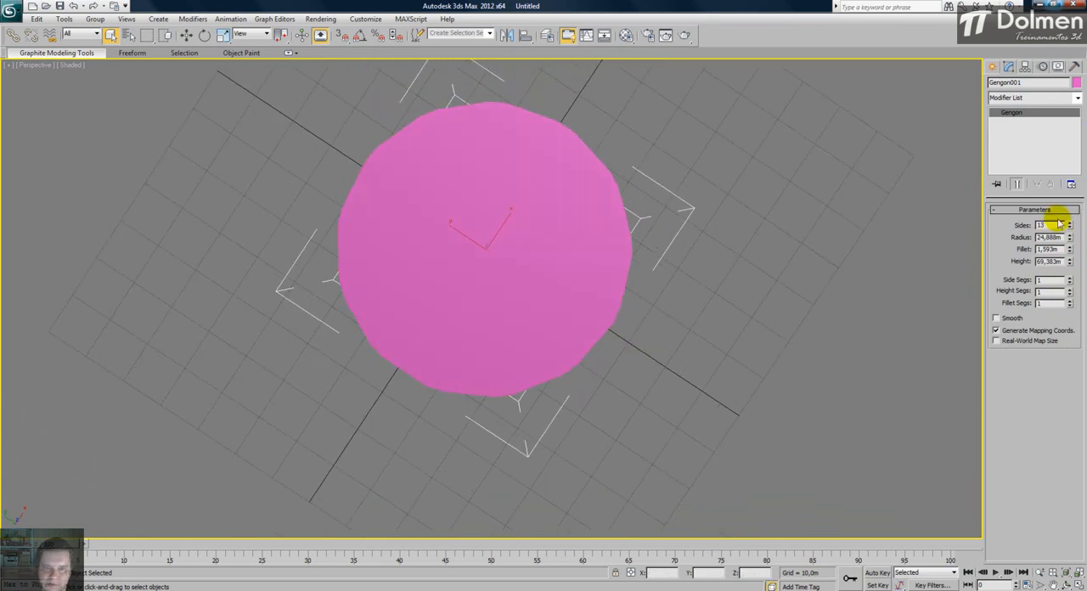
- Set the gengon's sides to 8 and fillet segments to 11, and view its rounded vertical corners
left_click_drag(1070, 225, 1064, 235)
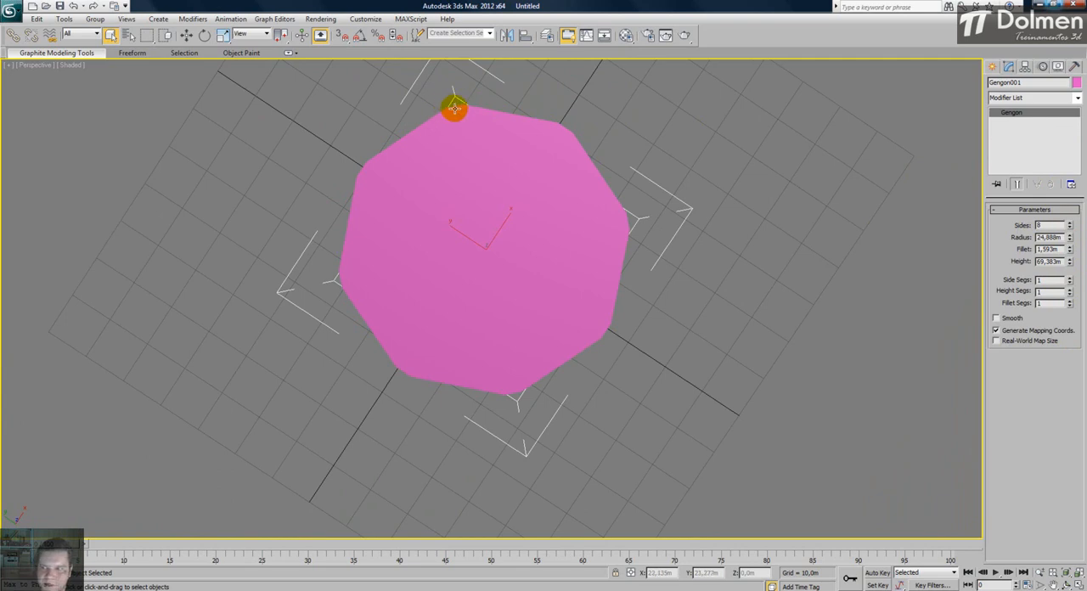
left_click(1070, 300)
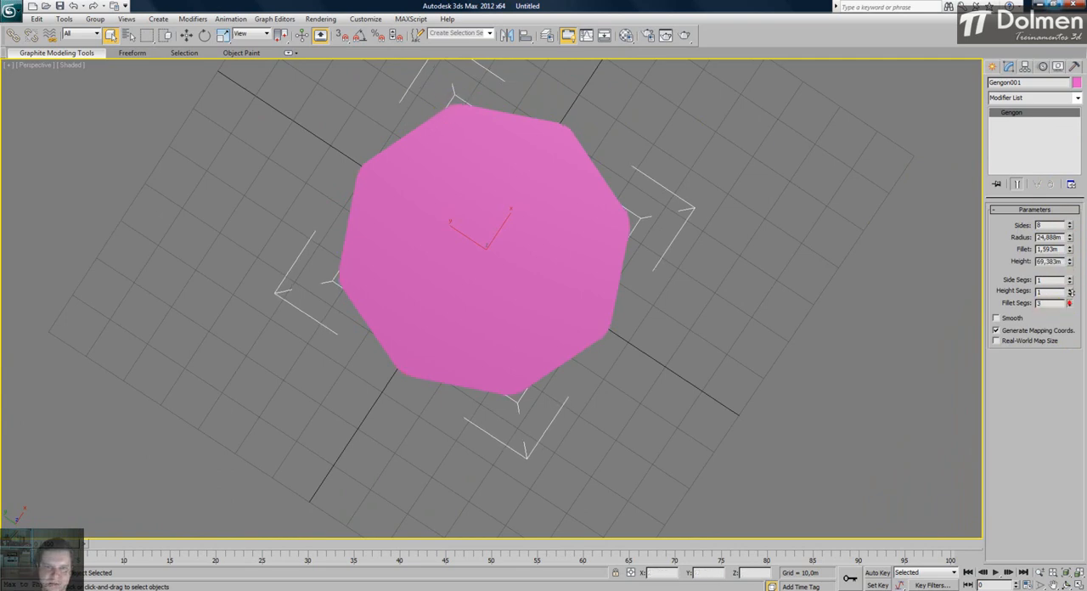
mouse_move(1077, 256)
left_mouse_down()
mouse_move(1079, 380)
mouse_move(1077, 249)
left_mouse_up()
middle_click_drag(581, 375, 575, 304, "alt")
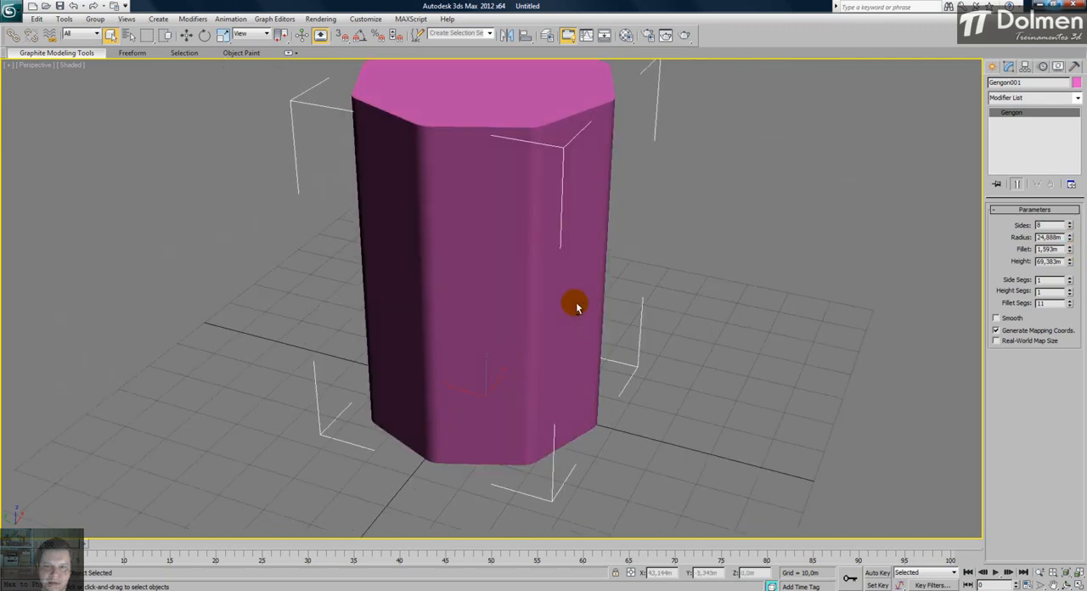
middle_click_drag(552, 221, 539, 173, "alt")
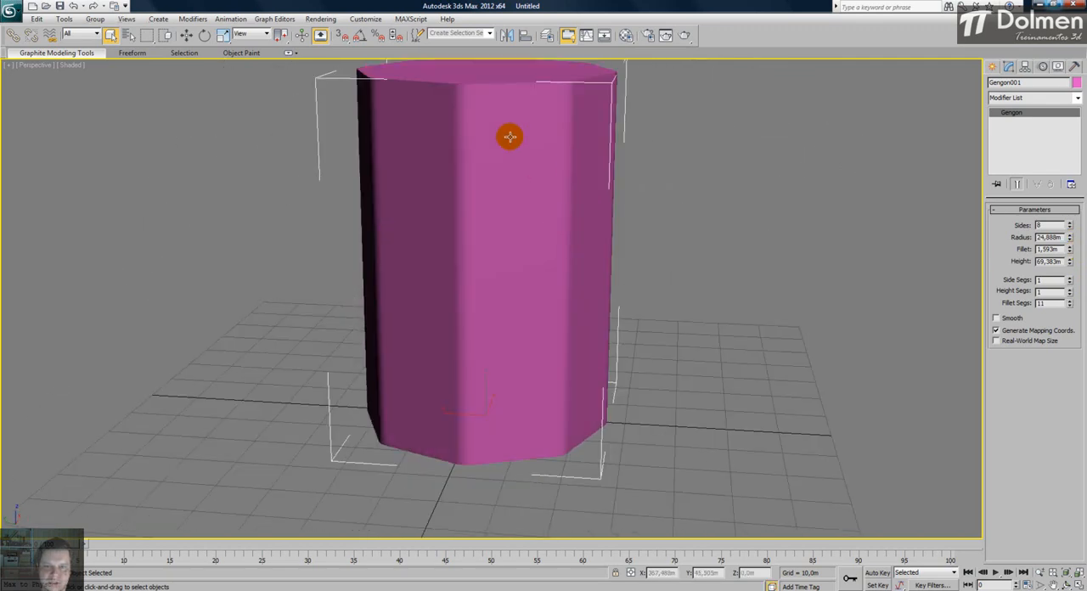
scroll(469, 177, "down", 3)
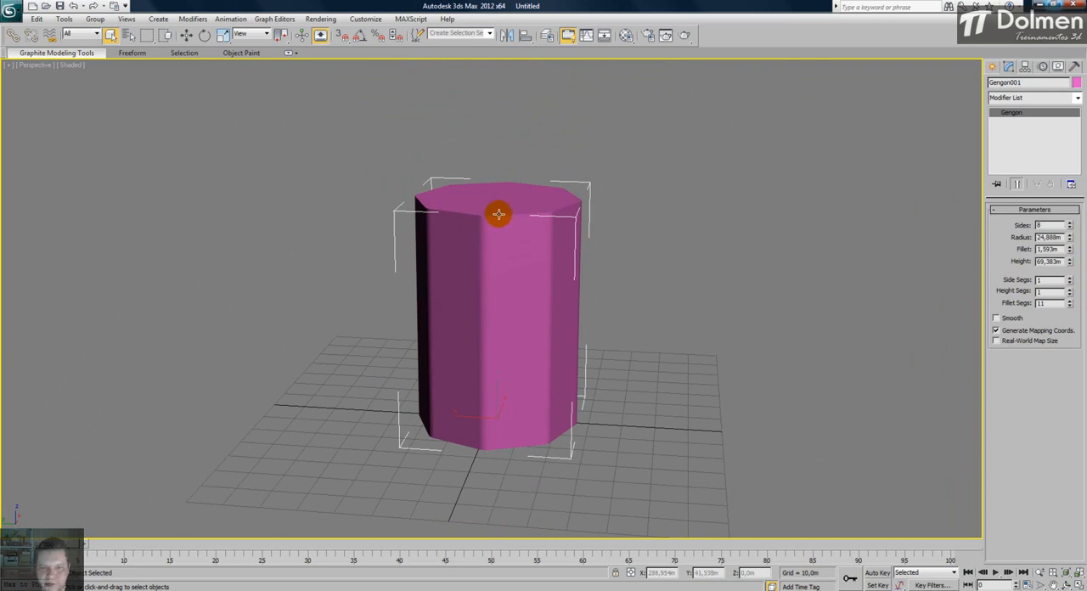
middle_click_drag(483, 231, 475, 270, "alt")
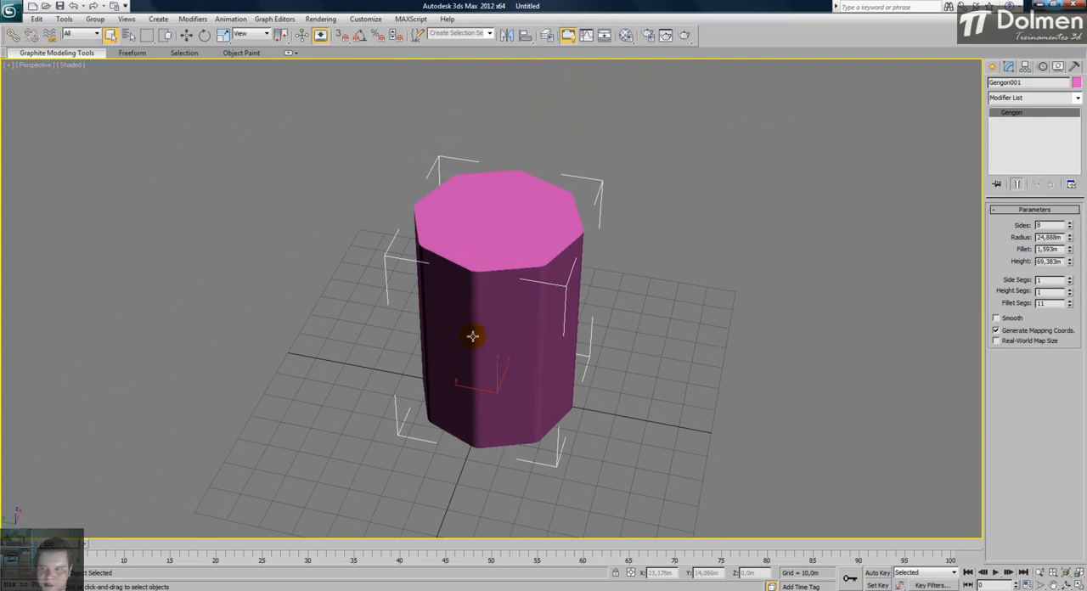
- Set the gengon's sides to 6, radius to 19,164 m, fillet to 2,724 m and height to 60,363 m, and inspect it with and without edges
left_click_drag(1070, 226, 1067, 262)
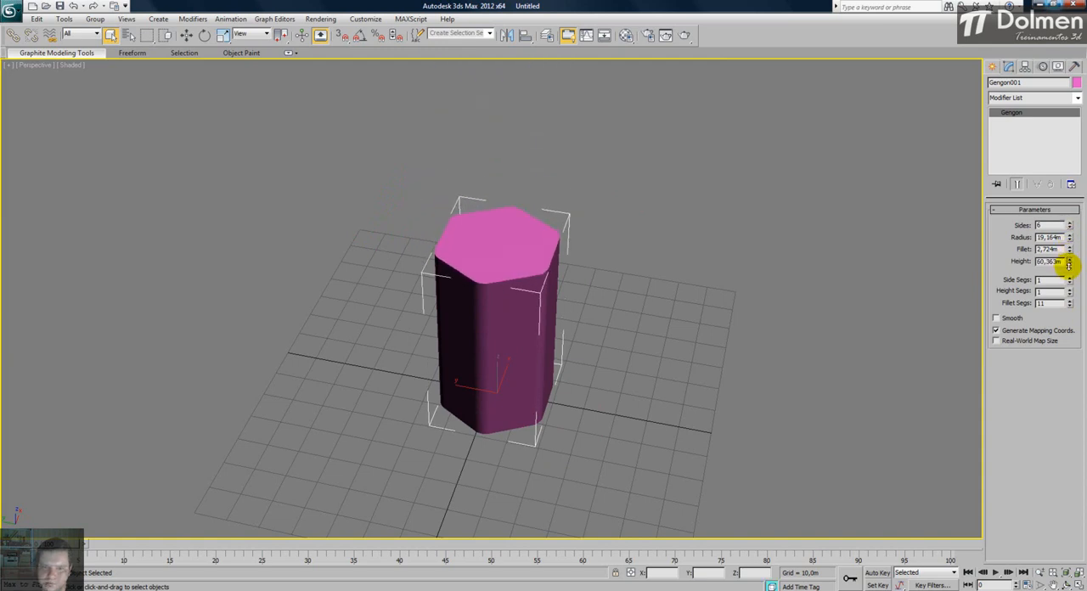
middle_click_drag(538, 295, 587, 281, "alt")
key("F4")
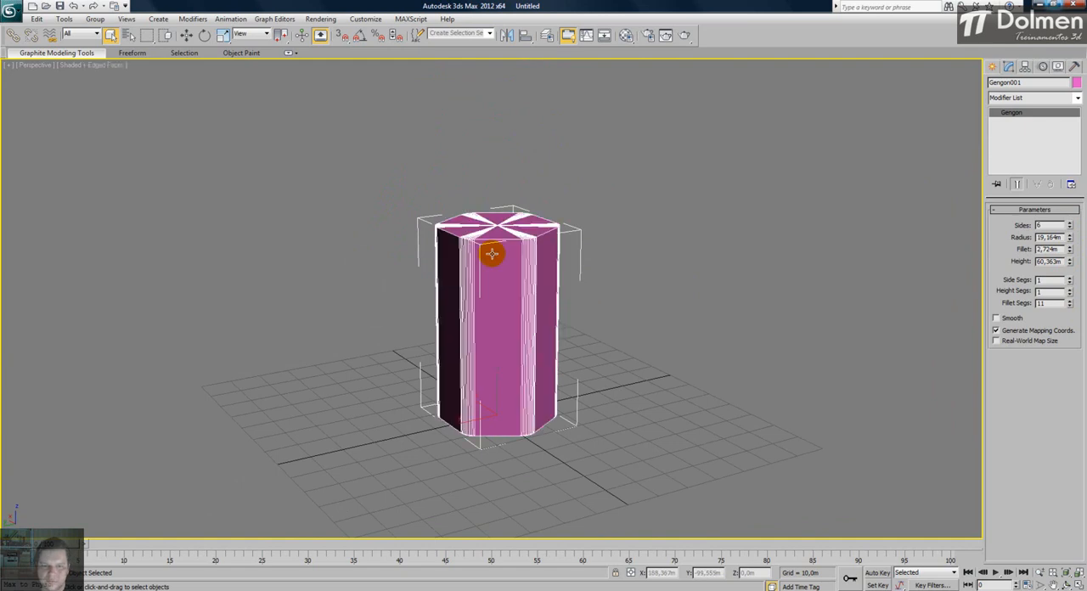
middle_click_drag(478, 243, 498, 289, "alt")
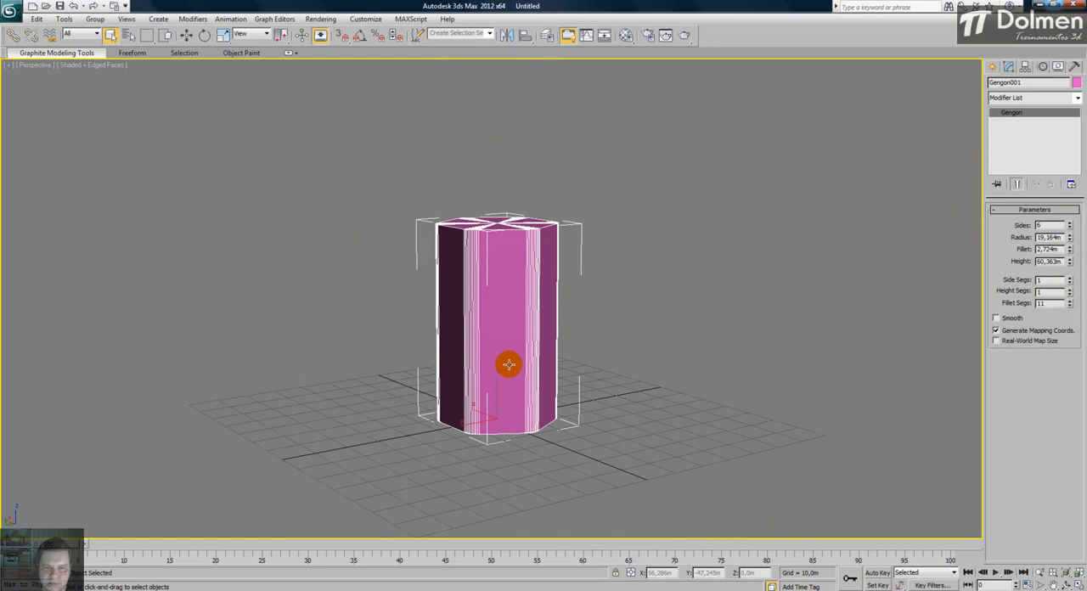
middle_click_drag(488, 274, 487, 306, "alt")
key("F4")
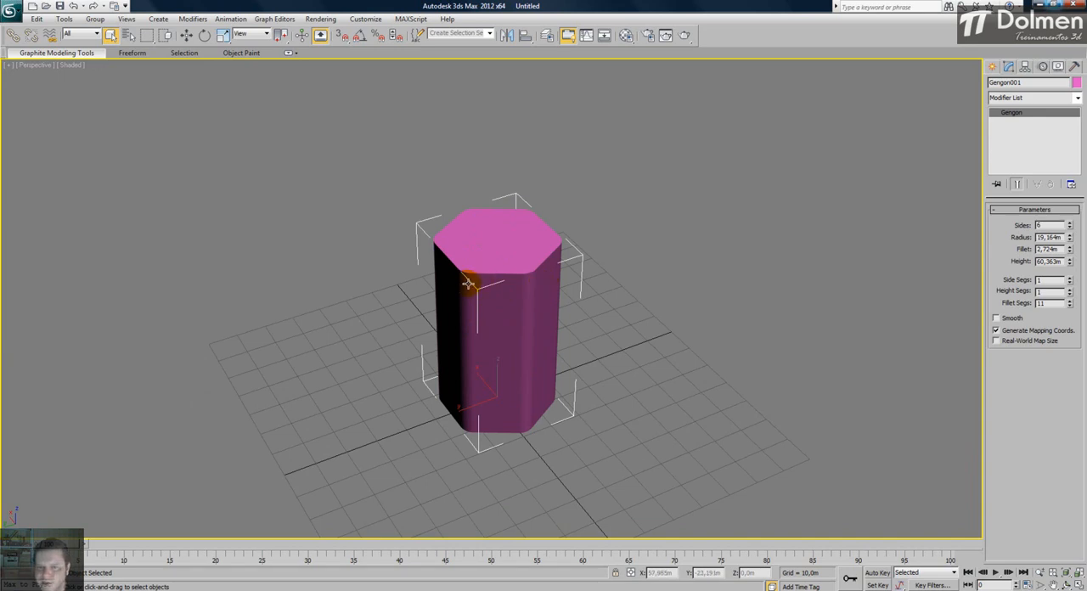
middle_click_drag(513, 270, 478, 292, "alt")
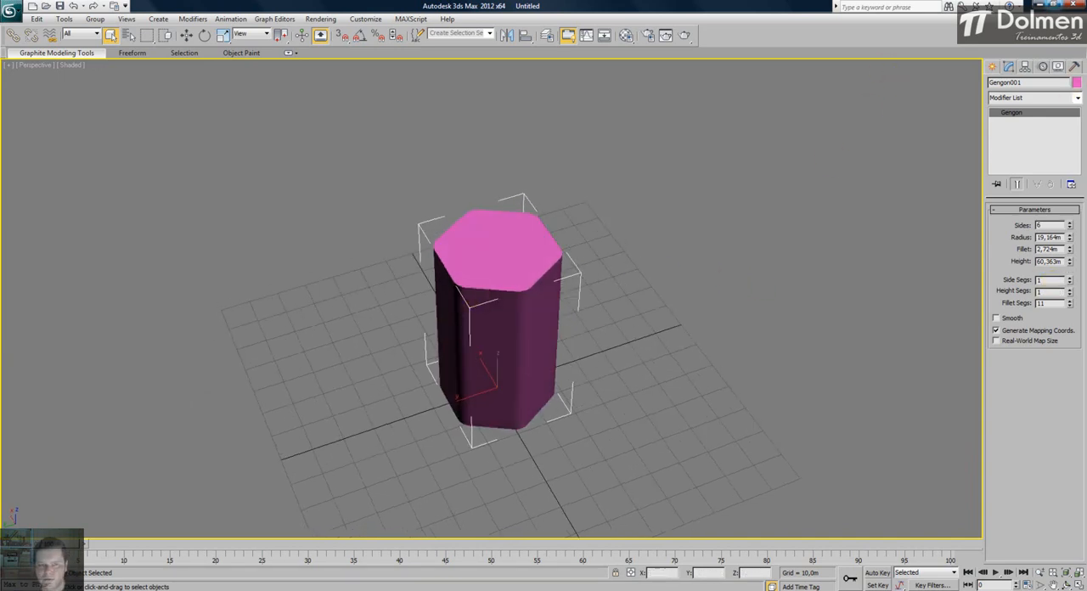
- Return to the four-view layout, delete the gengon and reset all the views
left_click(1078, 583)
key("Delete")
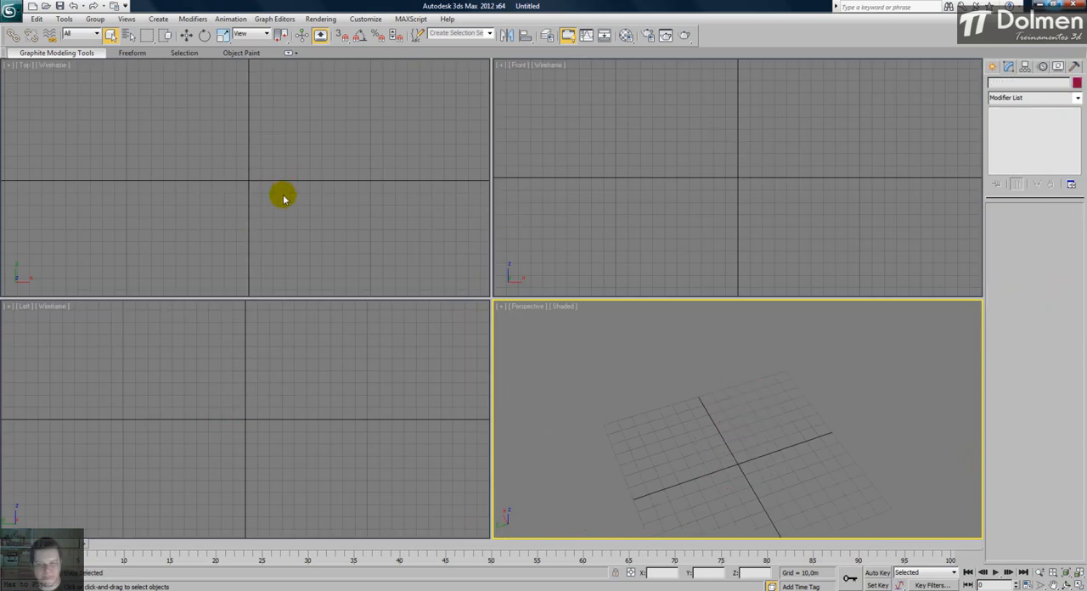
key("ctrl+shift+z")
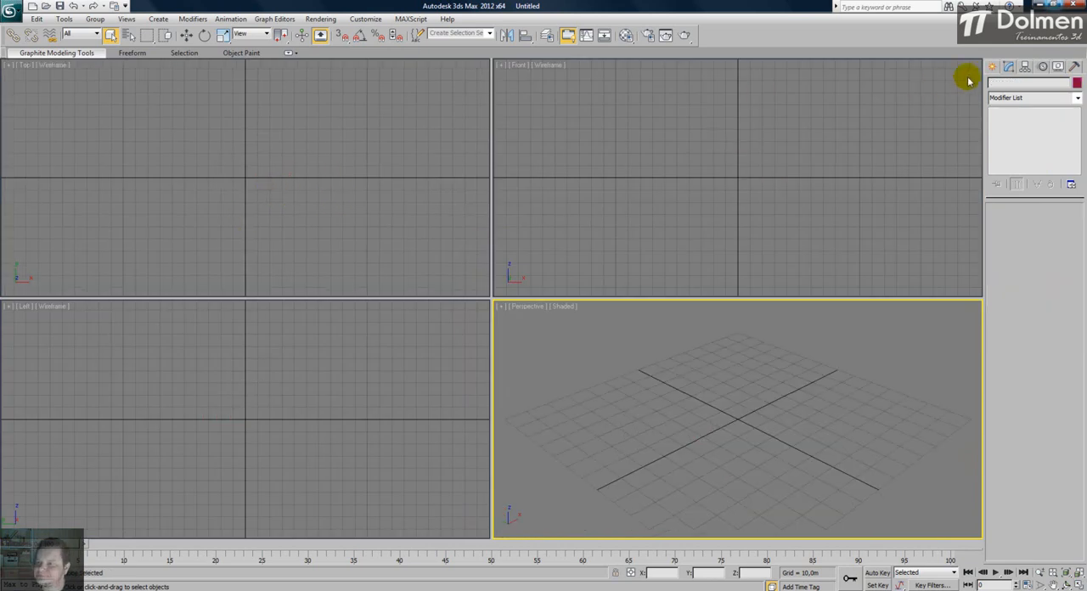
- Draw a RingWave at the origin in the Top view, about 54,2 m in radius with a ring width of about 21,4 m
left_click(993, 68)
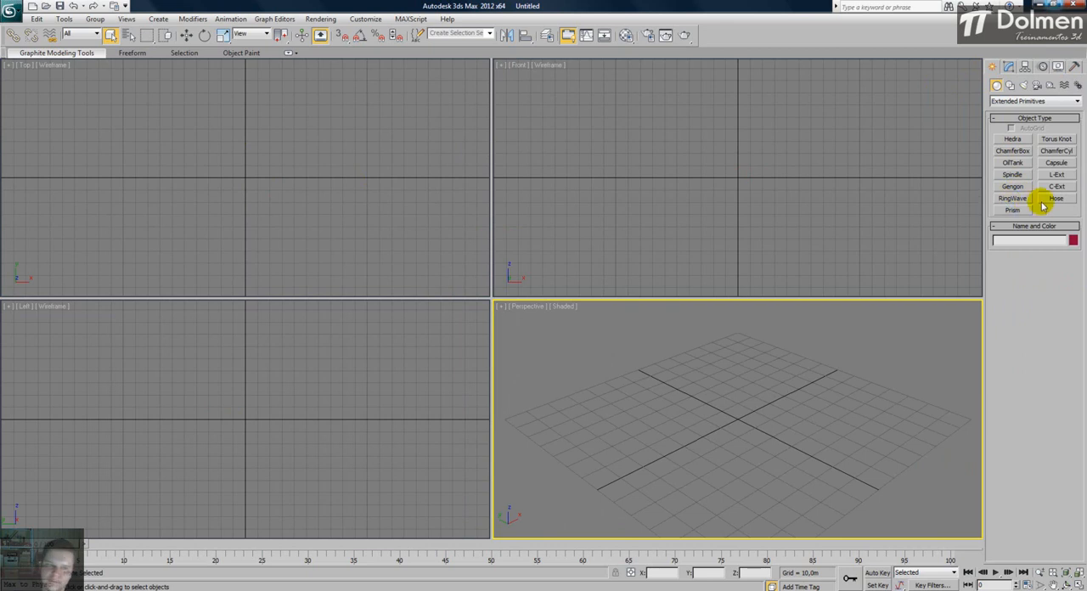
left_click(1013, 198)
left_click_drag(245, 178, 253, 112)
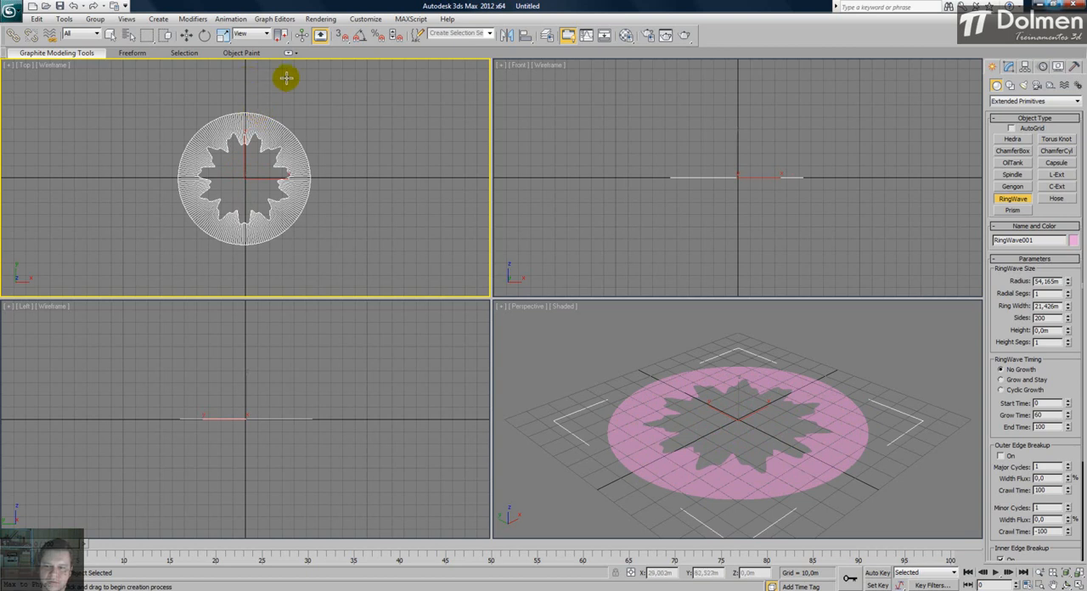
- Maximize the Perspective view, set the RingWave's radius to 46,582 m and show its edges
right_click(673, 348)
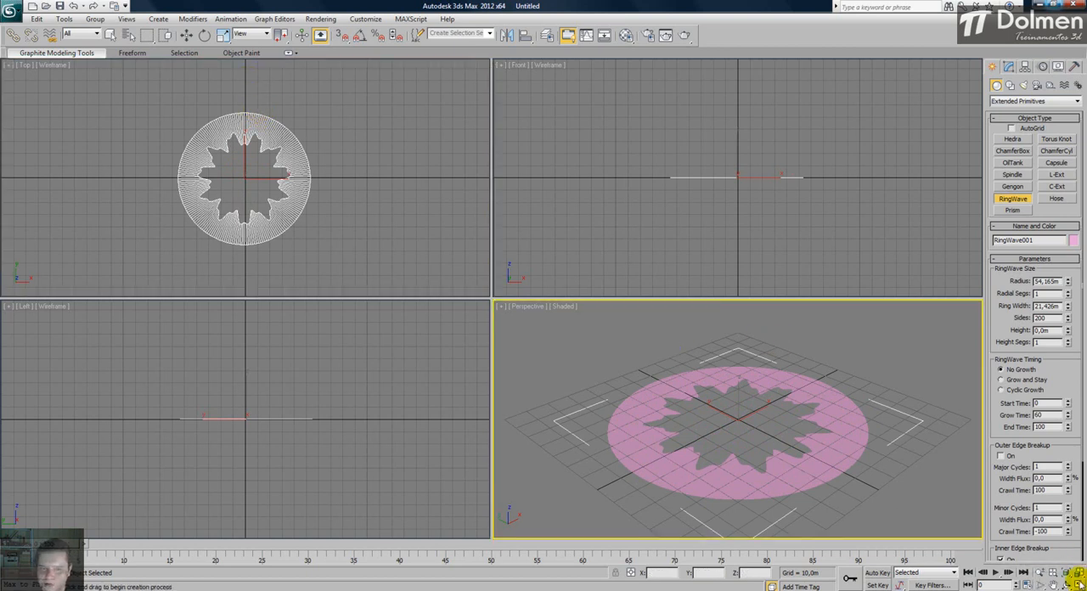
key("alt+w")
middle_click_drag(562, 253, 507, 296)
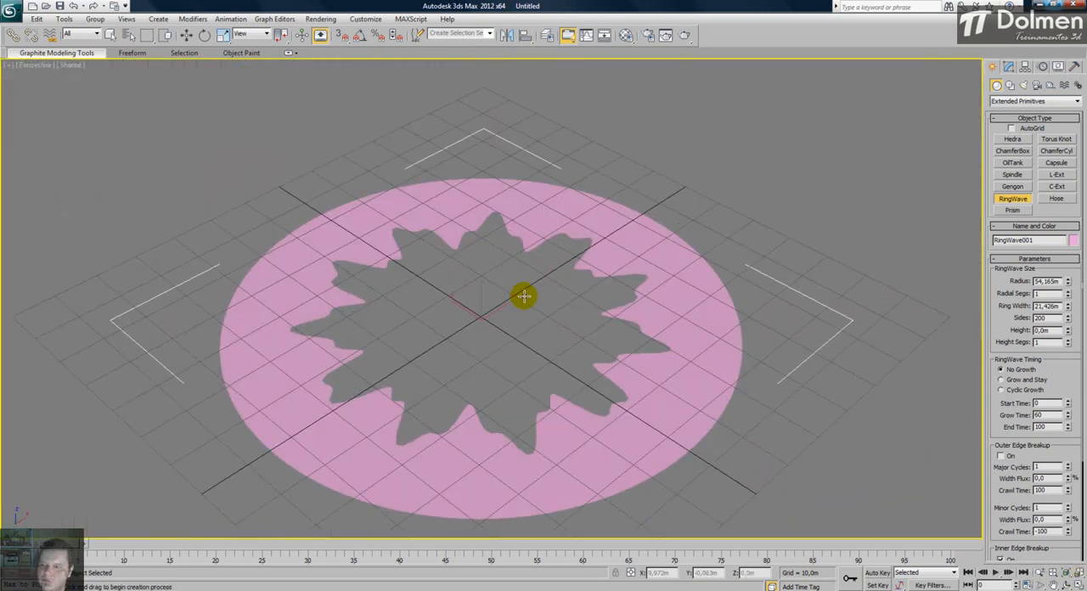
middle_click_drag(638, 318, 608, 297)
mouse_move(1069, 281)
left_mouse_down()
mouse_move(1061, 303)
mouse_move(1071, 235)
mouse_move(1062, 290)
left_mouse_up()
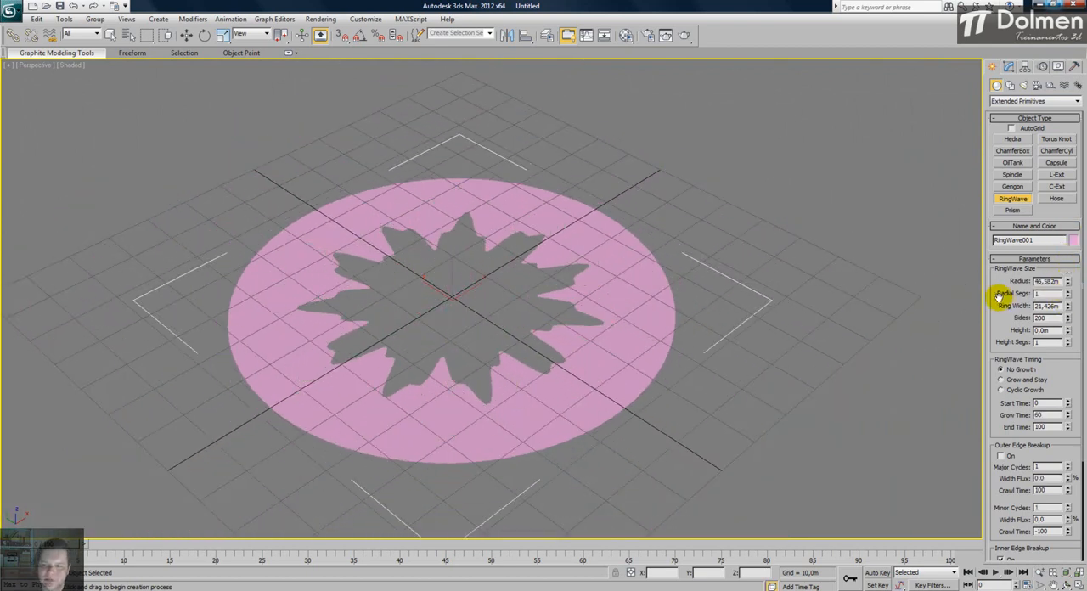
key("F4")
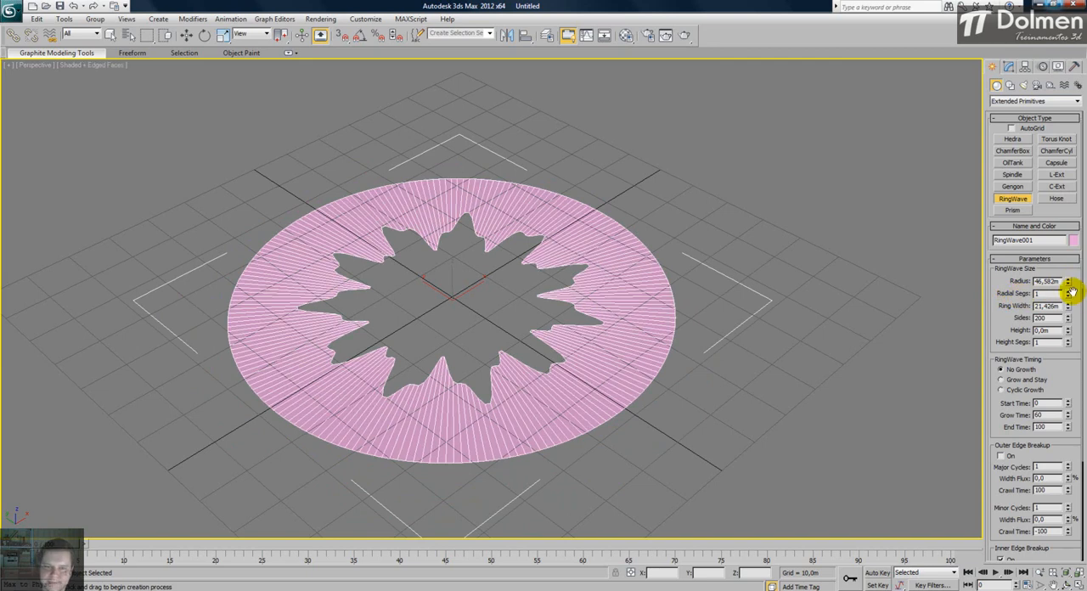
- Set the RingWave's radial segments to 7 and ring width to 19,37 m, and try reducing its sides to 3
left_click(1069, 291)
left_click(1069, 291)
left_click(1068, 291)
left_click(1069, 292)
left_click(1068, 292)
left_click(1069, 292)
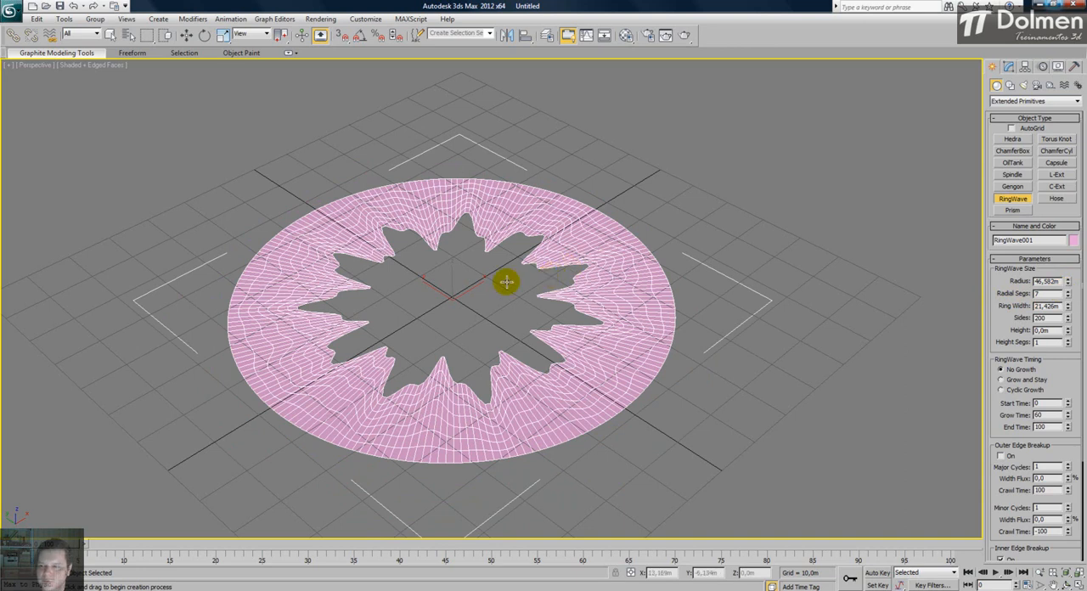
left_click_drag(1069, 307, 1071, 377)
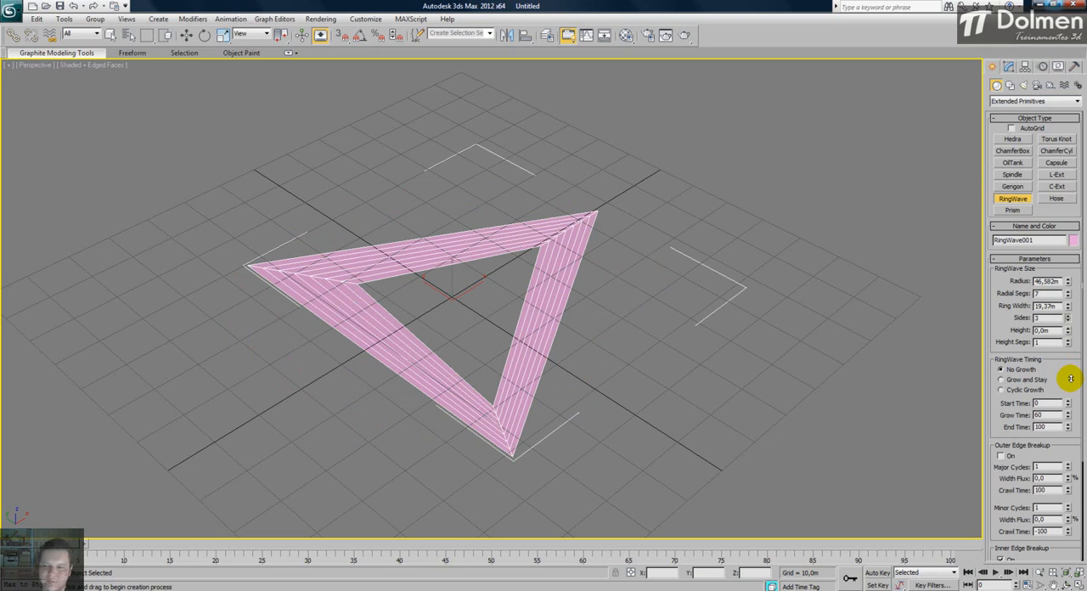
- Set the RingWave's sides to 184, height to 1,18 m and height segments to 6, finish creating it and open its modify parameters
left_click_drag(1071, 377, 1068, 168)
mouse_move(1076, 268)
left_mouse_down()
mouse_move(1069, 306)
mouse_move(1068, 221)
mouse_move(1068, 400)
mouse_move(1063, 210)
mouse_move(1051, 303)
mouse_move(962, 313)
mouse_move(872, 127)
mouse_move(837, 495)
mouse_move(835, 115)
mouse_move(835, 263)
left_mouse_up()
middle_click_drag(658, 347, 657, 353, "alt")
left_click_drag(1068, 342, 1068, 340)
middle_click_drag(716, 432, 606, 384, "alt")
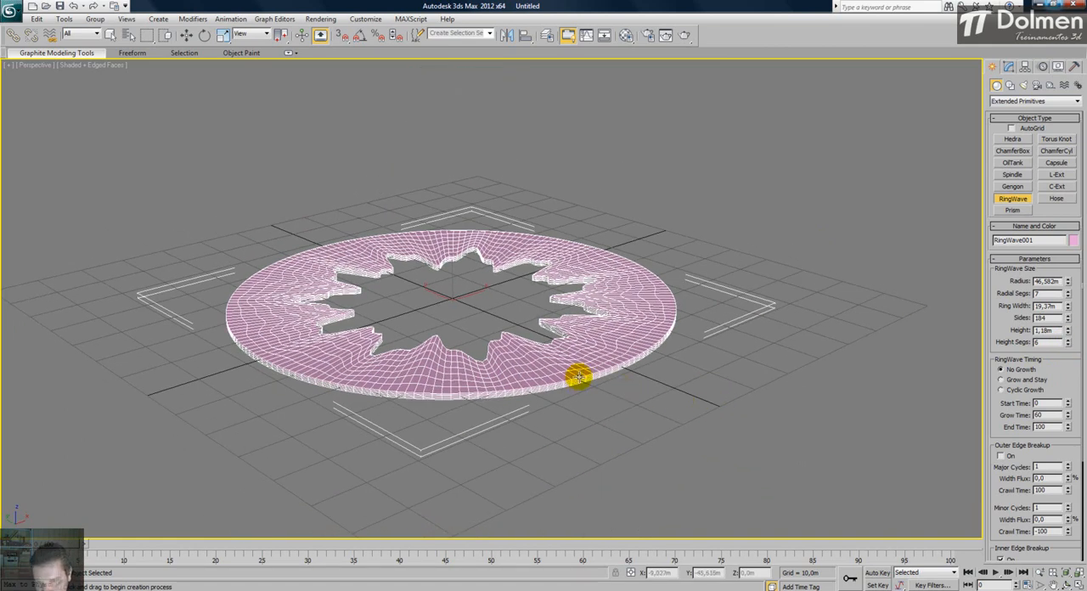
middle_click_drag(650, 320, 660, 339, "alt")
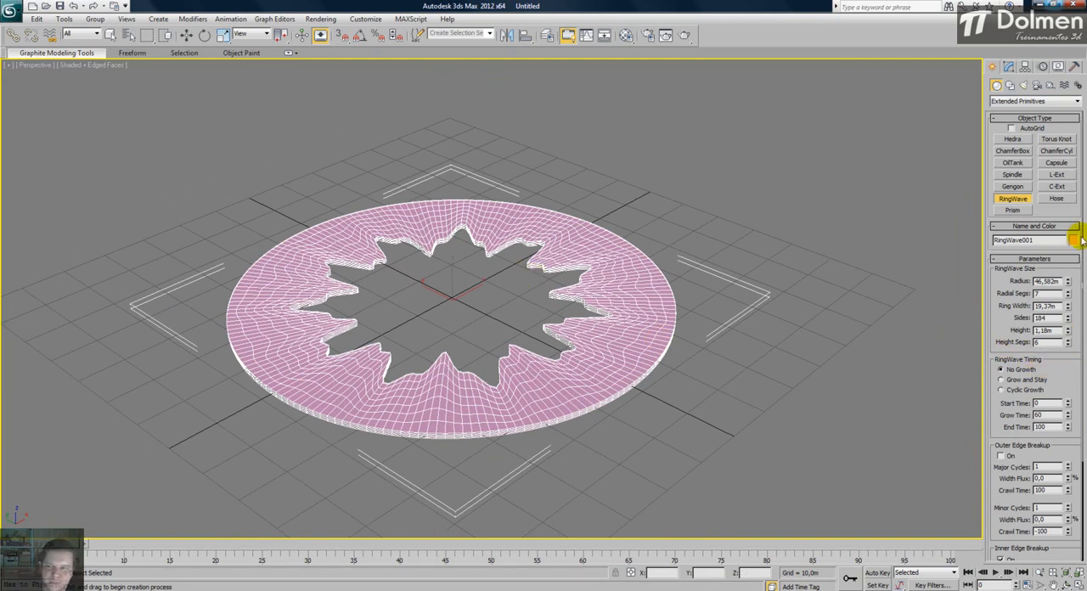
right_click(787, 250)
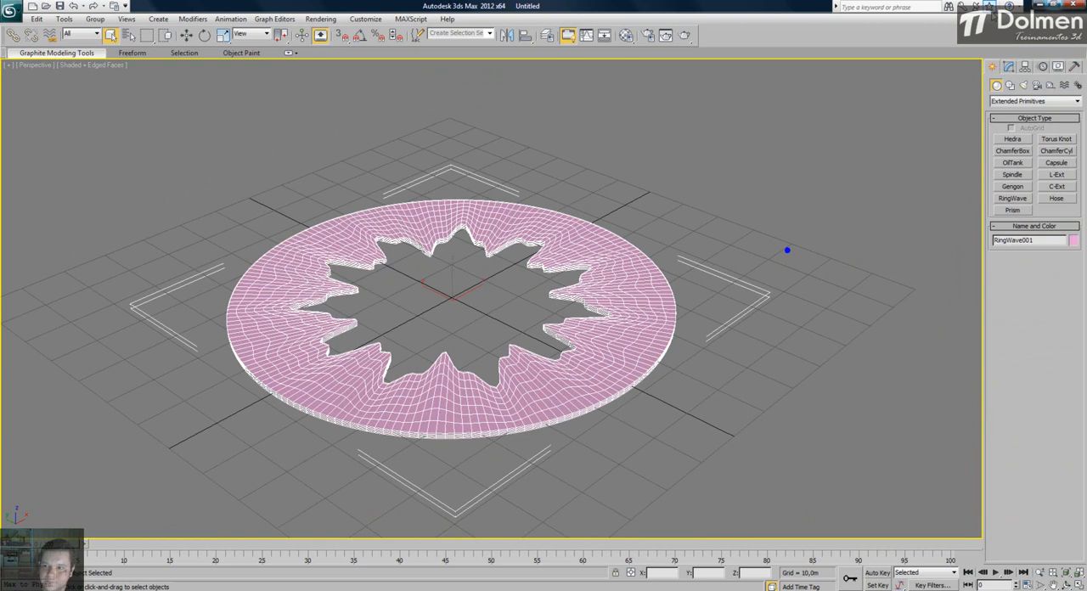
left_click(1007, 68)
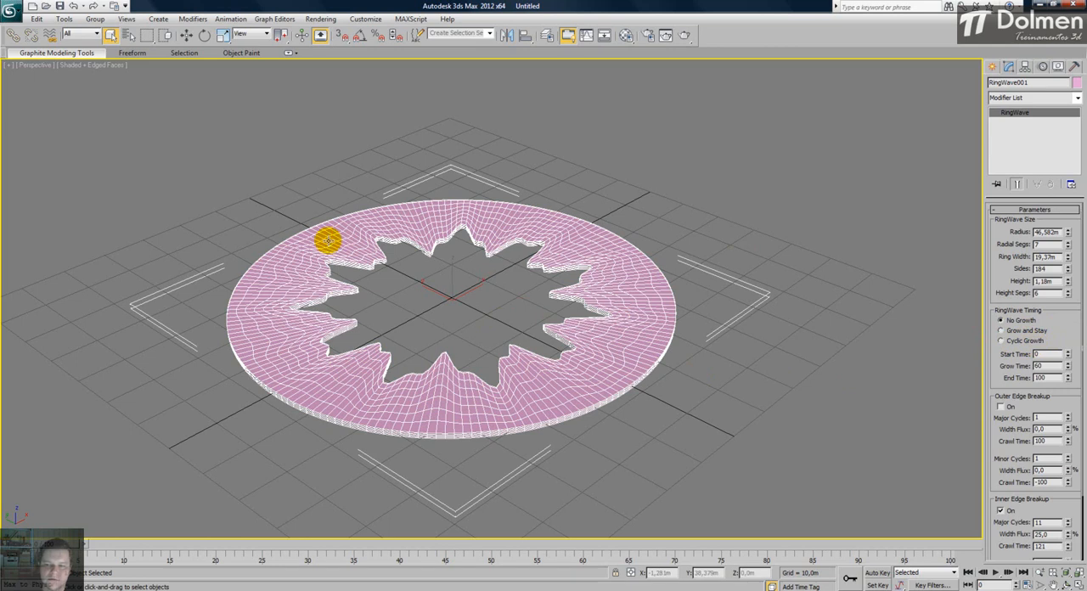
- Try Grow and Stay timing on the RingWave, play and scrub its growth, and return to frame 0 with No Growth
left_click(1004, 331)
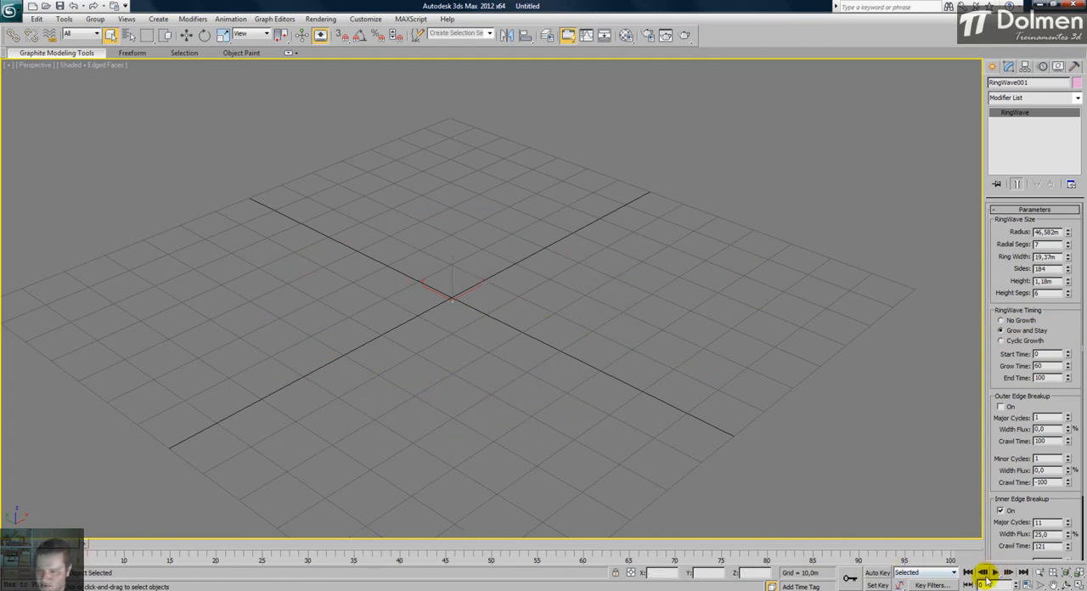
left_click(994, 571)
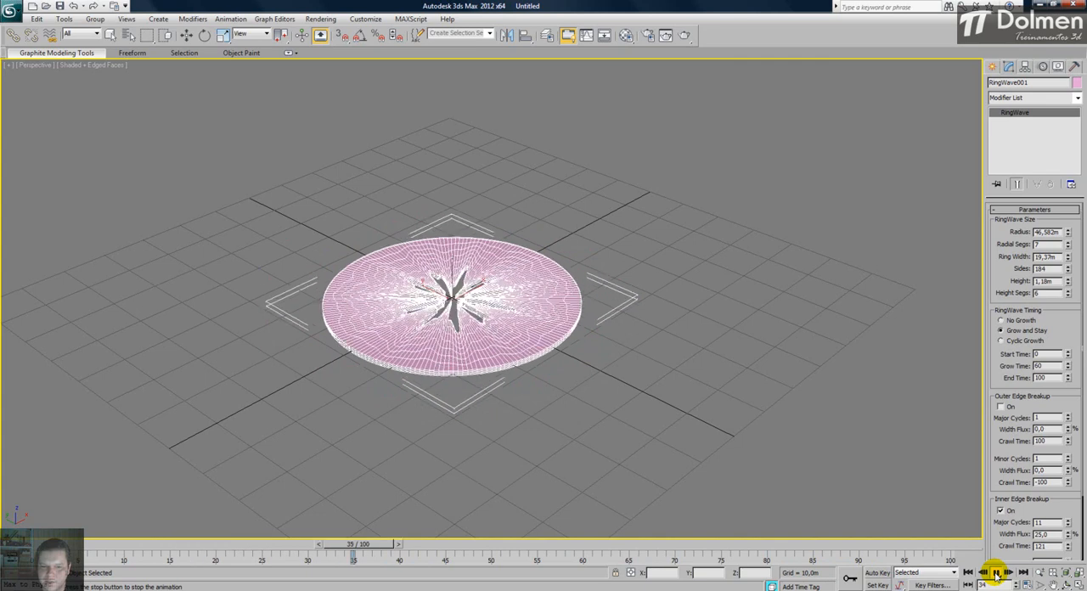
left_click(994, 573)
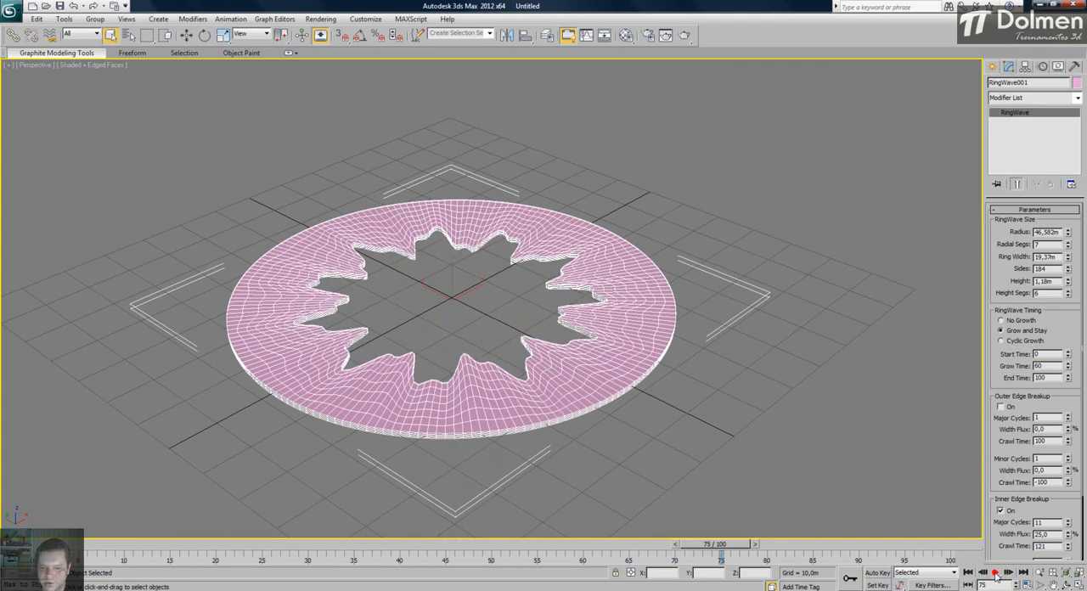
left_click_drag(710, 544, 572, 547)
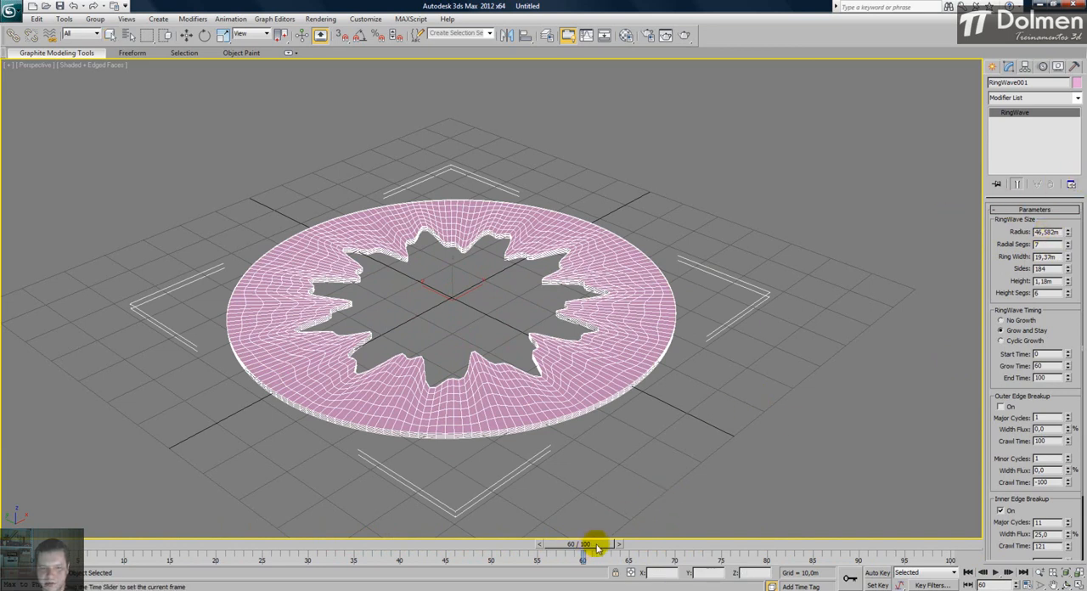
left_click_drag(600, 546, 916, 547)
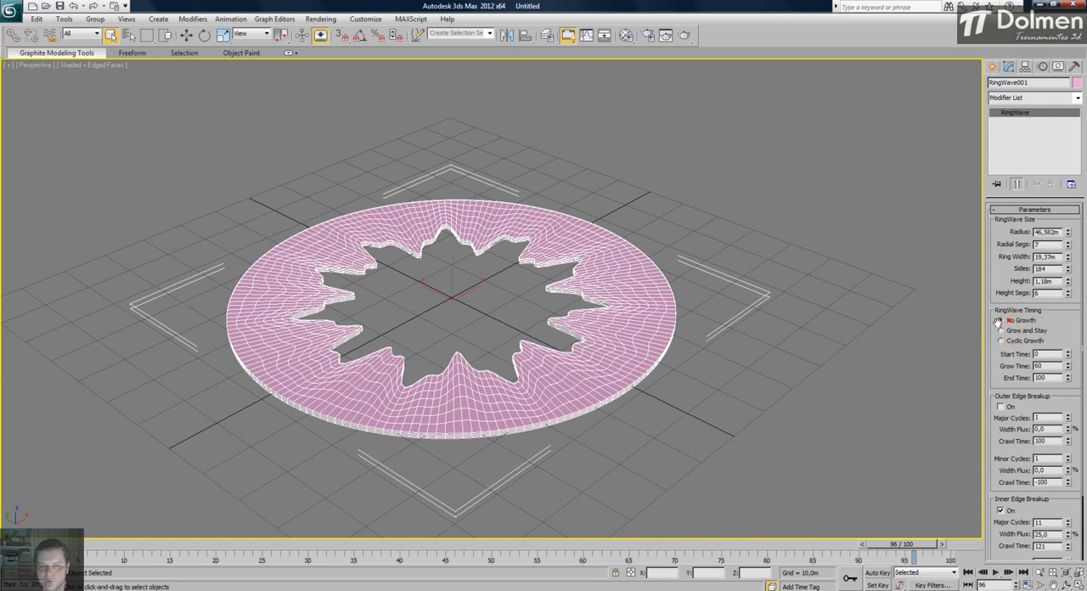
left_click_drag(902, 544, 64, 544)
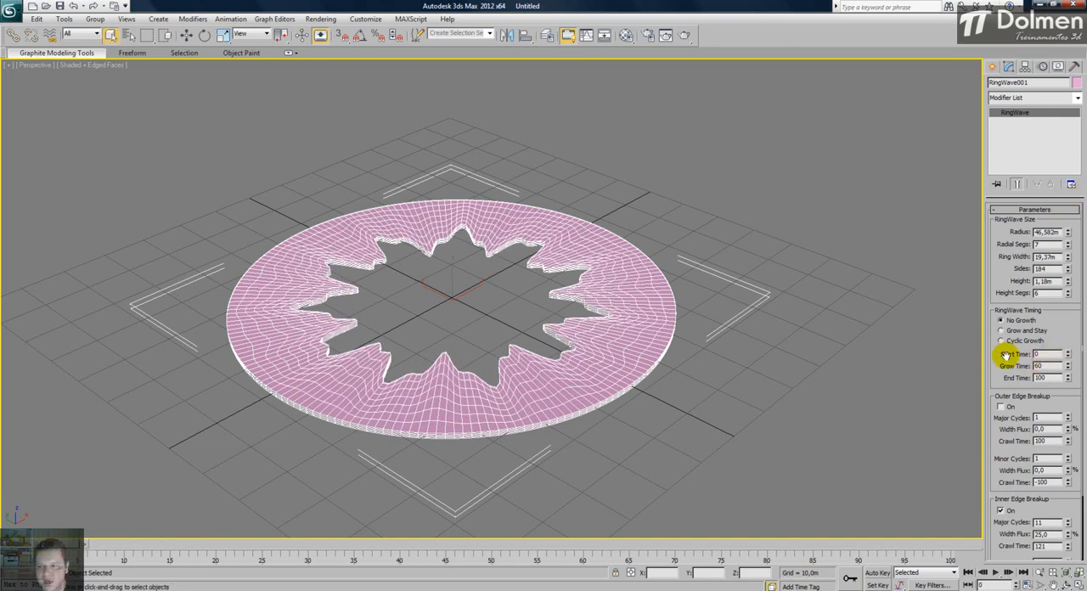
- Try Grow and Stay timing with a grow time of 30, play the animation and return to frame 0
double_click(1050, 365)
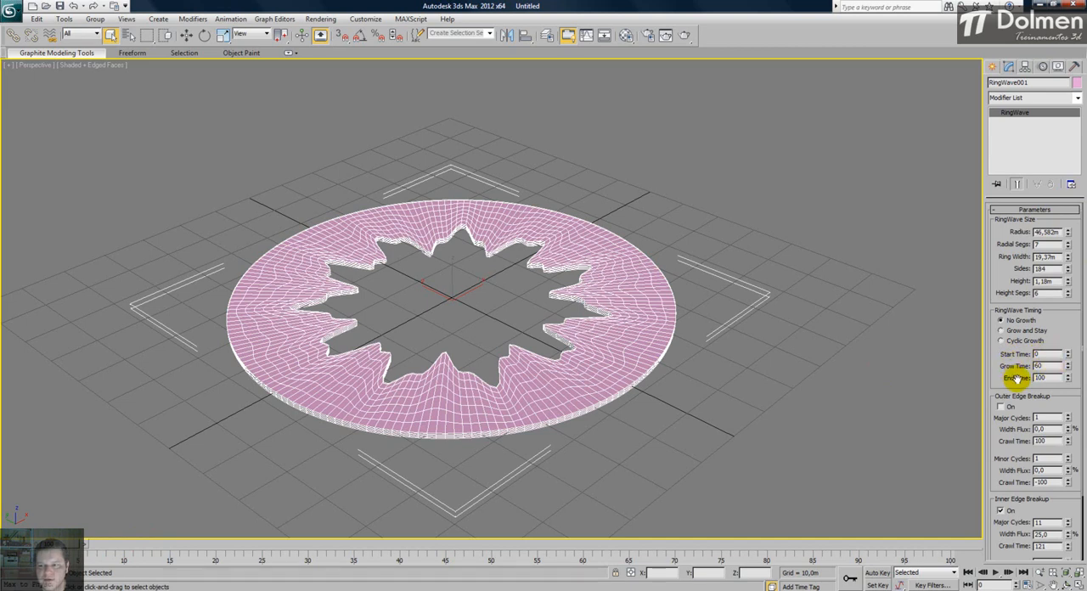
double_click(1050, 378)
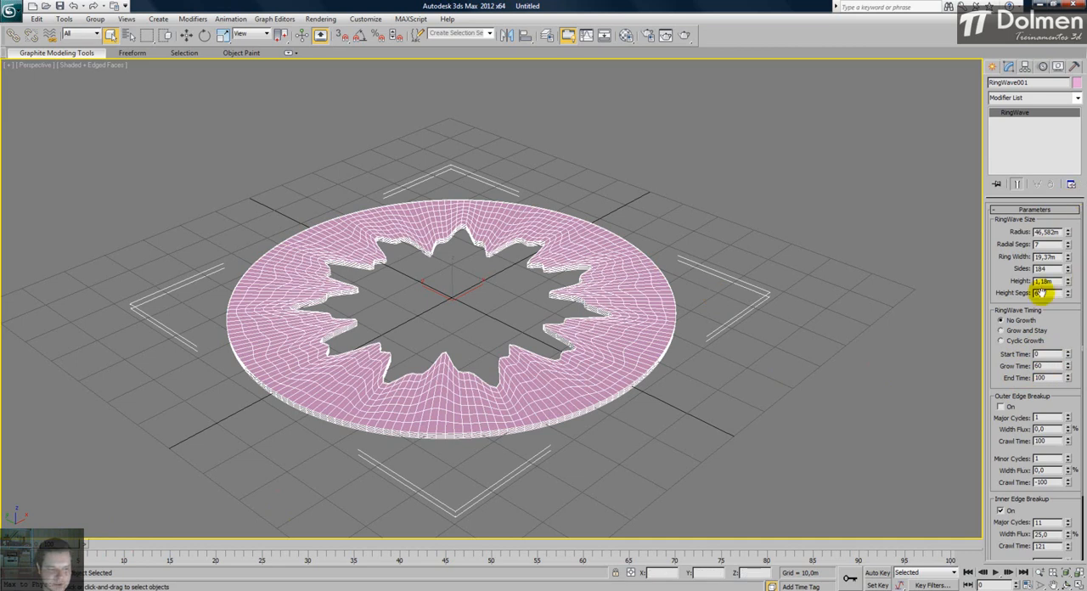
mouse_move(38, 544)
left_mouse_down()
mouse_move(781, 544)
mouse_move(929, 511)
mouse_move(453, 546)
mouse_move(43, 545)
left_mouse_up()
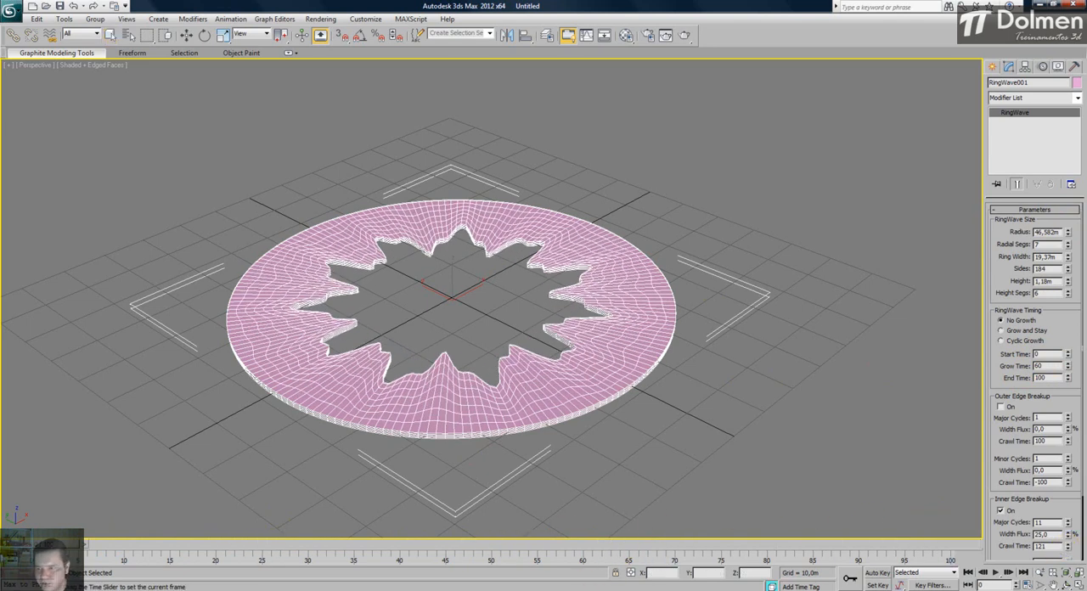
left_click(1027, 330)
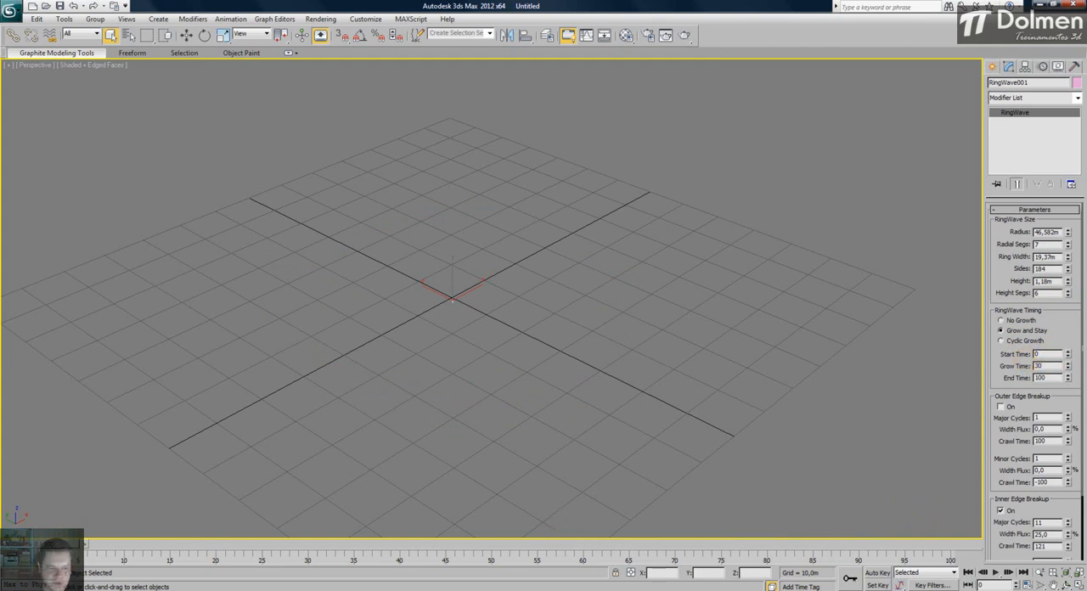
mouse_move(92, 544)
left_mouse_down()
mouse_move(441, 553)
mouse_move(86, 552)
left_mouse_up()
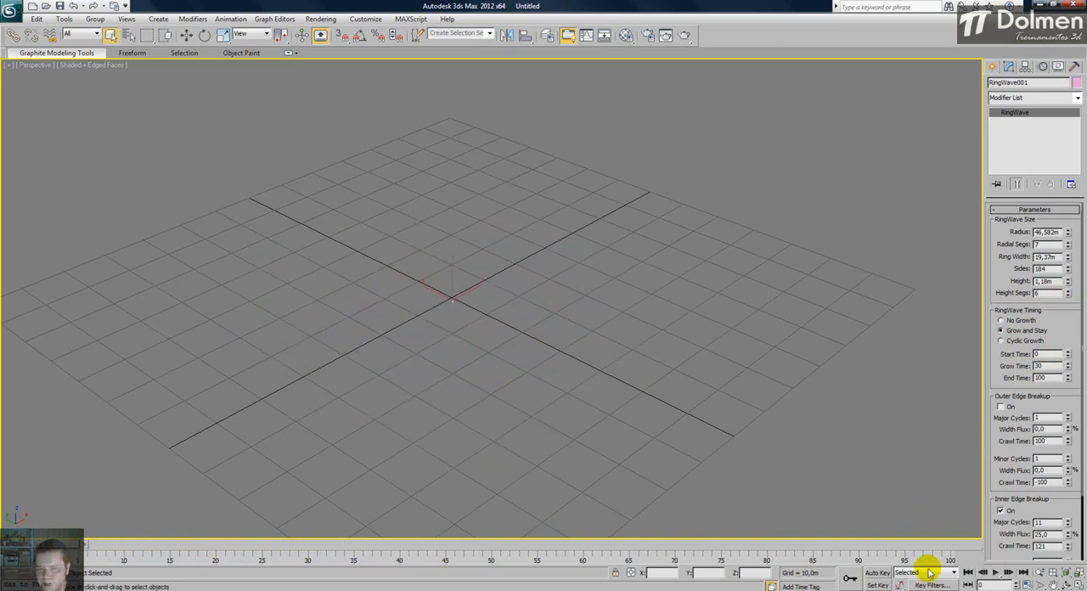
left_click(996, 574)
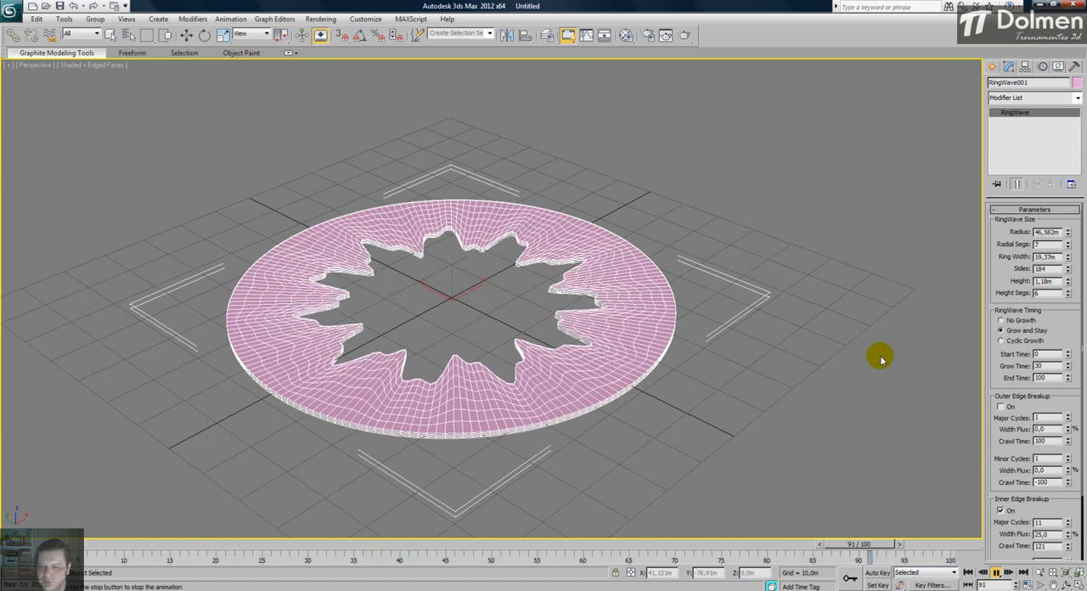
left_click(997, 574)
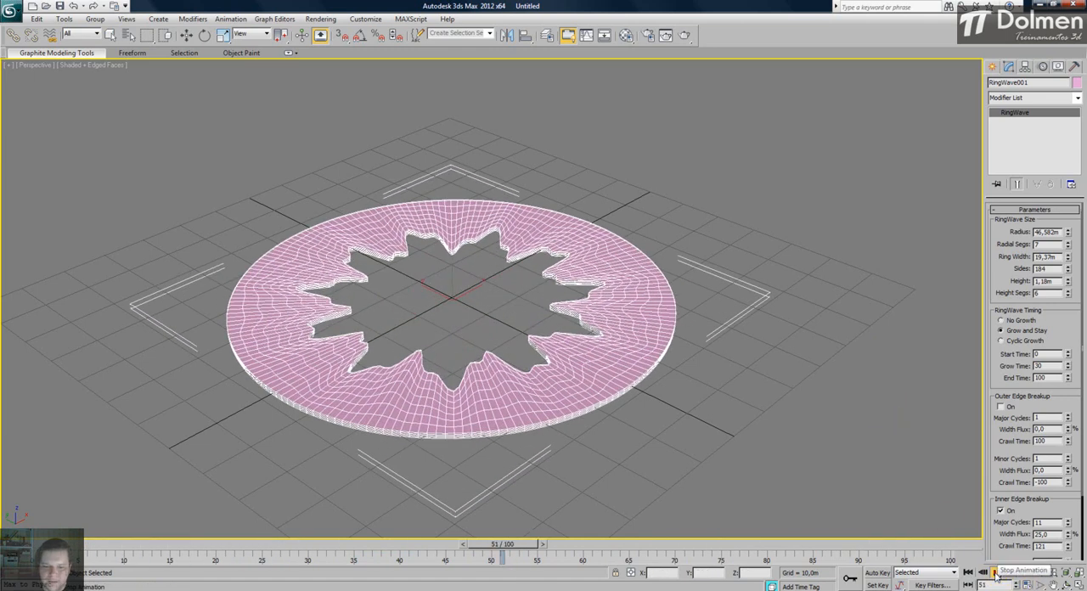
left_click_drag(502, 545, 107, 545)
- Set the grow time to 60, preview Cyclic Growth through frame 100, and return to frame 0 with No Growth
double_click(1038, 366)
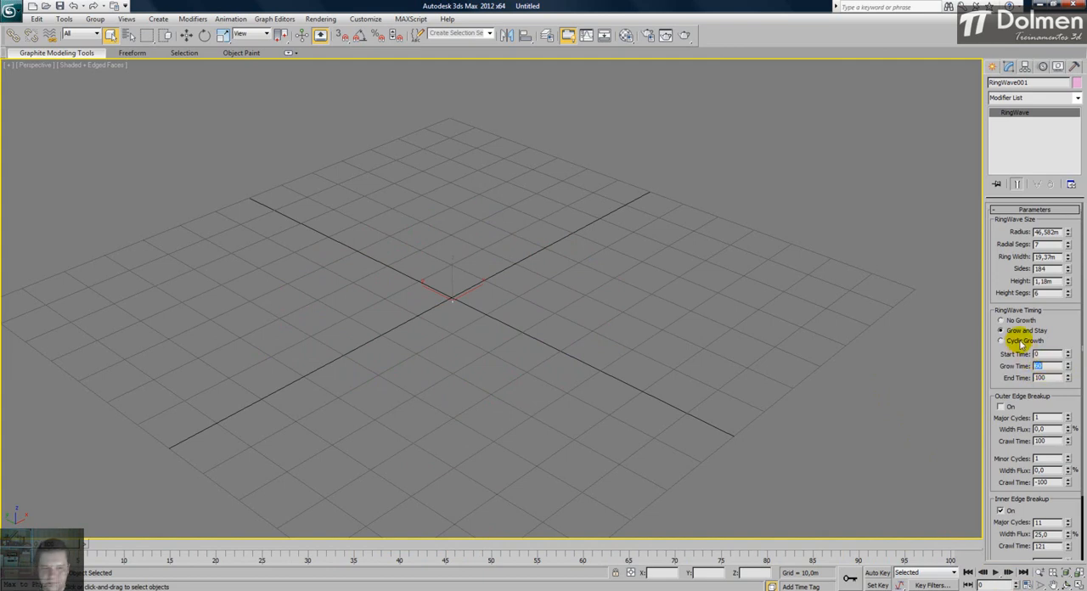
left_click_drag(95, 545, 947, 545)
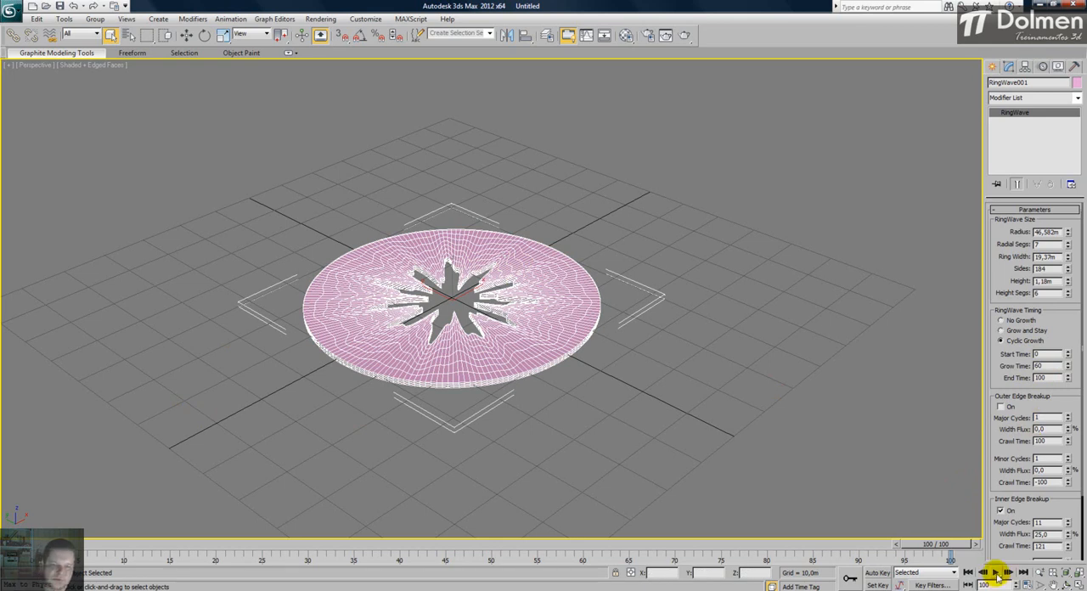
left_click(996, 573)
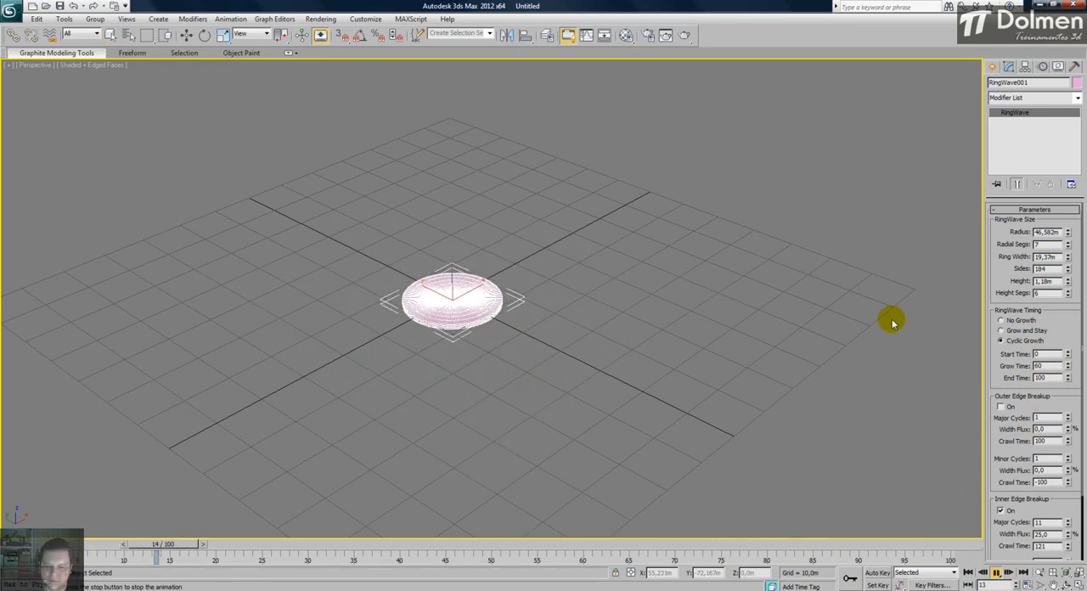
left_click(997, 574)
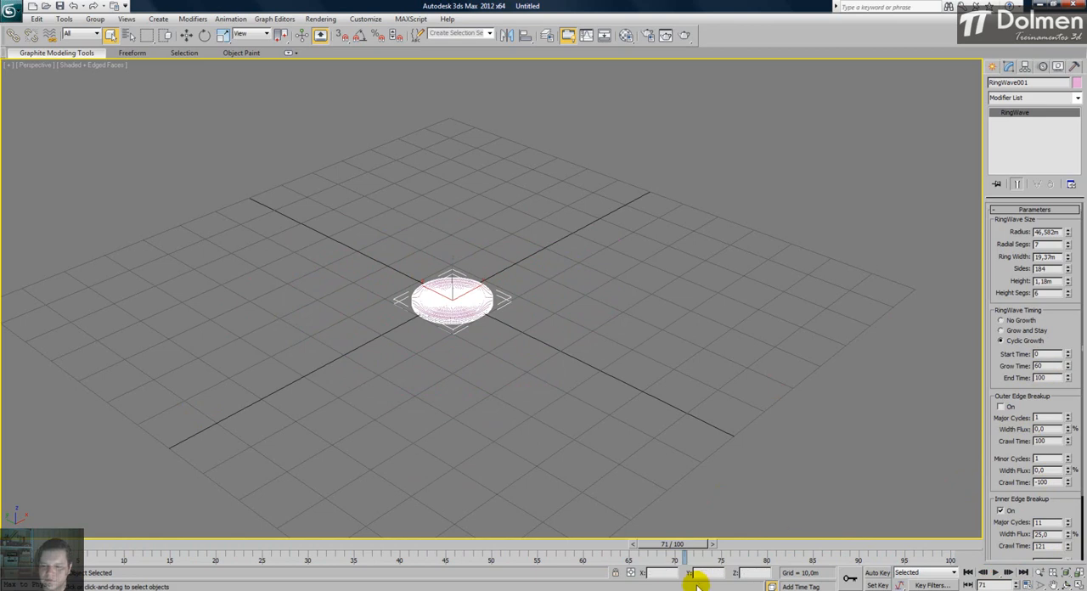
left_click_drag(671, 545, 971, 538)
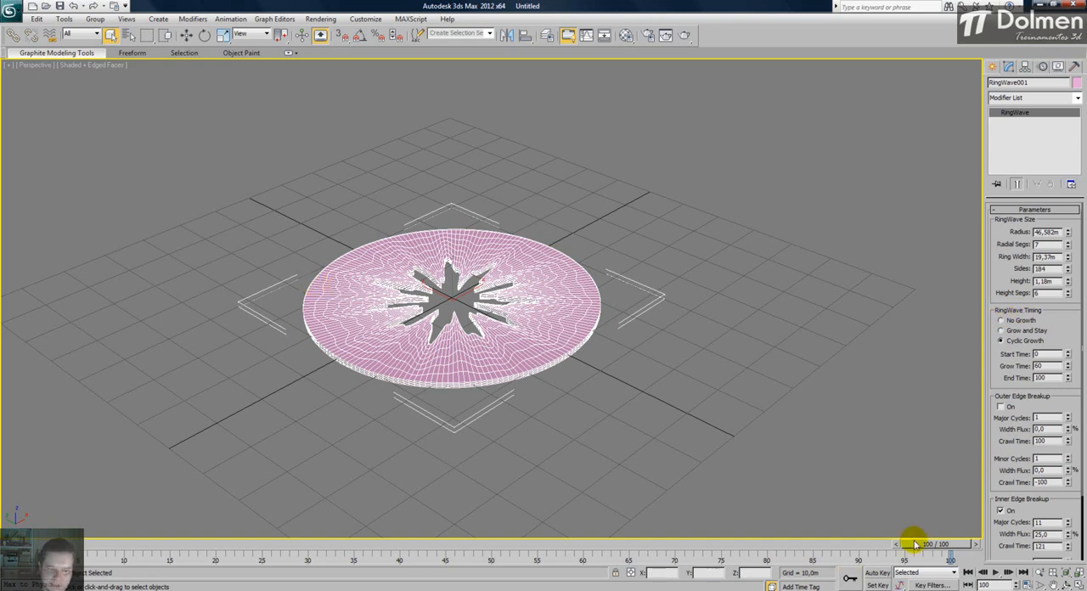
left_click_drag(925, 546, 27, 556)
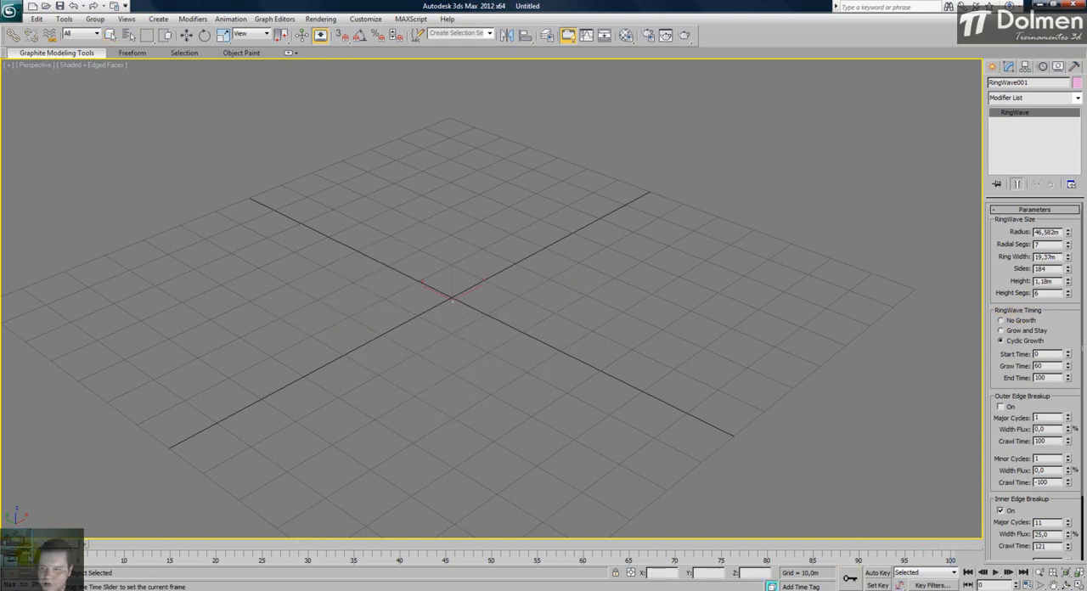
left_click(1001, 320)
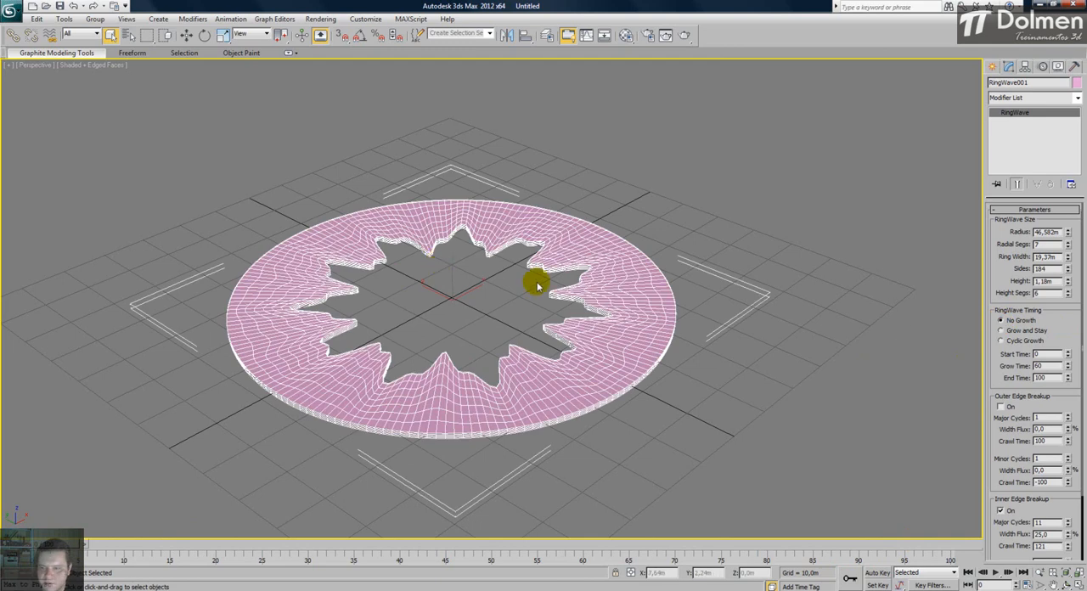
- Turn on the RingWave's outer edge breakup with 10 major cycles, 13,15% major width flux and a crawl time of 611
middle_click_drag(479, 326, 481, 349, "alt")
scroll(994, 443, "down", 3)
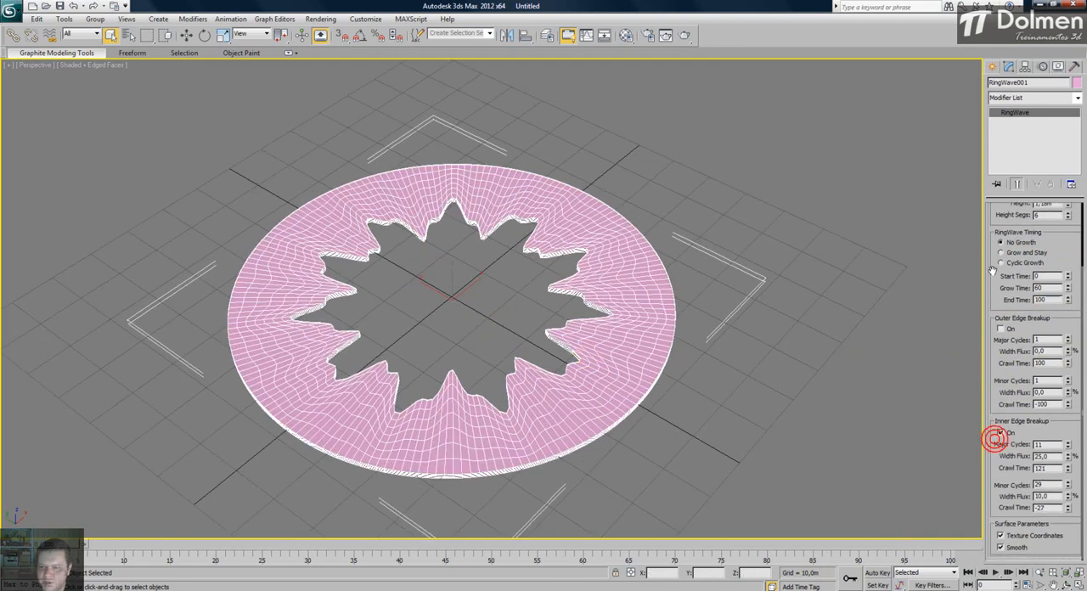
left_click(1000, 338)
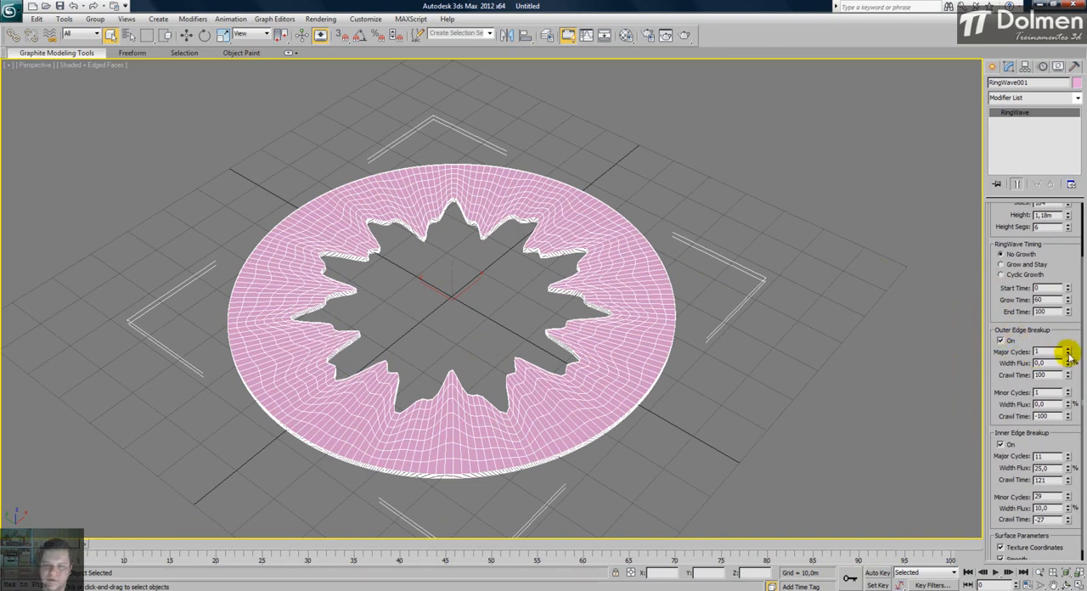
left_click_drag(1069, 363, 1016, 495)
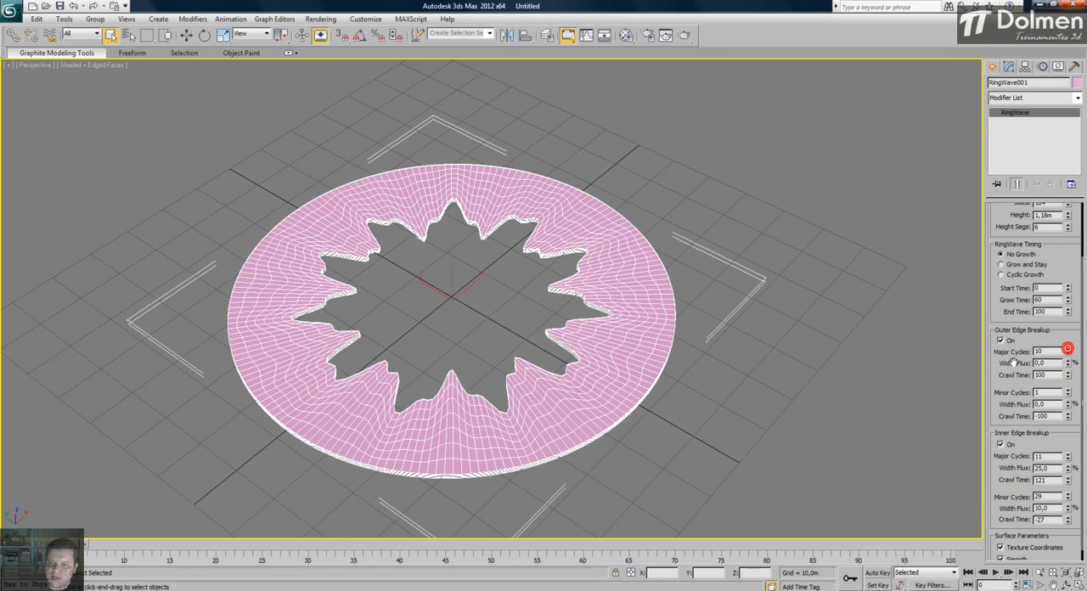
mouse_move(1068, 359)
left_mouse_down()
mouse_move(1071, 143)
mouse_move(1079, 574)
mouse_move(1076, 233)
mouse_move(1068, 211)
mouse_move(1058, 219)
mouse_move(1068, 461)
mouse_move(1075, 284)
mouse_move(1040, 85)
left_mouse_up()
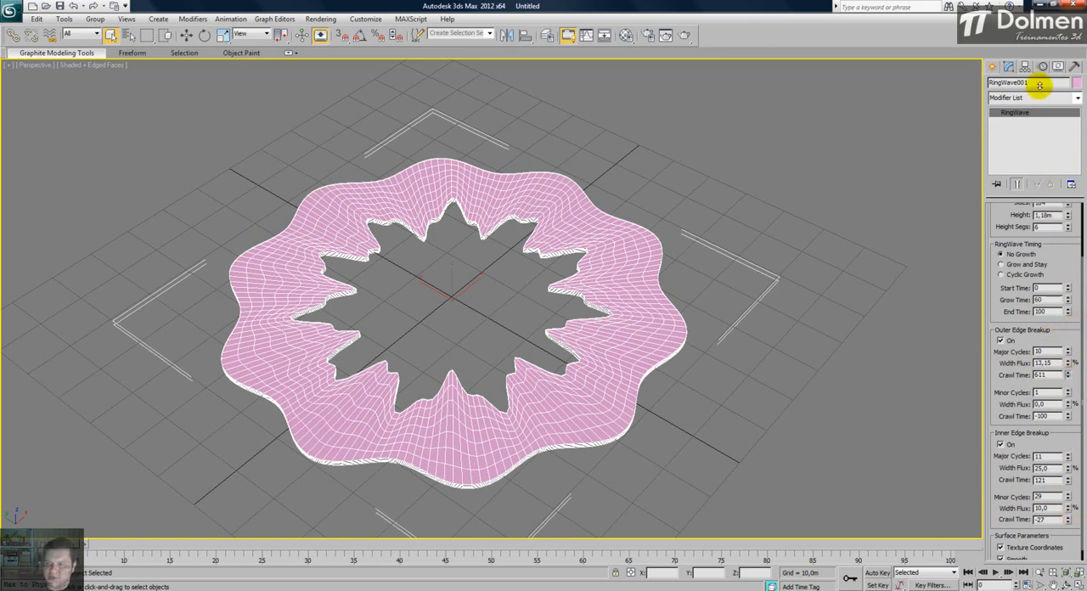
- Set the outer edge's major width flux to 61,41%, its crawl time to 318 and its major cycles to 8
left_click_drag(1053, 252, 1053, 254)
left_click_drag(1068, 365, 1051, 165)
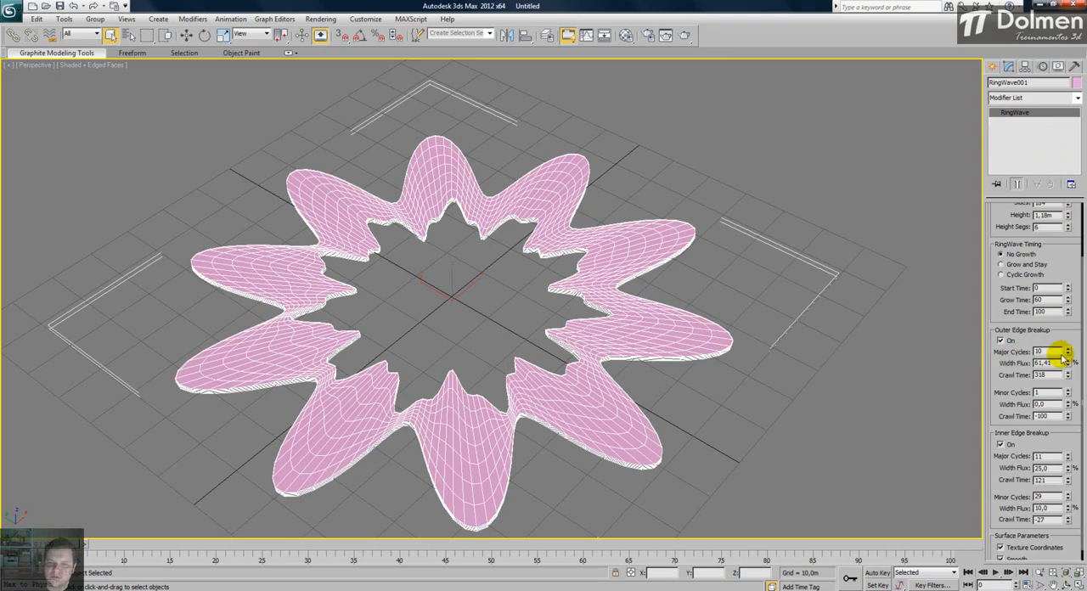
mouse_move(1068, 354)
left_mouse_down()
mouse_move(1061, 453)
mouse_move(1068, 264)
mouse_move(1044, 160)
mouse_move(1046, 73)
mouse_move(1031, 99)
mouse_move(1034, 167)
mouse_move(1061, 359)
mouse_move(1082, 364)
left_mouse_up()
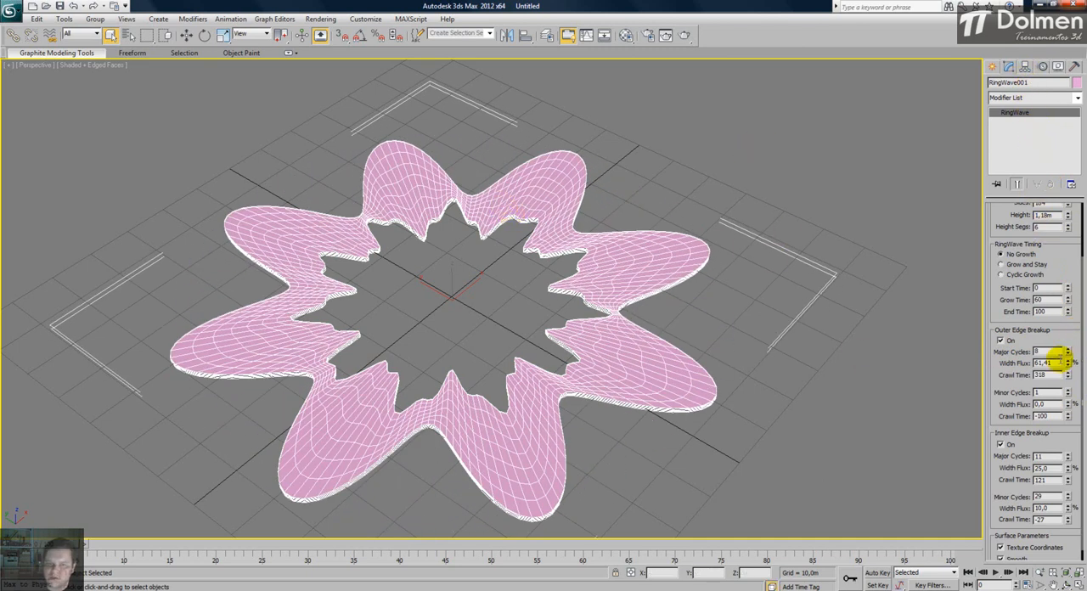
- Set the outer edge's major width flux to 47,9%, and its minor cycles to 11 with a 5,08% width flux
mouse_move(1070, 366)
left_mouse_down()
mouse_move(1072, 316)
mouse_move(1063, 373)
mouse_move(1070, 312)
mouse_move(1068, 374)
left_mouse_up()
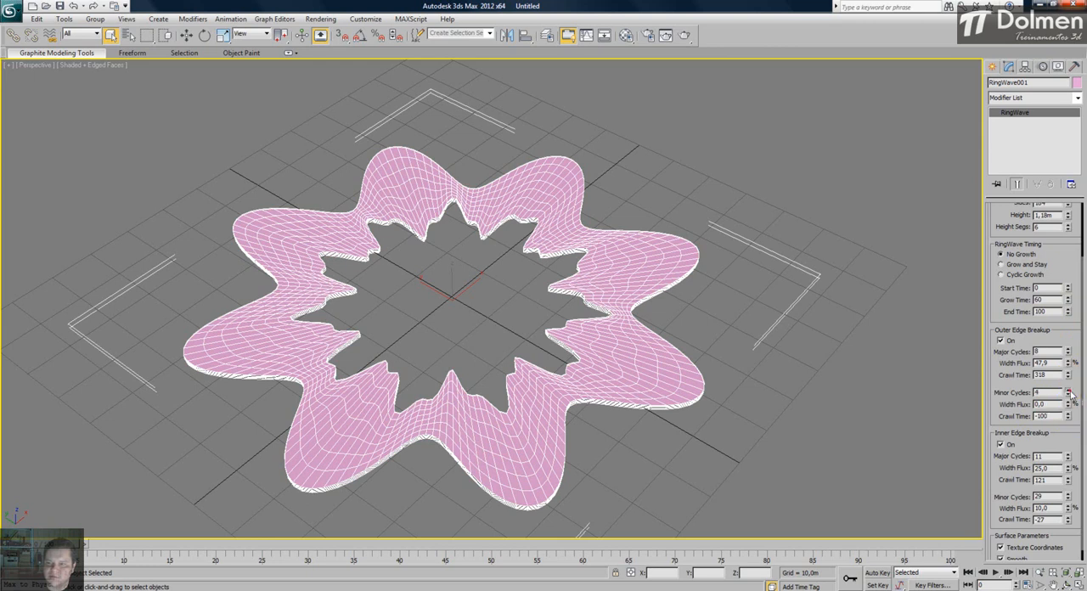
left_click_drag(1068, 406, 1008, 117)
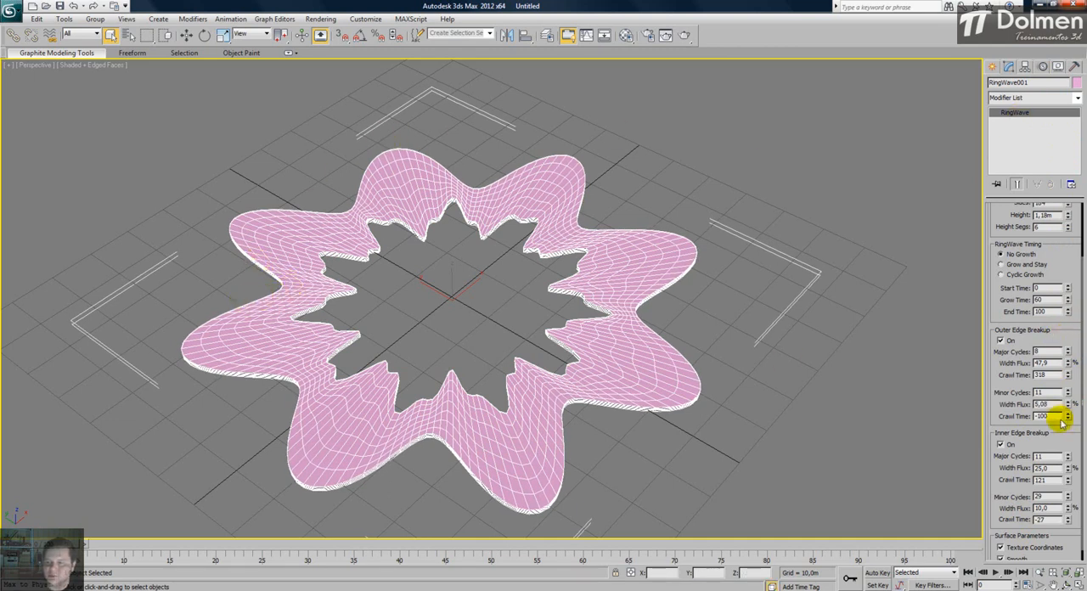
scroll(1047, 448, "down", 1)
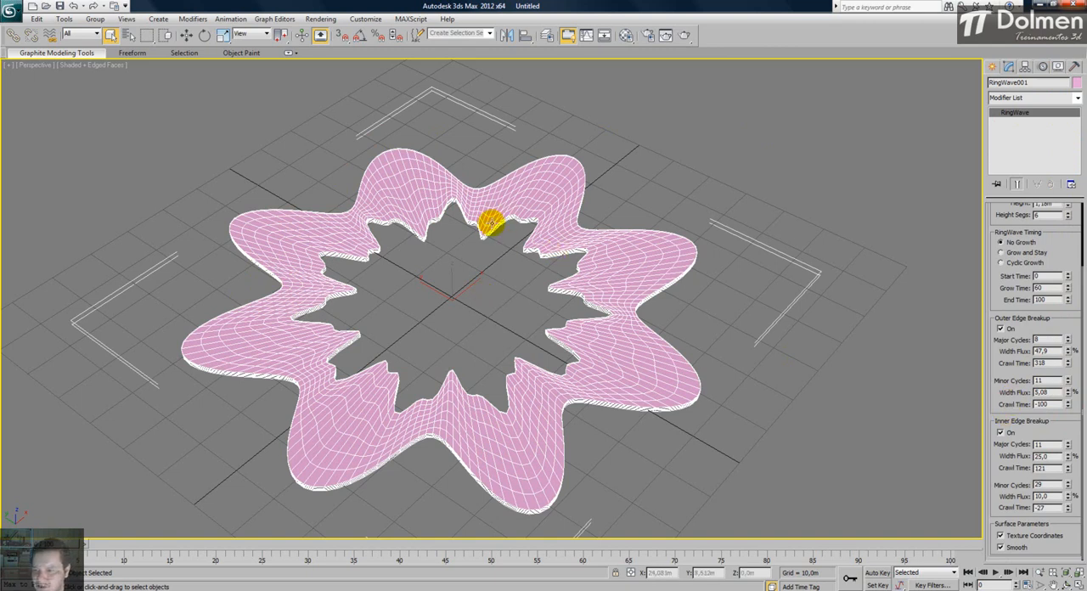
- Set the inner edge breakup to 27 major cycles, 56,563% width flux and crawl time 157, with 24 minor cycles at 50,6% width flux
left_click_drag(1069, 456, 1072, 578)
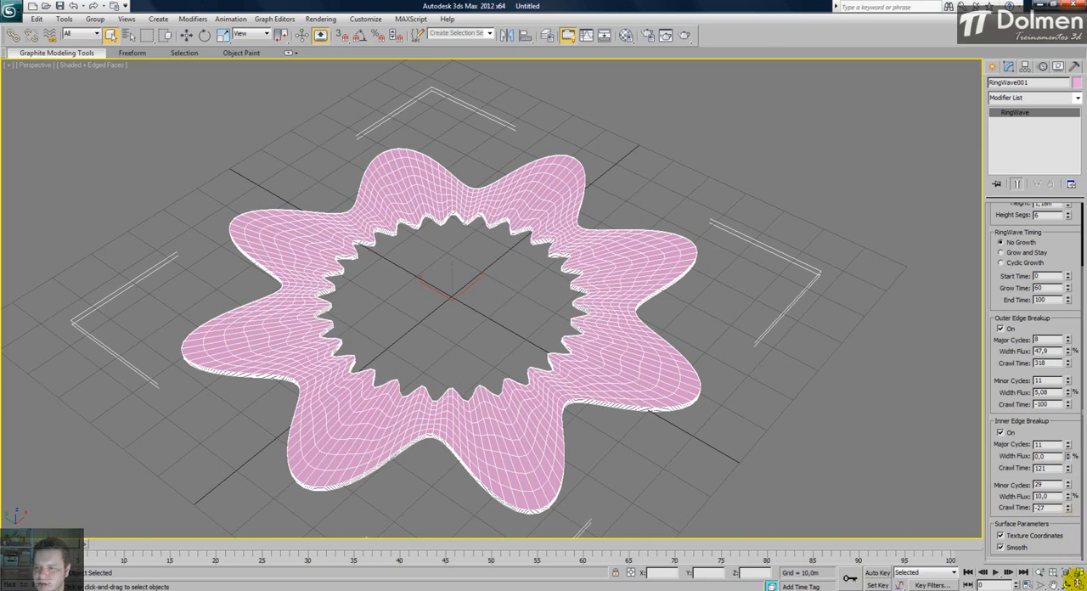
left_click_drag(1079, 535, 1070, 443)
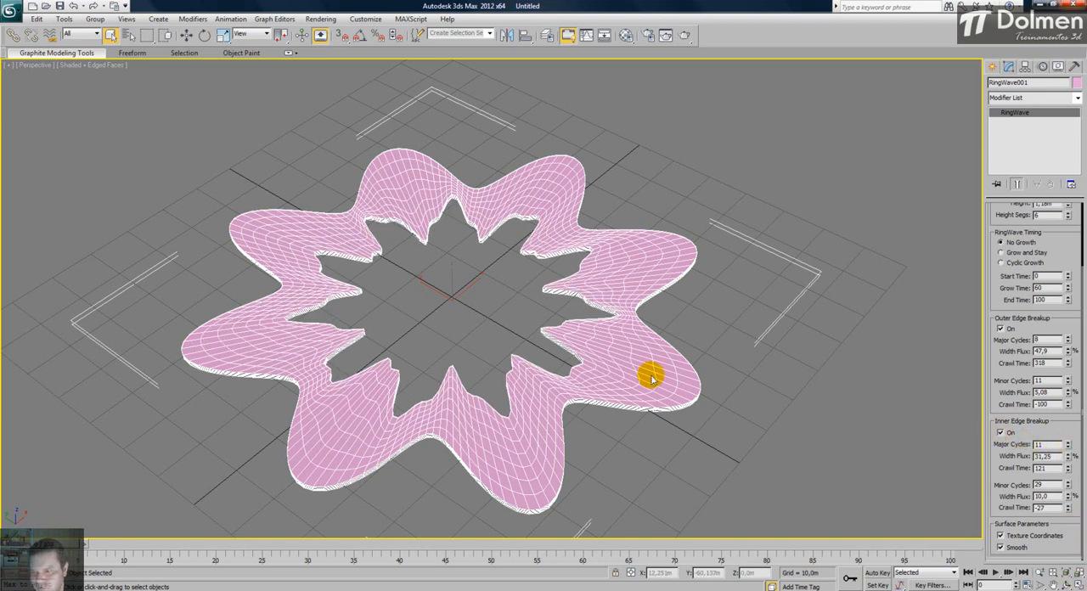
left_click_drag(1067, 448, 1070, 361)
left_click_drag(1068, 455, 1068, 408)
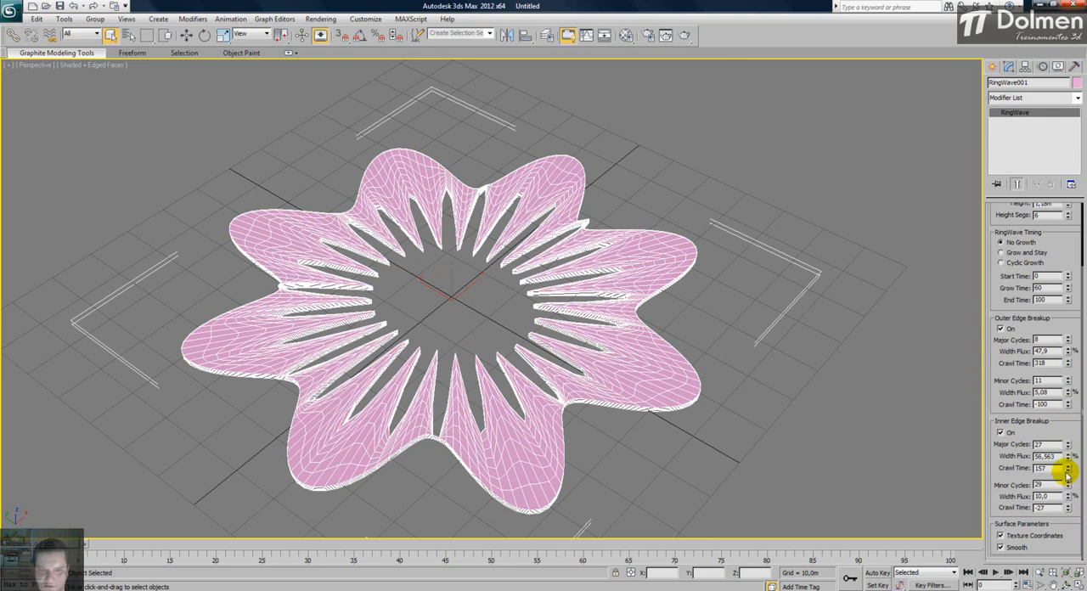
left_click_drag(1068, 484, 1048, 295)
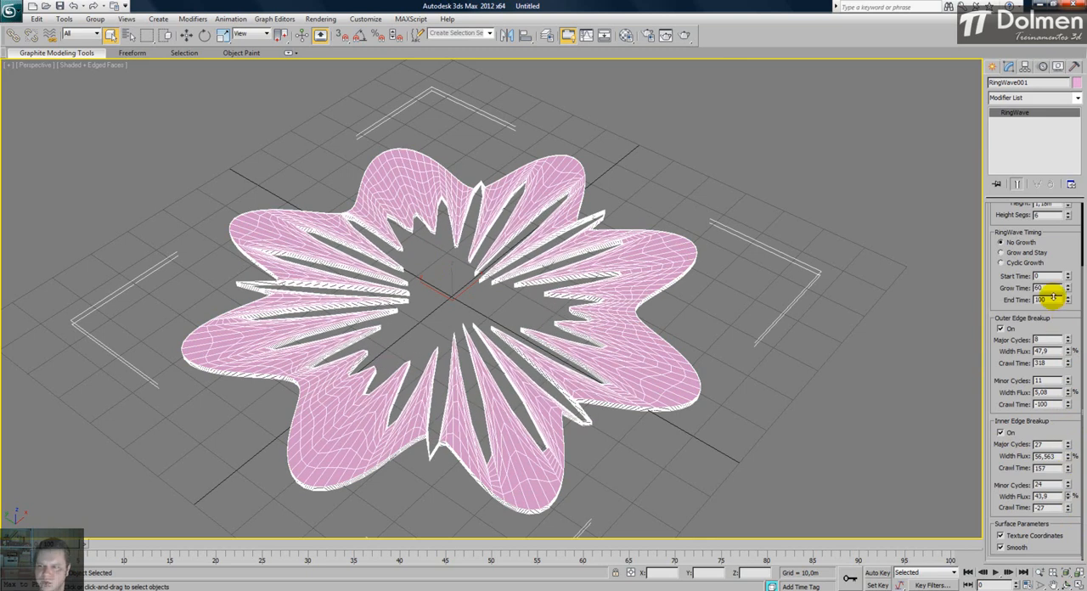
- Switch the RingWave timing to Grow and Stay, play the growth animation, and stop at frame 90
left_click(1010, 253)
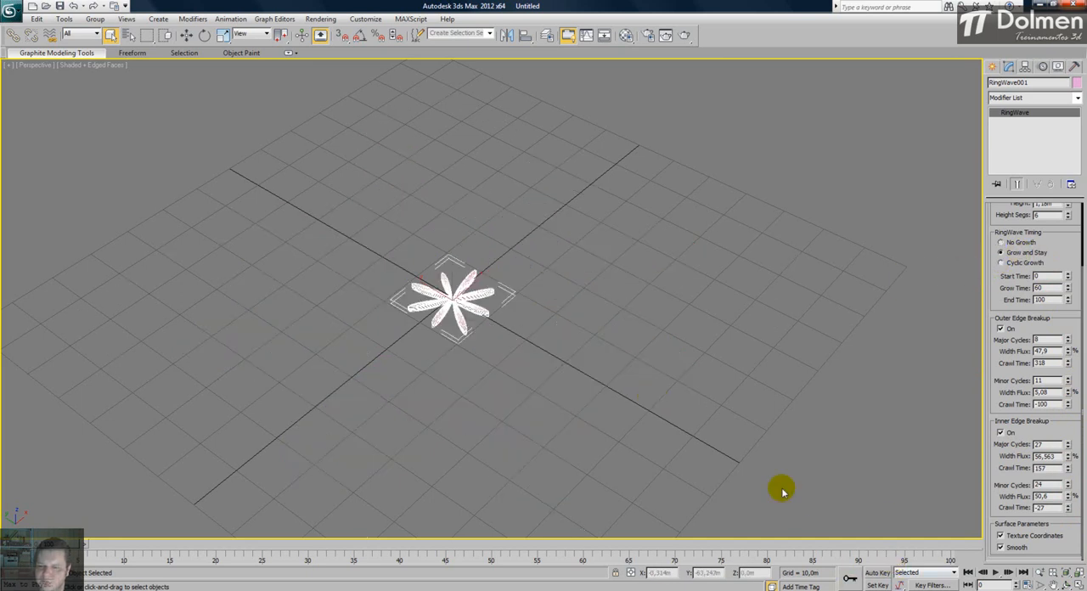
left_click(995, 573)
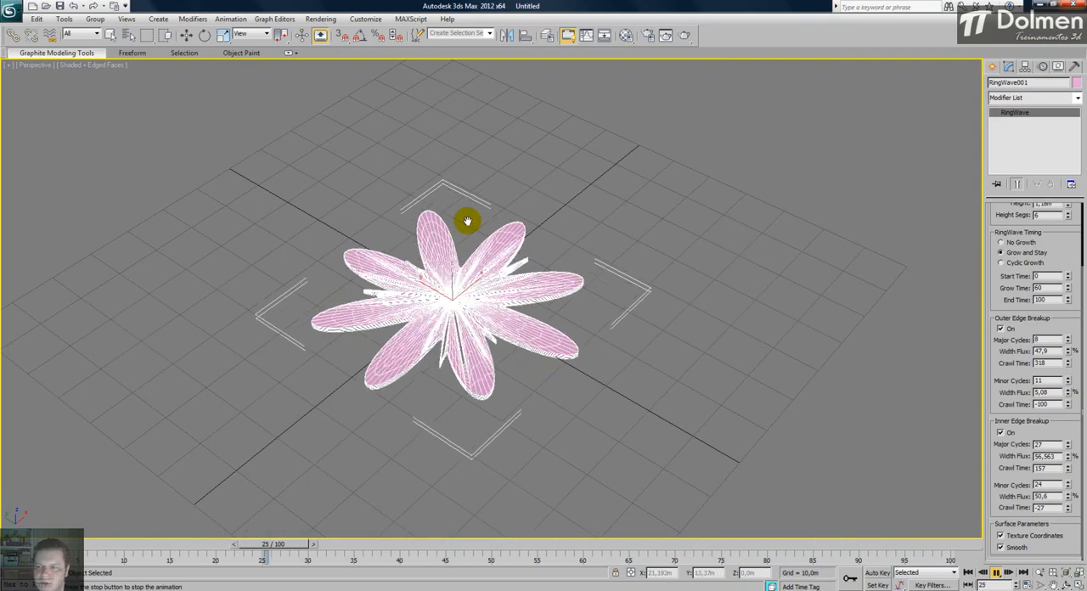
left_click(860, 544)
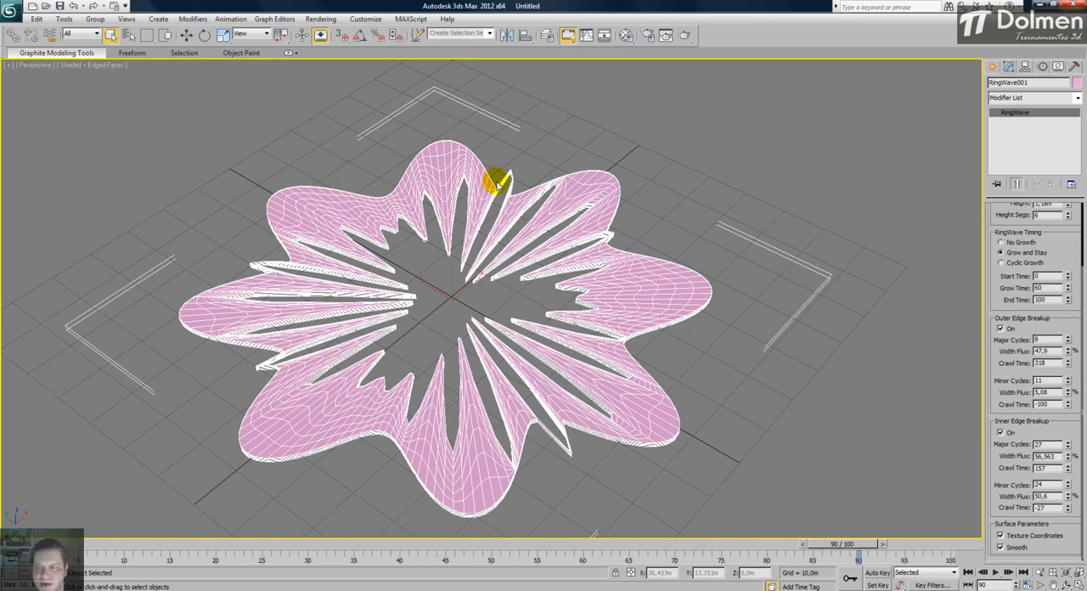
- Toggle the outer edge breakup off and on, and set its major cycles to 24 with 100% width flux
left_click(1002, 328)
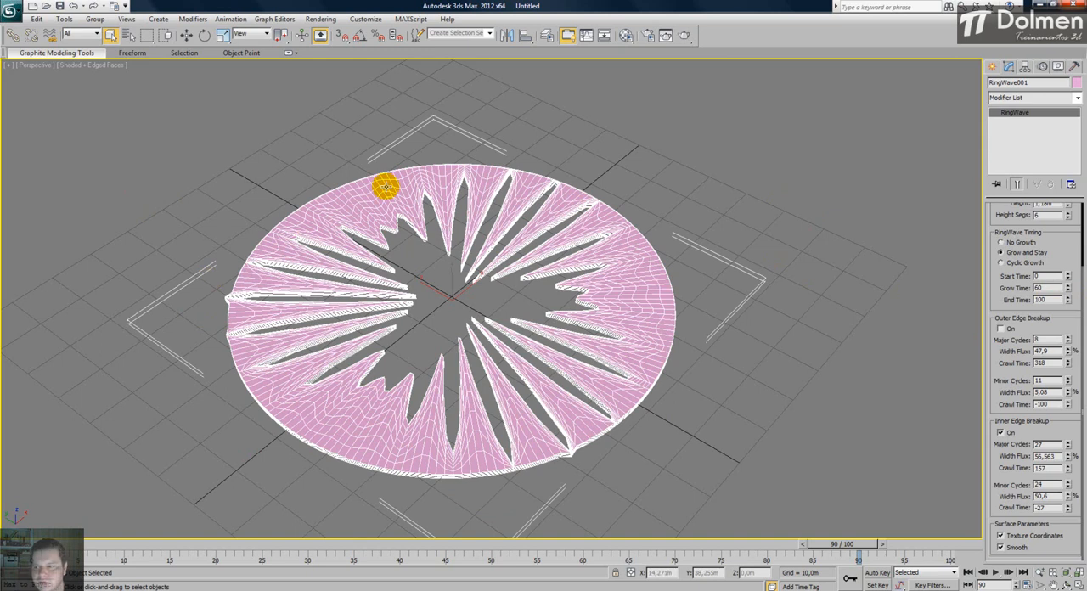
left_click(1001, 329)
left_click_drag(1069, 355, 1062, 221)
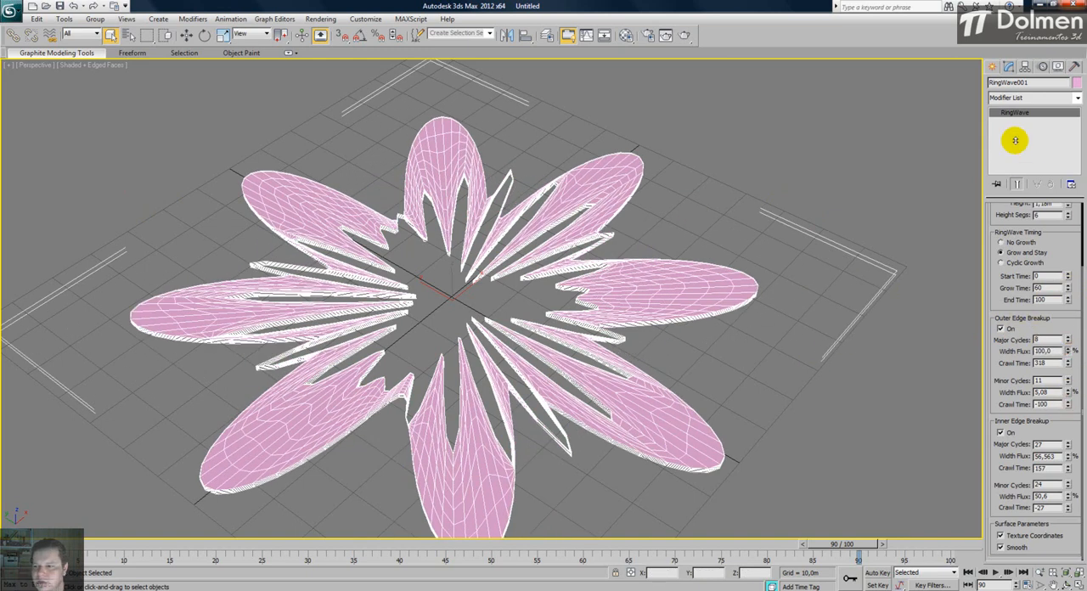
left_click_drag(1068, 339, 1058, 213)
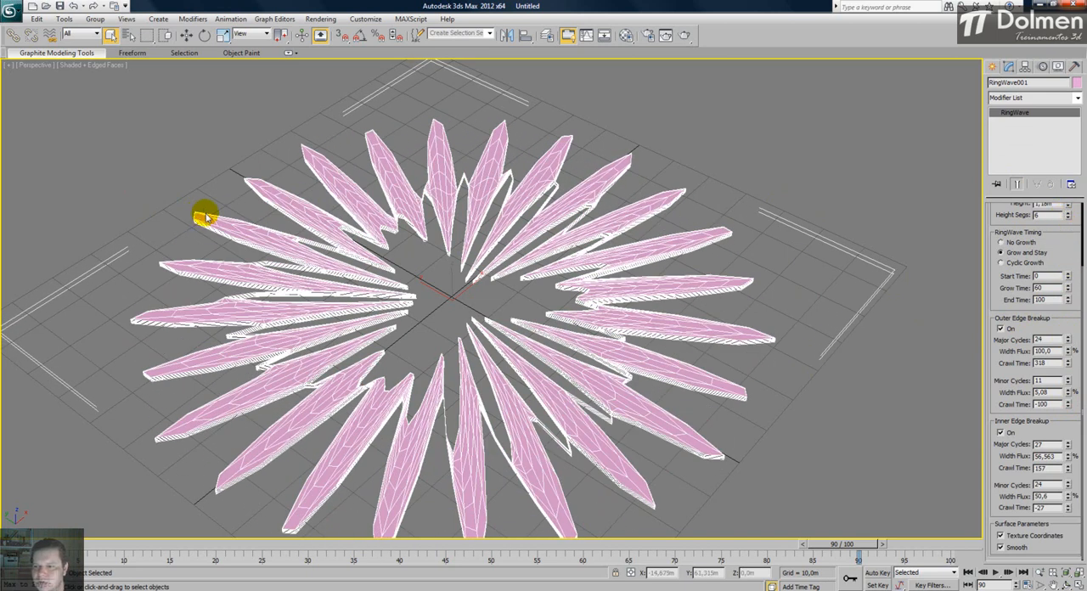
- Turn off the outer edge breakup and set the inner edge's major cycles to 11 with 0% width flux
left_click(1001, 329)
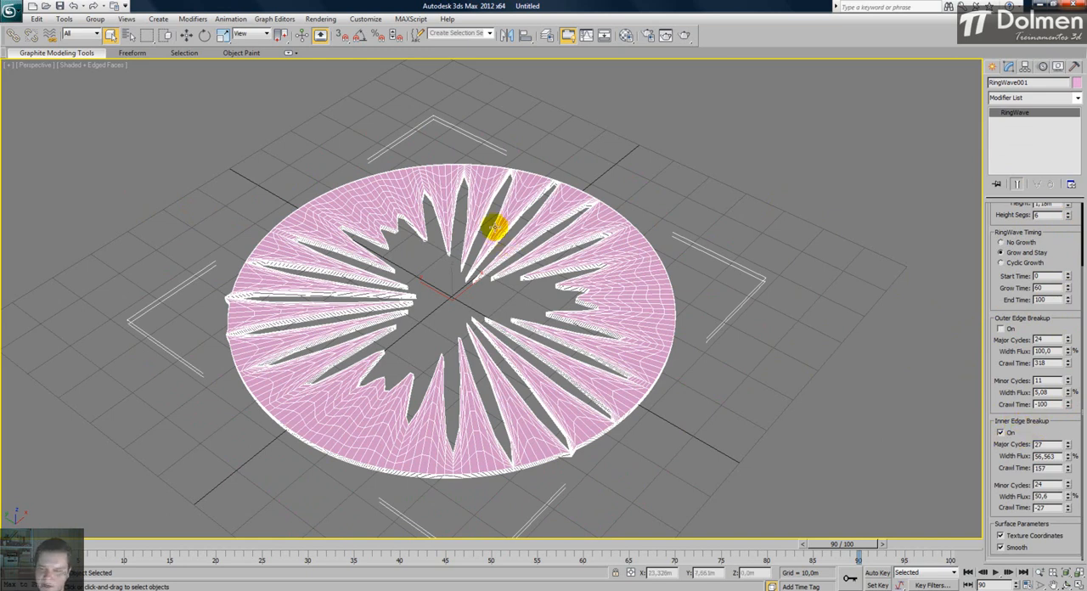
left_click_drag(1072, 451, 1037, 566)
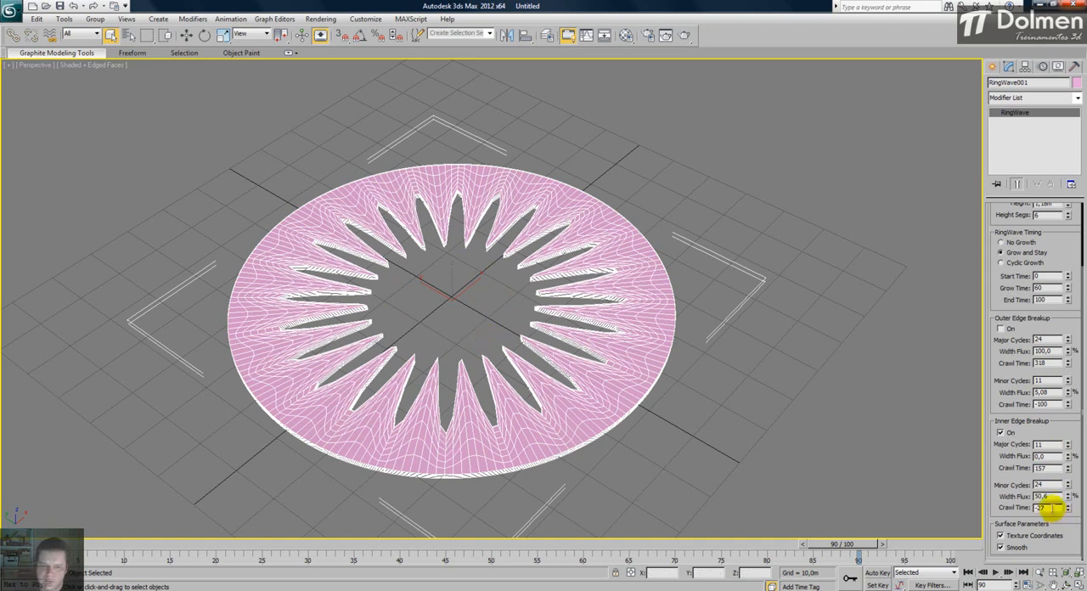
middle_click_drag(498, 235, 504, 240)
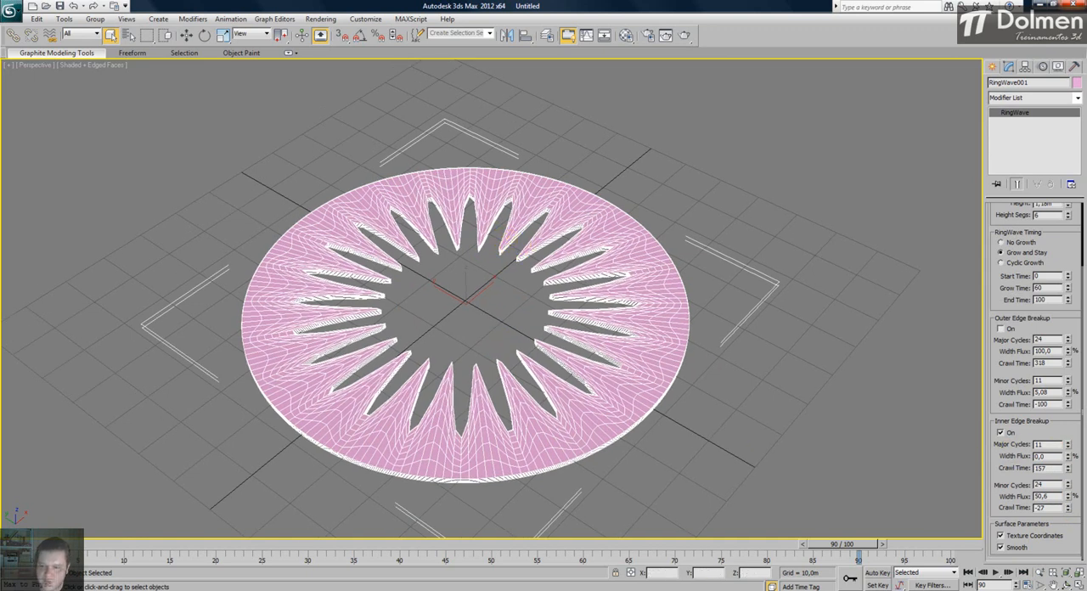
- Delete the RingWave and create a prism in the Top view with sides about 55, 107 and 108 m and a height of about 12 m
left_click(1077, 585)
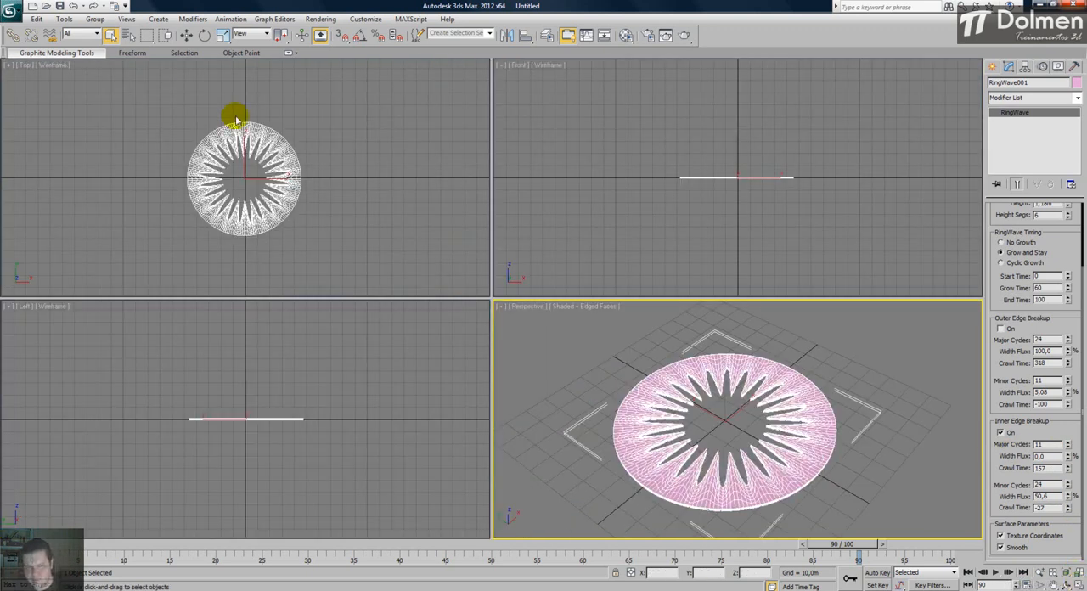
key("Delete")
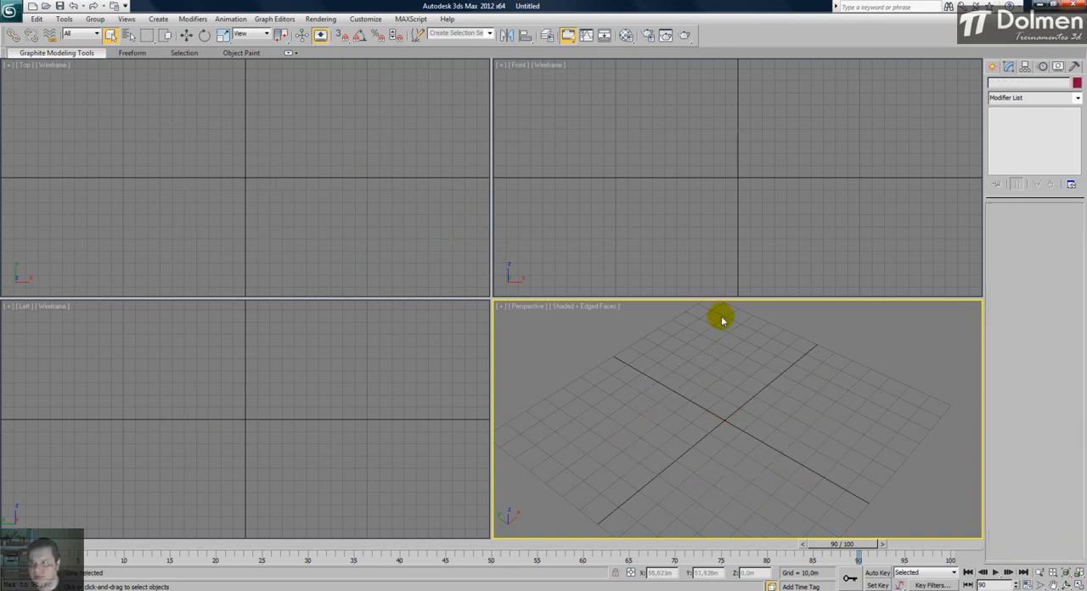
left_click(995, 67)
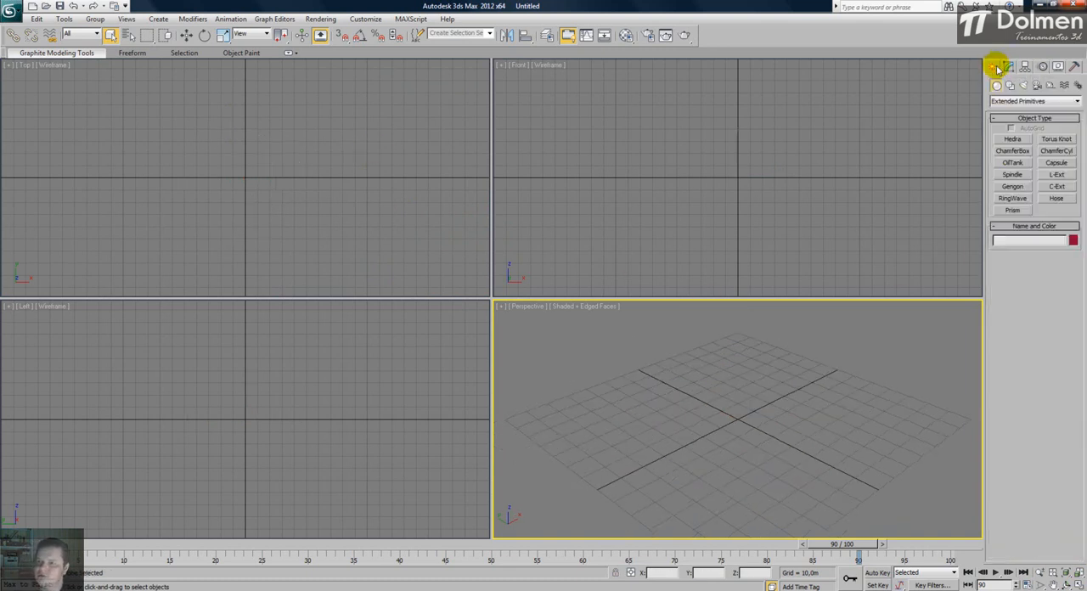
left_click(1014, 211)
left_click_drag(219, 204, 287, 154)
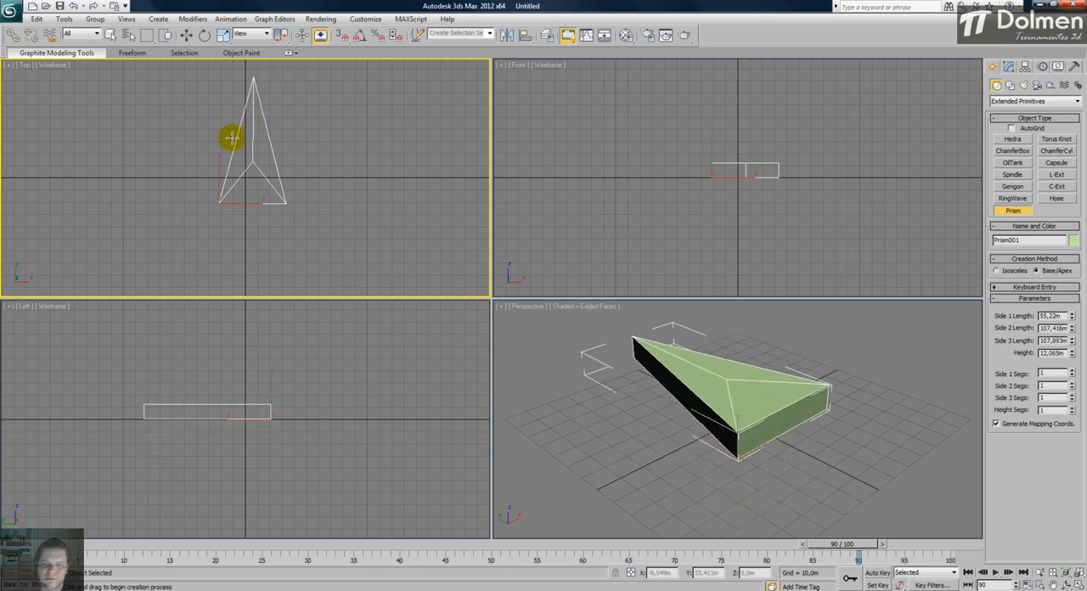
right_click(289, 154)
- Set the prism's side lengths to 54,116 m, 84,859 m and 99,776 m, and its height to 21,717 m
middle_click_drag(776, 395, 781, 459, "alt")
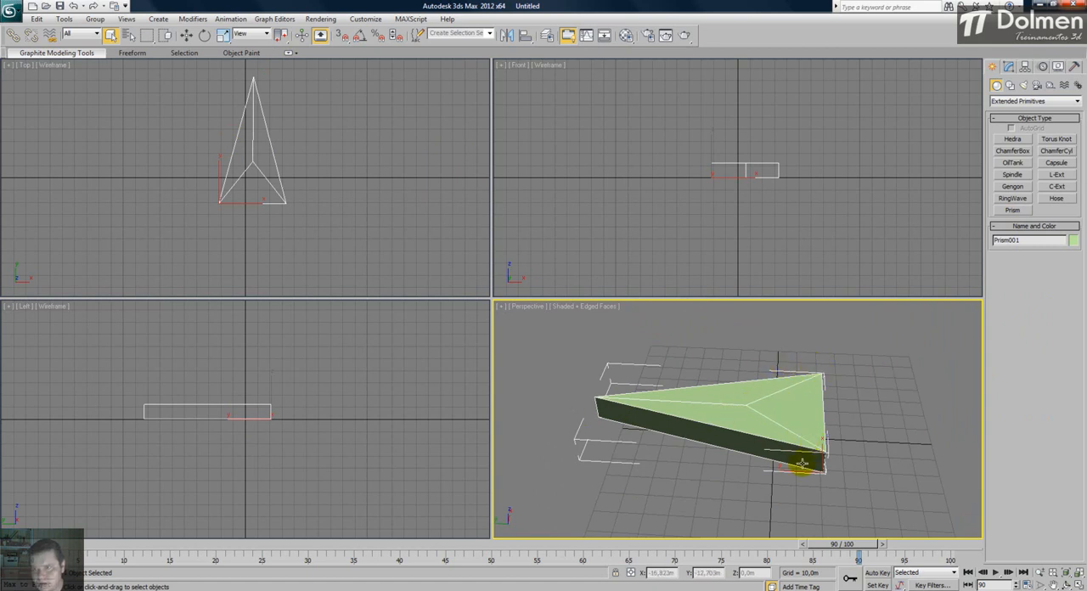
left_click(1009, 66)
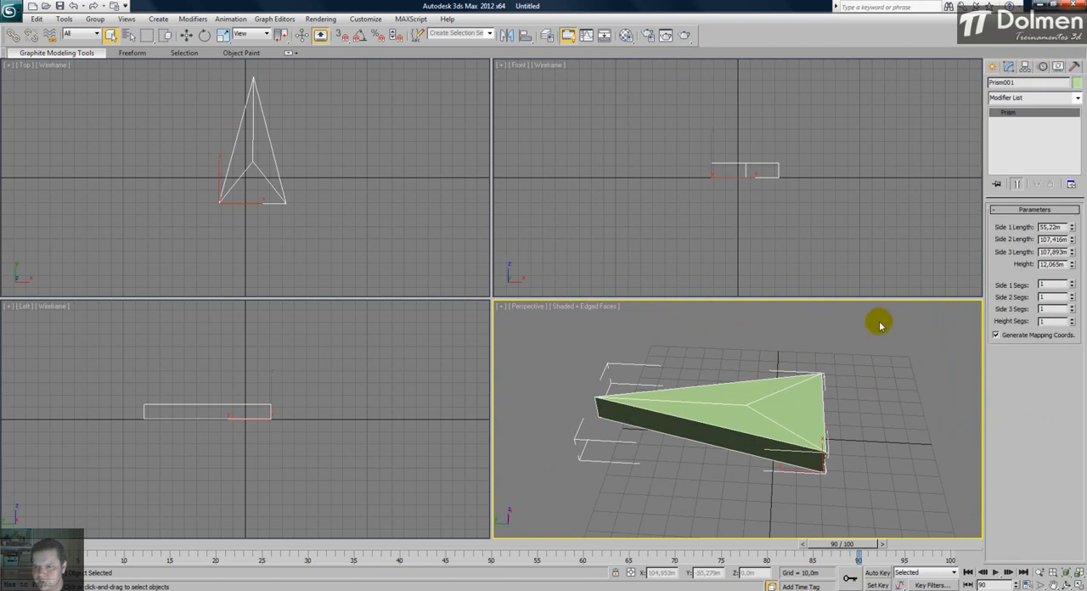
middle_click_drag(786, 425, 791, 429)
left_click(1079, 575)
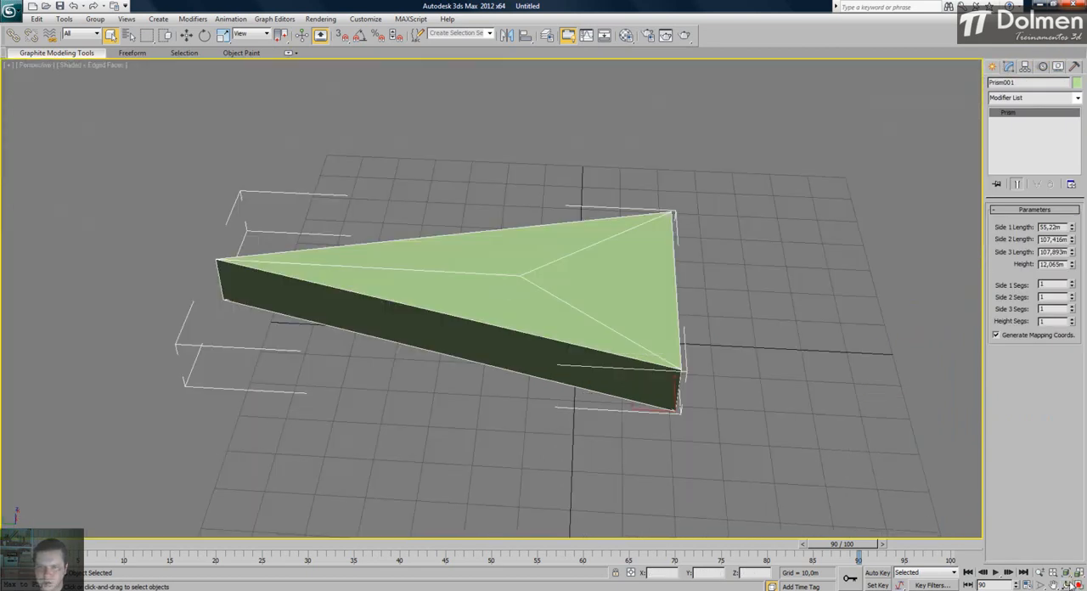
middle_click_drag(521, 308, 555, 376, "alt")
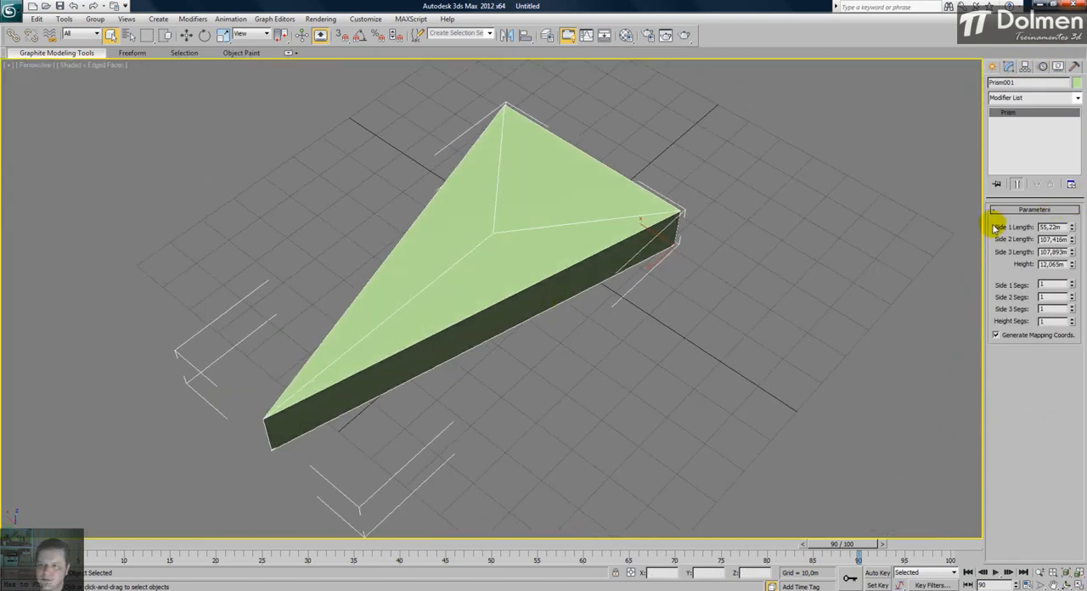
mouse_move(1073, 229)
left_mouse_down()
mouse_move(1075, 160)
mouse_move(1072, 213)
mouse_move(1084, 236)
mouse_move(1070, 145)
mouse_move(1072, 230)
mouse_move(1079, 223)
left_mouse_up()
middle_click_drag(629, 224, 646, 239)
left_click_drag(1072, 241, 1062, 219)
middle_click_drag(569, 304, 468, 300)
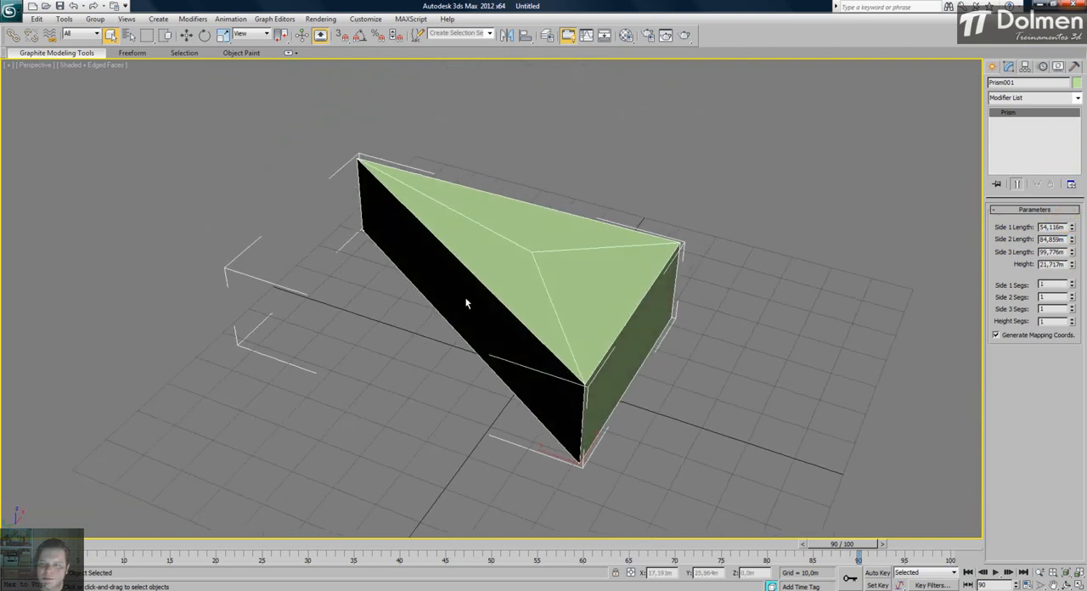
- Set the prism's side segments to 21, 19 and 20, and its height segments to 17
left_click(1073, 282)
left_click(1073, 282)
left_click(1073, 282)
left_click(1073, 282)
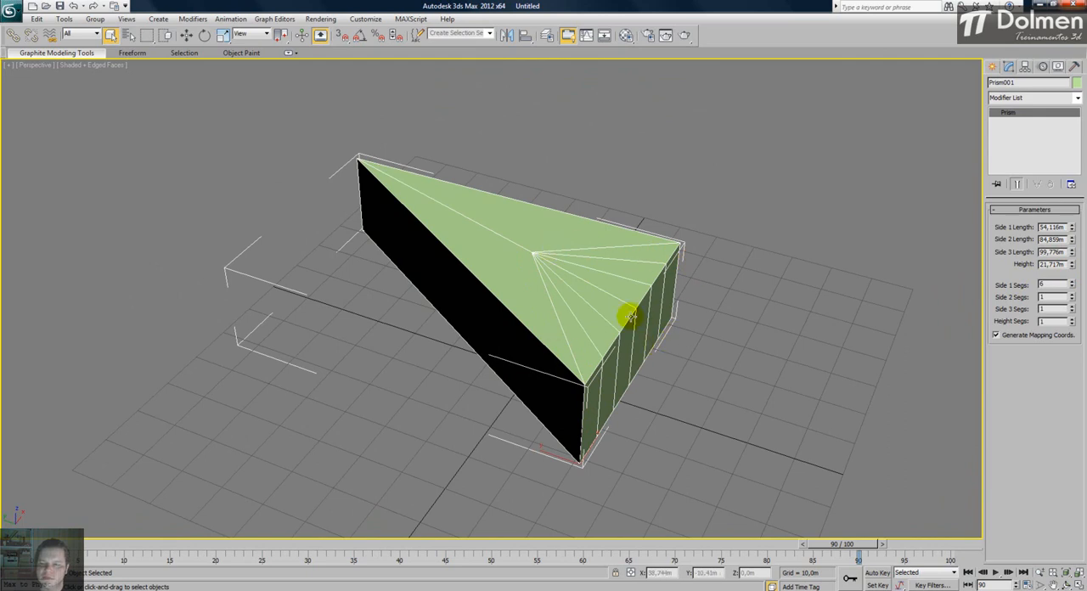
left_click_drag(1077, 267, 1083, 197)
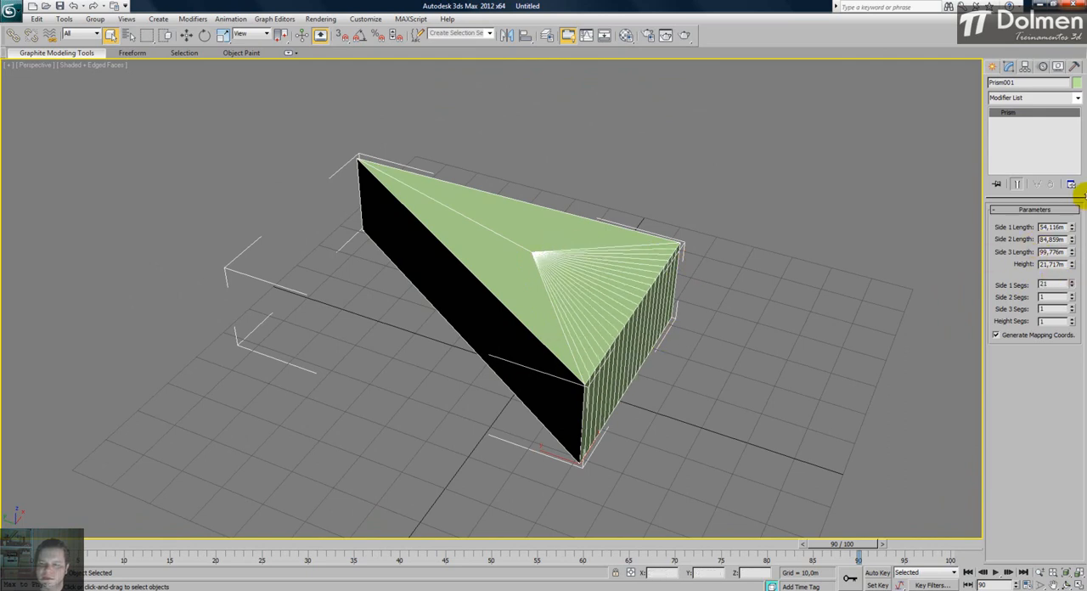
left_click_drag(1072, 292, 1070, 196)
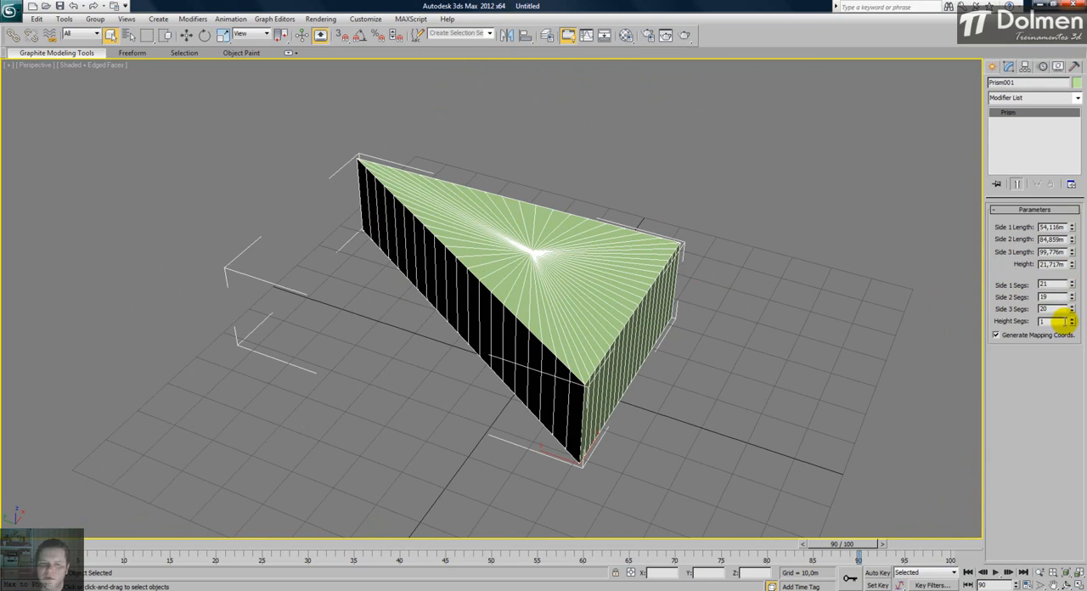
left_click_drag(1070, 324, 1073, 235)
middle_click_drag(651, 360, 553, 361, "alt")
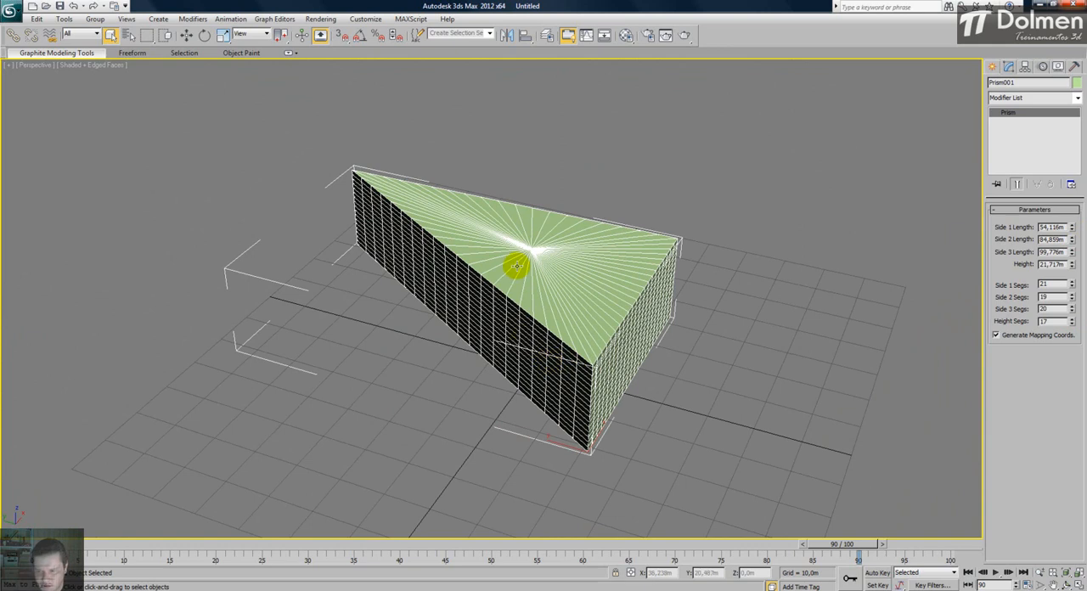
- Return to the four-viewport layout with the Top view restored, and delete the prism
key("alt+w")
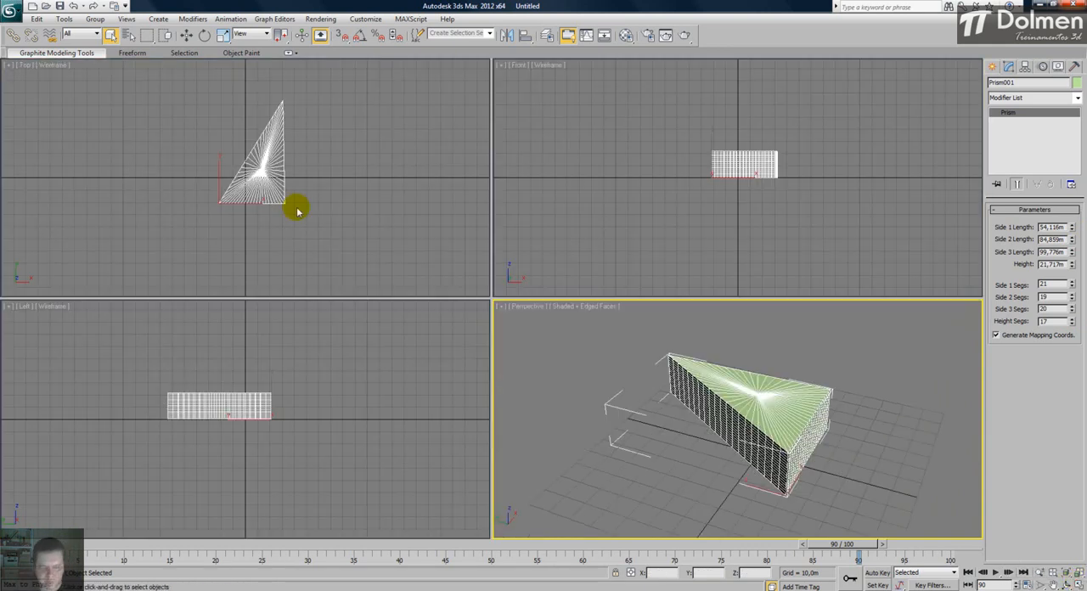
middle_click_drag(291, 204, 321, 214, "alt")
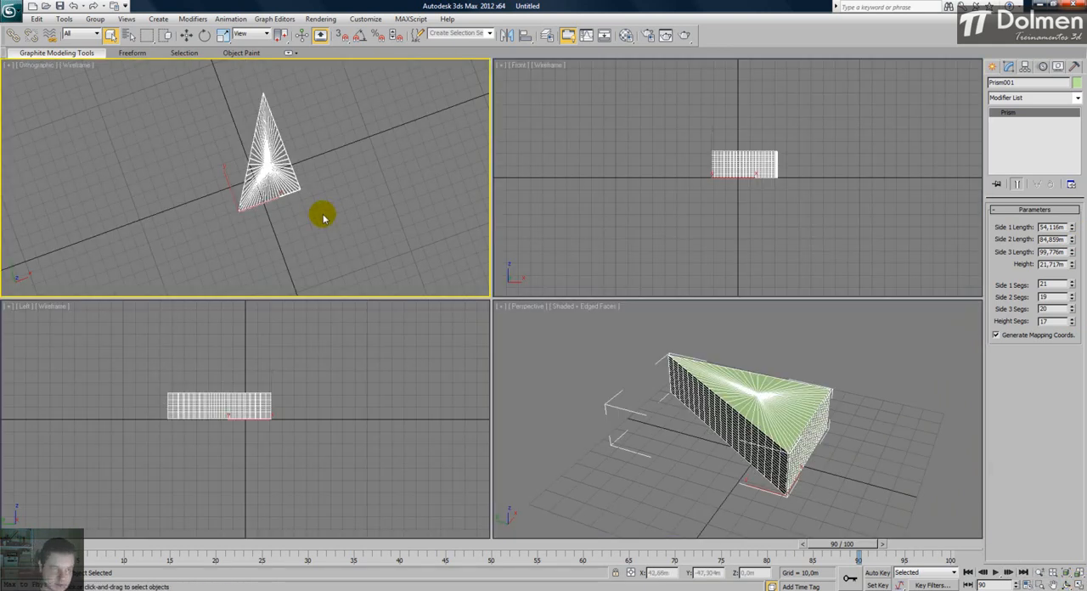
middle_click_drag(226, 184, 255, 204, "alt")
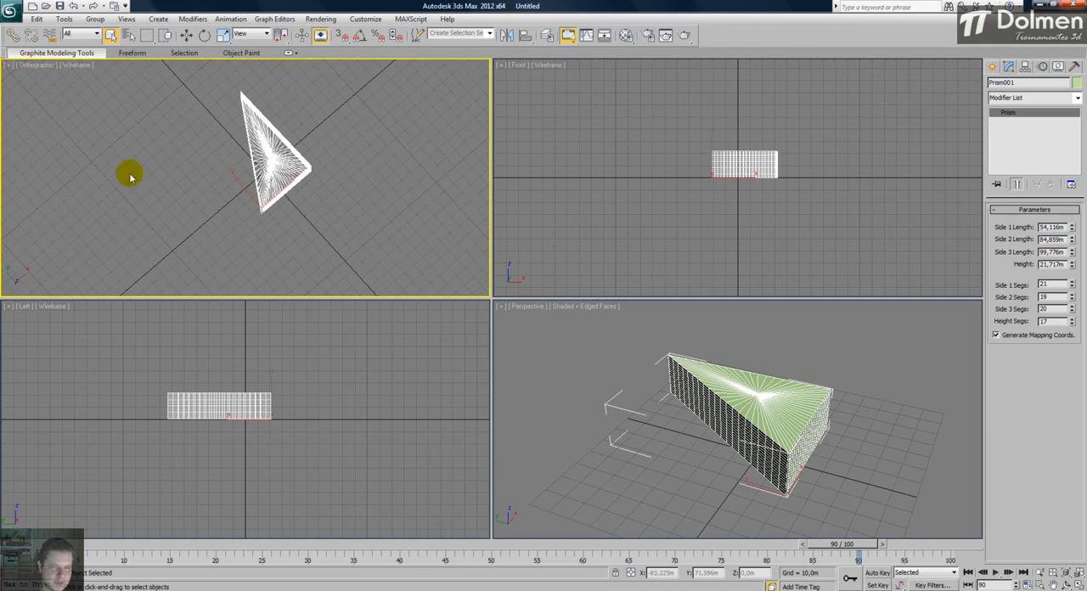
key("t")
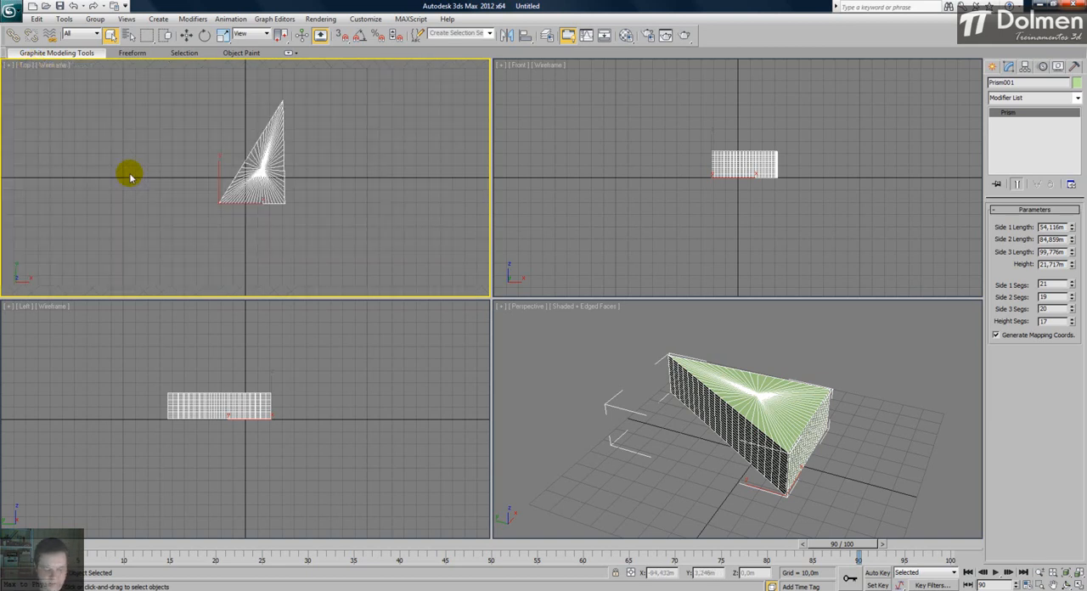
key("Delete")
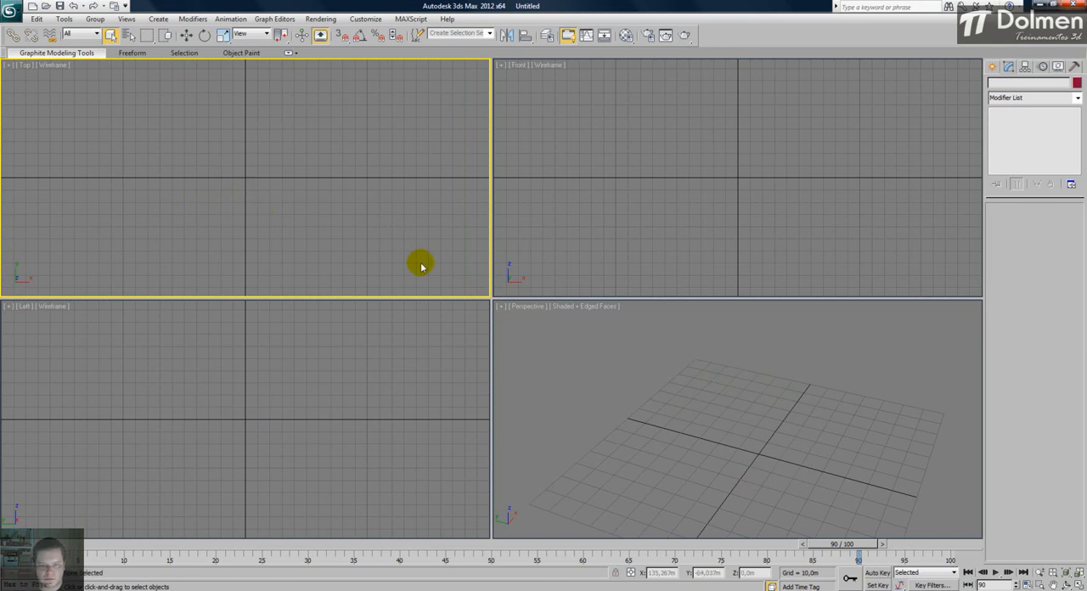
- Create a torus knot at the origin in the Top view, with about 47 m base radius and 9 m cross-section radius
left_click(685, 373)
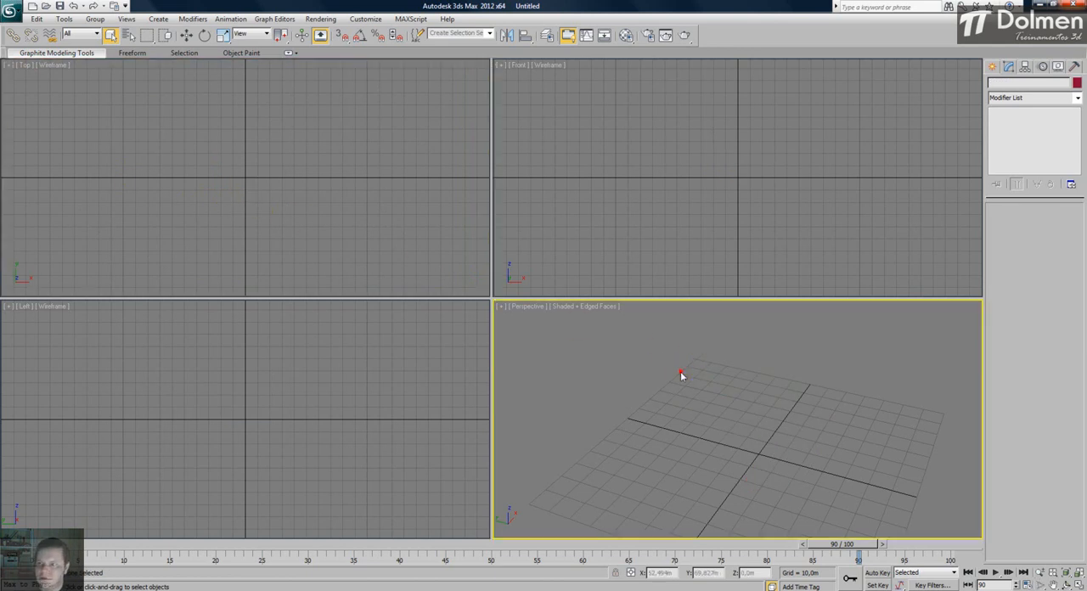
left_click(995, 66)
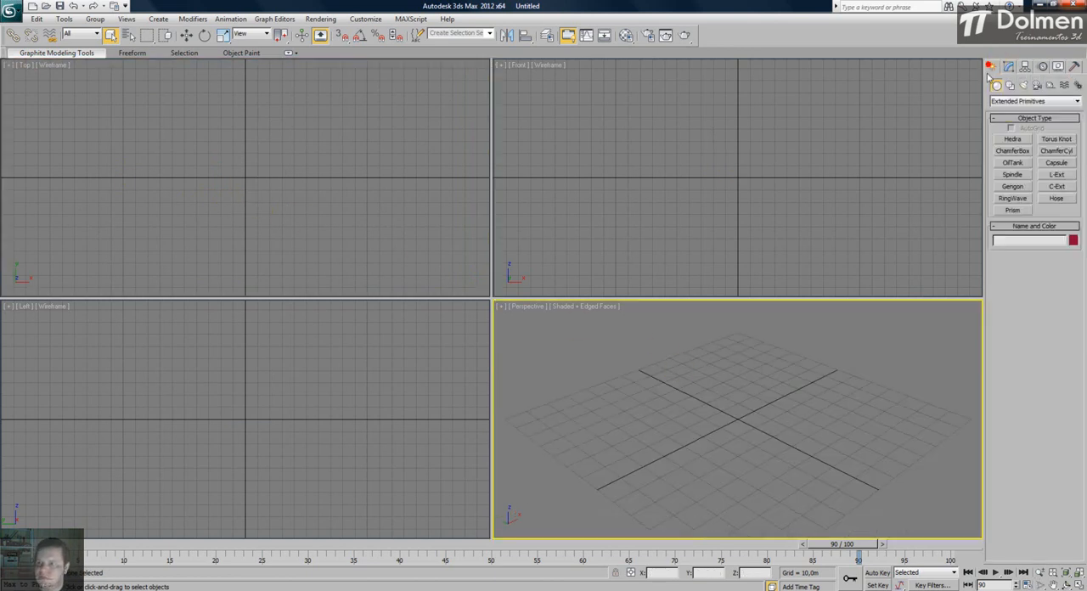
left_click(1056, 140)
left_click_drag(246, 179, 258, 108)
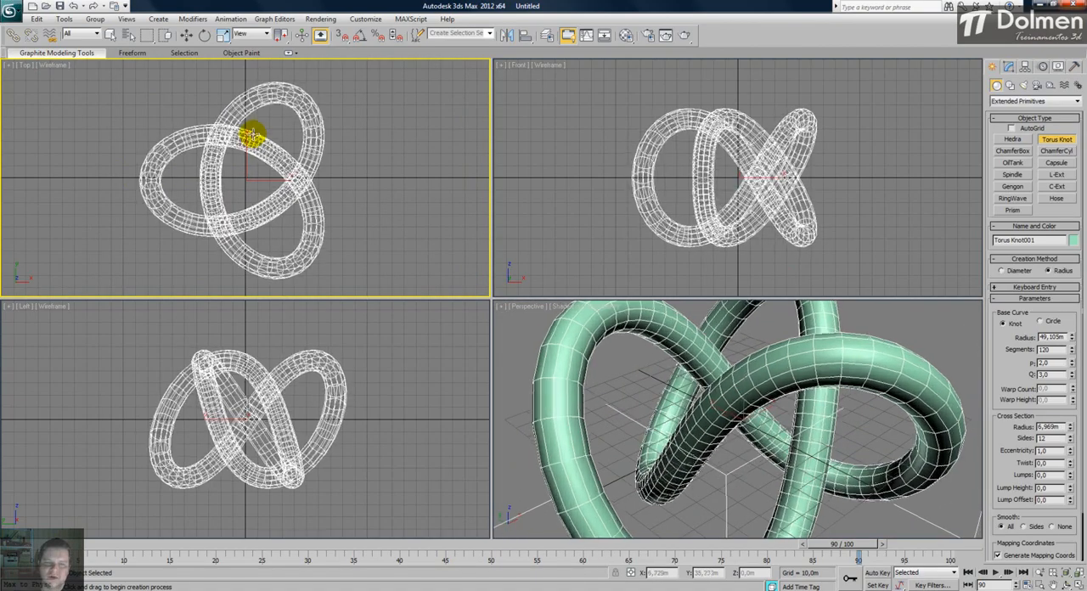
scroll(745, 430, "down", 4)
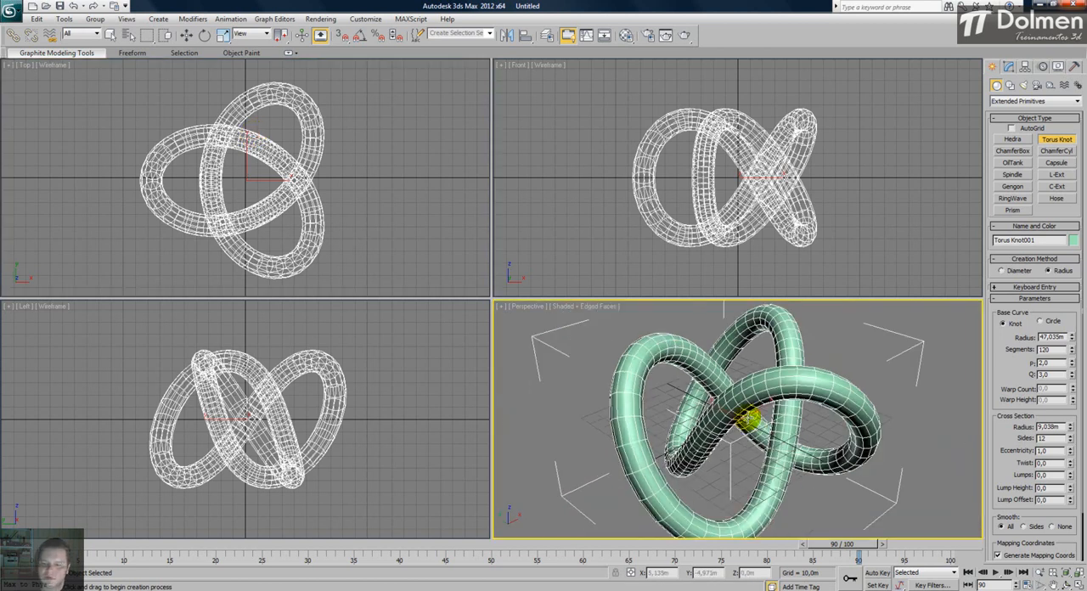
- Maximize the Perspective view and try the torus knot's Circle base curve, returning it to Knot
left_click(1077, 585)
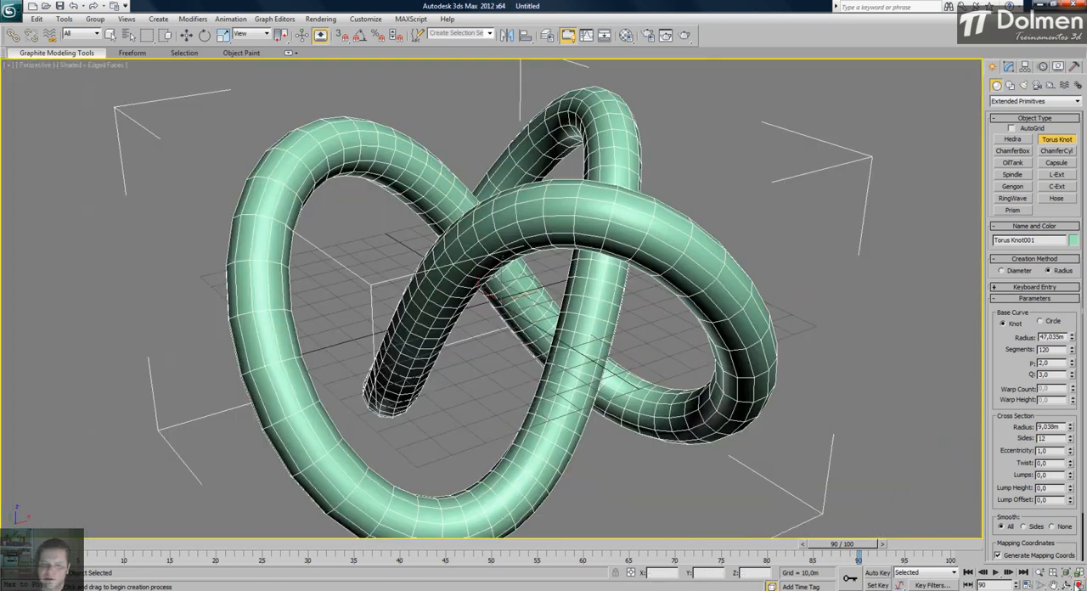
scroll(678, 324, "down", 5)
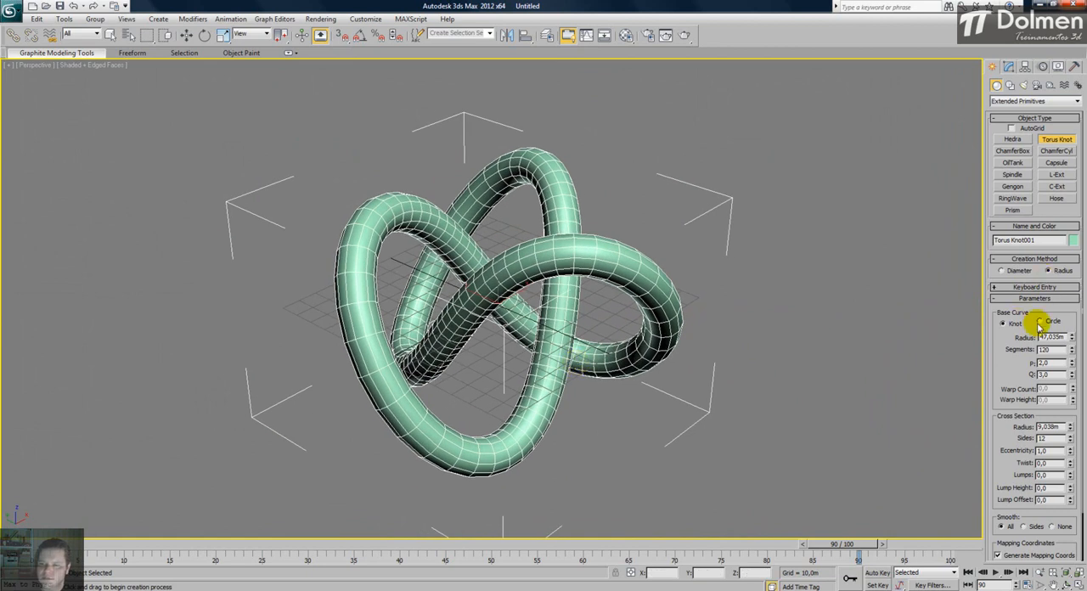
left_click(1041, 322)
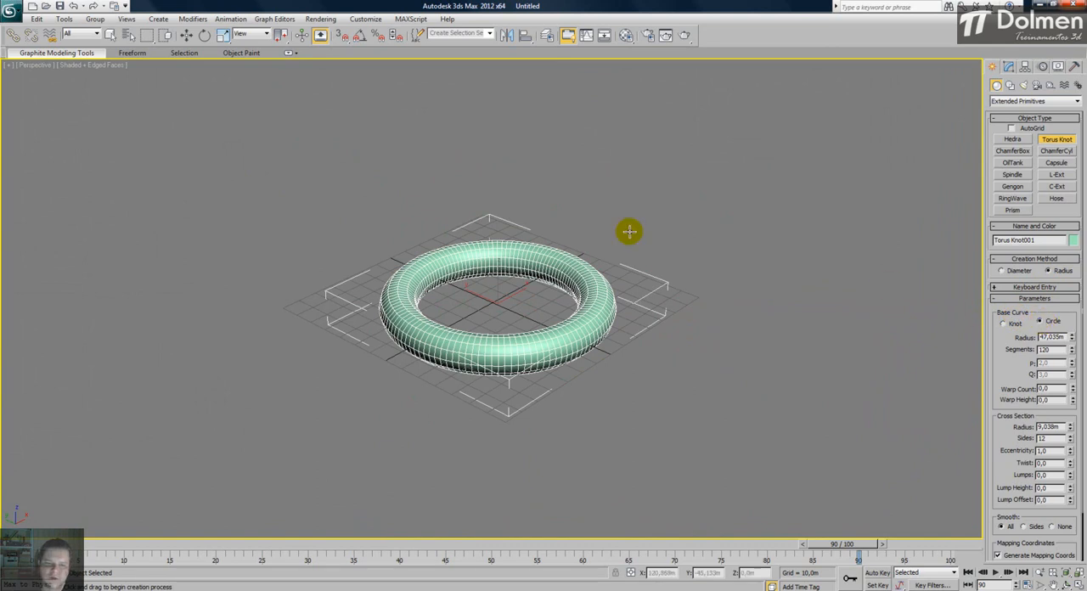
middle_click_drag(474, 311, 478, 319, "alt")
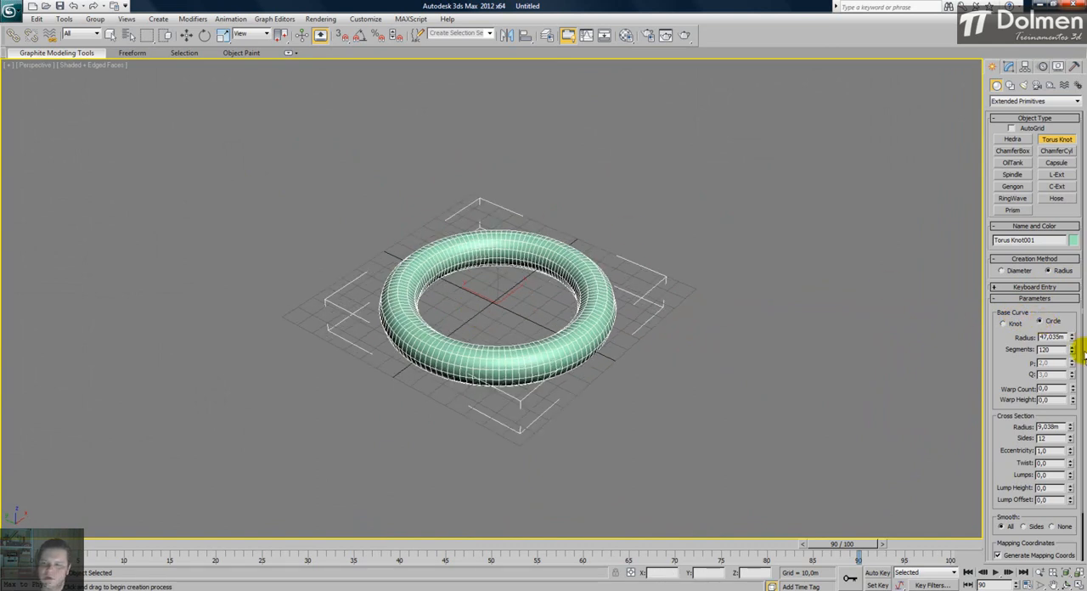
left_click(1004, 323)
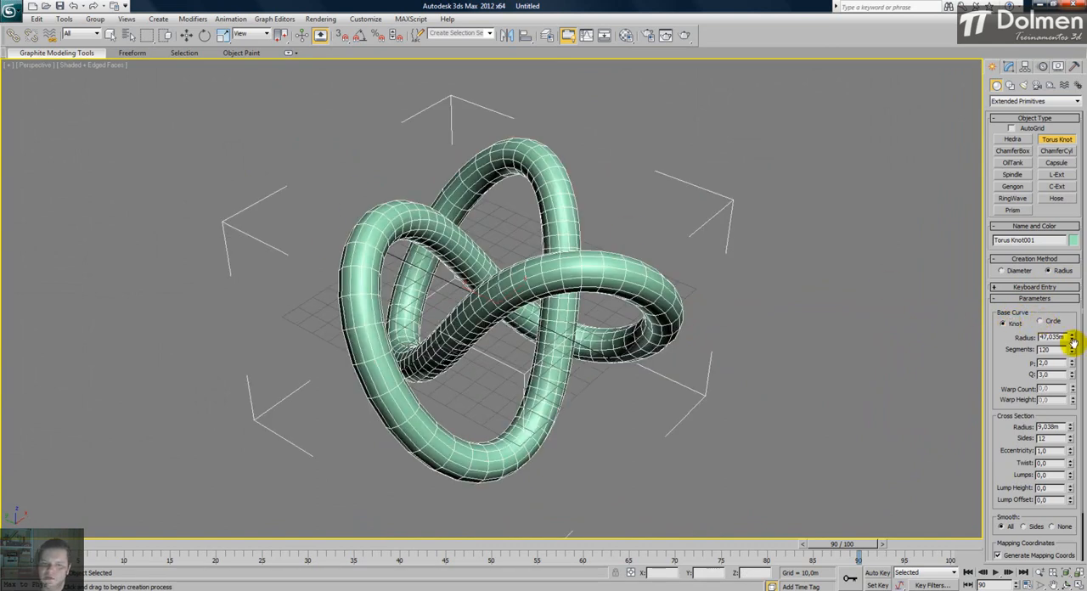
- Set the torus knot's base curve radius to 50,798 m, segments to 301, P to 6,25 and Q to 1,0
left_click_drag(1073, 339, 1077, 246)
left_click_drag(1072, 363, 1072, 323)
mouse_move(1072, 368)
left_mouse_down()
mouse_move(1070, 402)
mouse_move(1083, 304)
mouse_move(1077, 429)
mouse_move(1077, 381)
left_mouse_up()
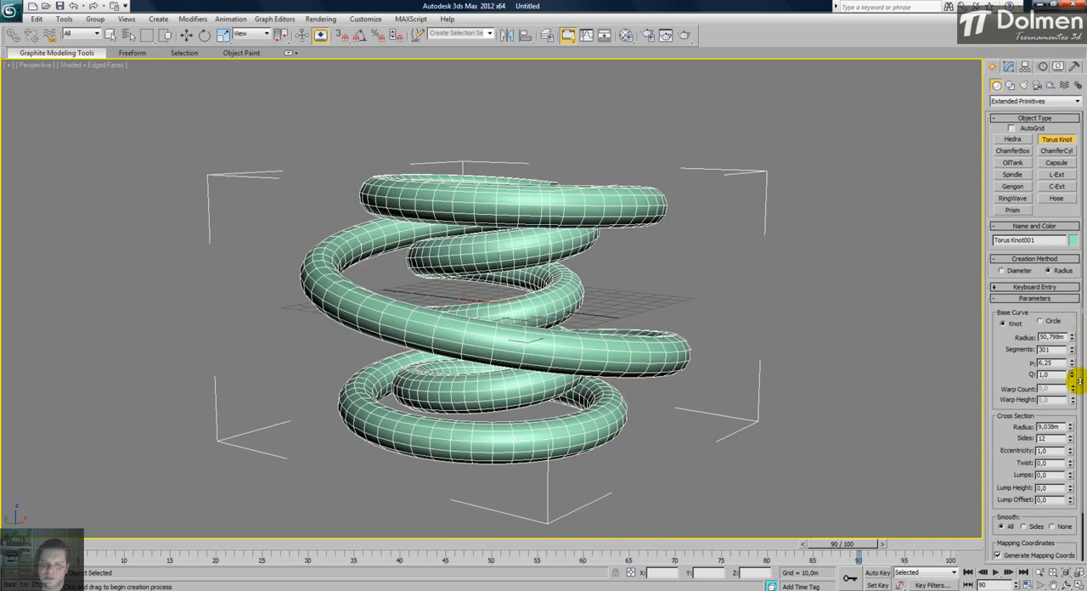
middle_click_drag(581, 338, 566, 355, "alt")
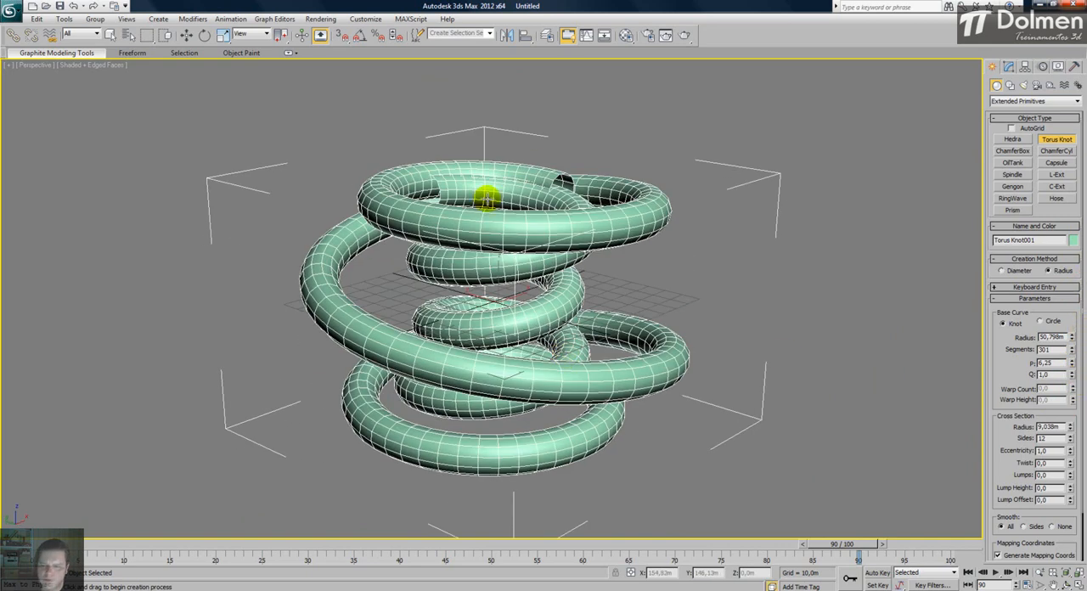
middle_click_drag(484, 343, 575, 336, "alt")
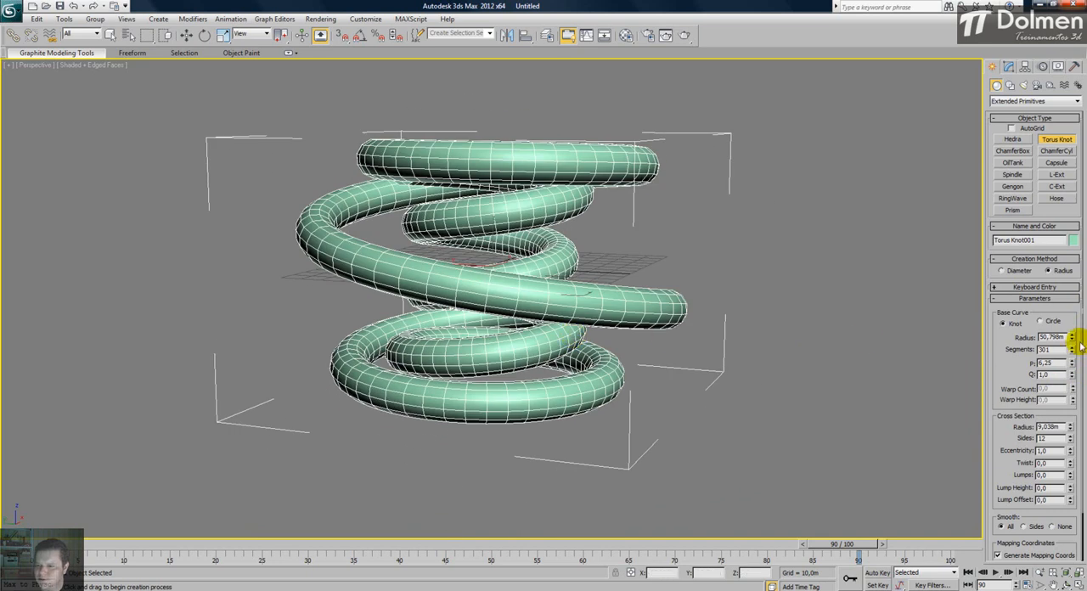
- Set the torus knot's cross-section radius to 7,321 m, sides to 13 and eccentricity to 2,65
mouse_move(1009, 425)
left_mouse_down()
mouse_move(1009, 399)
mouse_move(1068, 395)
mouse_move(1075, 296)
mouse_move(1070, 456)
mouse_move(1075, 347)
mouse_move(1067, 403)
mouse_move(1038, 409)
left_mouse_up()
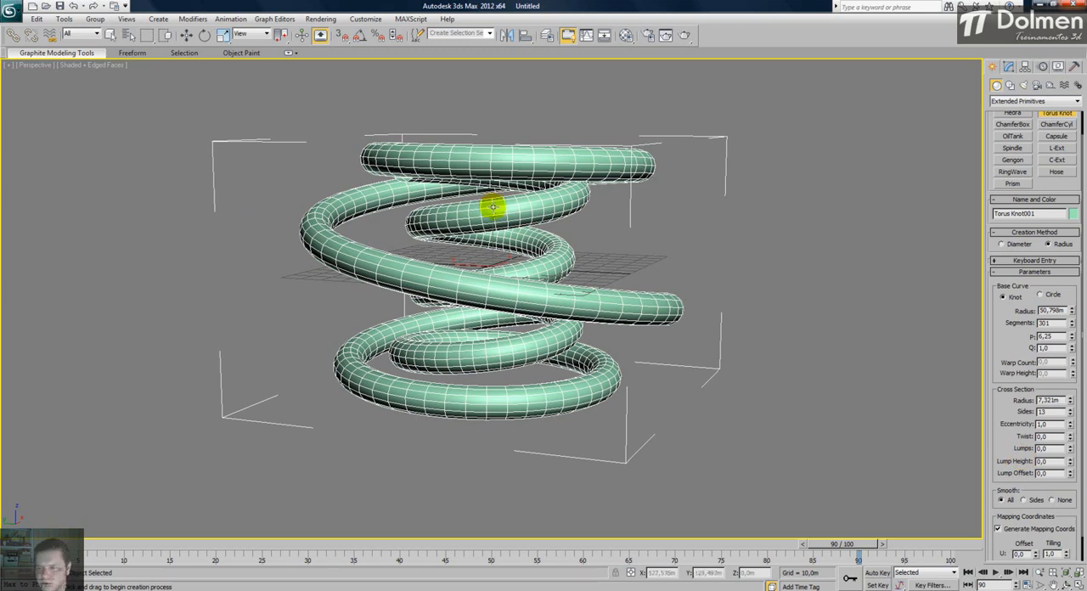
left_click_drag(1070, 425, 1072, 398)
middle_click_drag(355, 308, 448, 350, "alt")
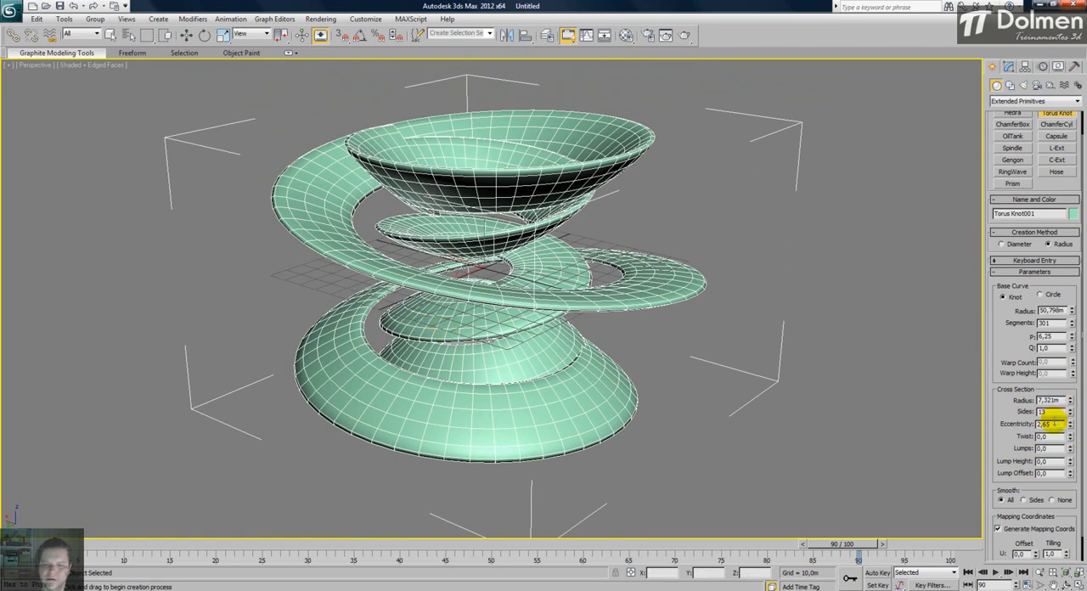
- Try the torus knot's twist and lump offset, leaving both at 0,0, and set 66 lumps with a lump height of 0,96
left_click_drag(1069, 436, 1079, 382)
middle_click_drag(485, 335, 378, 279, "alt")
left_click_drag(1070, 438, 1079, 495)
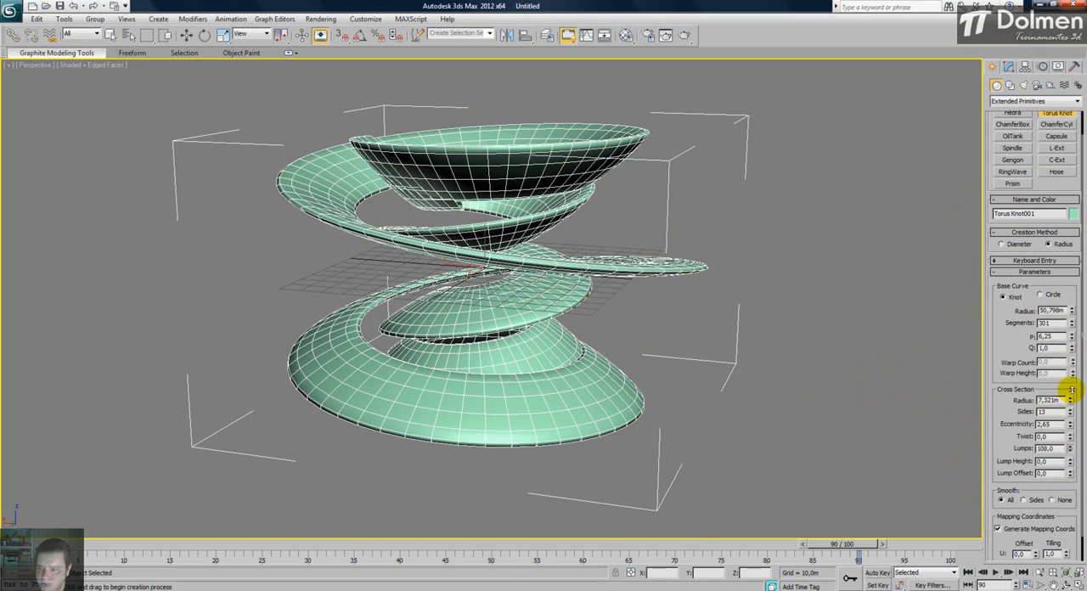
mouse_move(1072, 389)
left_mouse_down()
mouse_move(1069, 460)
mouse_move(1077, 315)
mouse_move(1075, 373)
left_mouse_up()
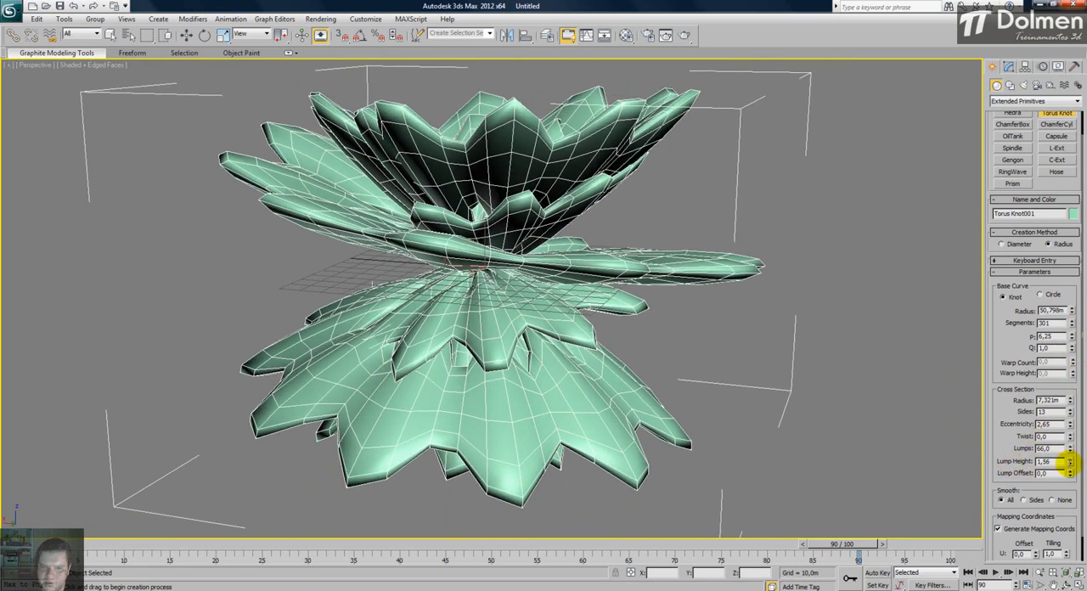
left_click_drag(1068, 461, 1078, 558)
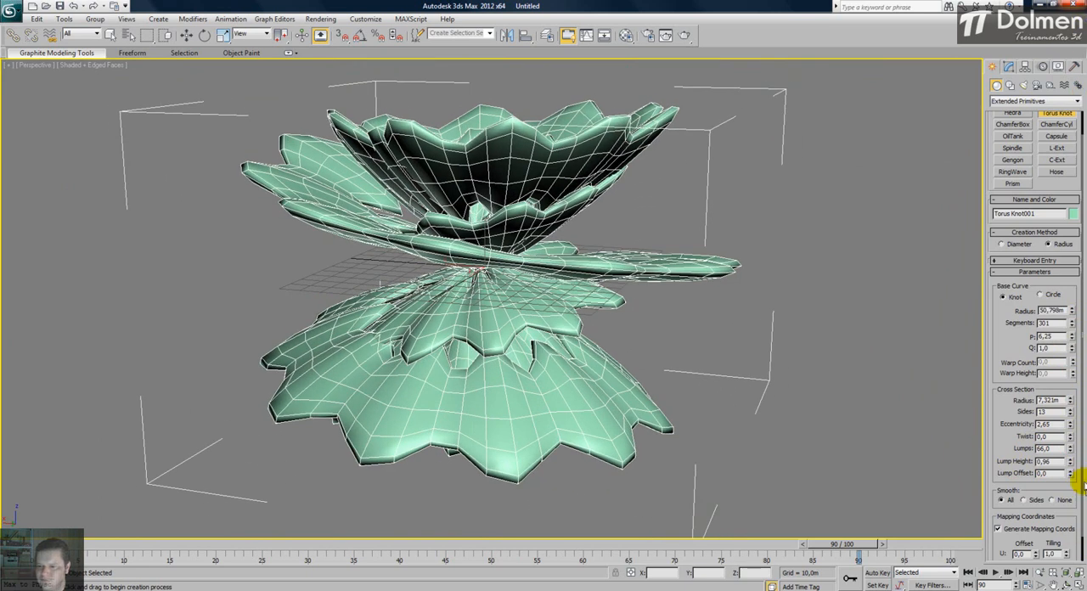
left_click_drag(1073, 473, 1073, 507)
- Set the torus knot's base curve segments to 293 and its P value to 15,75
mouse_move(512, 291)
middle_mouse_down("alt")
mouse_move(490, 335)
mouse_move(503, 286)
middle_mouse_up("alt")
scroll(1081, 238, "down", 1)
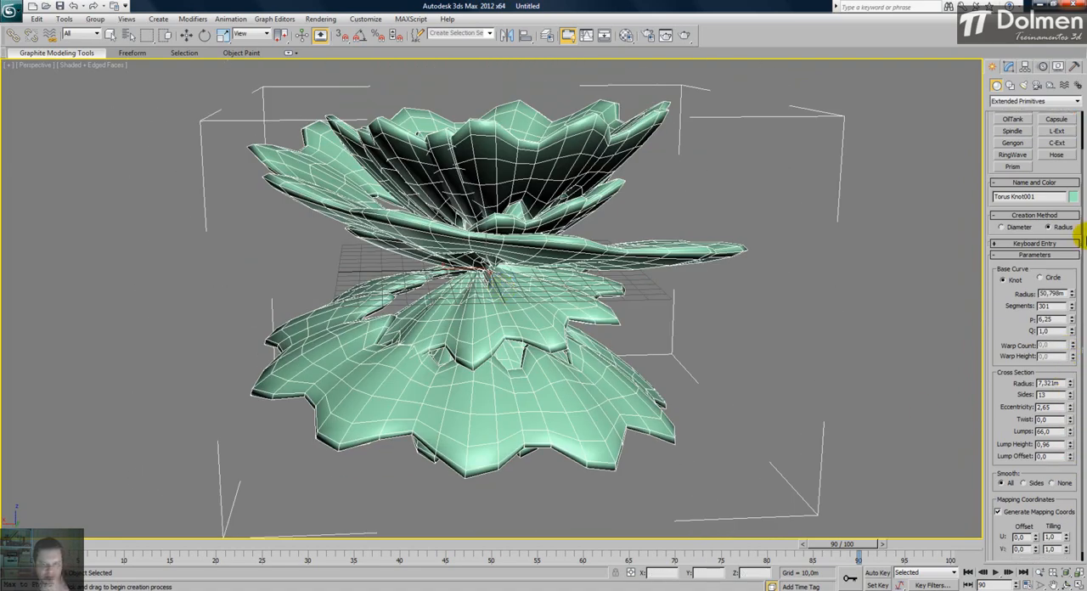
middle_click_drag(551, 243, 517, 244, "alt")
scroll(491, 245, "down", 3)
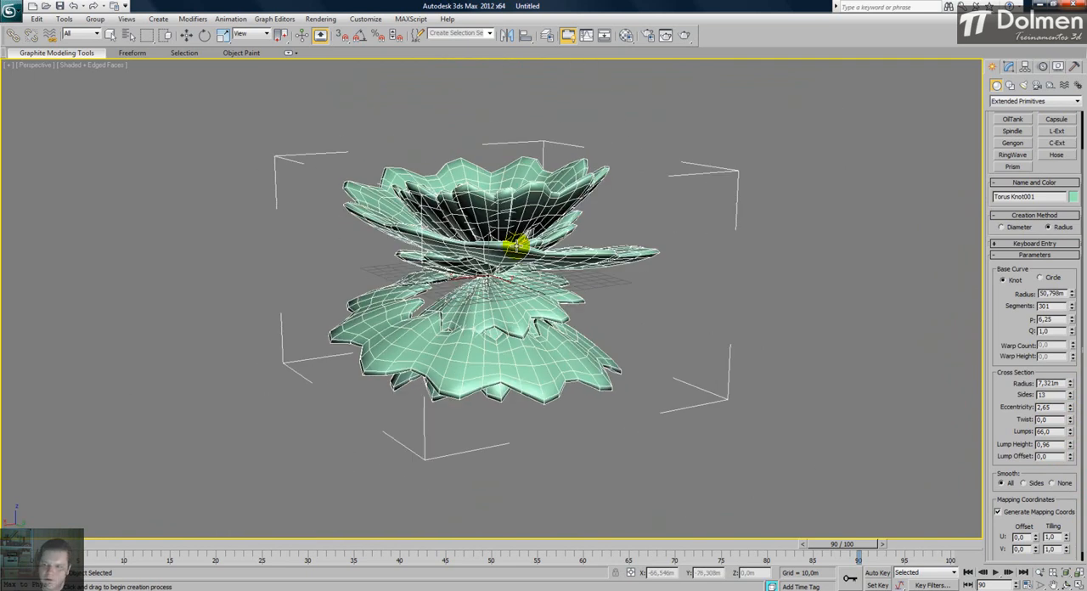
mouse_move(1073, 307)
left_mouse_down()
mouse_move(1062, 373)
mouse_move(1076, 298)
left_mouse_up()
mouse_move(510, 344)
middle_mouse_down("alt")
mouse_move(479, 311)
mouse_move(493, 258)
mouse_move(483, 393)
mouse_move(483, 339)
mouse_move(531, 371)
mouse_move(517, 362)
middle_mouse_up("alt")
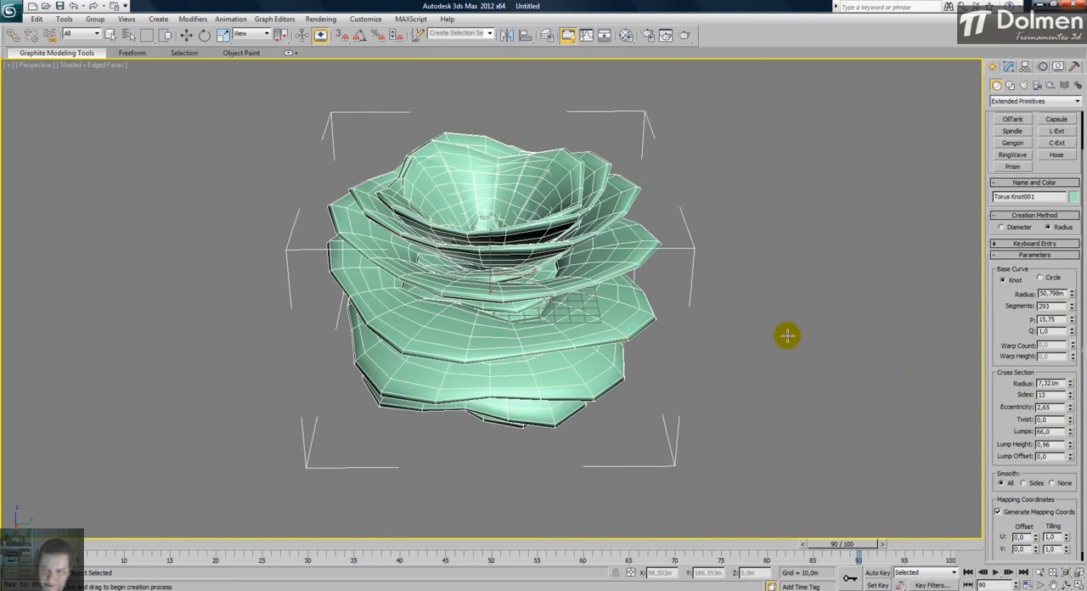
- Return to the four-viewport layout, restore the Top and Left views, and delete the torus knot
left_click(1076, 581)
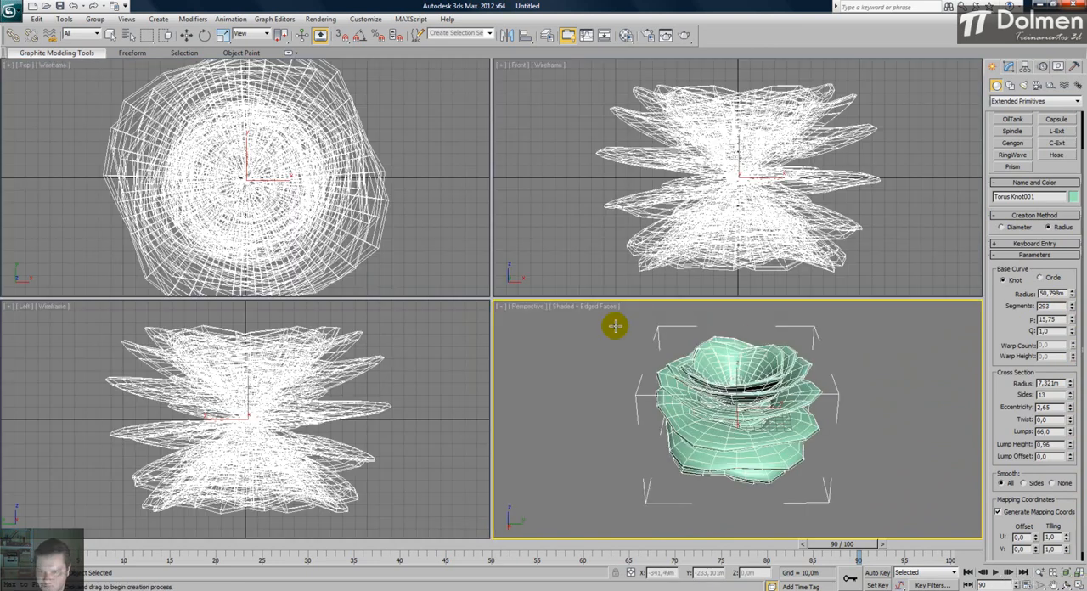
middle_click_drag(333, 139, 334, 156)
scroll(333, 156, "down", 3)
middle_click_drag(335, 362, 335, 371)
scroll(334, 370, "down", 3)
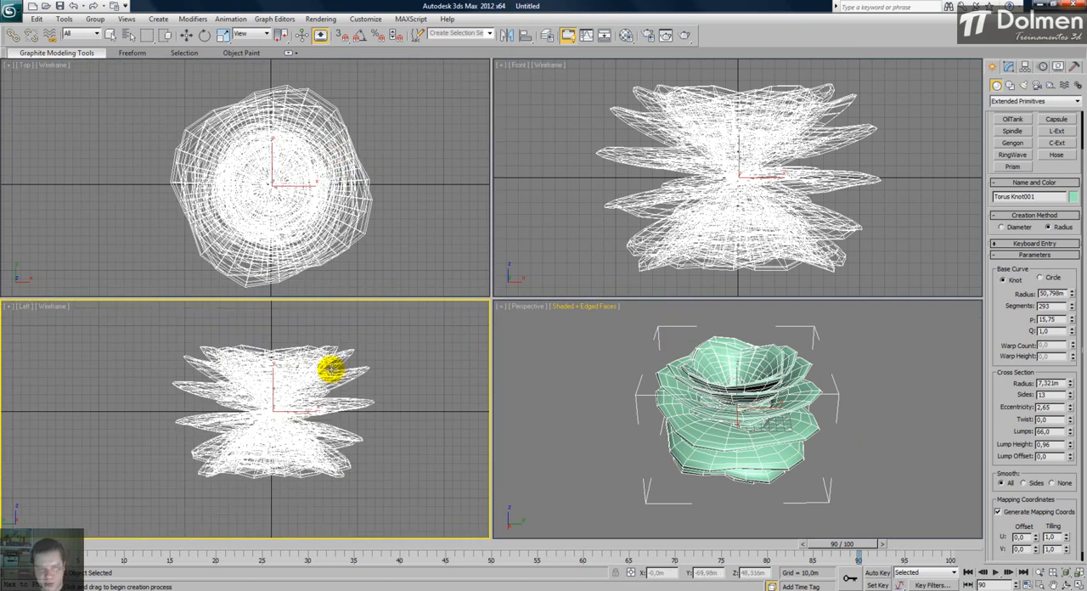
right_click(251, 191)
key("ctrl+shift+z")
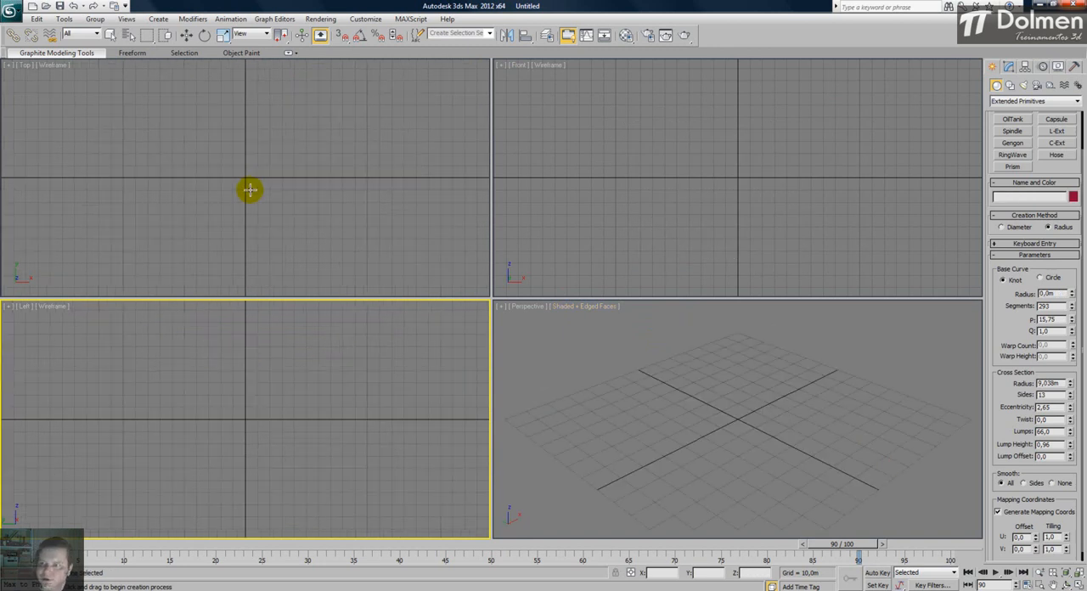
- Create a chamfer cylinder at the origin in the Top view, about 22 m radius, 44 m high, with a 1,9 m fillet
scroll(1033, 169, "up", 2)
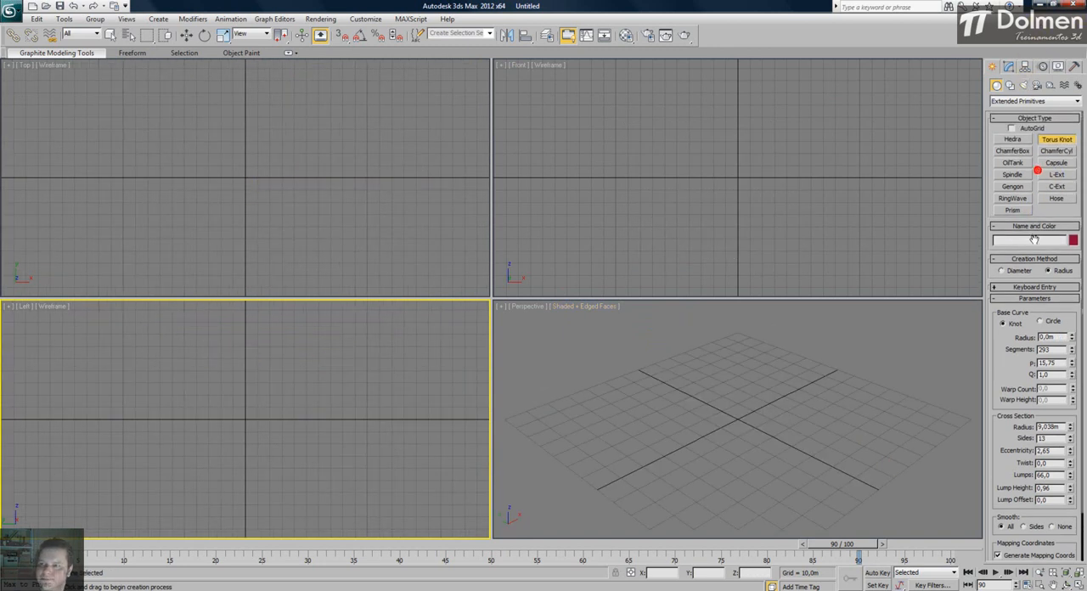
left_click(1053, 153)
left_click_drag(243, 176, 243, 145)
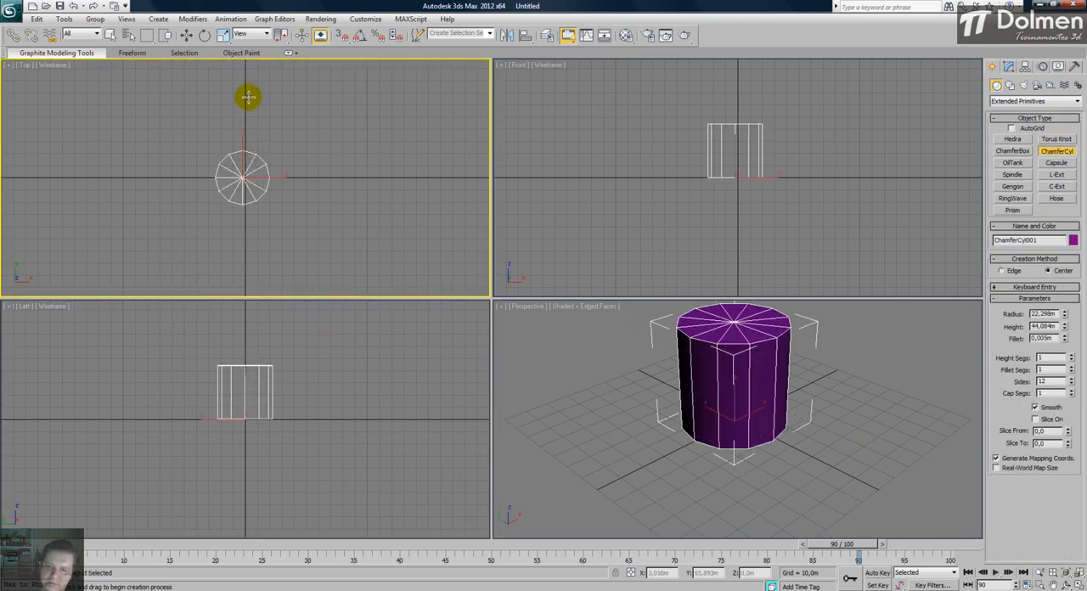
left_click(243, 126)
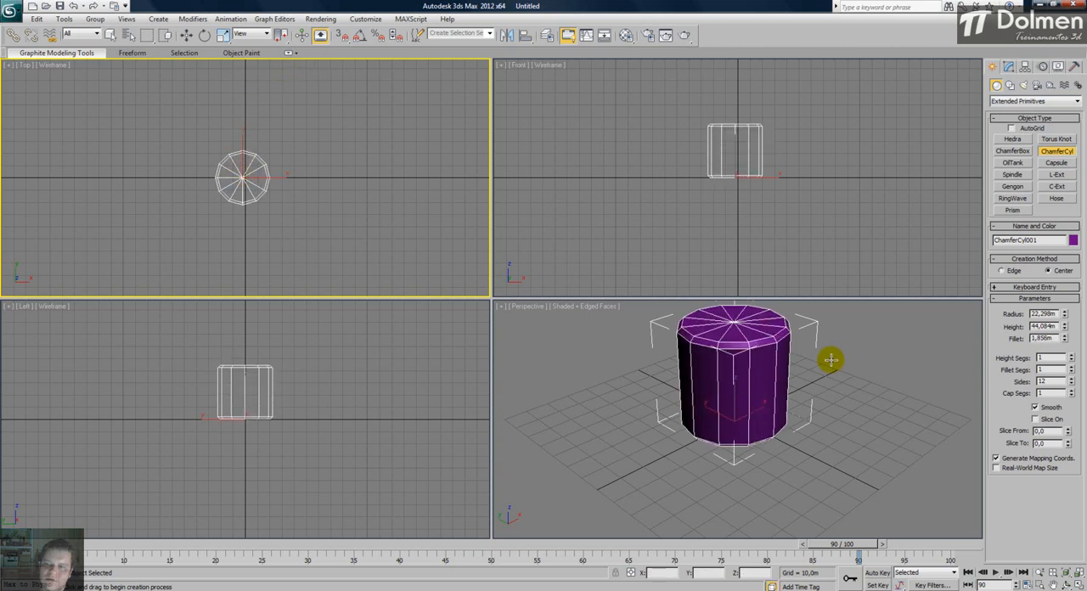
- Maximize the Perspective view and set the chamfer cylinder's radius to 20,122 m, height to 51,578 m and fillet to 3,248 m
left_click(930, 363)
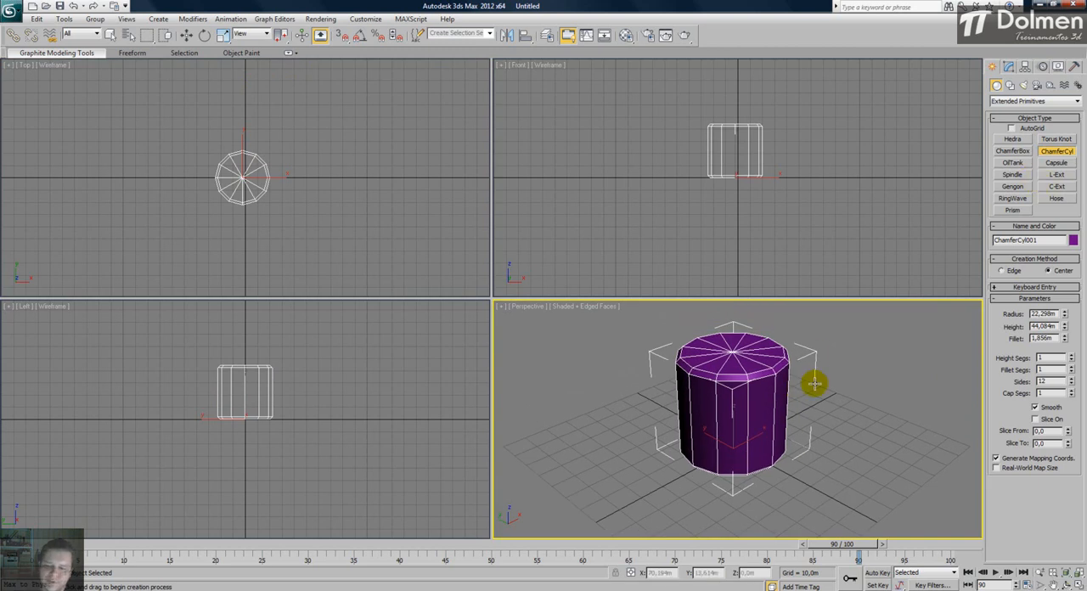
key("alt+w")
scroll(509, 335, "down", 5)
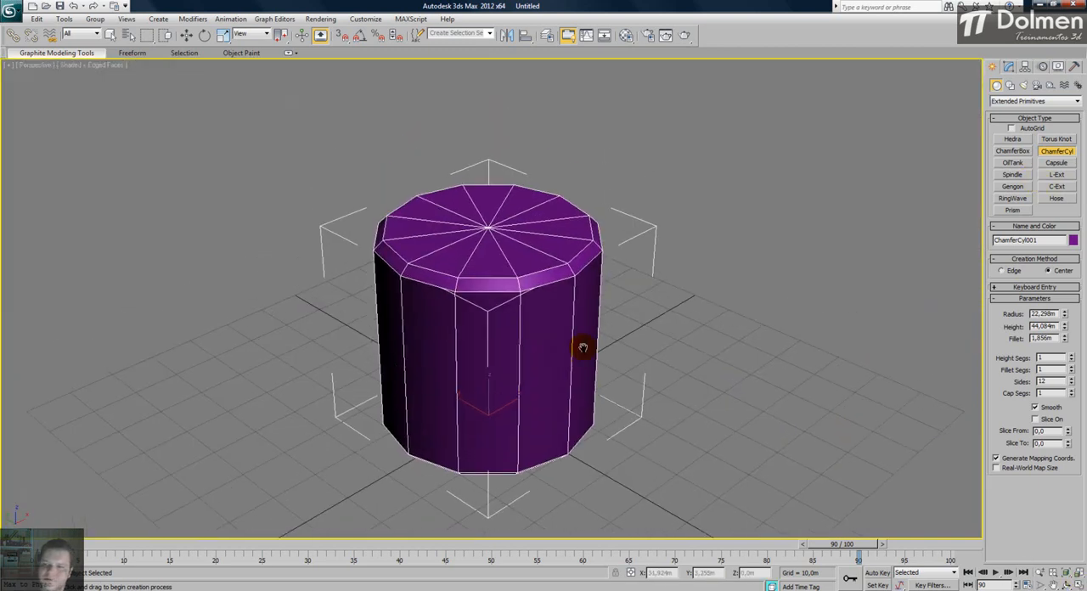
left_click_drag(1065, 317, 1068, 297)
- Set the chamfer cylinder's height segments to 15, fillet segments to 28, sides to 71 and cap segments to 18
left_click_drag(1071, 358, 1075, 277)
left_click_drag(1071, 370, 1083, 212)
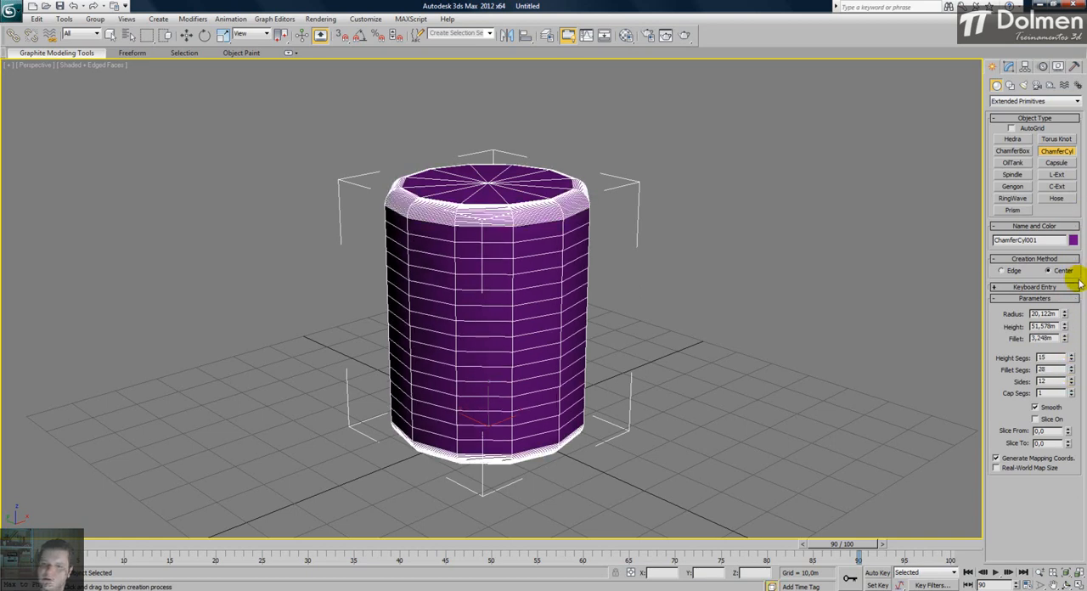
left_click_drag(1070, 386, 1061, 48)
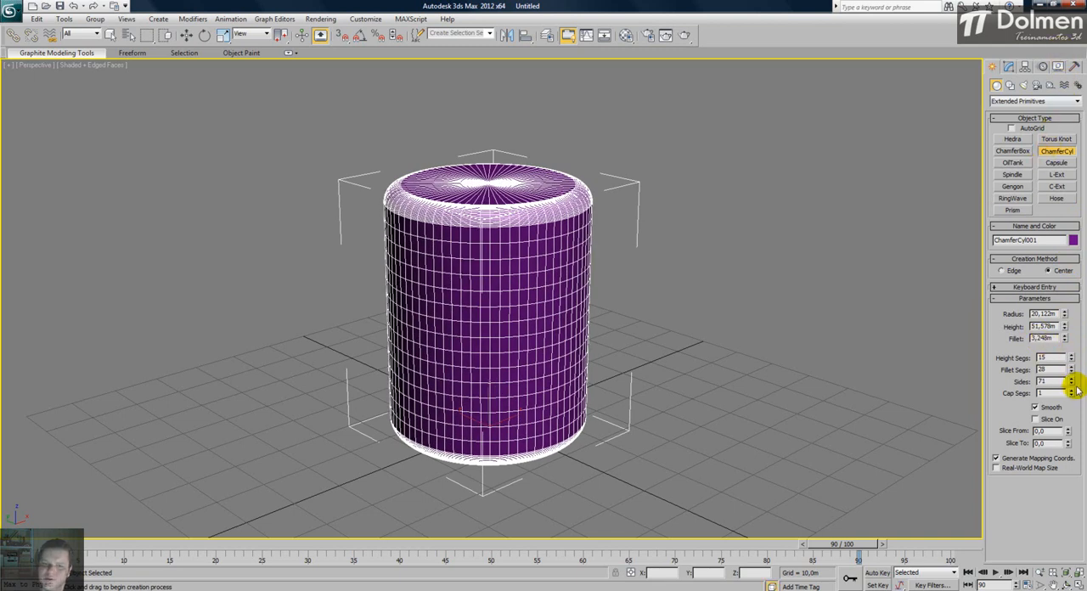
left_click_drag(1072, 395, 1070, 291)
middle_click_drag(521, 393, 525, 280, "alt")
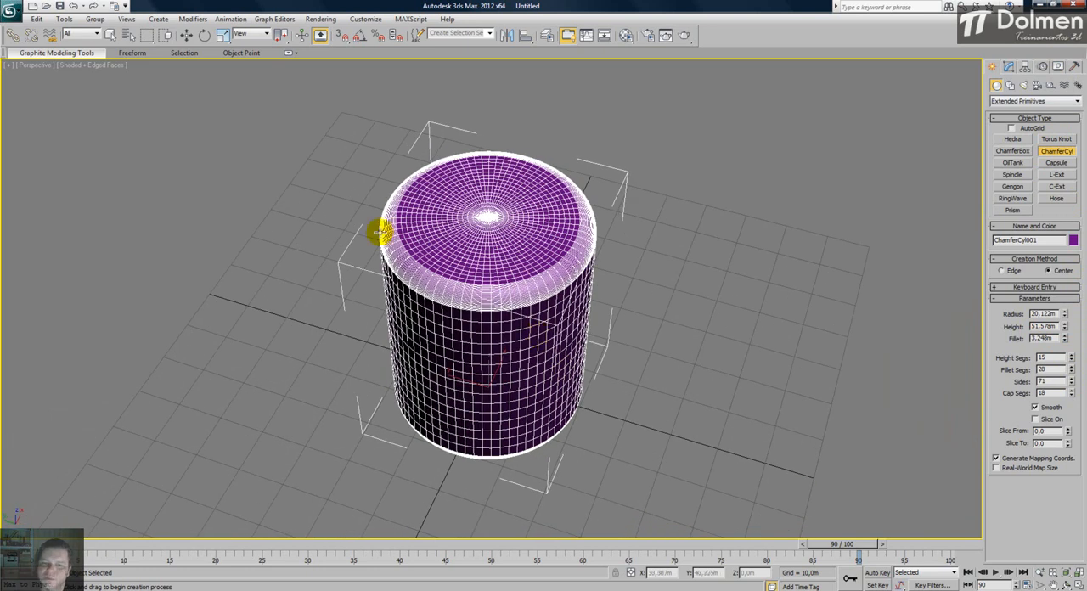
middle_click_drag(507, 252, 507, 248, "alt")
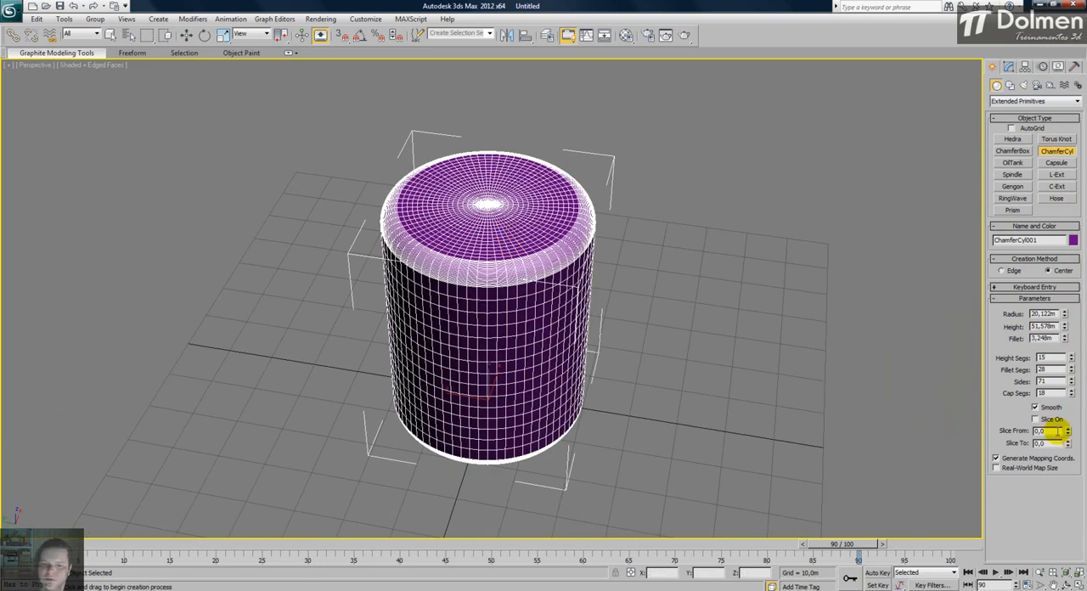
- Turn off the chamfer cylinder's smoothing and the edged-faces display to compare the shading, and restore both
left_click(1038, 408)
key("F4")
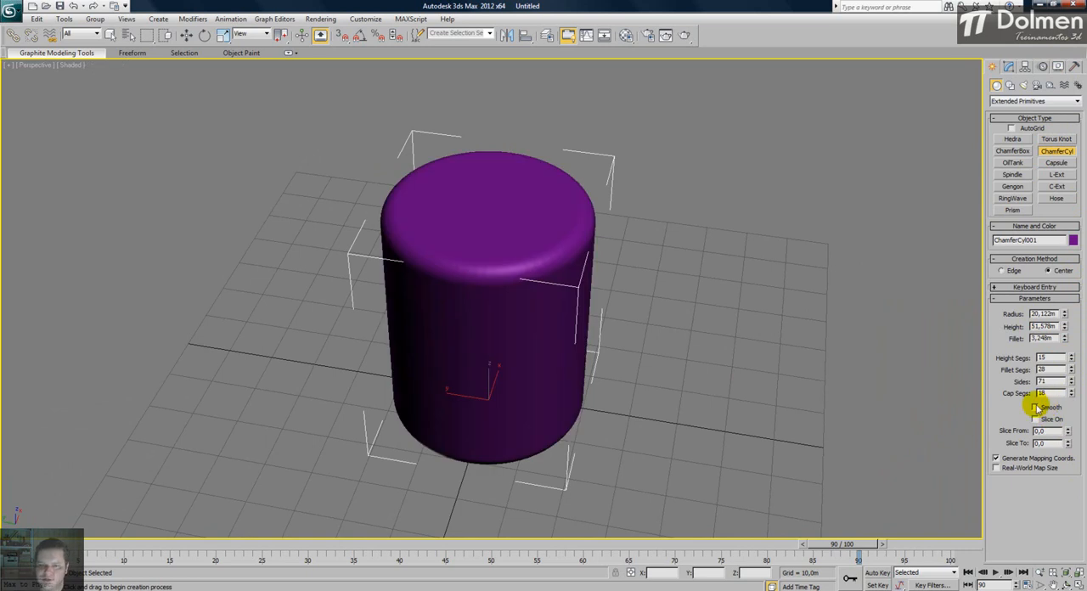
scroll(502, 302, "up", 5)
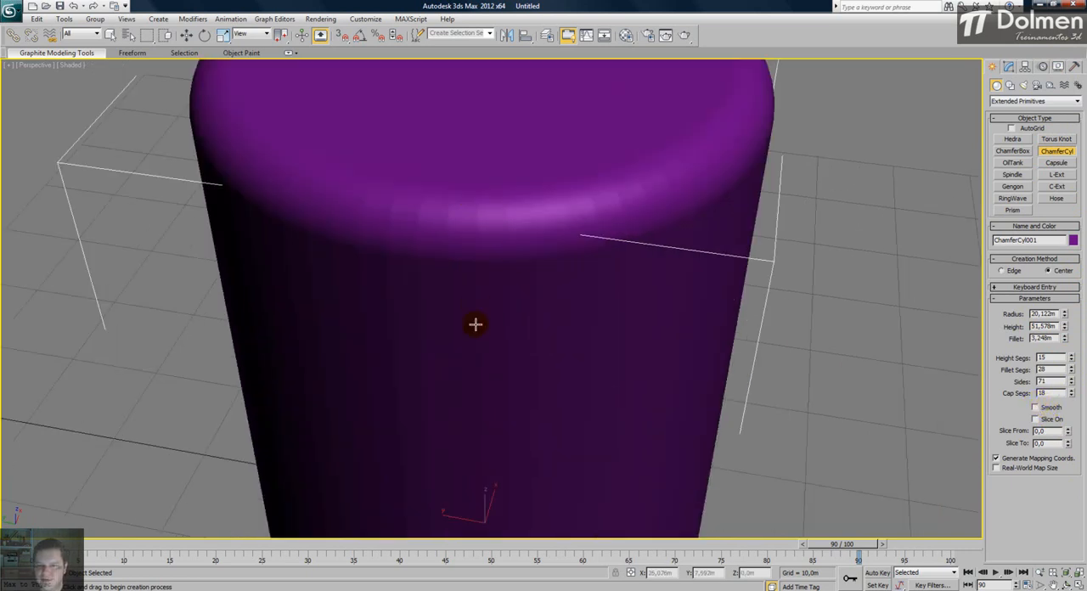
scroll(509, 206, "down", 8)
scroll(527, 223, "up", 5)
key("F4")
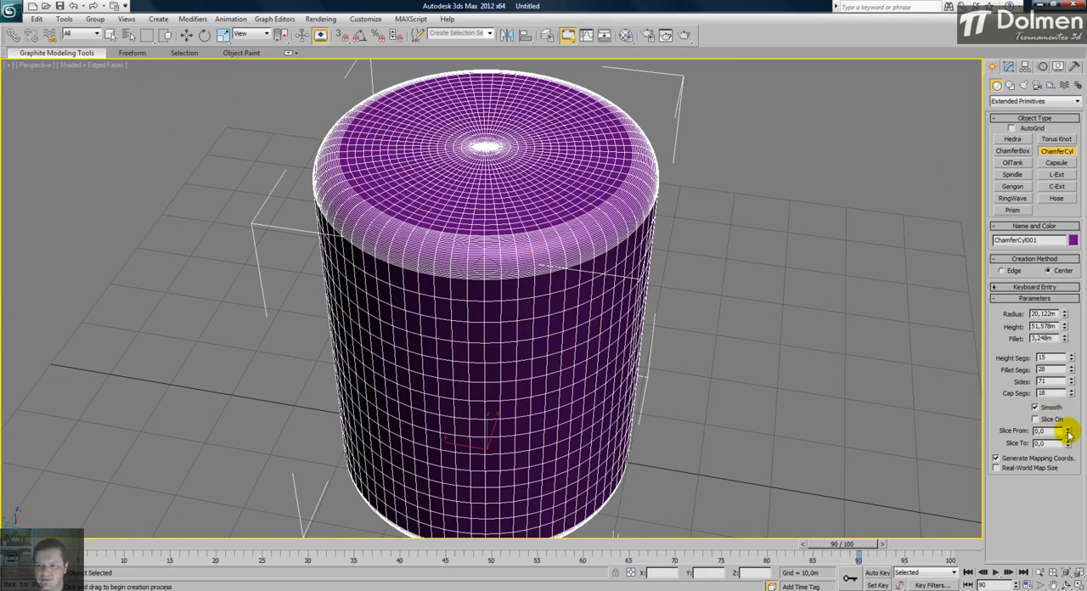
- Turn on slicing for the chamfer cylinder and adjust its Slice From angle
mouse_move(1072, 392)
left_mouse_down()
mouse_move(1056, 297)
mouse_move(1061, 396)
left_mouse_up()
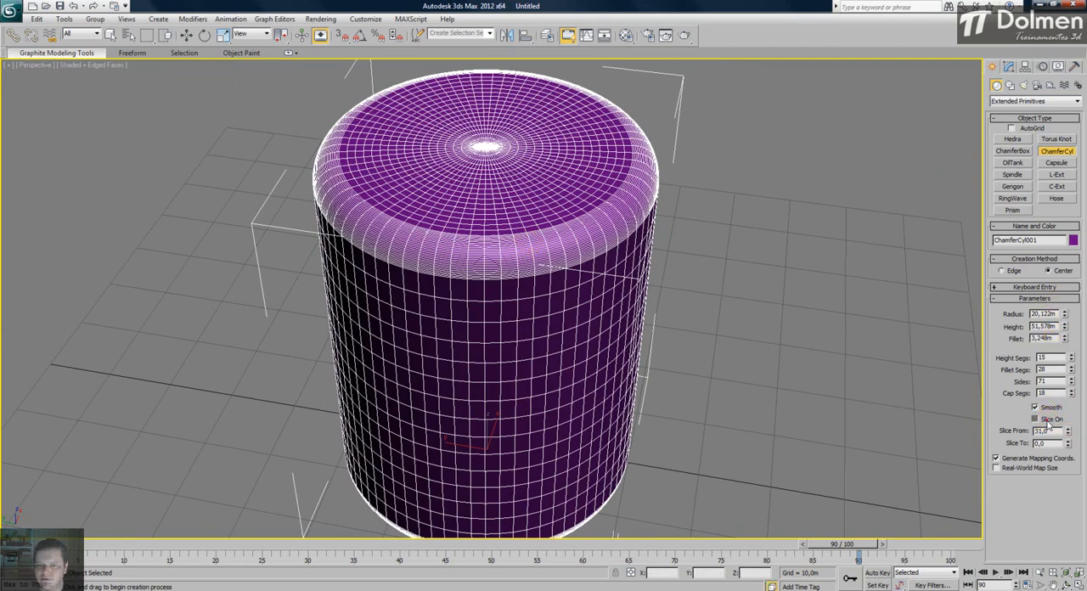
left_click(1038, 420)
left_click_drag(1069, 432, 1029, 226)
- Delete the chamfer cylinder and return to the four-viewport layout
right_click(665, 232)
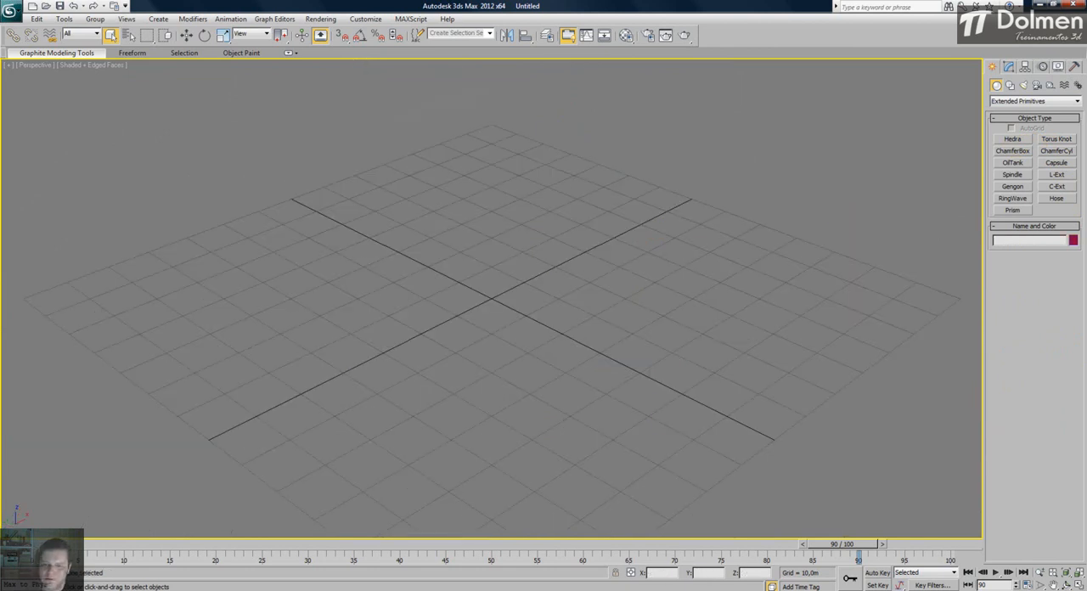
key("alt+w")
- Try a capsule at the origin in the Top view, about 20.1 m in radius and 91.2 m tall, and undo it
left_click(355, 158)
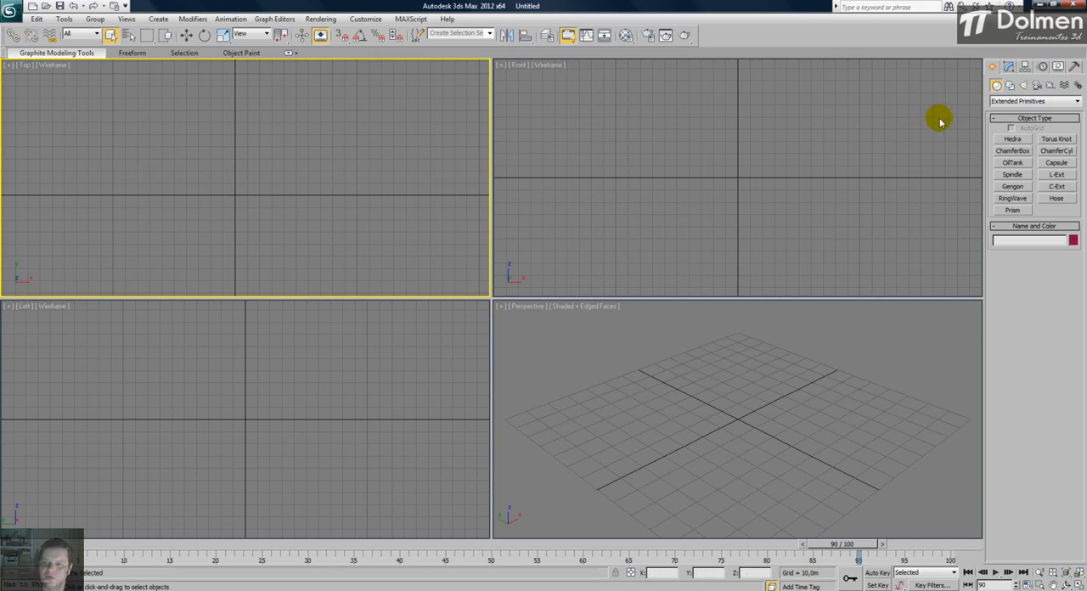
left_click(1066, 162)
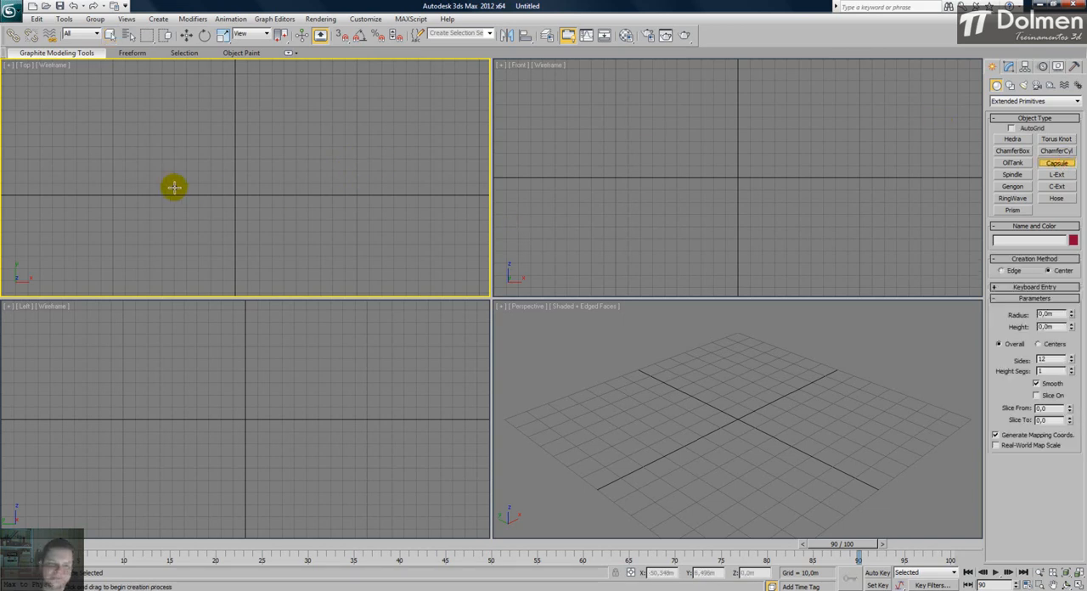
mouse_move(235, 196)
left_mouse_down()
mouse_move(247, 150)
mouse_move(246, 179)
left_mouse_up()
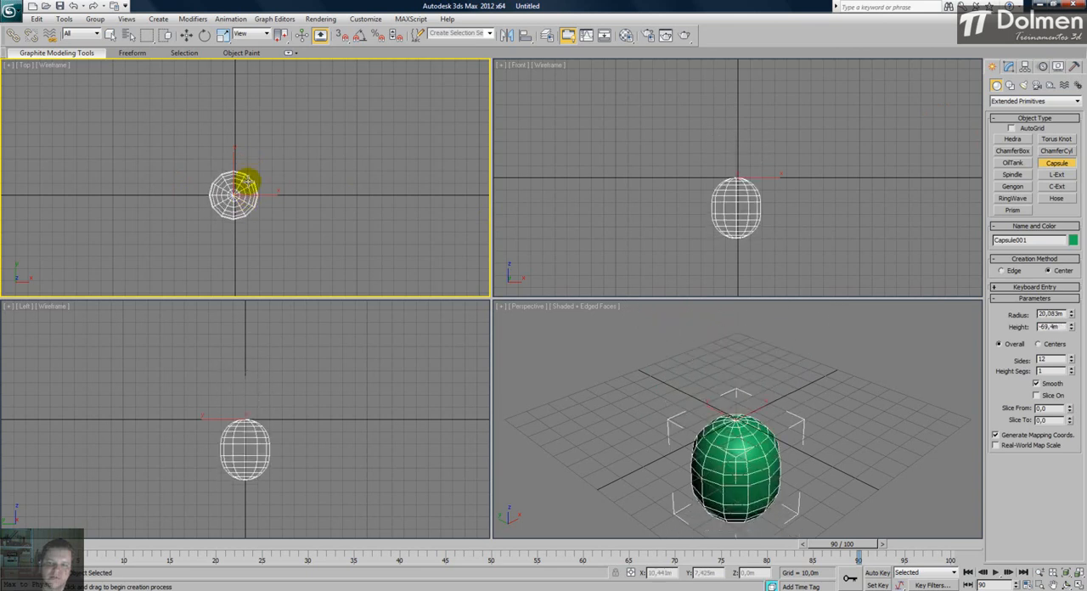
left_click(254, 117)
scroll(785, 367, "down", 3)
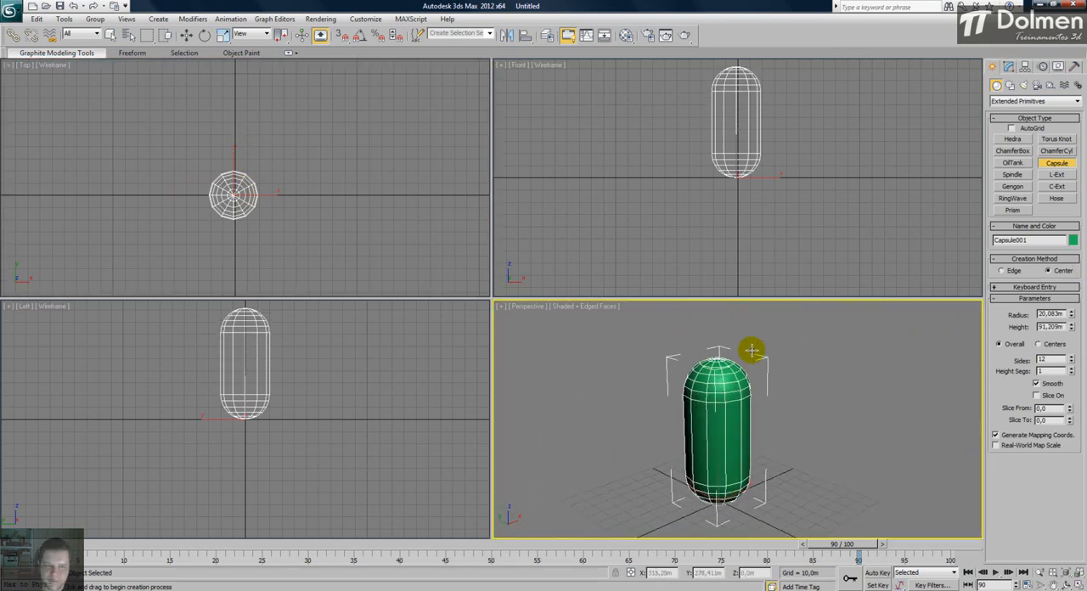
key("ctrl+z")
- Draw a new capsule at the origin in the Top view and adjust it to about 30 m radius and 88.5 m height
left_click_drag(236, 195, 239, 174)
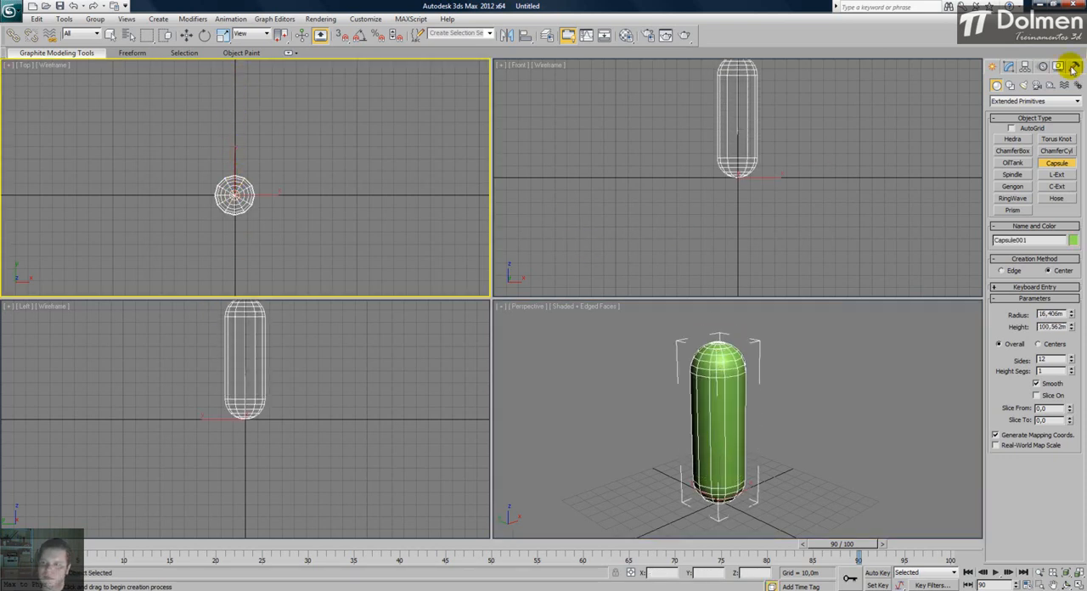
left_click(1008, 67)
left_click_drag(1072, 229, 1084, 176)
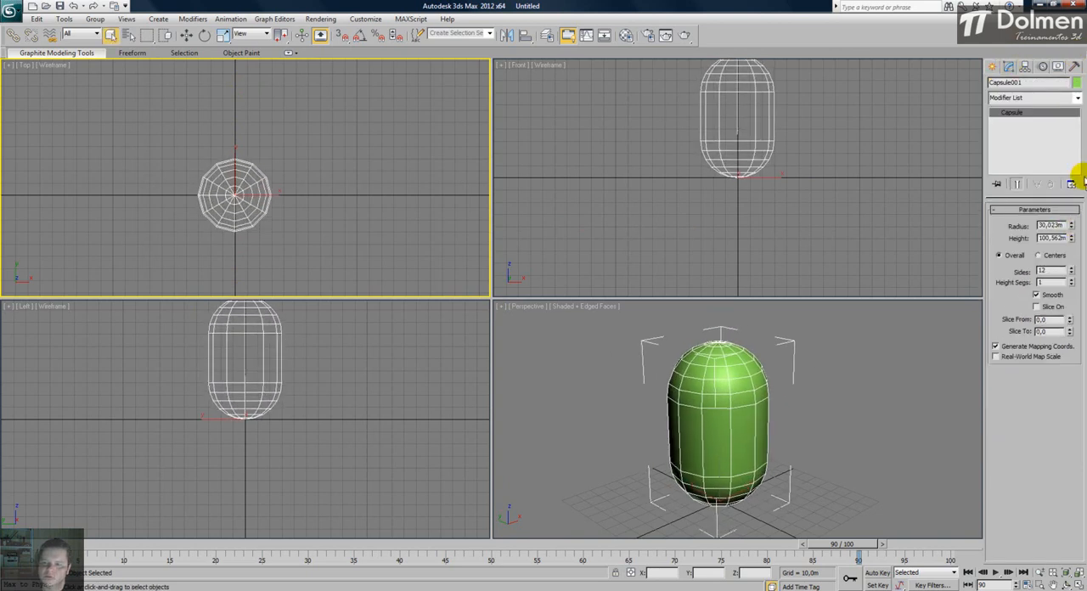
mouse_move(1072, 240)
left_mouse_down()
mouse_move(1070, 221)
mouse_move(1061, 235)
mouse_move(1070, 242)
mouse_move(1080, 158)
mouse_move(1072, 294)
mouse_move(1071, 167)
mouse_move(1069, 272)
mouse_move(1060, 235)
left_mouse_up()
- Set the capsule to 28 sides and 9 height segments, hide the edged faces, and toggle its smoothing off and on to compare shading
left_click(1050, 295)
right_click(856, 392)
key("F4")
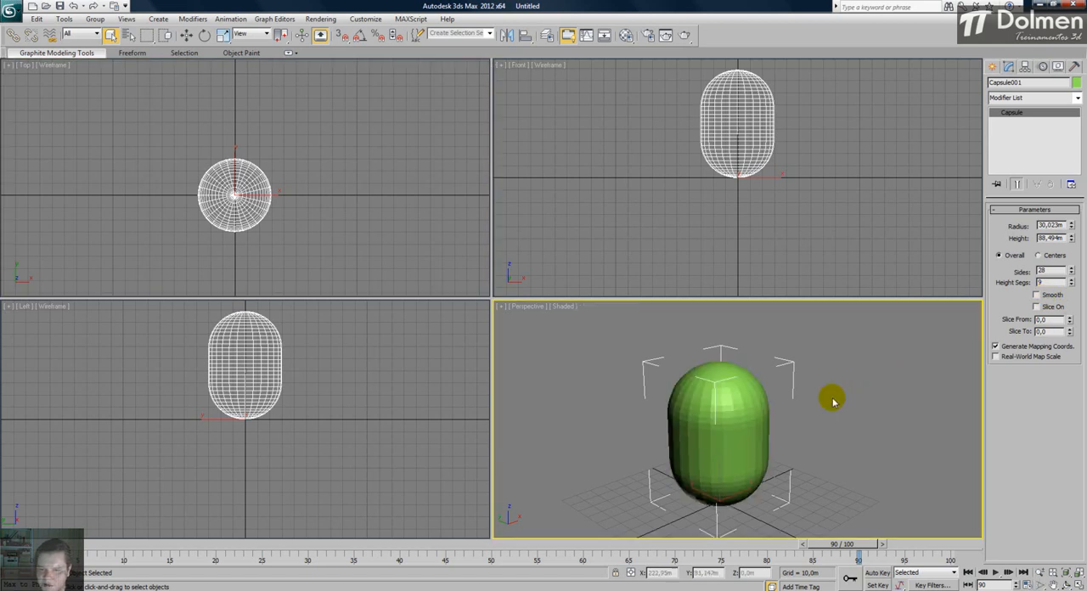
scroll(714, 418, "up", 5)
scroll(770, 418, "down", 5)
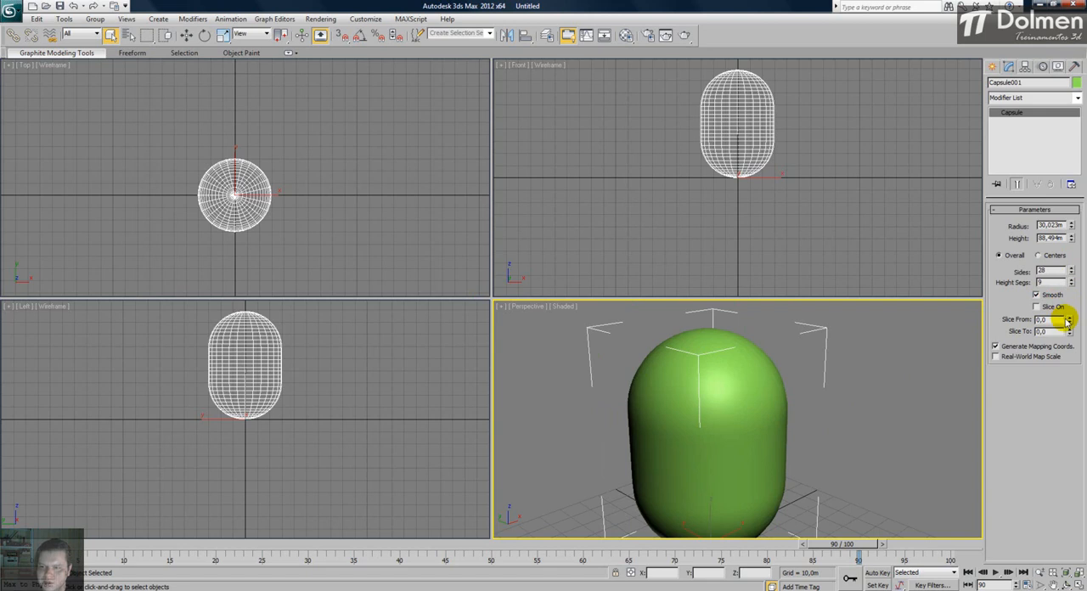
- Slice the capsule with a Slice From angle of 210.5, and delete the capsule
left_click_drag(1071, 319, 1039, 77)
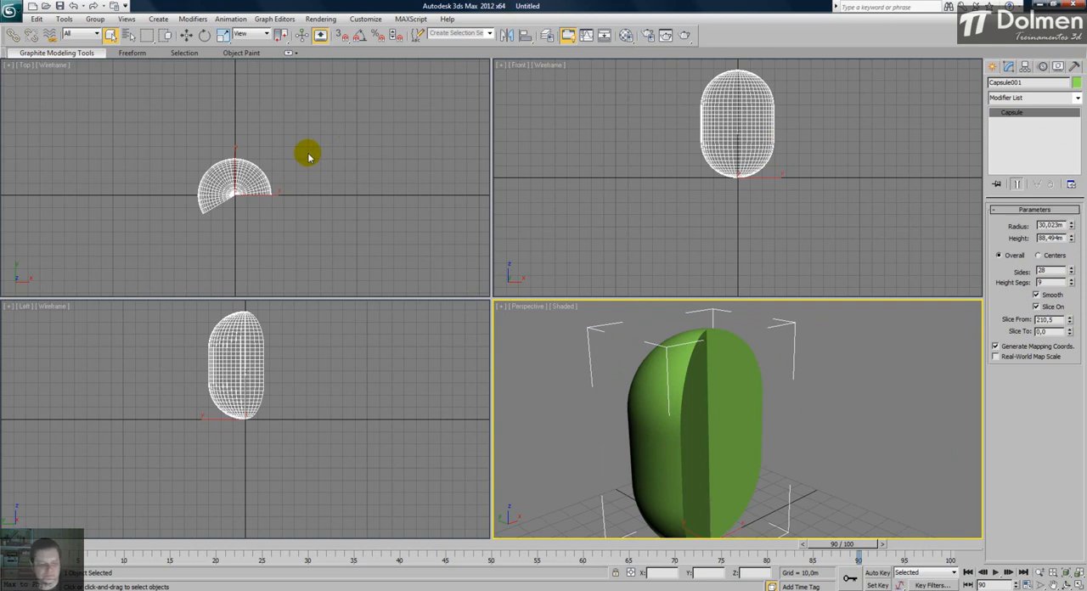
key("Delete")
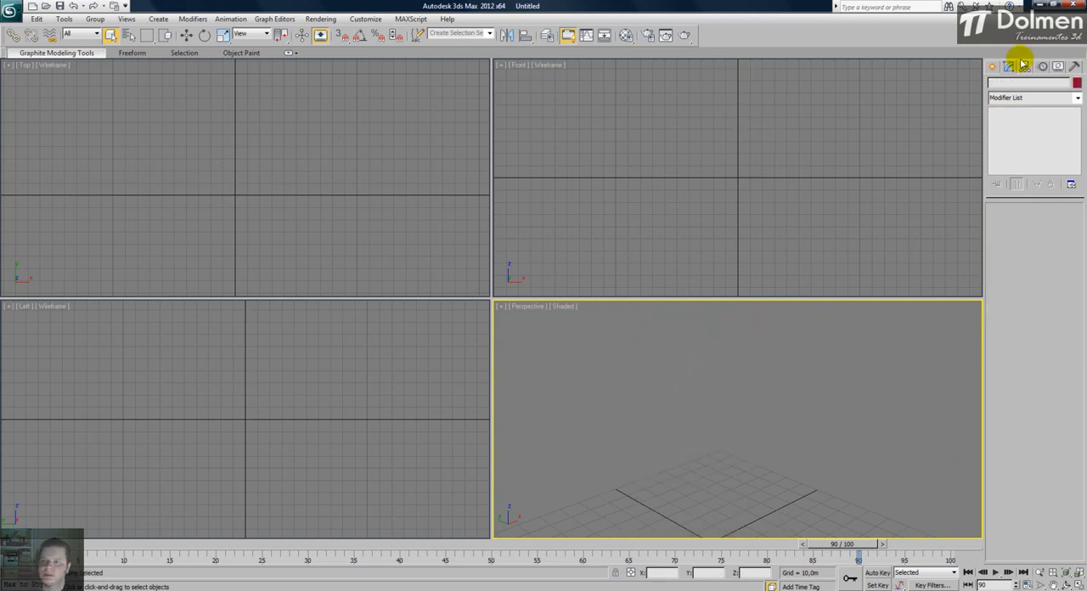
- Try to draw an L-Ext in the Top view, about 36.2 m by 42.2 m and 38.5 m tall
left_click(992, 66)
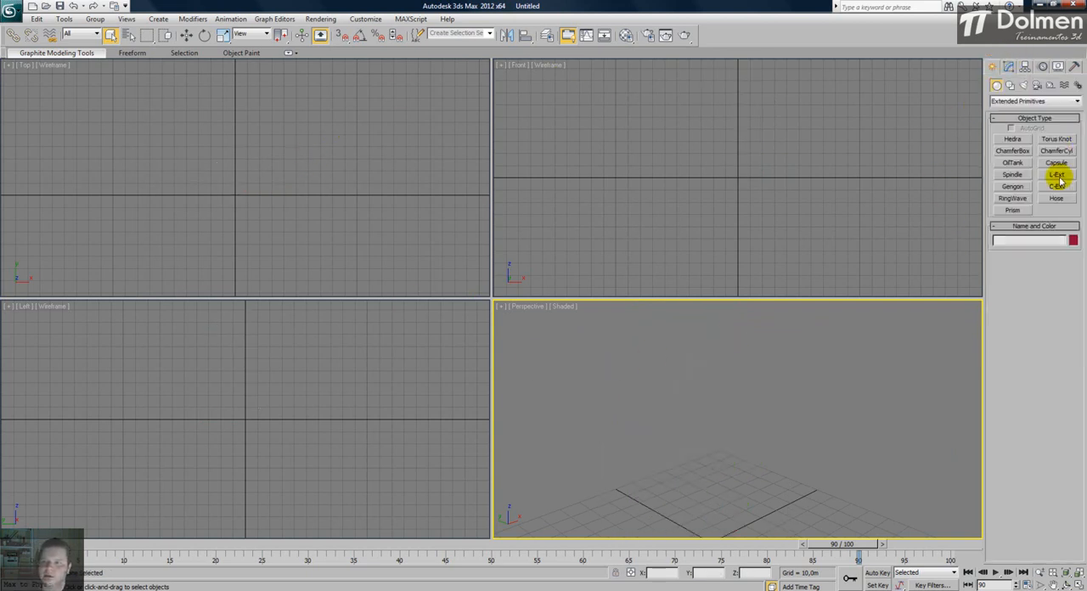
left_click(1065, 176)
scroll(272, 197, "down", 2)
left_click_drag(236, 226, 305, 155)
right_click(306, 154)
key("z")
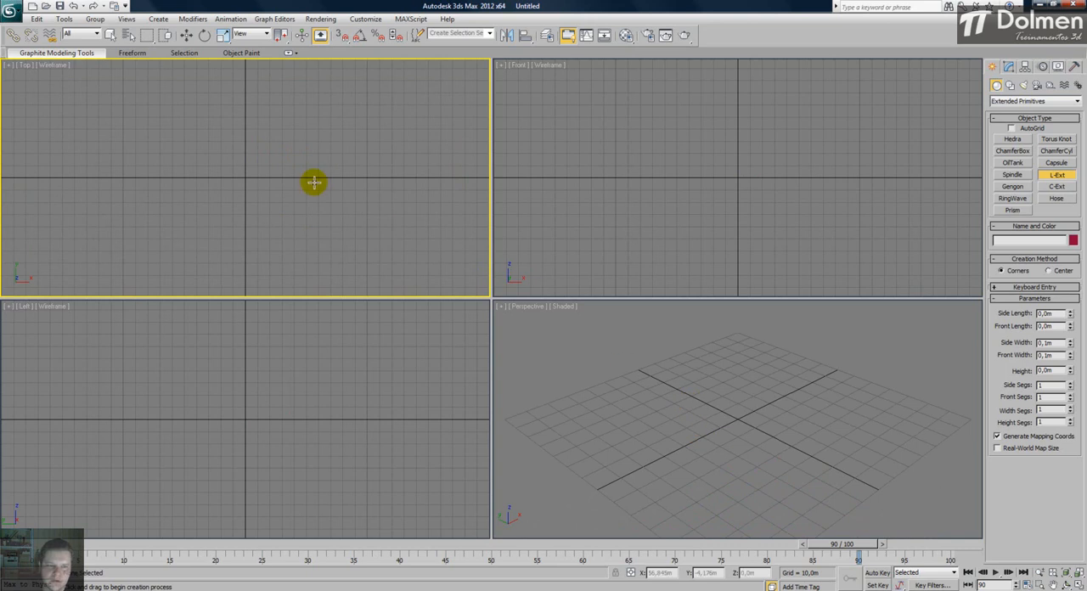
left_click_drag(235, 184, 287, 139)
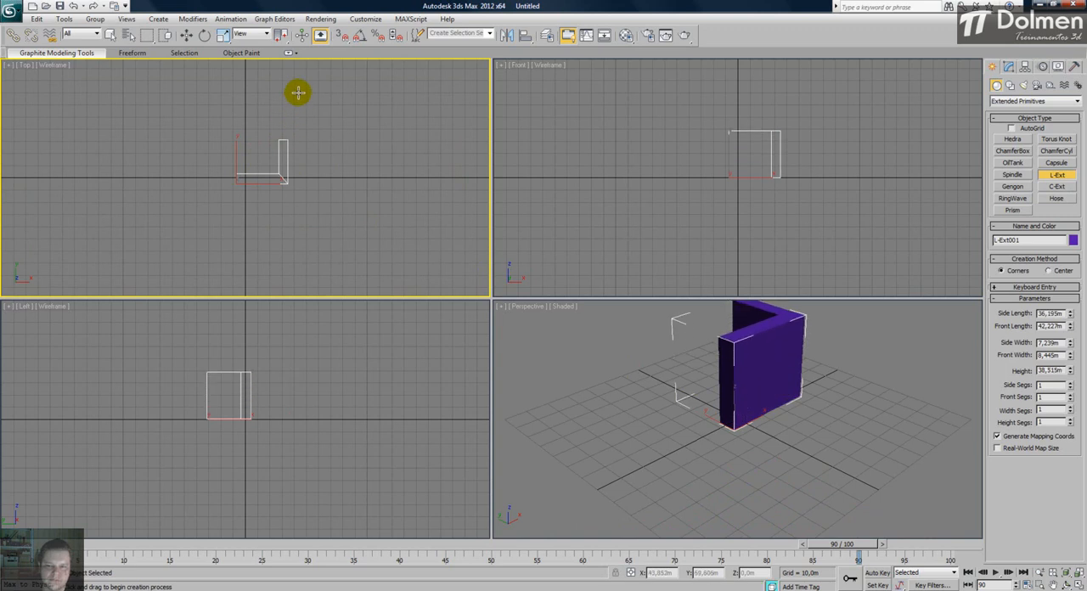
left_click(748, 339)
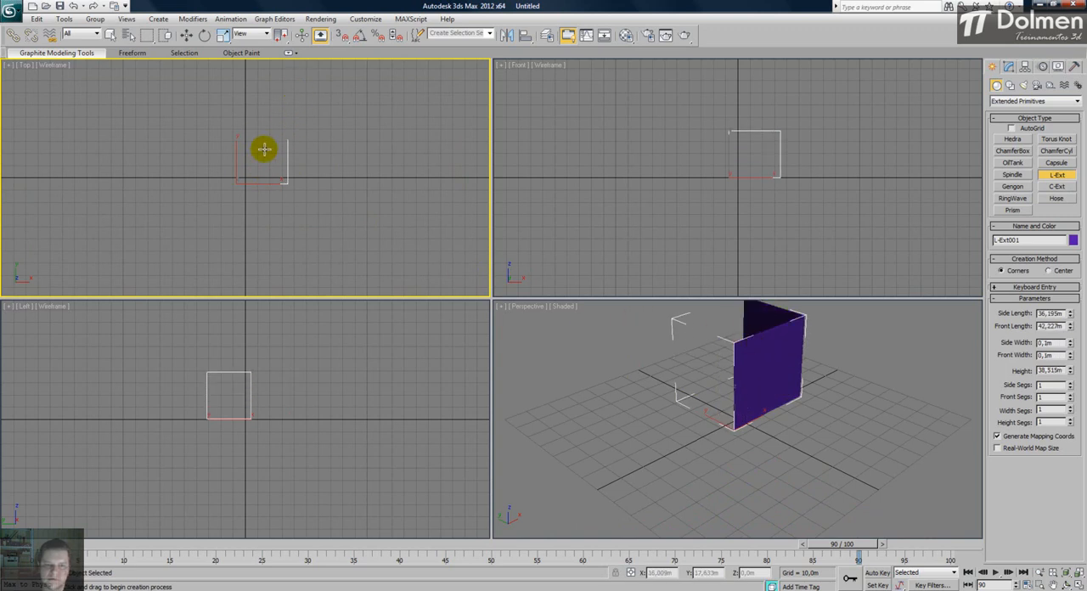
right_click(286, 129)
- Draw an L-Ext in the Top view, about 46.4 m by 52.4 m, 4.2 m thick and 27.4 m tall, and maximize the Perspective view
left_click_drag(229, 196, 293, 140)
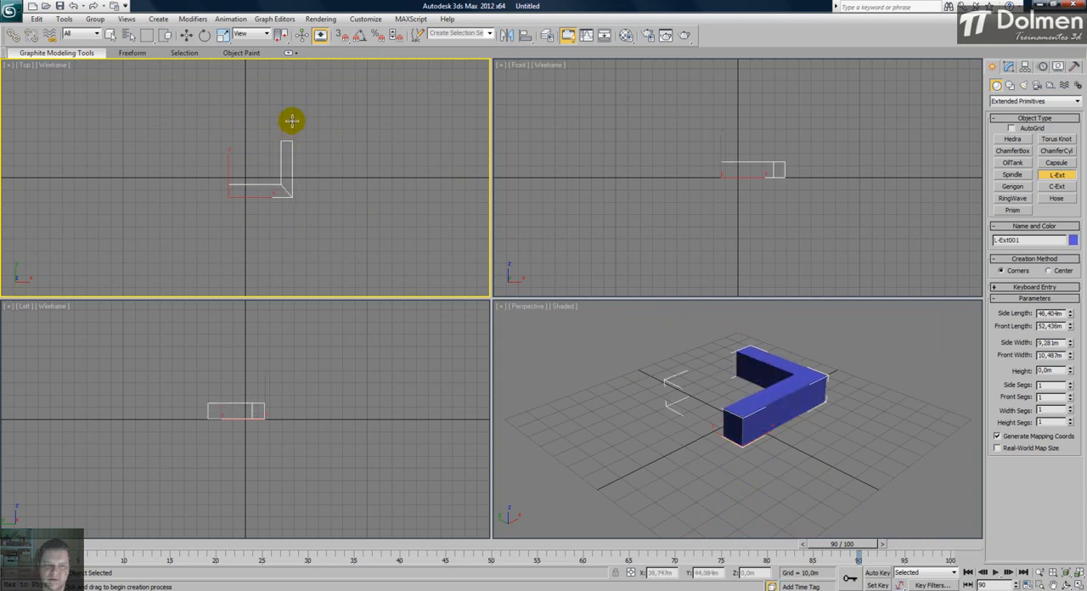
left_click(279, 110)
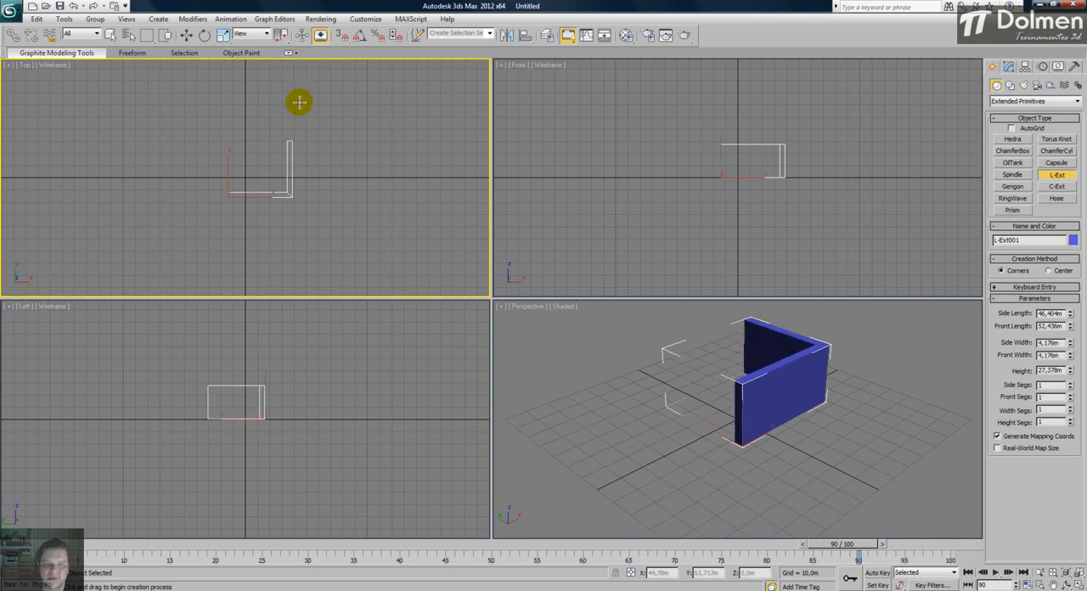
right_click(300, 102)
middle_click_drag(700, 350, 771, 371, "alt")
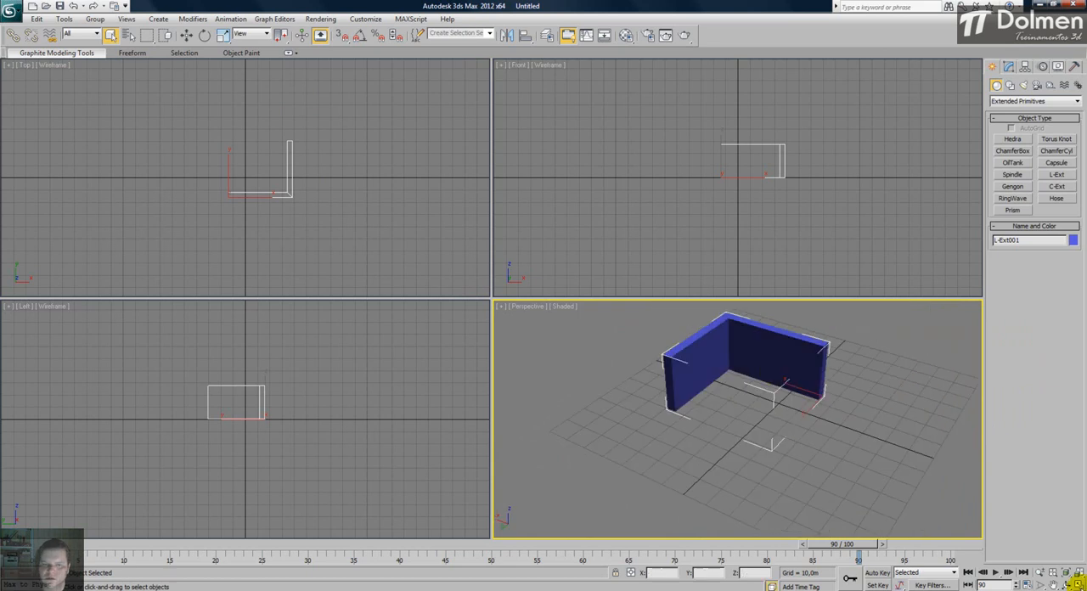
left_click(1080, 585)
middle_click_drag(502, 279, 501, 390)
middle_click_drag(501, 391, 495, 312, "alt")
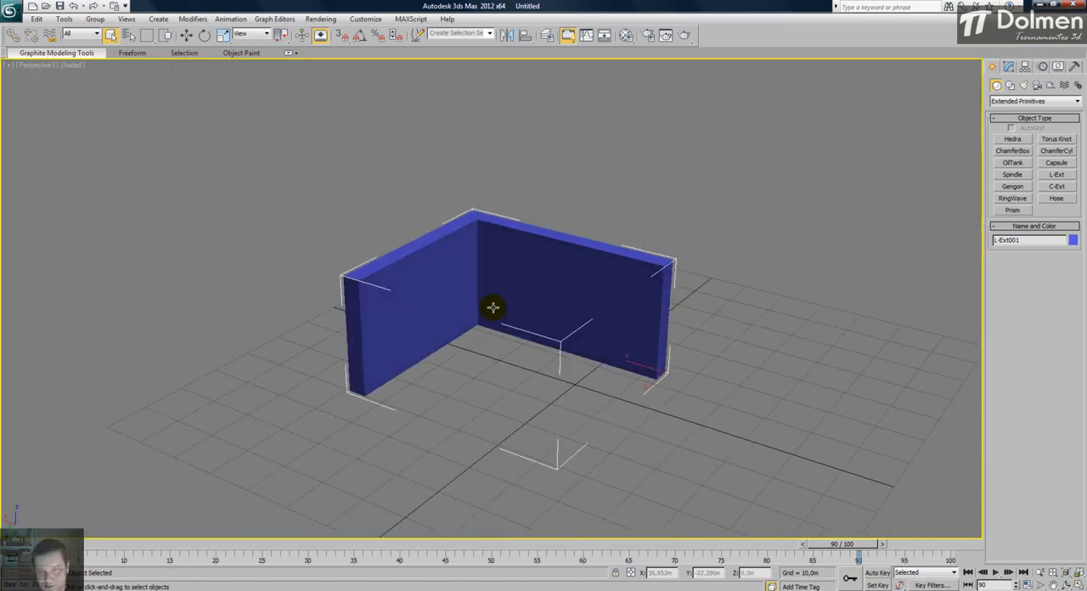
middle_click_drag(451, 256, 399, 296, "alt")
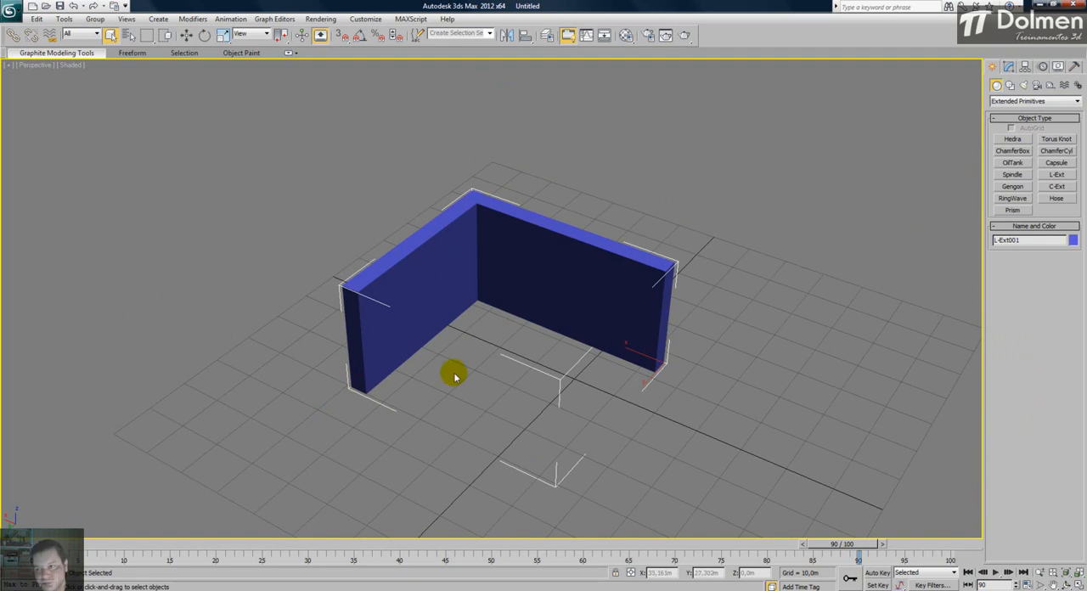
- Adjust the L-Ext to side length 69.606 m, front length 66.594 m, side width 10.274 m, front width 6.891 m and height 40.52 m
left_click(1008, 67)
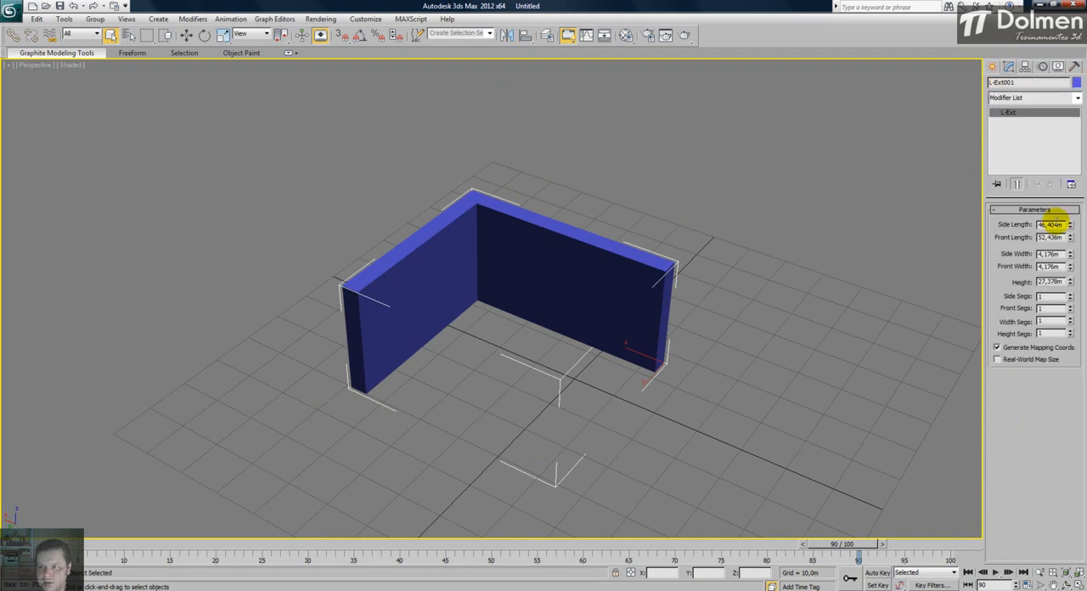
left_click_drag(1073, 225, 1069, 194)
left_click_drag(1073, 244, 1054, 223)
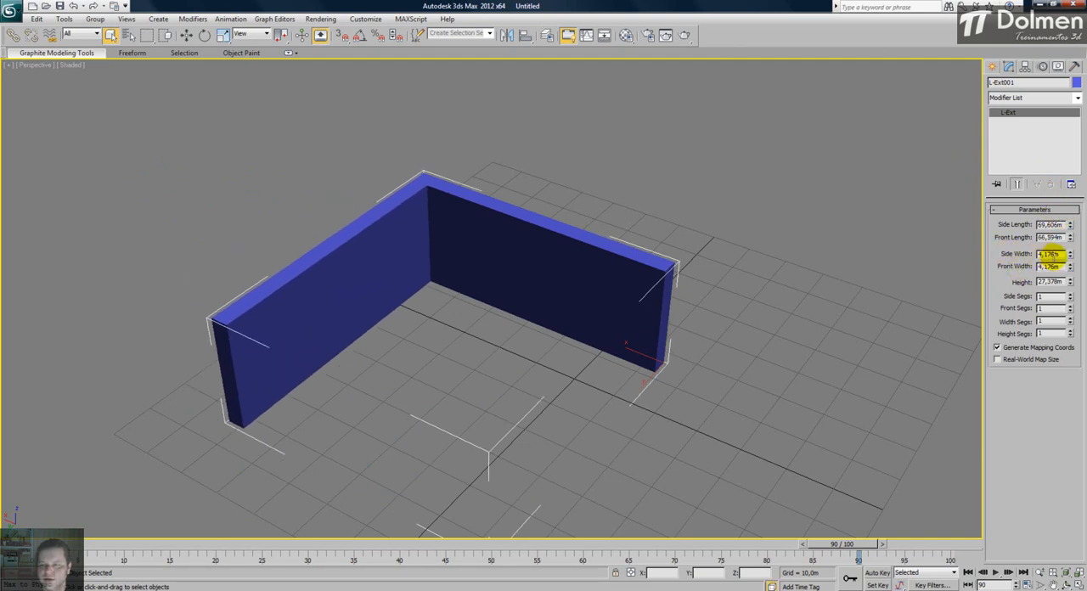
left_click_drag(1071, 257, 1063, 170)
left_click_drag(1071, 265, 1053, 225)
left_click_drag(1070, 282, 1082, 259)
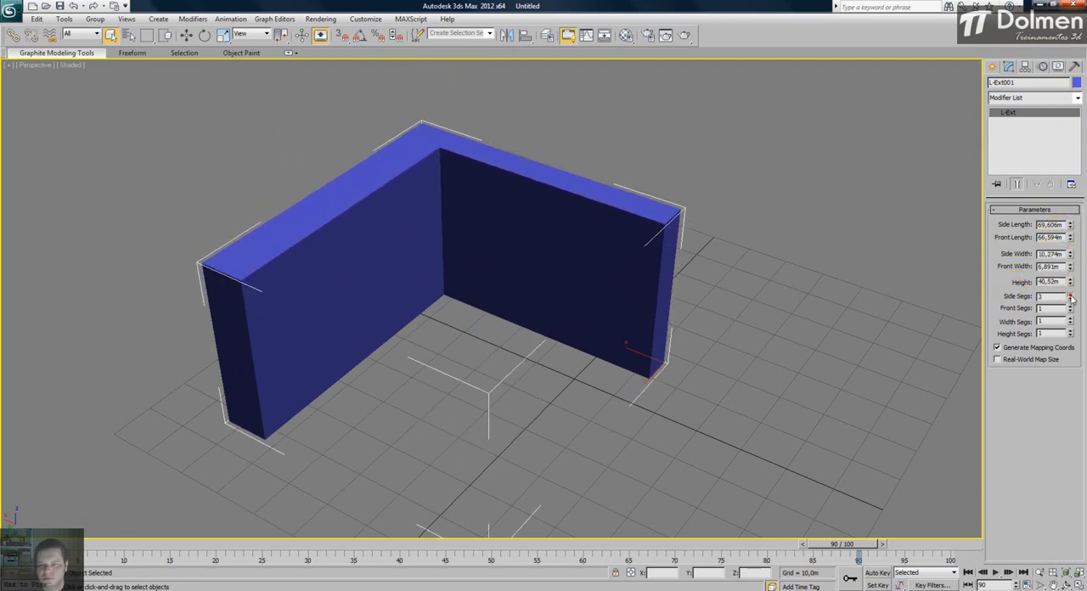
- Display edged faces and set the L-Ext's side and front segments to 10 and its width and height segments to 8
key("F4")
left_click_drag(1071, 294, 1072, 334)
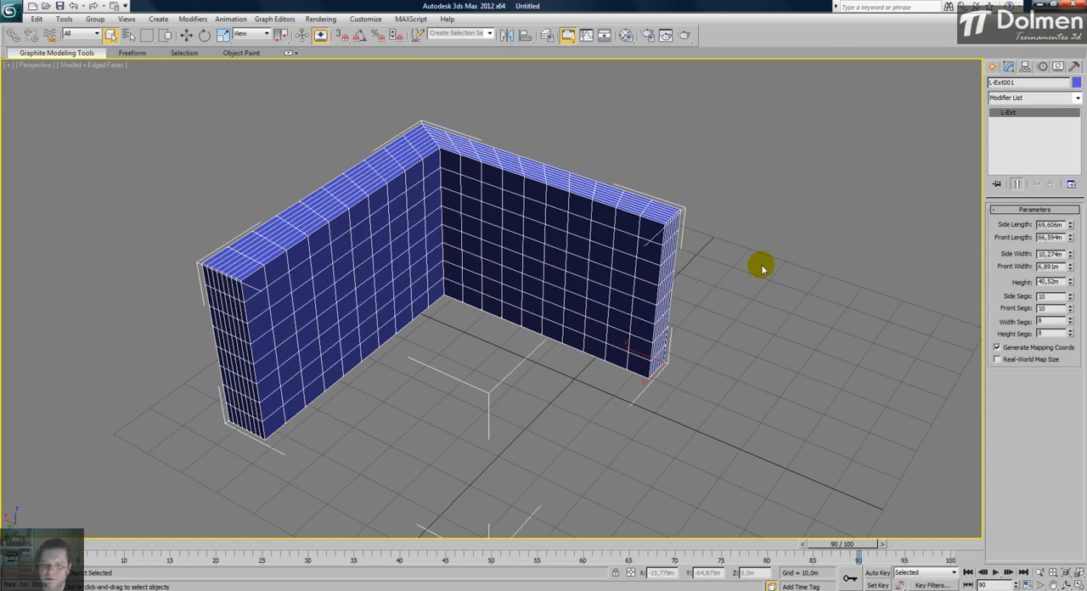
- Delete the segmented L-Ext from the scene
left_click(764, 260)
left_click(500, 187)
key("Delete")
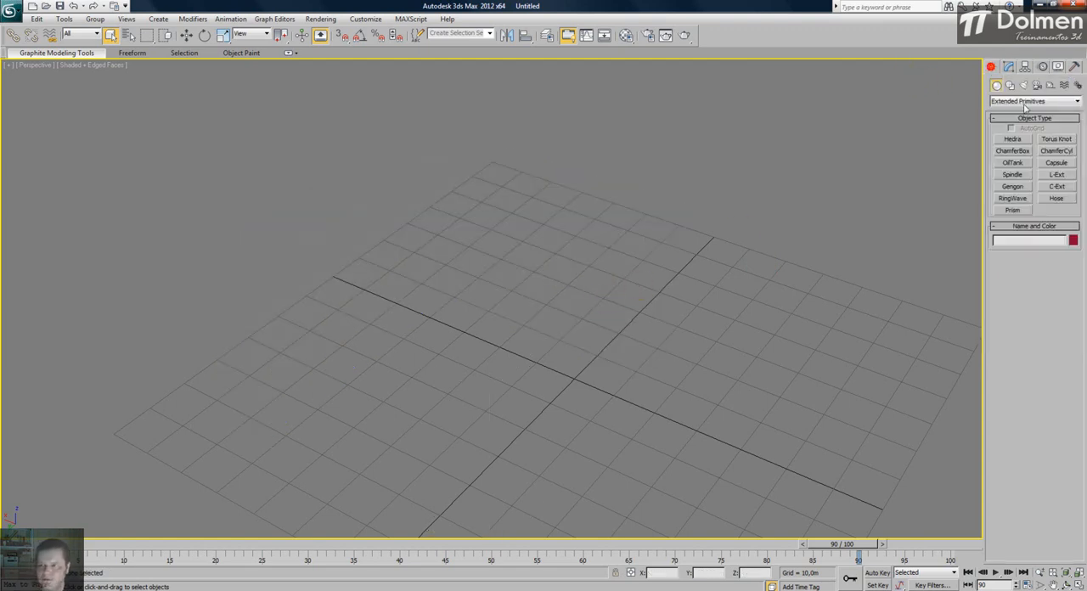
- Draw a new L-Ext in the Perspective view, about 82.8 m by 72.7 m, 15.4 m tall and 0.1 m thick
left_click(1056, 174)
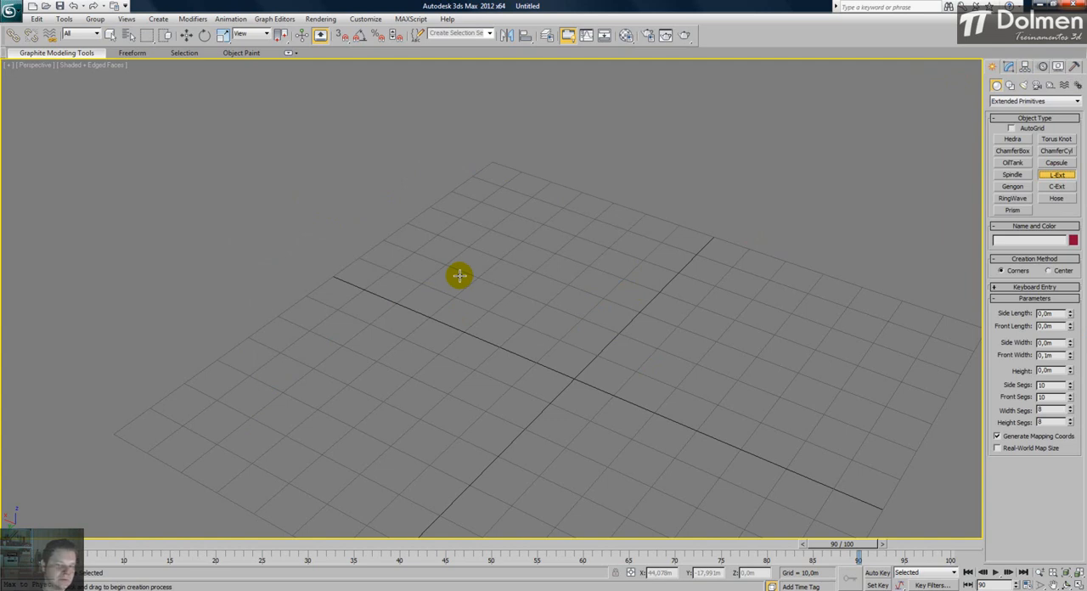
left_click_drag(348, 397, 340, 151)
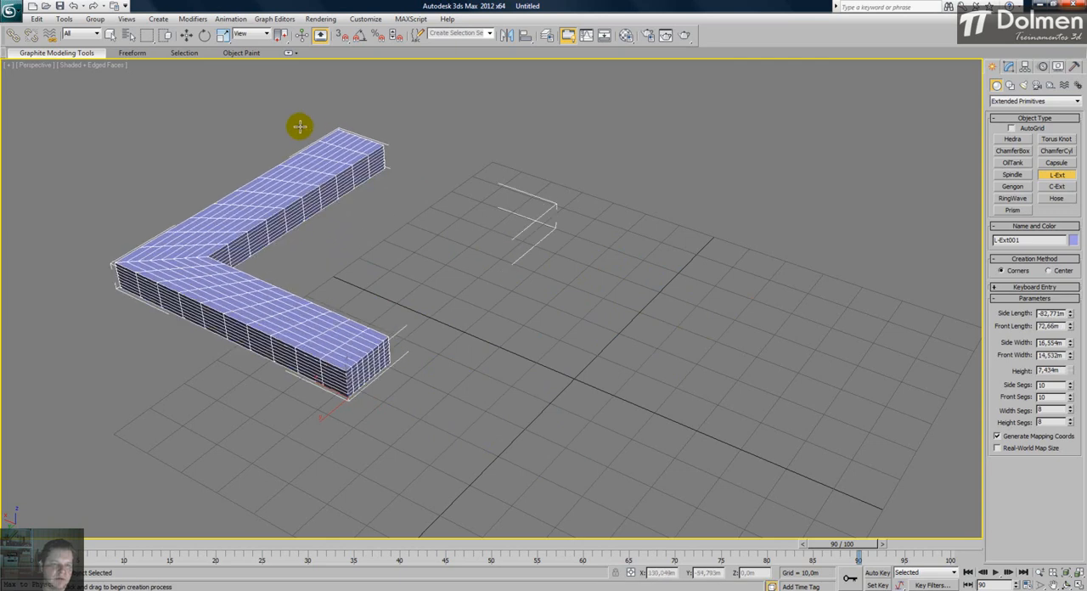
left_click(178, 99)
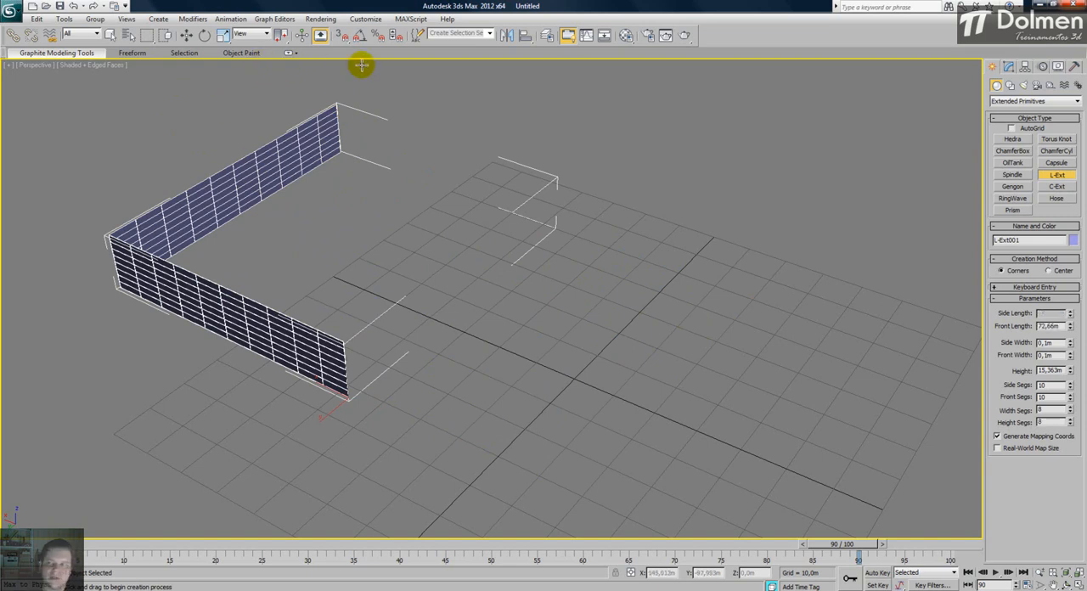
- Set the new L-Ext's side length to 5 m and front length to 4 m
left_click(1008, 66)
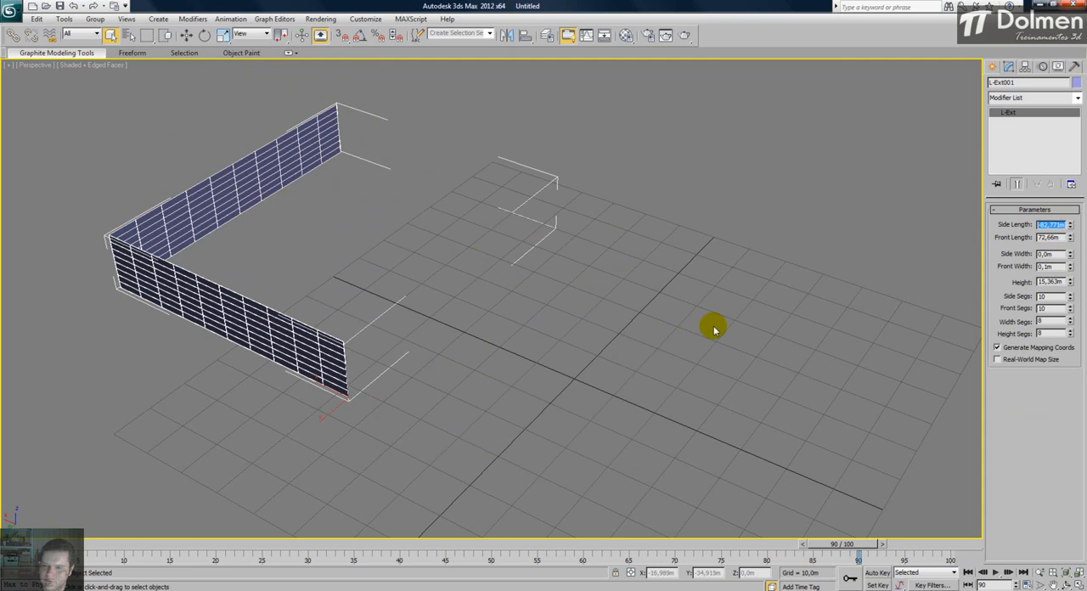
type("0")
key("Return")
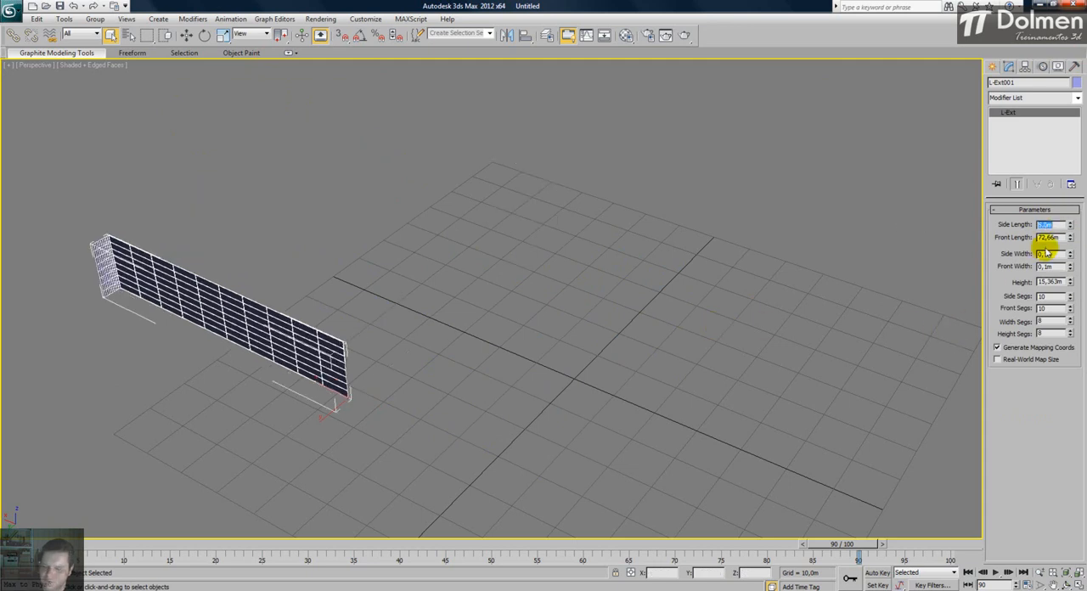
type("0")
key("Return")
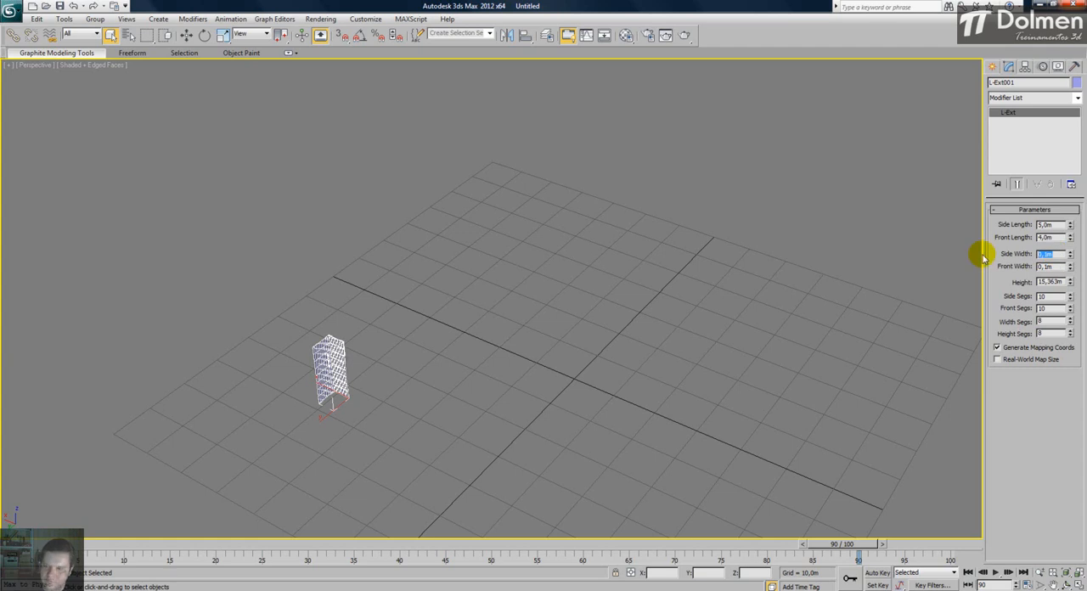
- Set the L-Ext's side and front widths to 0.15 m and its height to 2.8 m
type(",15")
key("Tab")
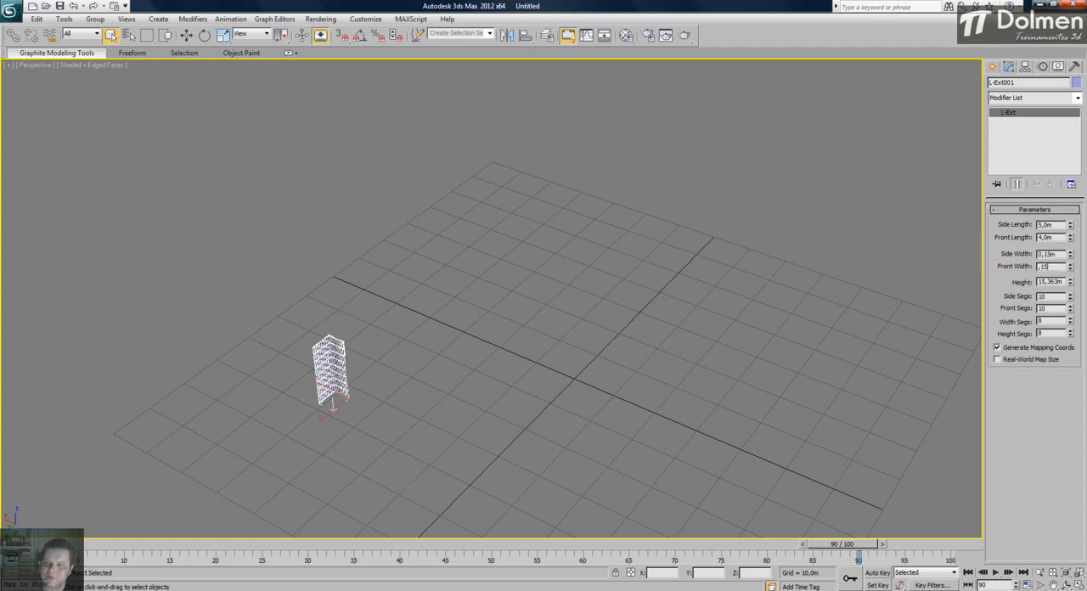
left_click(1071, 284)
type("2,8")
key("Return")
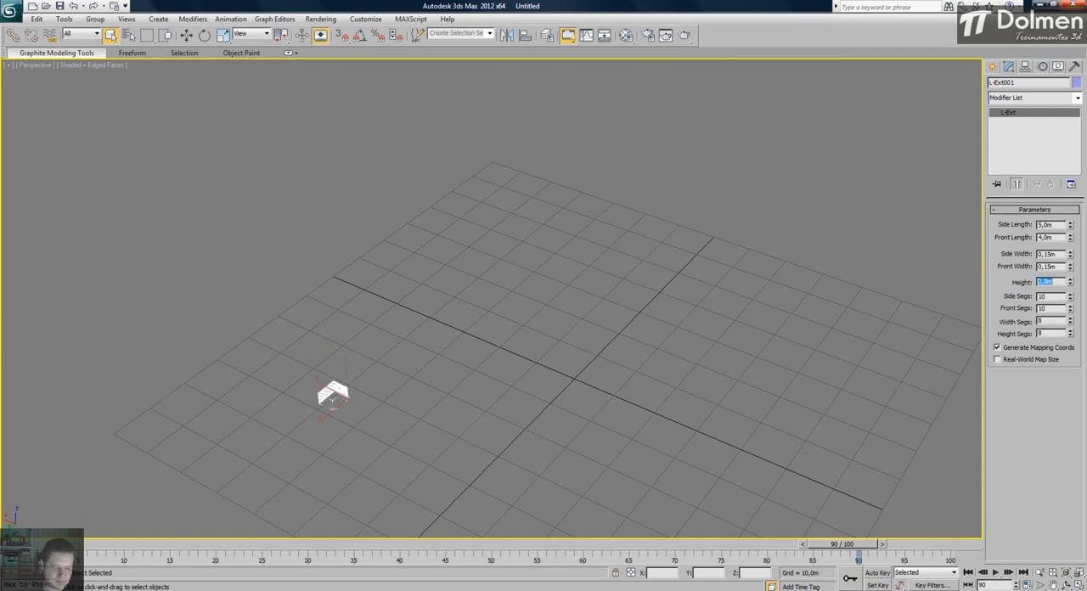
- Frame the L-Ext and reduce its side, front, width and height segments to 1 each
right_click(629, 370)
left_click(428, 311)
key("z")
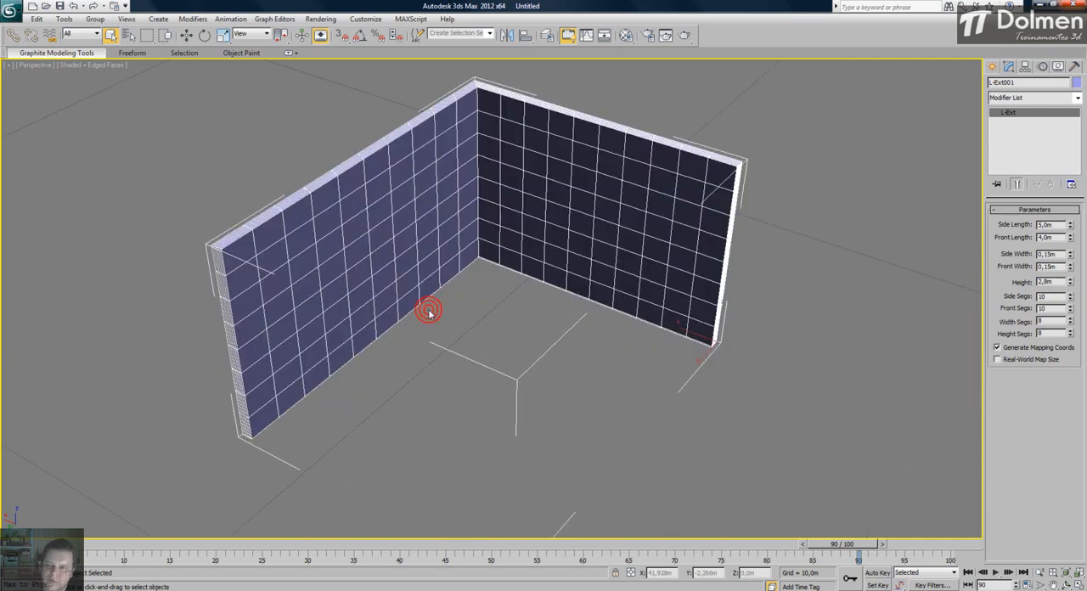
left_click_drag(1071, 296, 1072, 391)
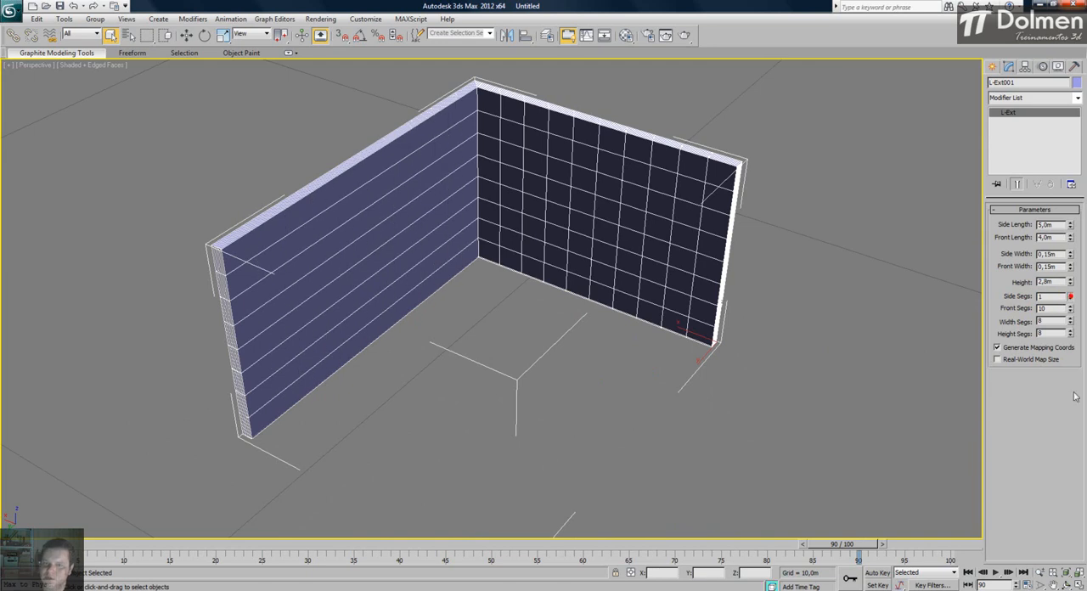
left_click_drag(1072, 313, 1073, 357)
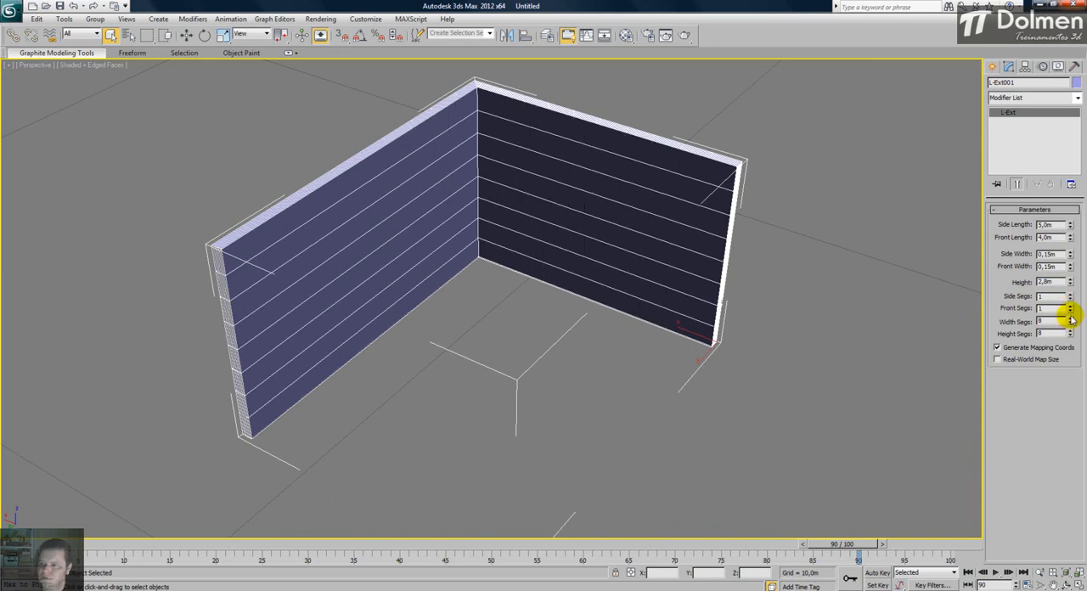
left_click_drag(1070, 321, 1070, 411)
left_click_drag(1072, 334, 1072, 408)
- Draw a second L-Ext beside the first in the Perspective view, about 6.4 m front length, 4.5 m tall and 0.68 m thick
middle_click_drag(418, 162, 335, 246, "alt")
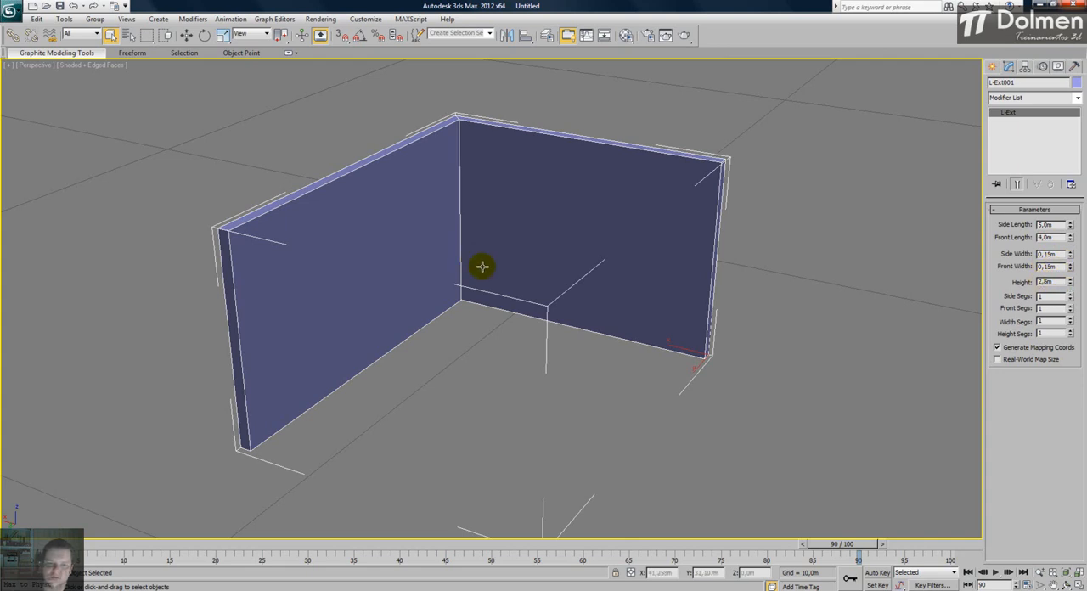
scroll(492, 267, "down", 3)
middle_click_drag(504, 279, 364, 257)
scroll(367, 257, "down", 3)
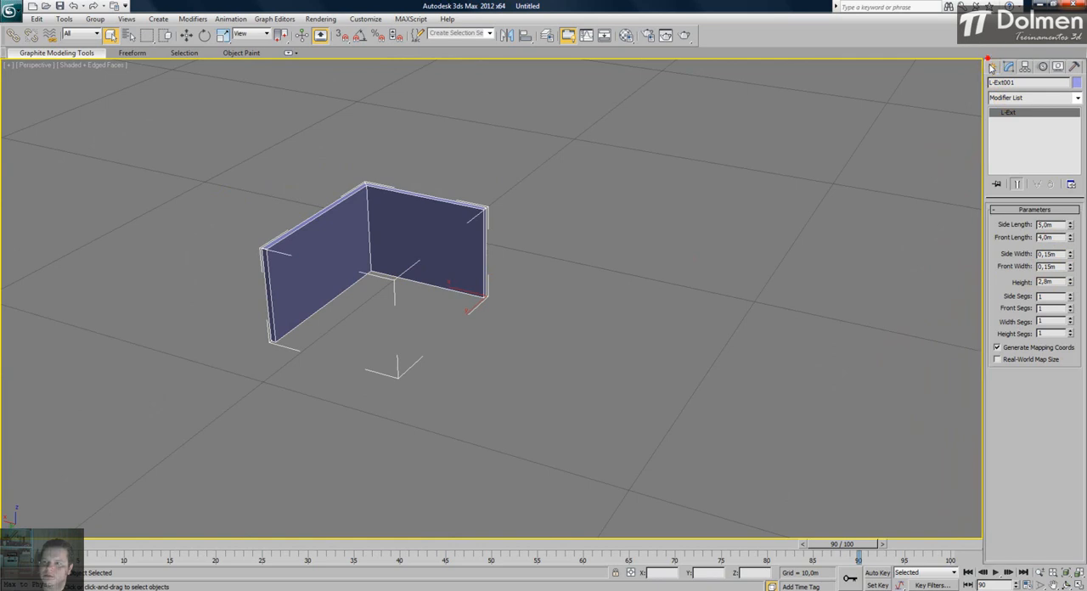
left_click(991, 66)
left_click(1057, 174)
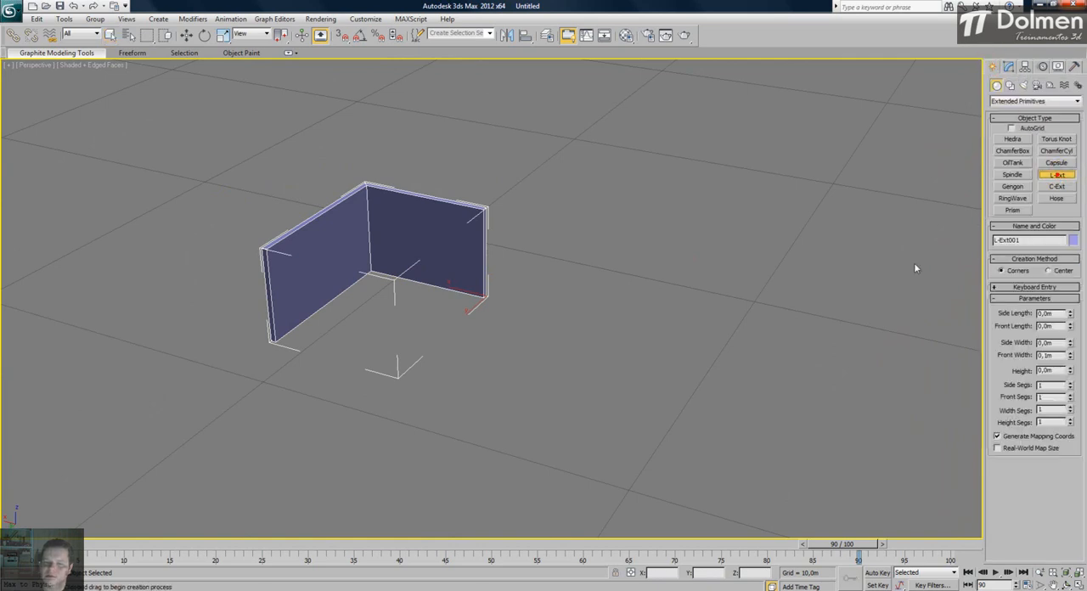
left_click_drag(542, 390, 860, 328)
left_click(865, 170)
left_click(894, 241)
right_click(643, 252)
- Rotate the new L-Ext with angle snap on and move it across the grid, clear of the first wall
key("e")
key("a")
left_click_drag(517, 401, 626, 406)
key("w")
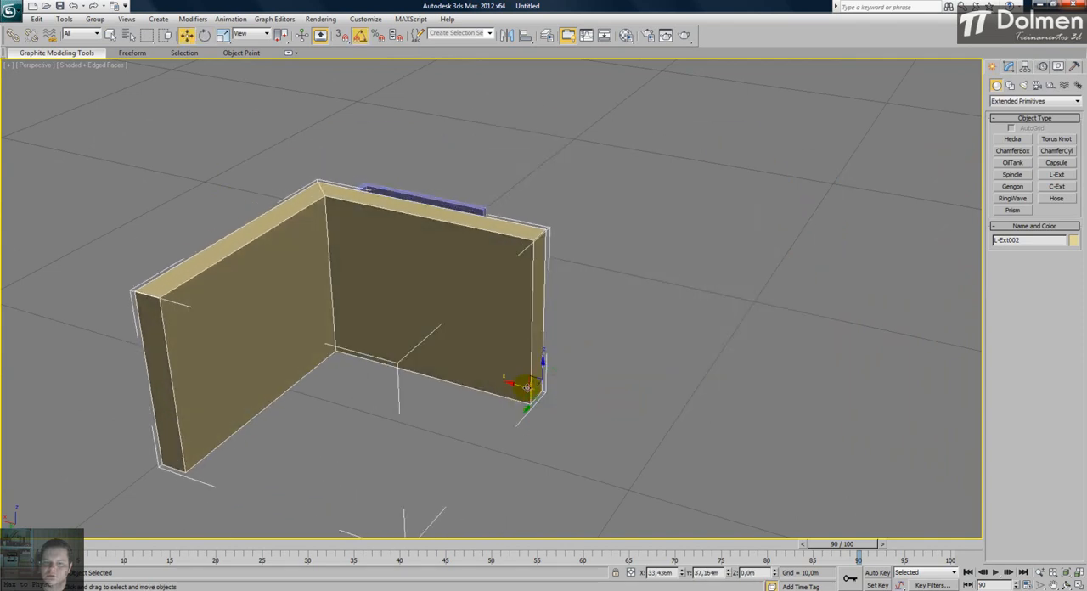
left_click_drag(515, 385, 760, 412)
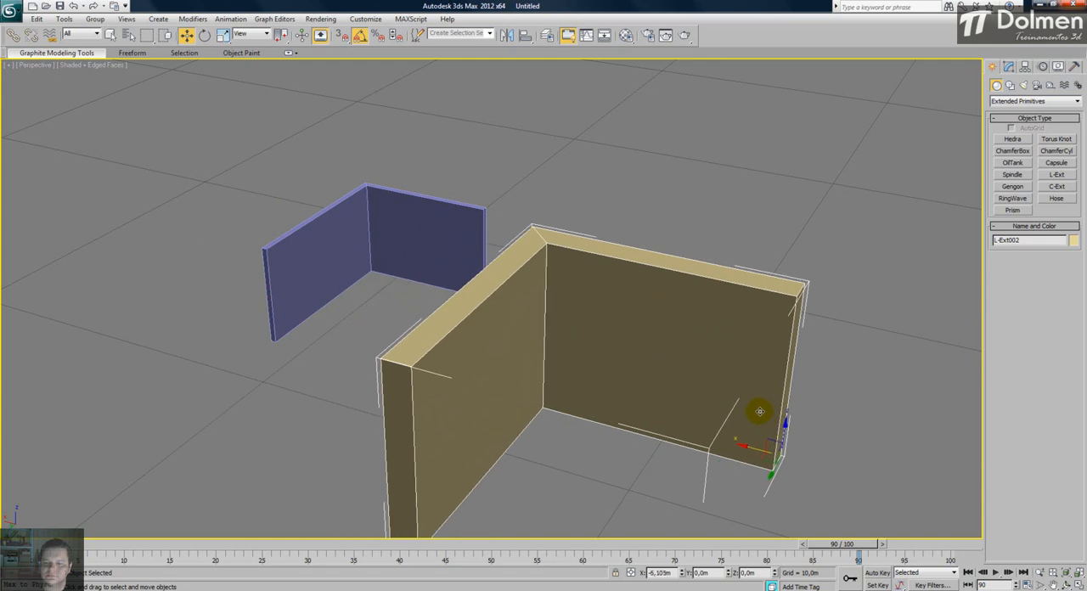
left_click_drag(770, 477, 810, 401)
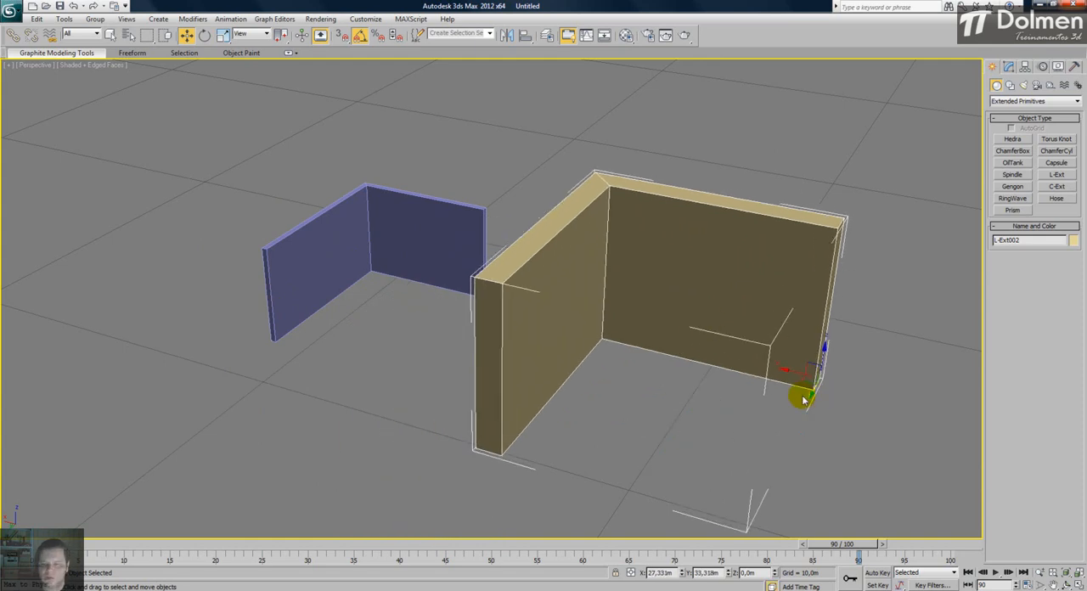
key("q")
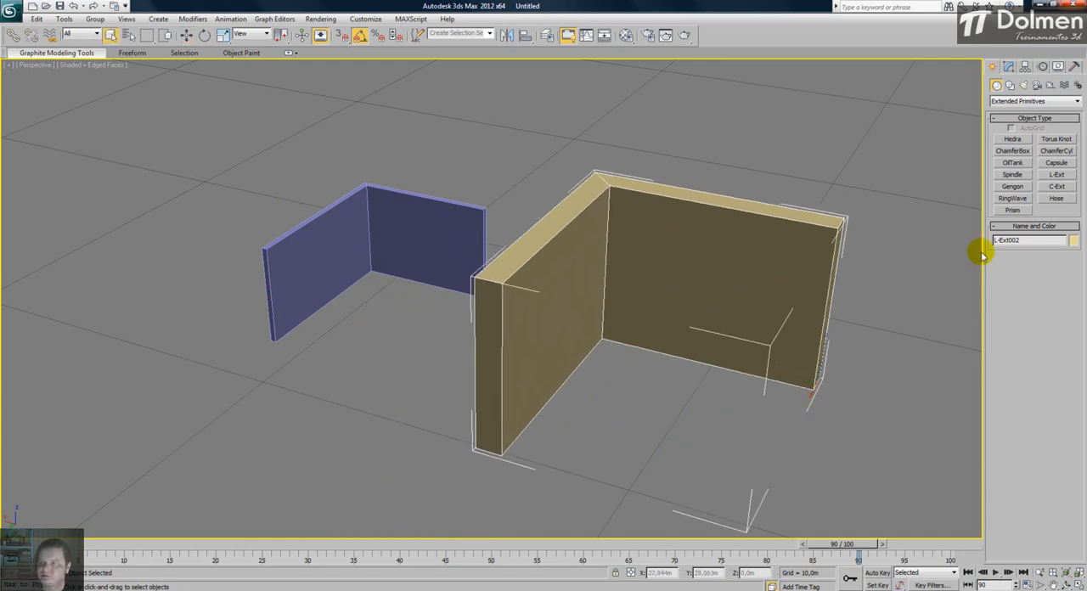
- Set the second L-Ext's side length to 3 m and front length to 2 m
left_click(1008, 67)
left_click(1054, 225)
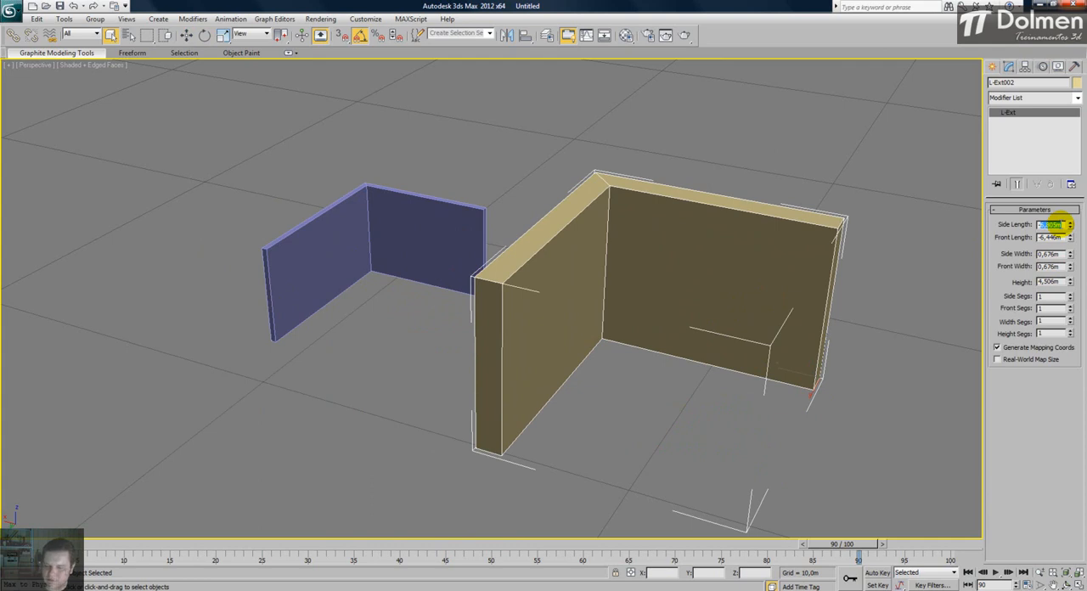
type("3")
key("Return")
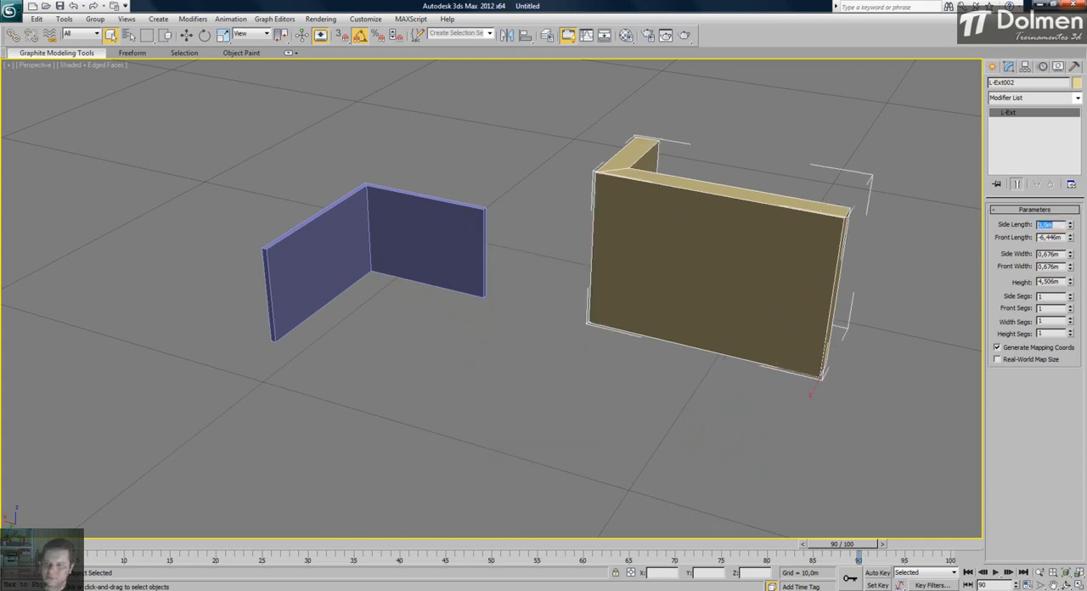
type("2")
key("Return")
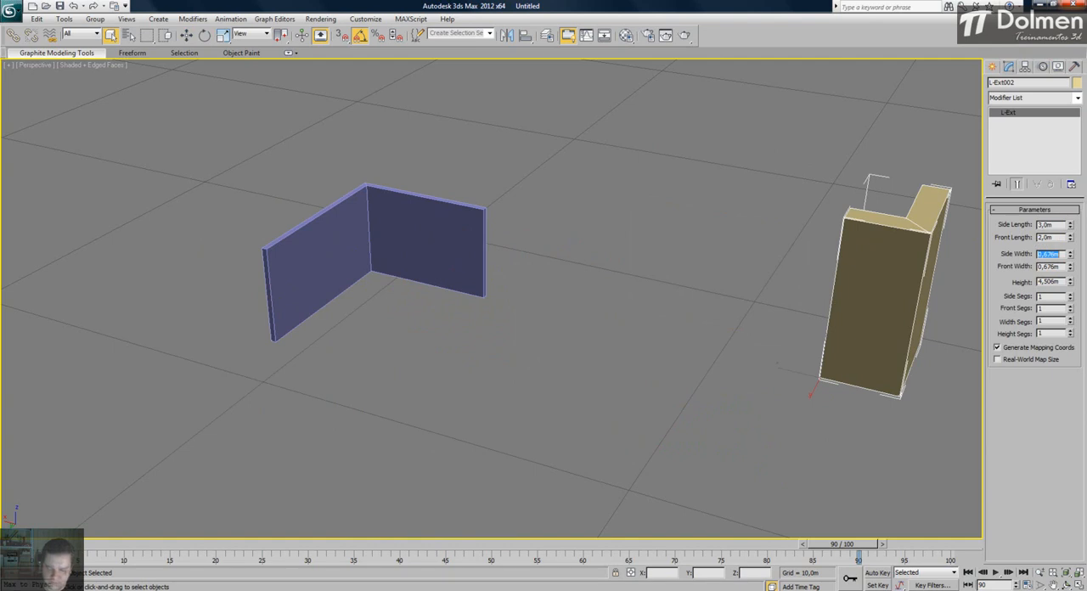
- Set the second L-Ext's side and front widths to 0.15 m and its height to 2.8 m
type(",1")
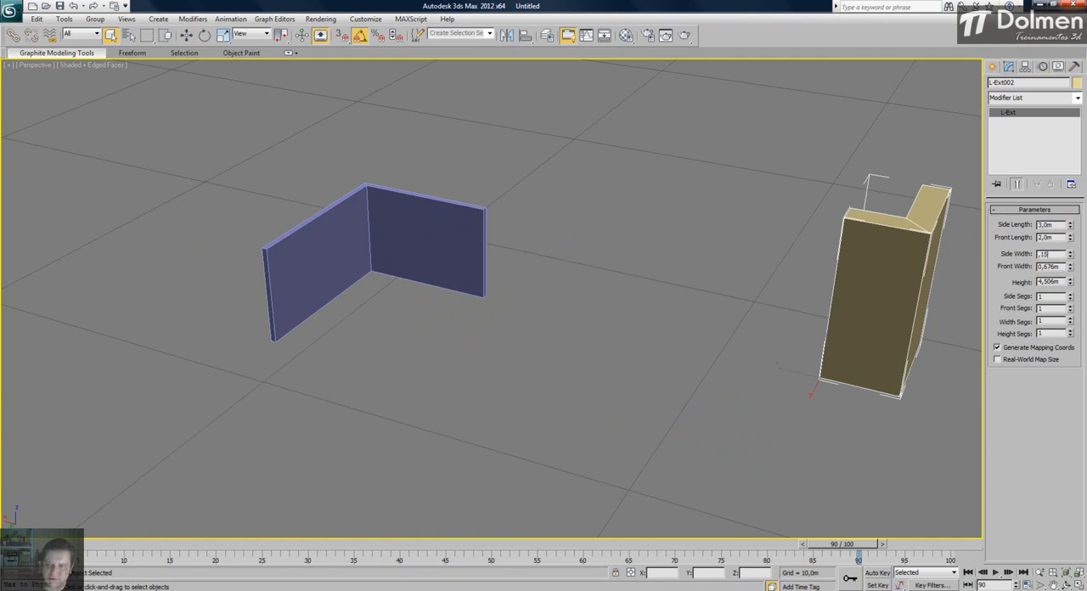
type("5m")
key("Tab")
type(",15")
key("Return")
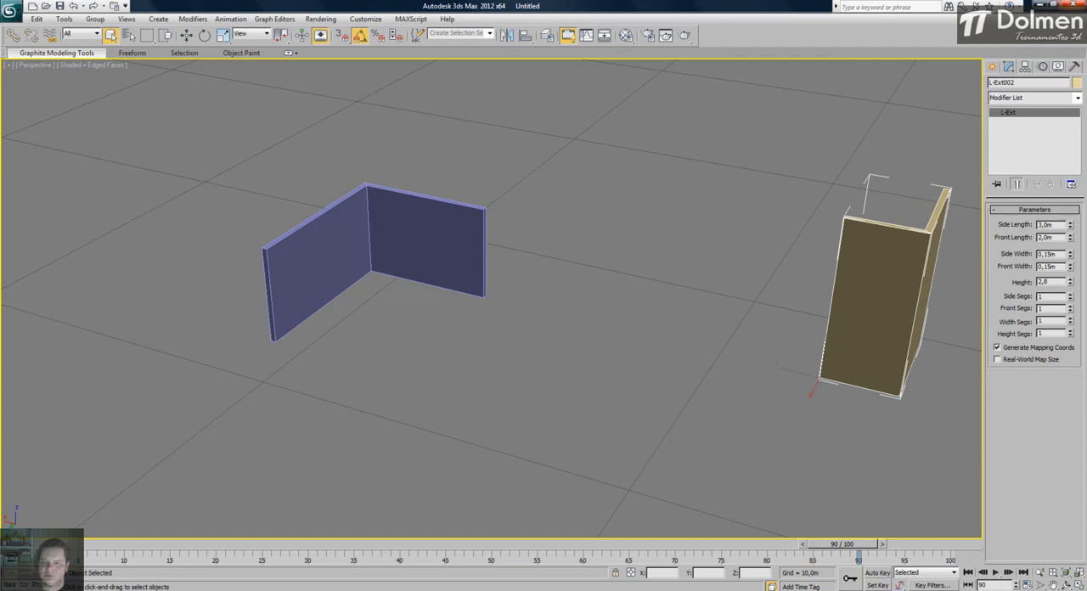
type("2,8")
key("Return")
- Examine the resized L-Ext from several angles and compare it with the first wall
right_click(820, 373)
left_click(779, 387)
middle_click_drag(459, 272, 644, 253, "alt")
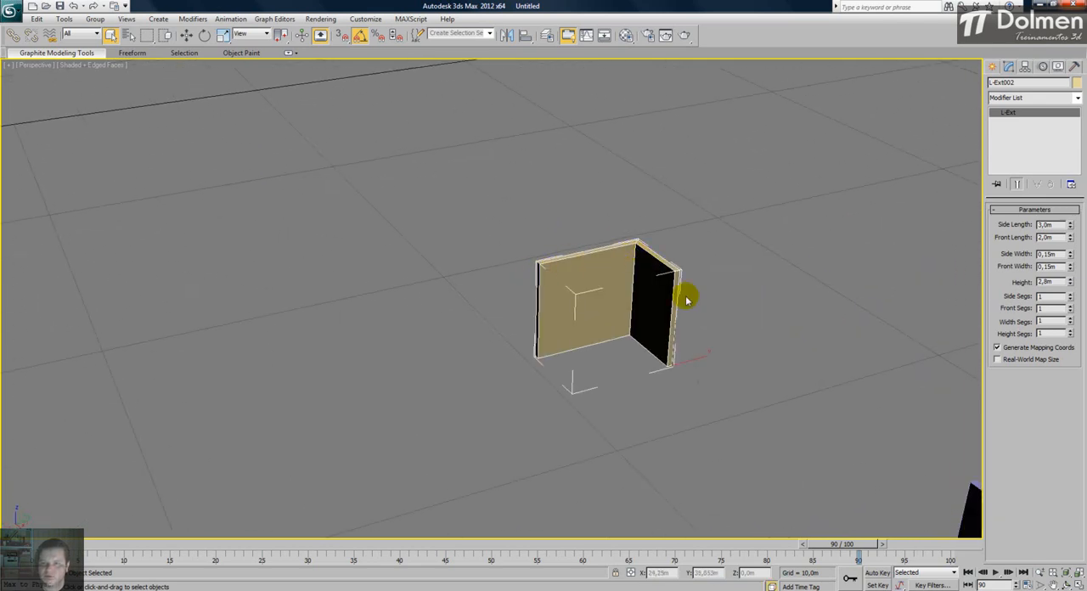
middle_click_drag(647, 327, 488, 269)
key("z")
left_click(850, 301)
scroll(692, 285, "down", 6)
middle_click_drag(682, 317, 439, 340, "alt")
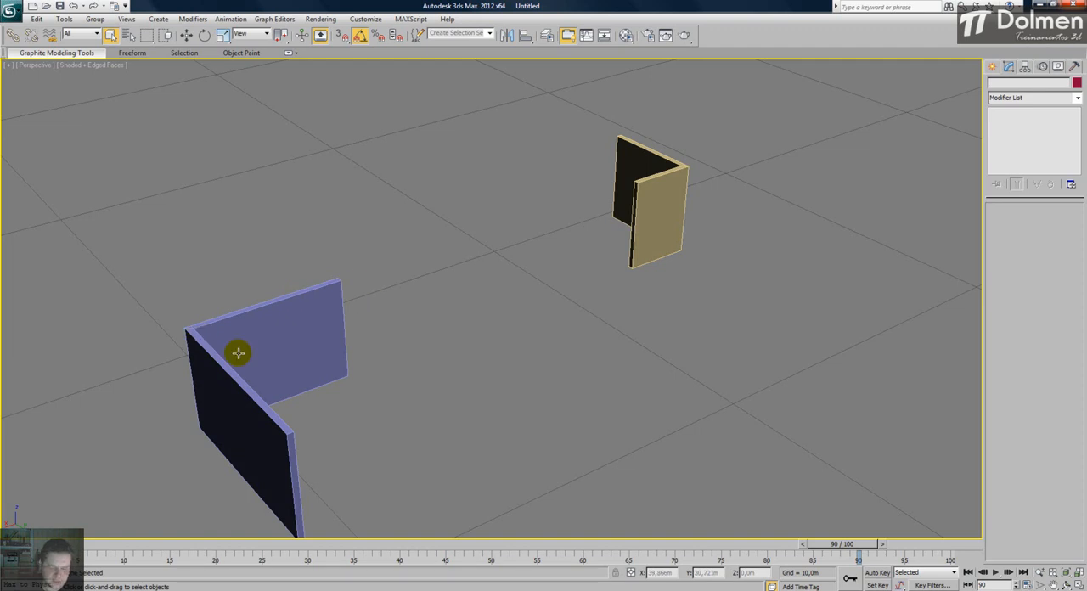
middle_click_drag(237, 353, 350, 298)
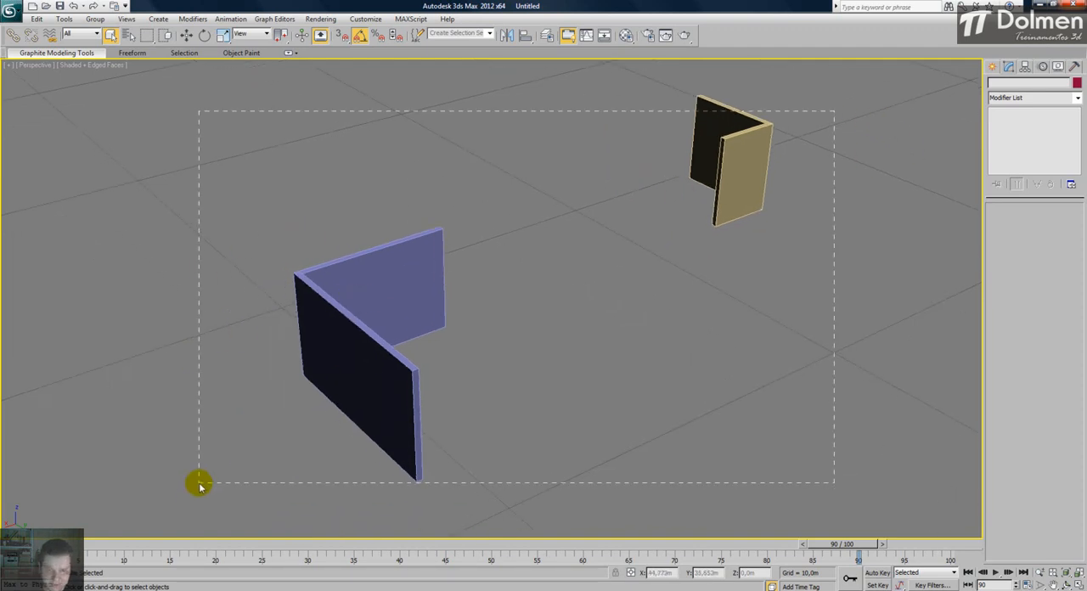
- Delete both L-Ext walls and restore the four-viewport layout
left_click_drag(200, 486, 201, 486)
key("Delete")
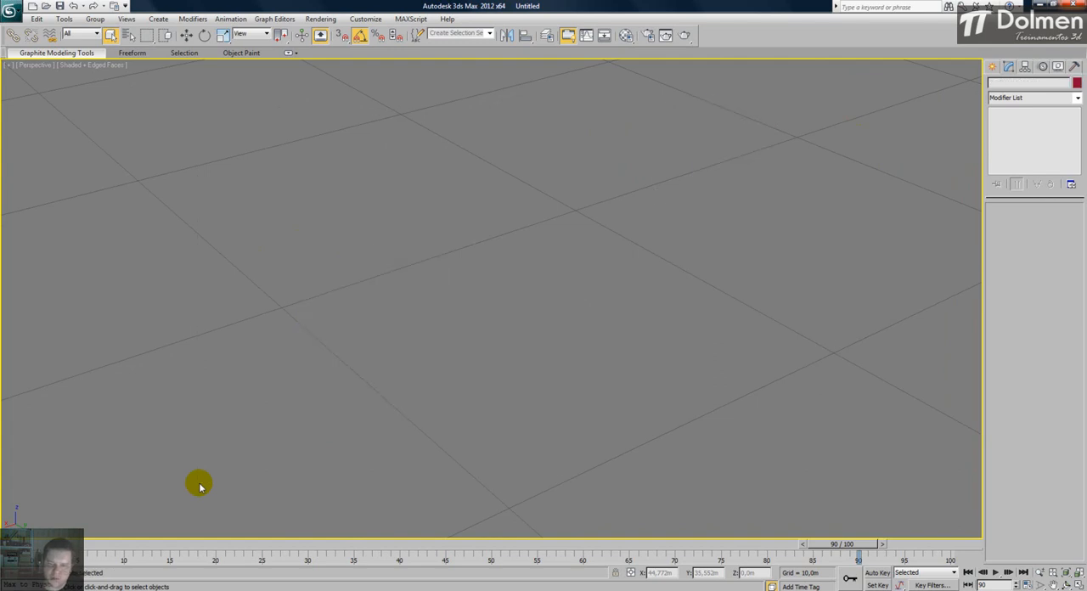
key("z")
left_click(1078, 572)
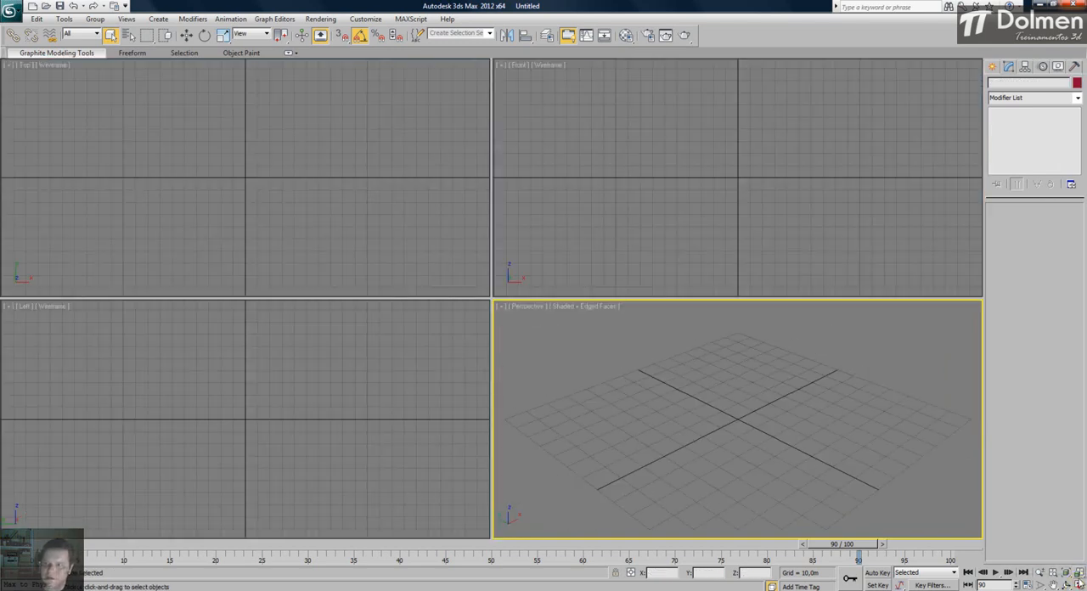
- Draw a C-Ext in the Top view, about 76.6 m by 82.6 m, 27.8 m tall and 3.7 m thick
left_click(993, 67)
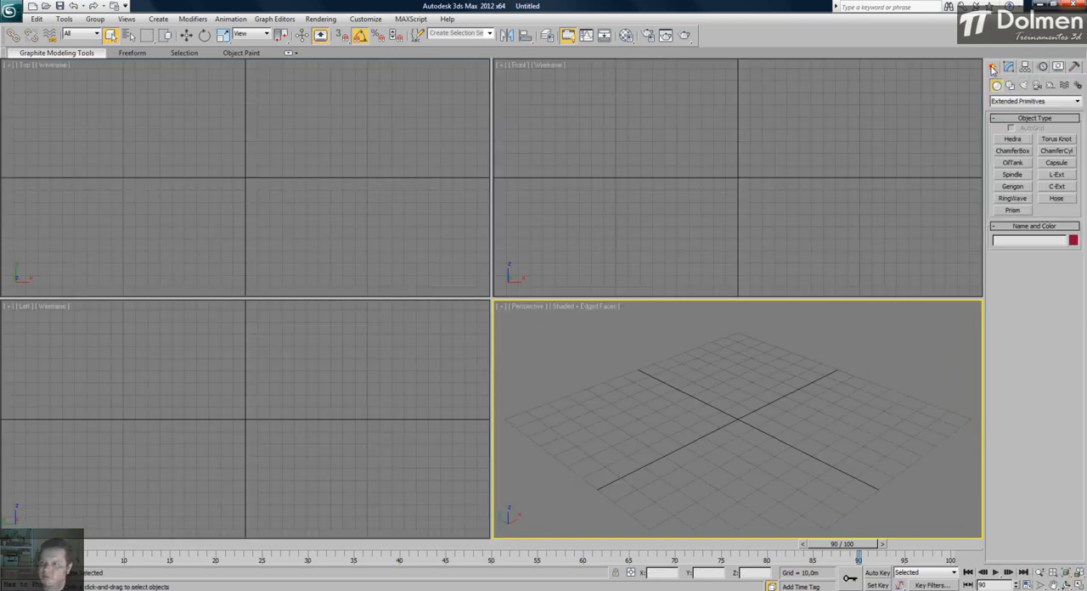
left_click(1056, 187)
left_click_drag(200, 217, 276, 123)
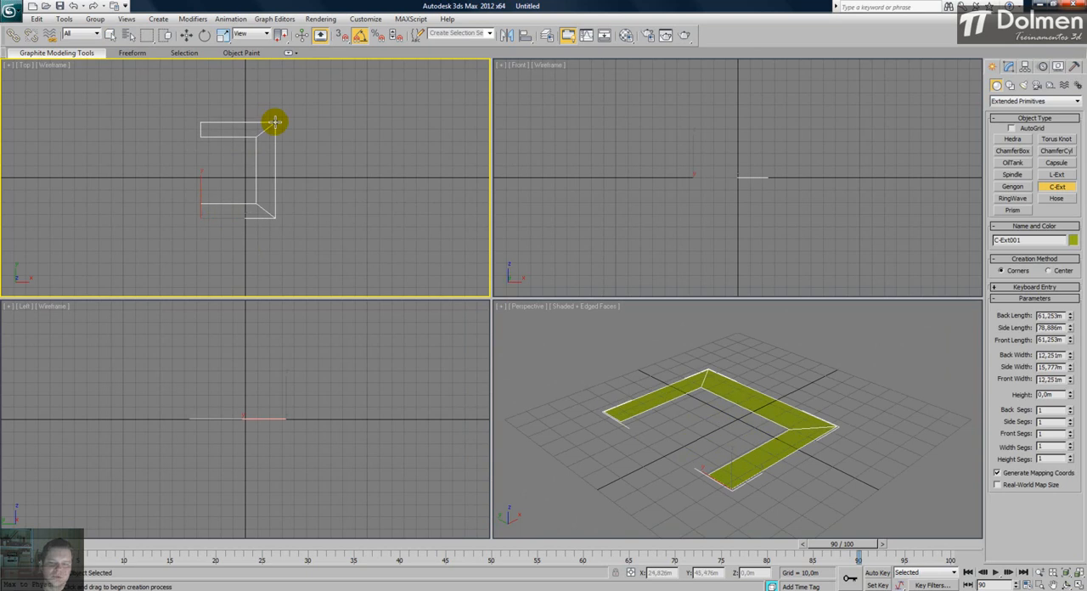
right_click(253, 144)
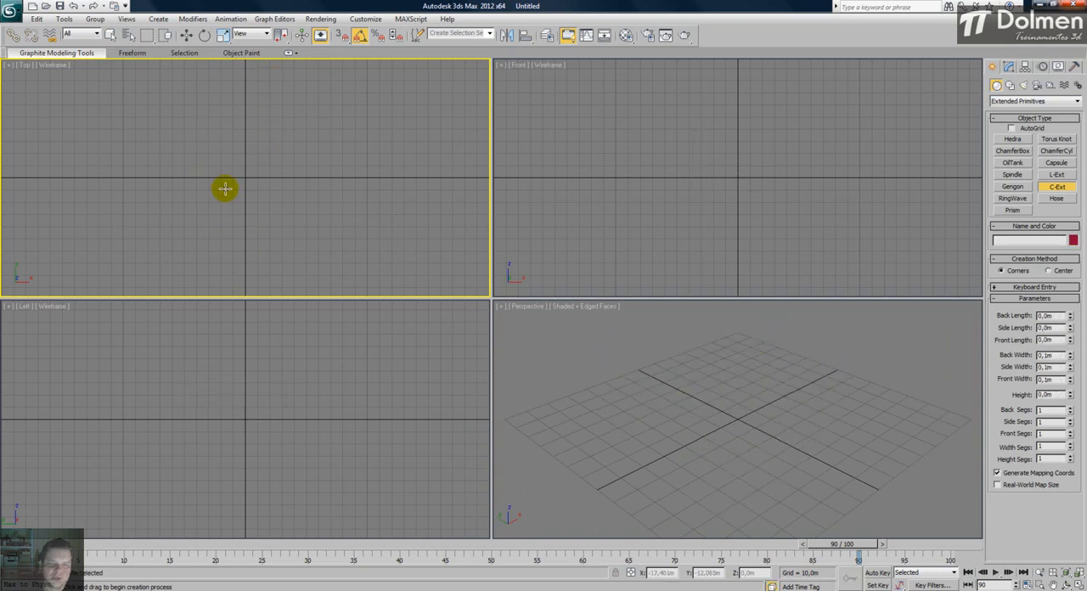
left_click_drag(207, 221, 298, 119)
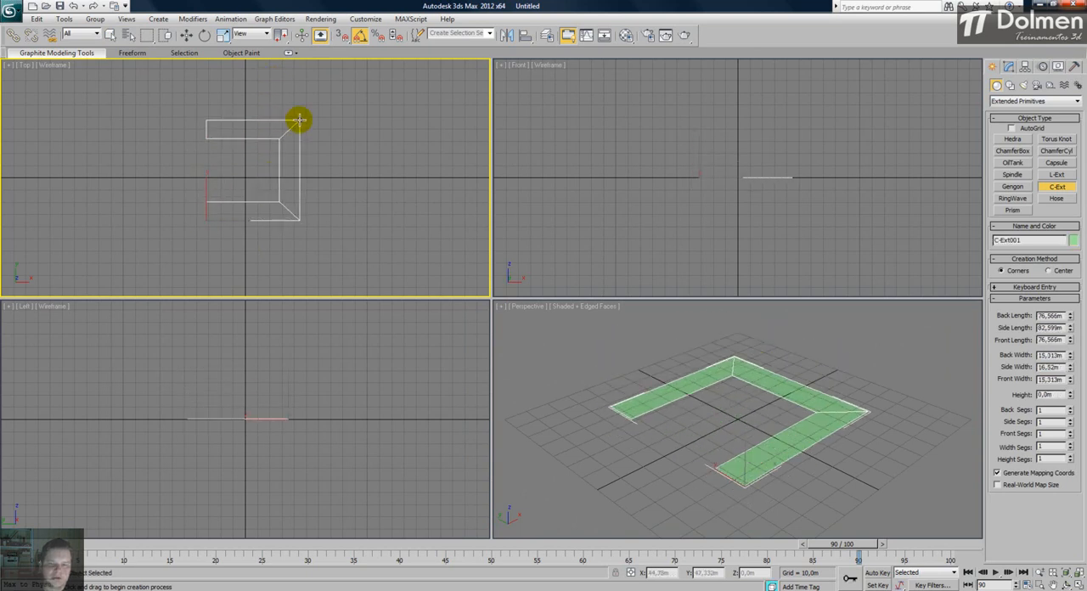
left_click(299, 87)
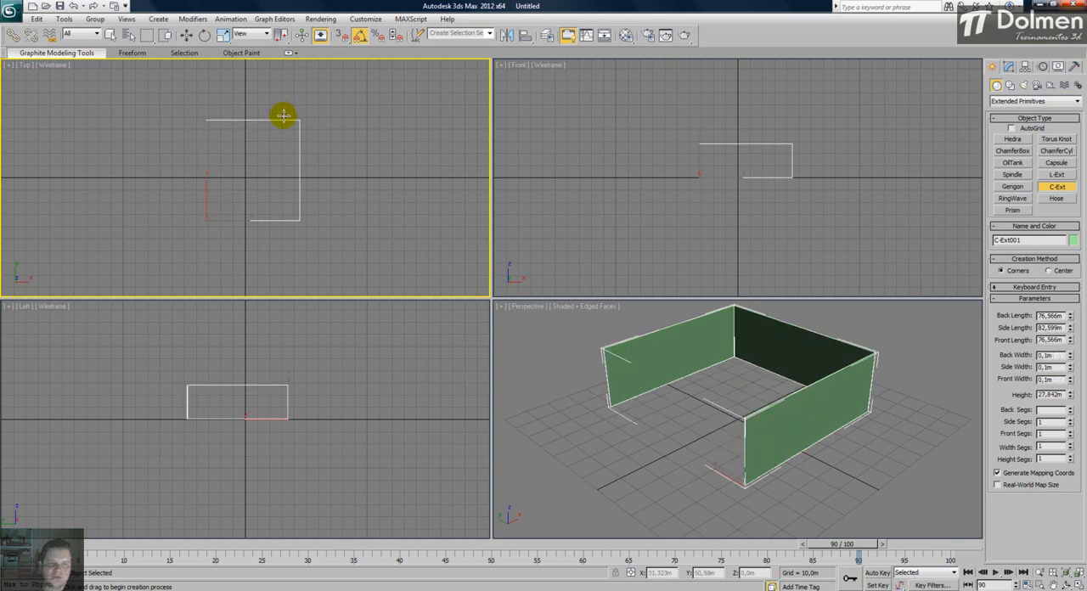
left_click(404, 82)
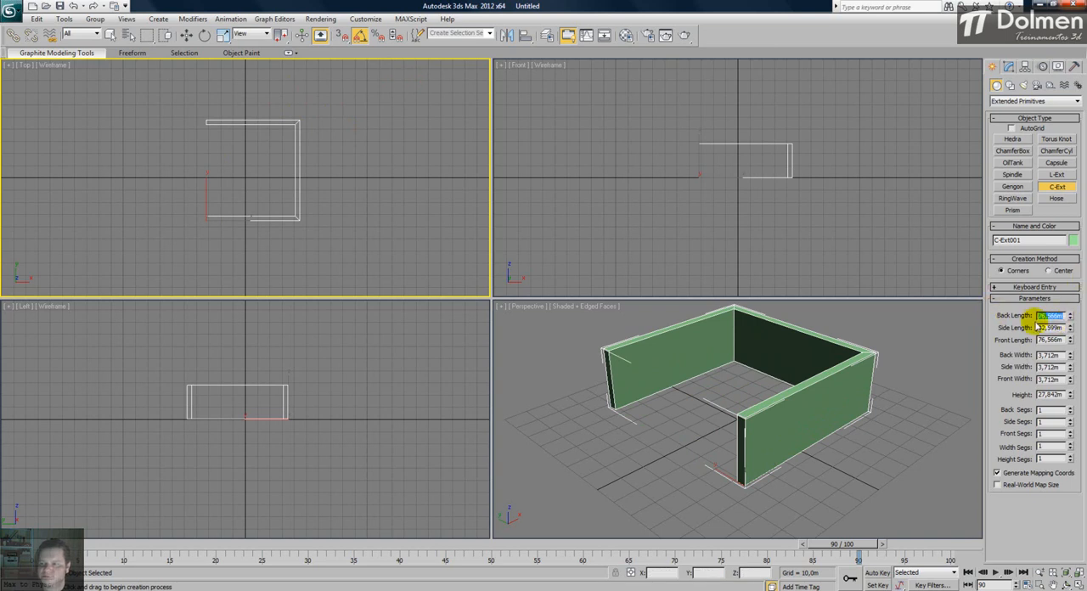
- Maximize the Perspective view and adjust the C-Ext's back length to 81.16 m and side length to about 73.5 m
left_click(1009, 67)
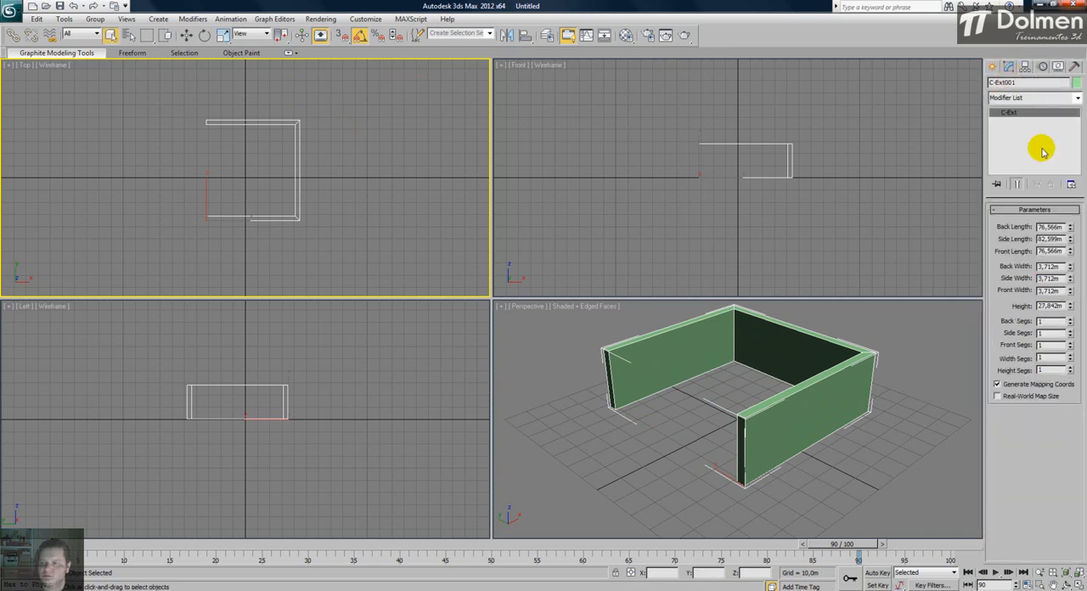
mouse_move(1072, 231)
left_mouse_down()
mouse_move(1046, 236)
mouse_move(1044, 226)
mouse_move(1075, 192)
mouse_move(1084, 268)
mouse_move(1085, 213)
mouse_move(1085, 225)
left_mouse_up()
right_click(687, 396)
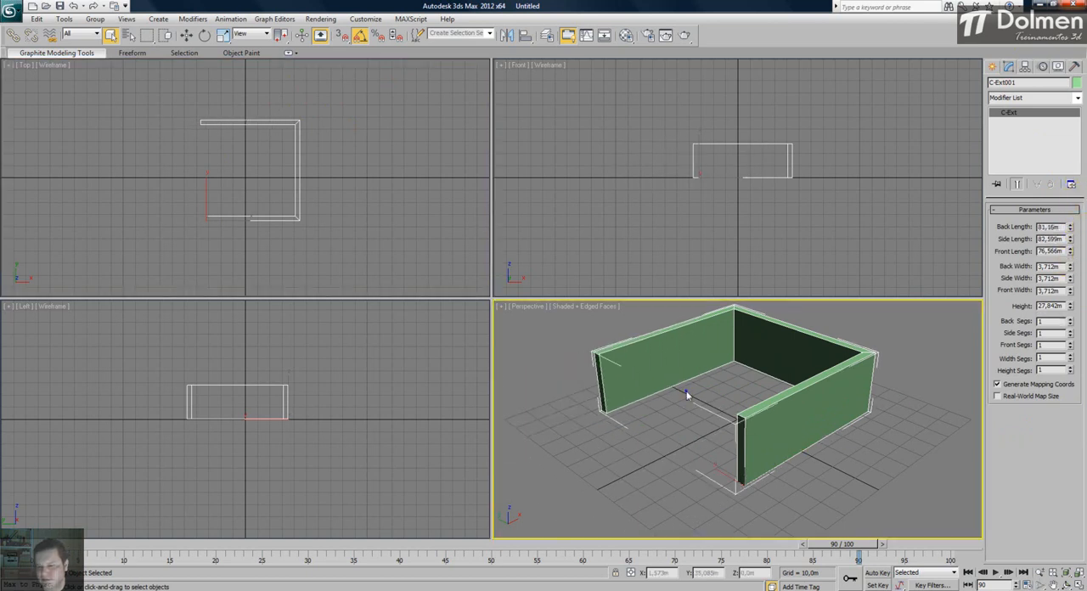
left_click(1079, 585)
middle_click_drag(550, 271, 557, 272)
scroll(558, 273, "down", 3)
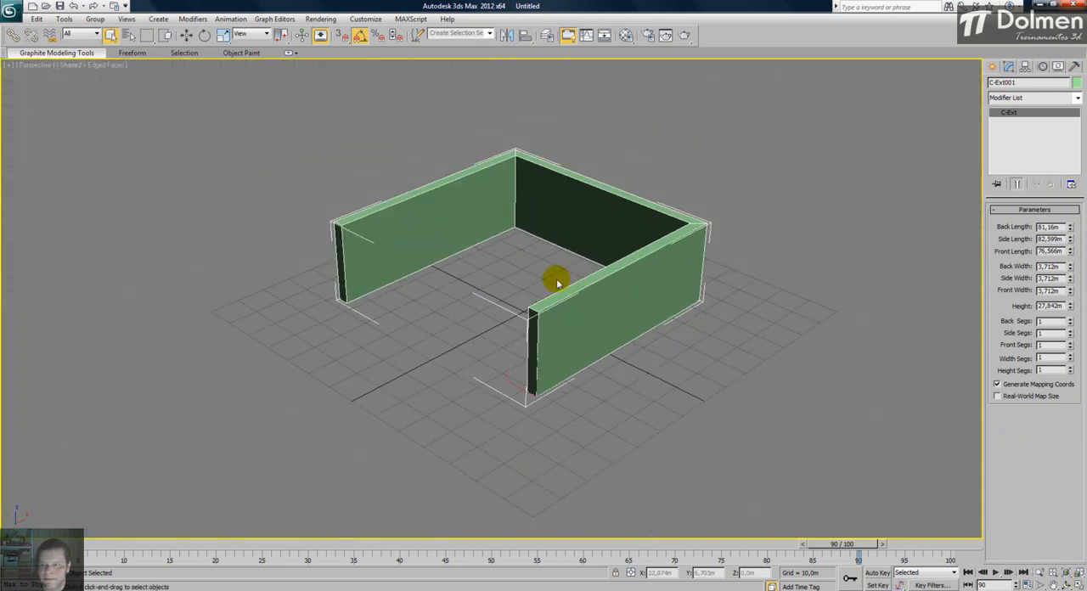
left_click_drag(1070, 239, 987, 287)
- Vary the C-Ext's back width to 4.603 m, front width to 5.42 m and height to 50.116 m
left_click_drag(1070, 269, 1065, 235)
left_click_drag(1072, 290, 1079, 233)
left_click_drag(1070, 305, 1069, 358)
- Divide the C-Ext into 9 back, 7 side, 6 front, 6 width and 9 height segments, and inspect the mesh
left_click(1070, 321)
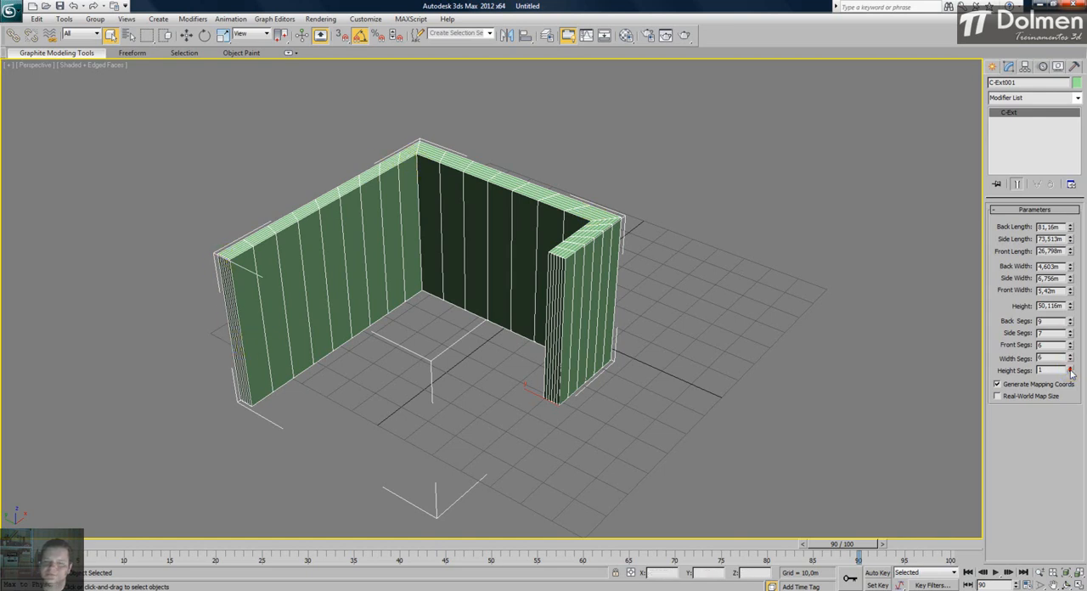
left_click_drag(1070, 368, 1069, 368)
middle_click_drag(504, 314, 349, 260, "alt")
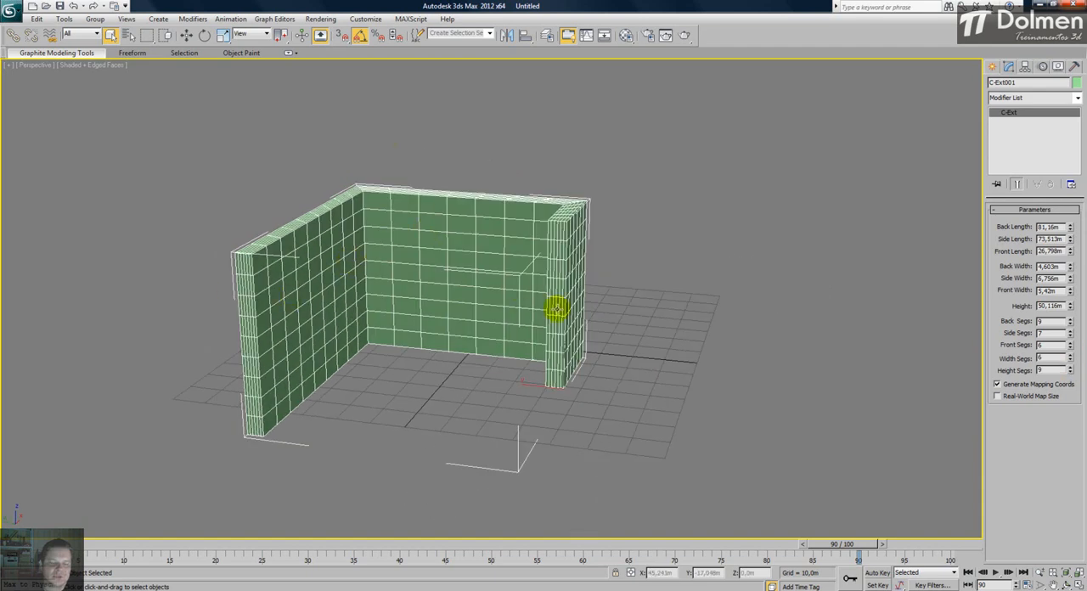
middle_click_drag(531, 308, 388, 304, "alt")
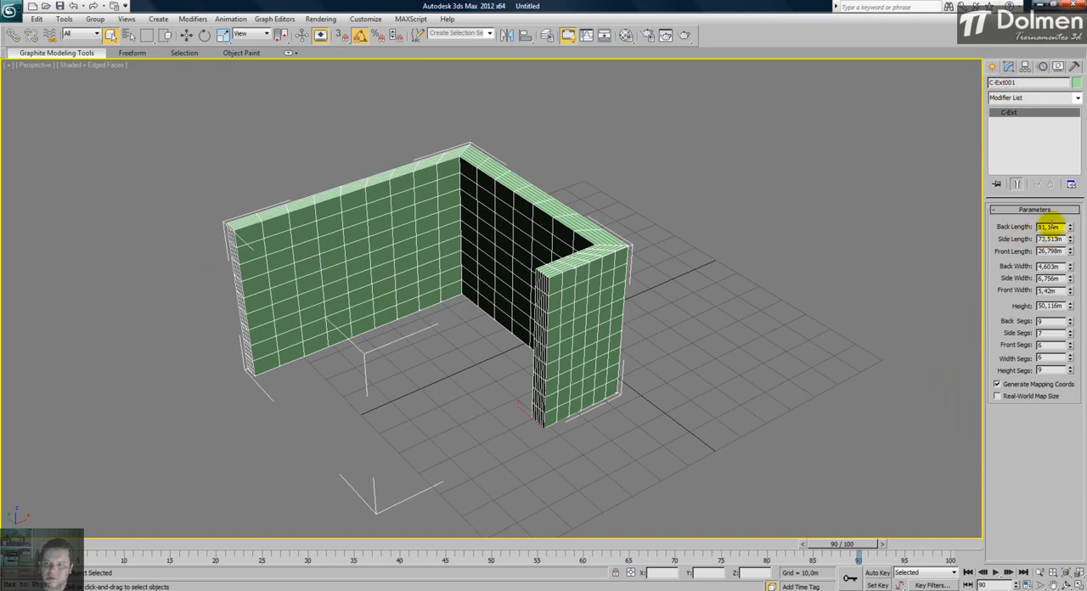
- Set the C-Ext's back length to 5 m, side length to 8 m and front length to 5 m
left_click_drag(1062, 226, 1016, 226)
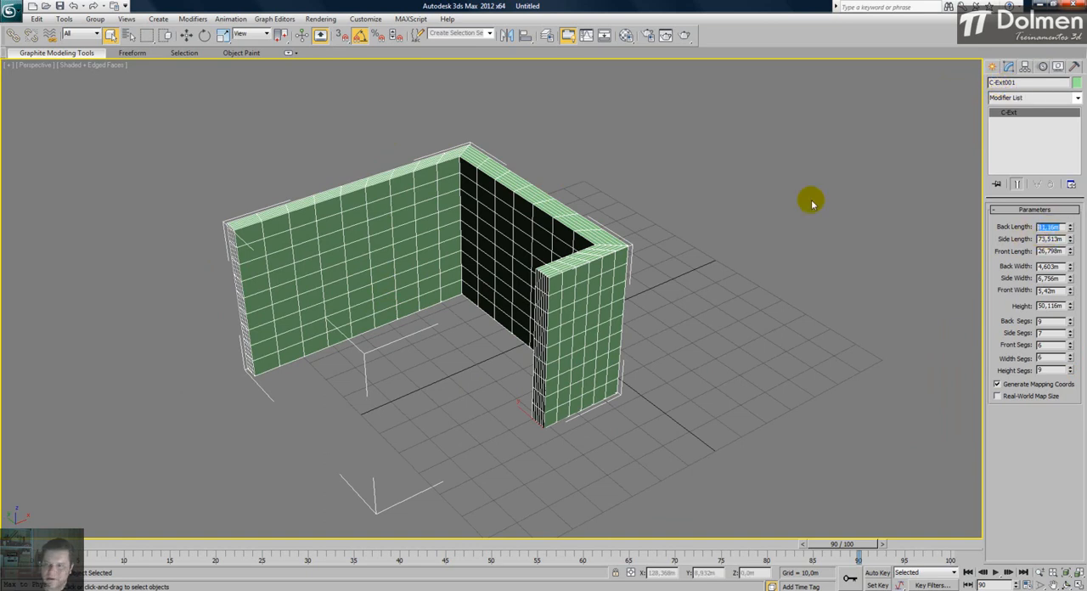
type("5")
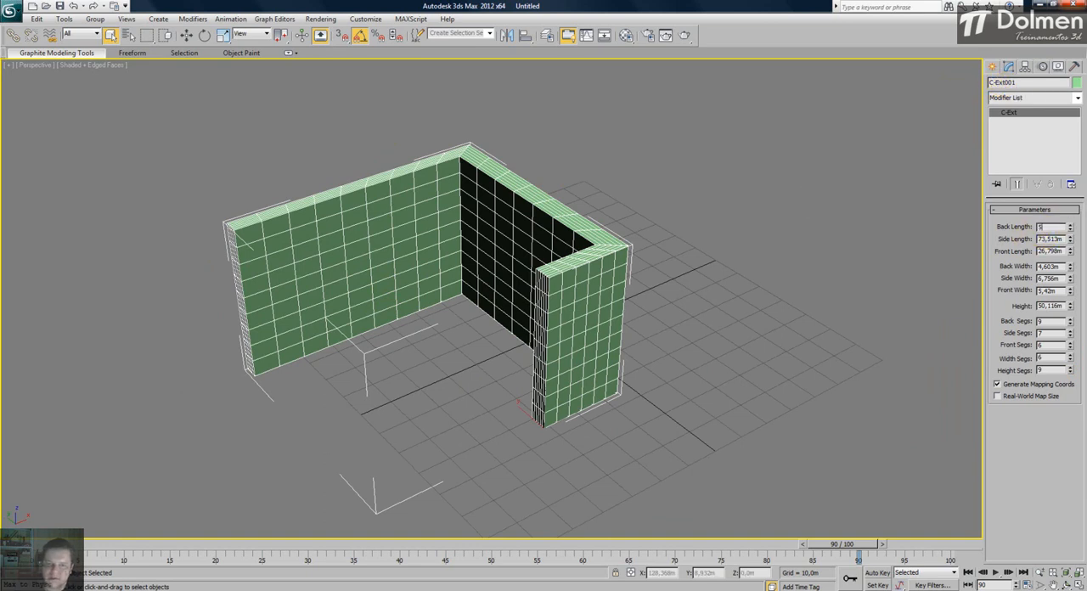
key("Return")
key("Tab")
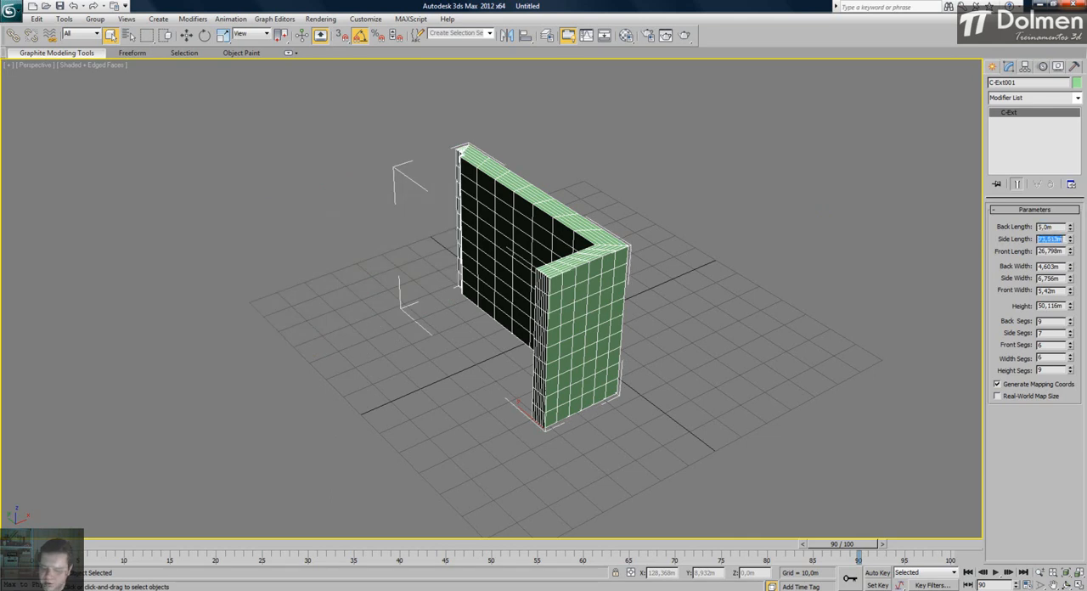
type("8")
key("Return")
key("Tab")
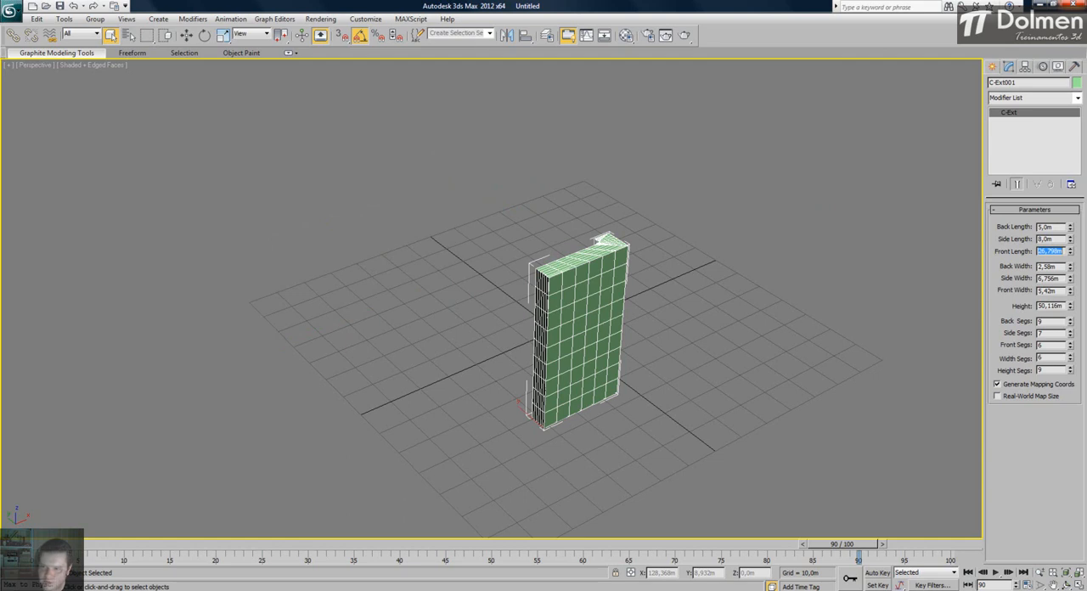
type("5")
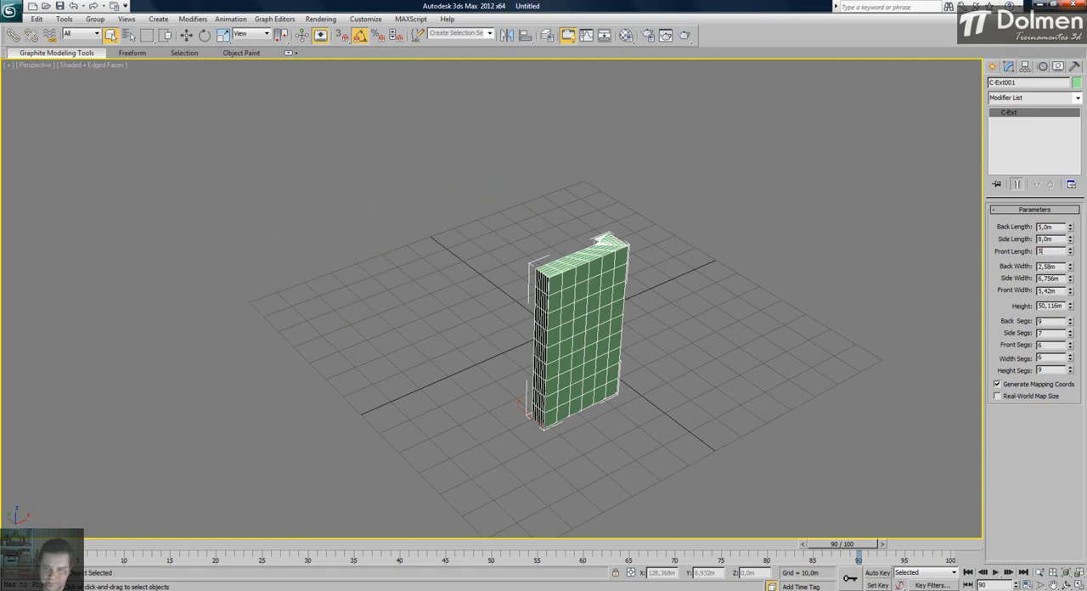
key("Return")
key("Tab")
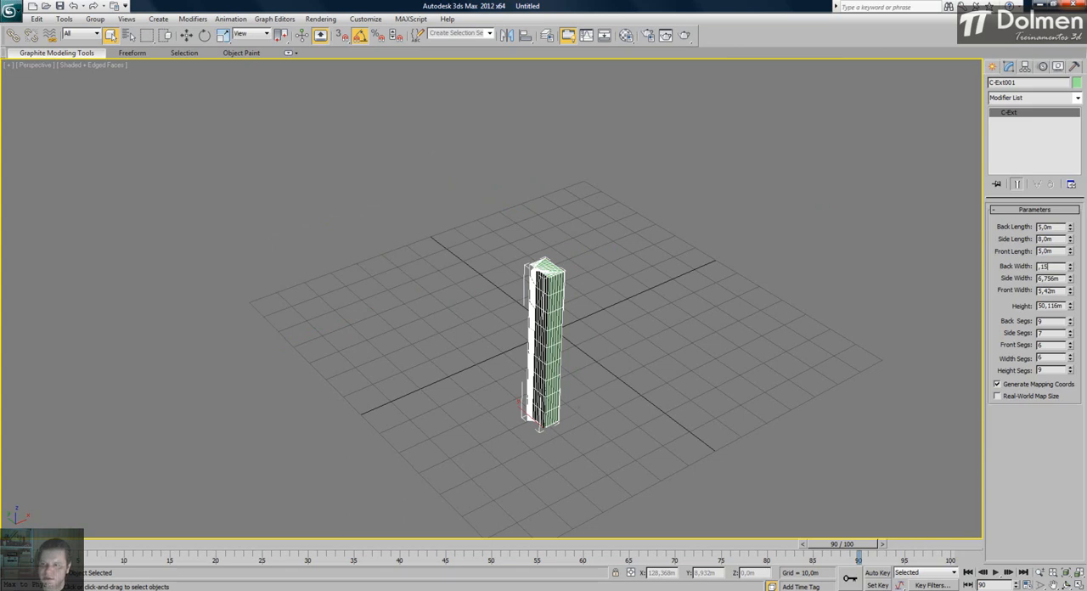
- Set the C-Ext's back, side and front widths to 0.15 m
type(",15")
key("Return")
key("Tab")
key("Return")
key("Tab")
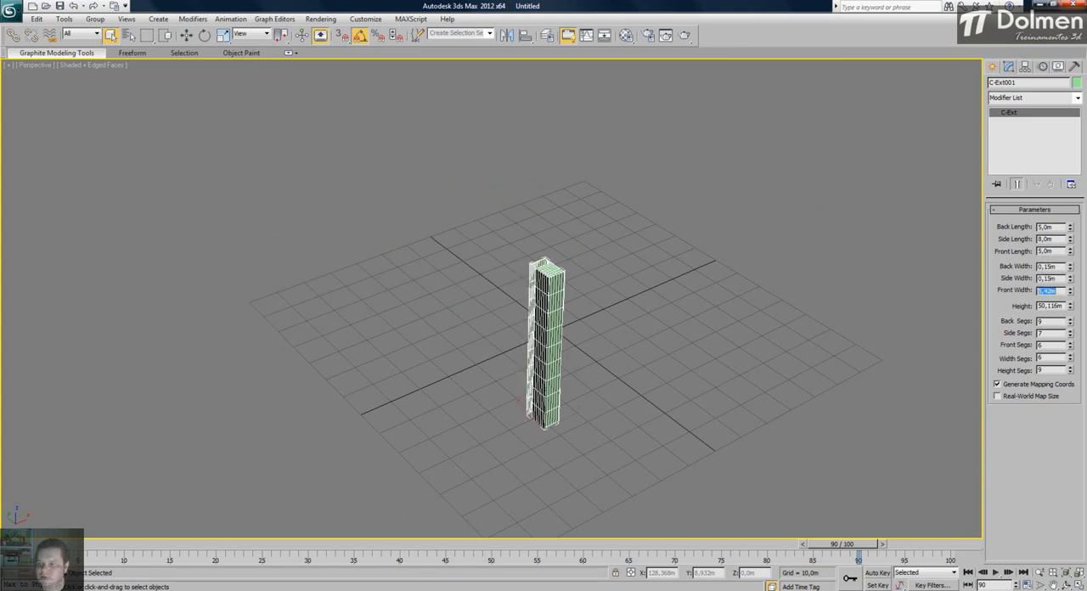
key("Return")
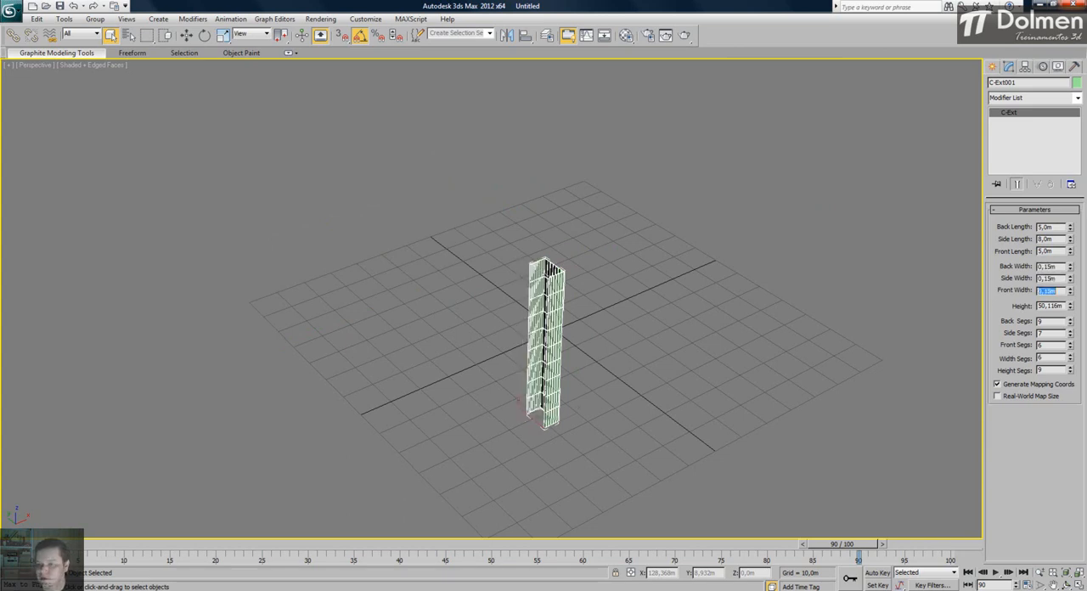
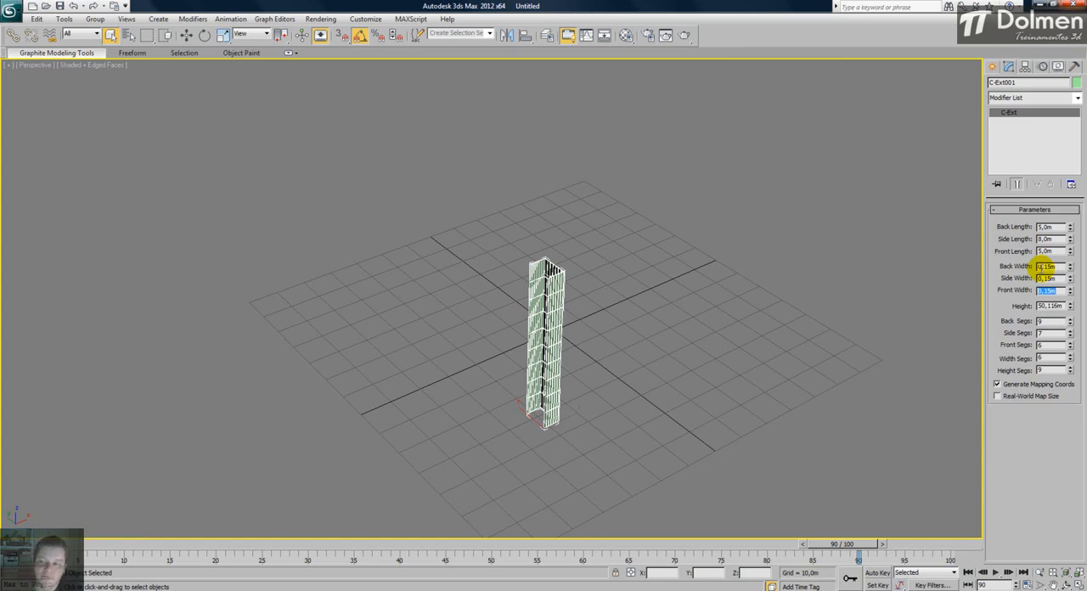
- Try a shorter back length on the C-Ext, and restore it to 5 m
double_click(1051, 227)
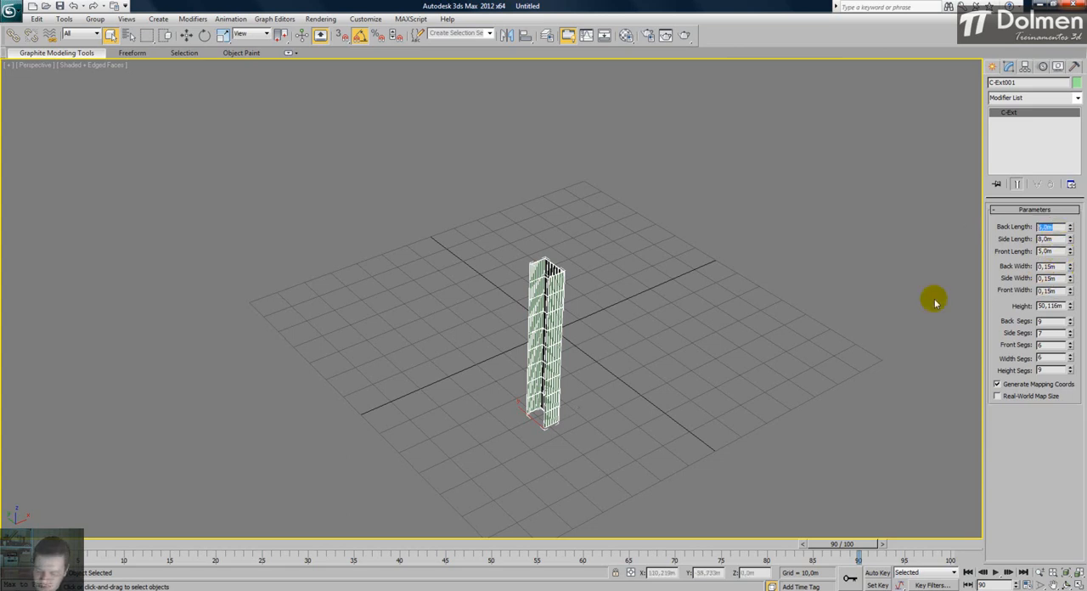
type("3")
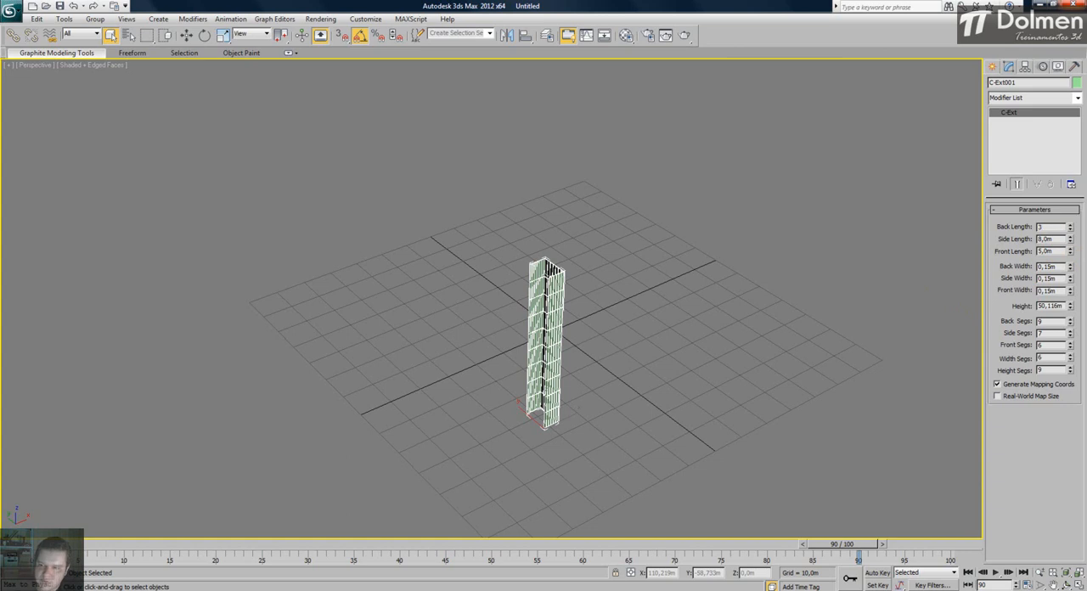
type(".2")
key("Return")
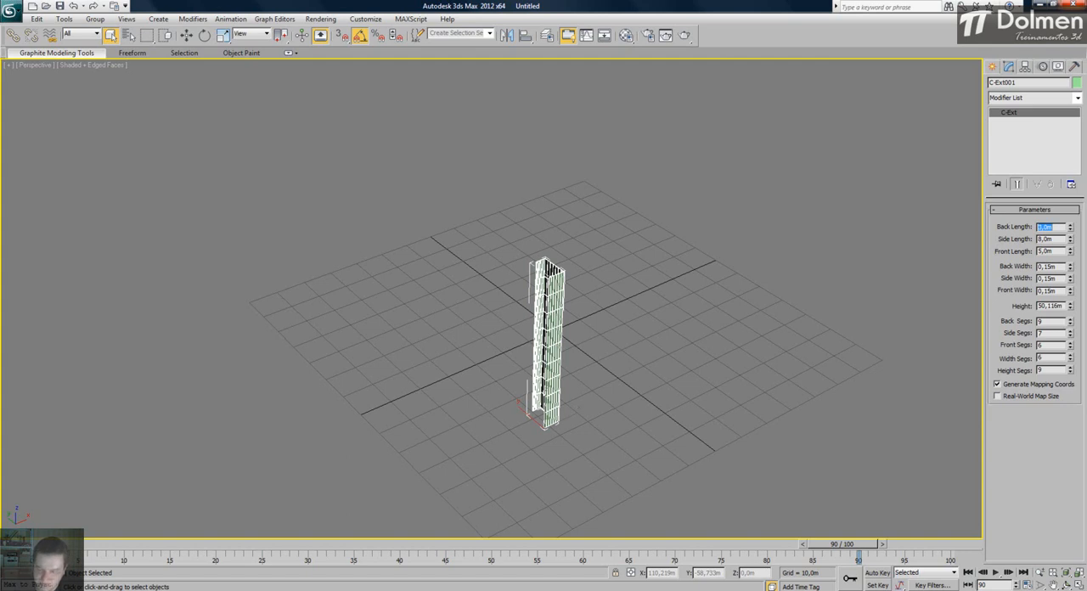
type("5")
key("Return")
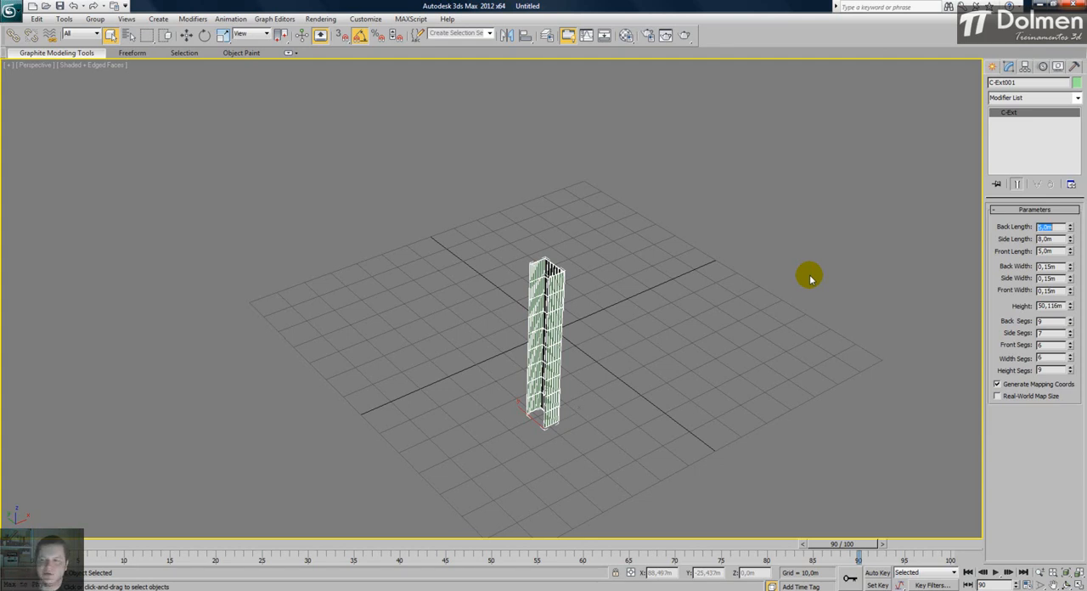
- Set the C-Ext's height to 2.8 m and inspect the resulting walls up close
double_click(1049, 306)
type("2,")
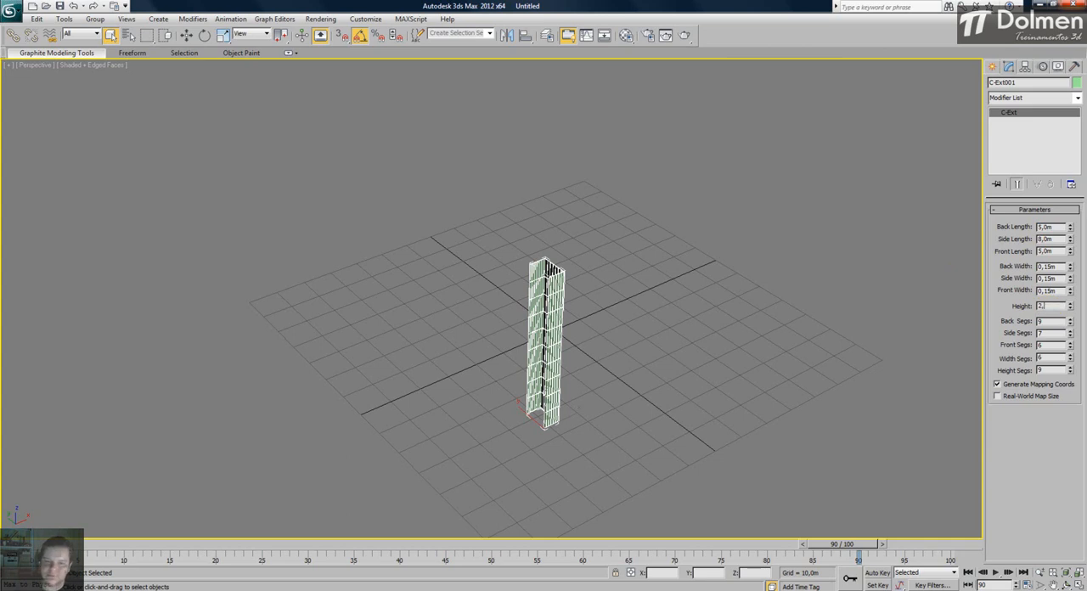
type("5")
key("Return")
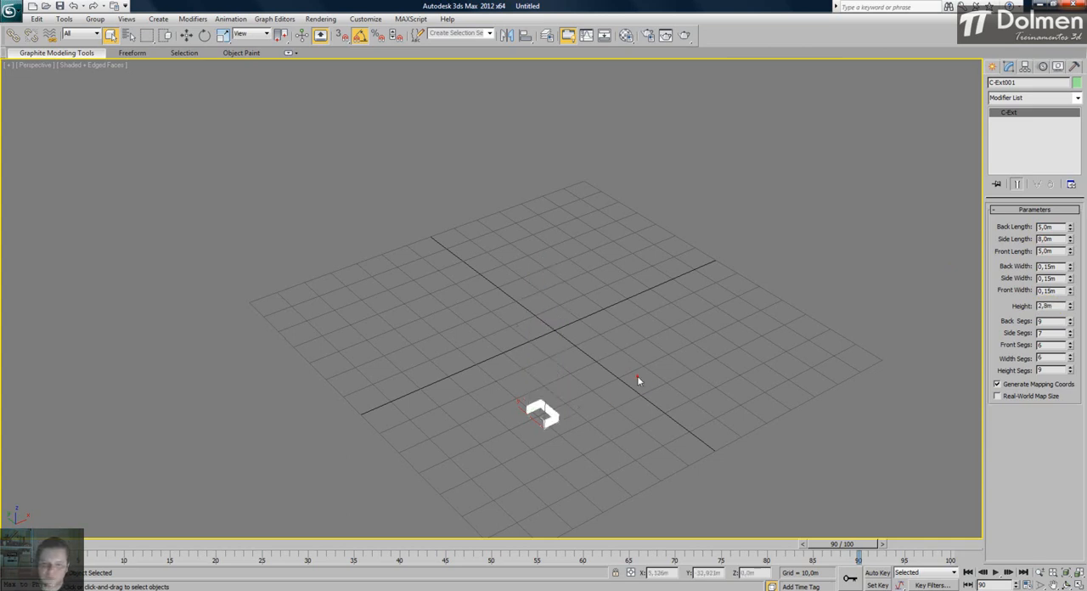
left_click(646, 367)
key("z")
middle_click_drag(647, 364, 572, 359, "alt")
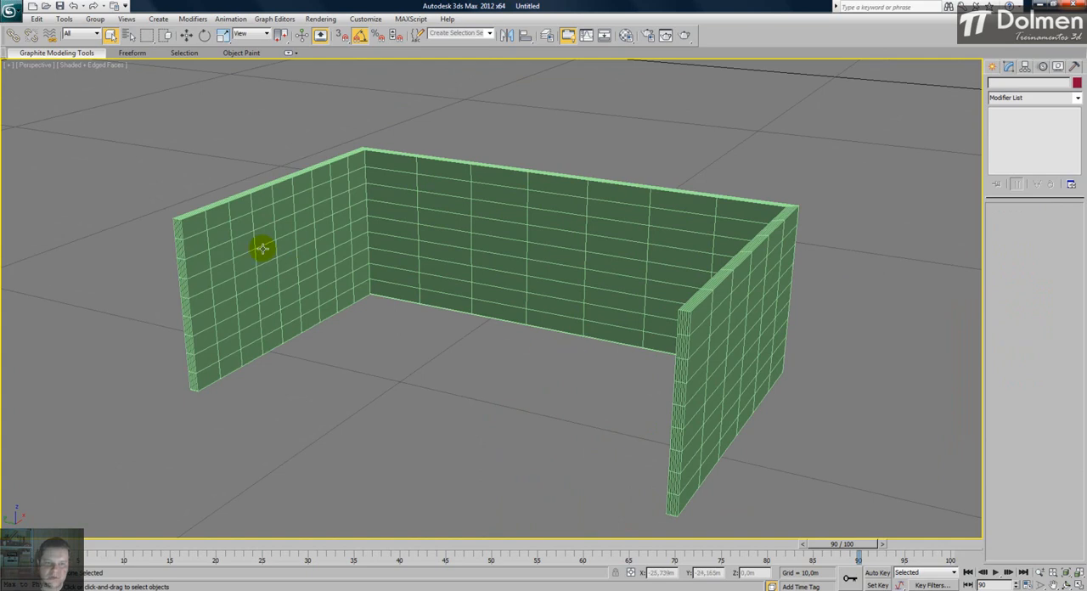
left_click(231, 249)
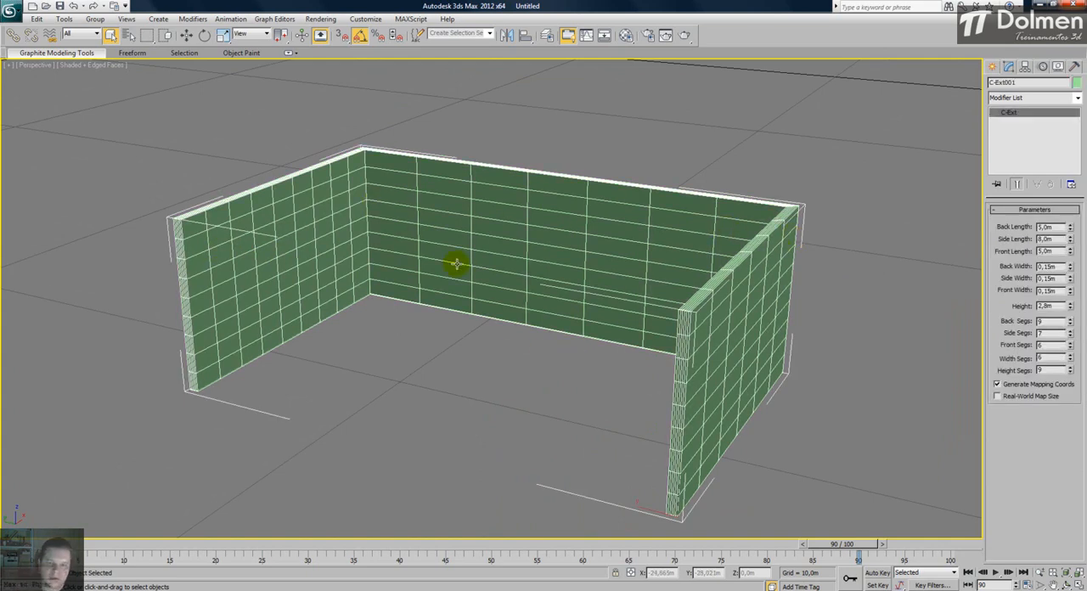
scroll(461, 263, "down", 5)
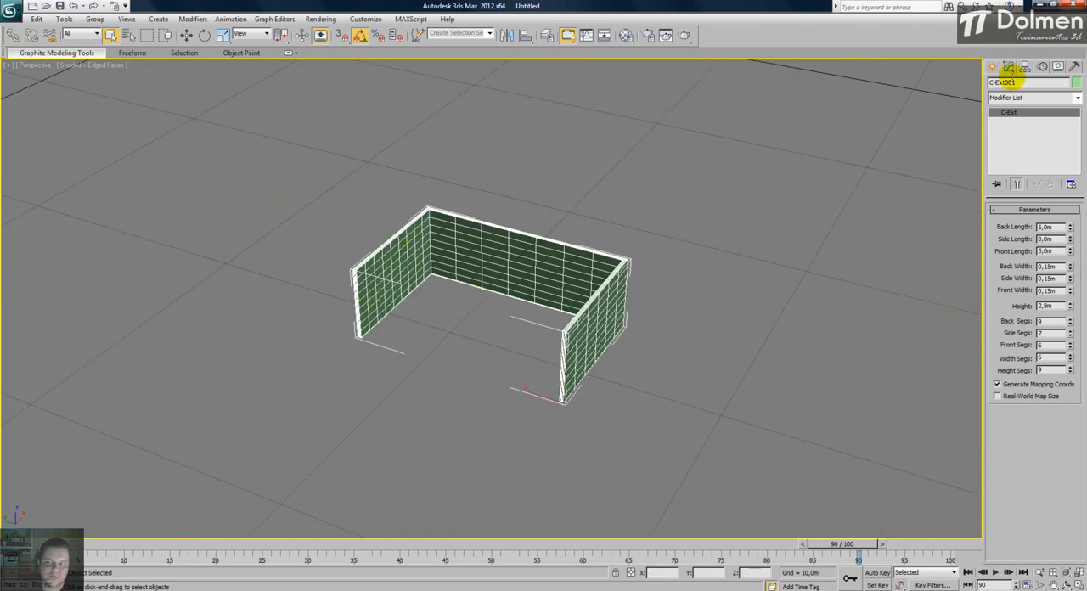
- Draw a floor plane of about 7.9 by 4.92 m between the C-Ext walls in the Top view
left_click(991, 70)
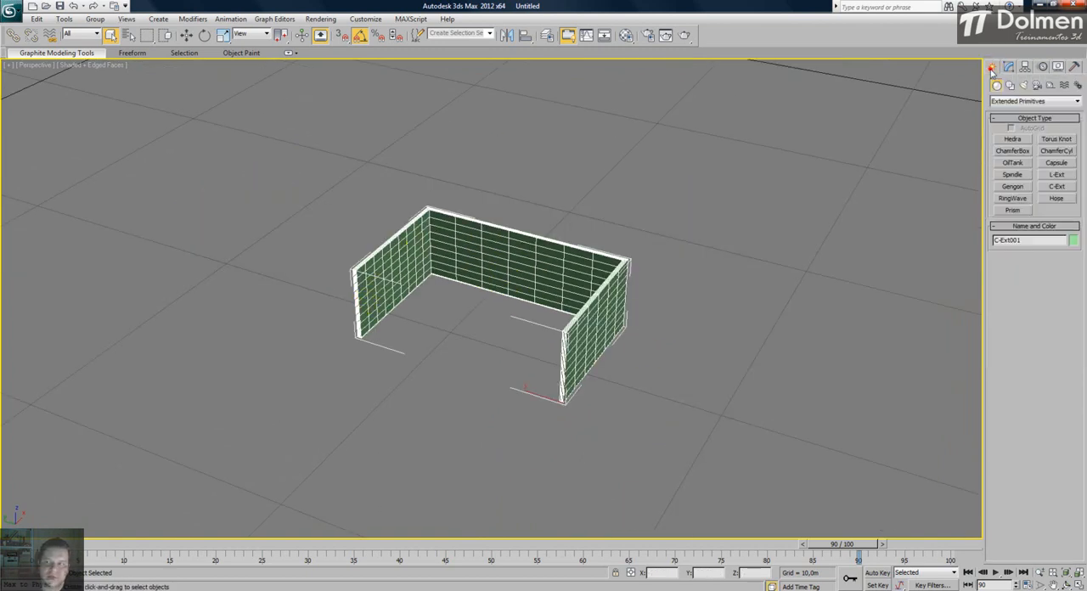
left_click(1023, 101)
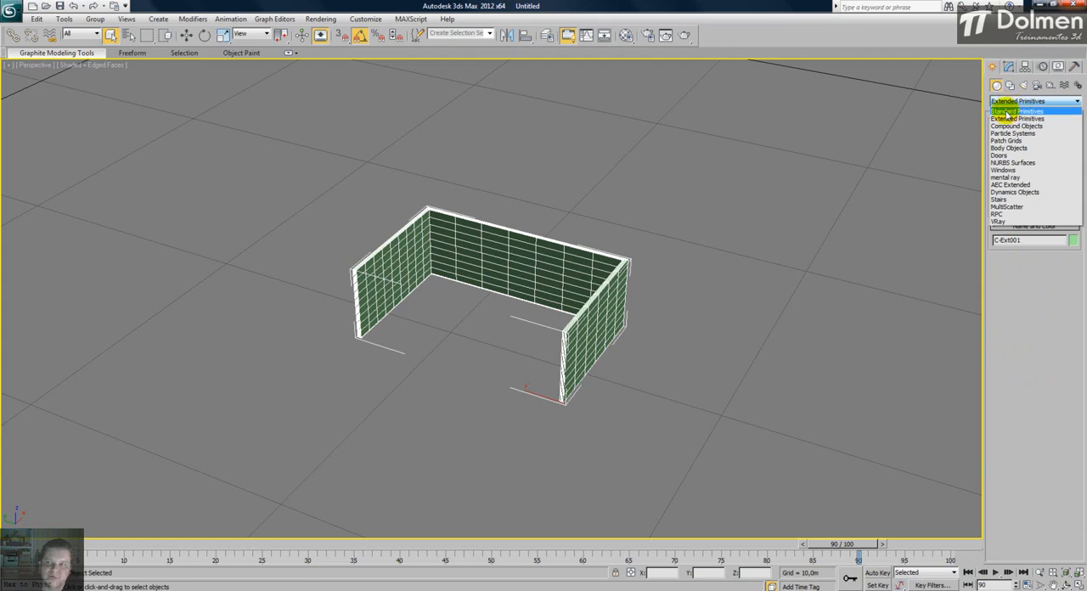
left_click(1001, 114)
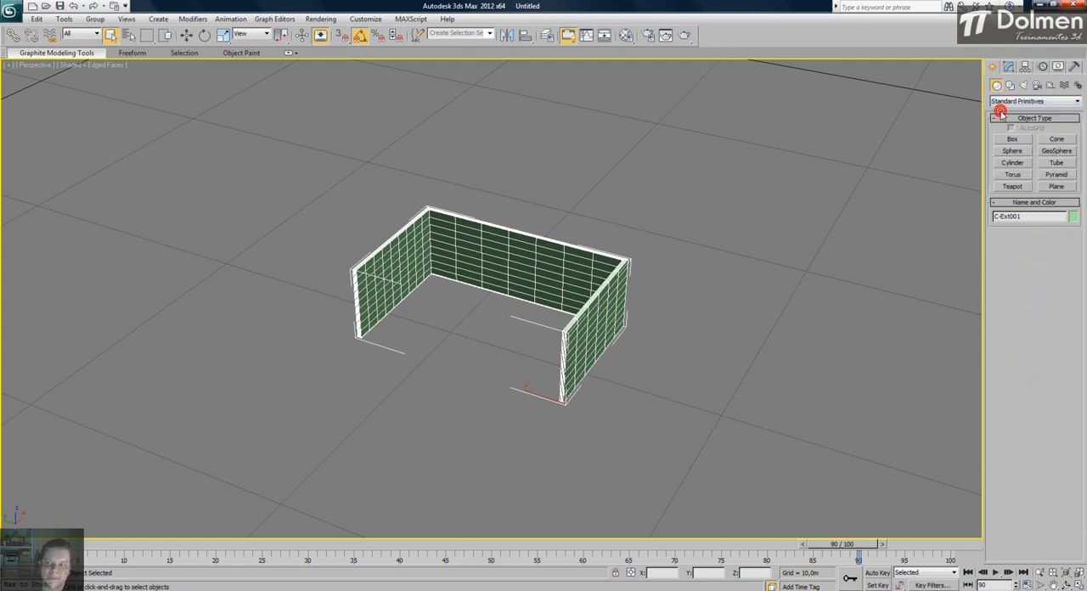
left_click(1059, 187)
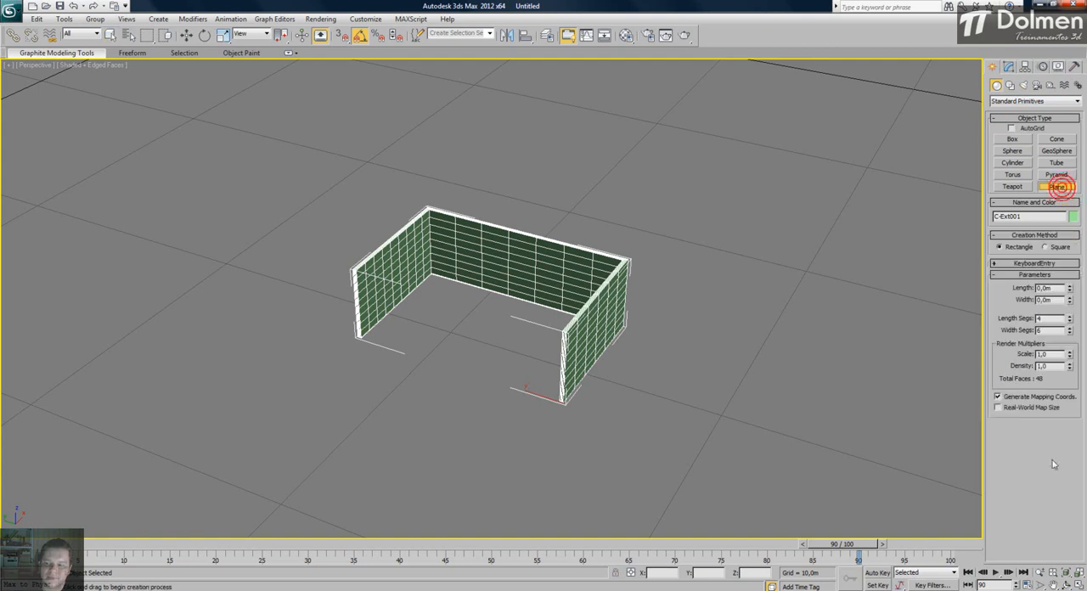
left_click(1079, 586)
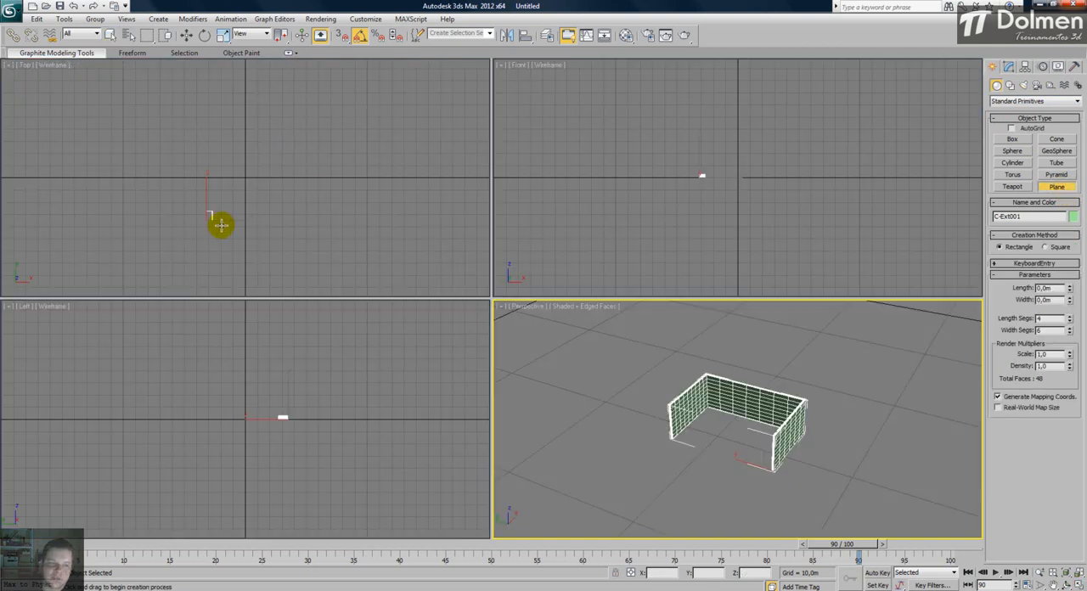
right_click(208, 215)
key("z")
middle_click_drag(237, 151, 253, 141)
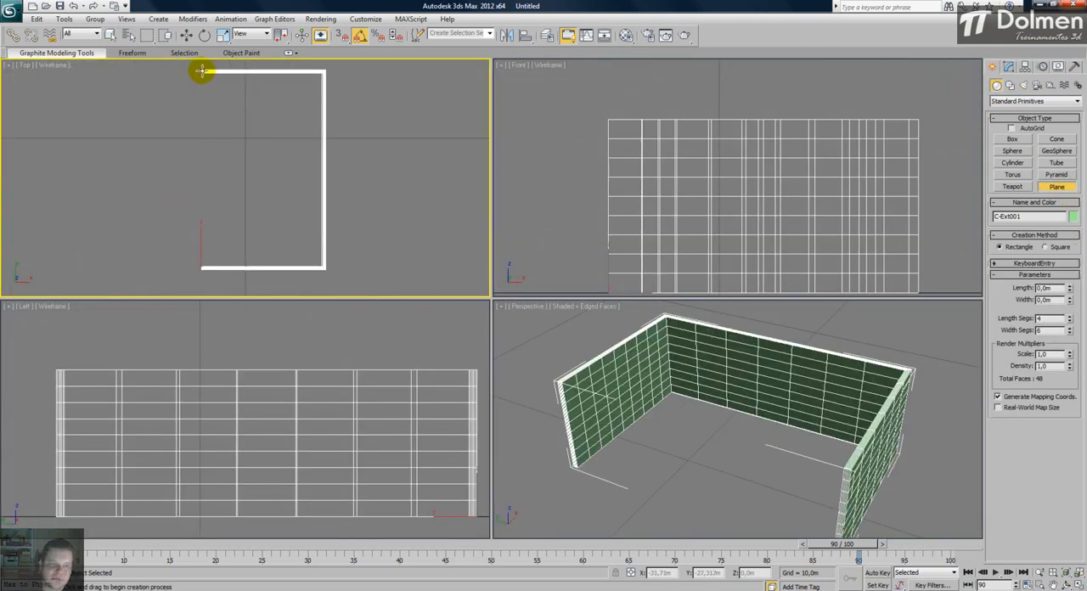
left_click_drag(201, 70, 324, 268)
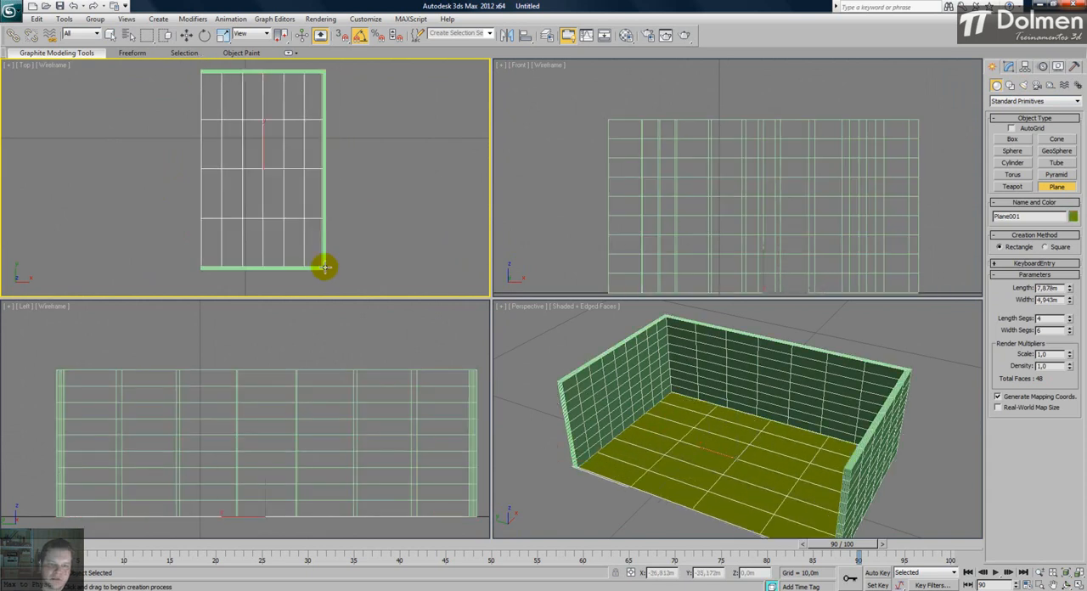
- Copy the floor plane about 2.73 m upward as the room's ceiling and view the interior in Perspective
right_click(690, 435)
left_click(1078, 586)
middle_click_drag(455, 326, 498, 318, "alt")
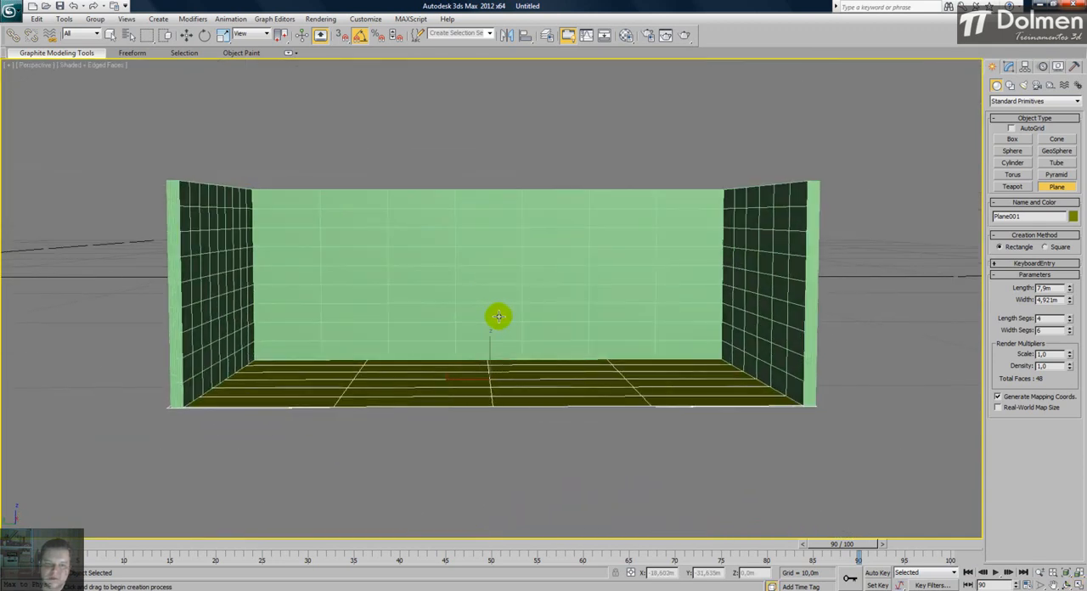
scroll(507, 328, "up", 3)
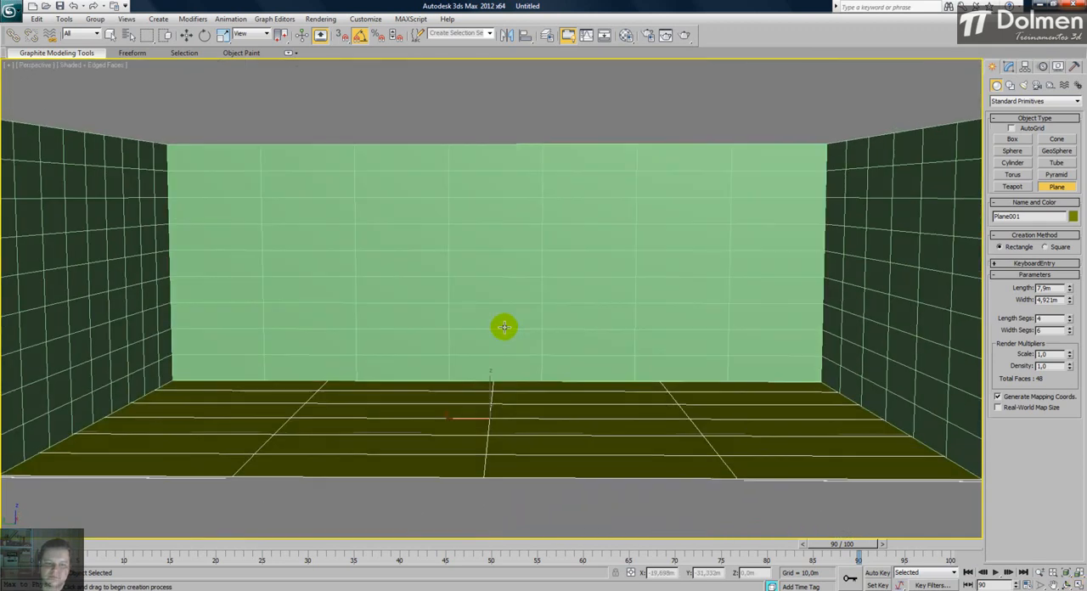
middle_click_drag(498, 305, 513, 389)
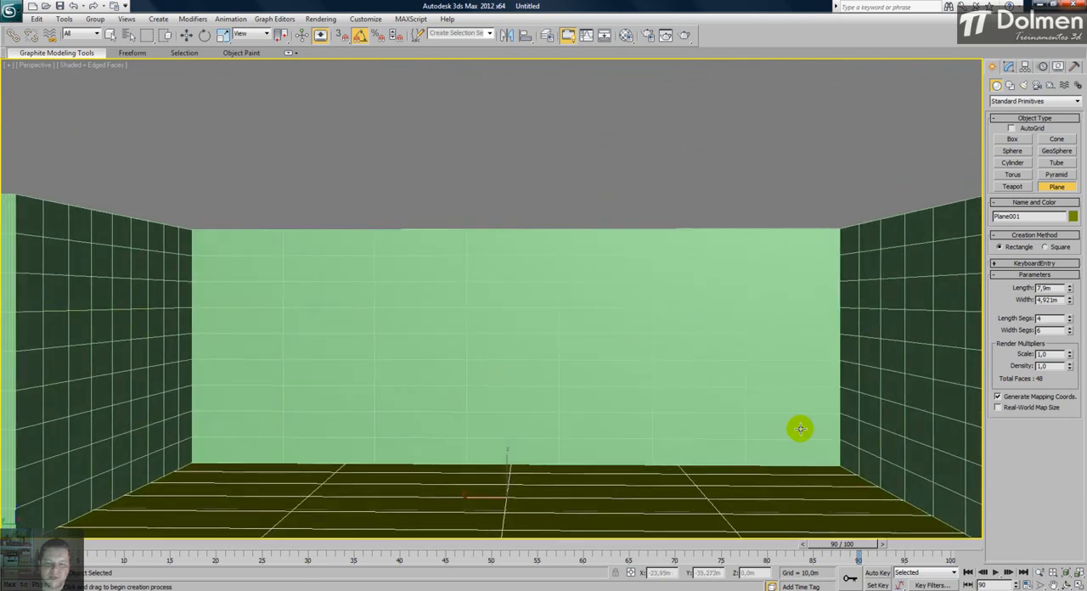
key("w")
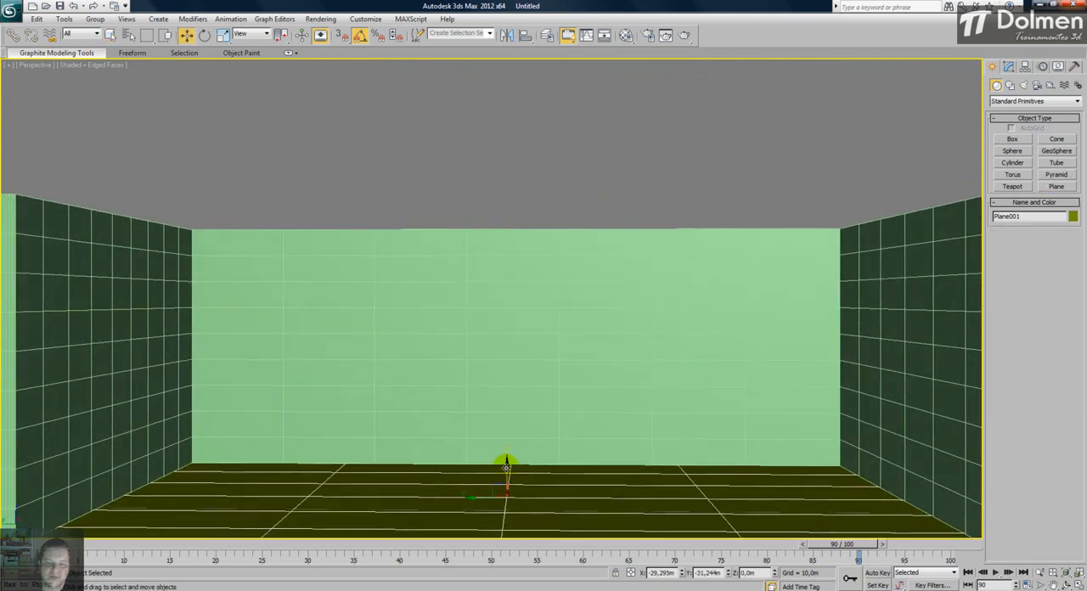
left_click_drag(505, 466, 603, 193, "shift")
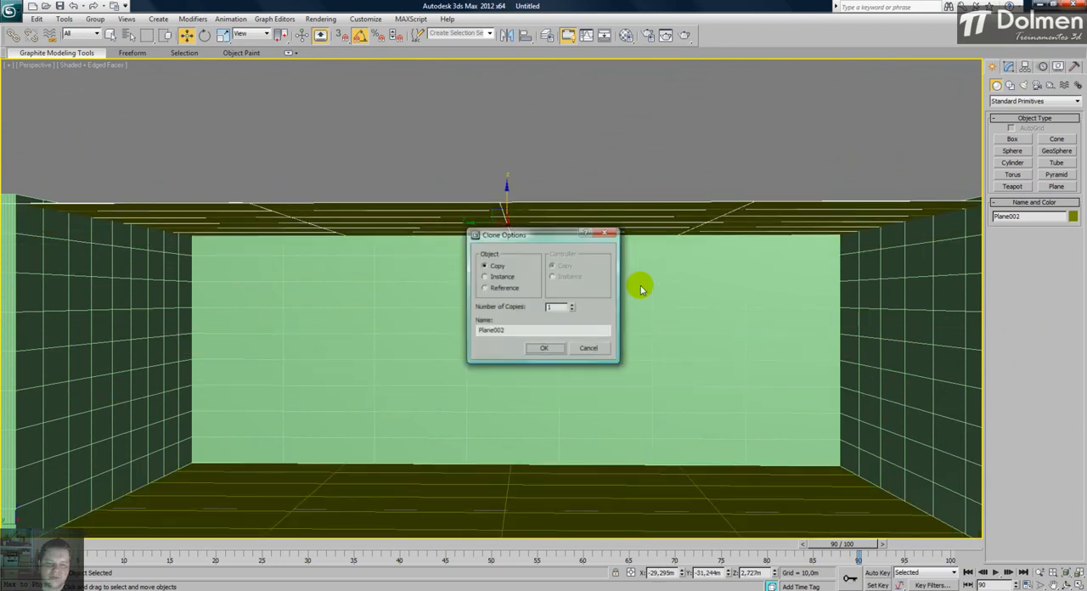
left_click(546, 352)
mouse_move(546, 351)
middle_mouse_down()
mouse_move(545, 301)
mouse_move(532, 314)
mouse_move(469, 305)
middle_mouse_up()
scroll(545, 306, "up", 2)
scroll(498, 330, "down", 1)
scroll(502, 325, "up", 1)
middle_click_drag(522, 329, 531, 331)
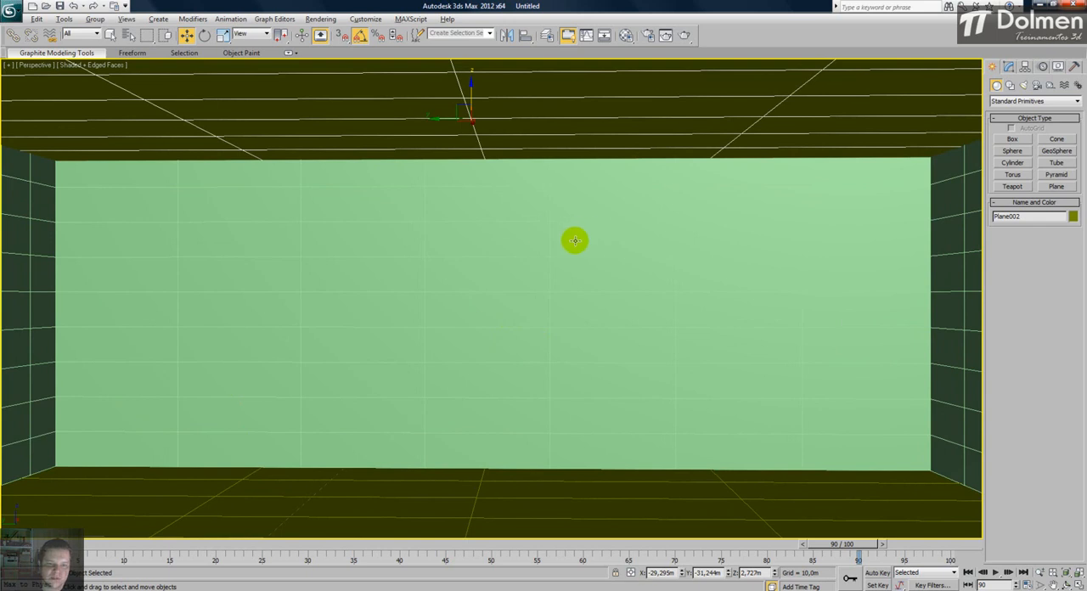
- Delete the ceiling plane and the floor plane, leaving only the C-Ext walls
middle_click_drag(578, 235, 549, 281, "alt")
scroll(547, 281, "down", 2)
key("Delete")
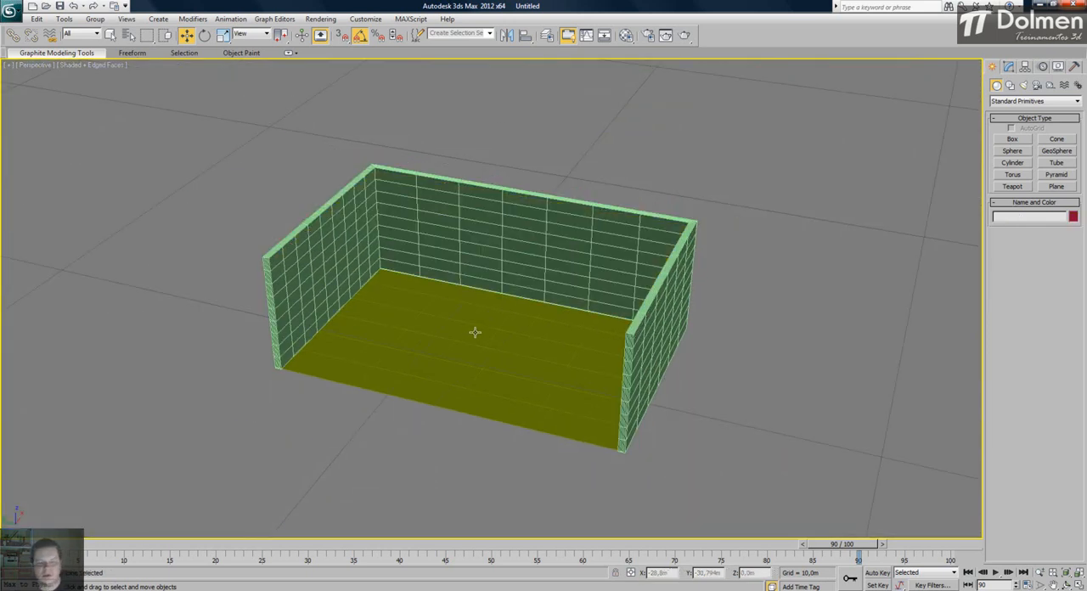
left_click(478, 396)
key("Delete")
middle_click_drag(571, 254, 563, 254)
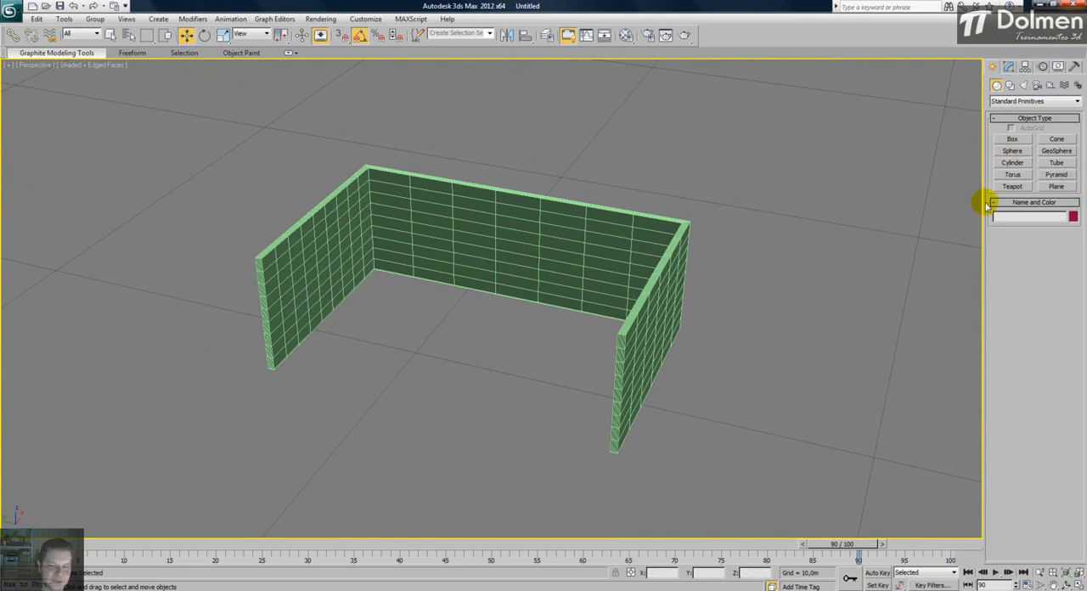
middle_click_drag(396, 328, 365, 314)
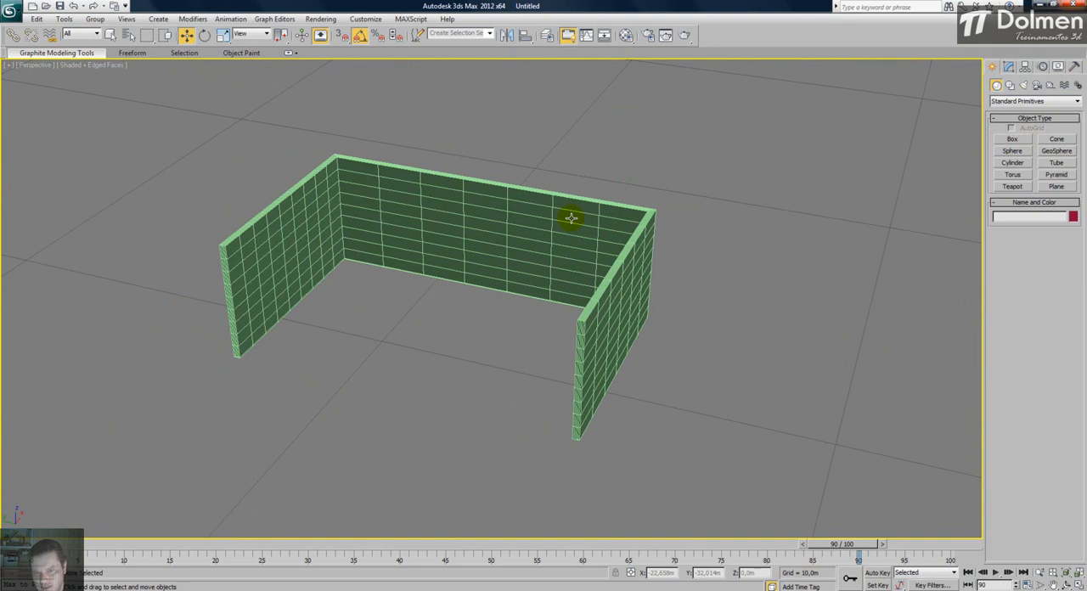
mouse_move(495, 241)
middle_mouse_down("alt")
mouse_move(493, 177)
mouse_move(495, 251)
middle_mouse_up("alt")
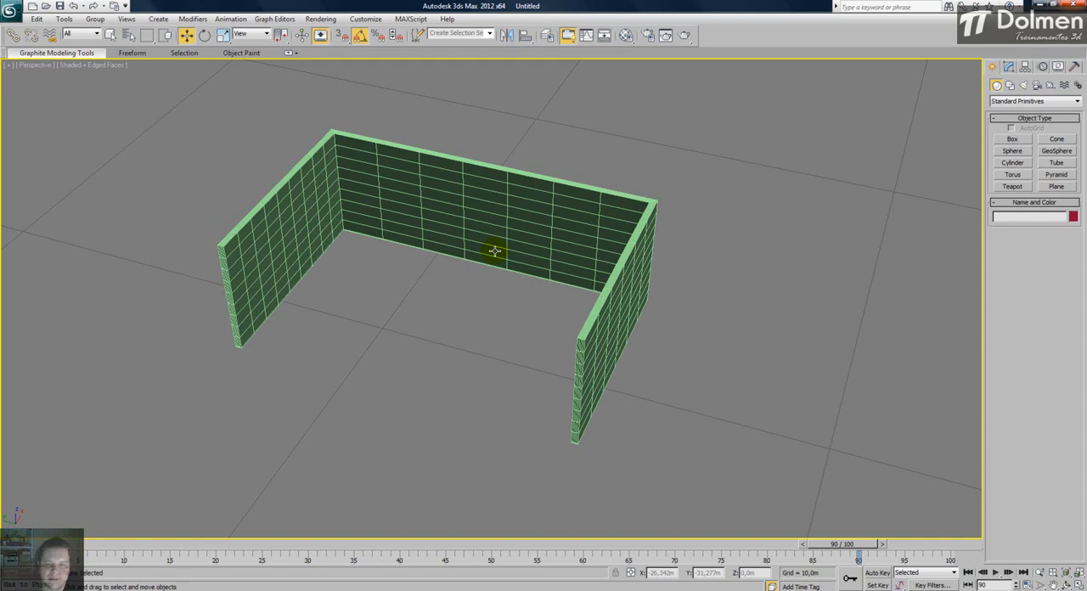
middle_click_drag(457, 305, 446, 297, "alt")
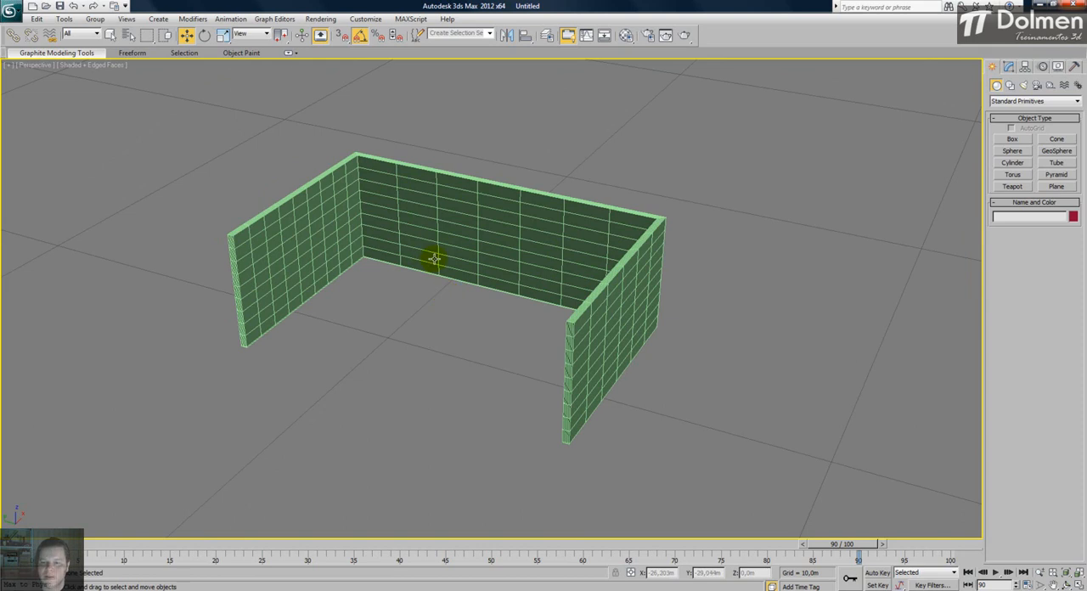
- Delete the C-Ext walls and return to the four-viewport layout
left_click(622, 291)
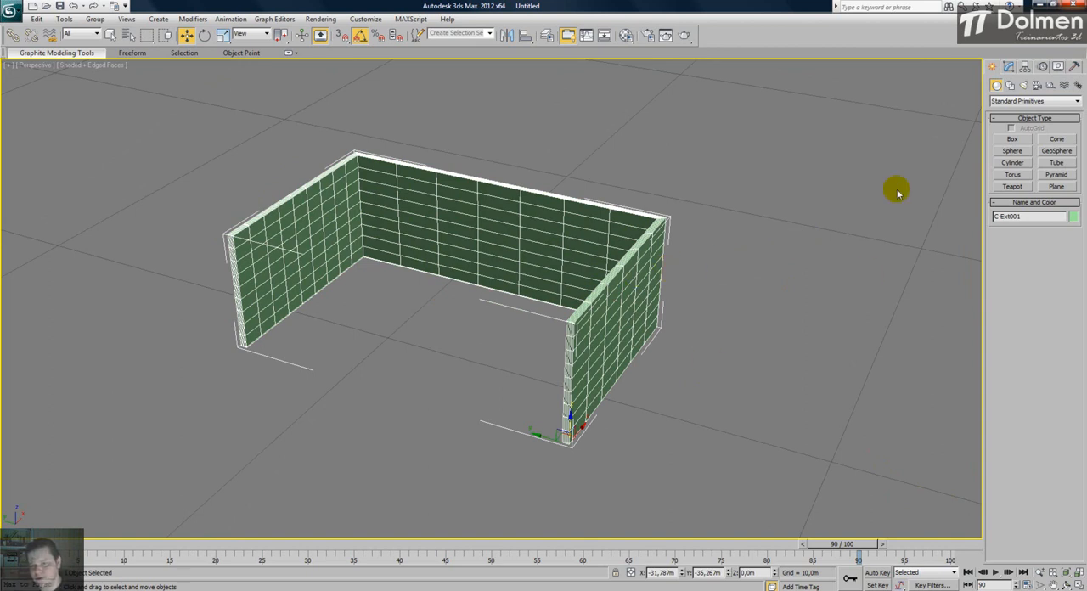
key("Delete")
key("alt+w")
left_click(331, 241)
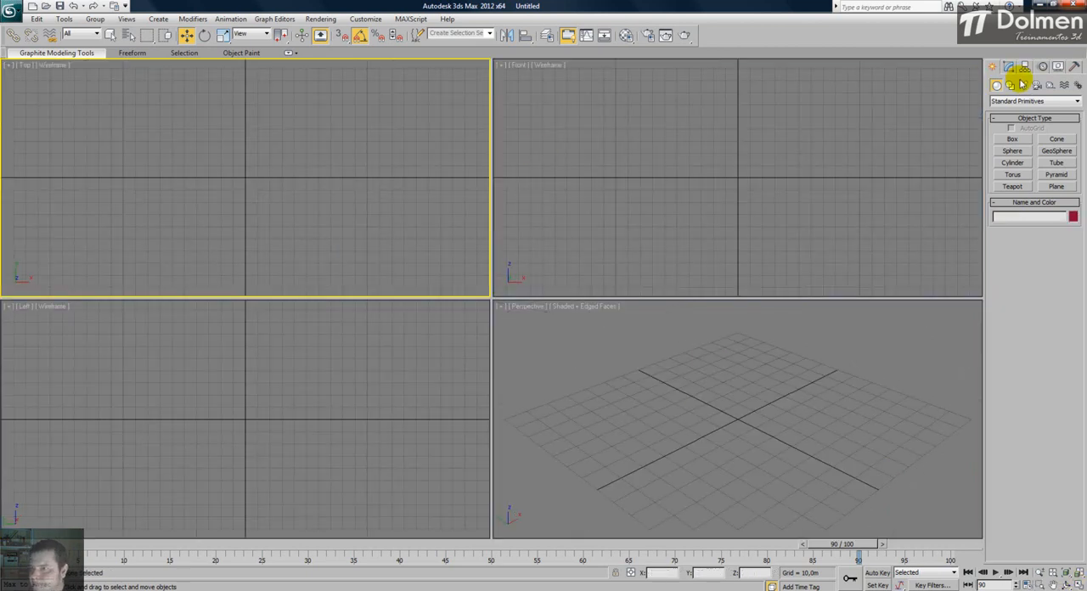
- Create a Hose extended primitive about 54.29 m high near the origin in the Top view, and inspect it in Perspective
left_click(1019, 103)
left_click(1020, 112)
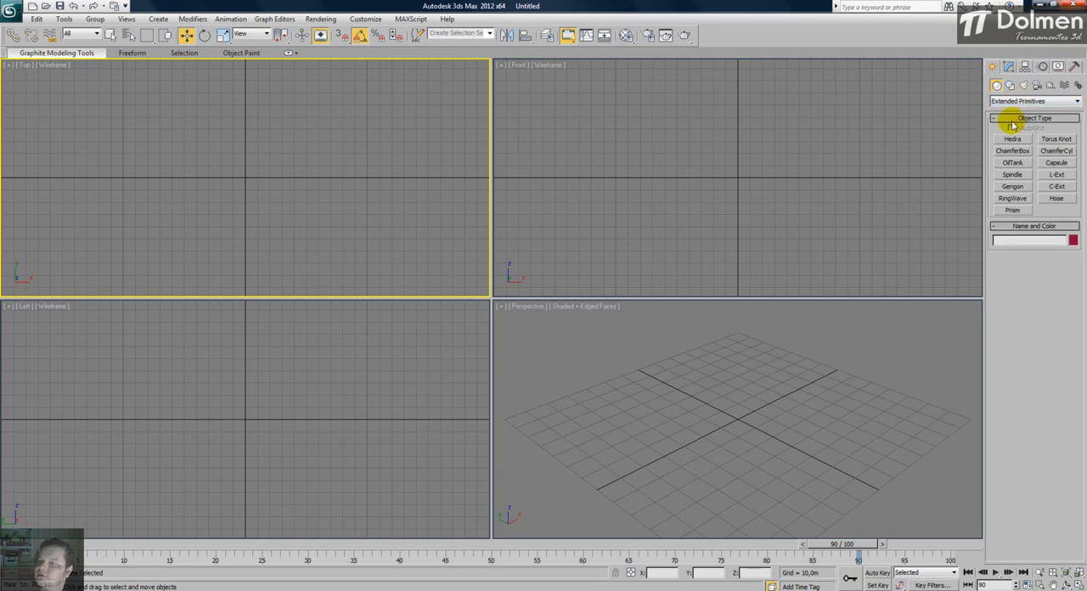
left_click(1056, 199)
left_click_drag(246, 184, 247, 139)
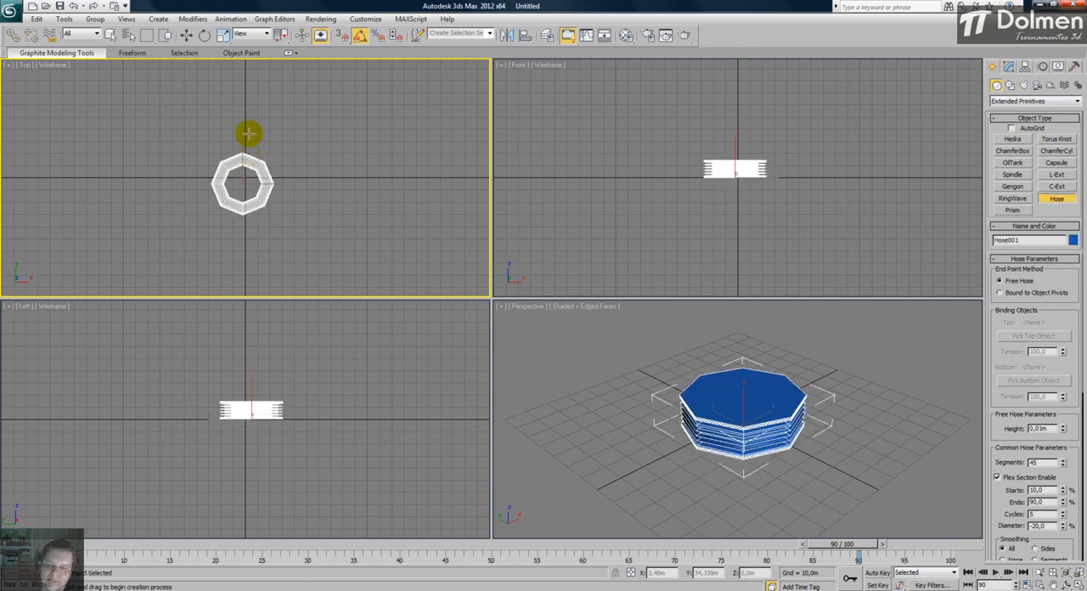
left_click(264, 88)
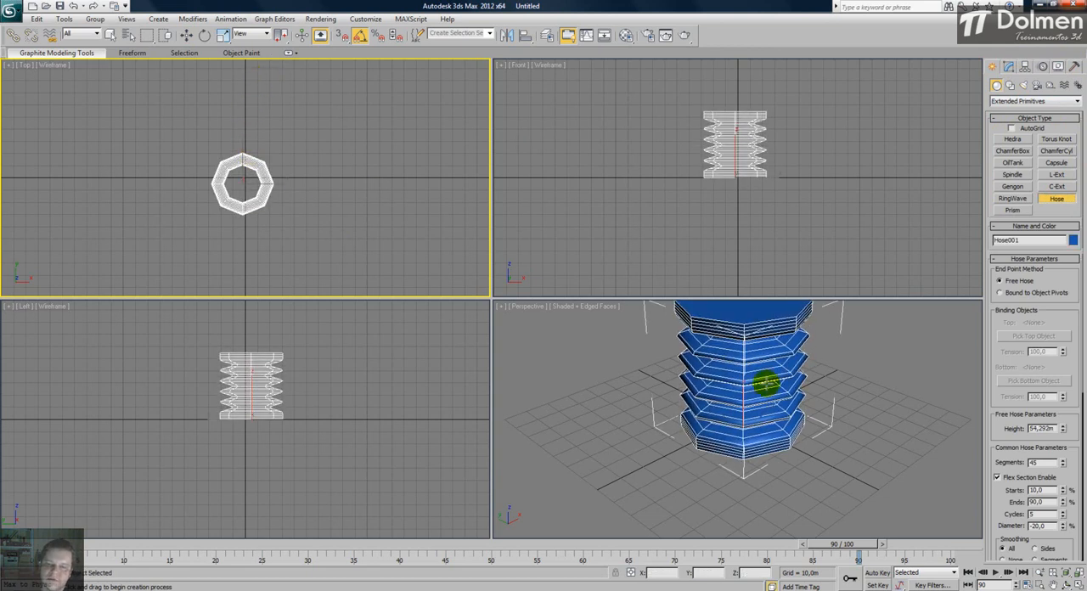
right_click(727, 396)
middle_click_drag(726, 396, 723, 399)
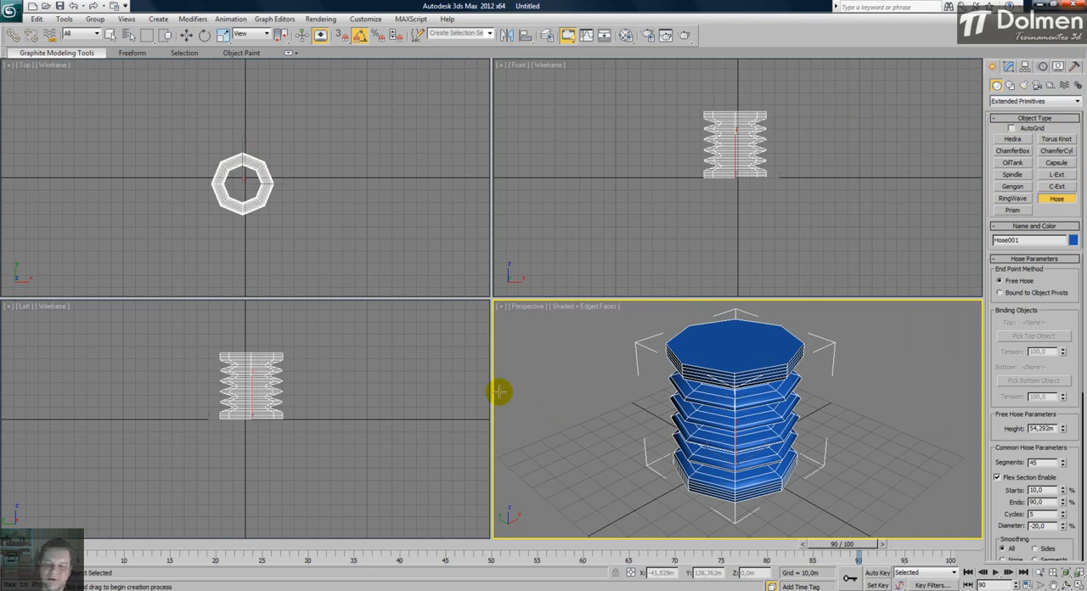
middle_click_drag(721, 441, 721, 415, "alt")
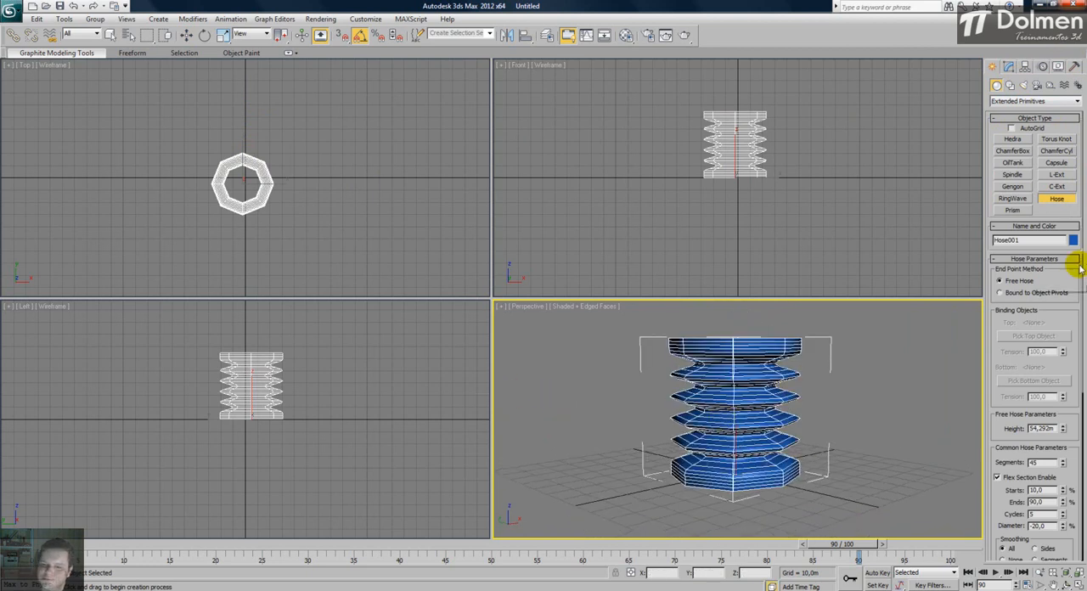
middle_click_drag(763, 377, 744, 383, "alt")
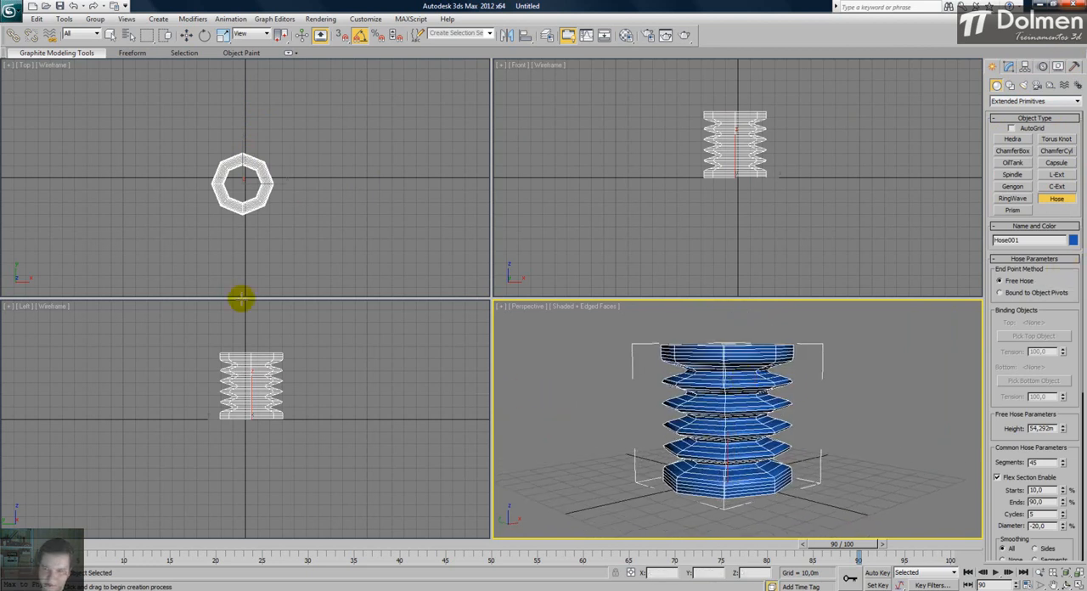
- Open the hose's parameters for modification and raise its free height to about 104.69 m
middle_click_drag(318, 376, 315, 389)
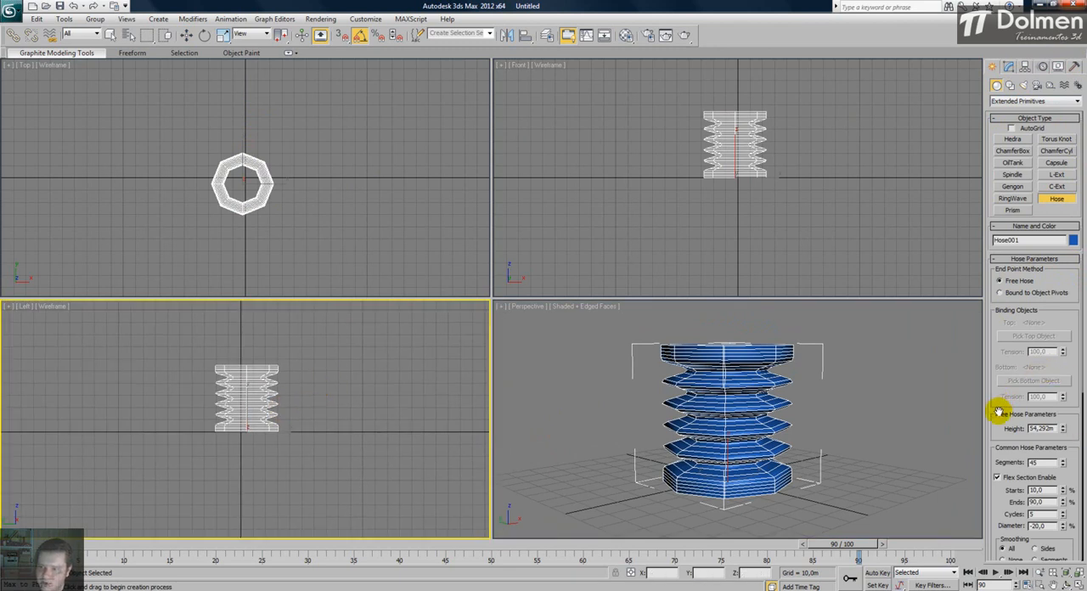
left_click_drag(1001, 406, 1002, 344)
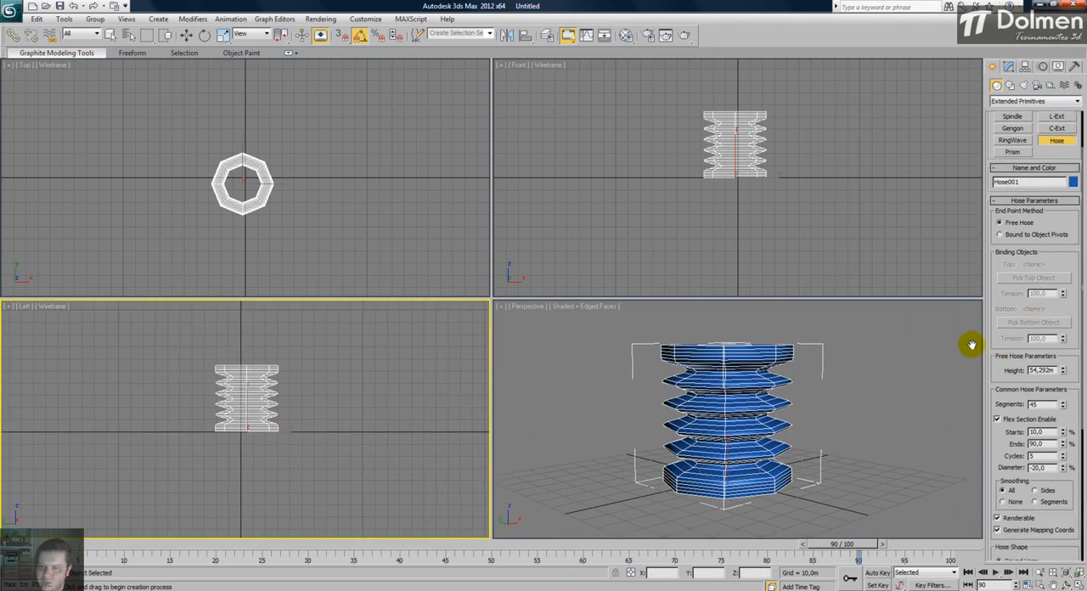
left_click(1008, 66)
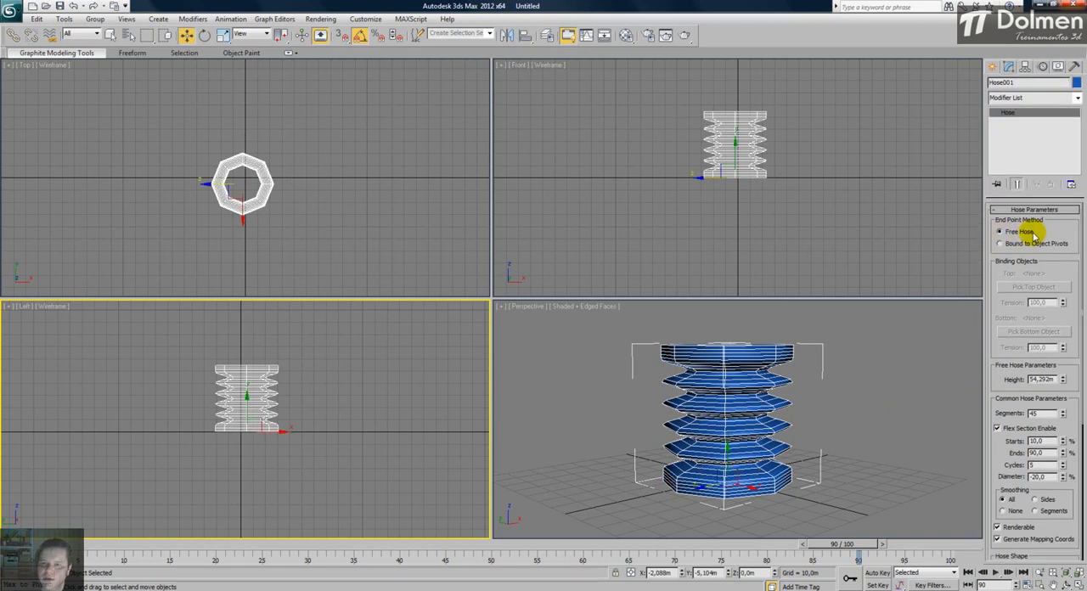
middle_click_drag(716, 136, 705, 167)
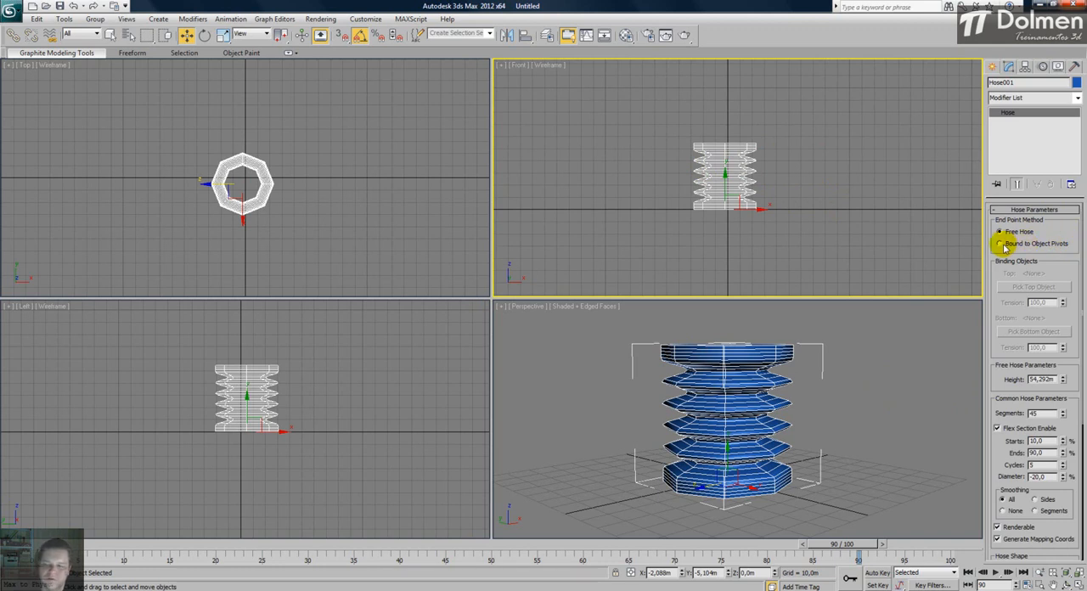
left_click_drag(1000, 298, 1002, 177)
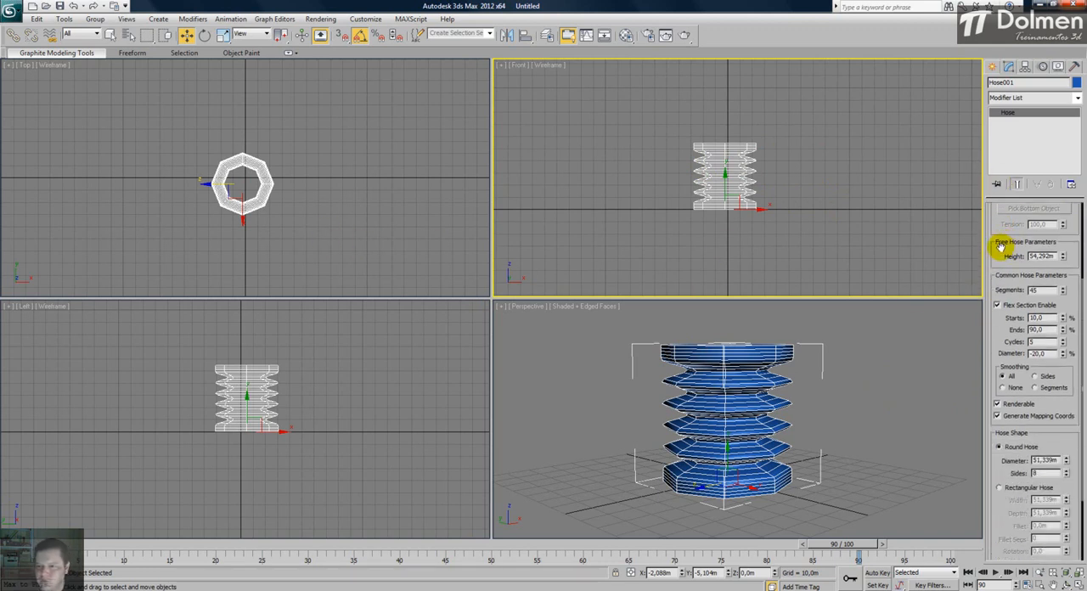
left_click_drag(1064, 256, 1061, 374)
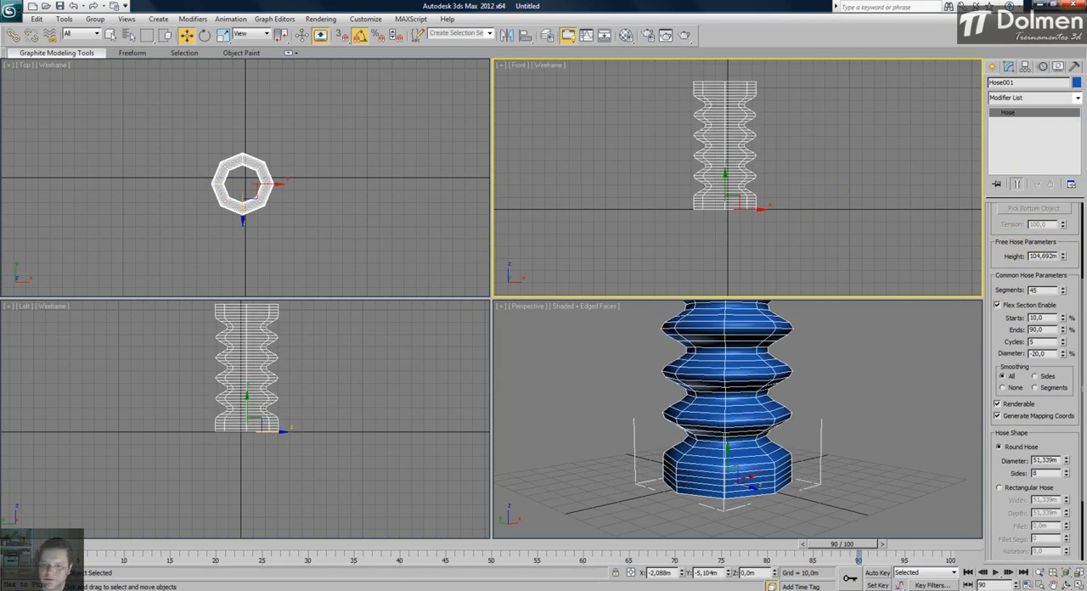
- Raise the hose's height to about 110.09 m and its segments to 101, and inspect it in a maximized Perspective view
right_click(588, 337)
scroll(658, 353, "down", 3)
middle_click_drag(655, 360, 714, 433)
left_click_drag(1066, 291, 1064, 197)
left_click_drag(1062, 273, 1056, 212)
middle_click_drag(683, 364, 679, 348, "alt")
key("alt+w")
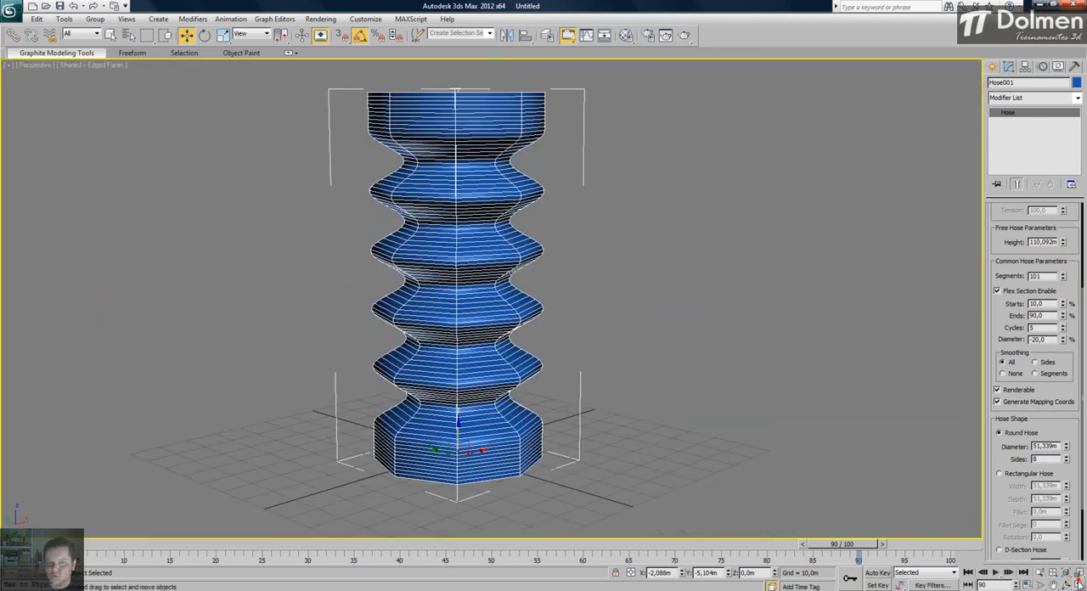
middle_click_drag(436, 260, 435, 284)
scroll(435, 283, "down", 3)
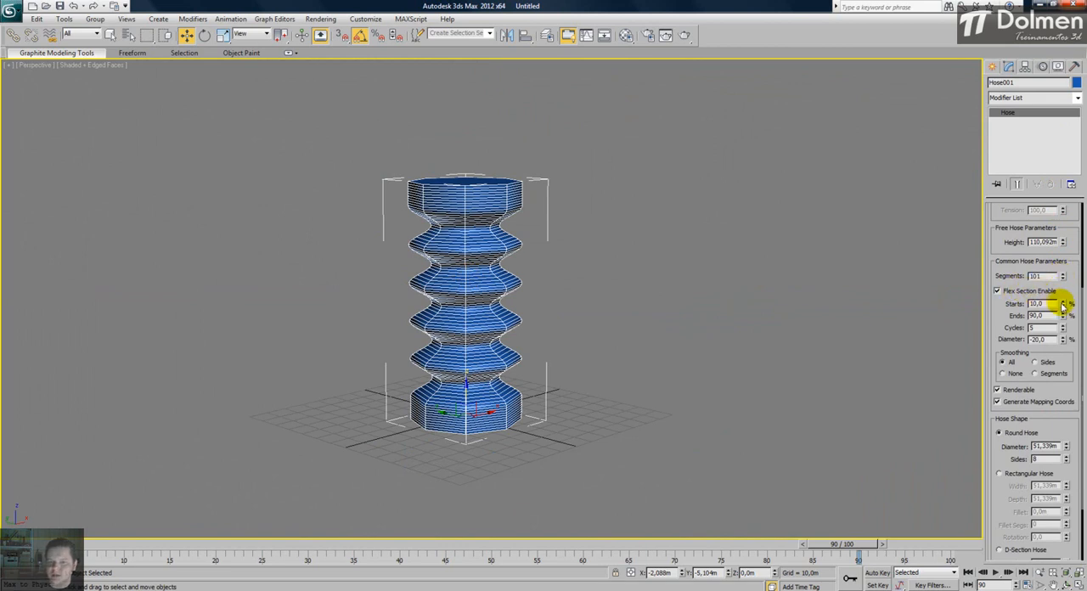
- Set the hose's flex section to start at 17% and end at 63%, with 2 cycles
left_click_drag(1065, 308, 1038, 306)
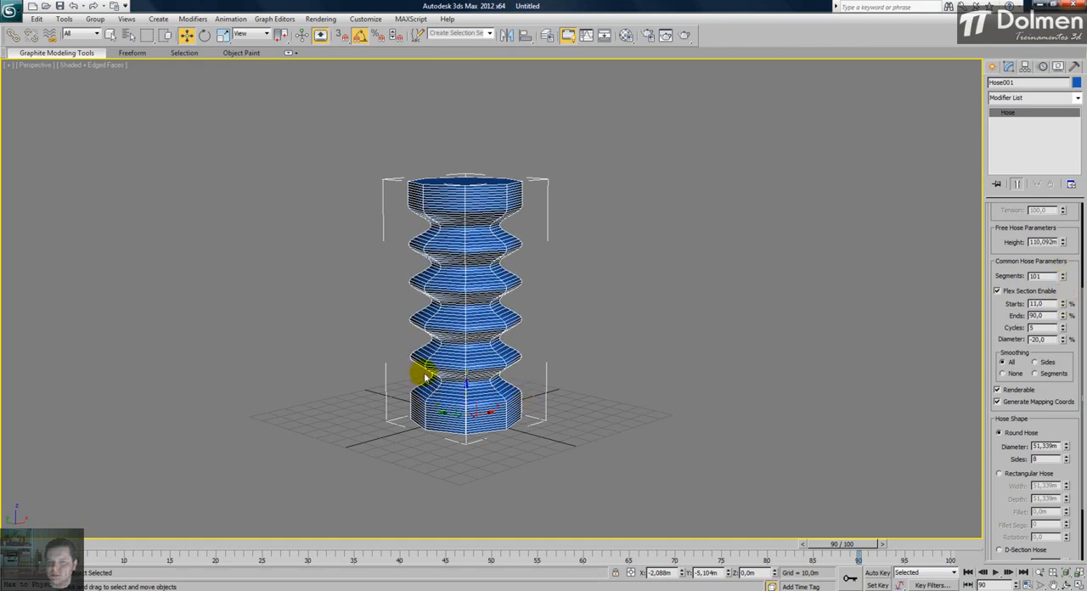
left_click(1062, 302)
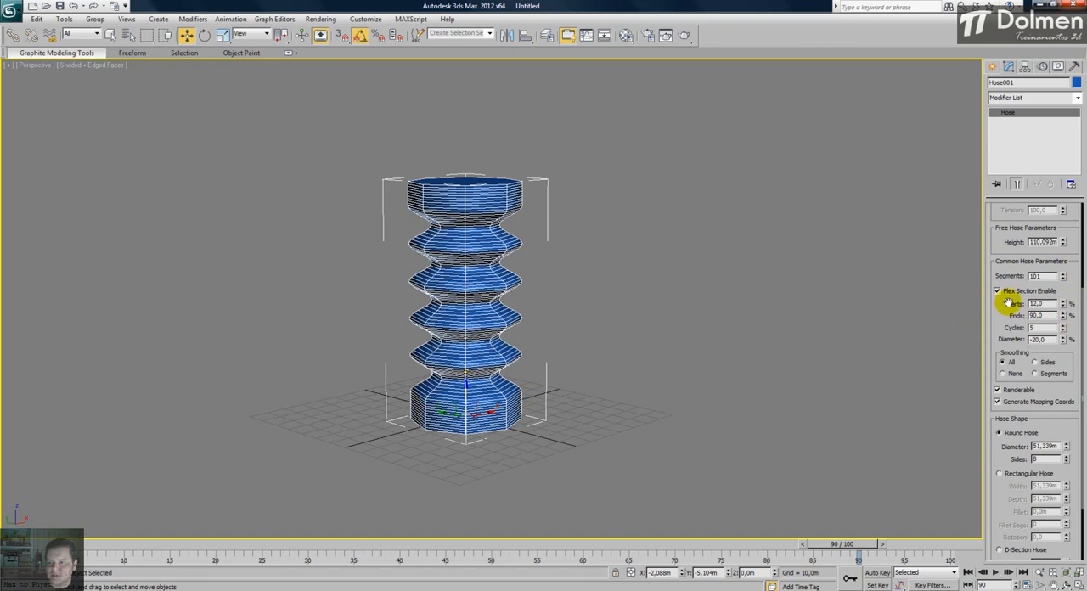
left_click_drag(1066, 305, 1064, 329)
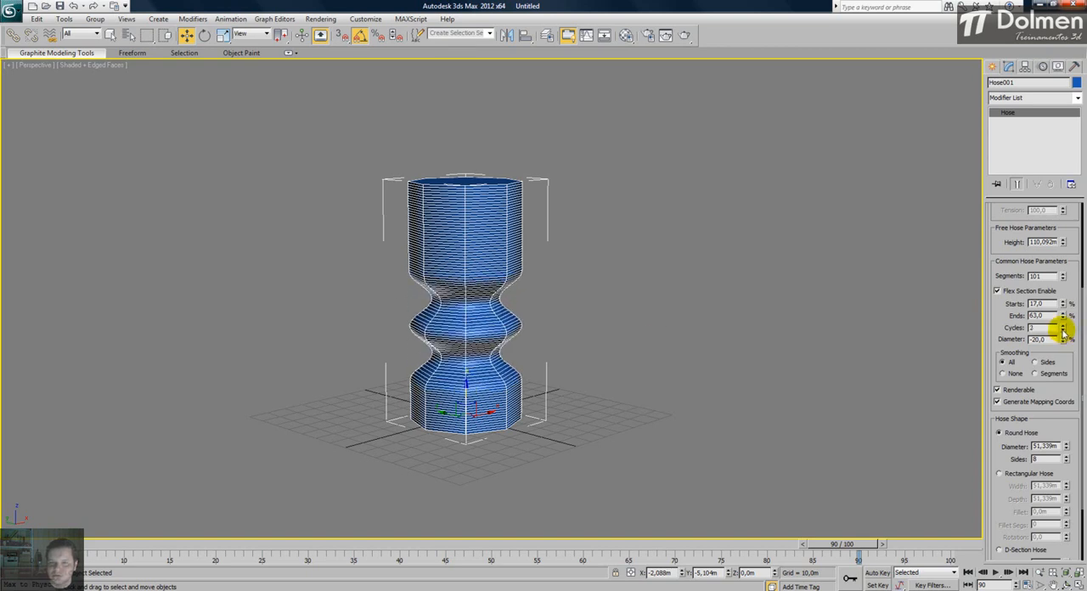
- Stretch the flex section from 1% to 95% of the hose with a single cycle
mouse_move(1063, 308)
left_mouse_down()
mouse_move(1067, 298)
mouse_move(1062, 315)
left_mouse_up()
middle_click_drag(499, 275, 497, 307, "alt")
left_click(1062, 331)
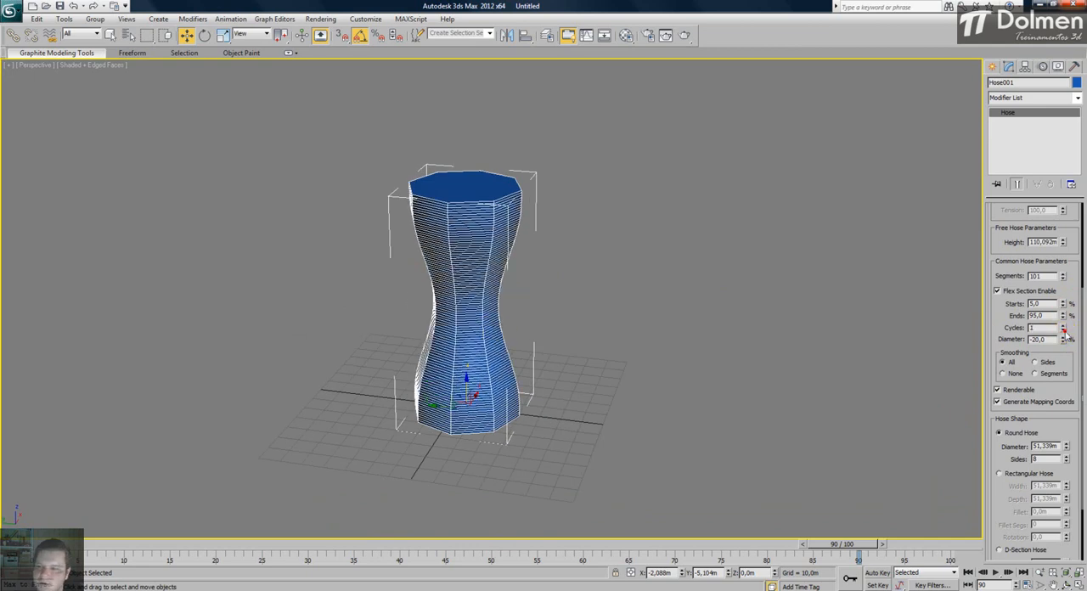
mouse_move(1060, 304)
left_mouse_down()
mouse_move(1067, 276)
mouse_move(1065, 309)
left_mouse_up()
left_click(1064, 304)
middle_click_drag(514, 322, 581, 322, "alt")
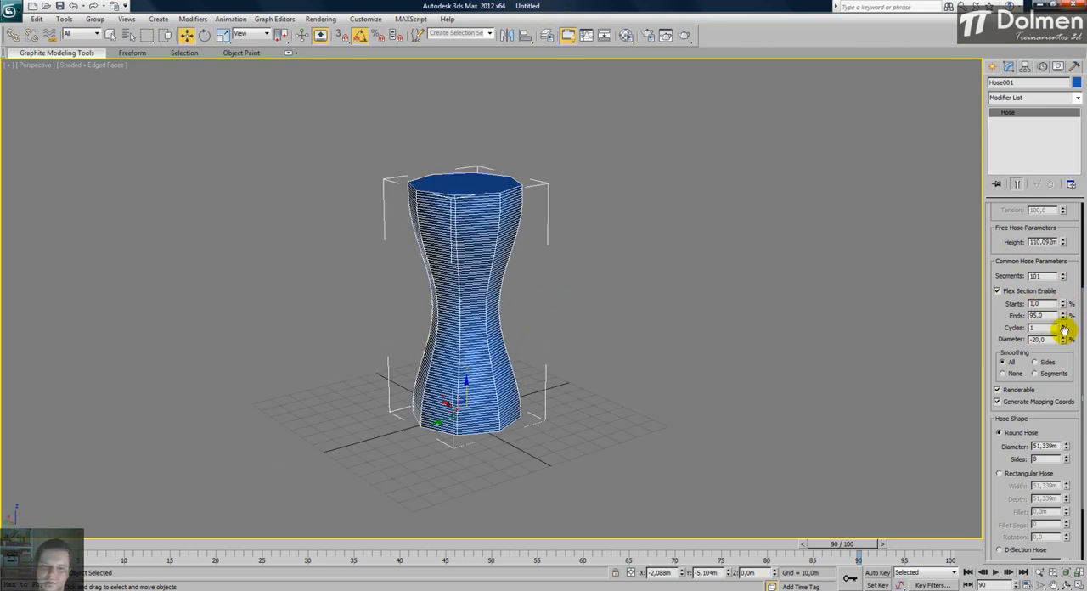
- Try a flex diameter of -39% on the hose and increase it to 216% for a wide bulge
mouse_move(1063, 340)
left_mouse_down()
mouse_move(1062, 276)
mouse_move(1071, 349)
left_mouse_up()
middle_click_drag(527, 365, 515, 358, "alt")
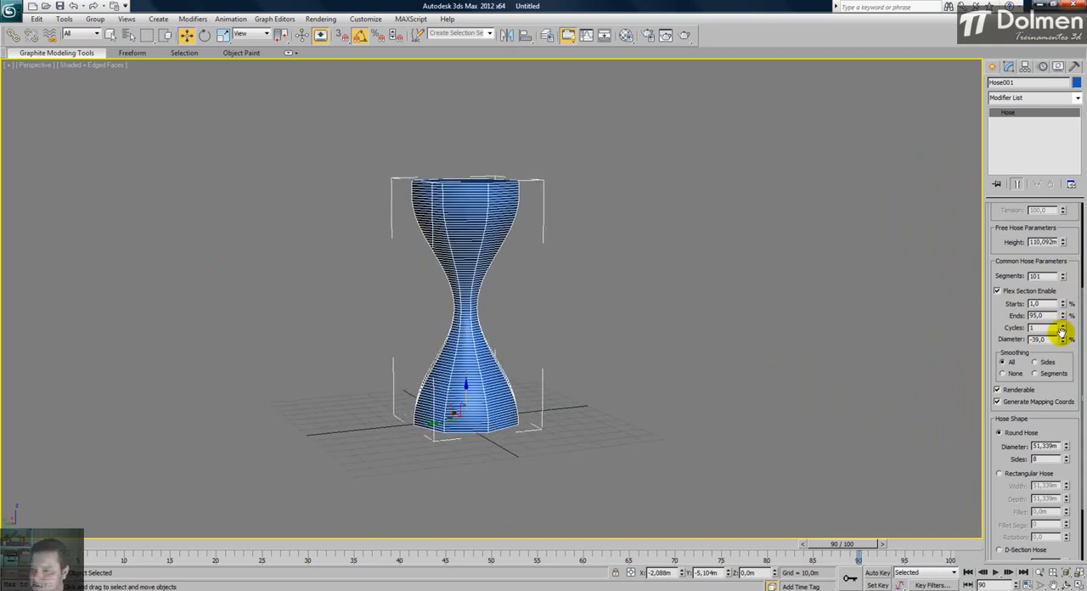
left_click_drag(1064, 340, 1079, 196)
middle_click_drag(458, 263, 629, 354, "alt")
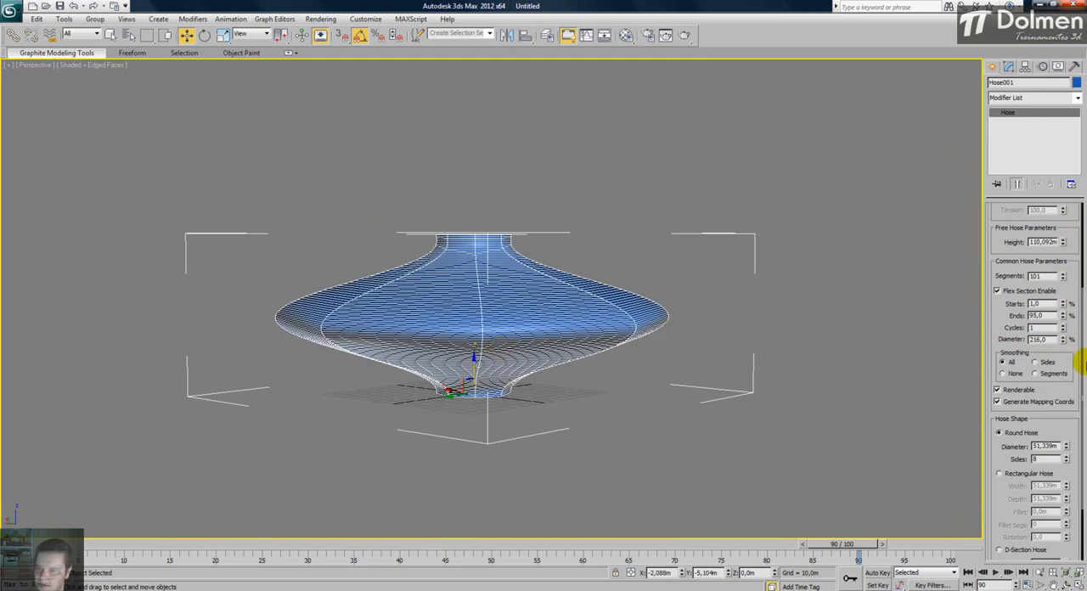
- Limit the flex section to 17%–89% of the hose and set it to 5 cycles
mouse_move(1065, 310)
left_mouse_down()
mouse_move(1070, 262)
mouse_move(1061, 334)
mouse_move(1063, 318)
left_mouse_up()
left_click(1063, 326)
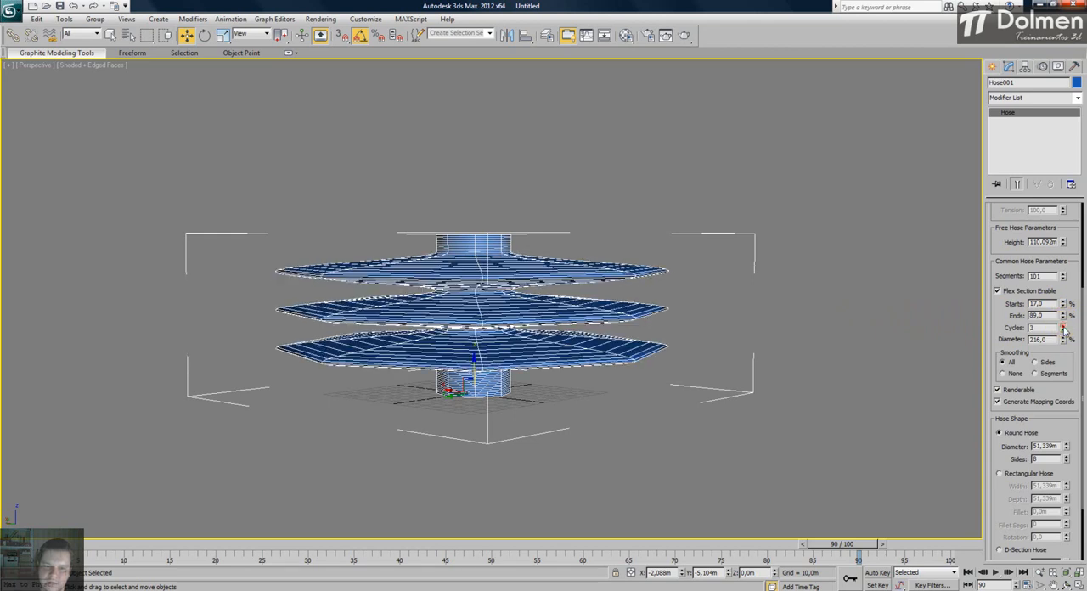
middle_click_drag(481, 339, 500, 359, "alt")
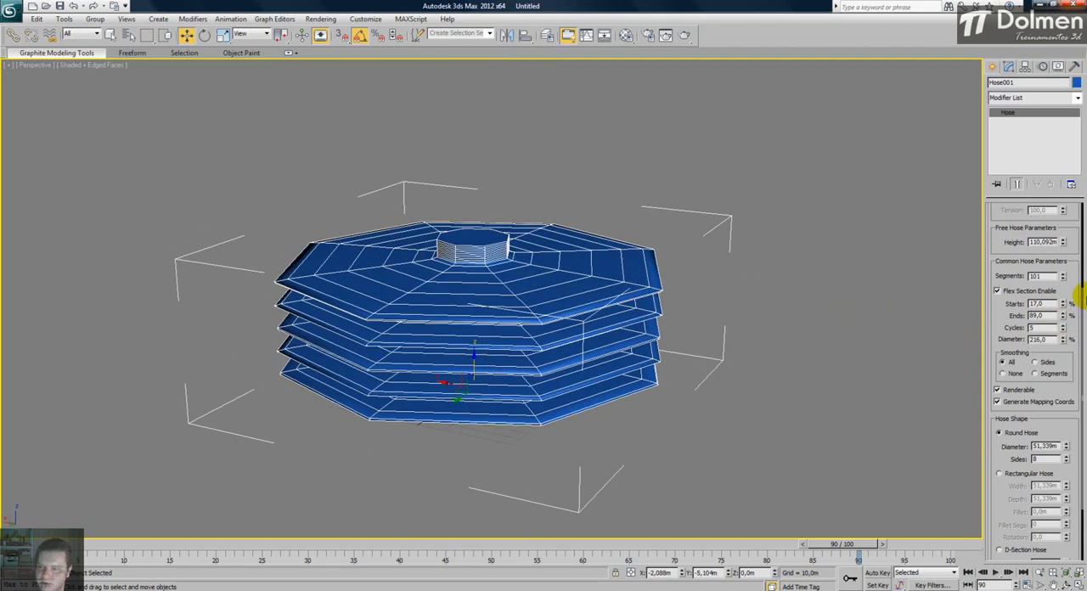
- Shape the hose like a parasol with flex start 50%, 1 cycle, flex diameter 431% and height about 239.29 m
left_click_drag(1065, 303, 1064, 301)
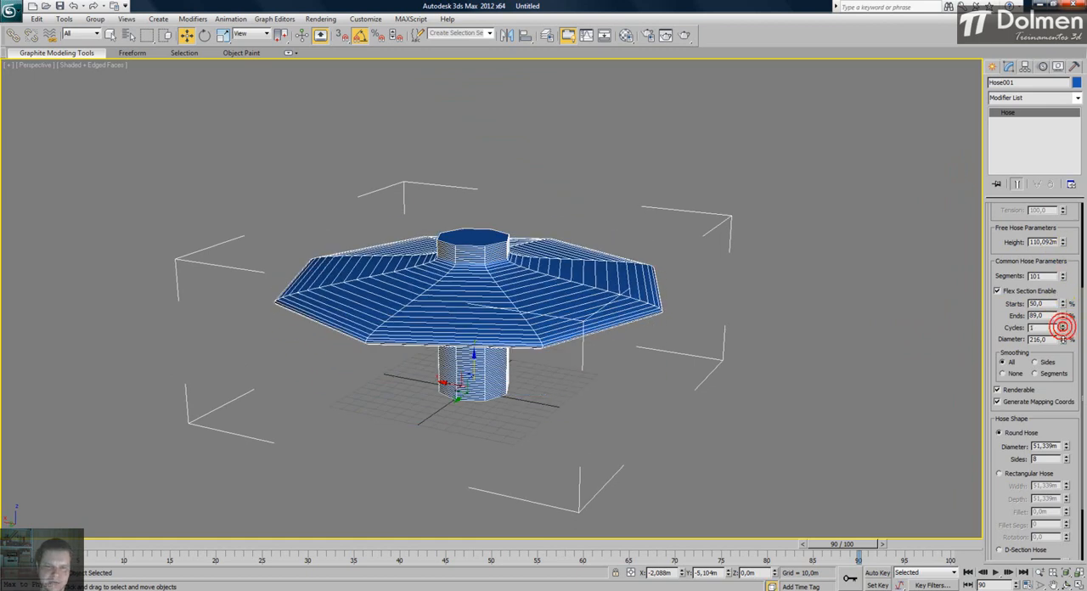
mouse_move(589, 344)
middle_mouse_down("alt")
mouse_move(601, 308)
mouse_move(586, 345)
middle_mouse_up("alt")
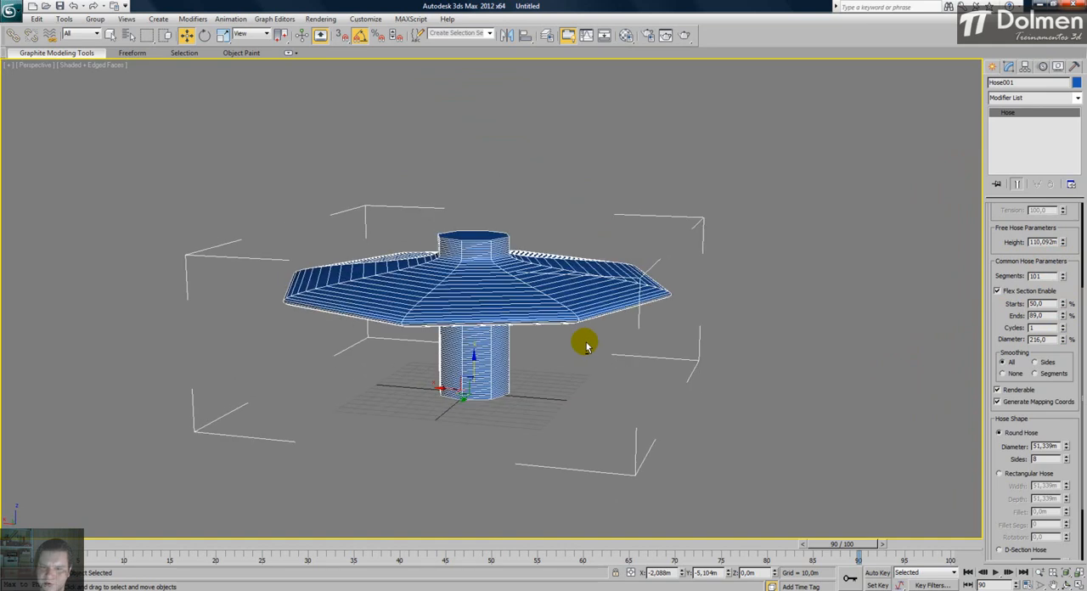
left_click_drag(1062, 333, 1043, 222)
middle_click_drag(414, 289, 421, 289, "alt")
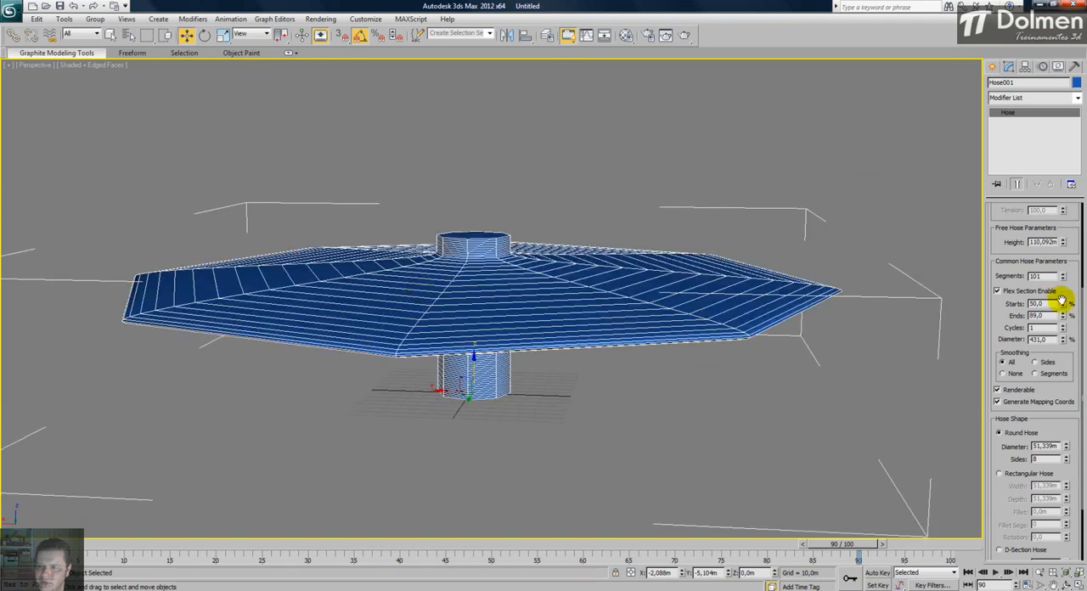
left_click_drag(1059, 242, 1055, 121)
middle_click_drag(716, 272, 715, 355)
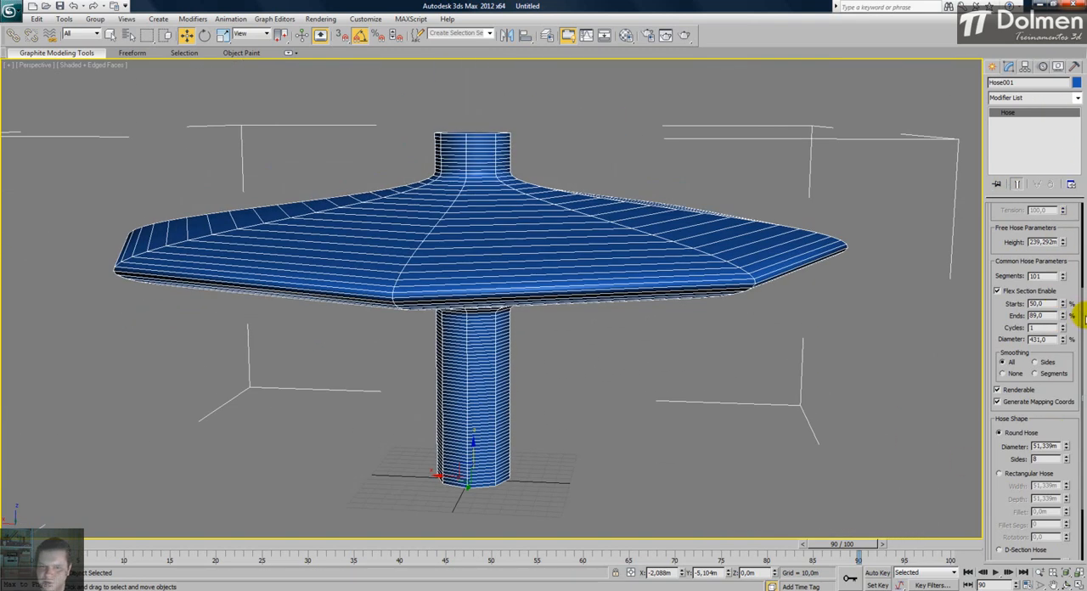
- Try a flex start of 28%, then use 50% with the end at 90% and the flex diameter at 414%
mouse_move(1063, 309)
left_mouse_down()
mouse_move(1065, 294)
mouse_move(1062, 343)
mouse_move(1061, 283)
mouse_move(1063, 296)
left_mouse_up()
middle_click_drag(586, 331, 600, 301, "alt")
scroll(671, 346, "down", 3)
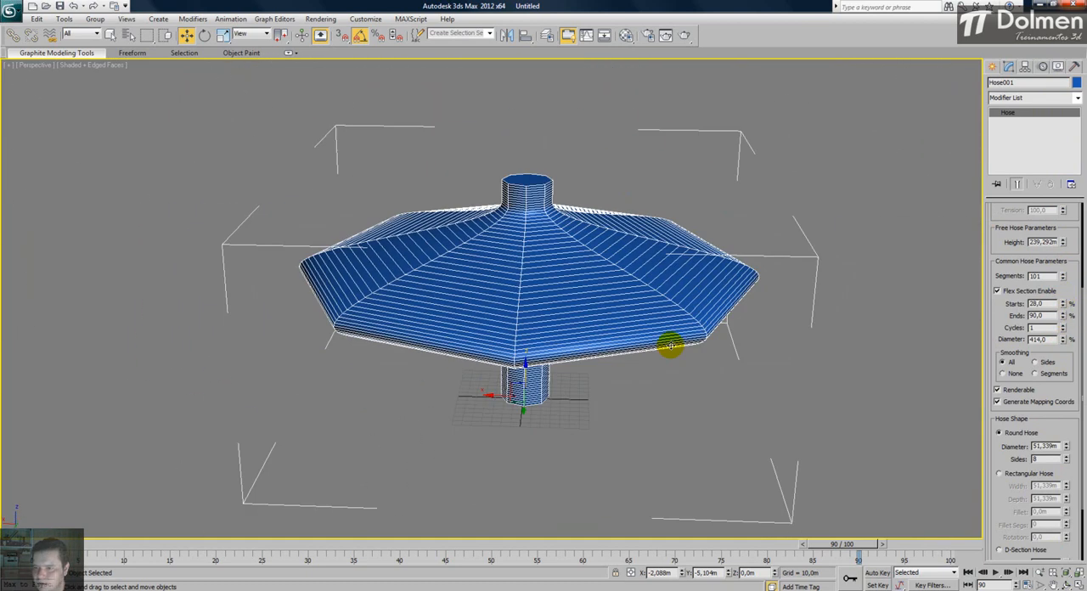
scroll(1005, 332, "up", 2)
scroll(1029, 298, "up", 3)
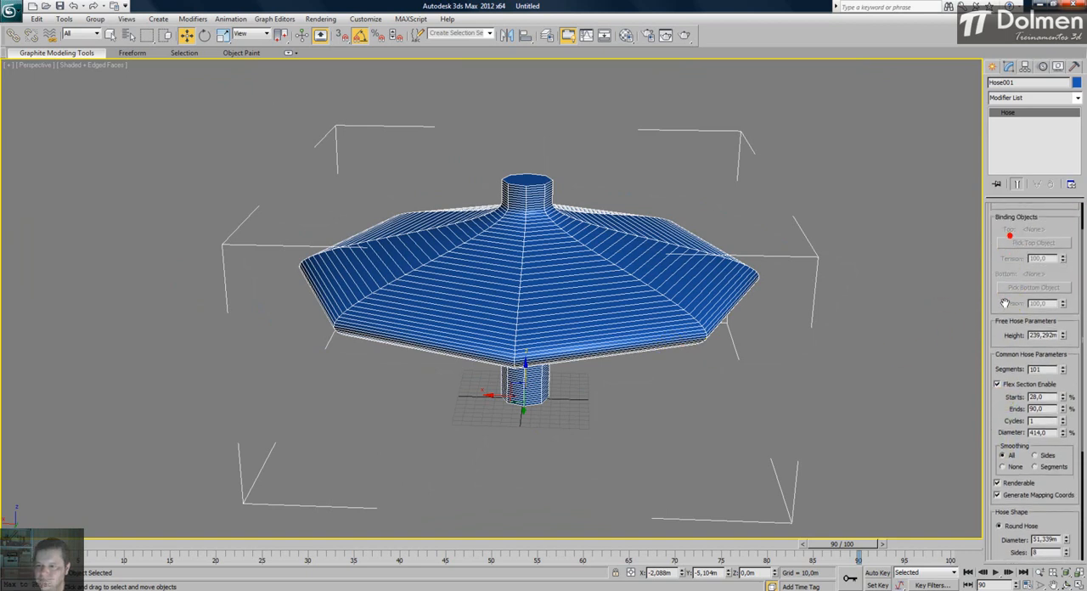
left_click_drag(1060, 397, 1070, 376)
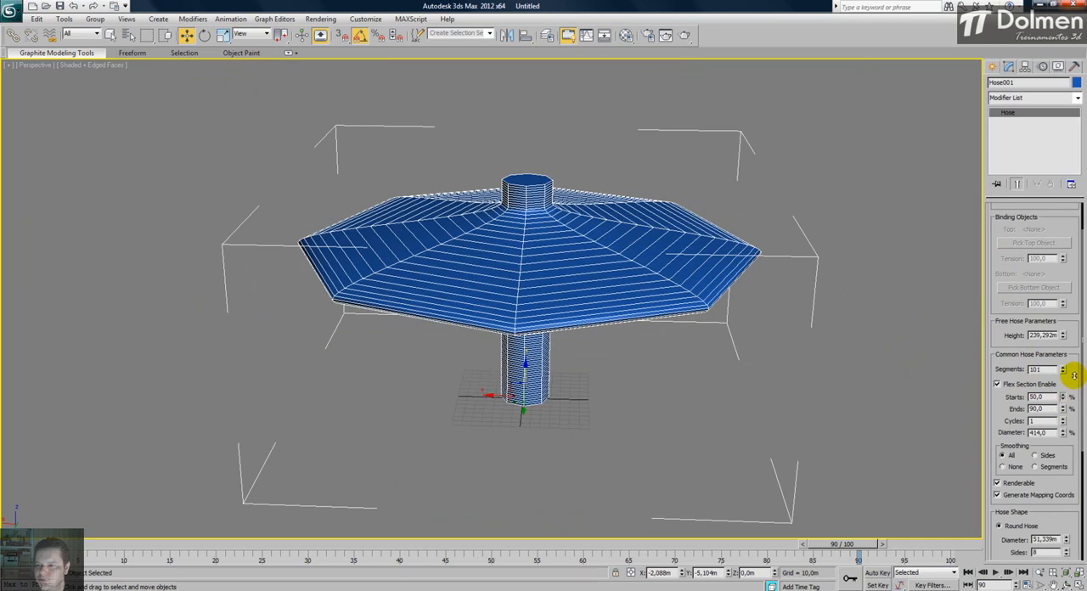
- Set the hose's height to about 222.59 m, with flex start 0%, end 91%, 47 cycles and flex diameter 36%
scroll(1032, 280, "up", 2)
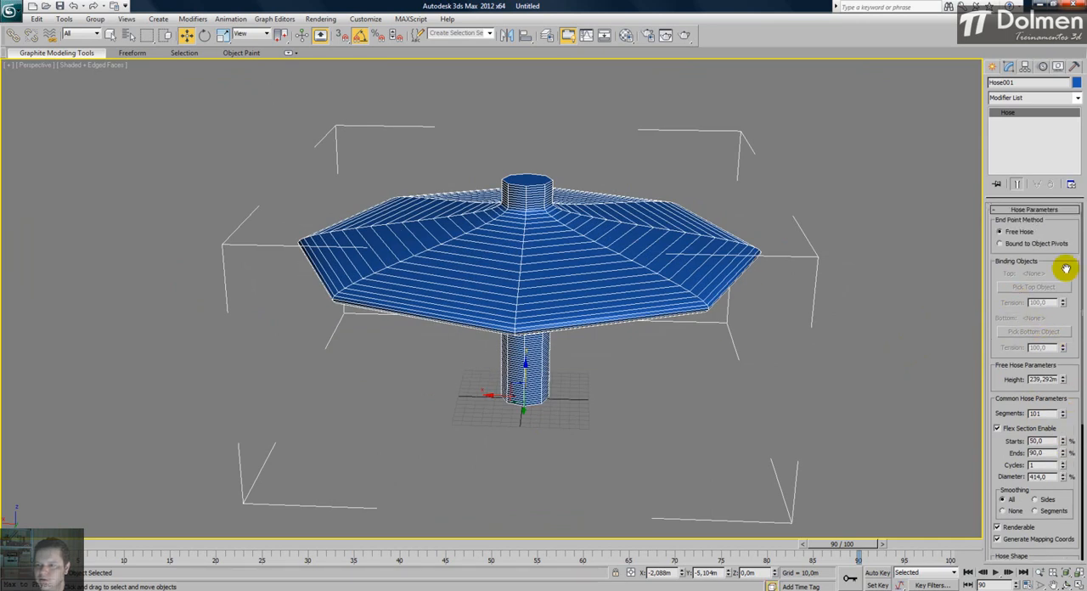
scroll(1001, 315, "down", 3)
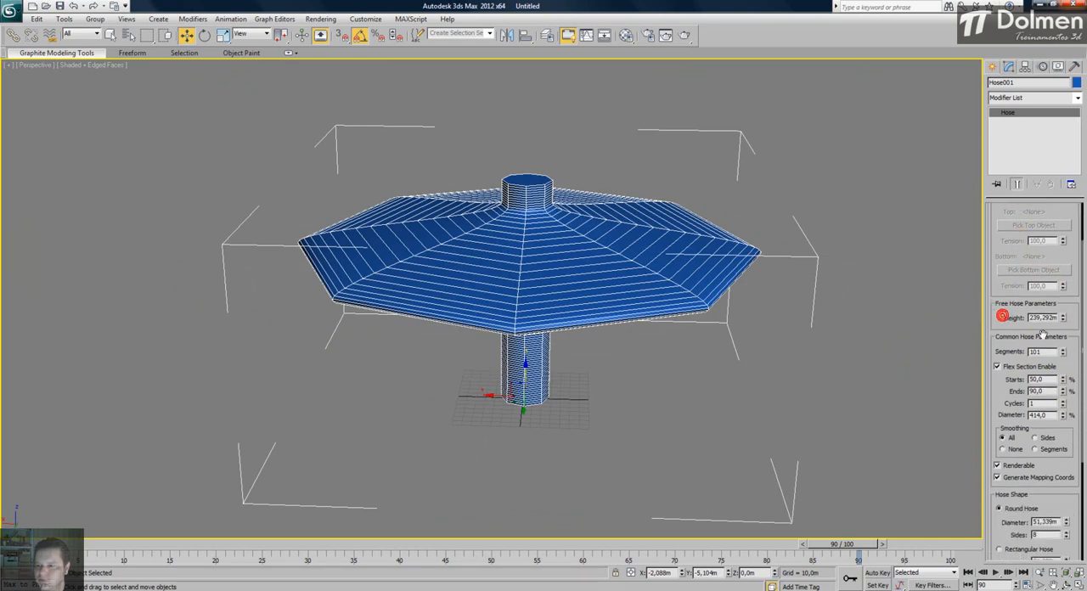
left_click_drag(1064, 319, 1062, 420)
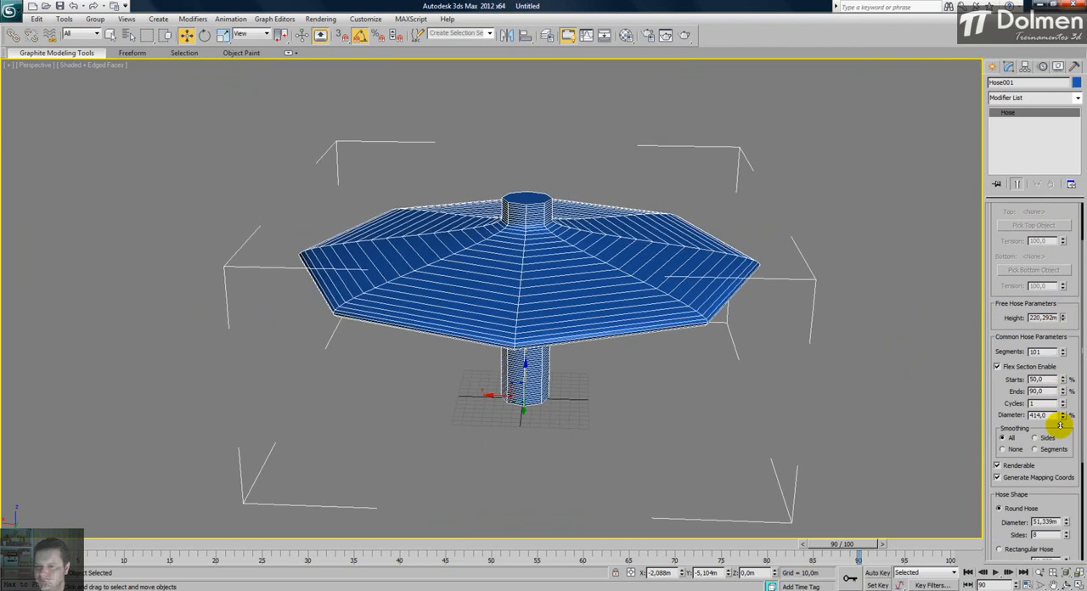
mouse_move(1062, 379)
left_mouse_down()
mouse_move(1063, 410)
mouse_move(1064, 361)
mouse_move(1068, 579)
mouse_move(1069, 43)
mouse_move(1063, 416)
mouse_move(1063, 366)
mouse_move(1061, 387)
left_mouse_up()
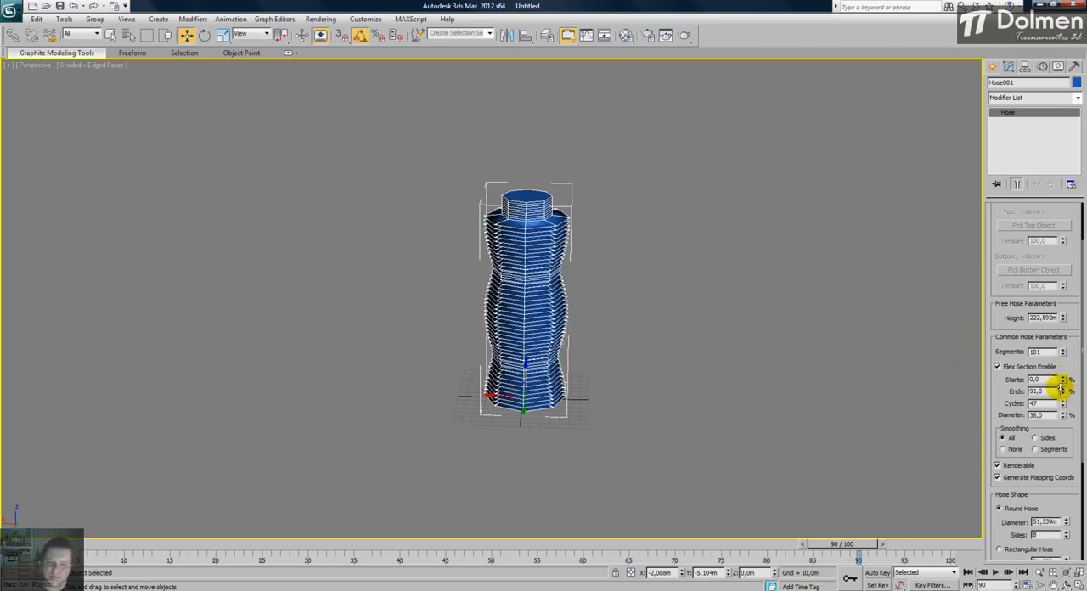
middle_click_drag(506, 301, 514, 272, "alt")
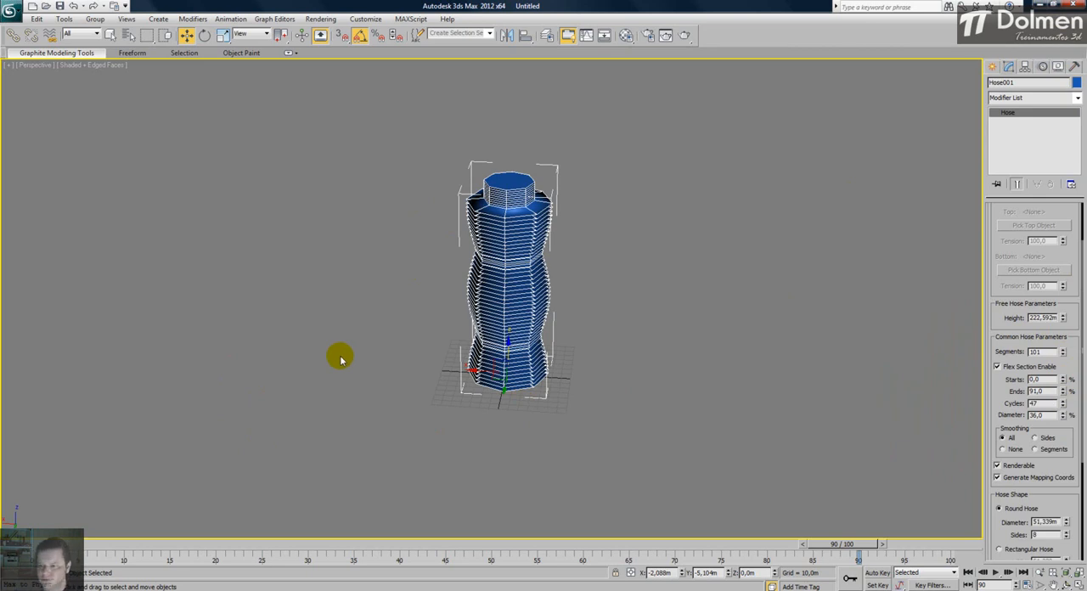
- Lower the hose's height to about 154.49 m, its segments to 55 and its flex cycles to 41
left_click_drag(1064, 320, 1039, 136)
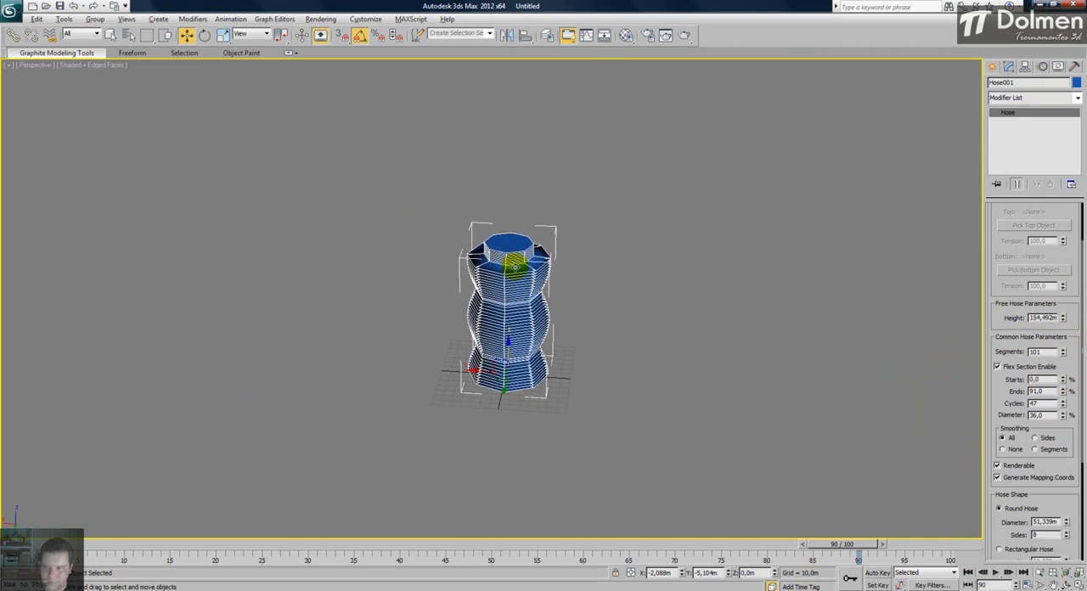
middle_click_drag(515, 266, 517, 238, "alt")
middle_click_drag(580, 253, 616, 304, "alt")
mouse_move(1061, 361)
left_mouse_down()
mouse_move(1061, 349)
mouse_move(1062, 377)
left_mouse_up()
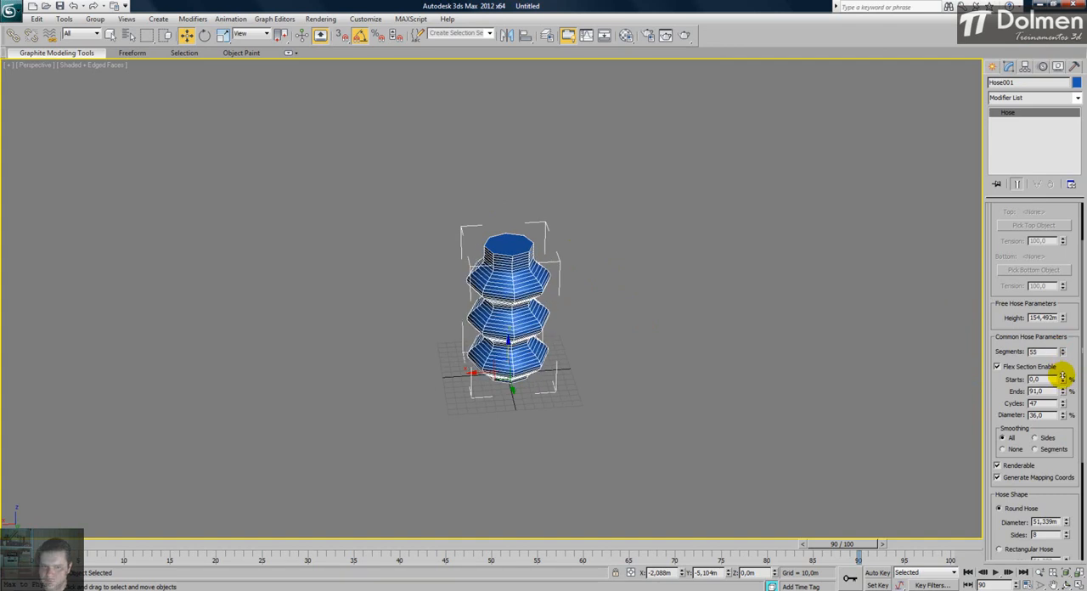
middle_click_drag(579, 382, 576, 364, "alt")
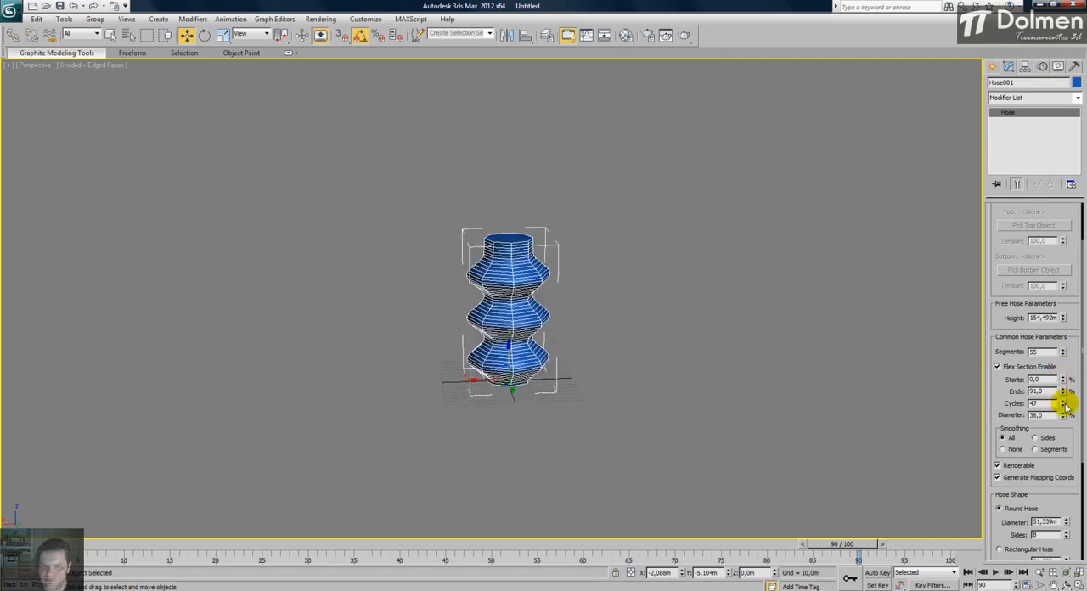
left_click_drag(1066, 408, 1011, 392)
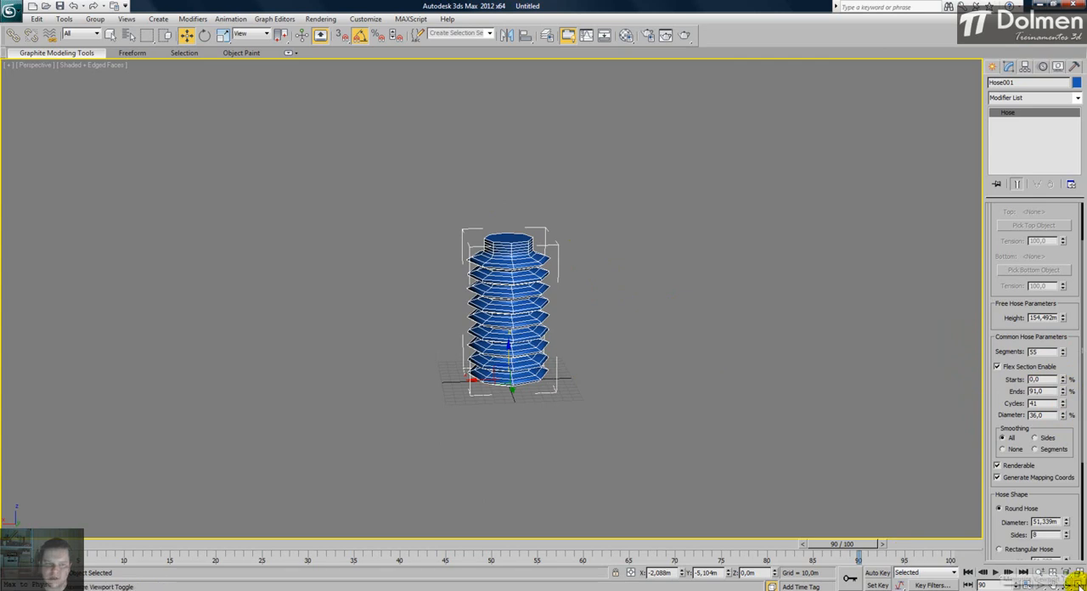
- Create two standard boxes in the top view, one on each side of the hose, about 81 × 88 × 64 m and 72 × 89 × 71 m
key("alt+w")
middle_click(316, 172)
scroll(317, 172, "down", 4)
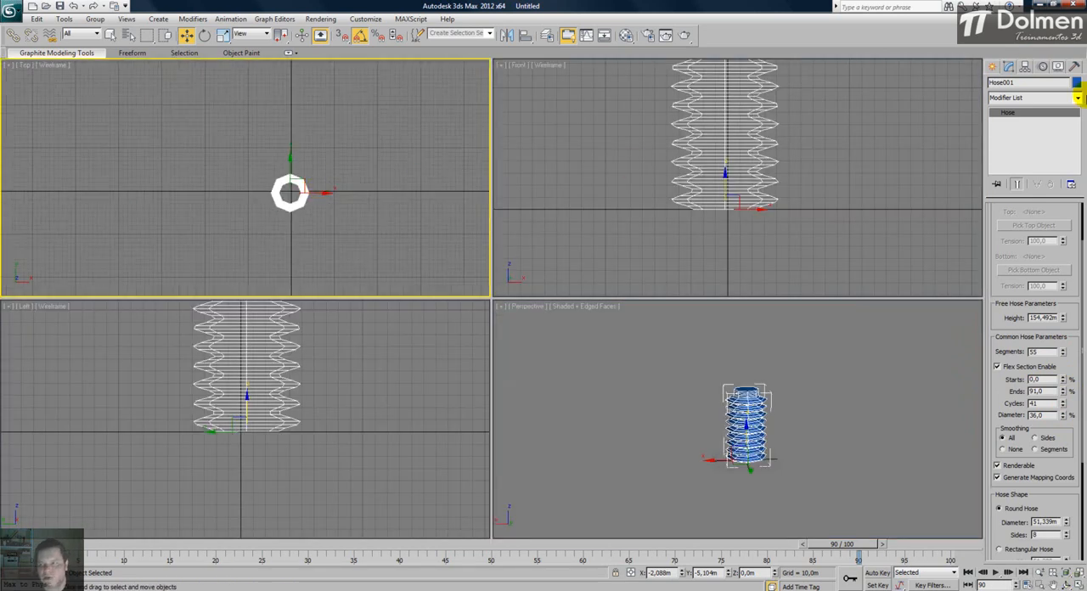
left_click(997, 67)
left_click(1012, 101)
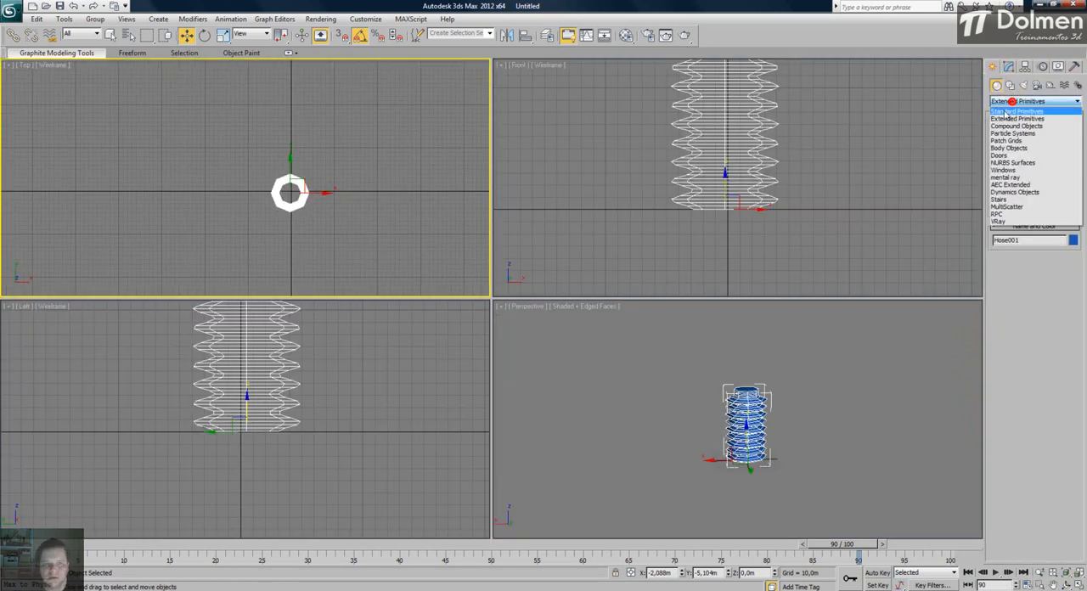
left_click(1026, 109)
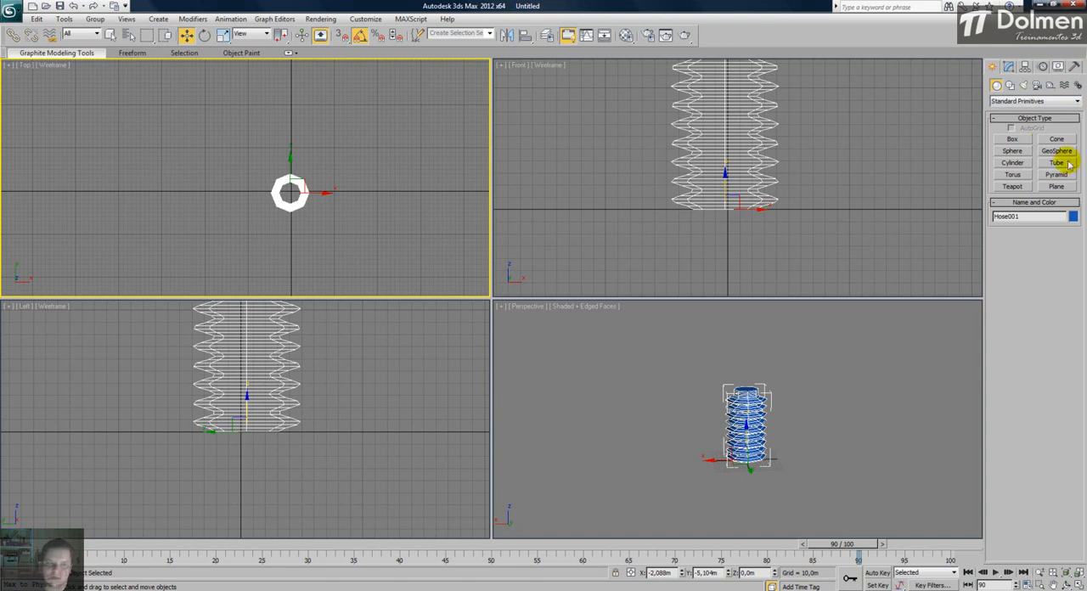
left_click(1016, 139)
left_click_drag(187, 169, 226, 204)
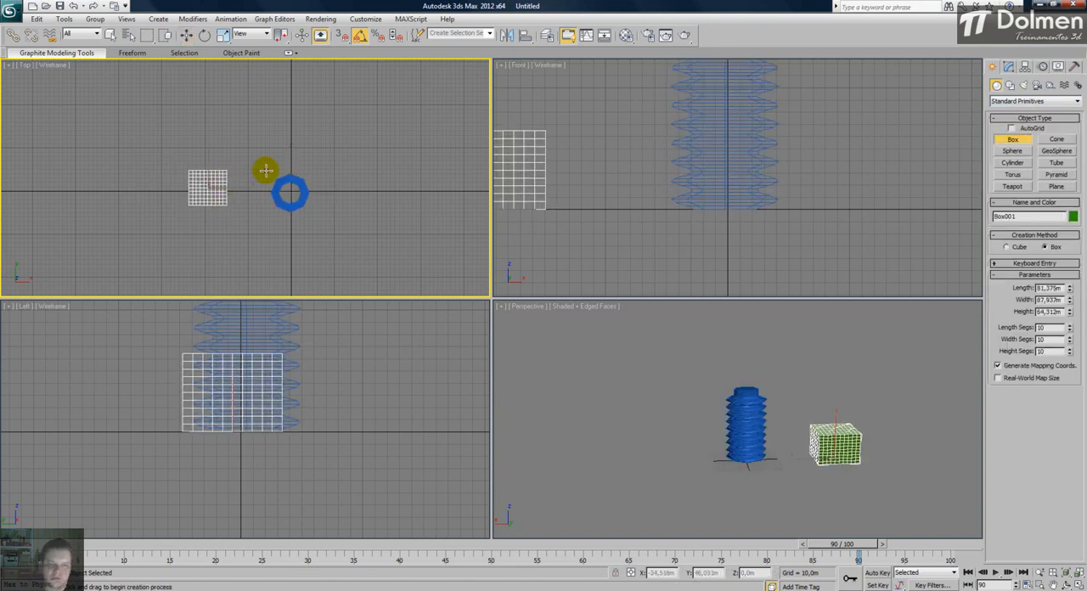
middle_click_drag(267, 171, 250, 181)
left_click_drag(345, 181, 384, 181)
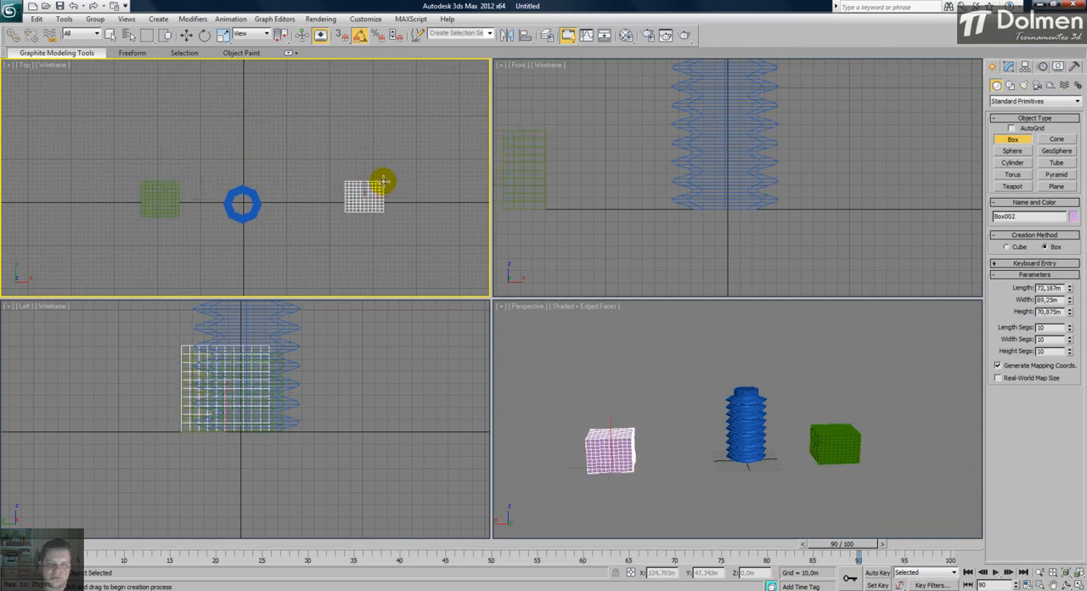
- Try raising the pink box above the hose in the front view, and undo the move
right_click(737, 187)
middle_click_drag(720, 177, 716, 213)
key("w")
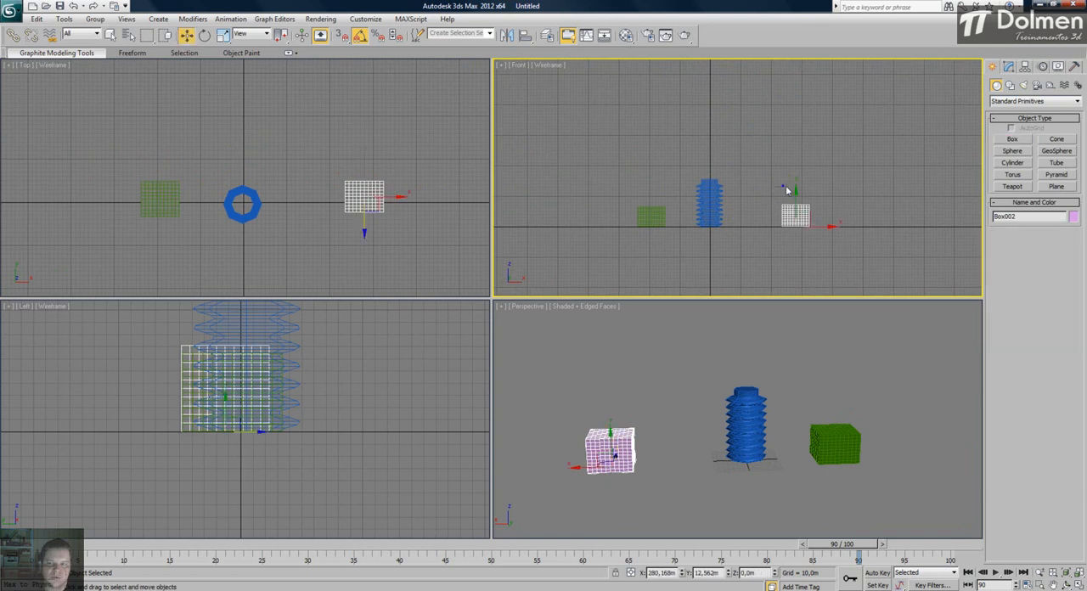
left_click_drag(783, 181, 808, 145)
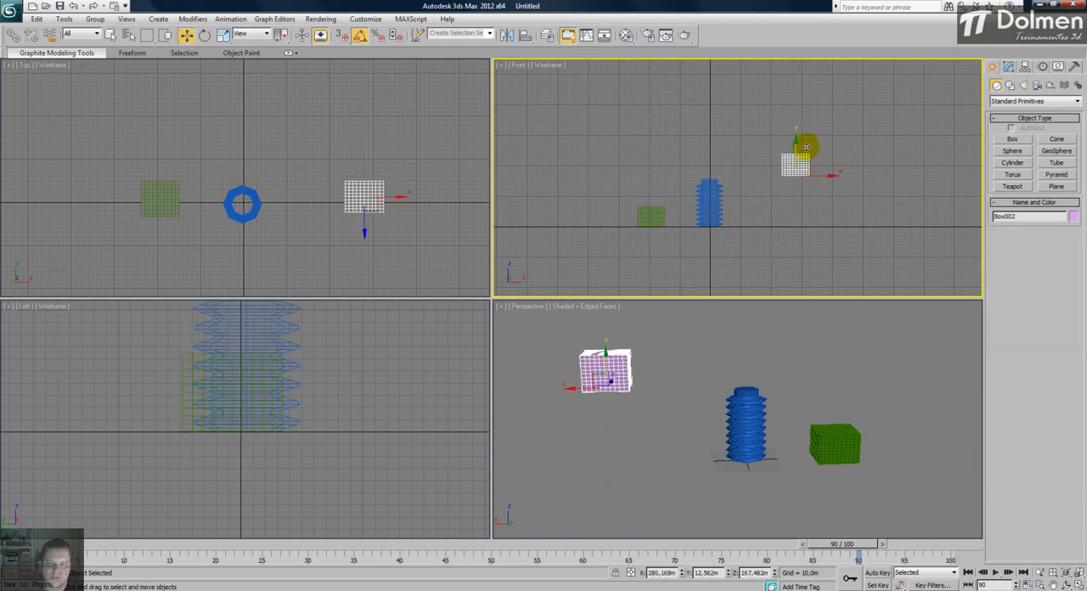
key("ctrl+z")
- Bind the hose to object pivots, with the pink box as the top object and the green box as the bottom object
left_click(752, 170)
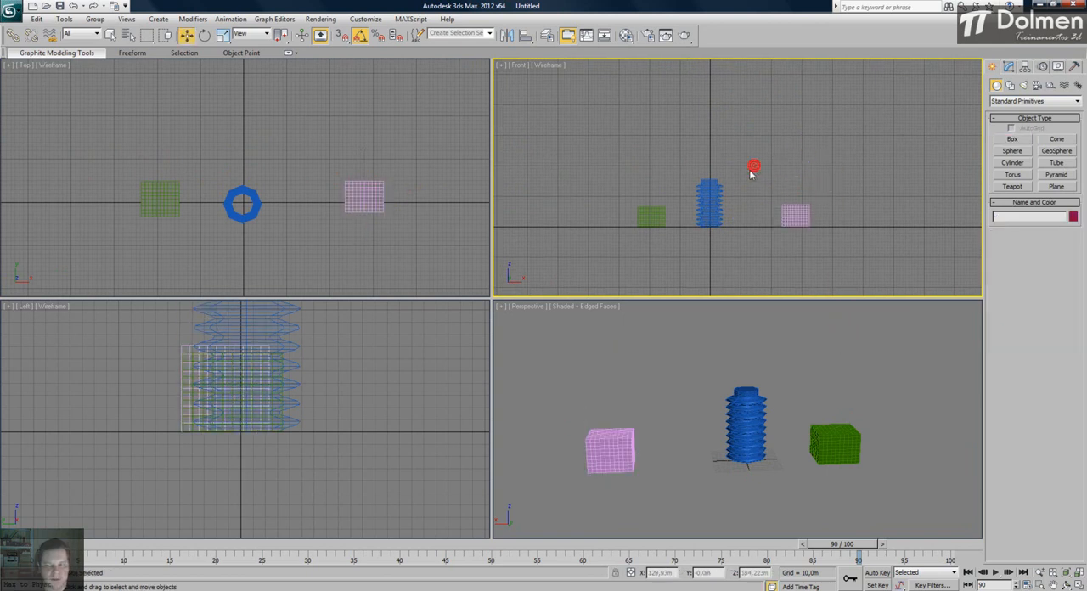
left_click(711, 204)
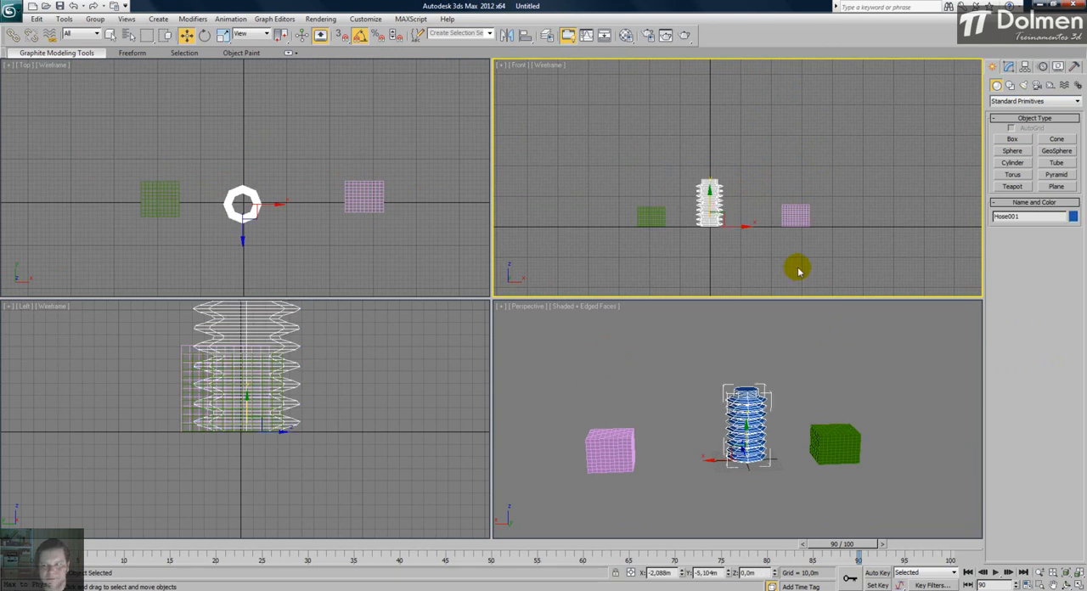
left_click(1008, 66)
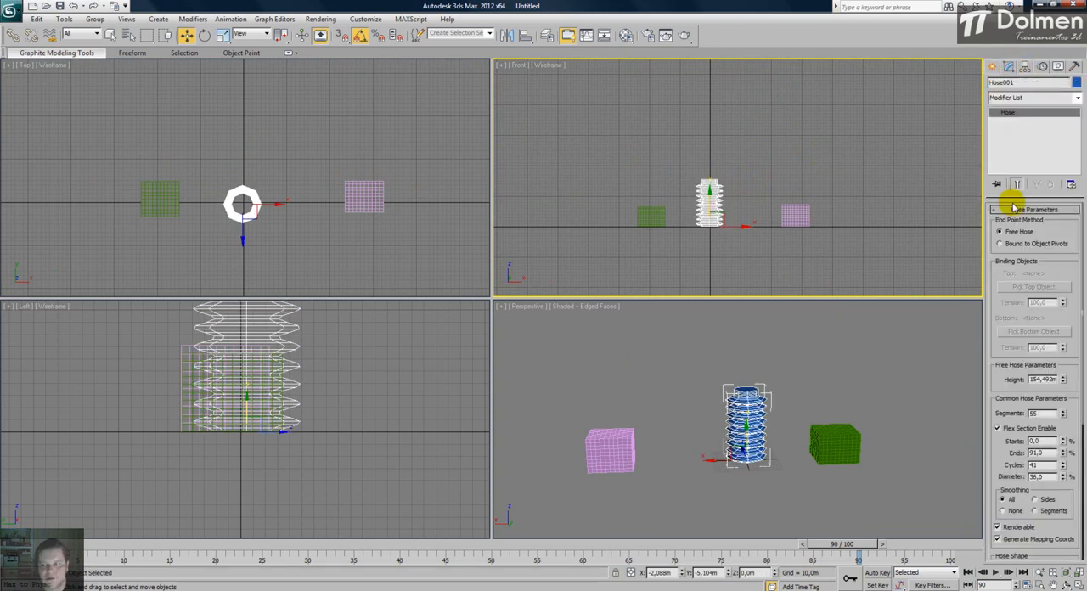
left_click(1043, 244)
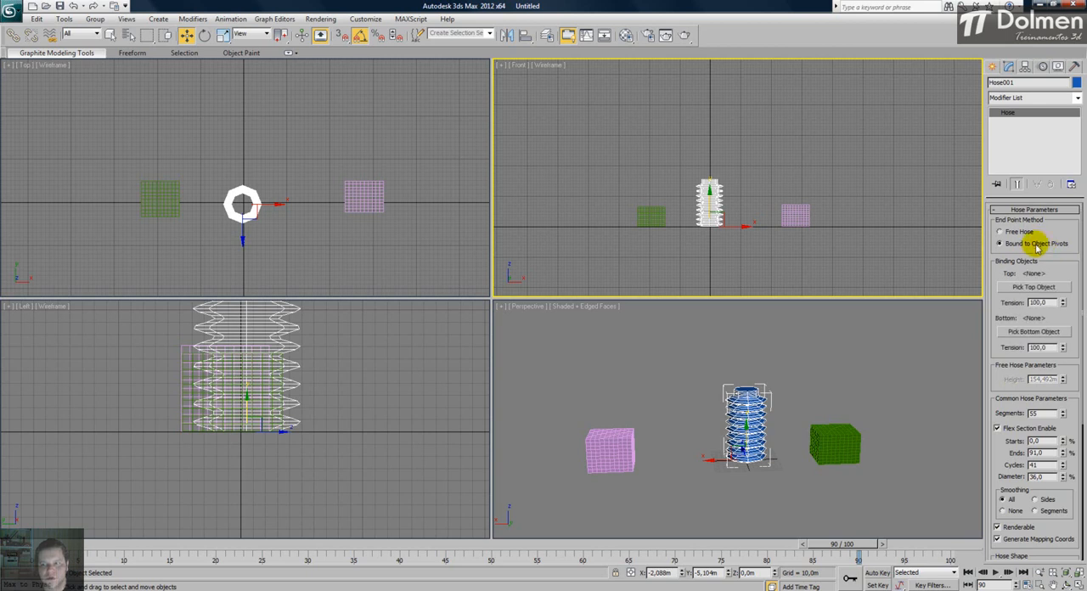
left_click(1026, 287)
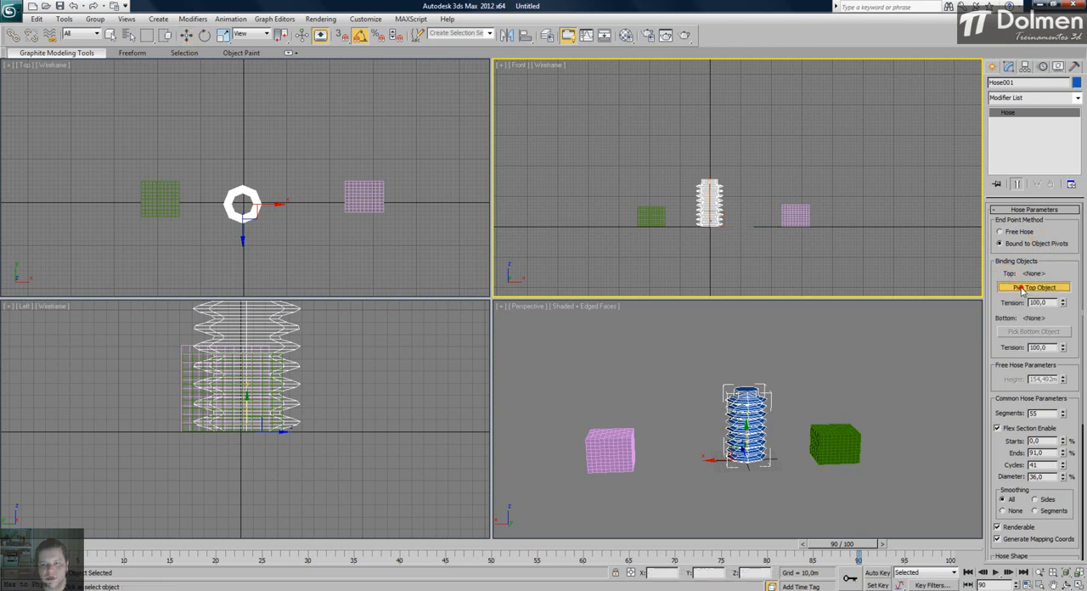
left_click(613, 439)
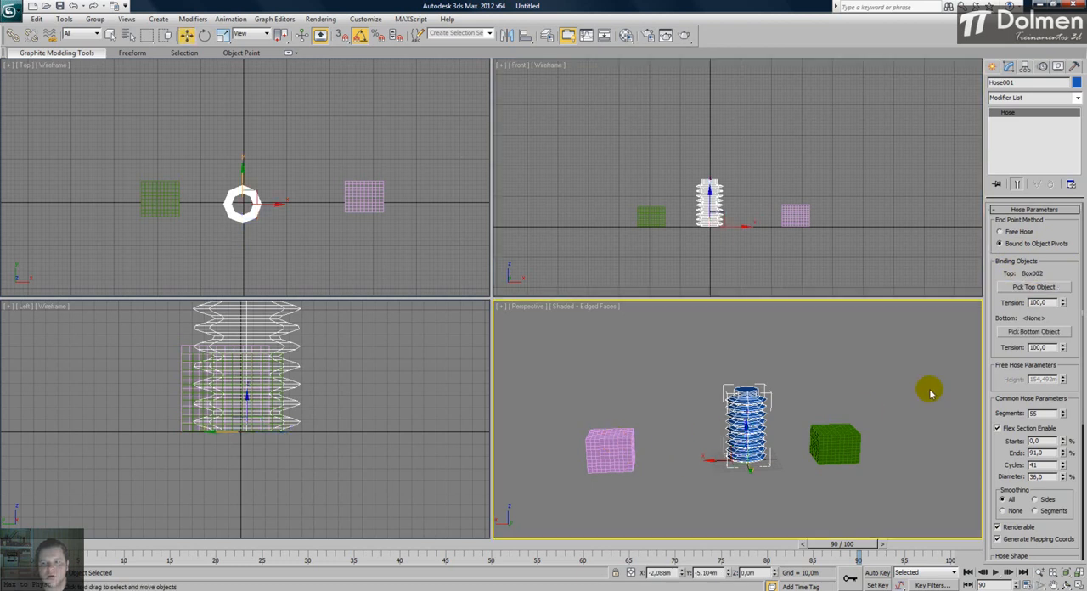
left_click(1028, 333)
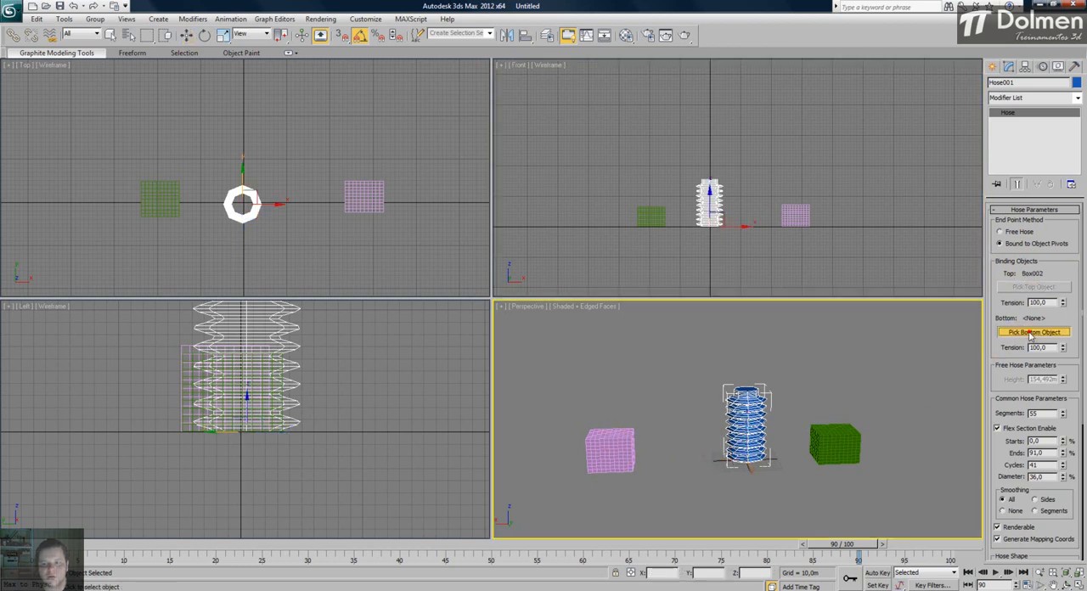
left_click(834, 435)
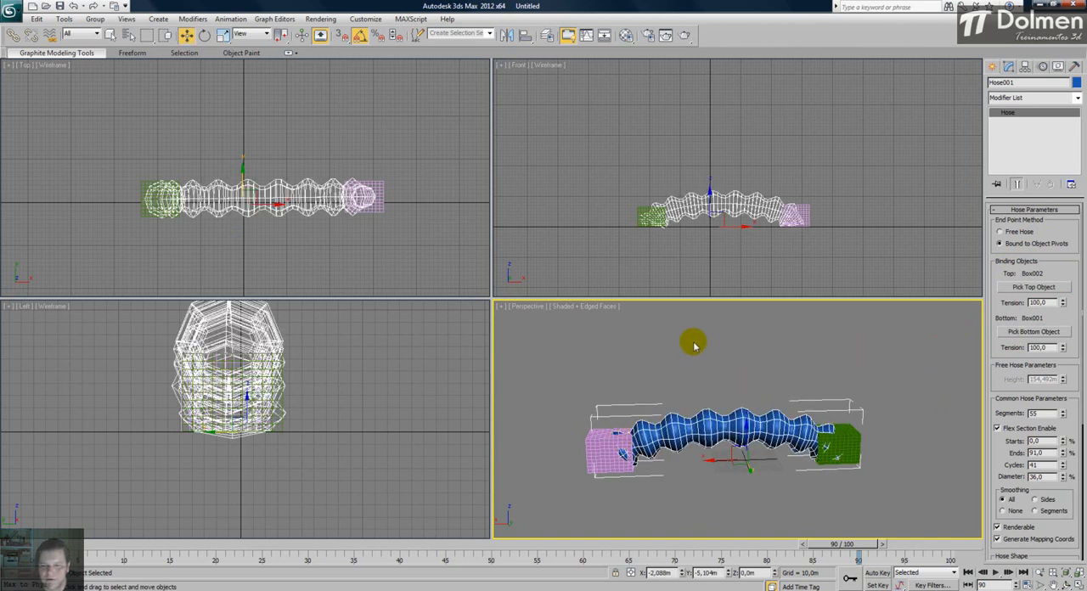
- Move and rotate the green box in the perspective view to test how the bound hose bends with it
left_click(1078, 585)
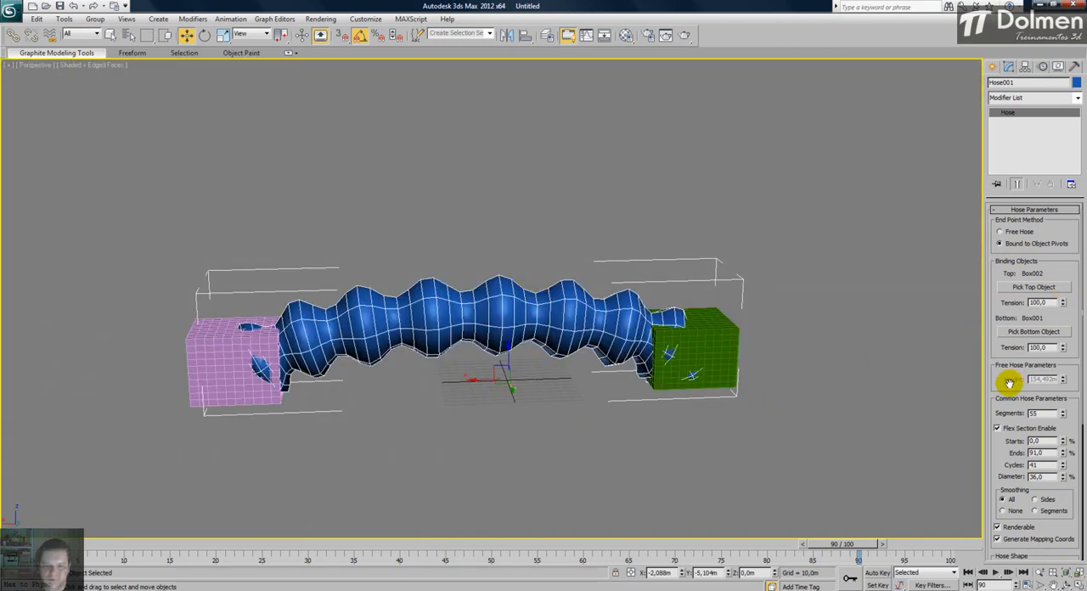
middle_click_drag(643, 336, 498, 366, "alt")
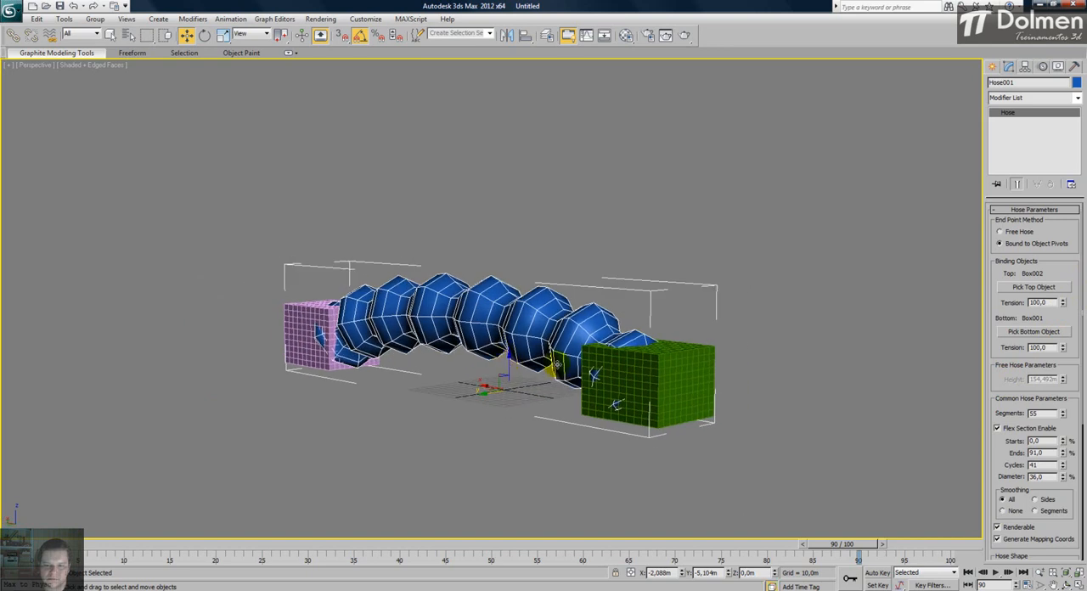
left_click(647, 382)
mouse_move(647, 383)
left_mouse_down()
mouse_move(650, 111)
mouse_move(648, 466)
mouse_move(650, 273)
mouse_move(649, 307)
mouse_move(677, 223)
mouse_move(635, 330)
mouse_move(597, 339)
mouse_move(647, 333)
mouse_move(679, 204)
mouse_move(682, 400)
mouse_move(685, 223)
mouse_move(705, 369)
left_mouse_up()
key("e")
key("r")
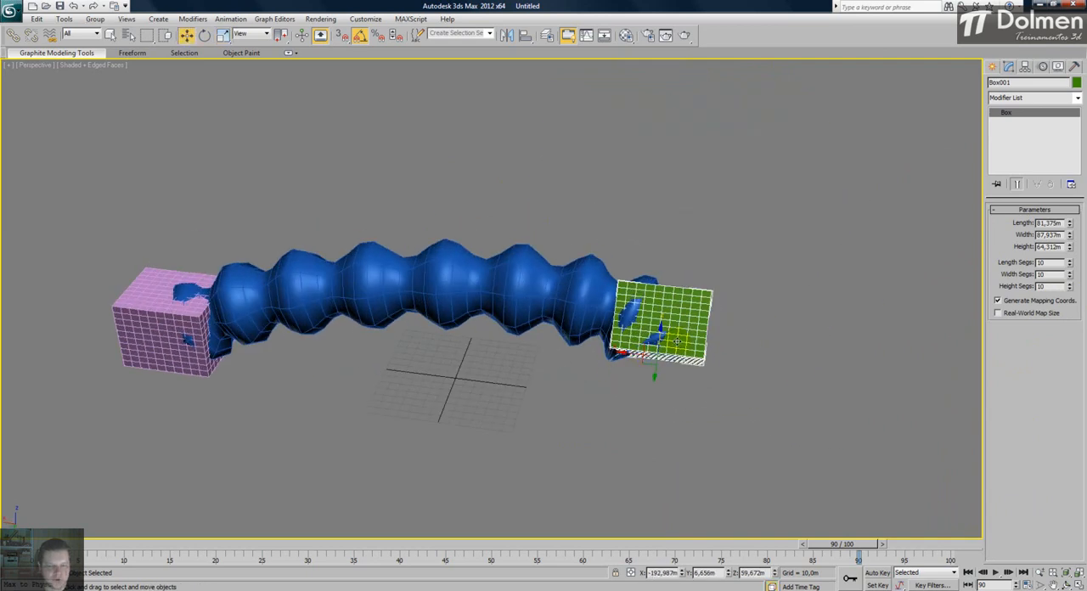
key("e")
middle_click_drag(665, 356, 607, 360, "alt")
left_click_drag(638, 353, 633, 374)
key("w")
middle_click_drag(532, 362, 570, 354, "alt")
- Move the pink box closer to the green one, and raise the green box to a Z position of about 64.19 m
middle_click_drag(340, 366, 459, 321)
left_click(255, 320)
scroll(255, 320, "down", 5)
left_click_drag(377, 323, 429, 340)
left_click(619, 294)
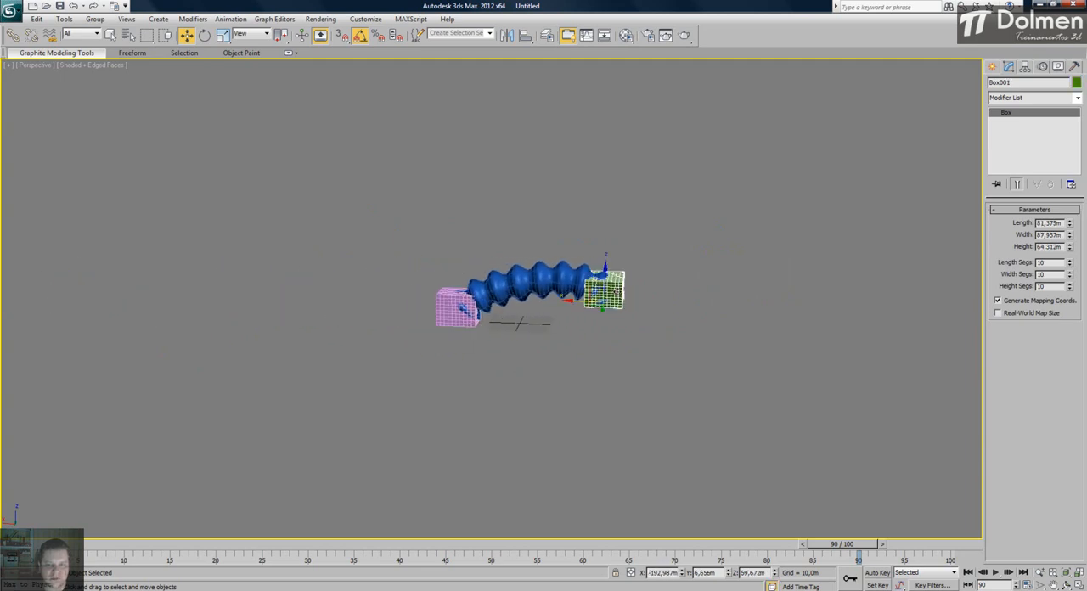
mouse_move(604, 270)
left_mouse_down()
mouse_move(606, 137)
mouse_move(607, 270)
left_mouse_up()
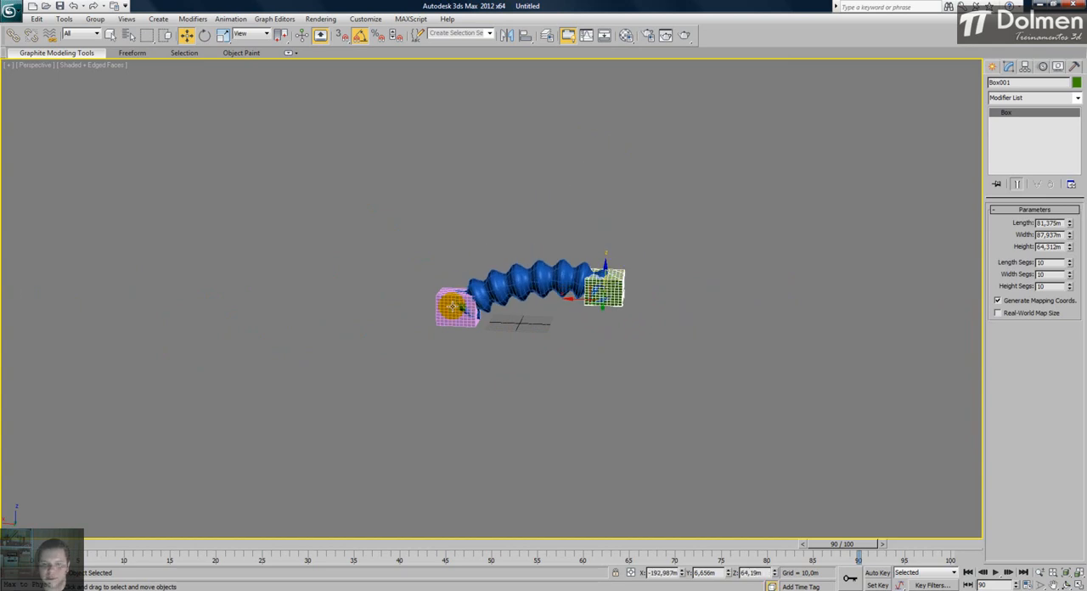
- Try a round hose diameter of 59.639 m, set the sides to 46, and reduce the diameter to 32.039 m
middle_click_drag(527, 302, 467, 299)
left_click(478, 282)
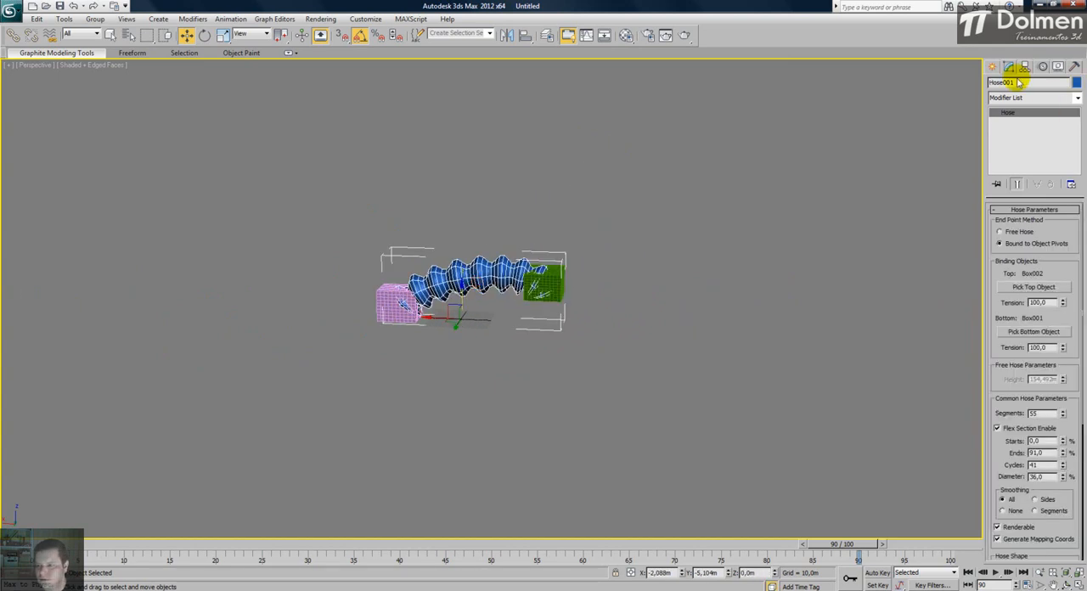
scroll(1004, 314, "down", 5)
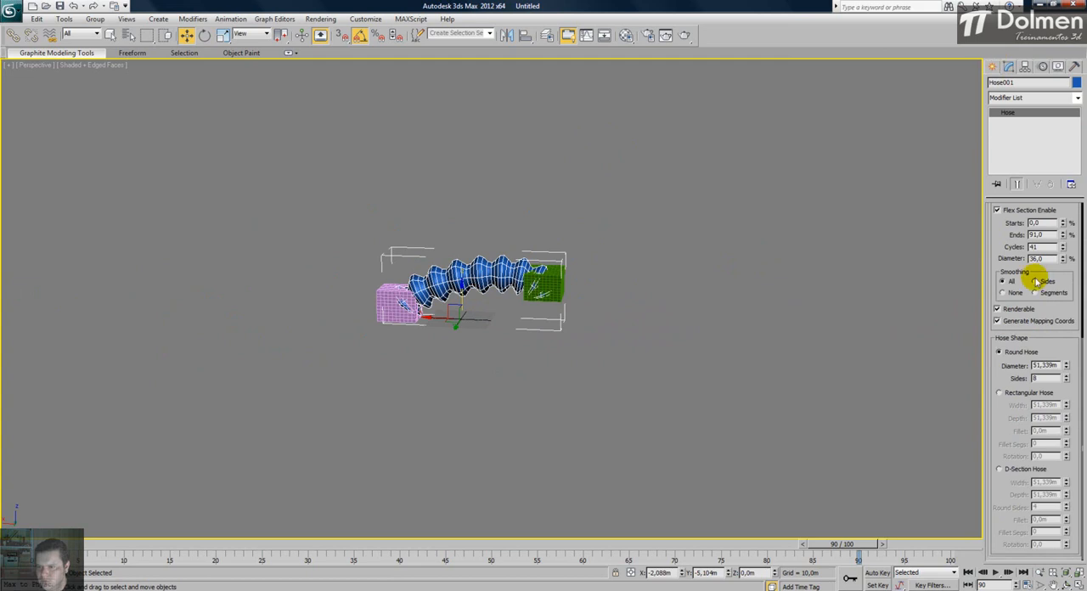
left_click_drag(1066, 367, 1002, 332)
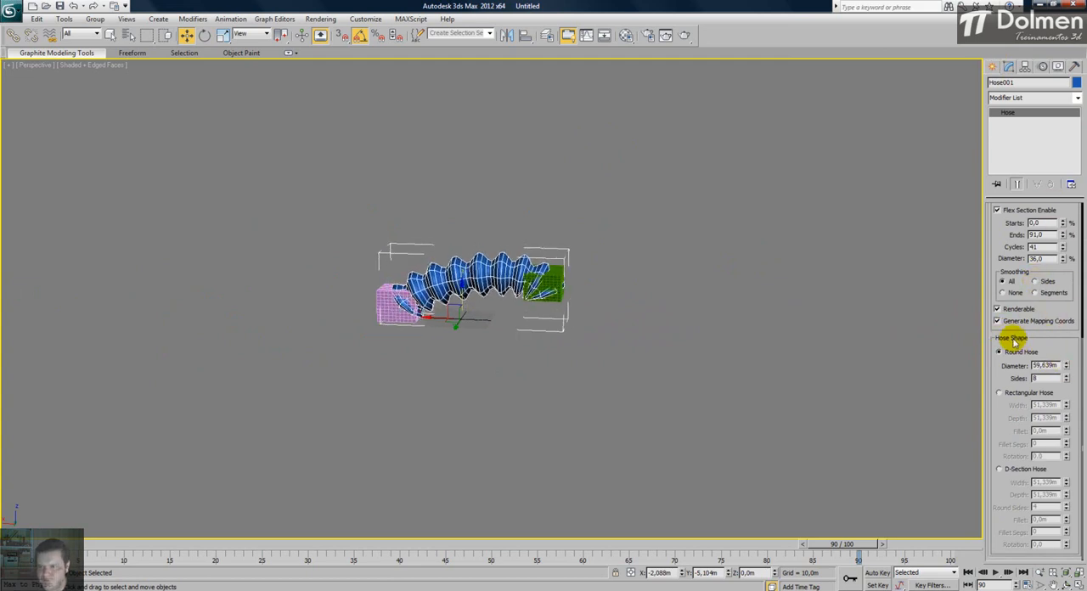
scroll(996, 268, "up", 3)
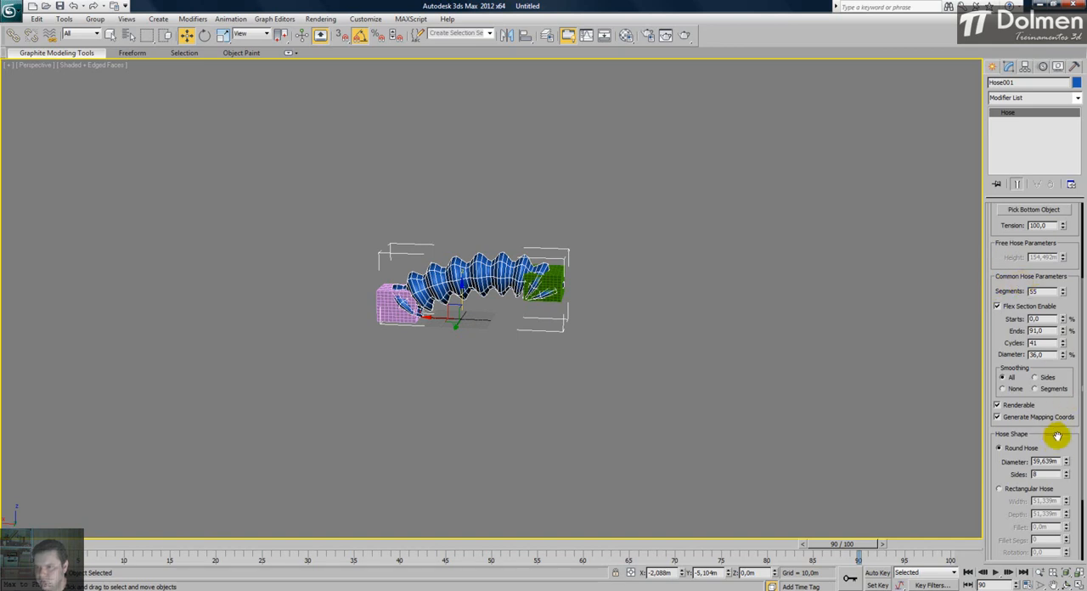
scroll(1055, 437, "down", 3)
left_click_drag(1066, 379, 1067, 357)
scroll(406, 303, "up", 5)
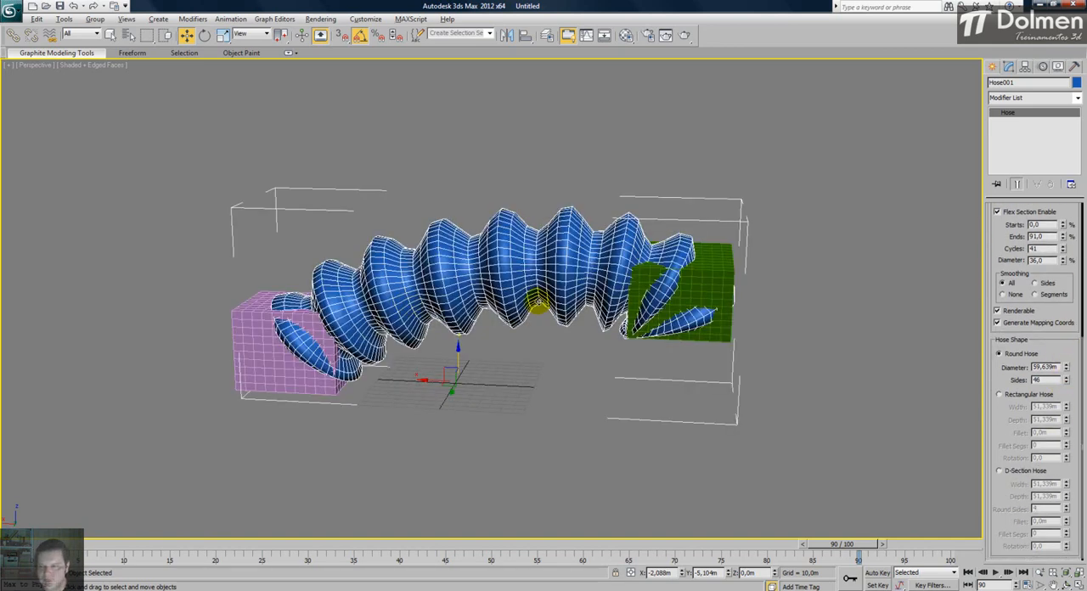
left_click_drag(1064, 368, 1068, 525)
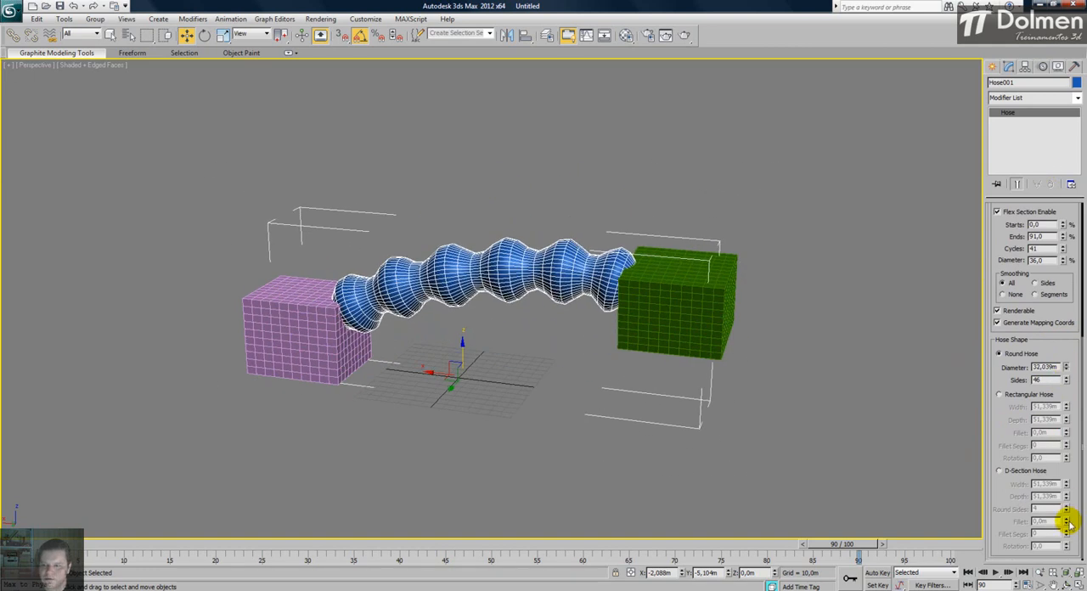
- Switch the hose to a rectangular shape with width 34.839 m, depth 58.739 m, fillet 6.2 m and 7 fillet segments
left_click(1000, 395)
left_click_drag(1067, 407, 1068, 497)
left_click_drag(1069, 422, 1053, 373)
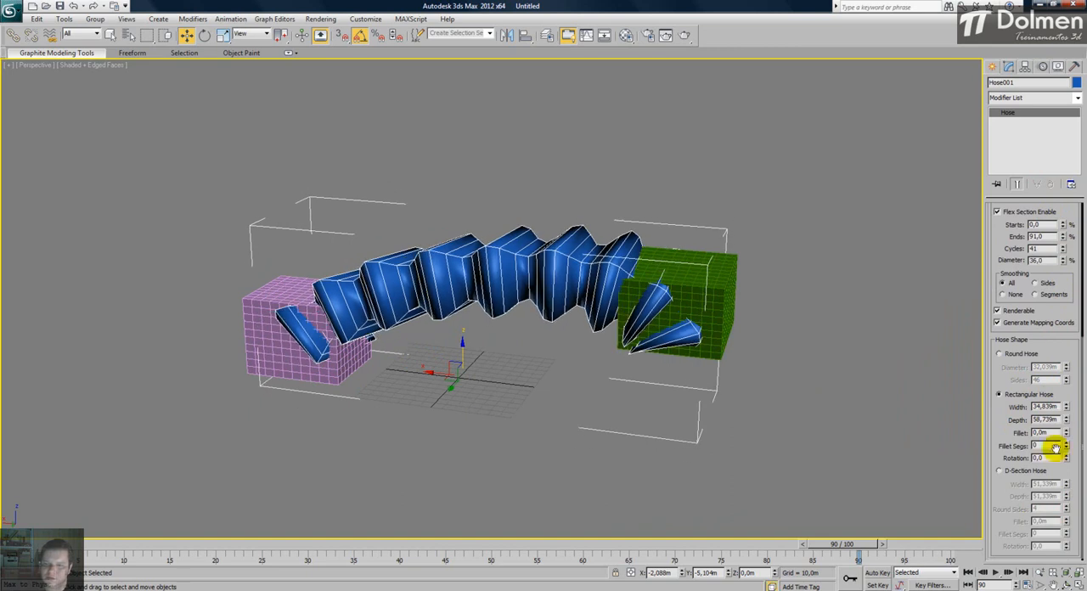
left_click_drag(1066, 435, 1056, 396)
mouse_move(1067, 446)
left_mouse_down()
mouse_move(1066, 419)
mouse_move(1067, 439)
left_mouse_up()
mouse_move(582, 370)
middle_mouse_down("alt")
mouse_move(615, 409)
mouse_move(694, 407)
mouse_move(728, 358)
mouse_move(592, 364)
middle_mouse_up("alt")
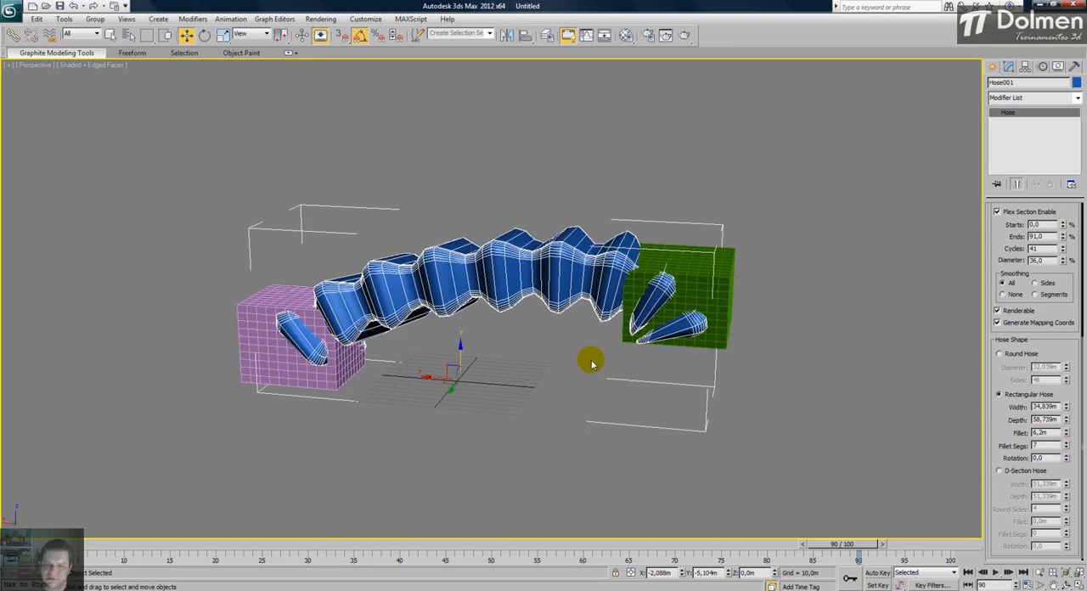
left_click(571, 340)
middle_click_drag(699, 293, 505, 318, "alt")
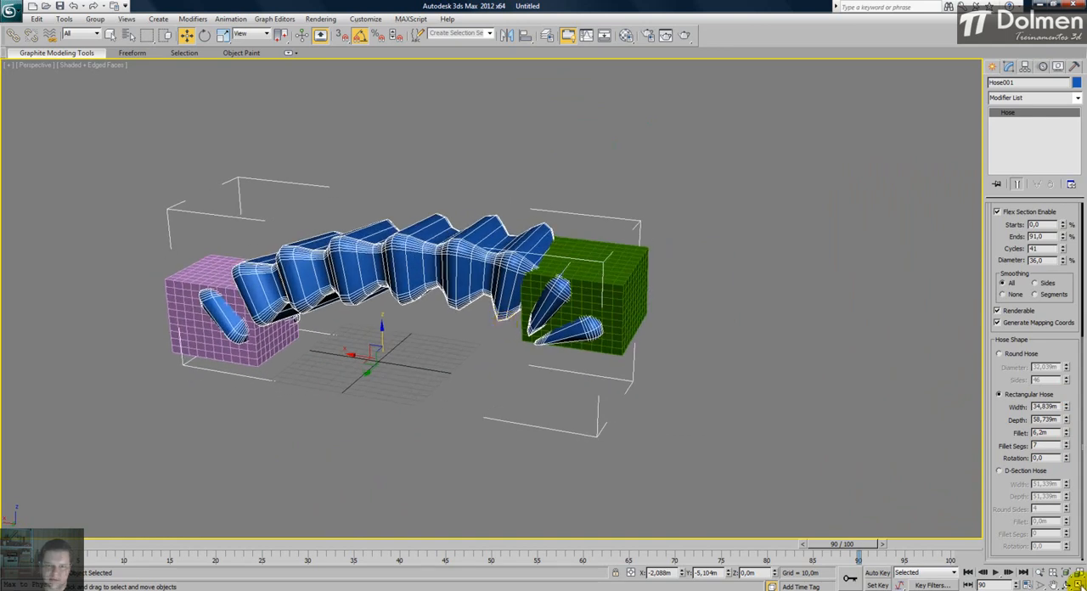
- Delete the hose and both boxes, and reset the views of the empty scene
left_click(1076, 581)
left_click(366, 226)
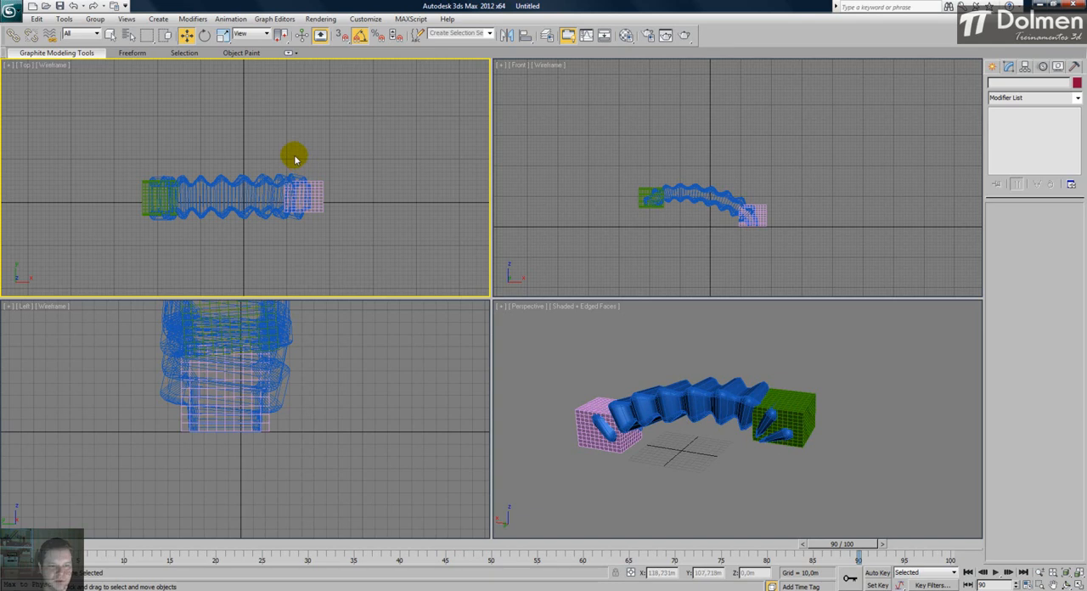
left_click_drag(109, 138, 379, 247)
key("Delete")
left_click(837, 394)
key("ctrl+shift+z")
- Return to the Extended Primitives category of geometry to create
left_click(992, 66)
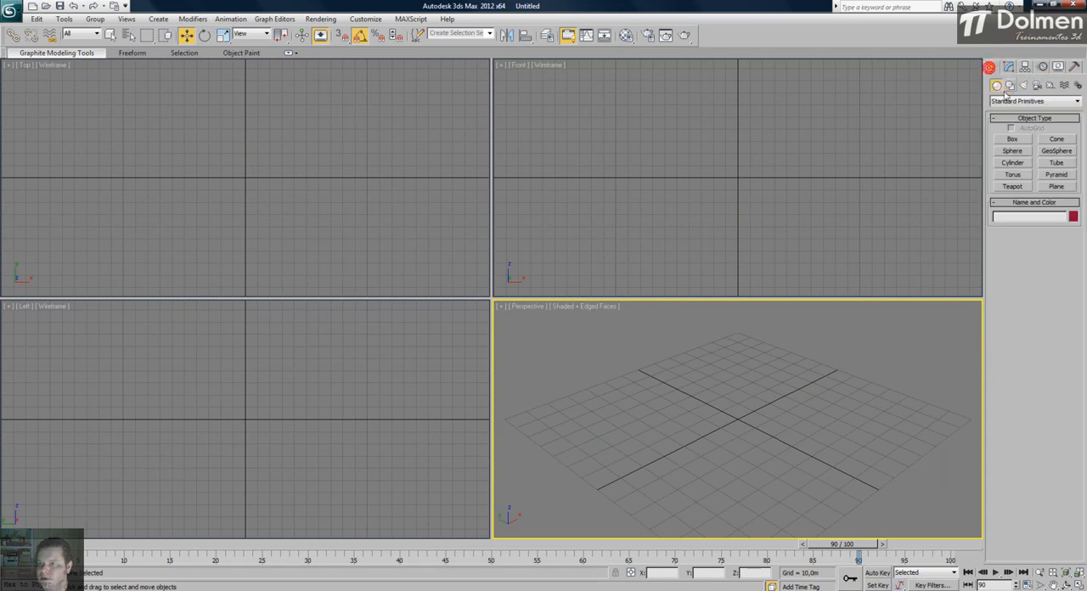
left_click(1013, 102)
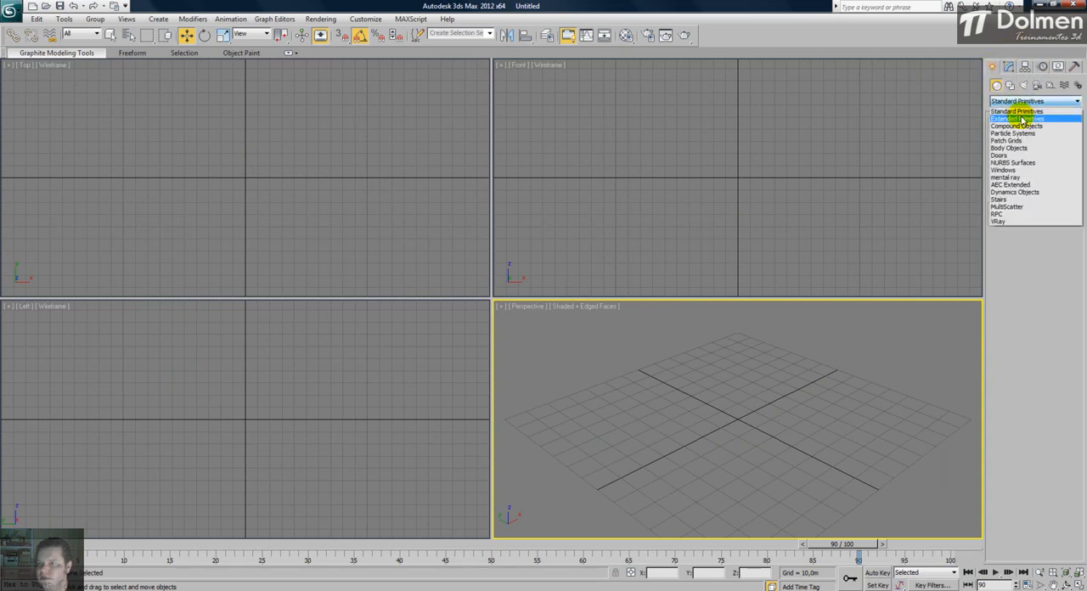
left_click(1019, 118)
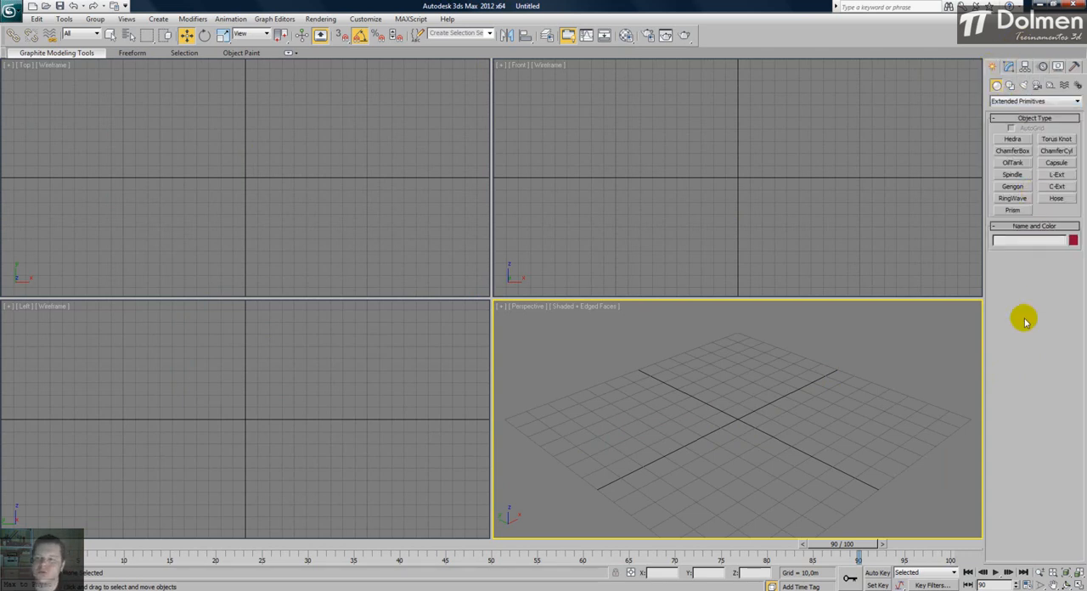